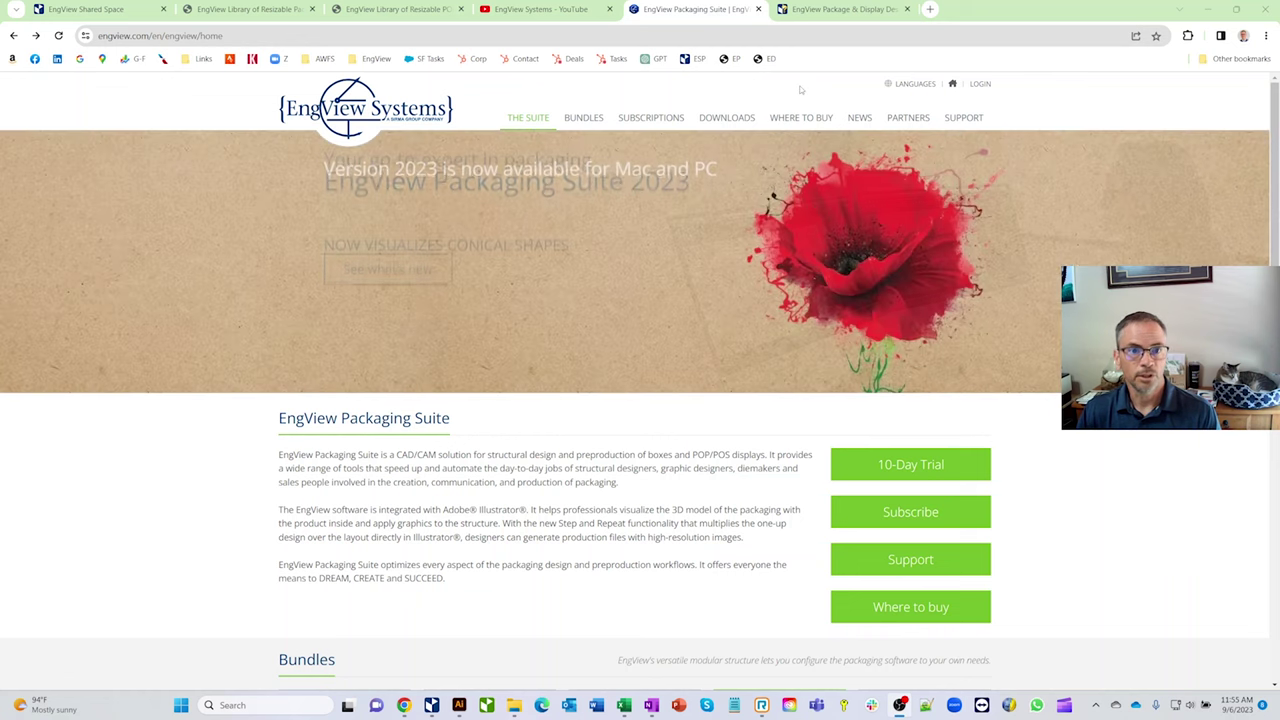
Step: Look through the video sections on the EngView Systems YouTube channel, from Meet EngView to EngView Package Designer Training
click(544, 10)
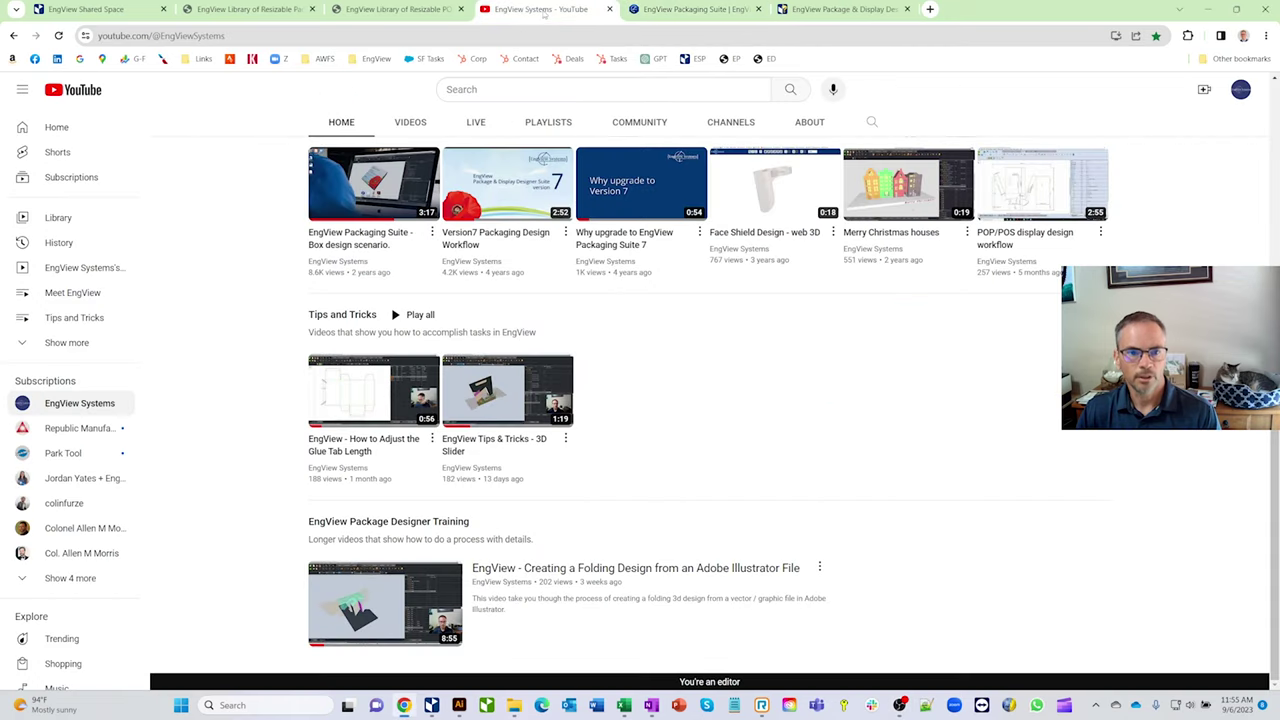
scroll(894, 334, up, 10)
scroll(894, 340, down, 2)
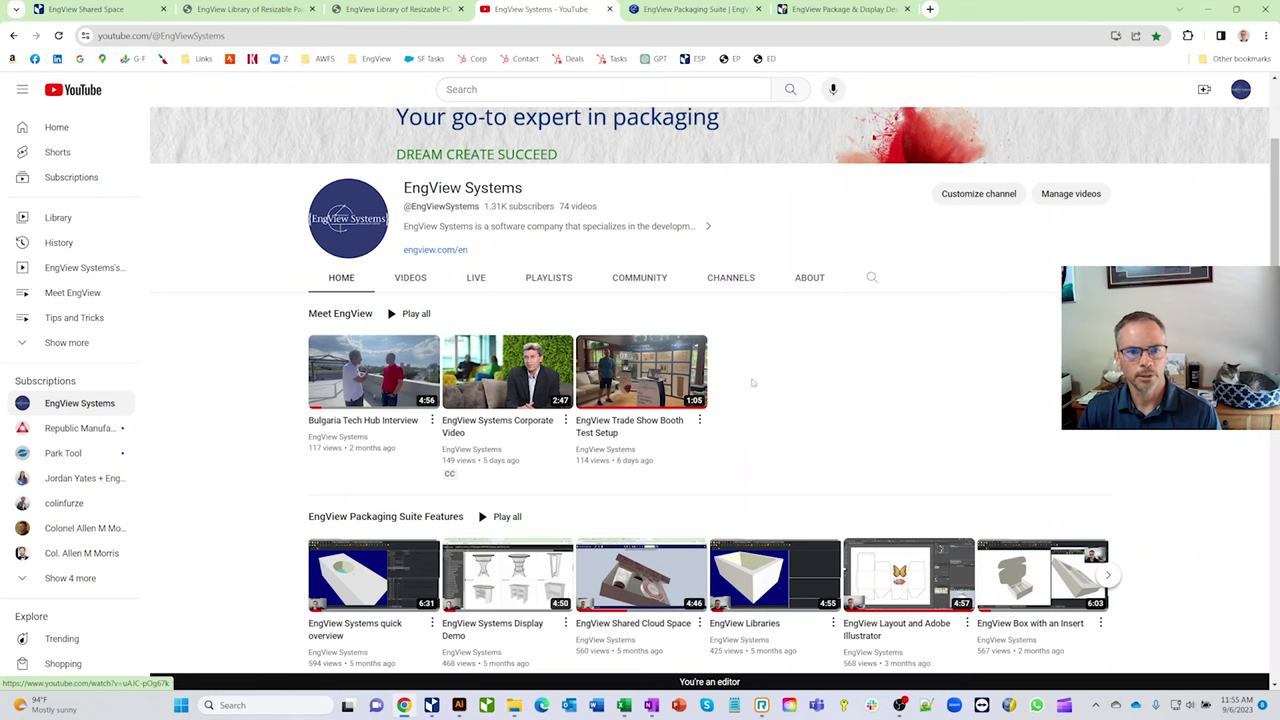
scroll(910, 383, down, 2)
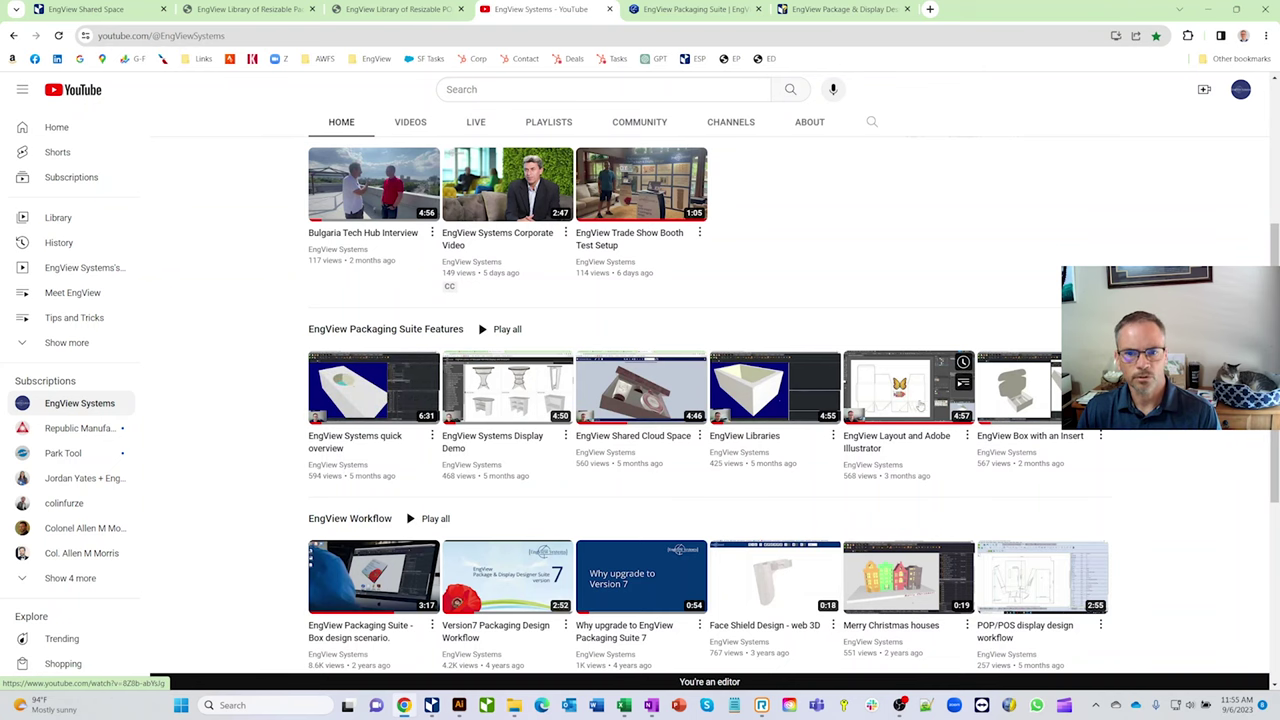
click(1106, 387)
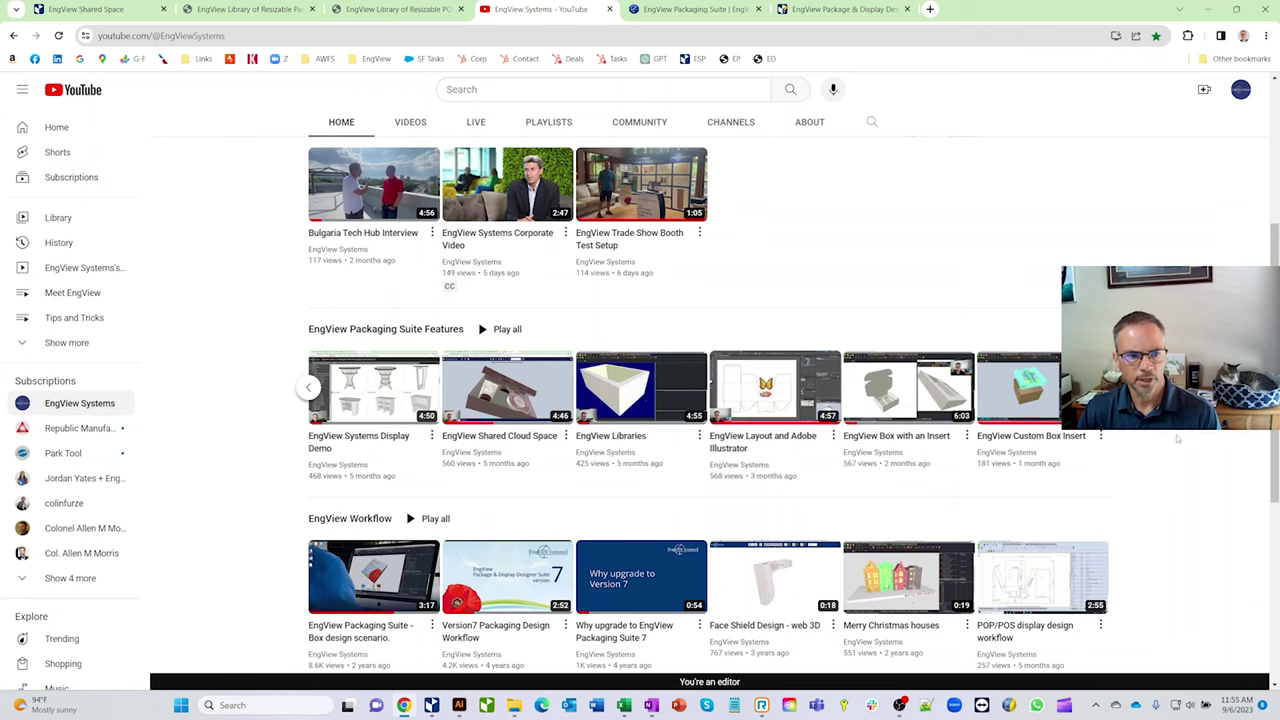
scroll(1177, 440, down, 3)
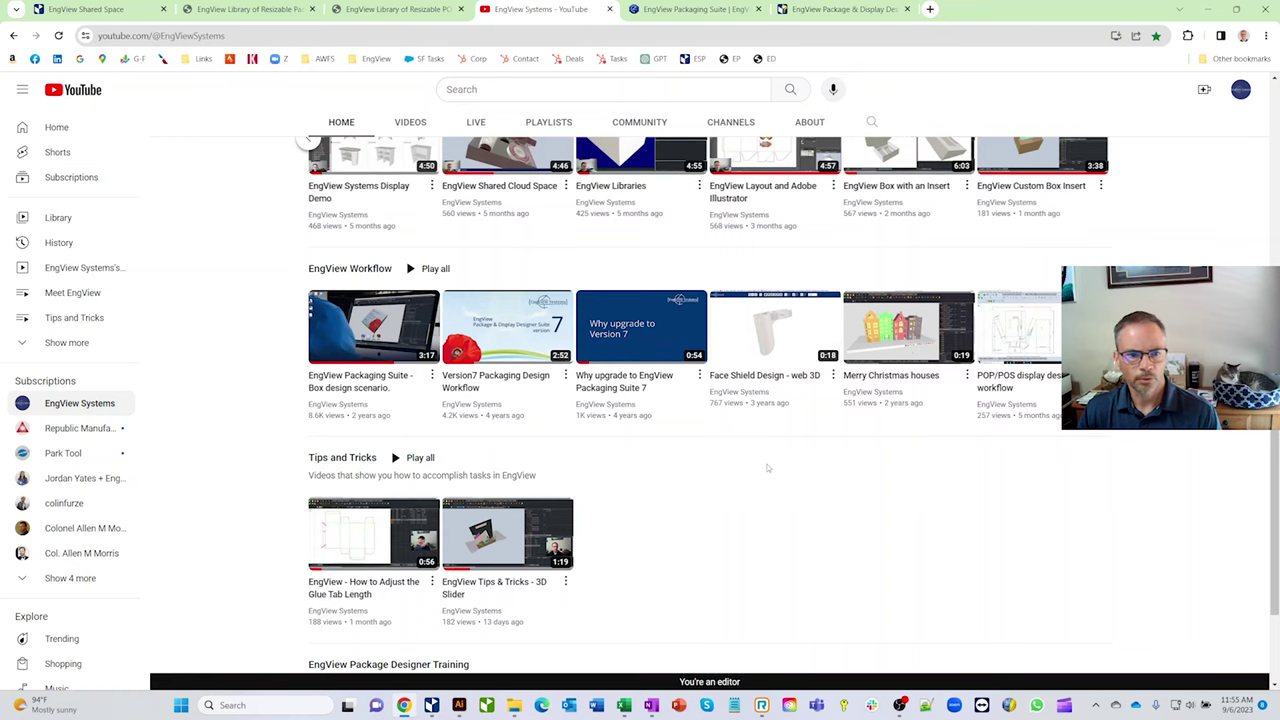
scroll(767, 467, down, 1)
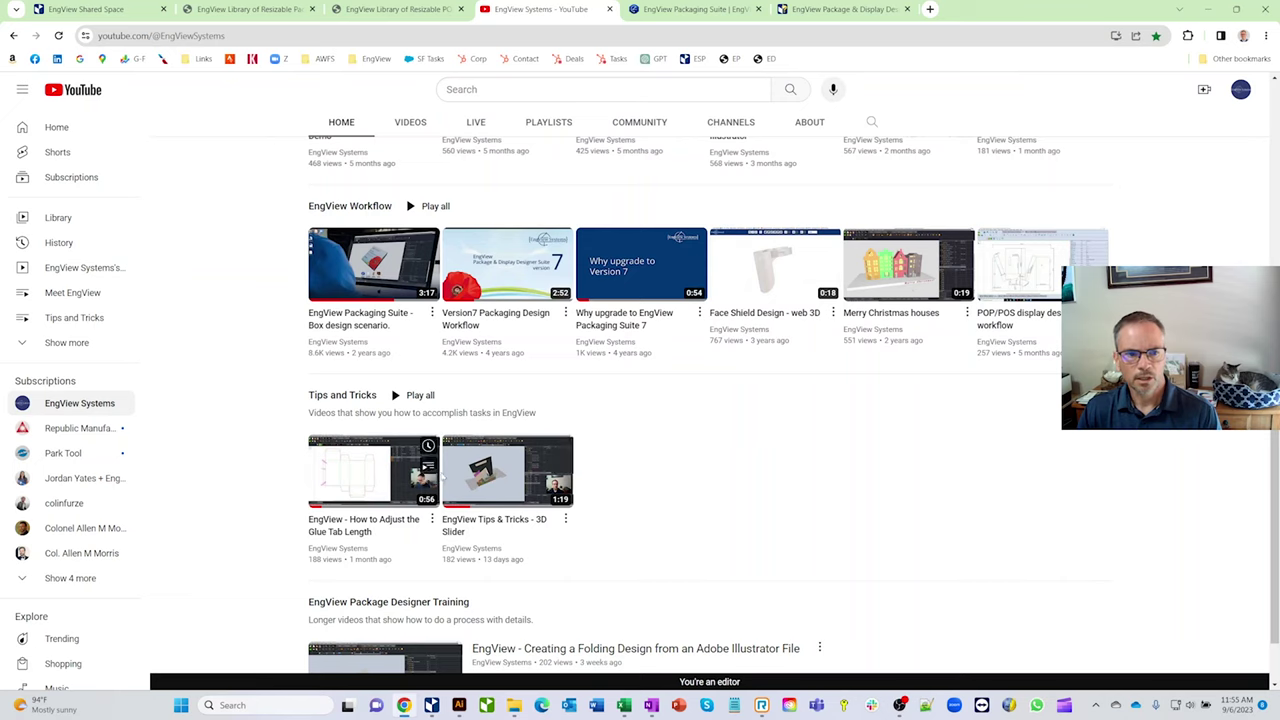
mouse_move(458, 478)
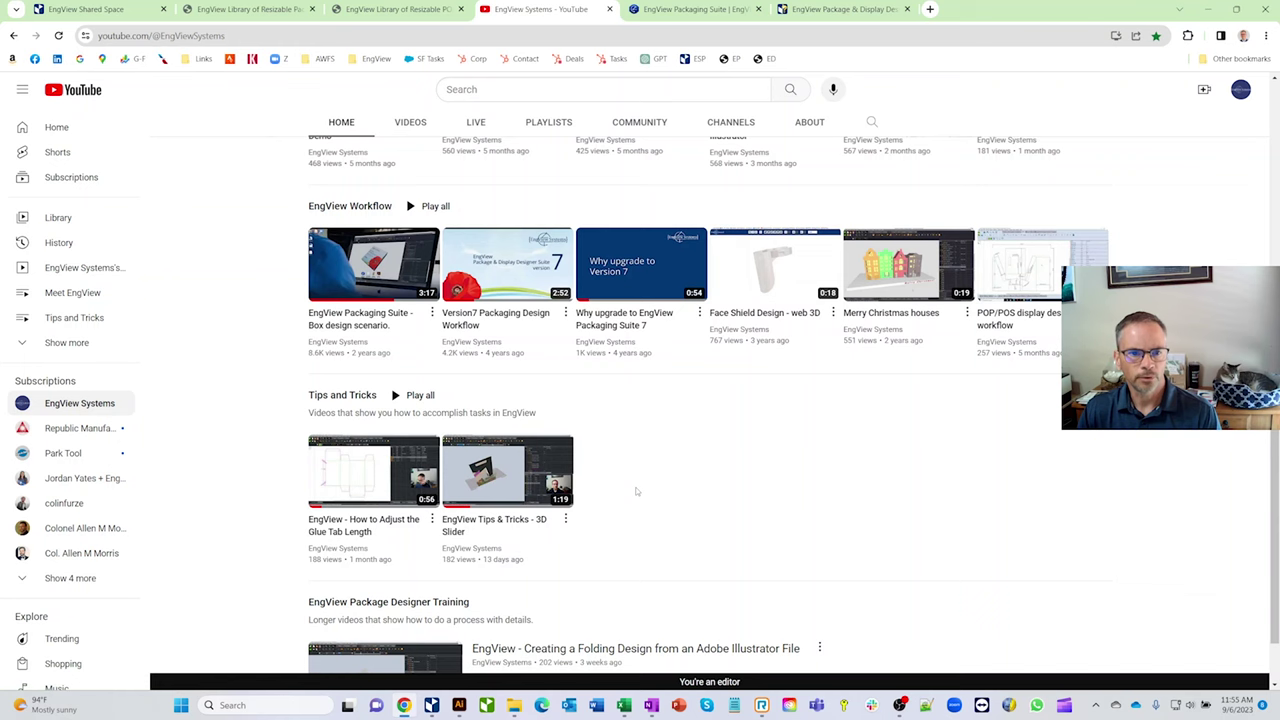
scroll(650, 490, down, 1)
mouse_move(430, 600)
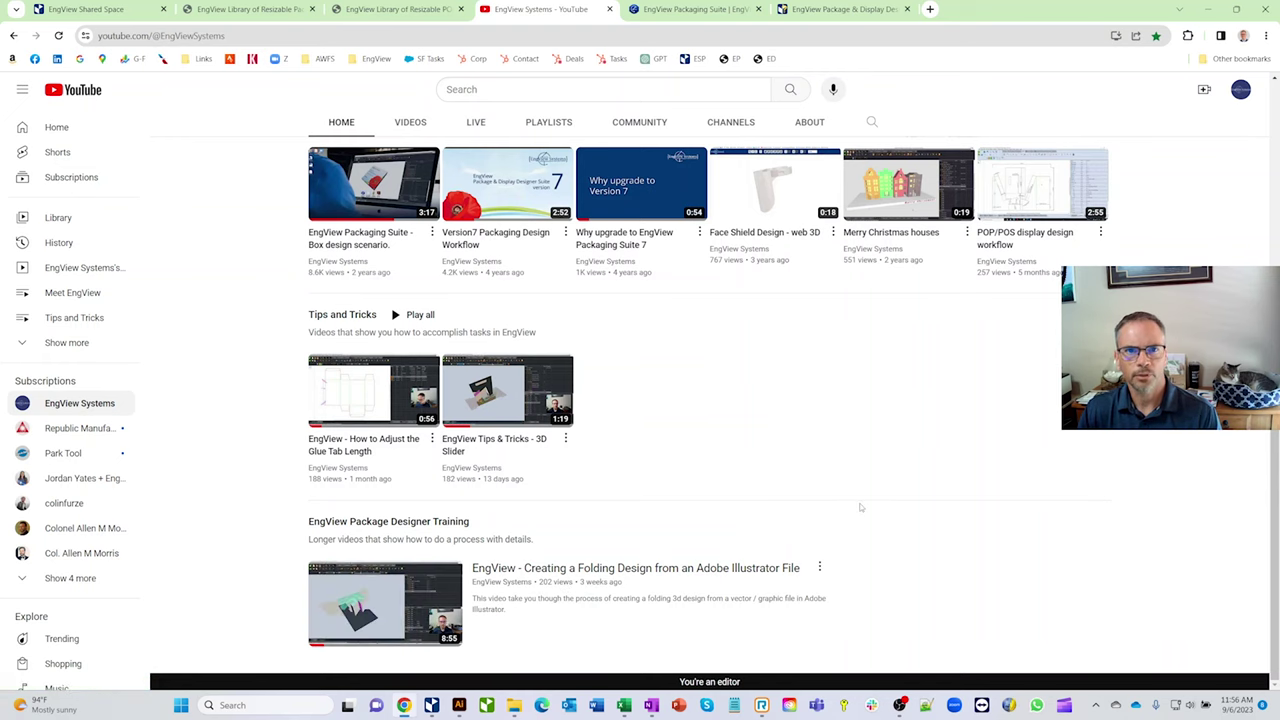
scroll(855, 527, up, 7)
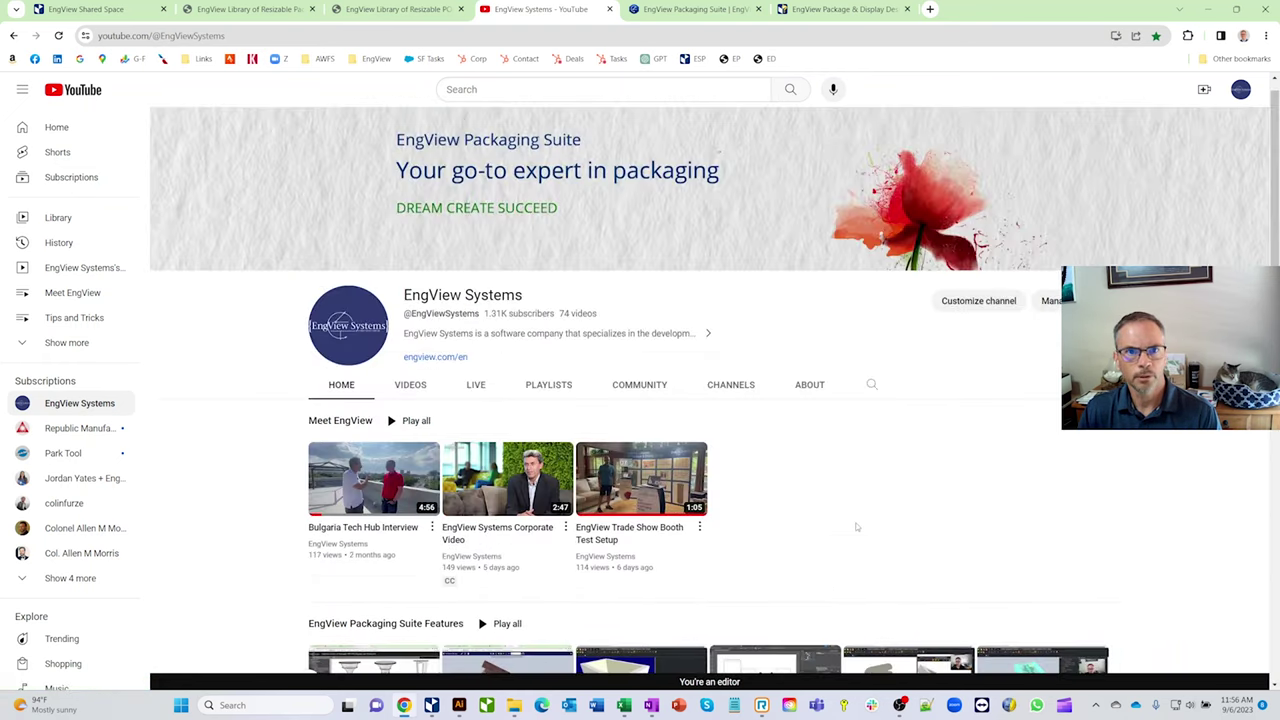
Step: Open the Downloads page of the EngView website and look through its files, including the Training Guides
click(690, 12)
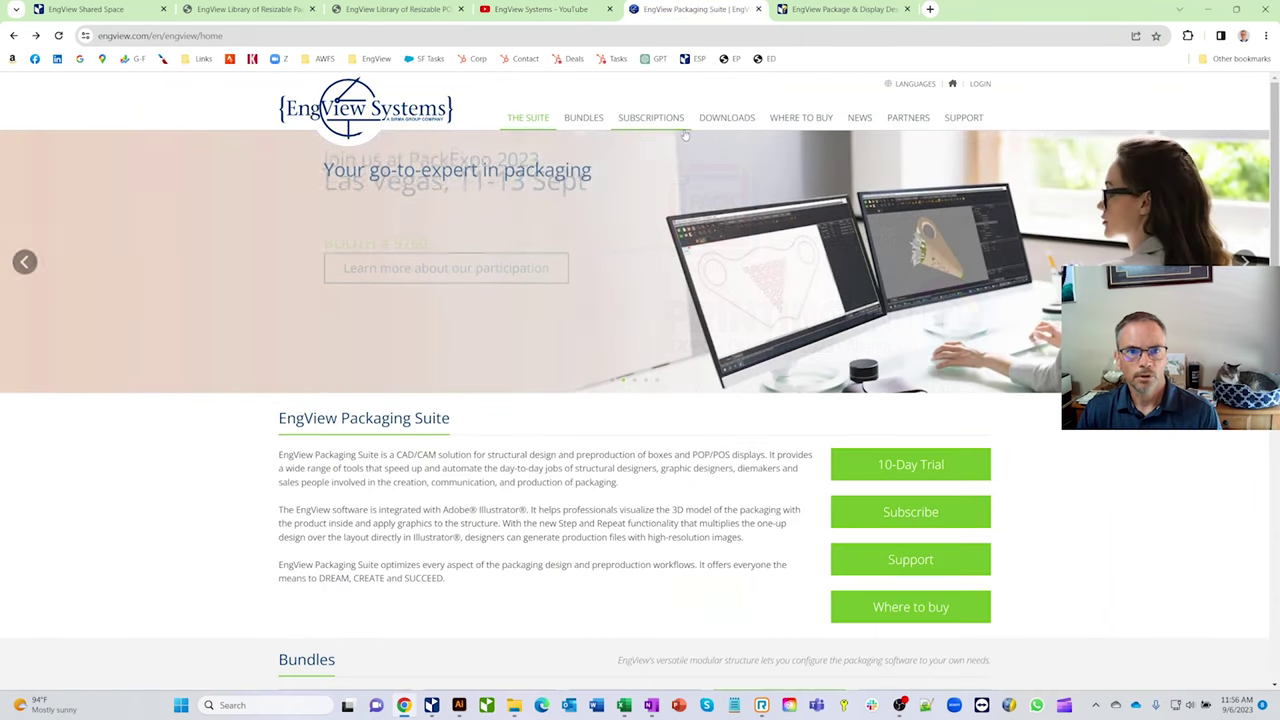
click(716, 122)
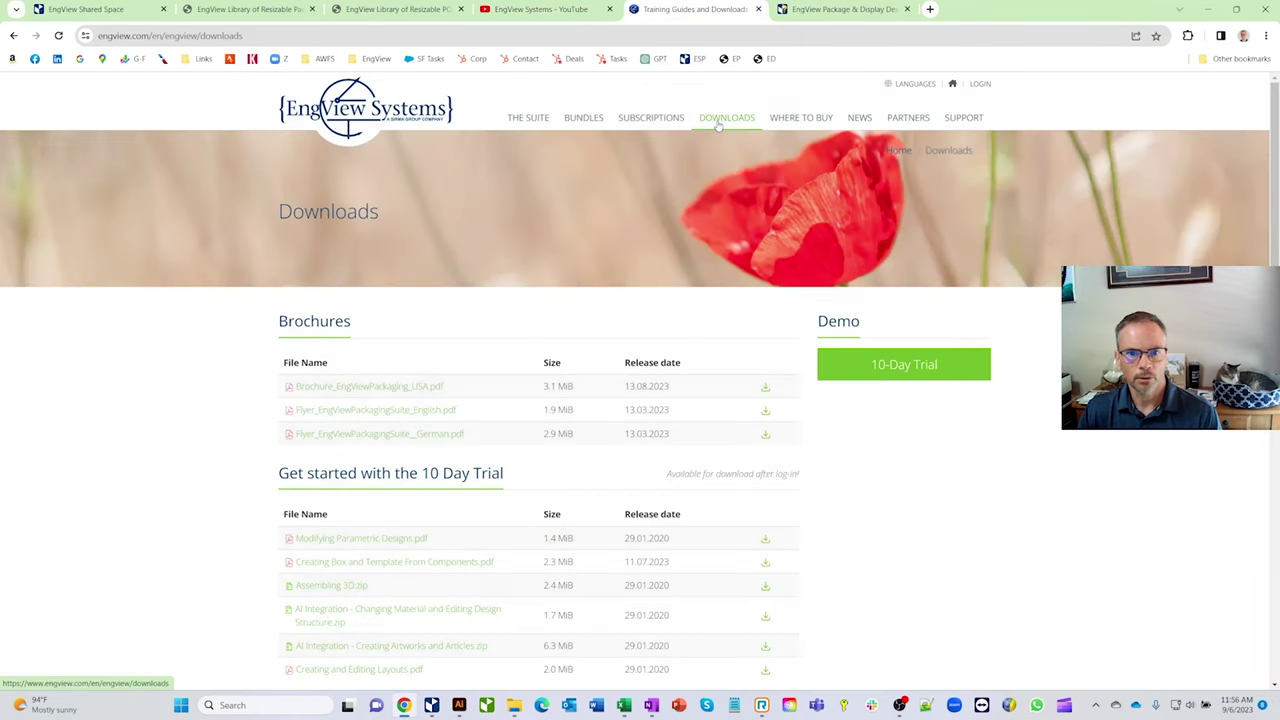
scroll(926, 468, down, 2)
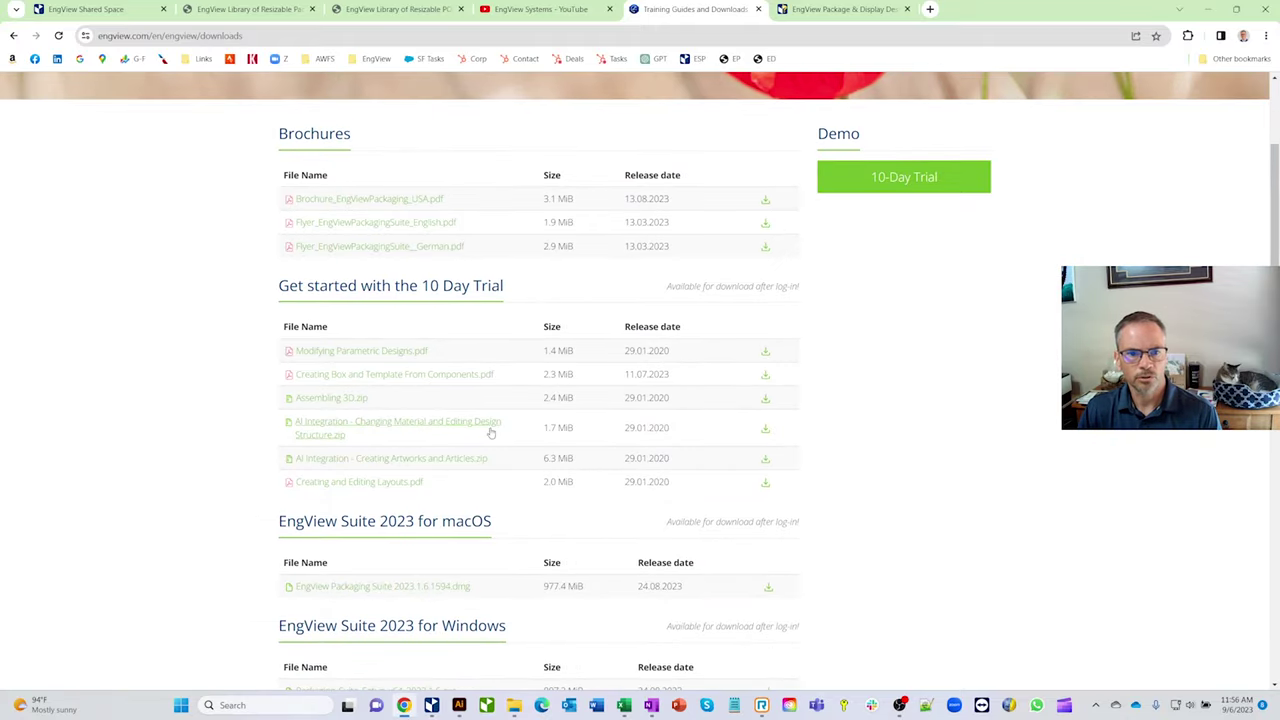
scroll(941, 450, down, 8)
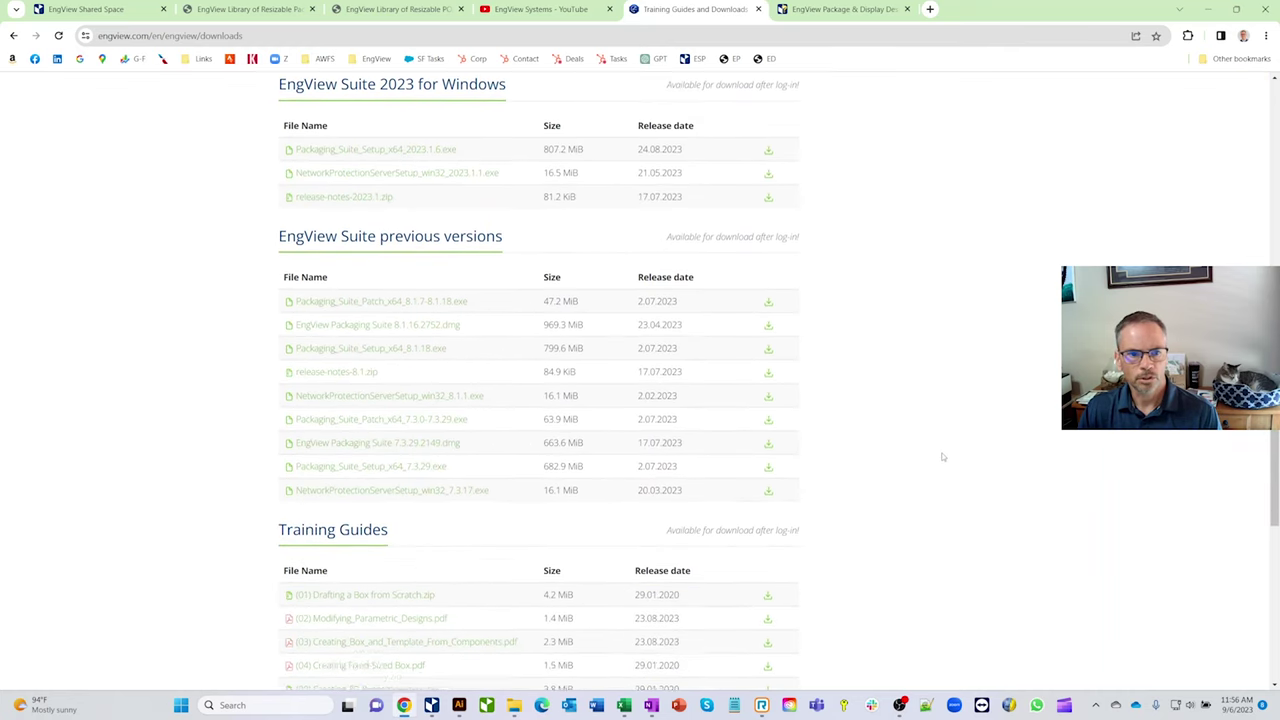
scroll(942, 457, down, 2)
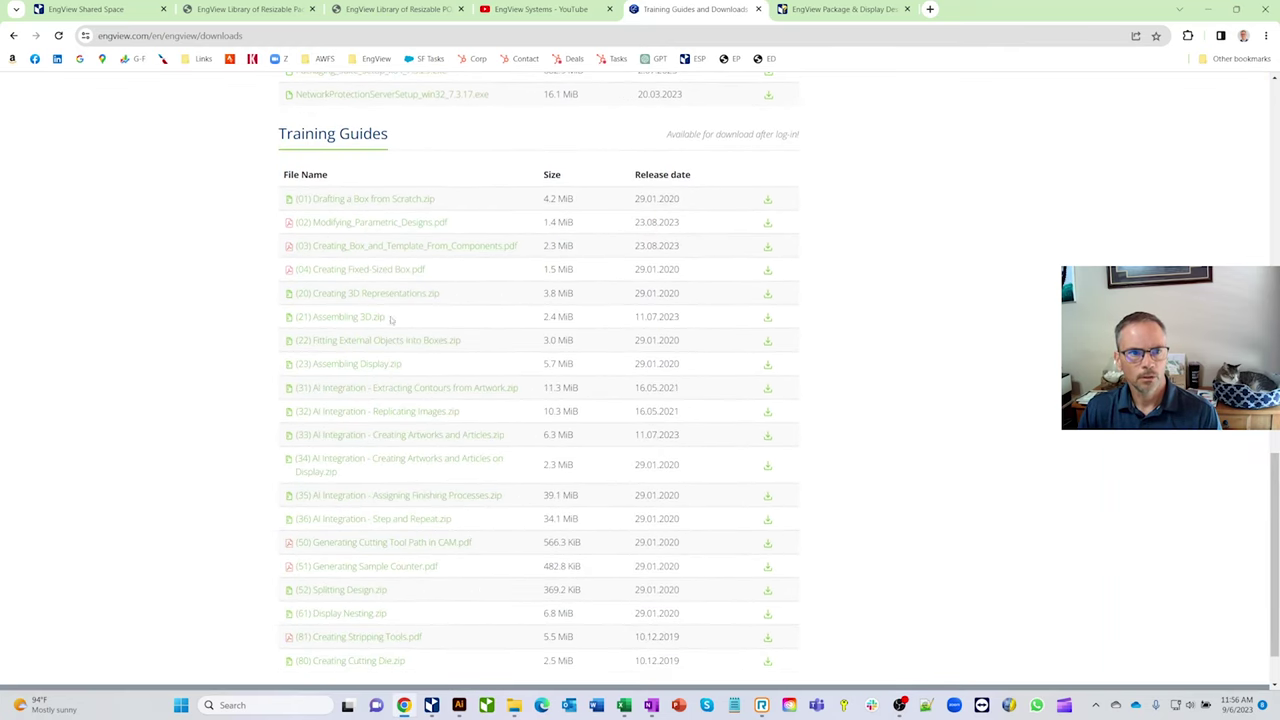
scroll(401, 302, down, 1)
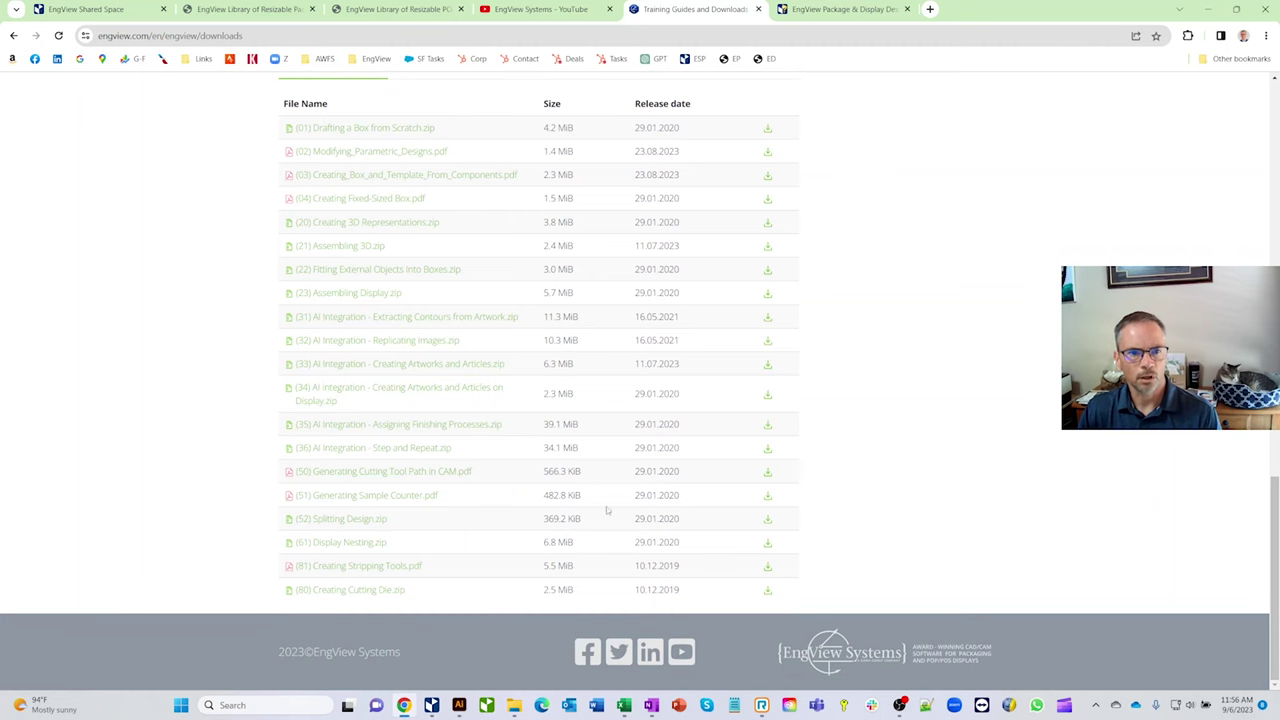
scroll(957, 391, up, 15)
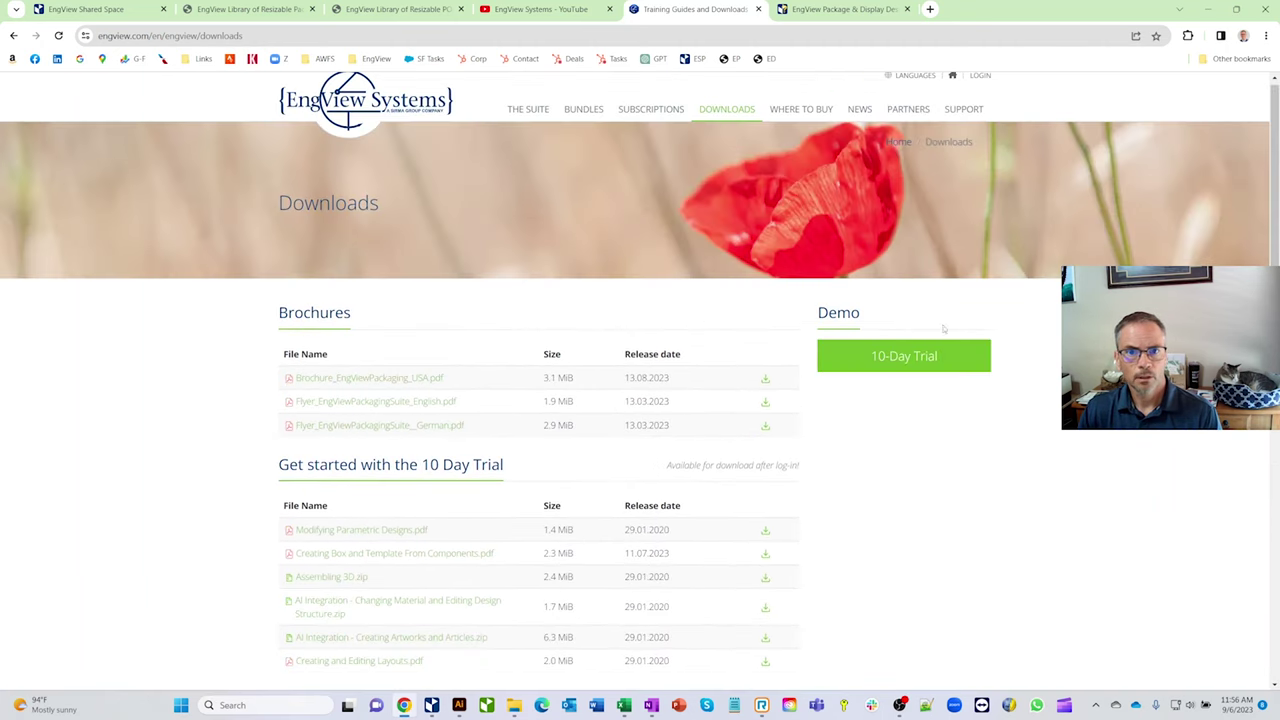
Step: View the online help, switch to EngView Package & Display Designer, and open the help topic for the Units options
click(840, 9)
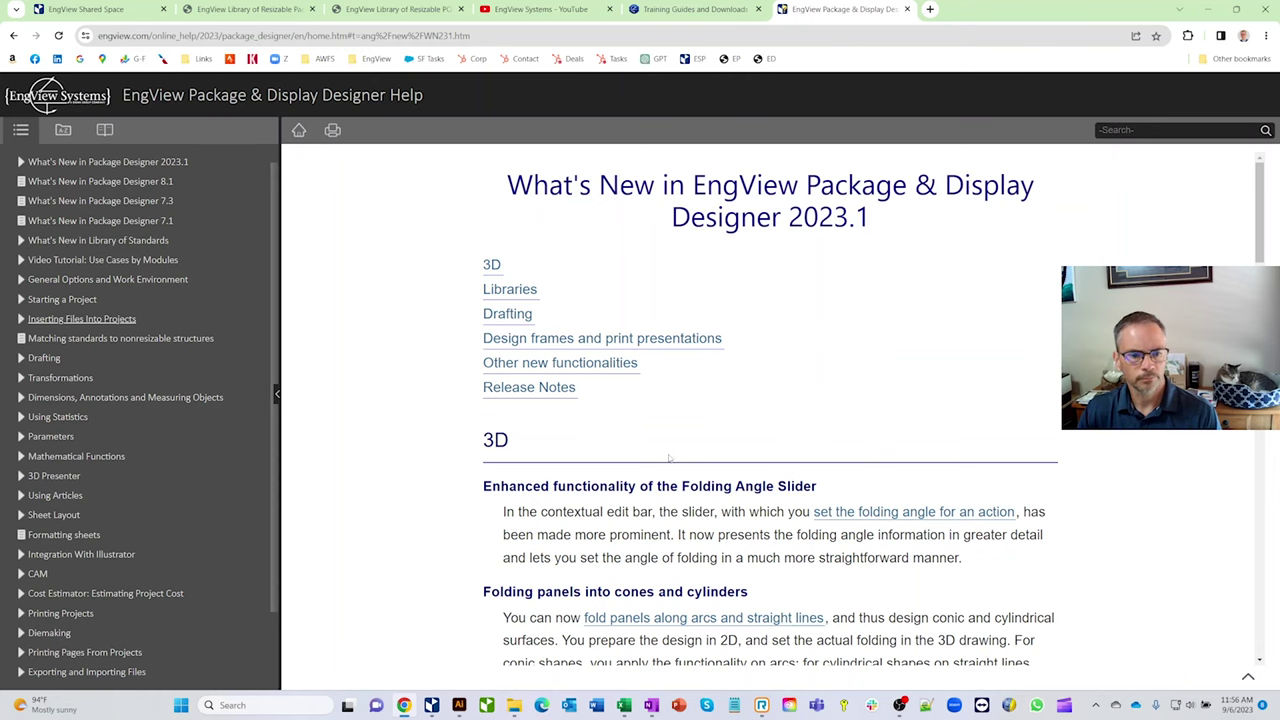
key(alt+Tab)
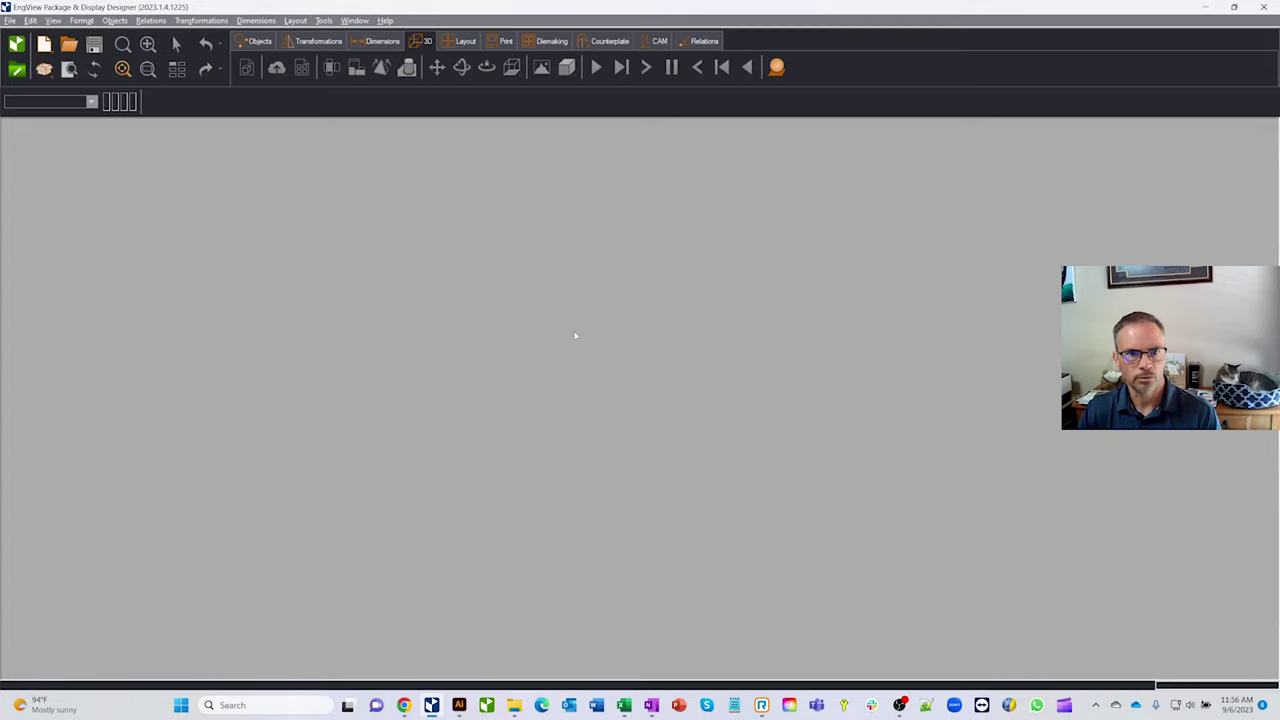
click(386, 21)
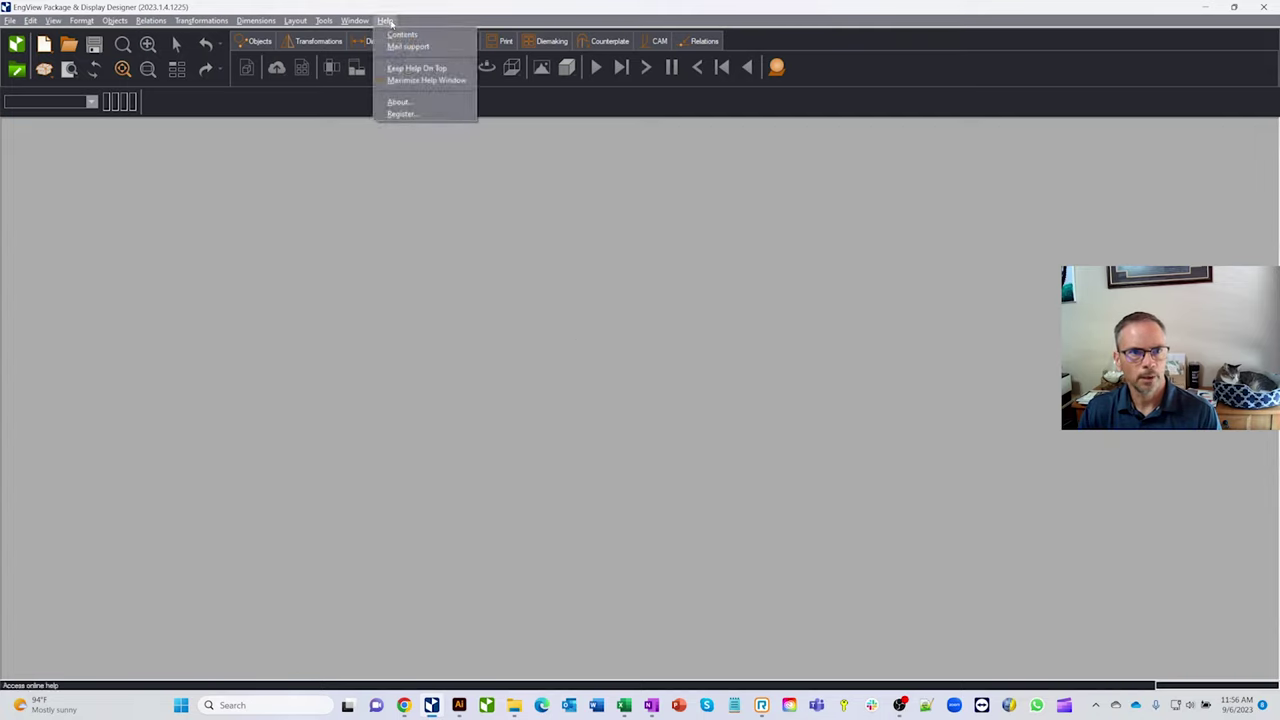
mouse_move(327, 21)
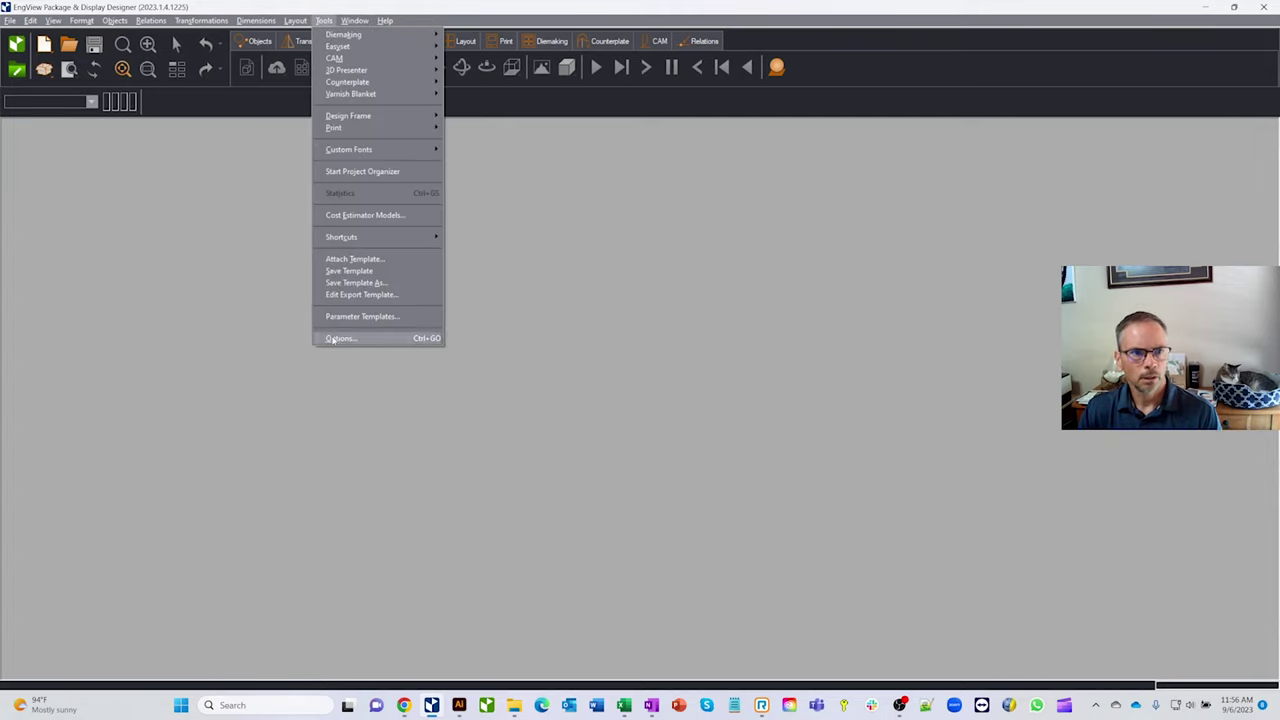
click(340, 338)
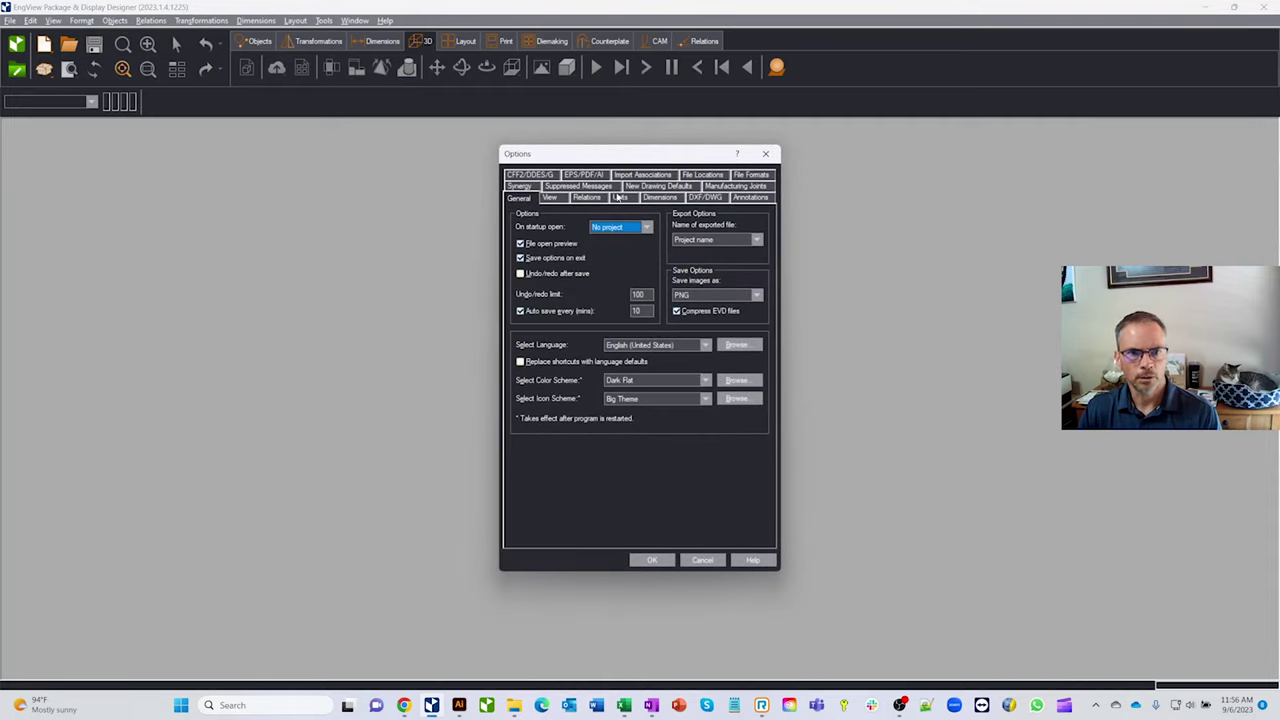
click(622, 198)
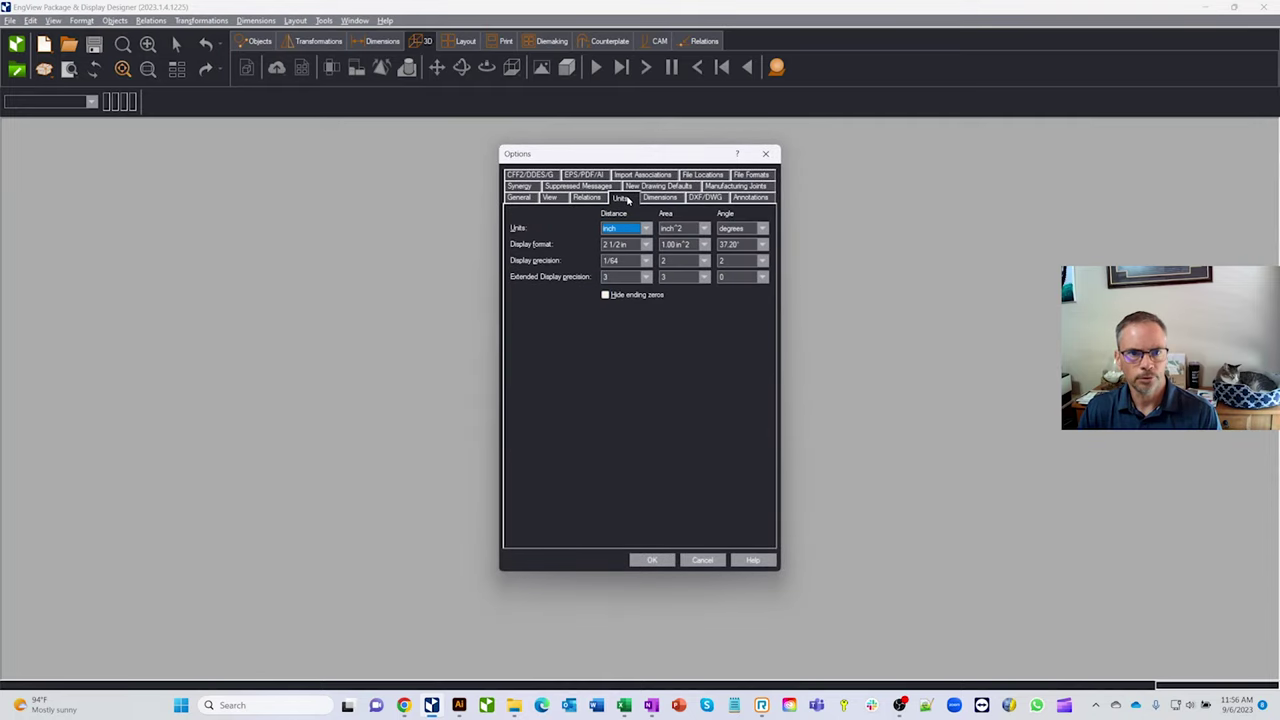
click(753, 561)
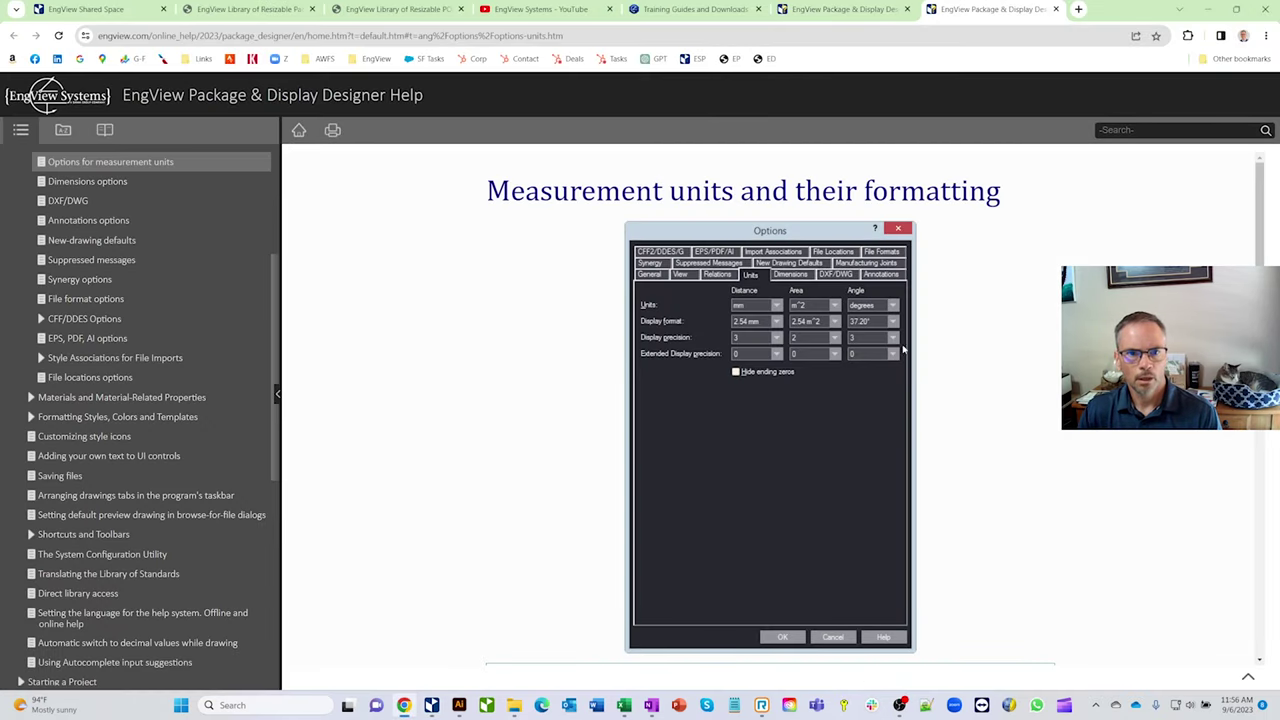
Step: Read the help topic on measurement units, close it, and dismiss the Options dialog in EngView without changes
scroll(960, 460, down, 3)
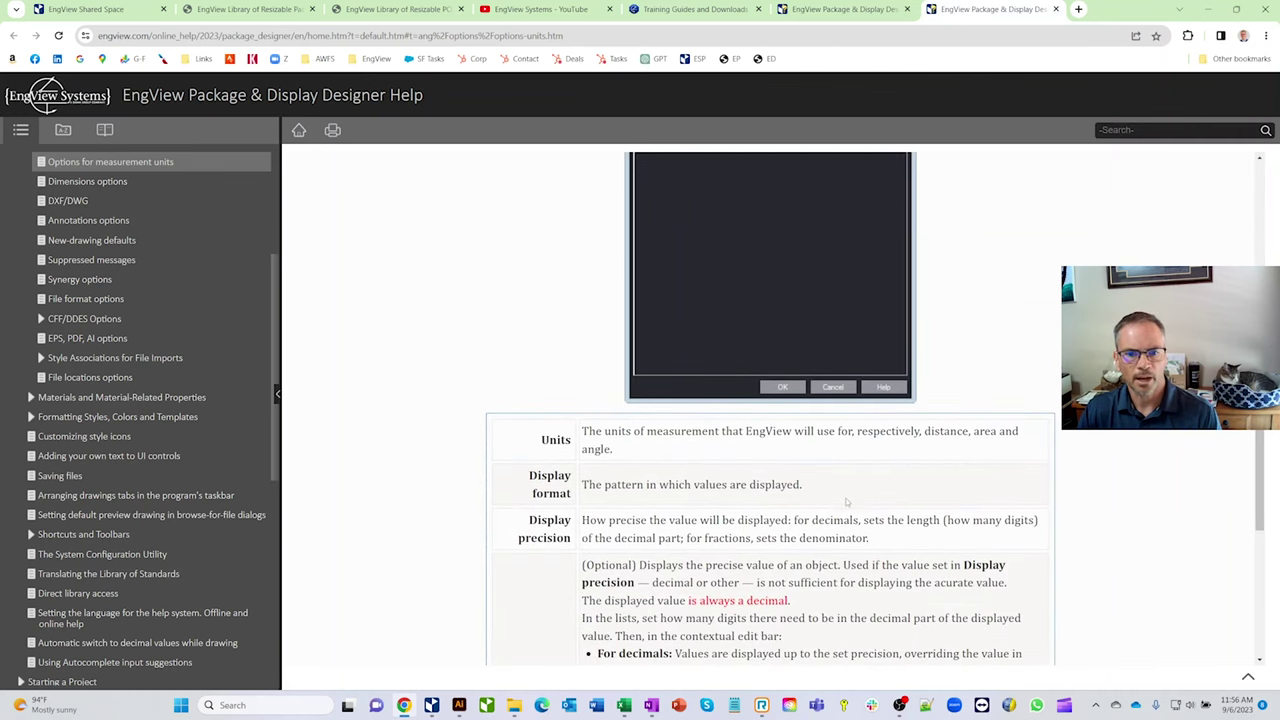
scroll(849, 498, down, 2)
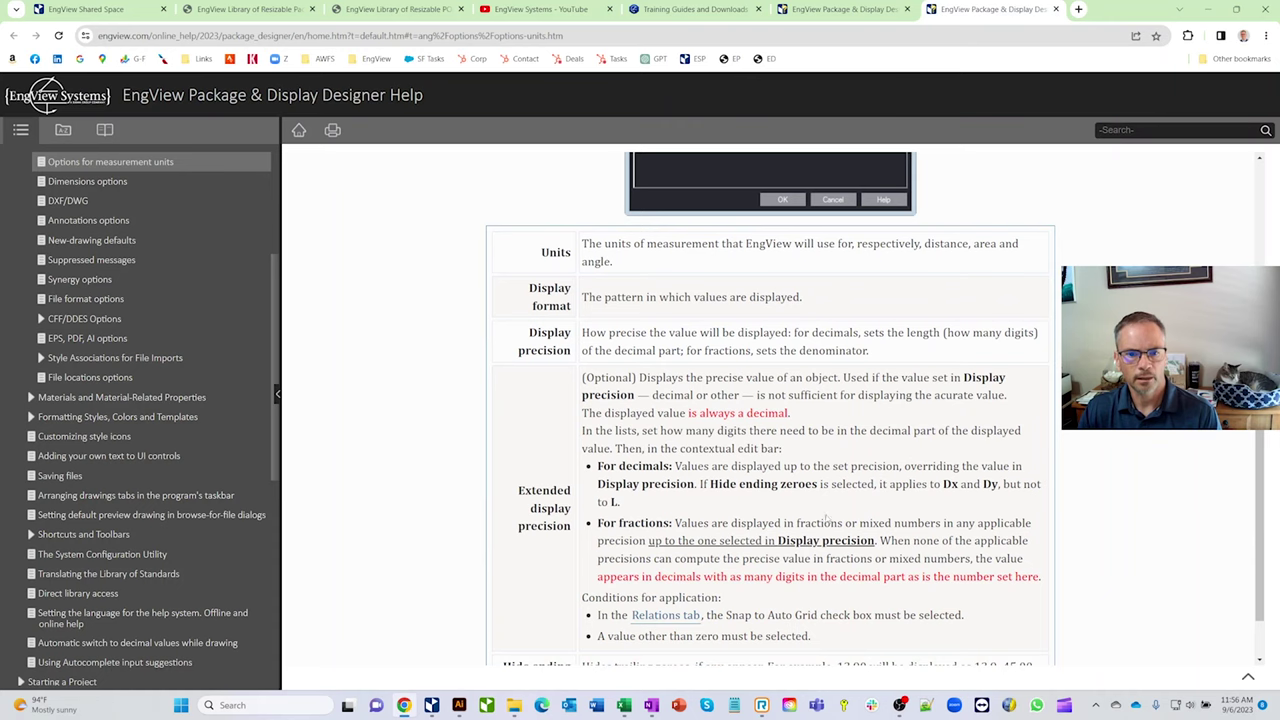
scroll(828, 505, up, 5)
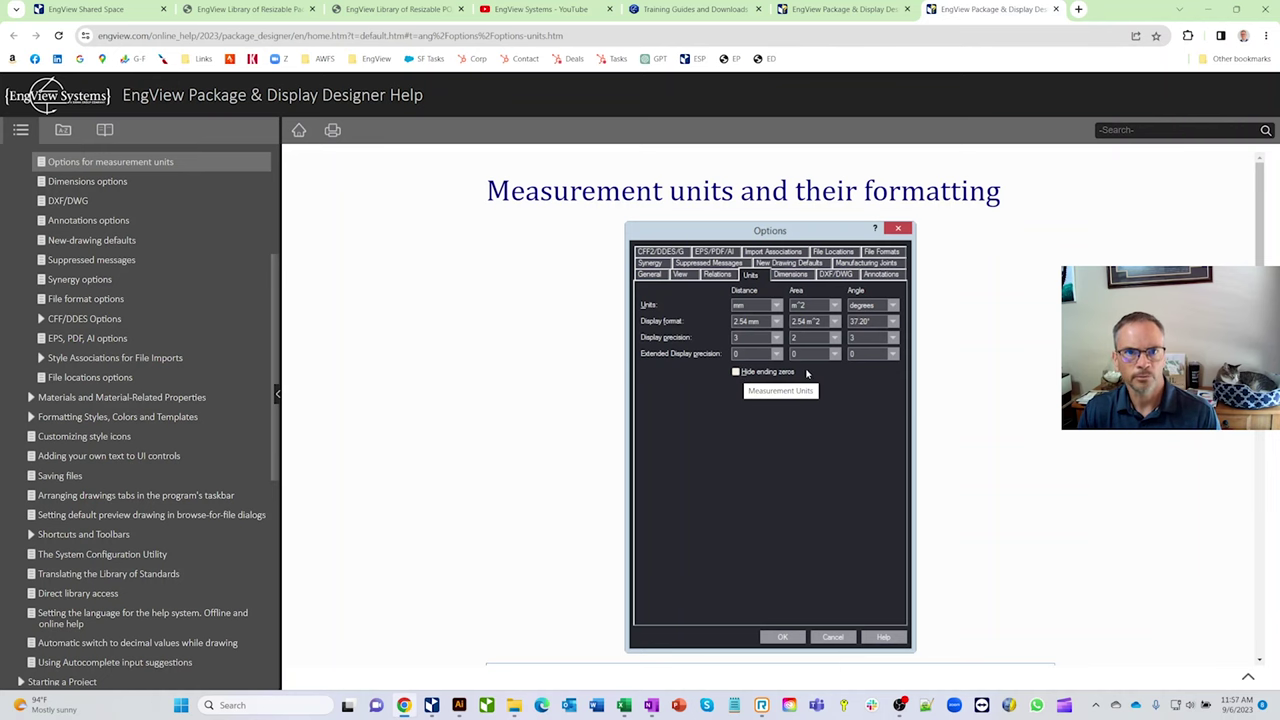
click(1055, 9)
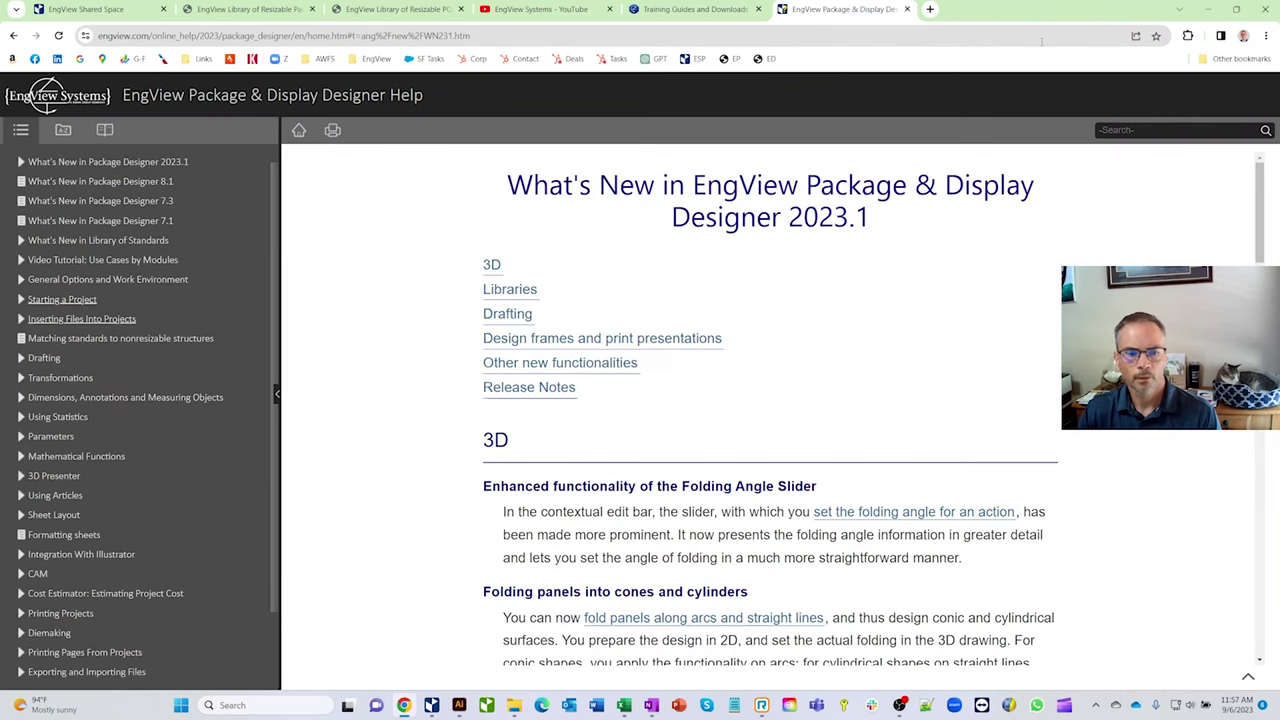
click(431, 705)
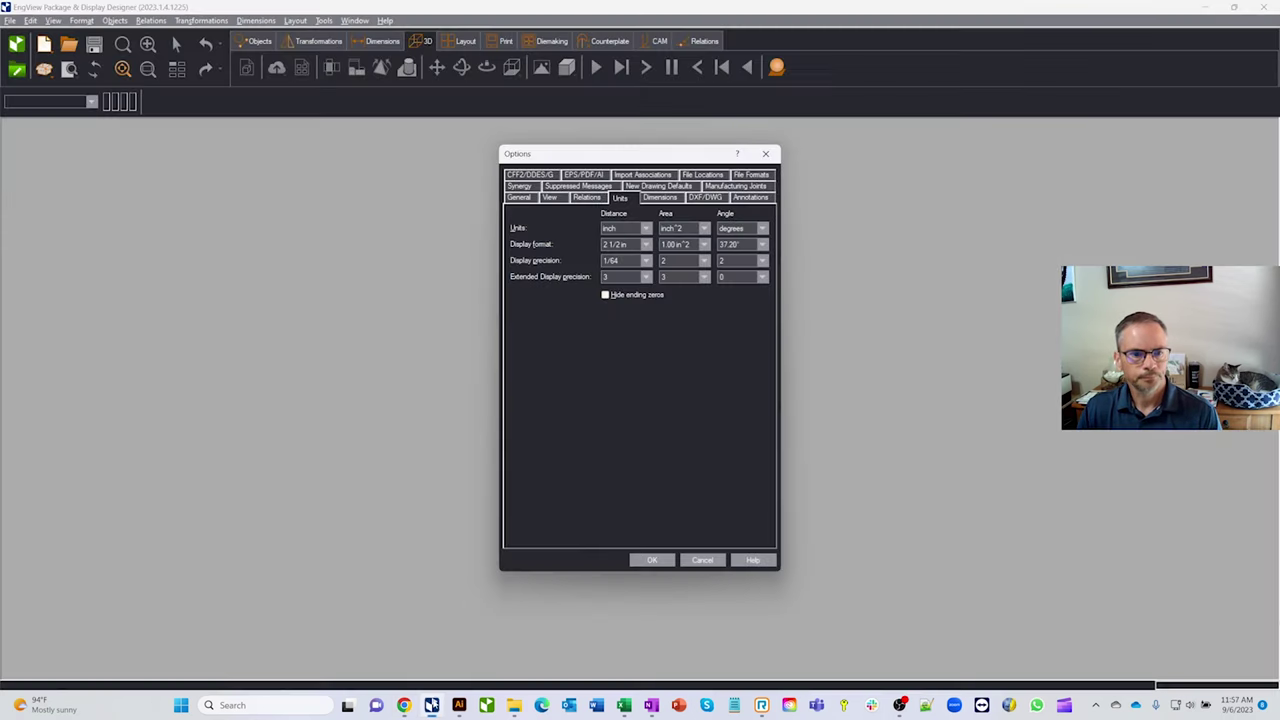
click(702, 560)
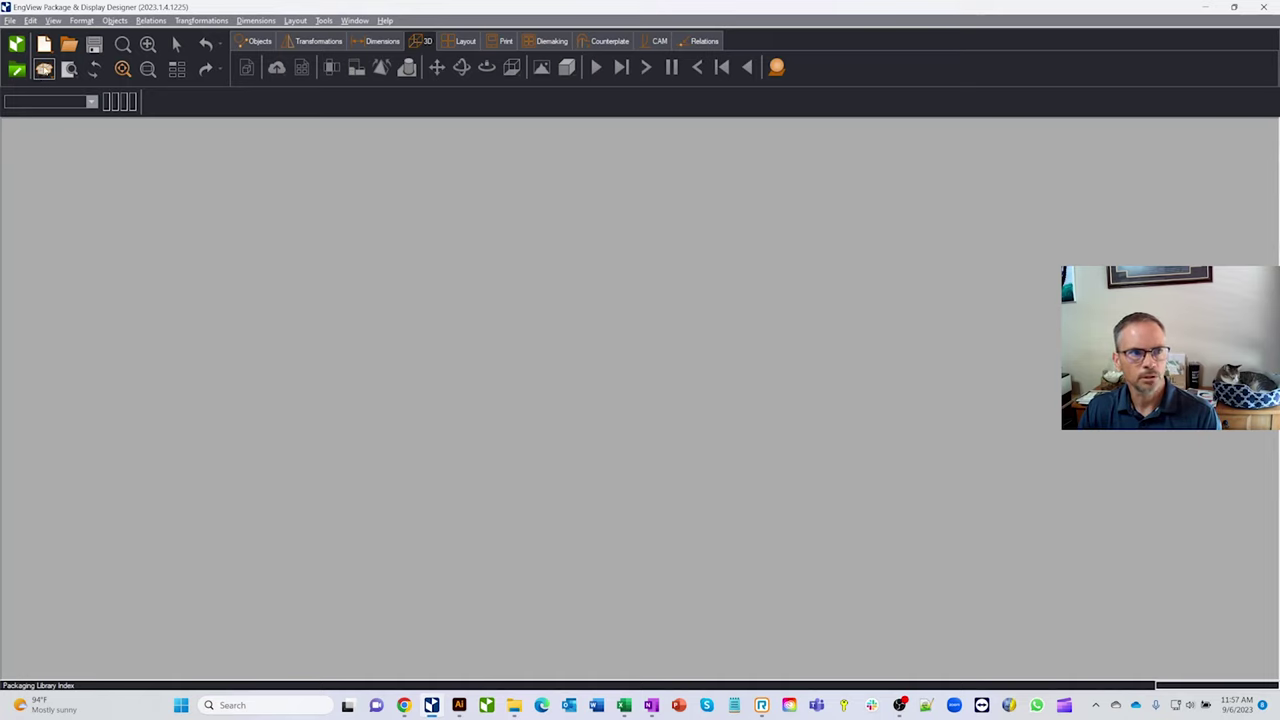
Step: Open the Packaging Library Index and browse the 0200 Slotted Containers among the FEFCO Code Designs for corrugated packaging
click(43, 68)
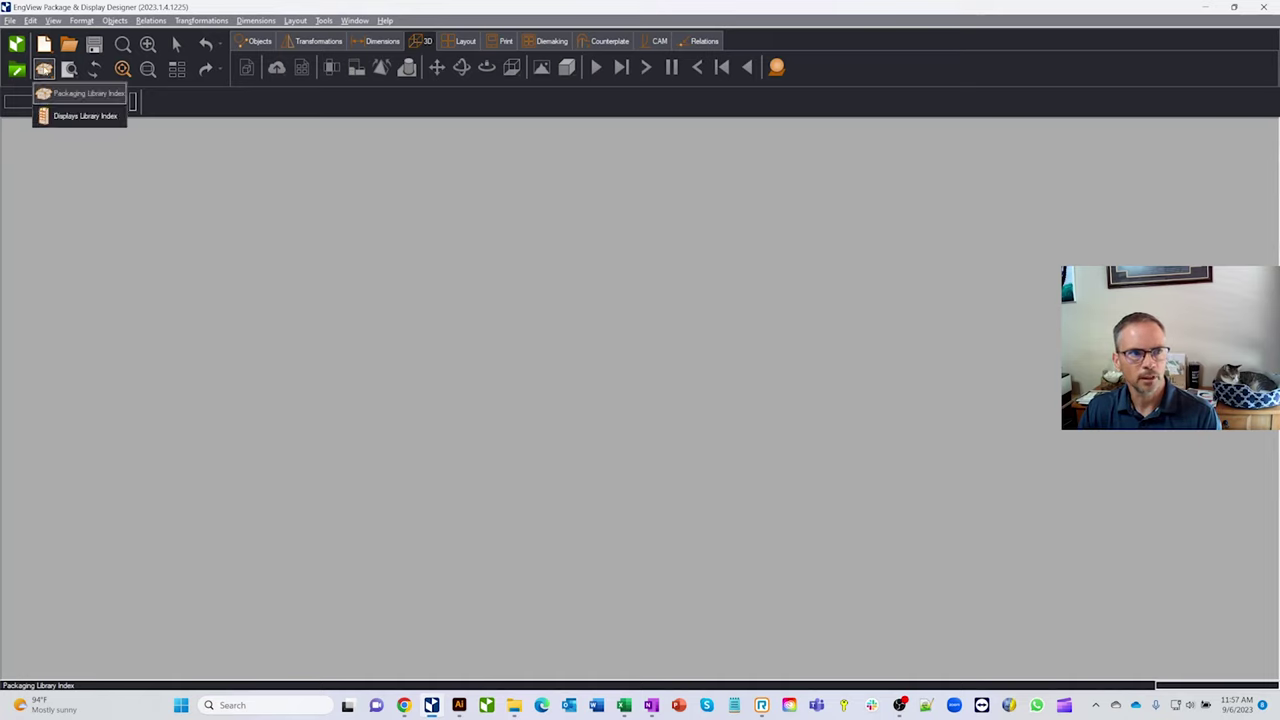
click(72, 95)
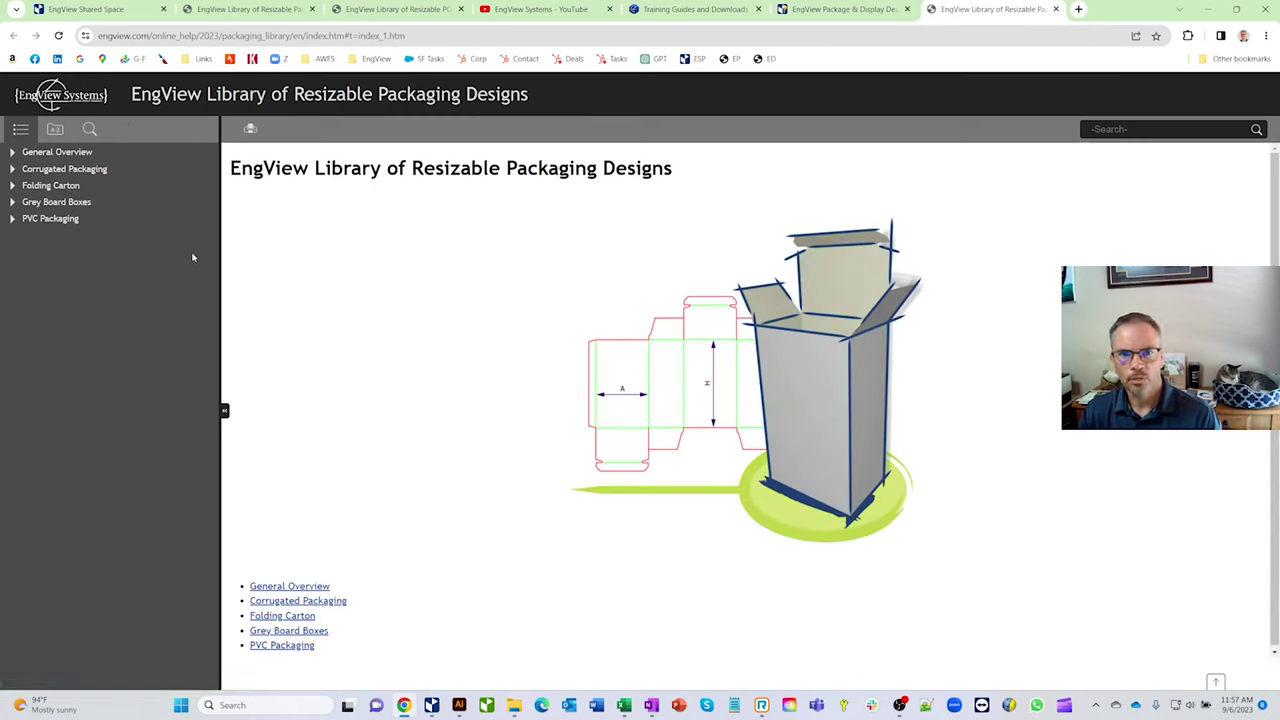
click(44, 170)
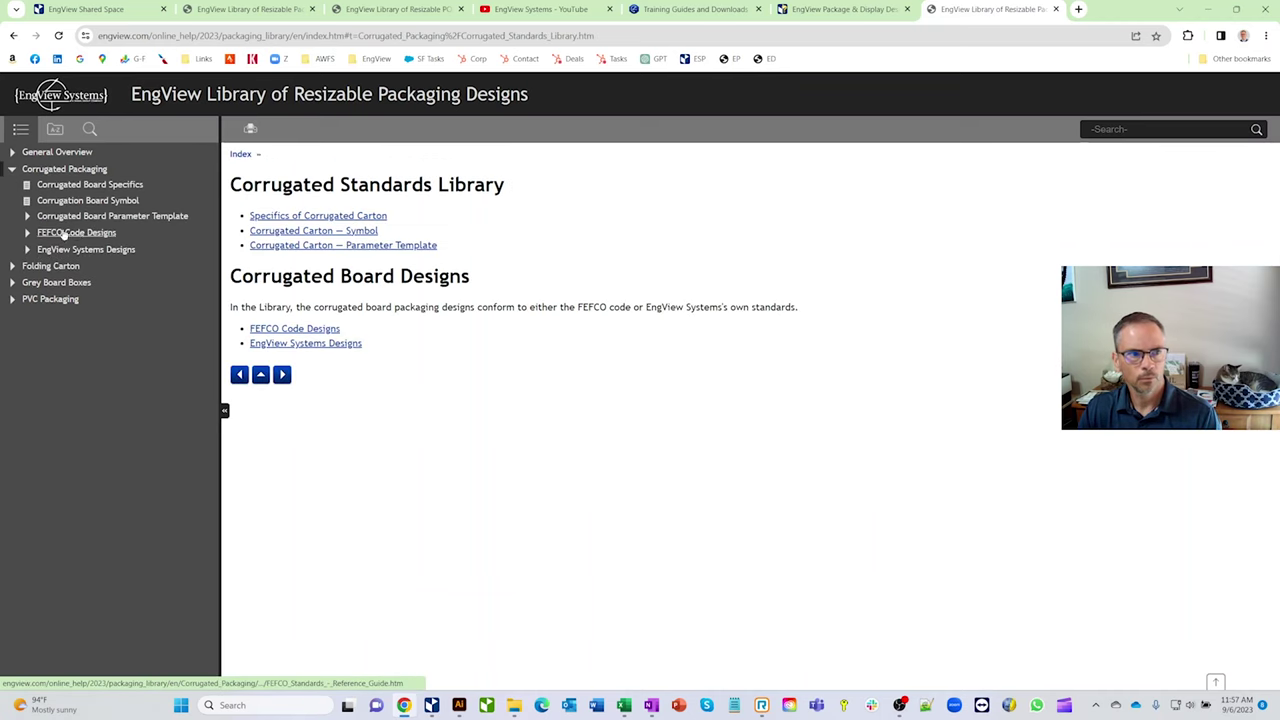
click(72, 233)
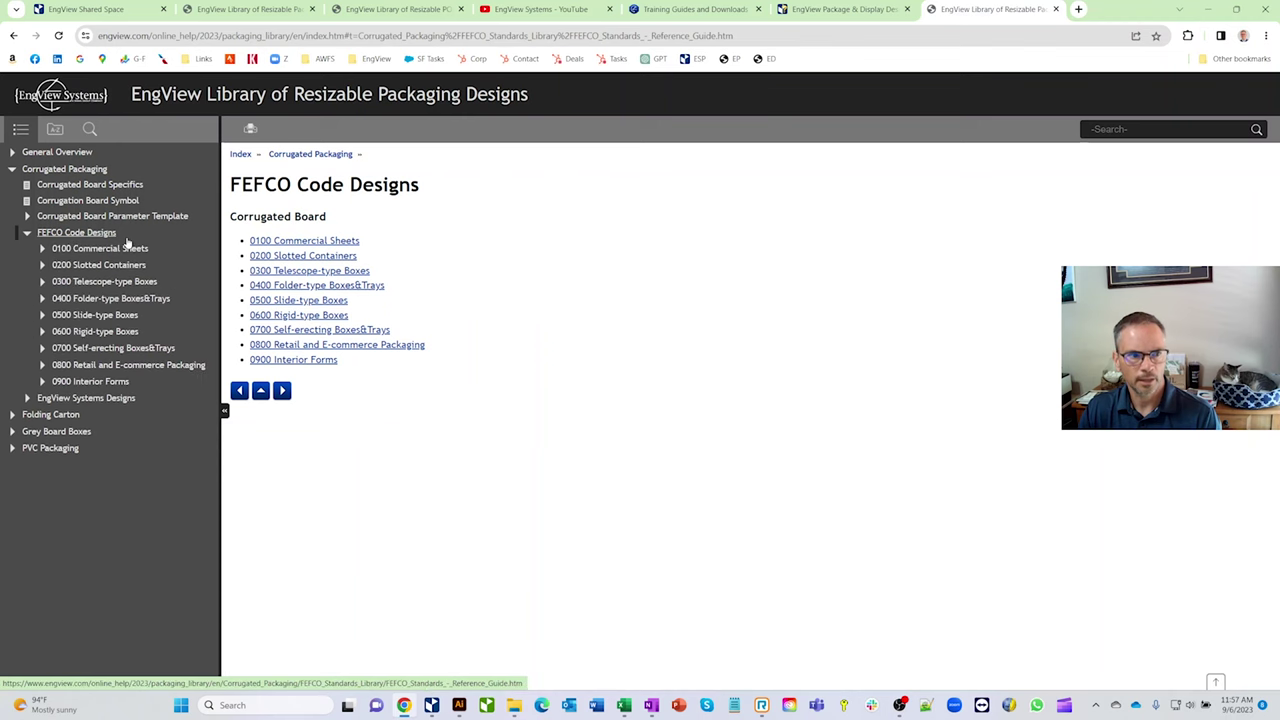
click(100, 265)
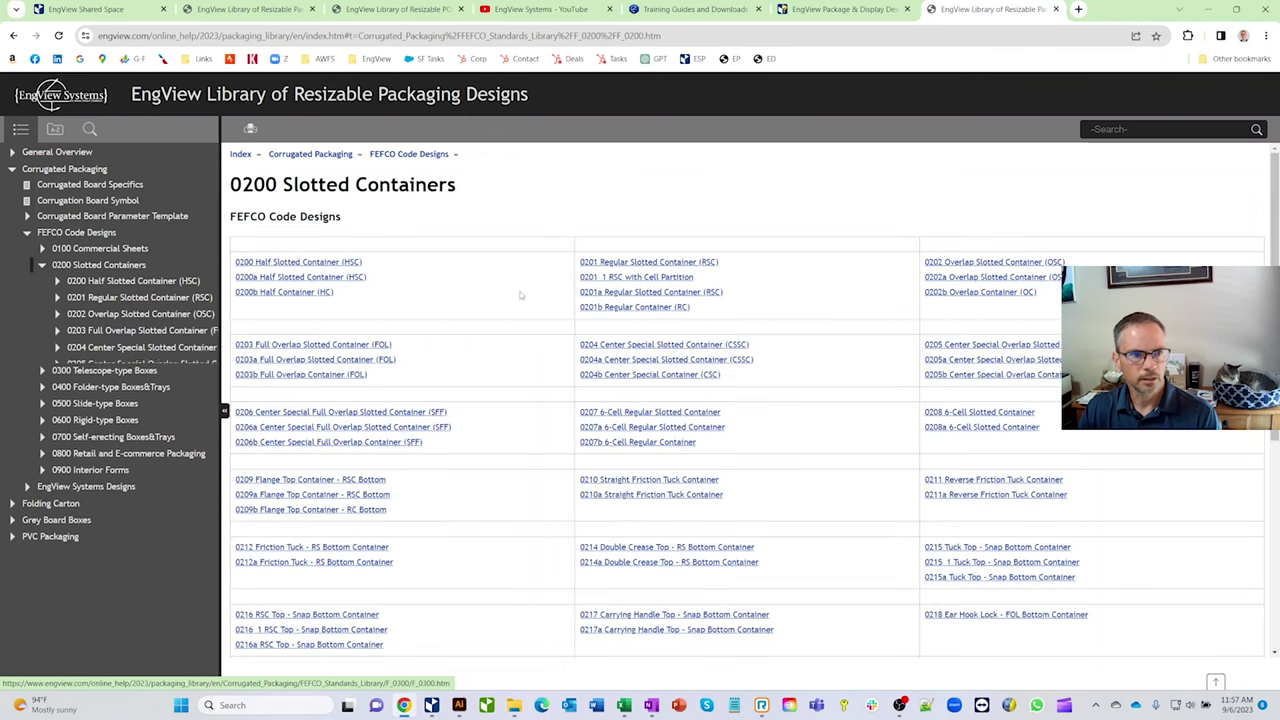
scroll(700, 380, down, 6)
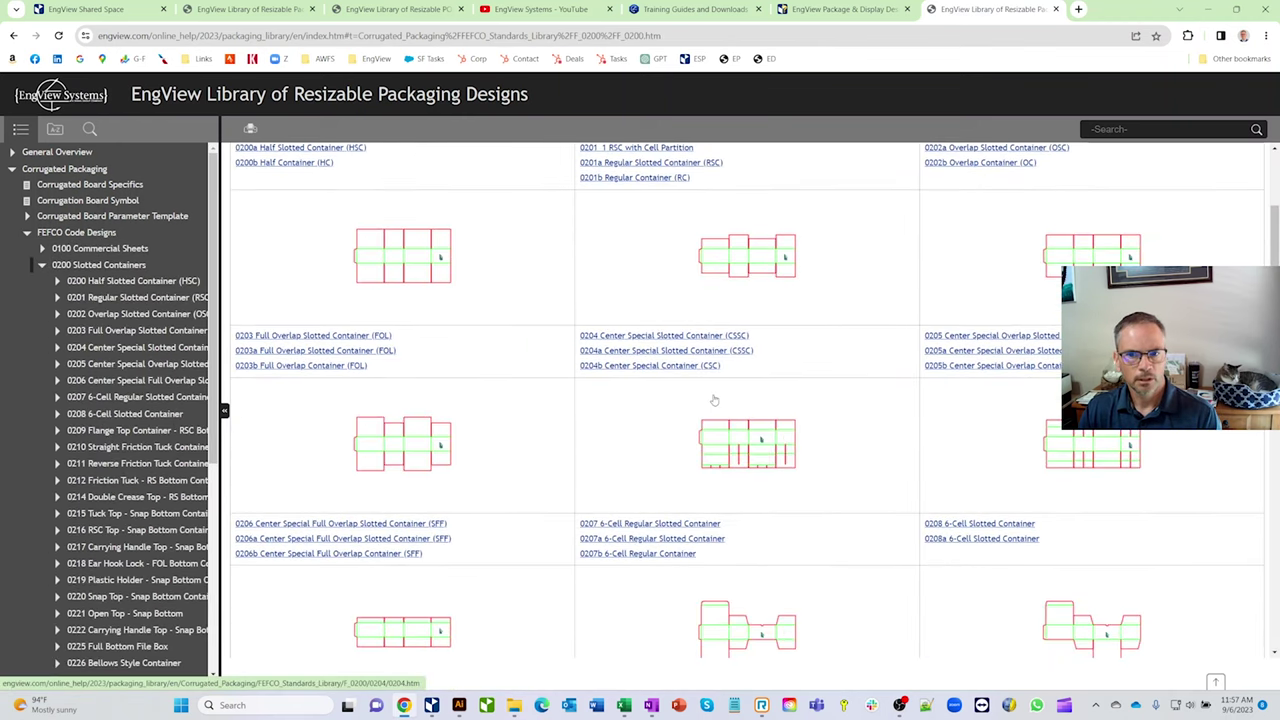
Step: Look through the remaining 0200 Slotted Containers in the FEFCO library and collapse that category
scroll(714, 400, down, 9)
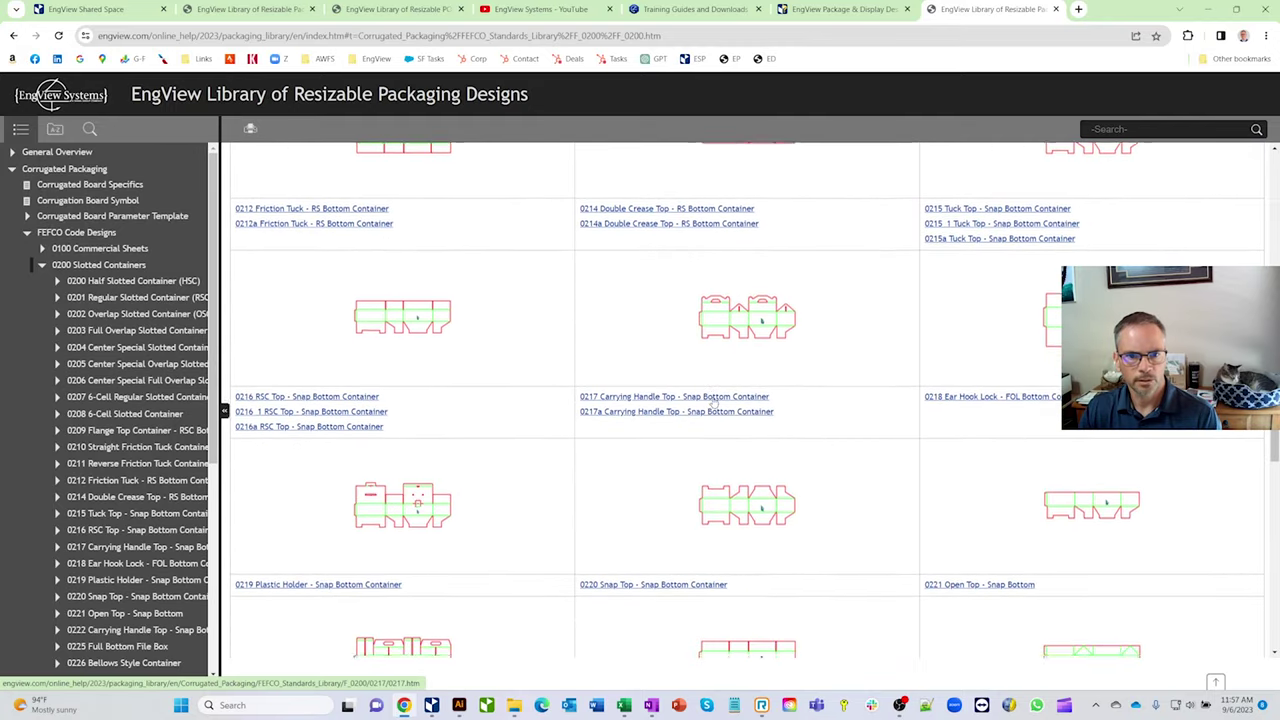
scroll(714, 405, down, 4)
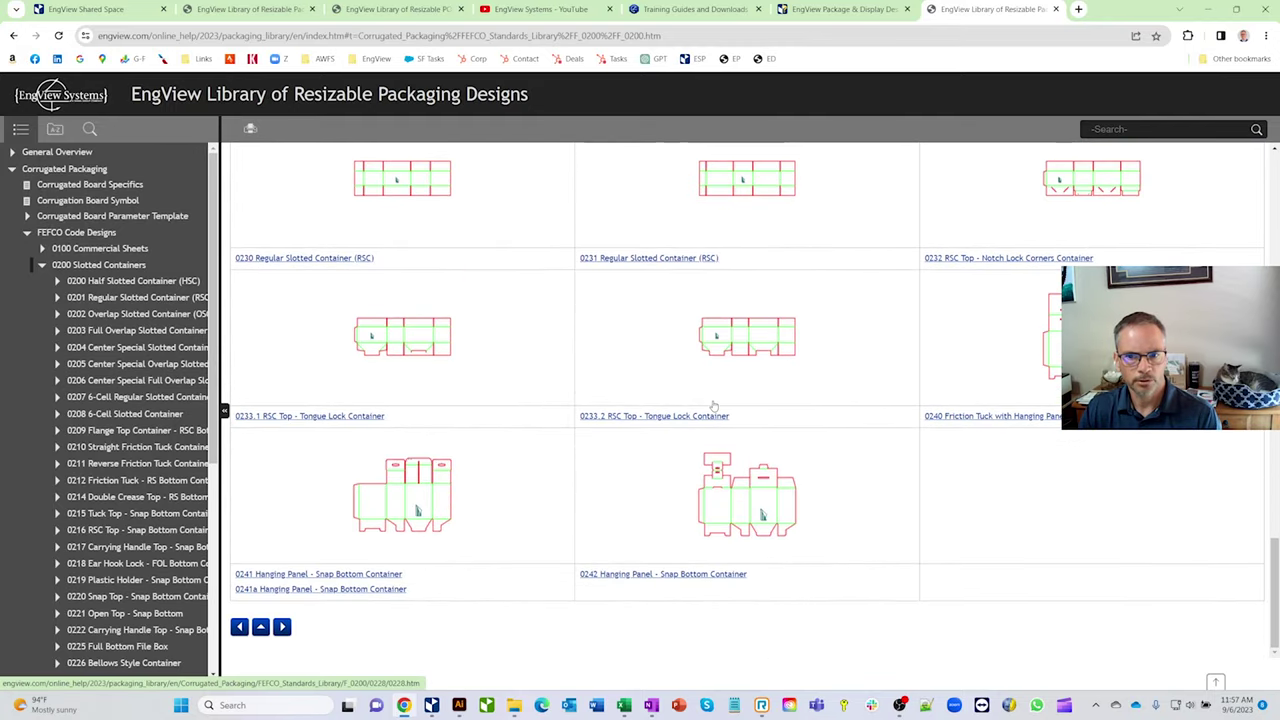
click(87, 262)
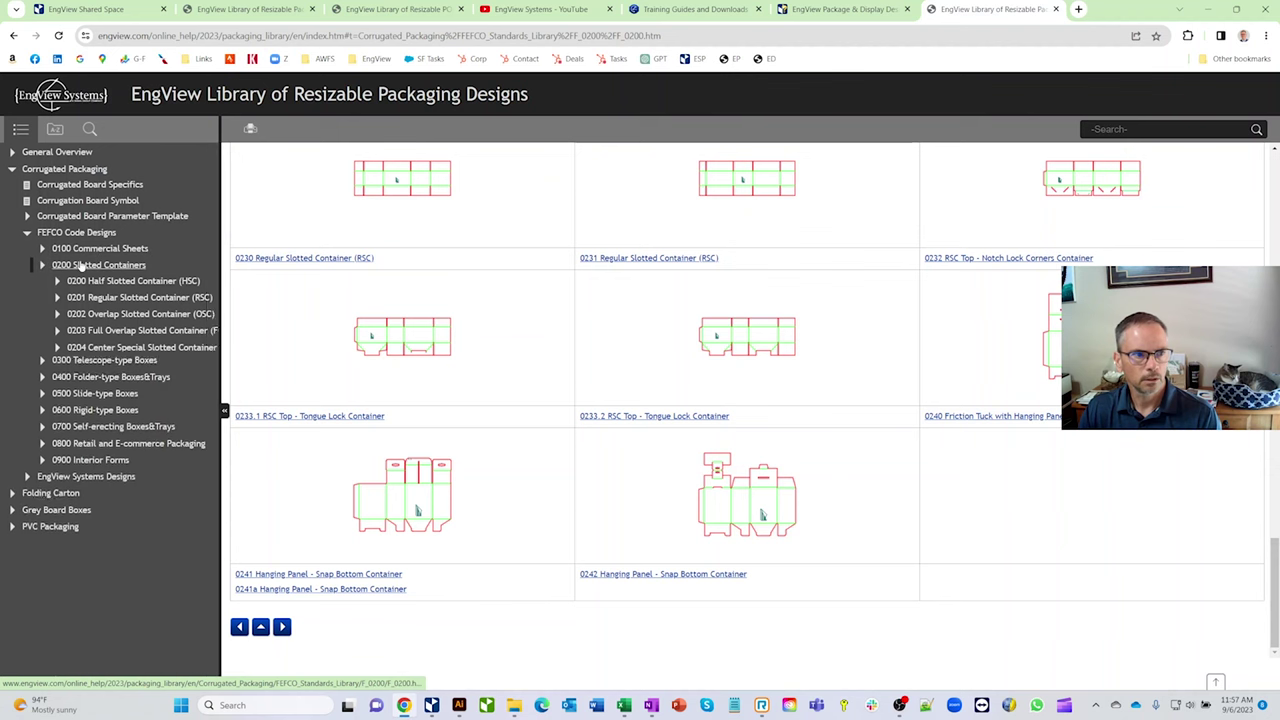
Step: Open the 0400 Folder-type Boxes&Trays category and browse its tray and folder designs
click(90, 298)
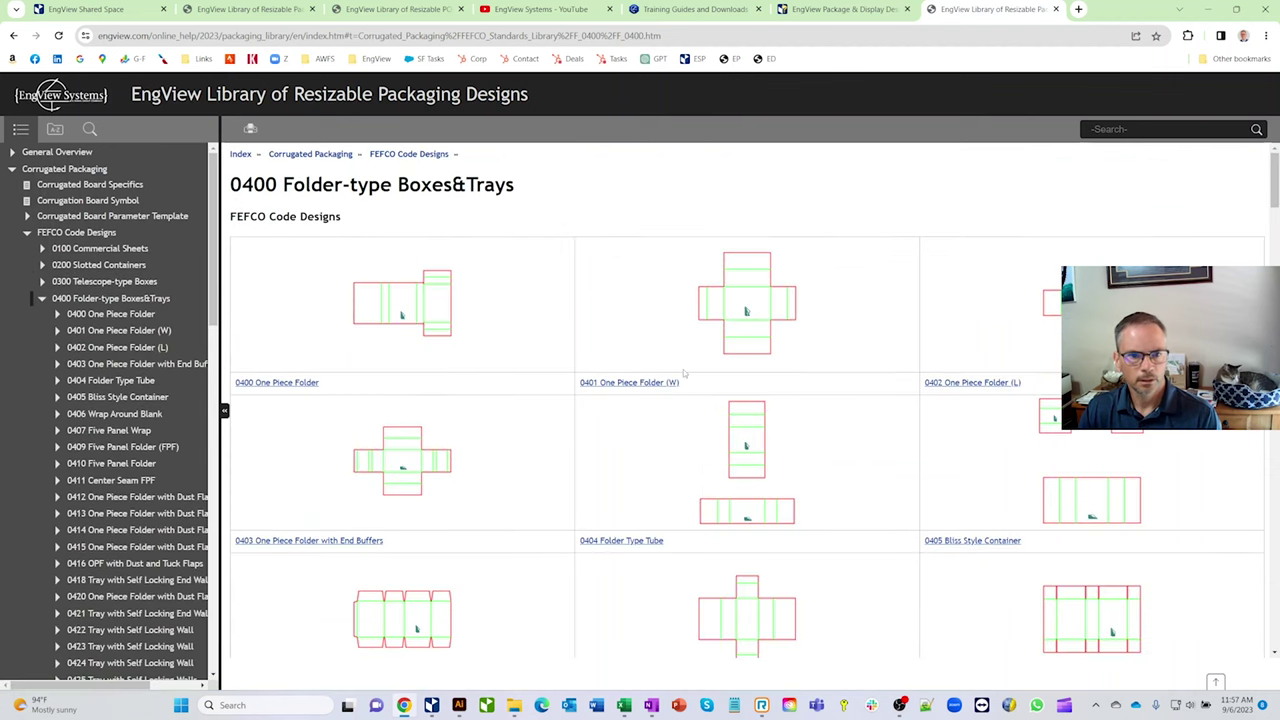
scroll(640, 370, down, 6)
scroll(685, 380, down, 4)
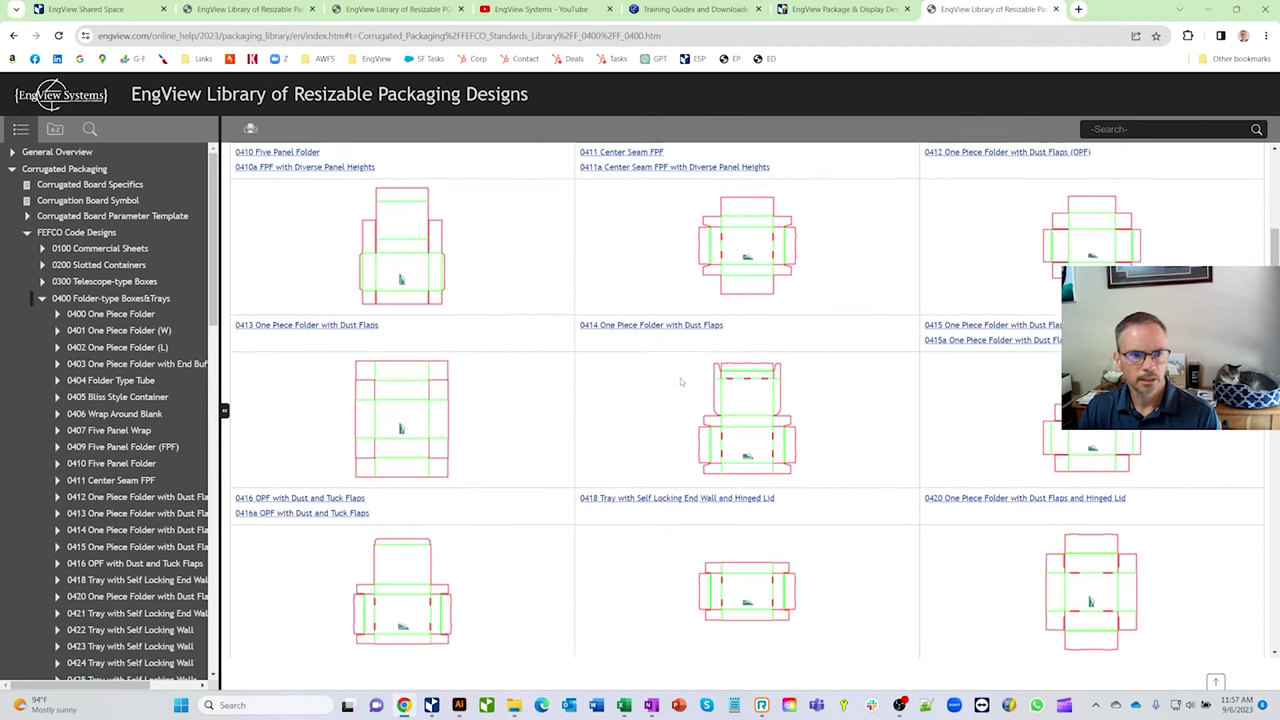
scroll(692, 388, down, 1)
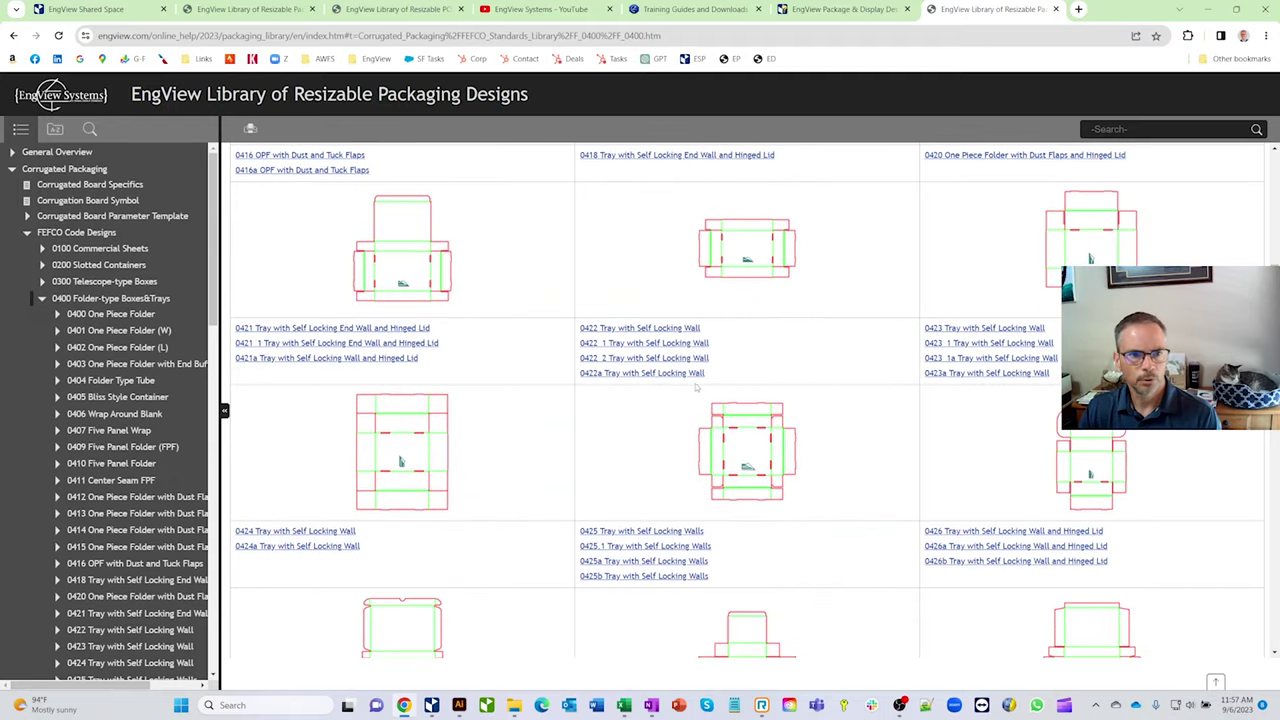
Step: Open the 0421 Tray with Self Locking End Wall and Hinged Lid and load it into EngView Package & Display Designer
scroll(547, 337, up, 1)
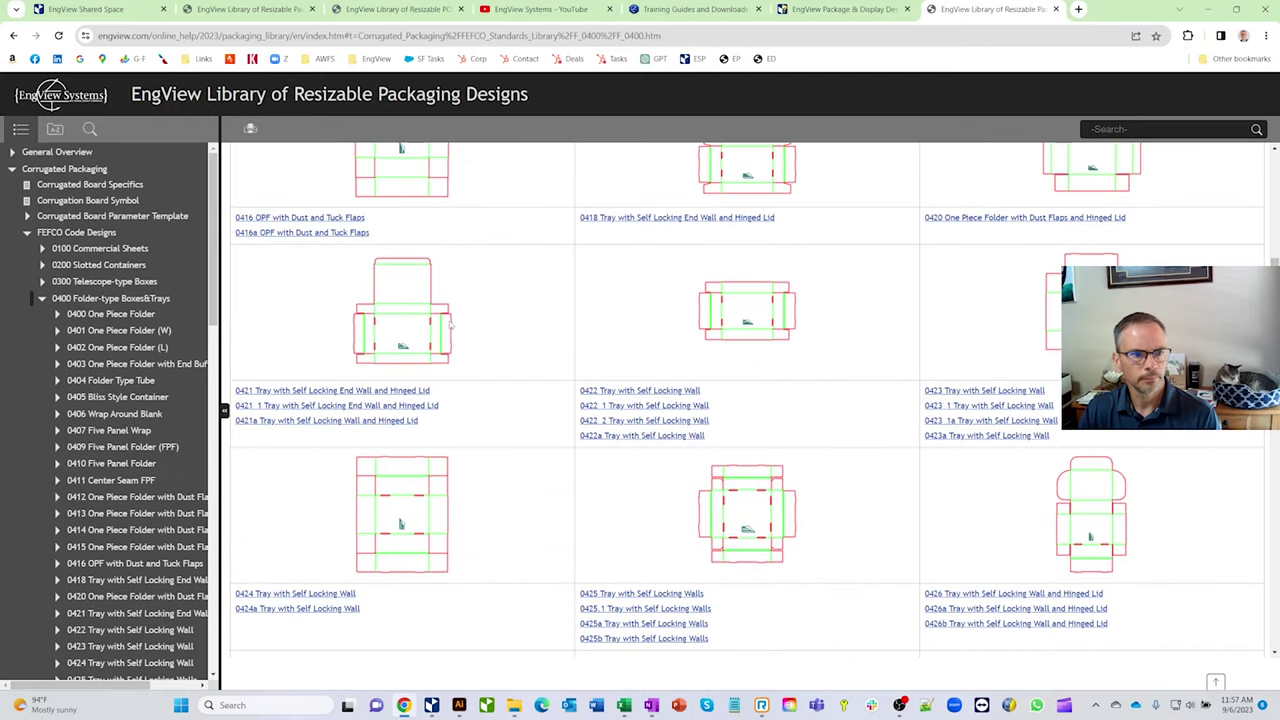
click(398, 330)
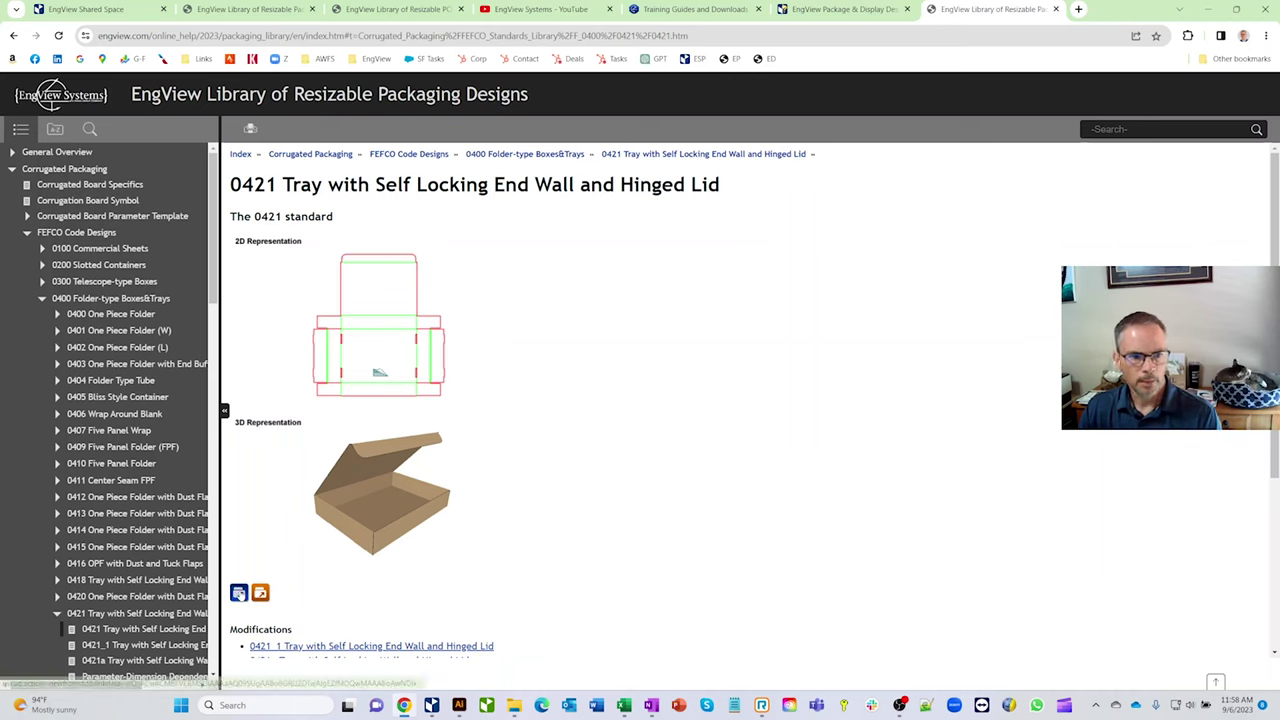
click(237, 591)
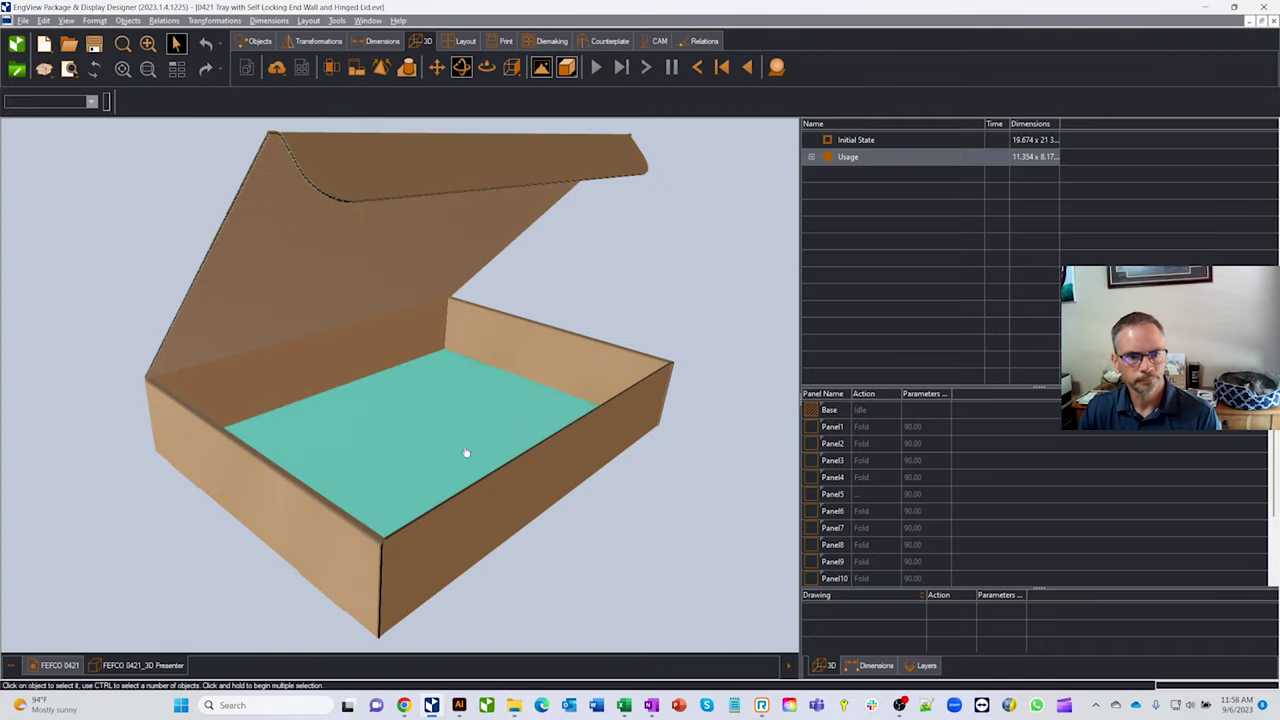
Step: Turn and move the 3D model of the tray to inspect it from another angle
drag(531, 466, 524, 158)
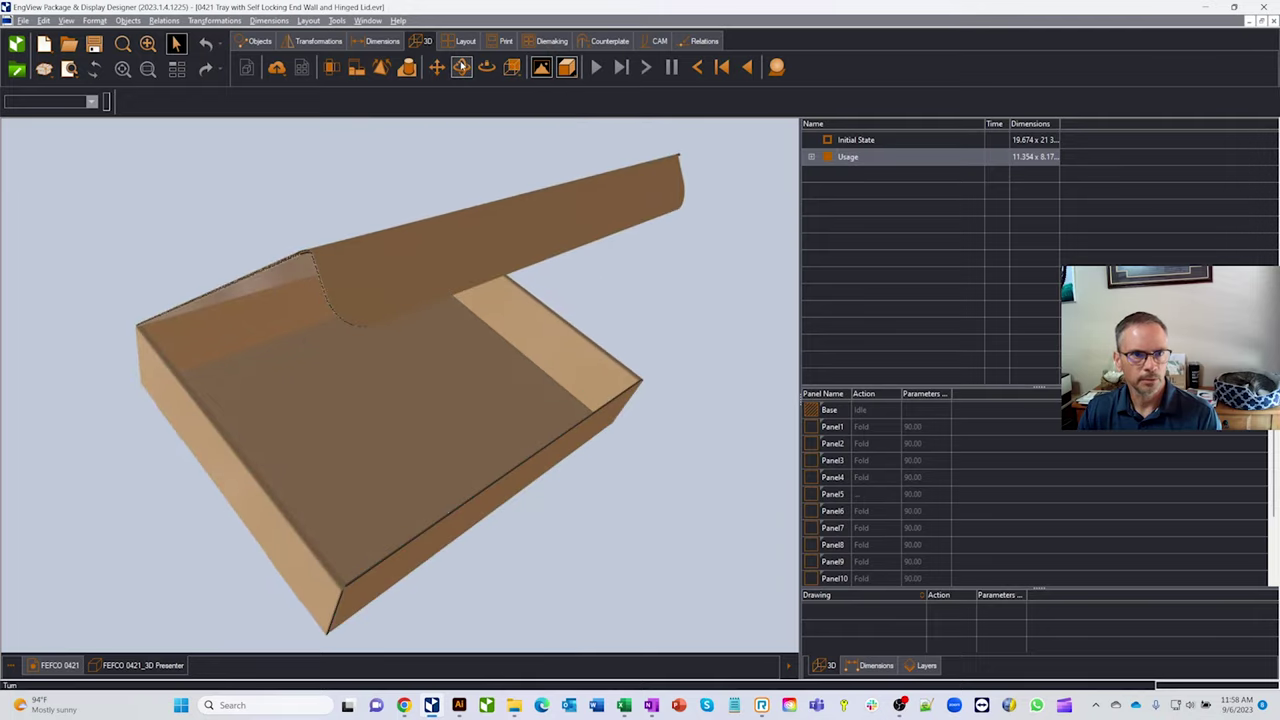
click(437, 67)
drag(520, 330, 564, 352)
click(465, 68)
Step: Zoom in and out on the 3D tray and rotate it to examine its open interior
scroll(517, 357, down, 3)
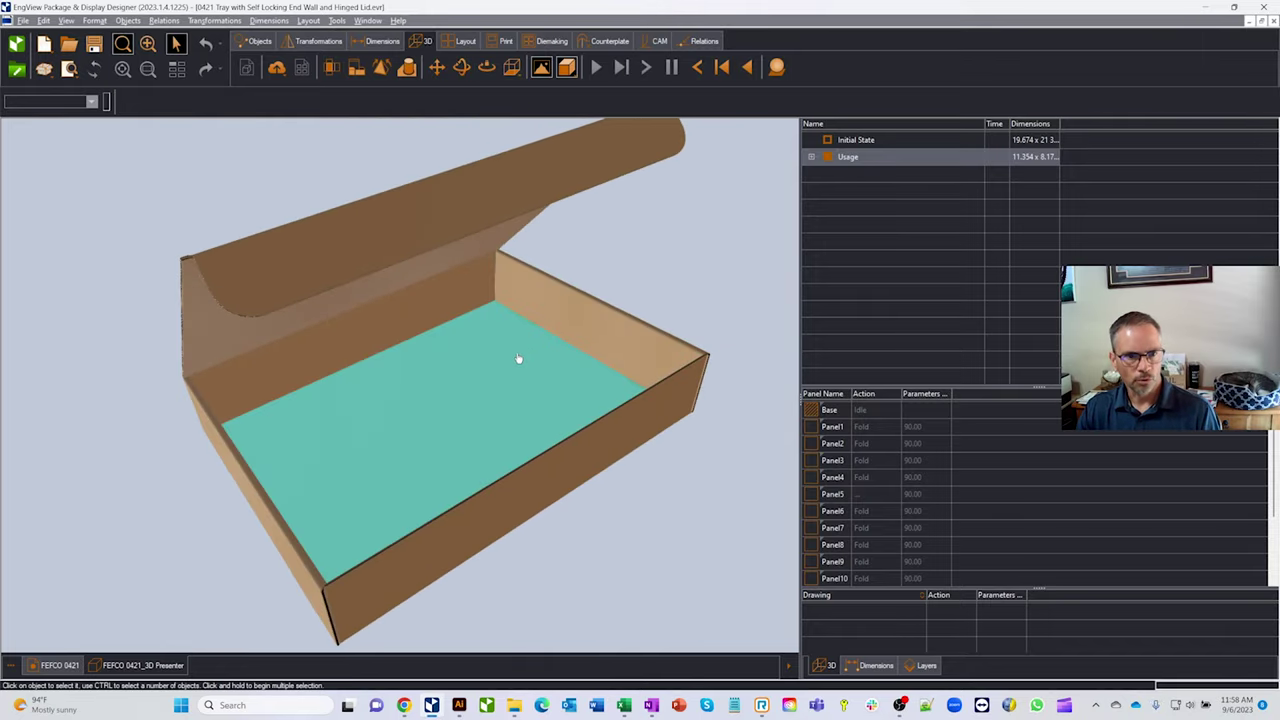
scroll(522, 381, up, 3)
scroll(522, 383, down, 3)
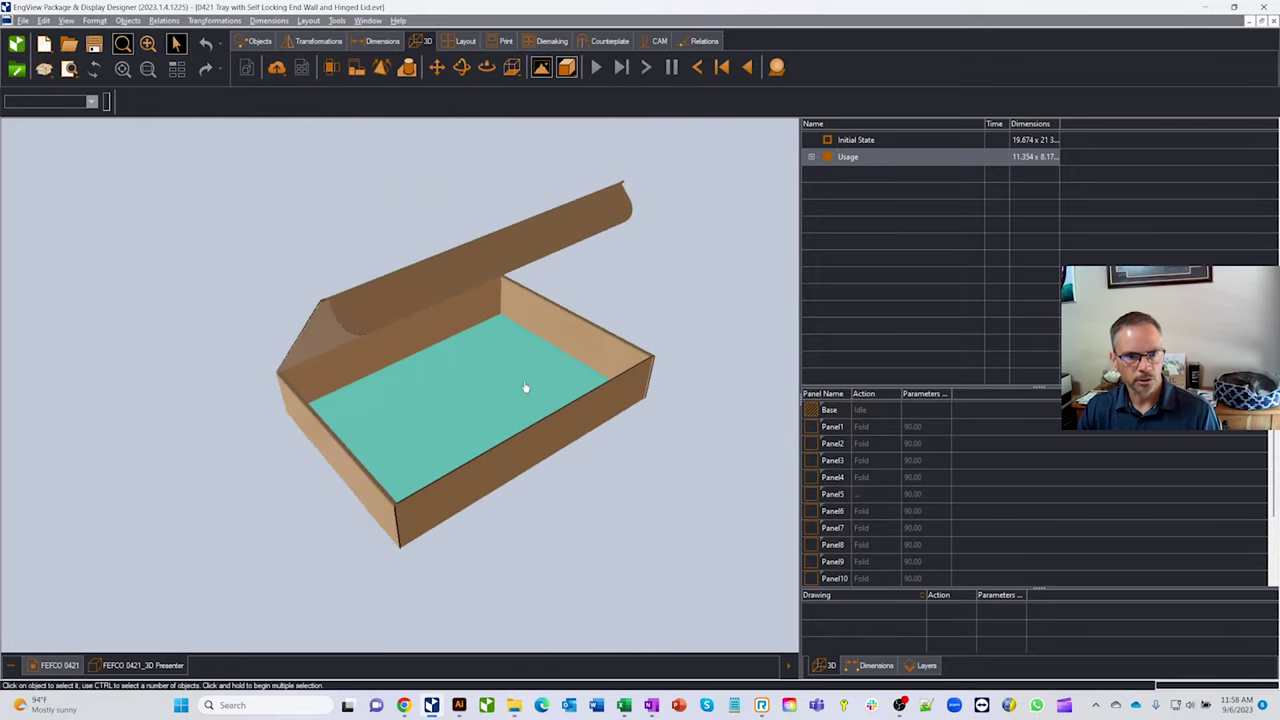
scroll(523, 386, up, 3)
scroll(522, 390, down, 1)
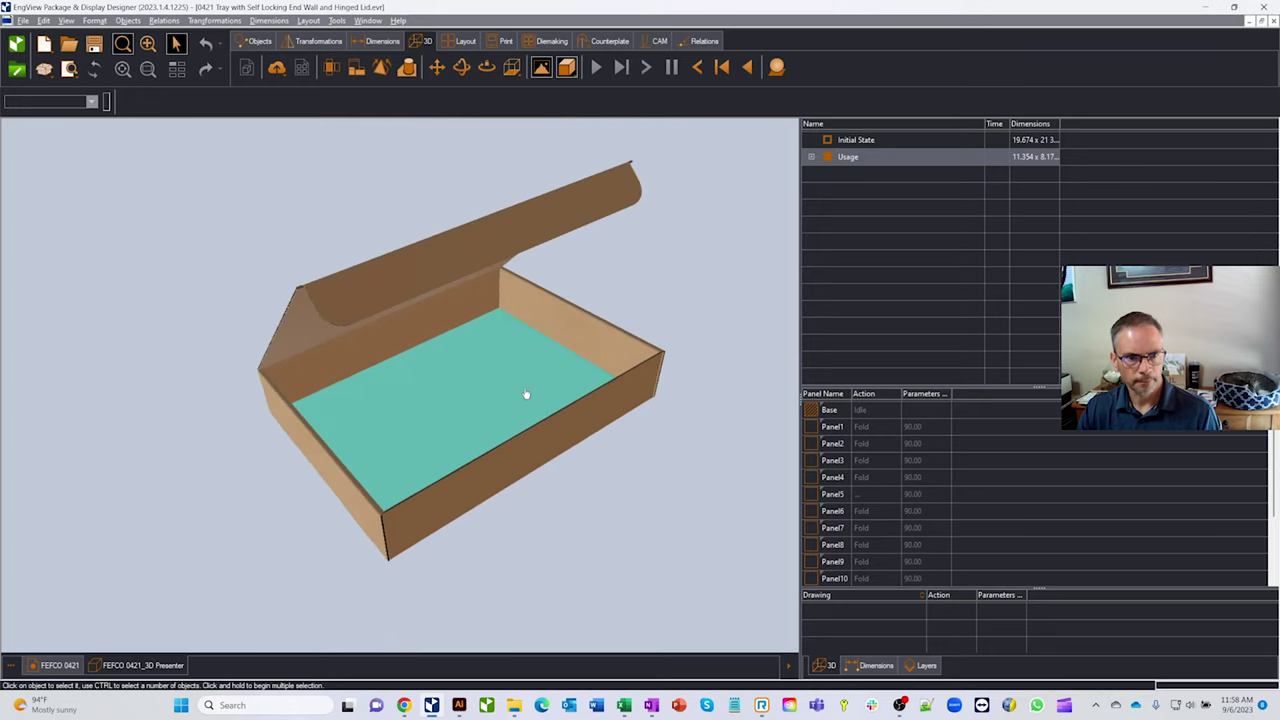
middle_drag(522, 381, 498, 361)
drag(458, 357, 426, 379)
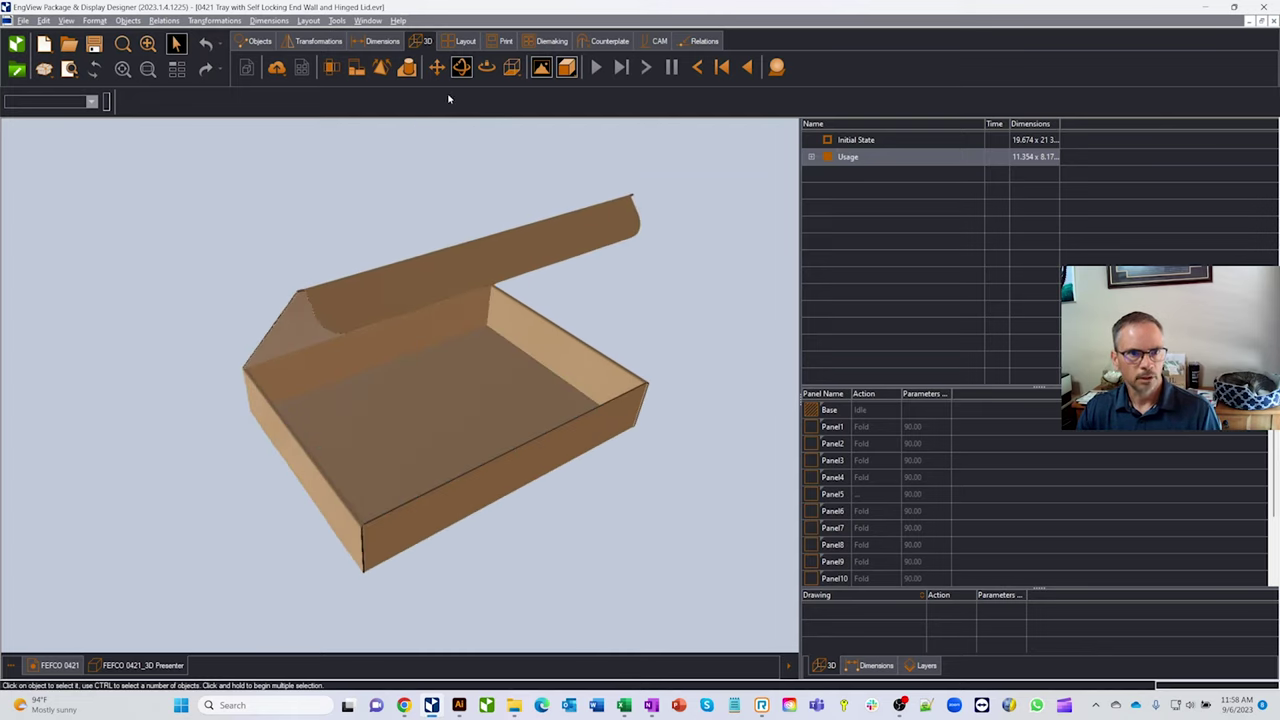
Step: Move the 3D tray, fit the whole drawing in the window, and adjust its view with the Zoom and Turn tools
click(436, 67)
drag(523, 277, 502, 318)
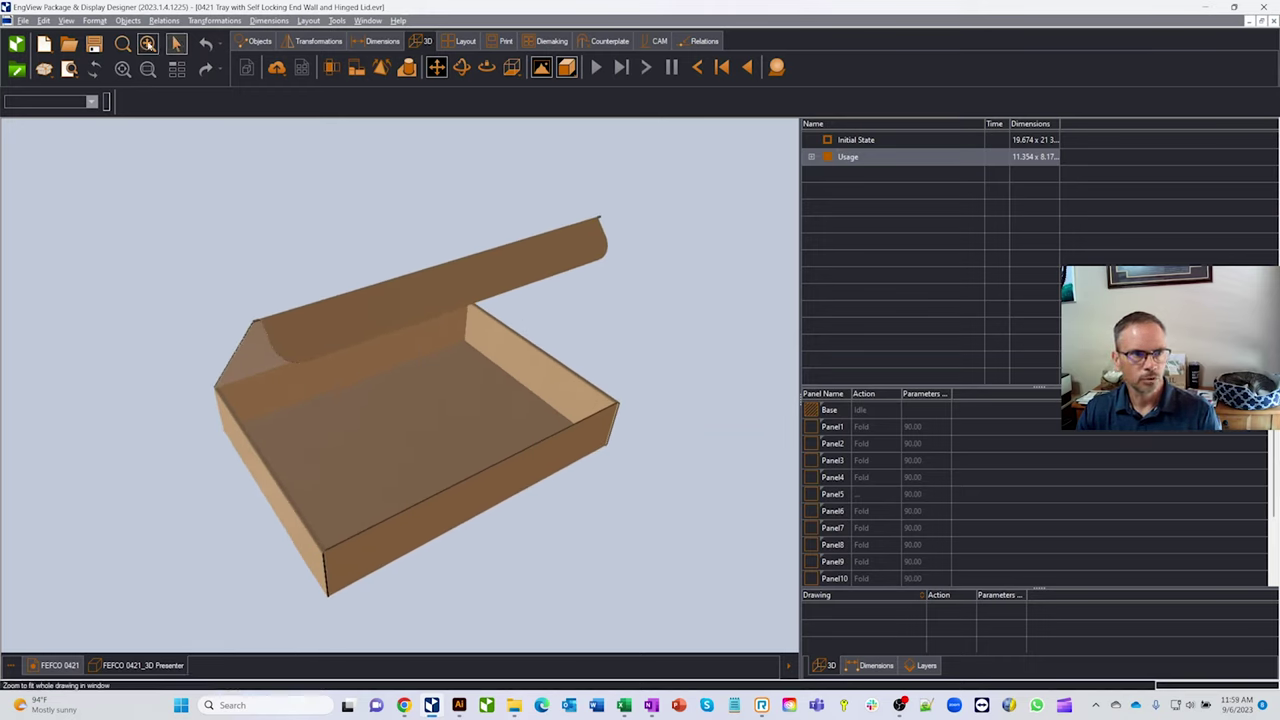
click(147, 44)
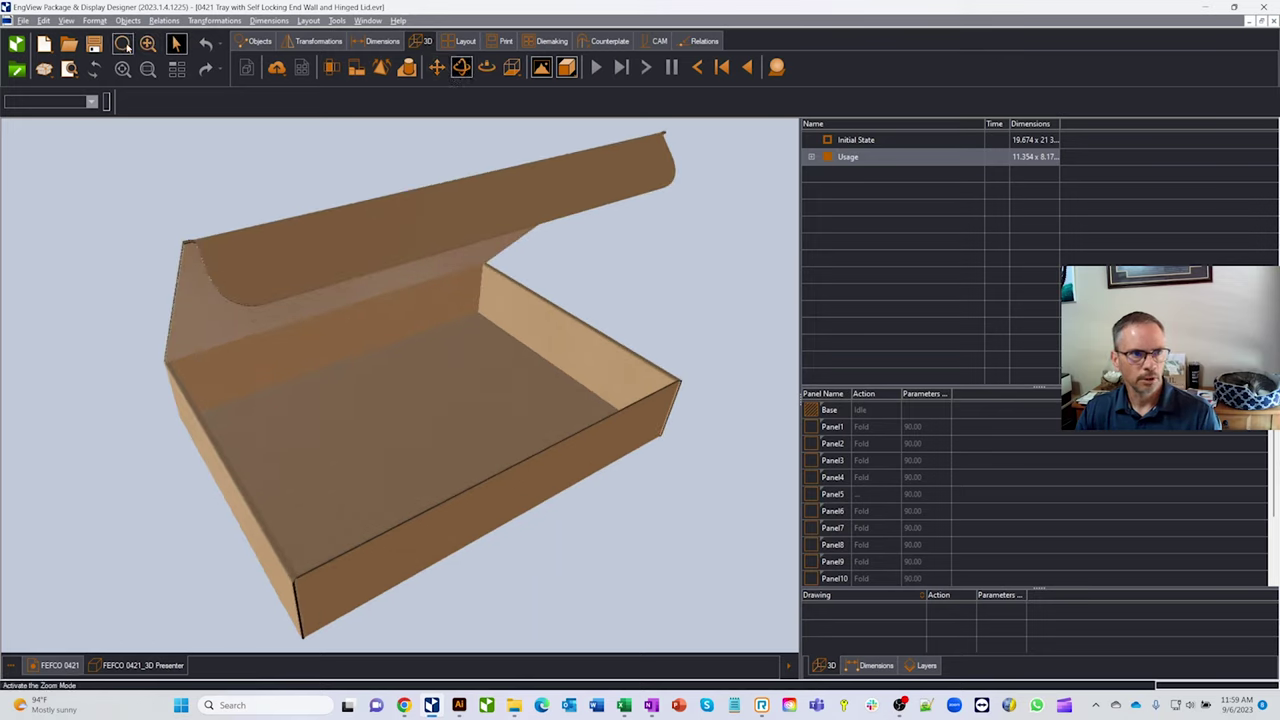
click(124, 46)
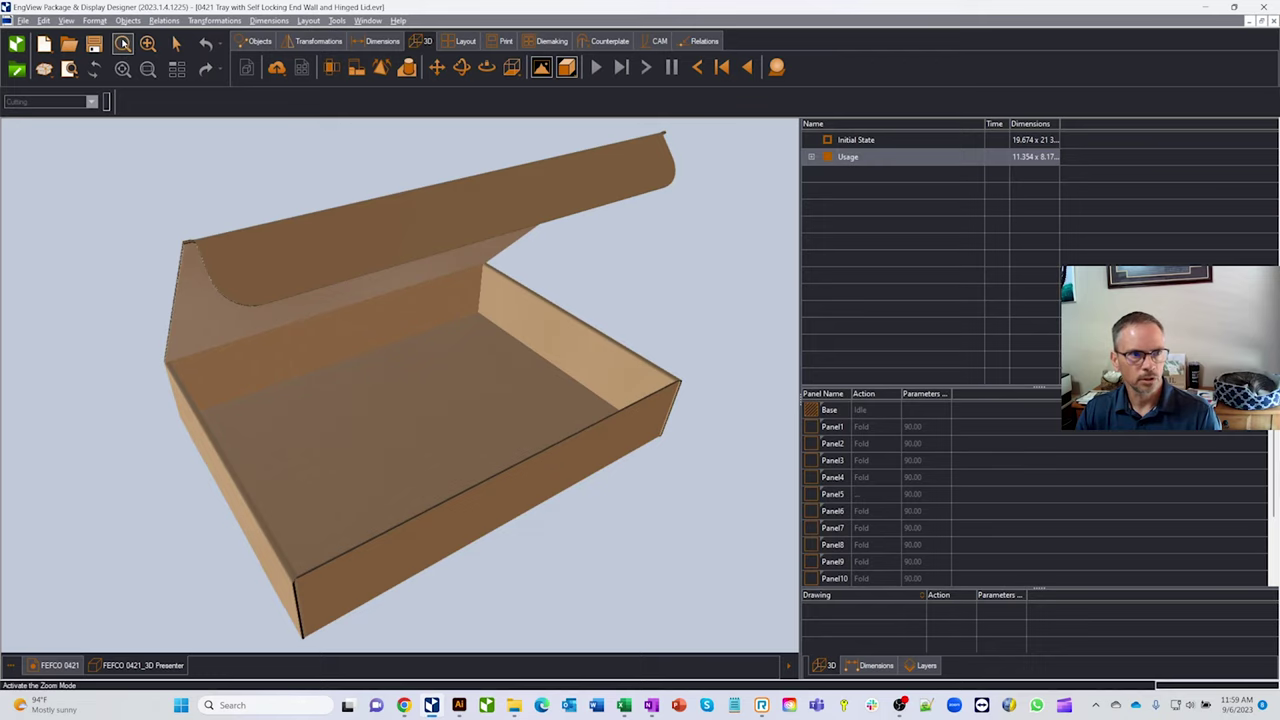
drag(333, 242, 316, 186)
click(461, 67)
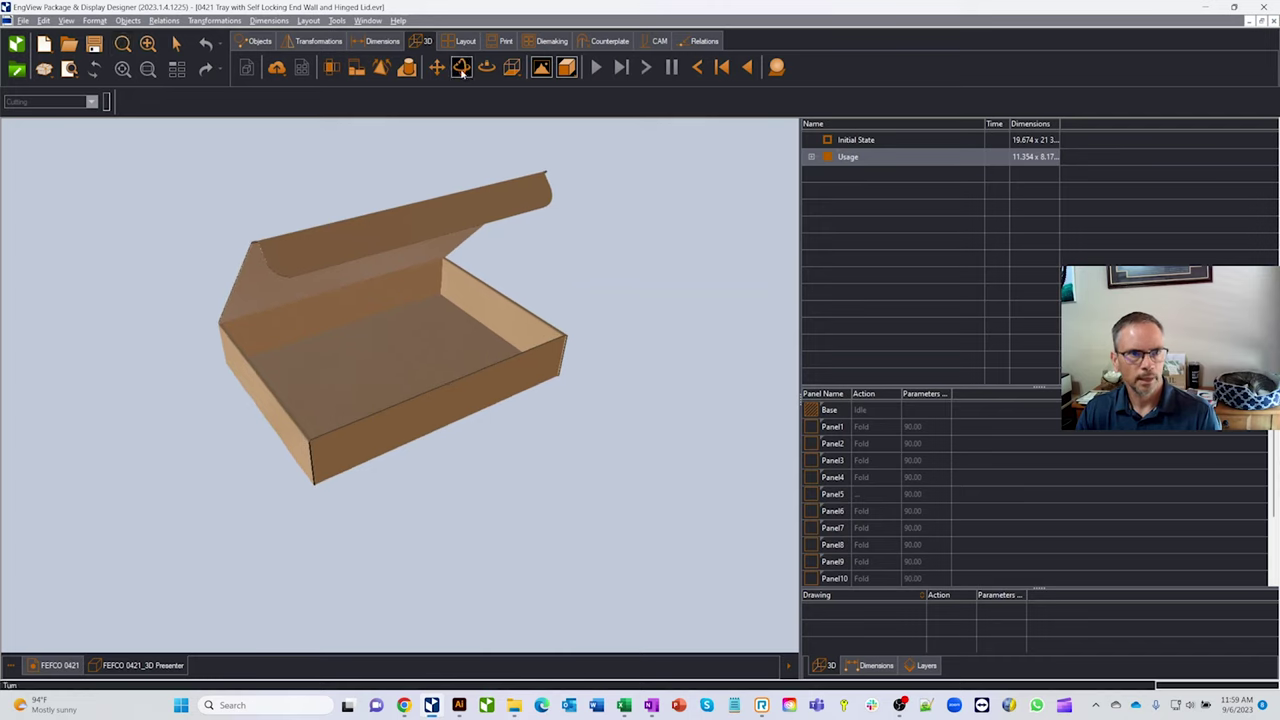
mouse_move(420, 246)
mouse_down()
mouse_move(351, 209)
mouse_move(387, 238)
mouse_move(380, 177)
mouse_move(429, 246)
mouse_move(433, 233)
mouse_up()
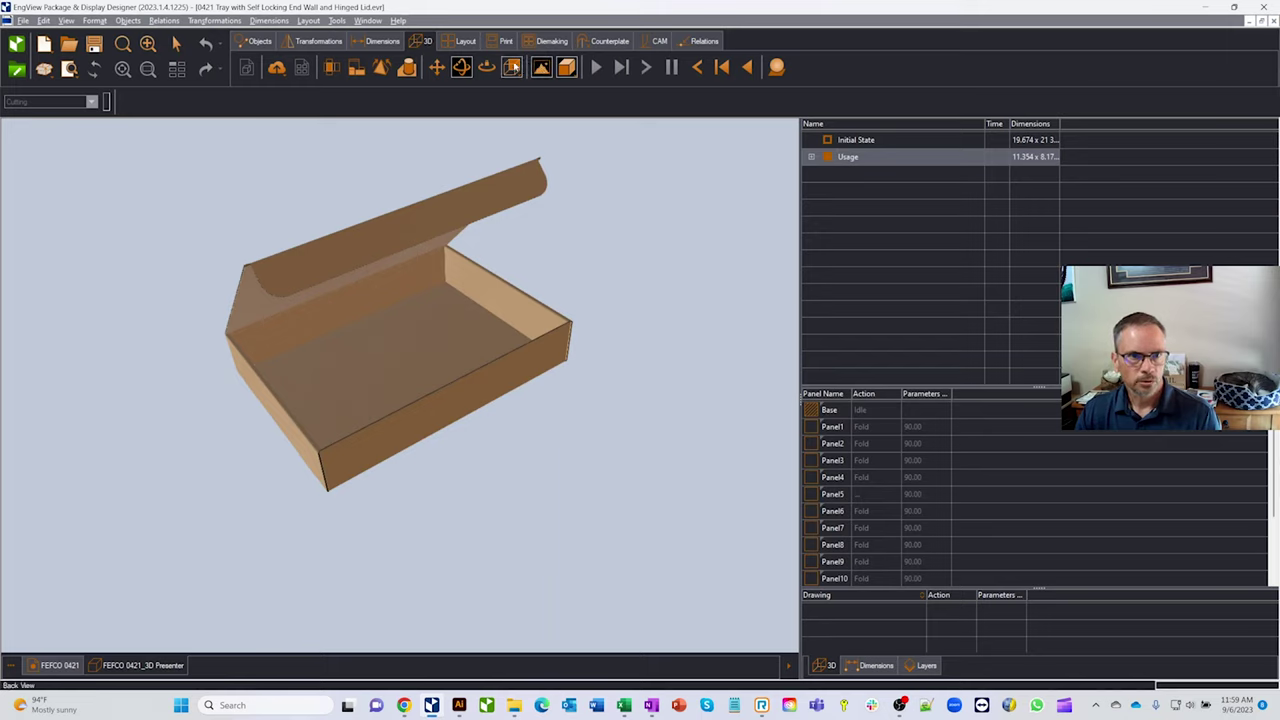
Step: View the 3D tray in the preset top view and the preset back view
click(512, 66)
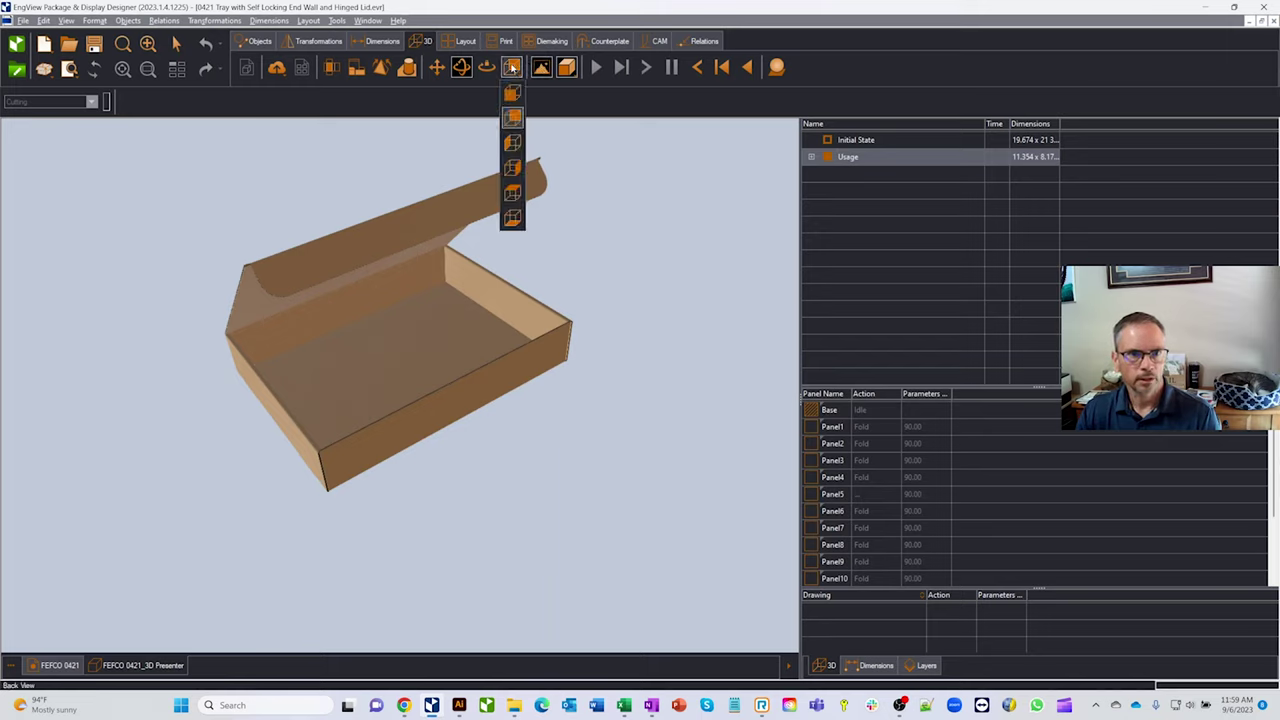
click(512, 192)
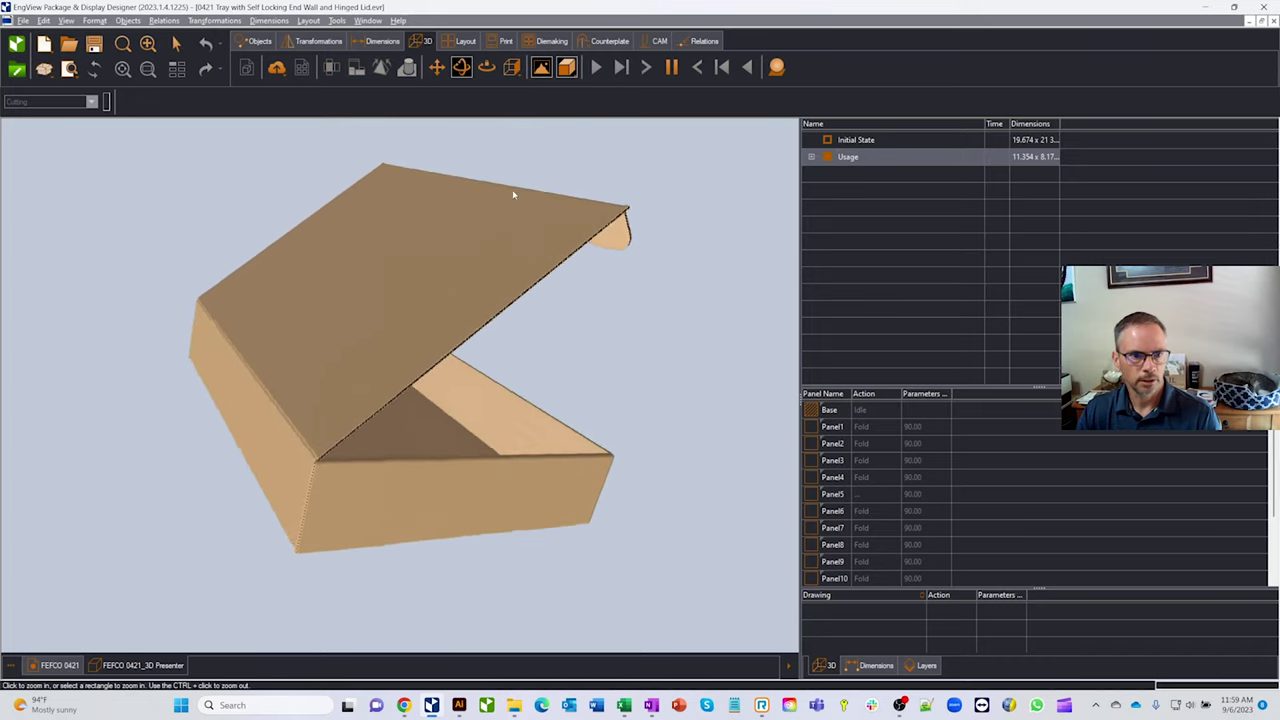
click(514, 68)
click(515, 118)
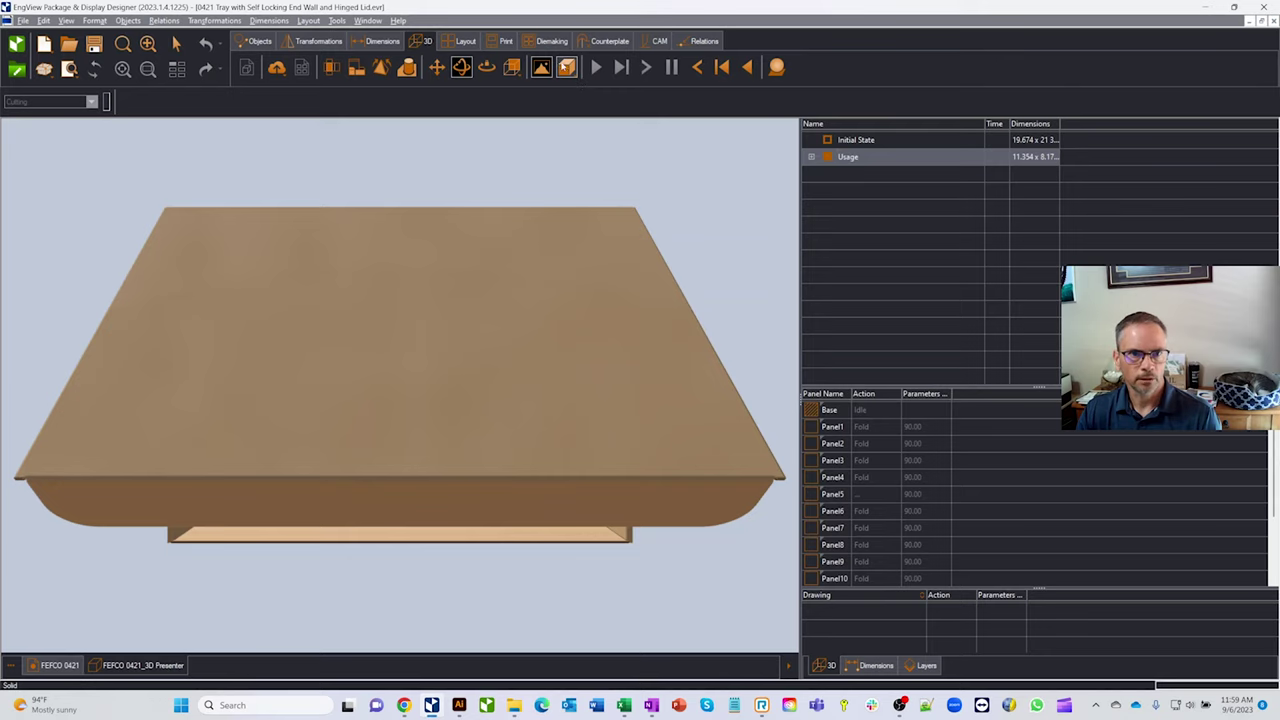
Step: Display the 3D tray in Solid Wired and Transparent modes and inspect each from different angles
click(566, 67)
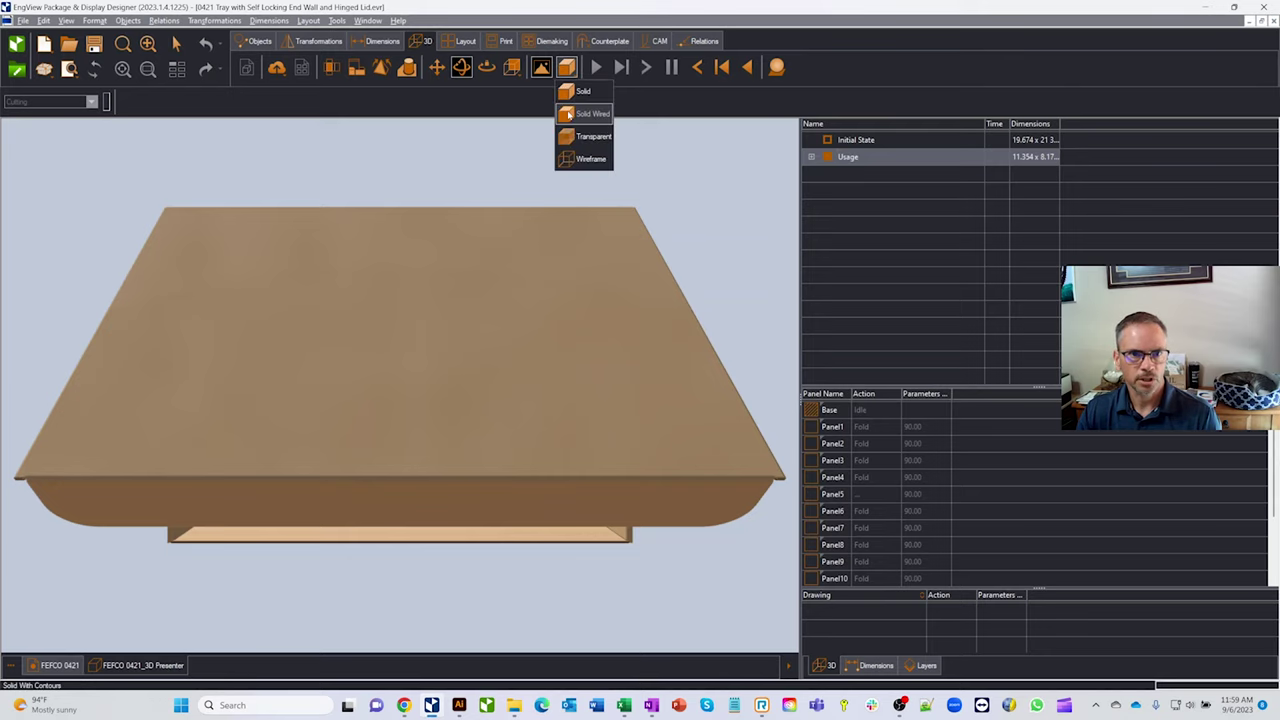
click(582, 112)
middle_drag(548, 290, 606, 151)
click(566, 74)
click(590, 133)
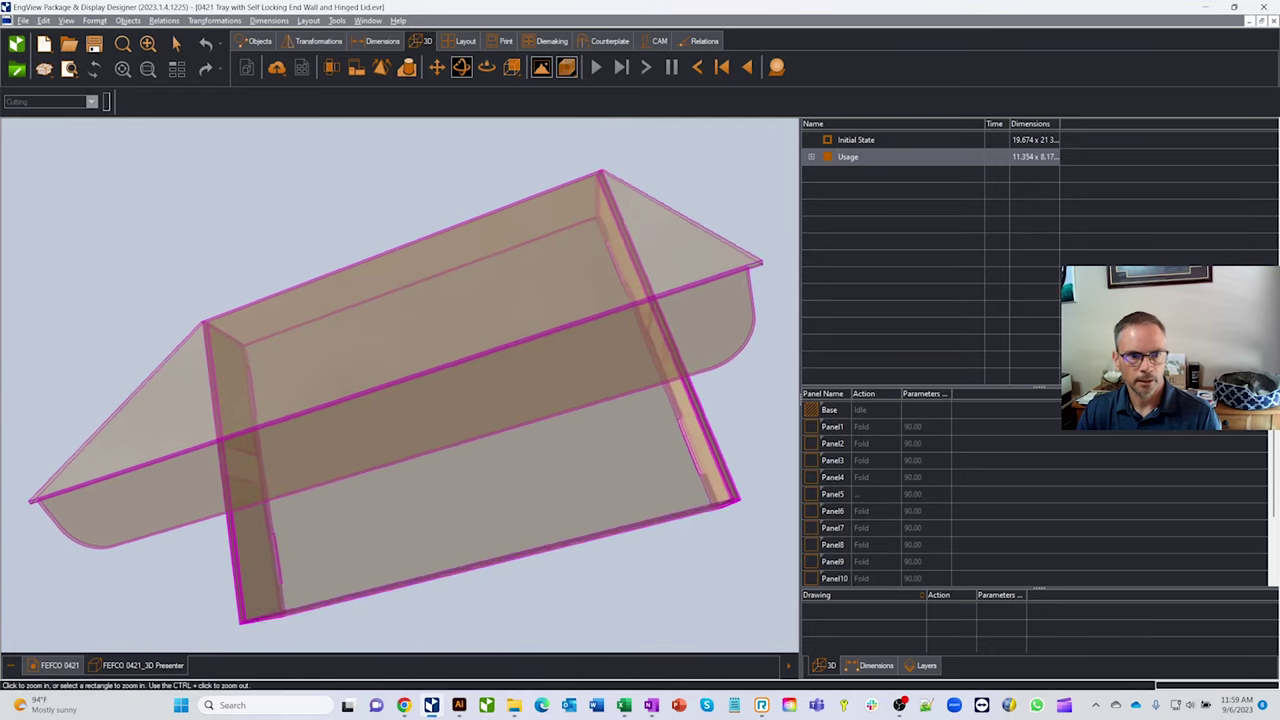
middle_drag(500, 300, 513, 272)
Step: Inspect the tray in Wireframe mode, return it to Solid, and turn it to show the open front
click(566, 68)
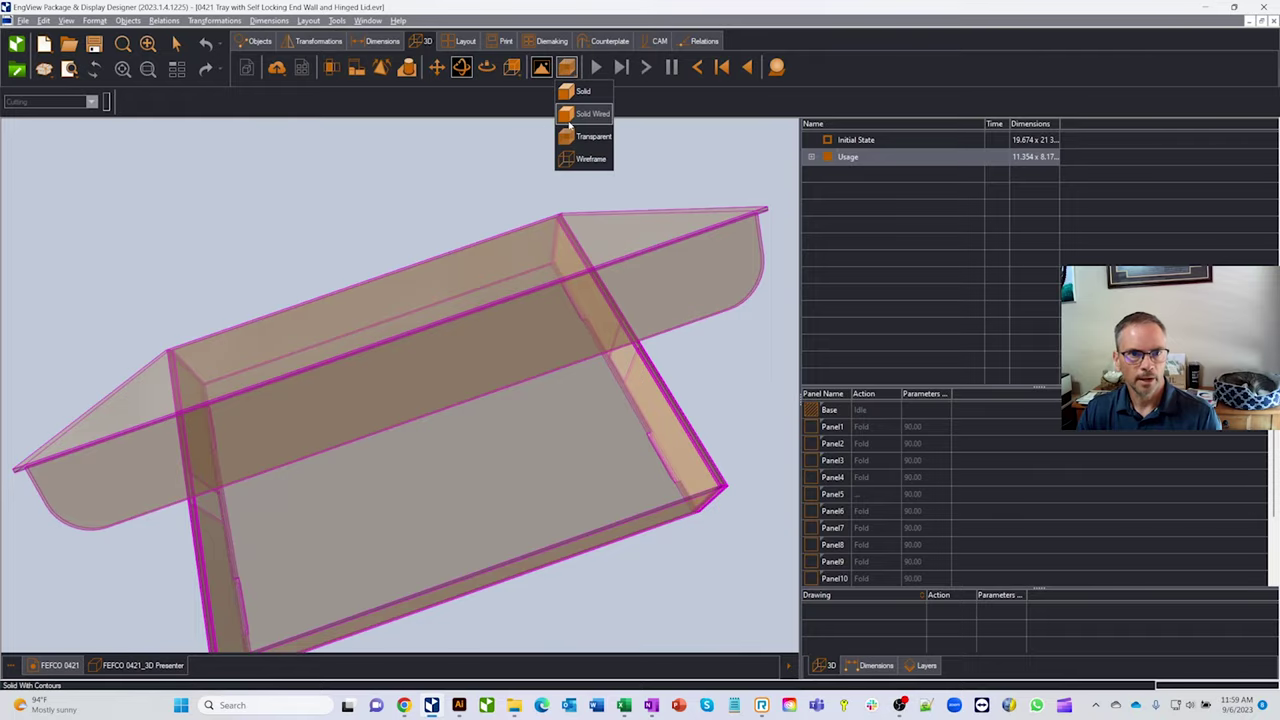
click(590, 156)
middle_drag(557, 279, 549, 230)
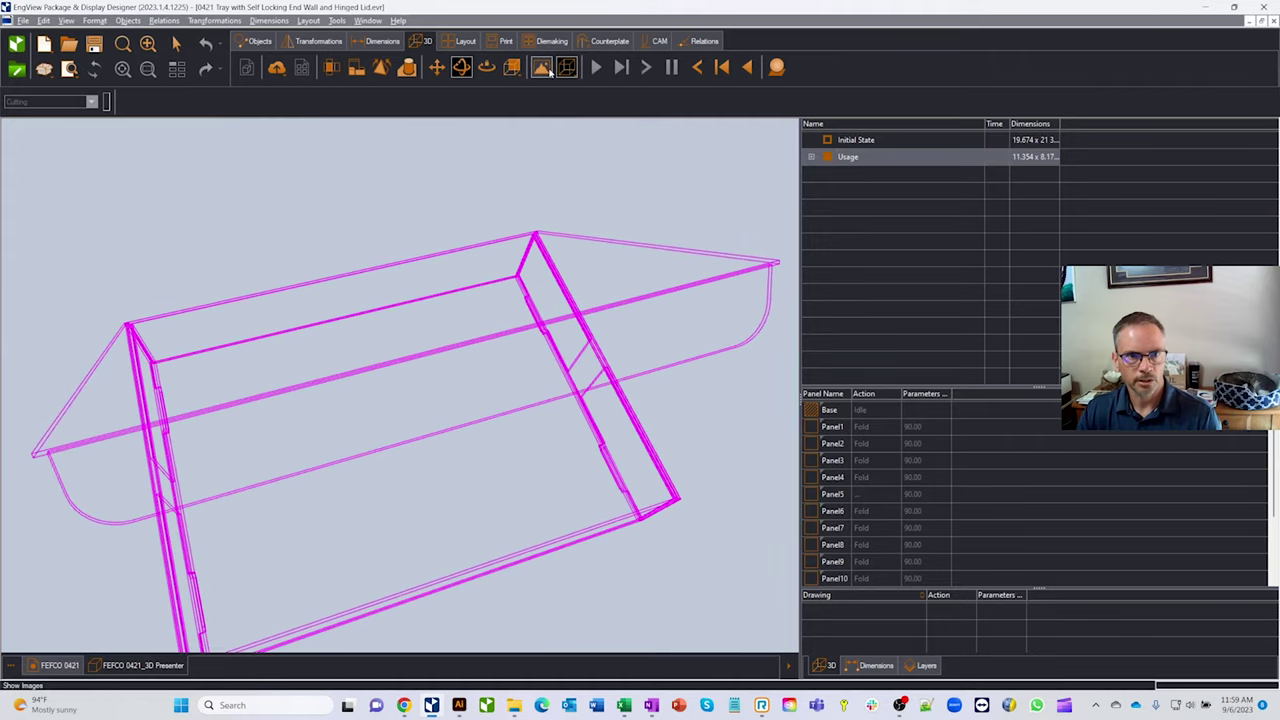
click(566, 68)
click(576, 91)
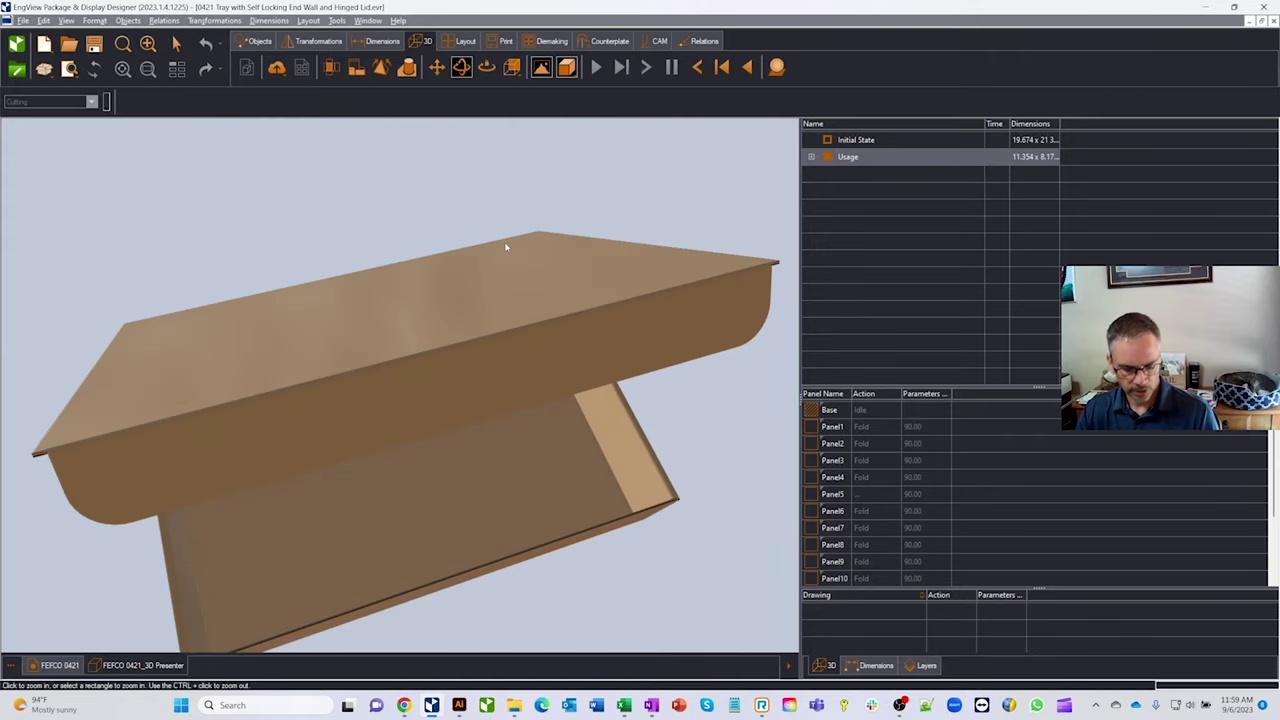
middle_drag(494, 257, 534, 262)
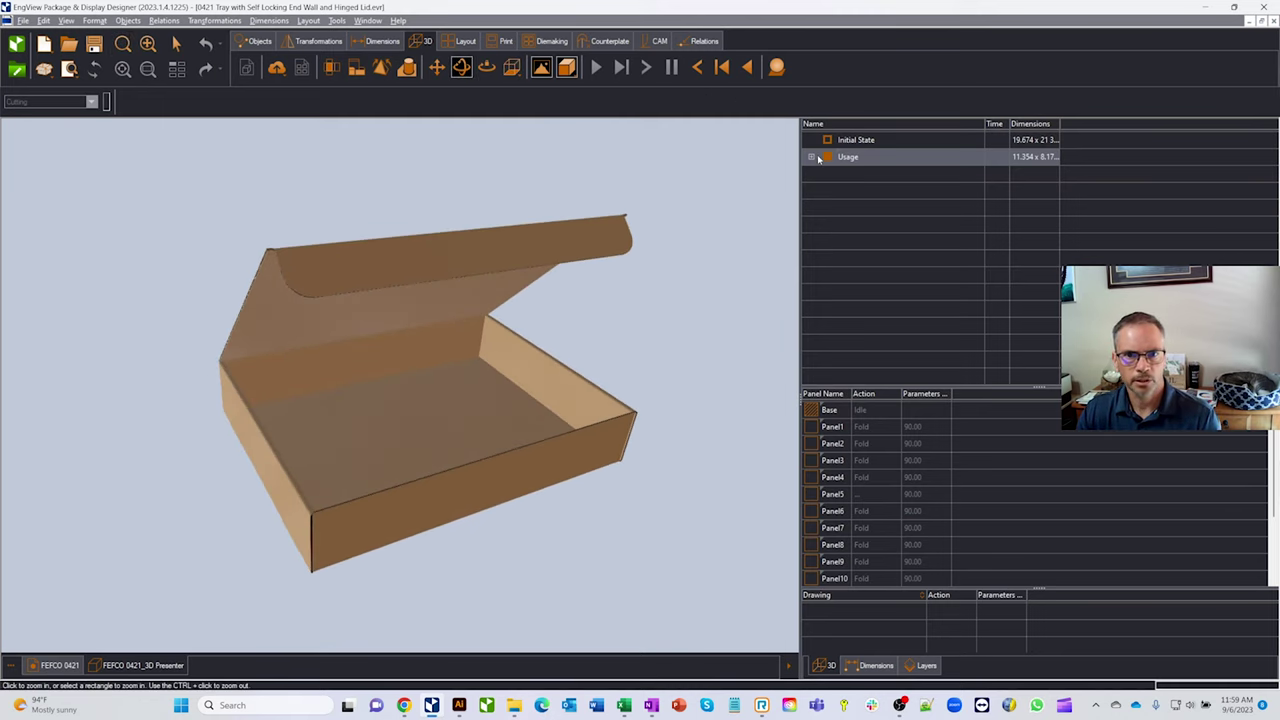
Step: Expand the steps of the Usage phase, set the tray to its Initial State, and play the full folding animation
click(812, 157)
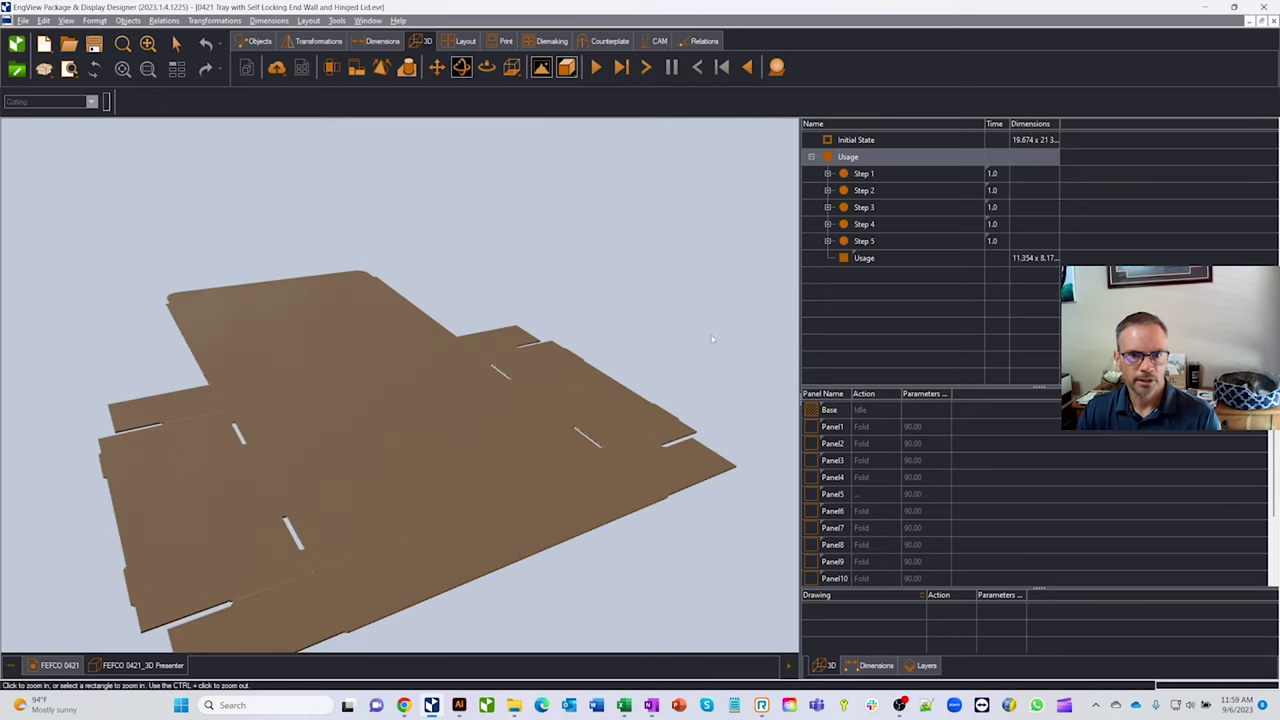
click(855, 141)
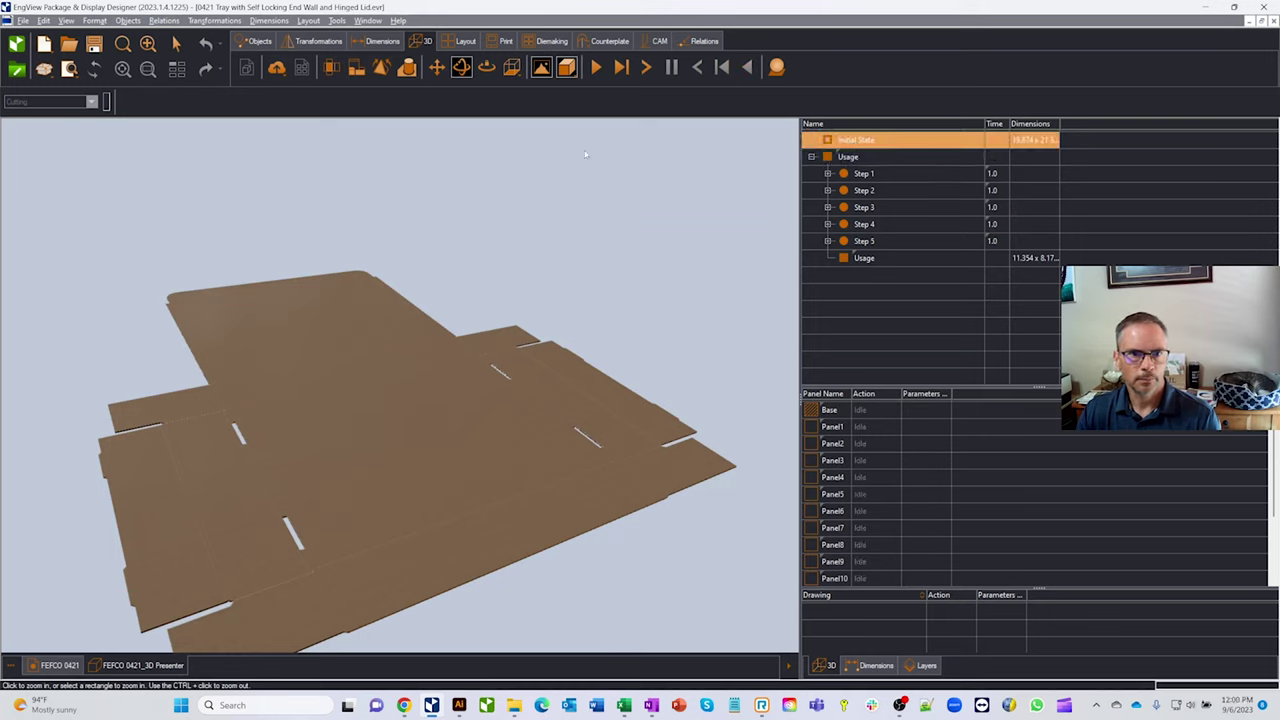
click(596, 67)
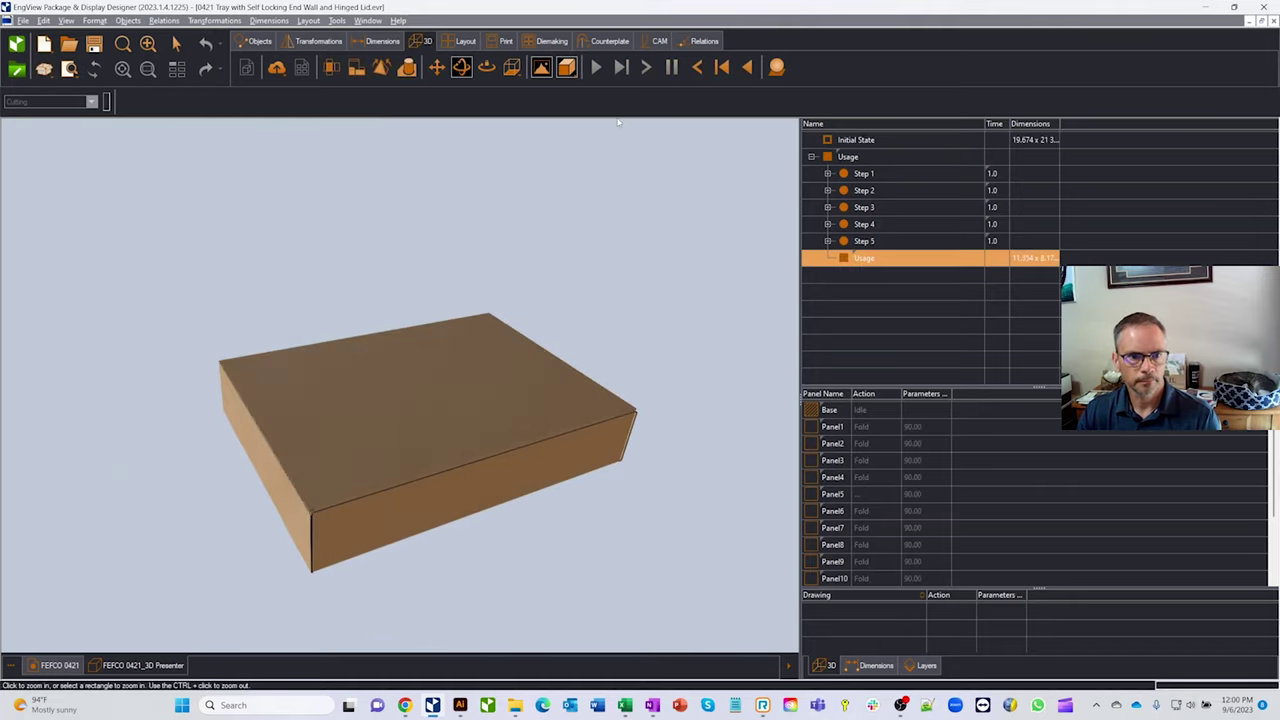
Step: Play the tray's folding sequence backwards one step at a time to Step 2, and step it forwards again
click(699, 68)
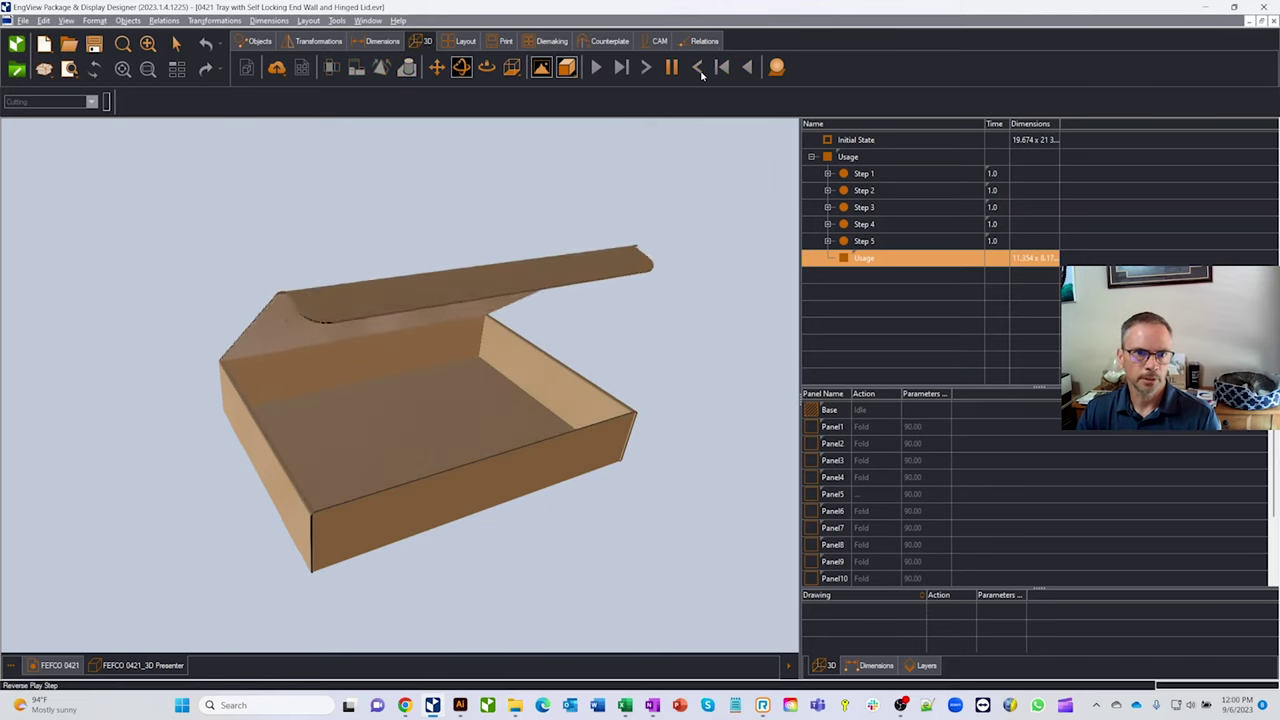
click(699, 68)
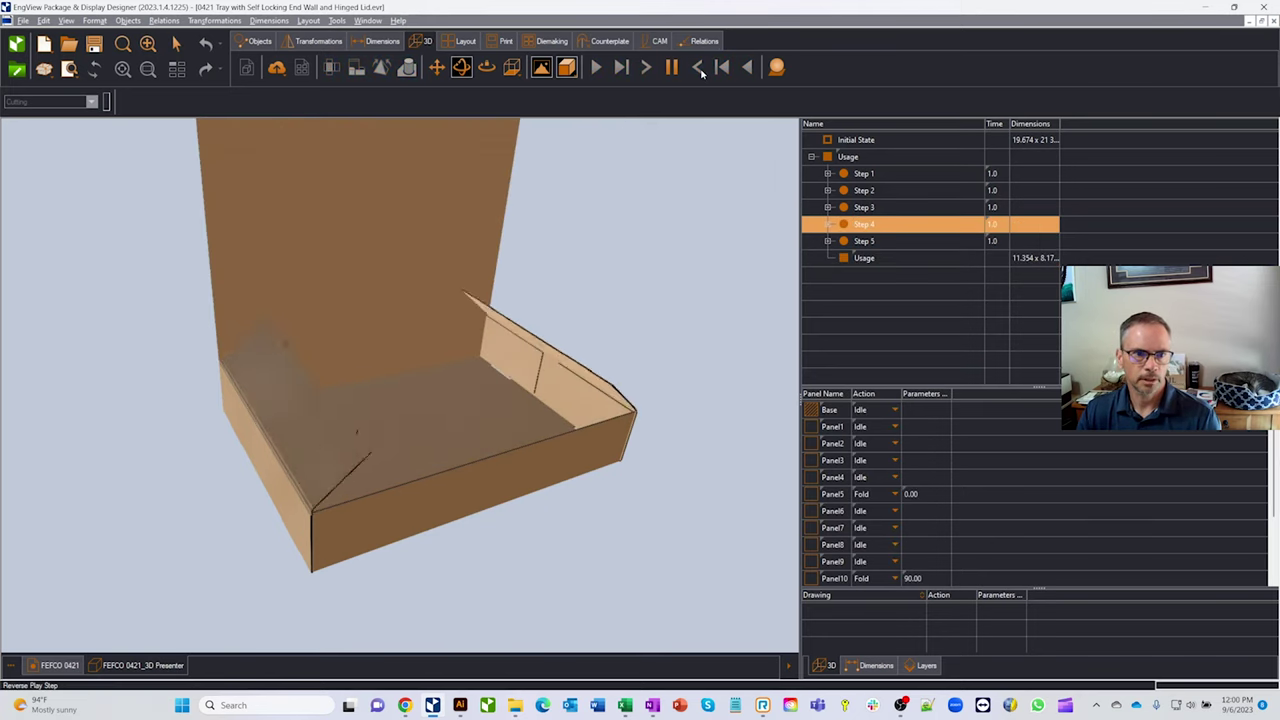
click(700, 70)
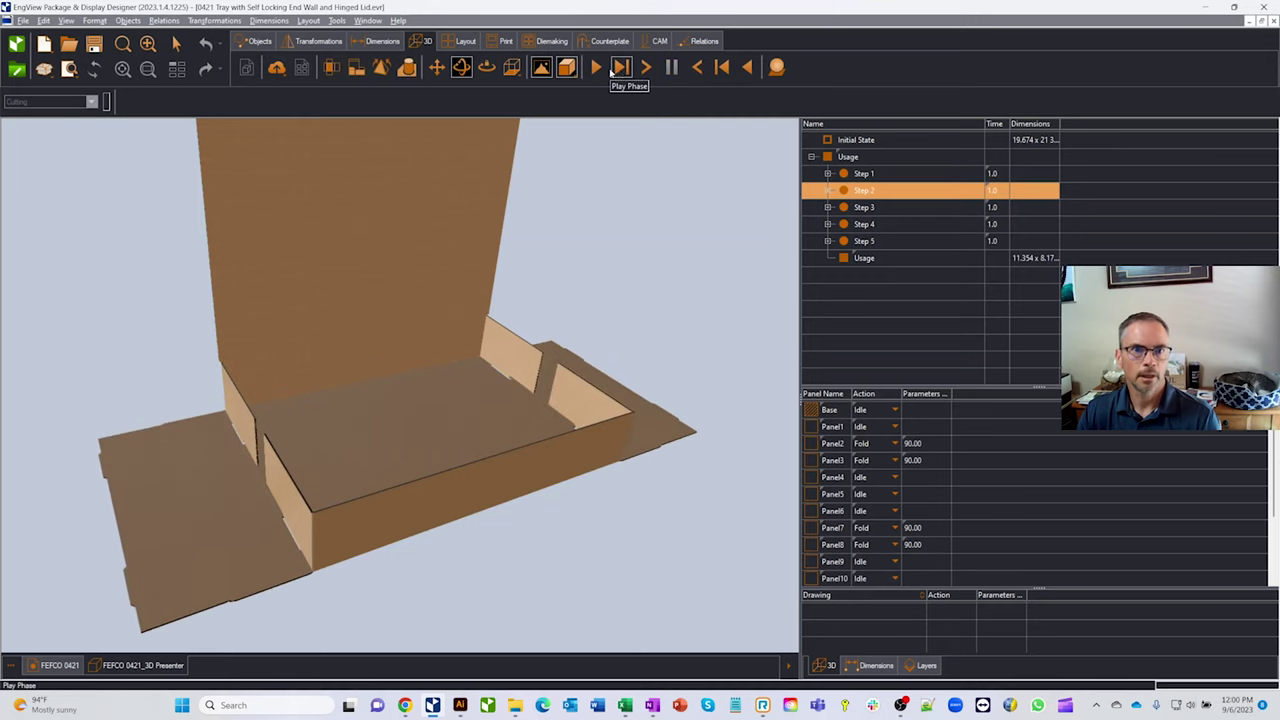
click(646, 68)
click(646, 68)
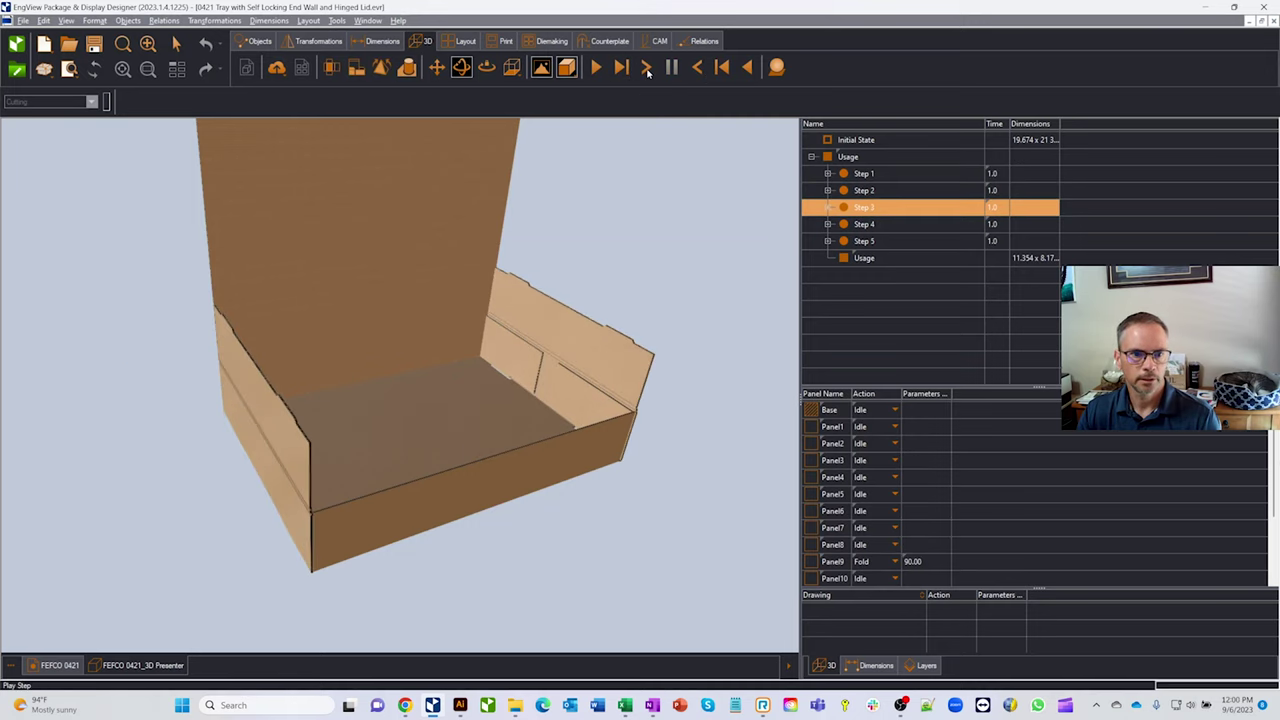
Step: Display the tray's folding stages one by one from Initial State to Step 5, and return it to the Initial State
click(862, 141)
click(870, 173)
click(873, 190)
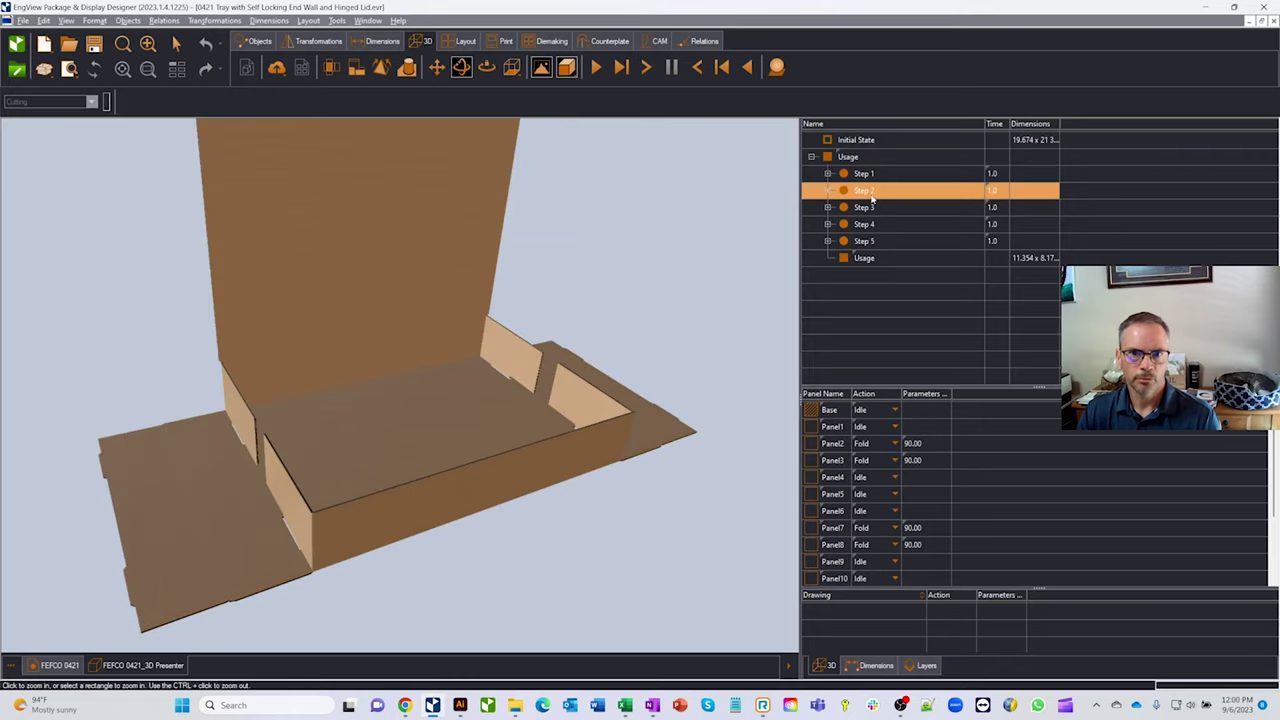
click(873, 207)
click(872, 224)
click(872, 241)
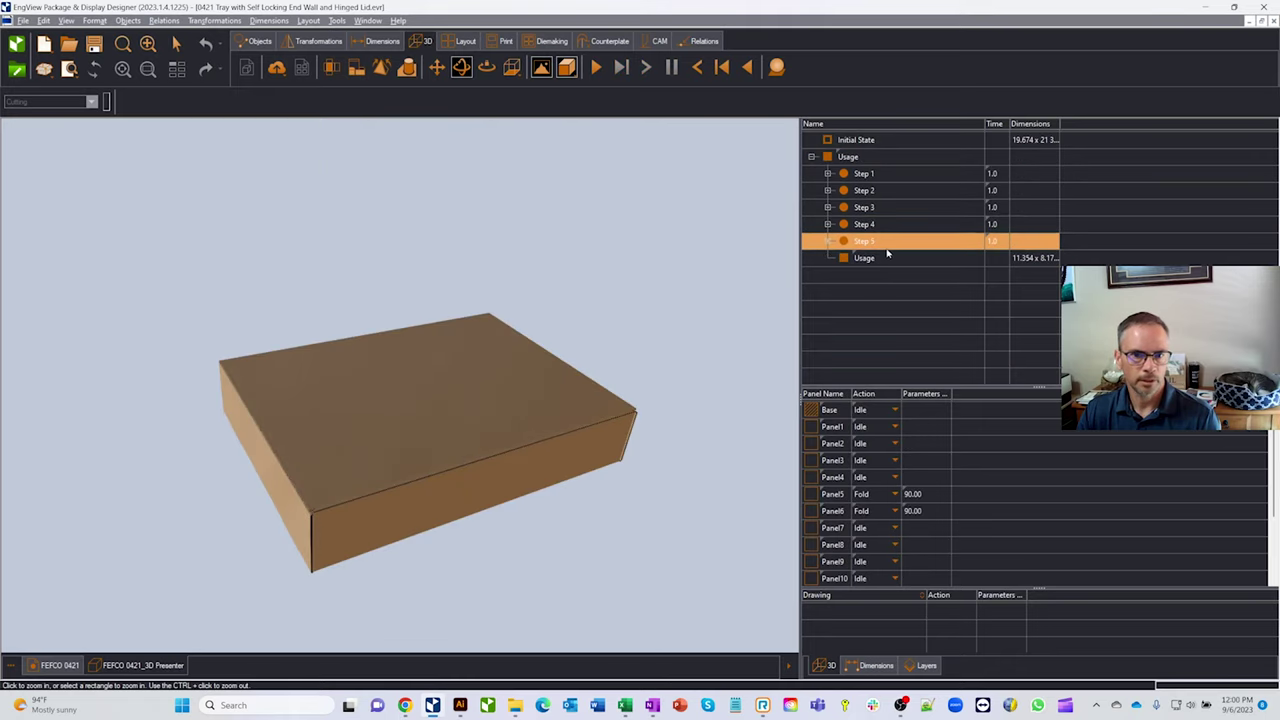
click(852, 141)
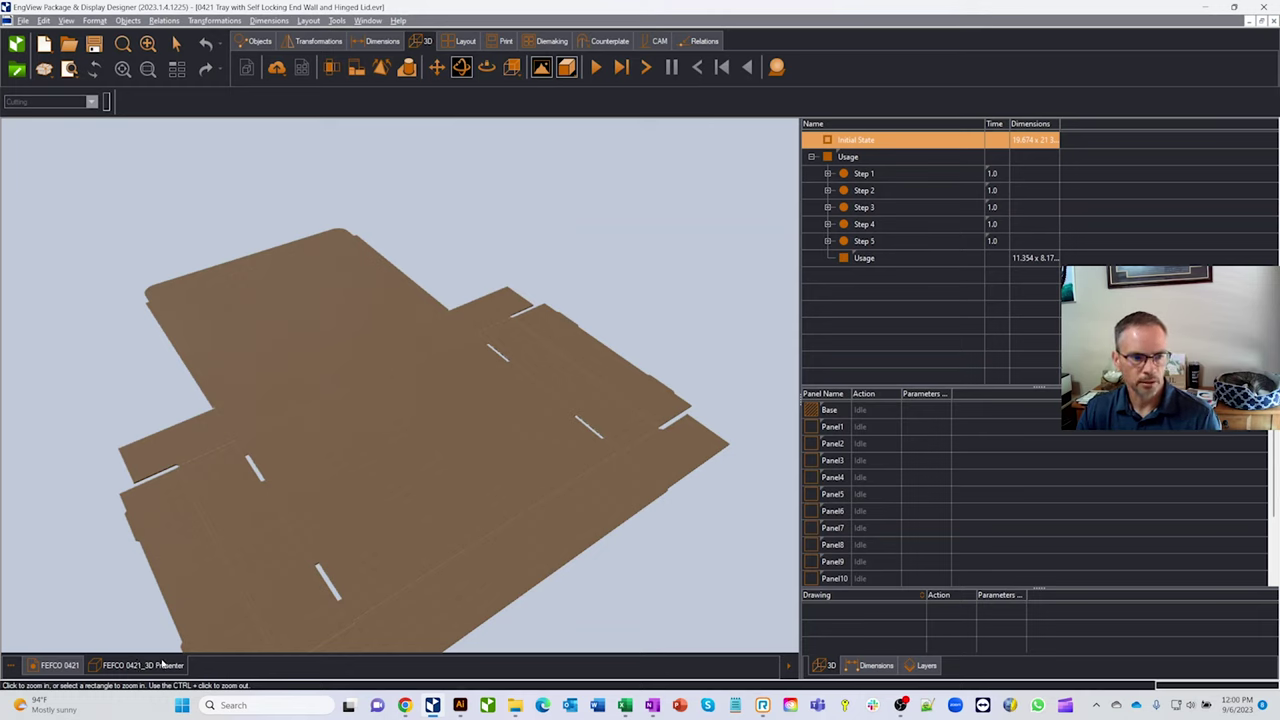
Step: Switch from the 3D presentation to the flat FEFCO 0421 drawing
click(59, 665)
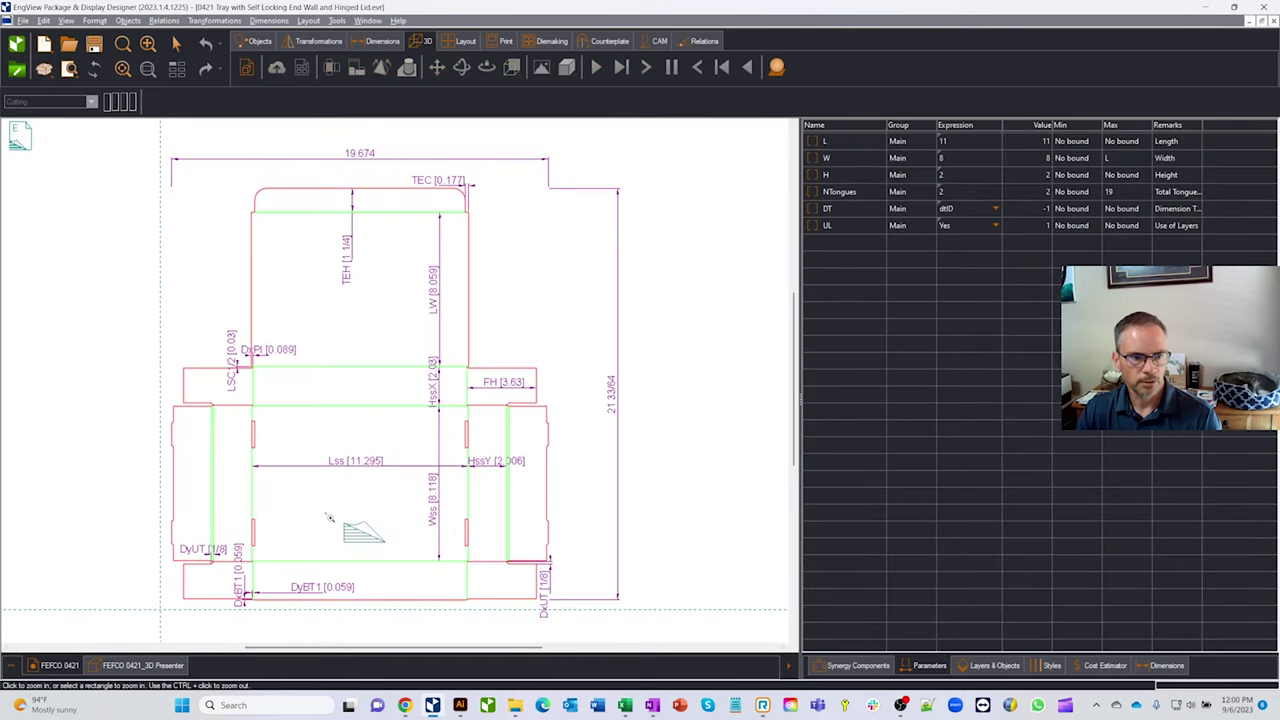
click(118, 666)
click(62, 667)
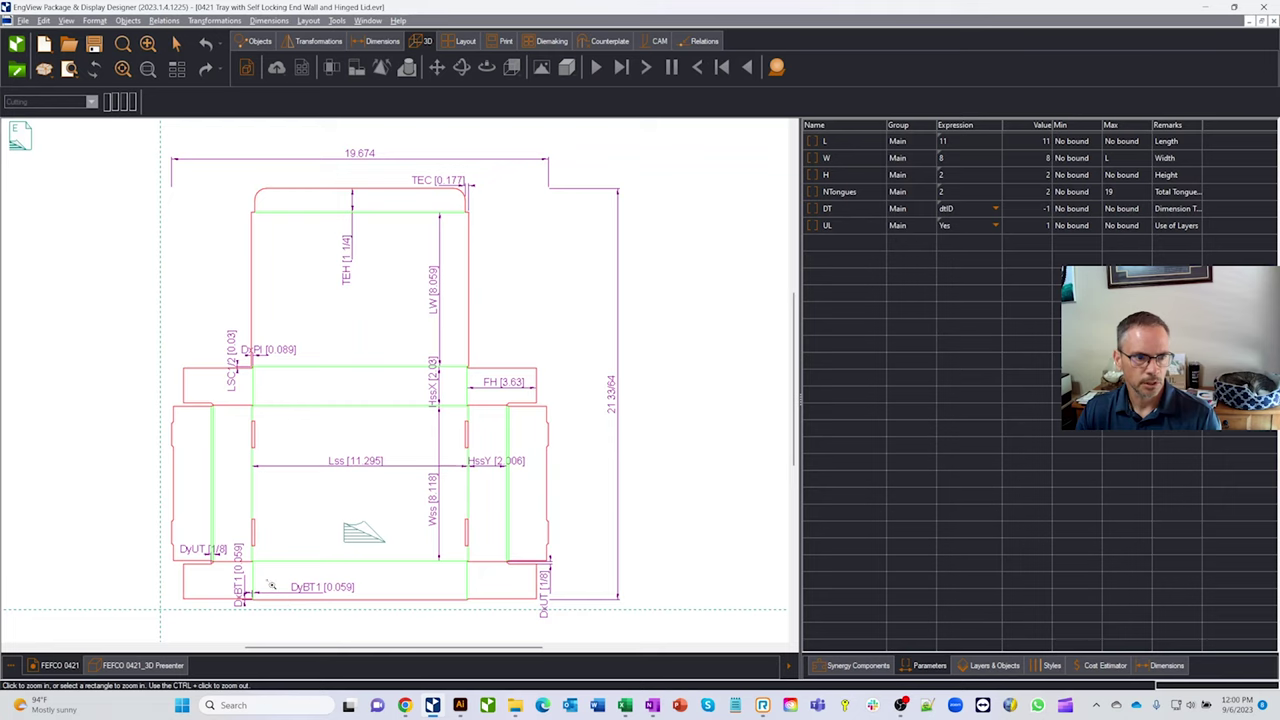
Step: Examine the length, width and height parameters of the drawing, and show the parameters of the tuck end flap
click(848, 141)
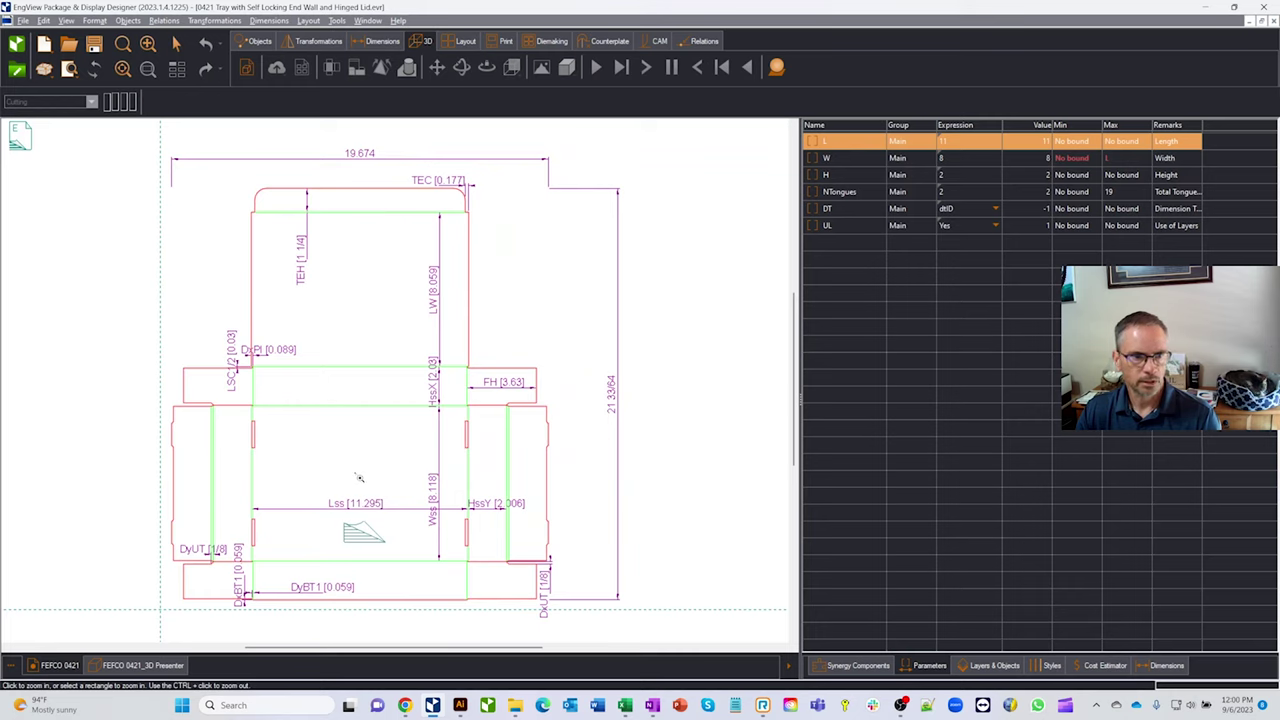
click(862, 159)
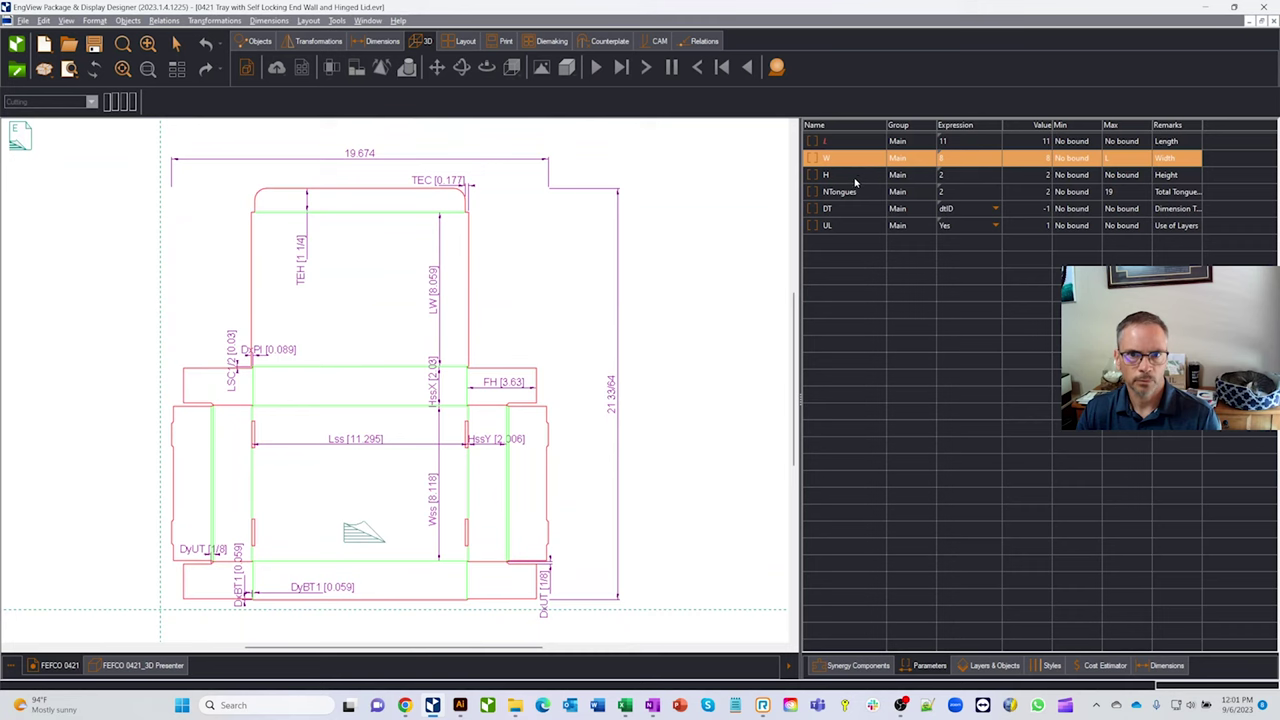
click(855, 178)
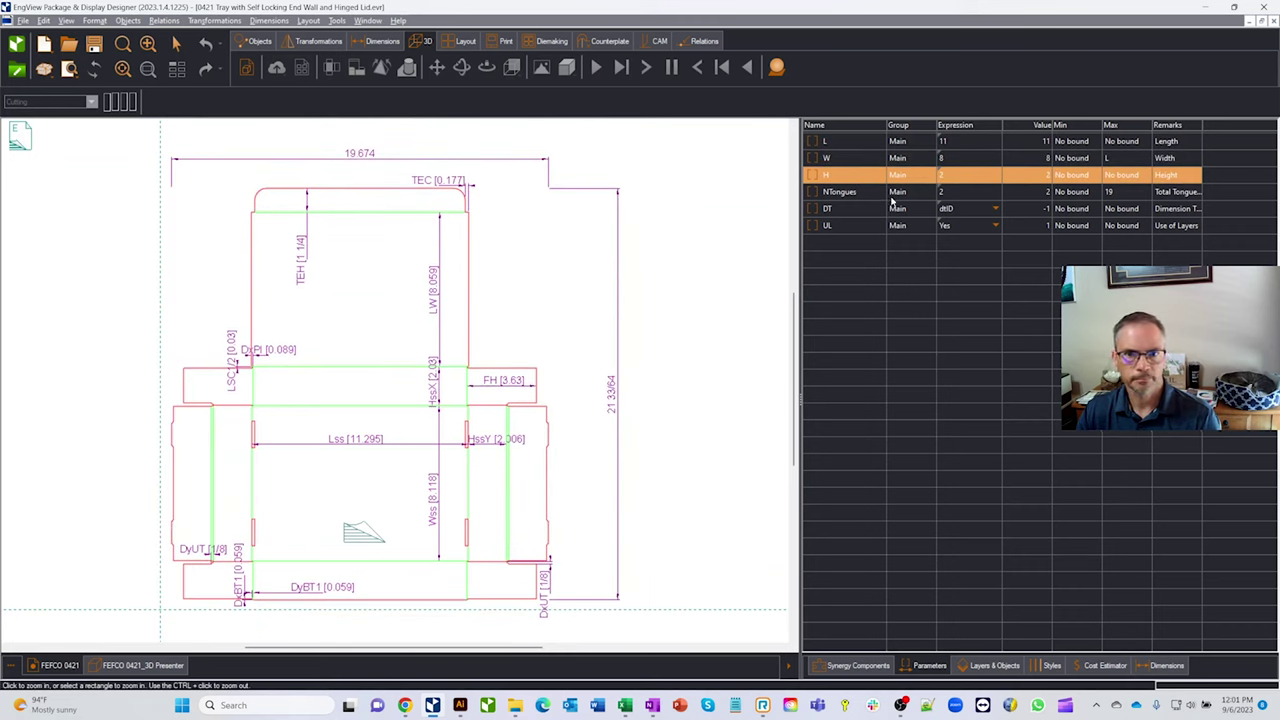
click(176, 44)
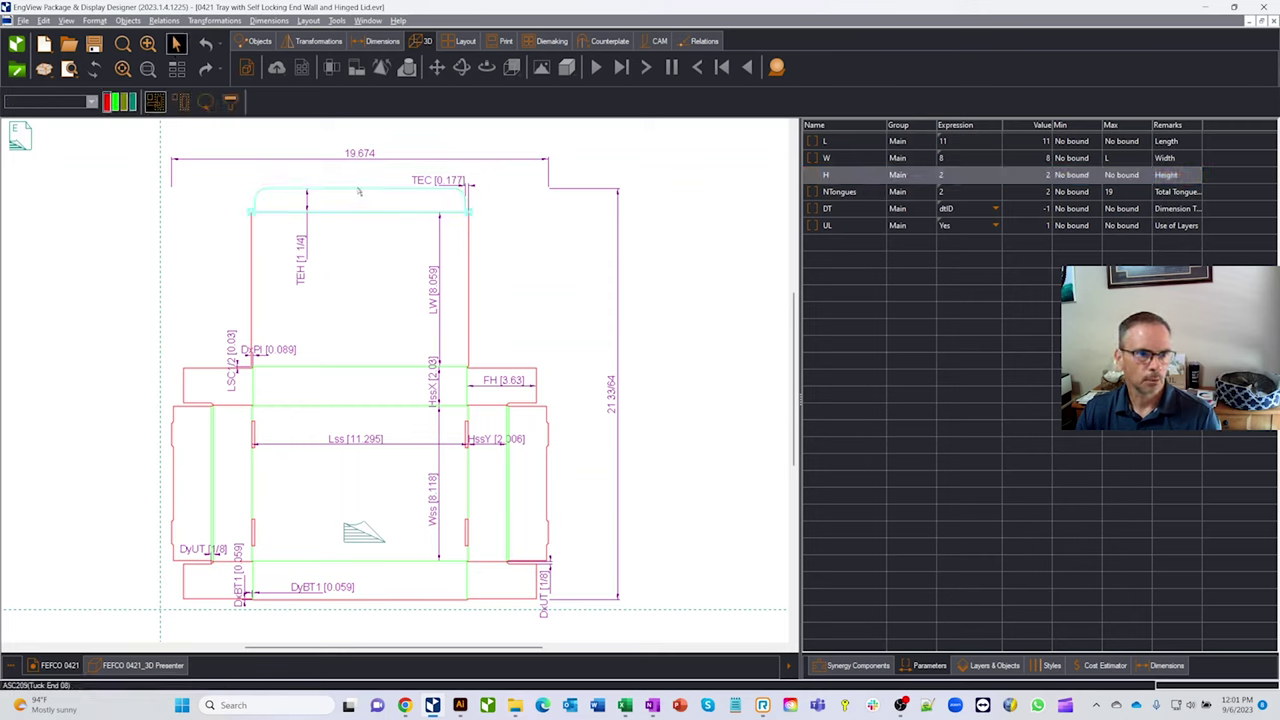
click(418, 201)
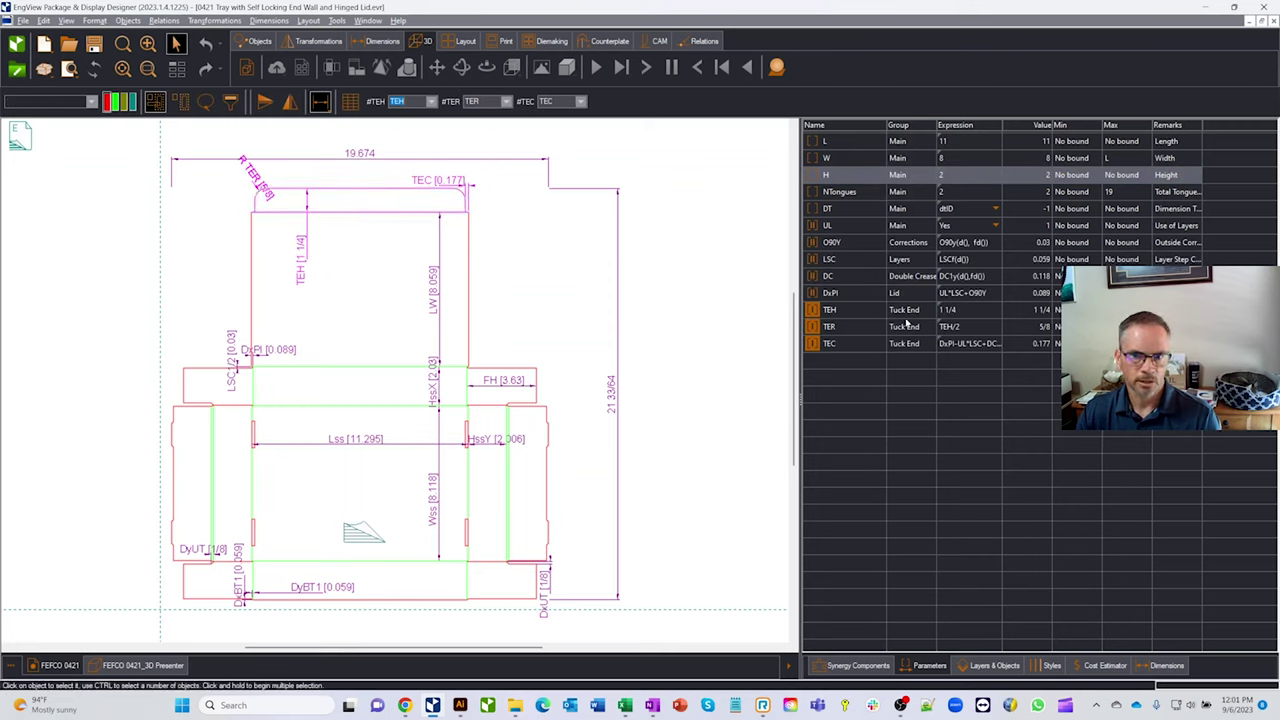
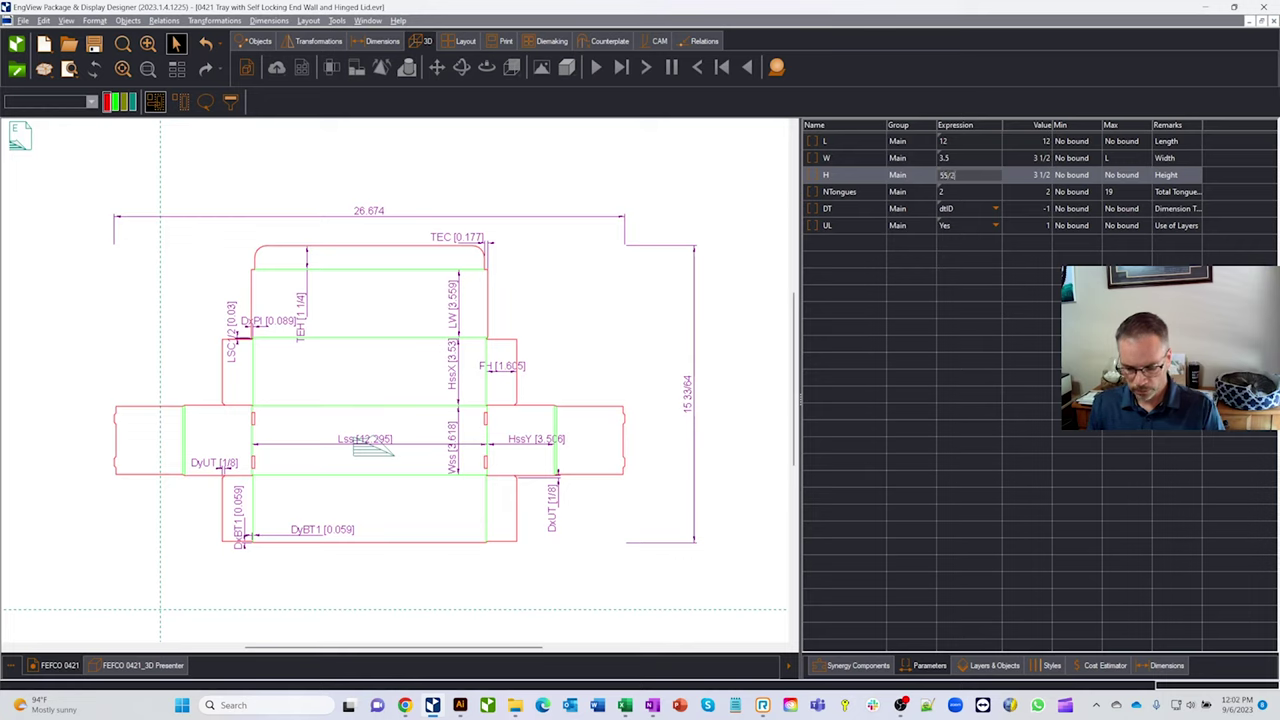
Step: Try 55/25.4 as the height expression, and replace it with W so the height follows the width
text(4)
click(980, 180)
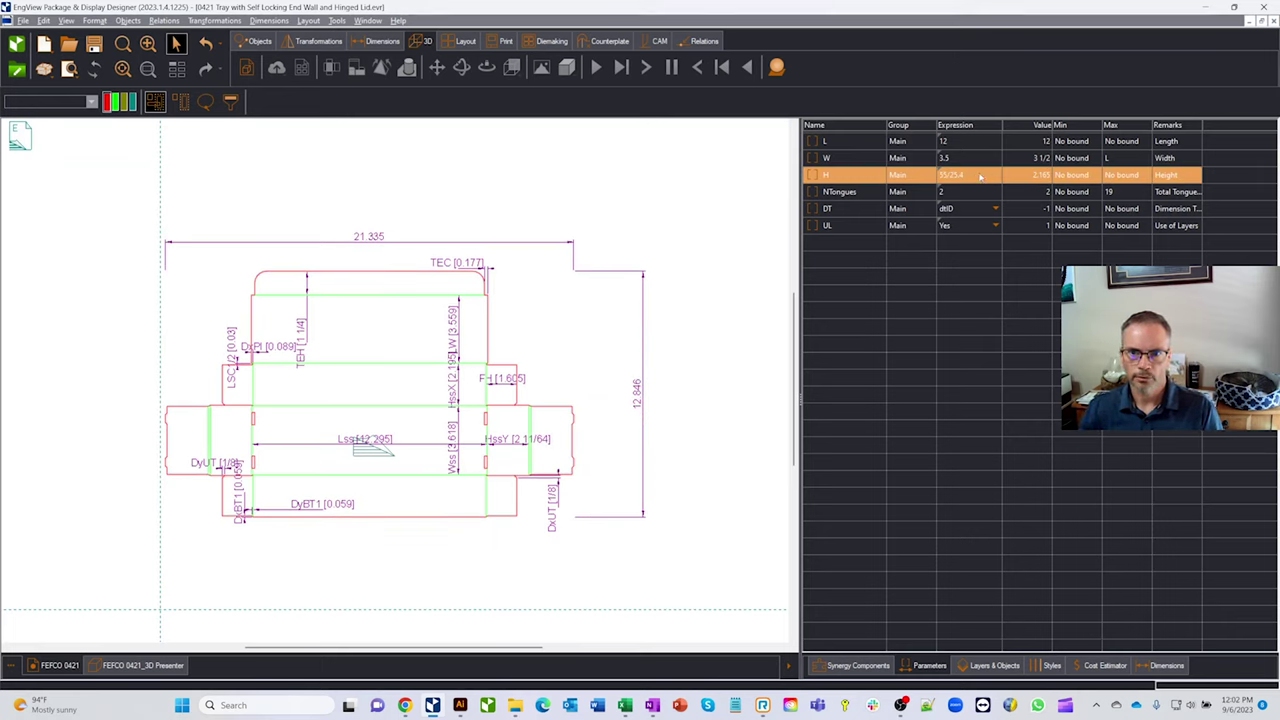
click(980, 175)
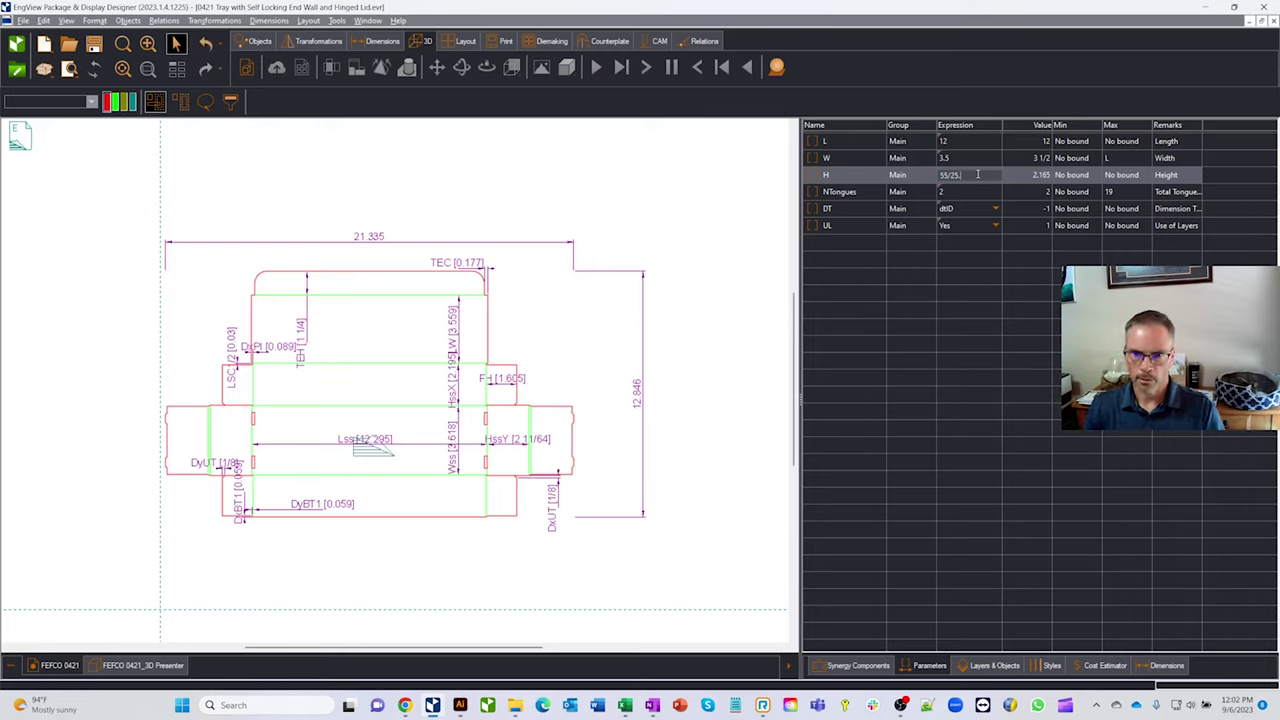
key(BackSpace)
key(BackSpace)
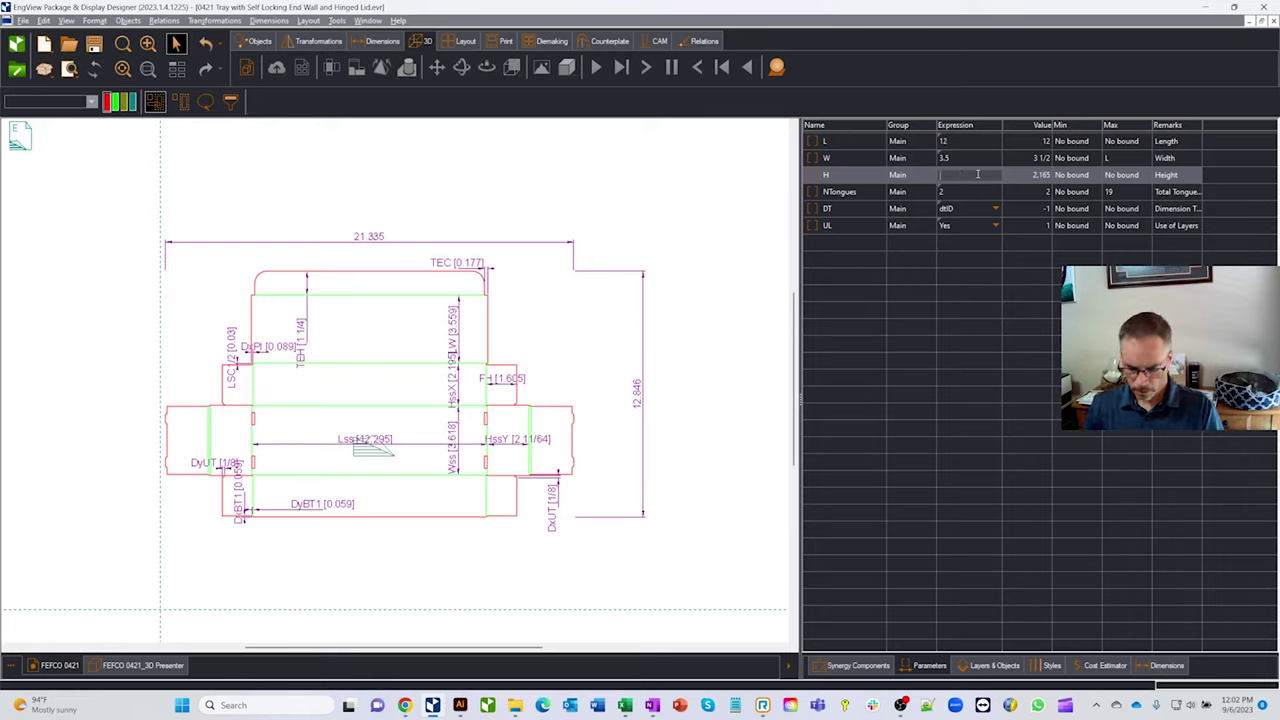
text(W)
key(Return)
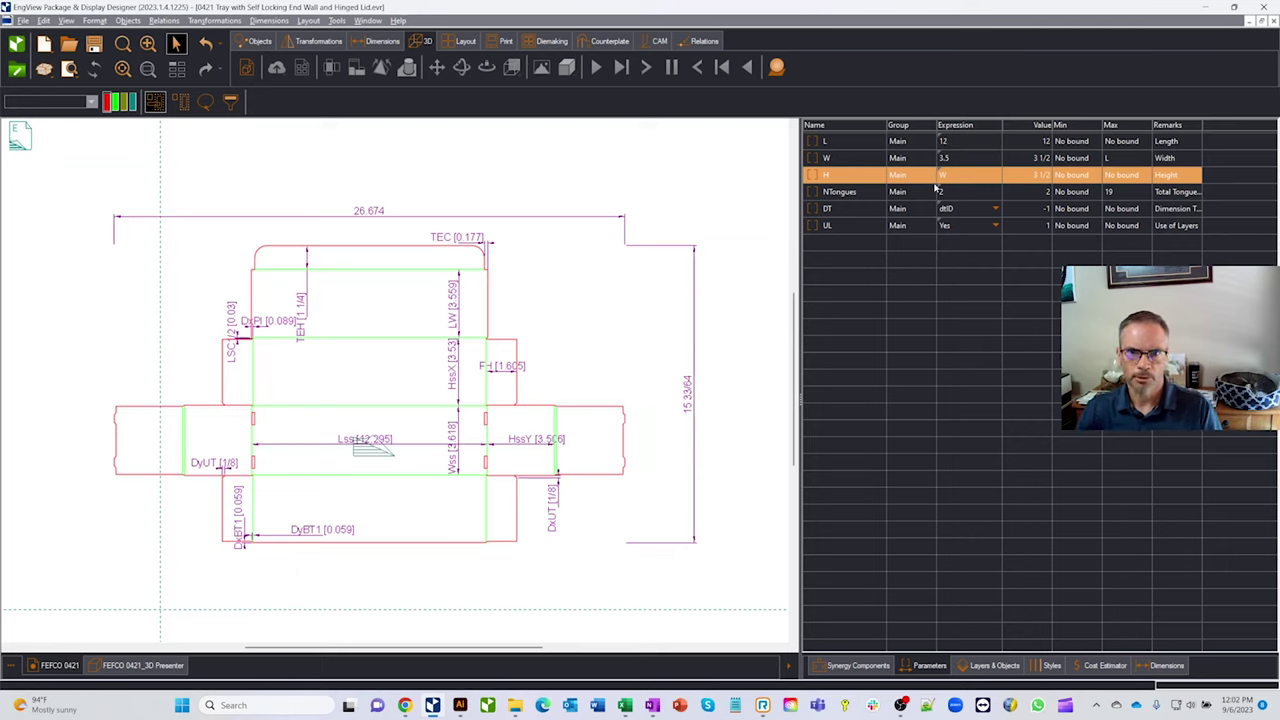
Step: Test the height's link to the width by setting the width to 3 and back to 3.5
double_click(974, 159)
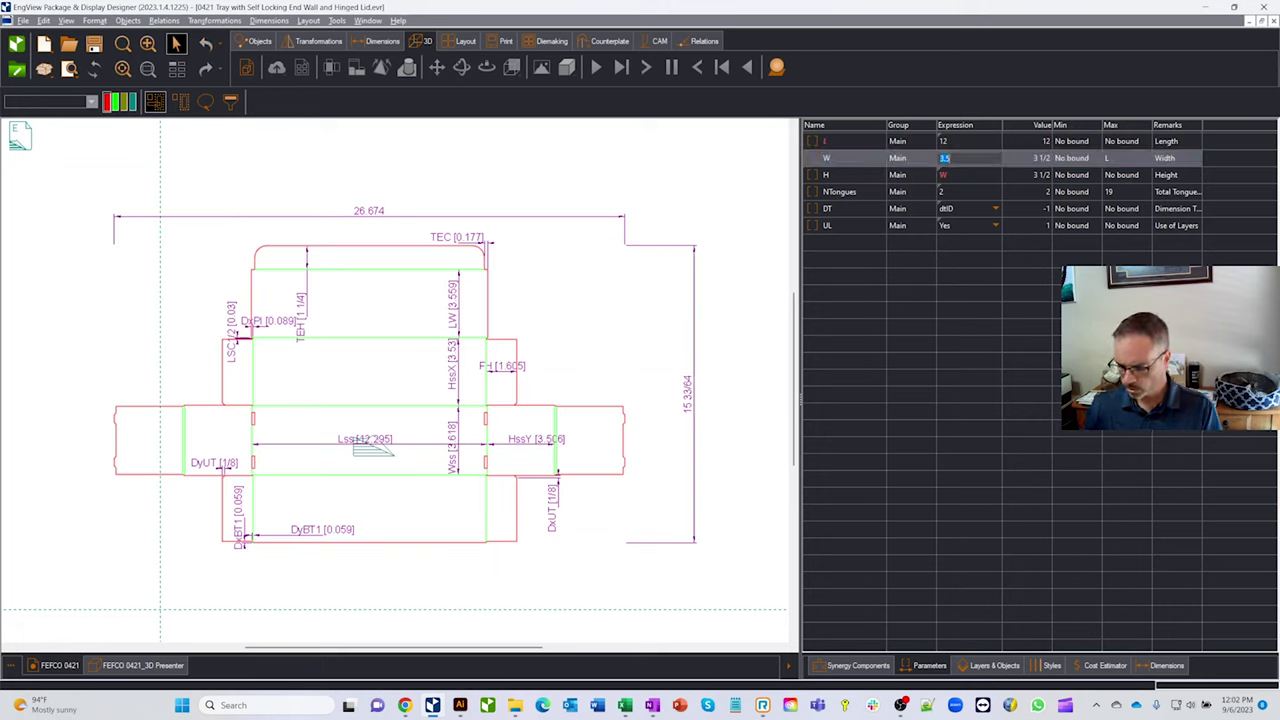
text(3)
key(Return)
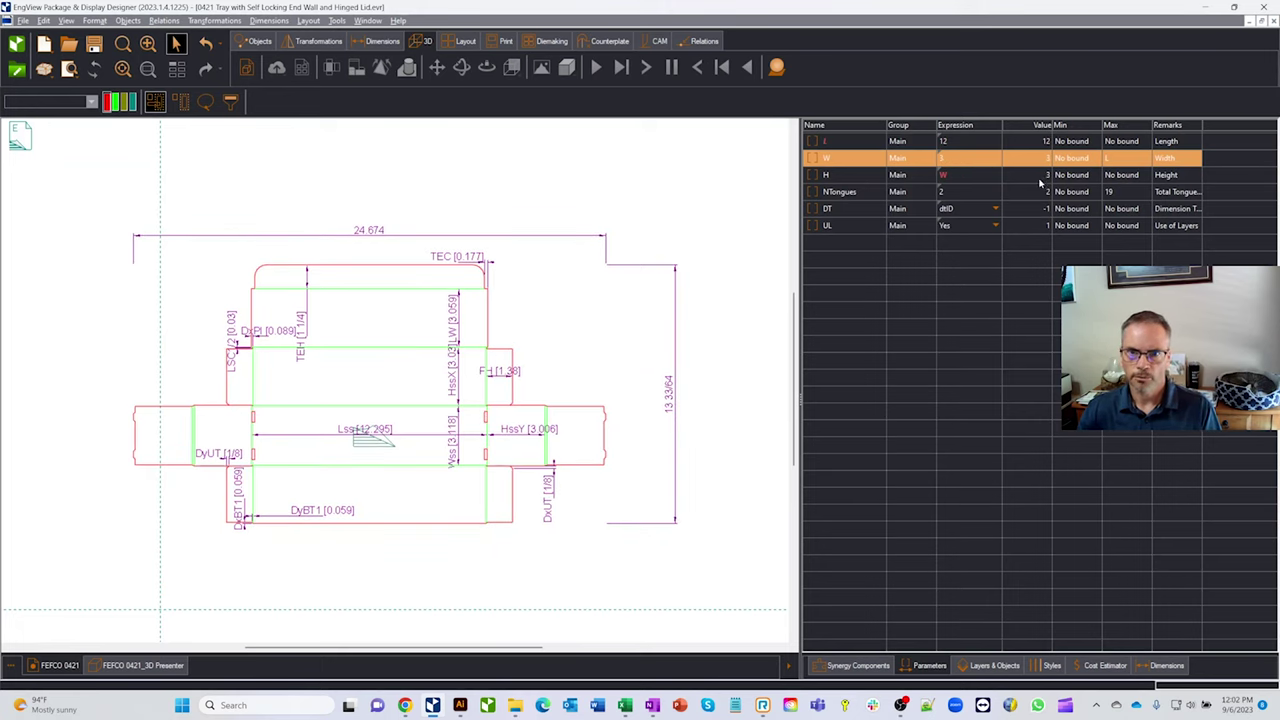
double_click(958, 158)
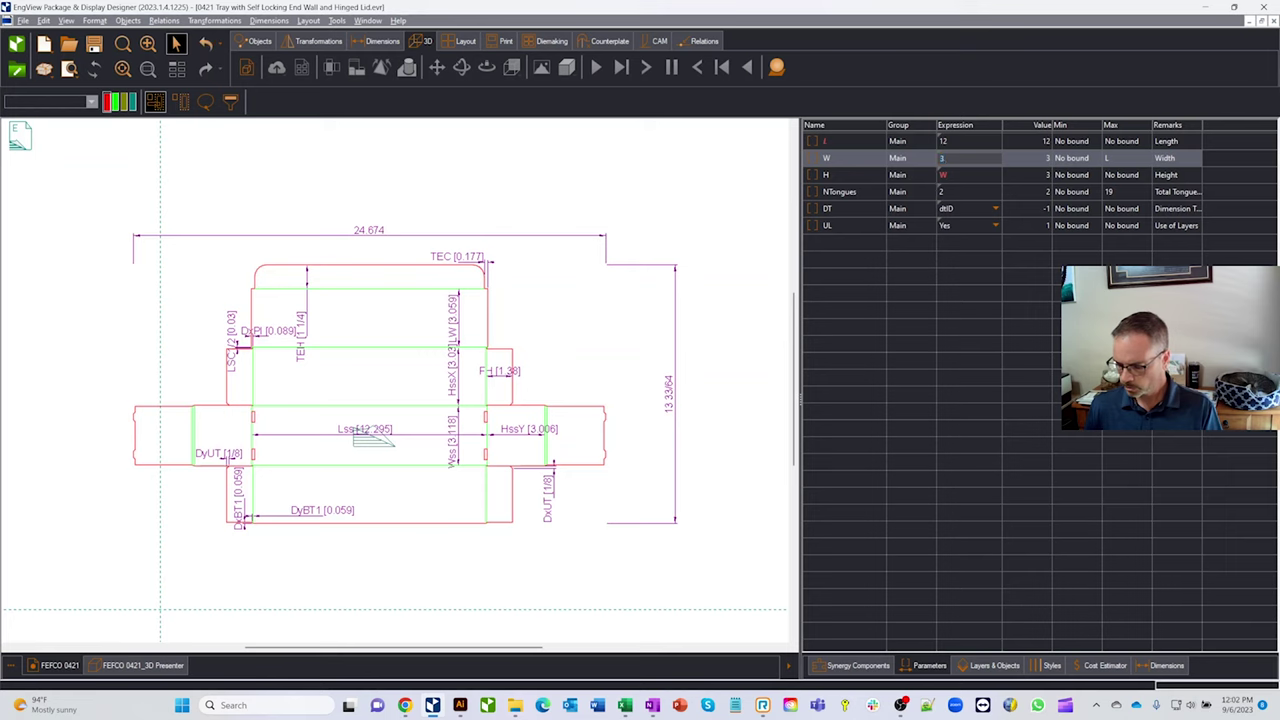
key(Return)
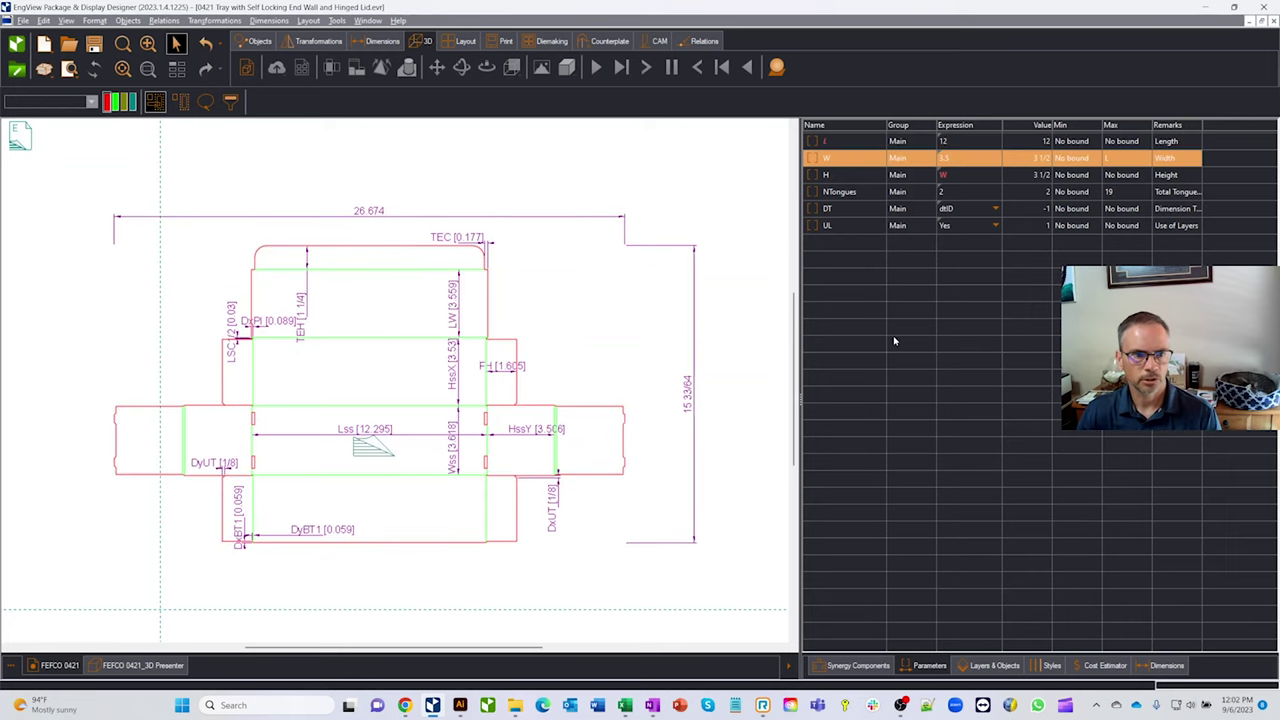
Step: Rebuild the tray in the 3D presentation so it uses the resized dimensions of the flat drawing
click(155, 668)
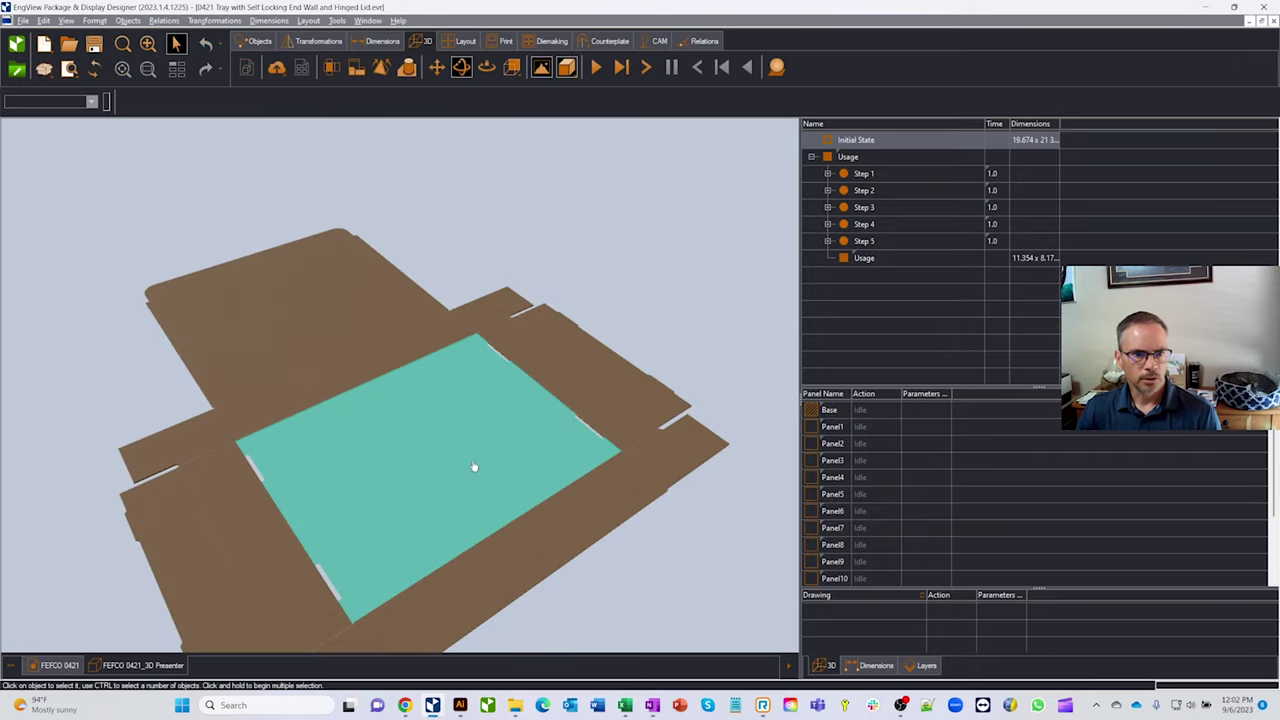
mouse_move(427, 467)
mouse_down()
mouse_move(526, 480)
mouse_move(429, 509)
mouse_move(429, 471)
mouse_move(360, 380)
mouse_up()
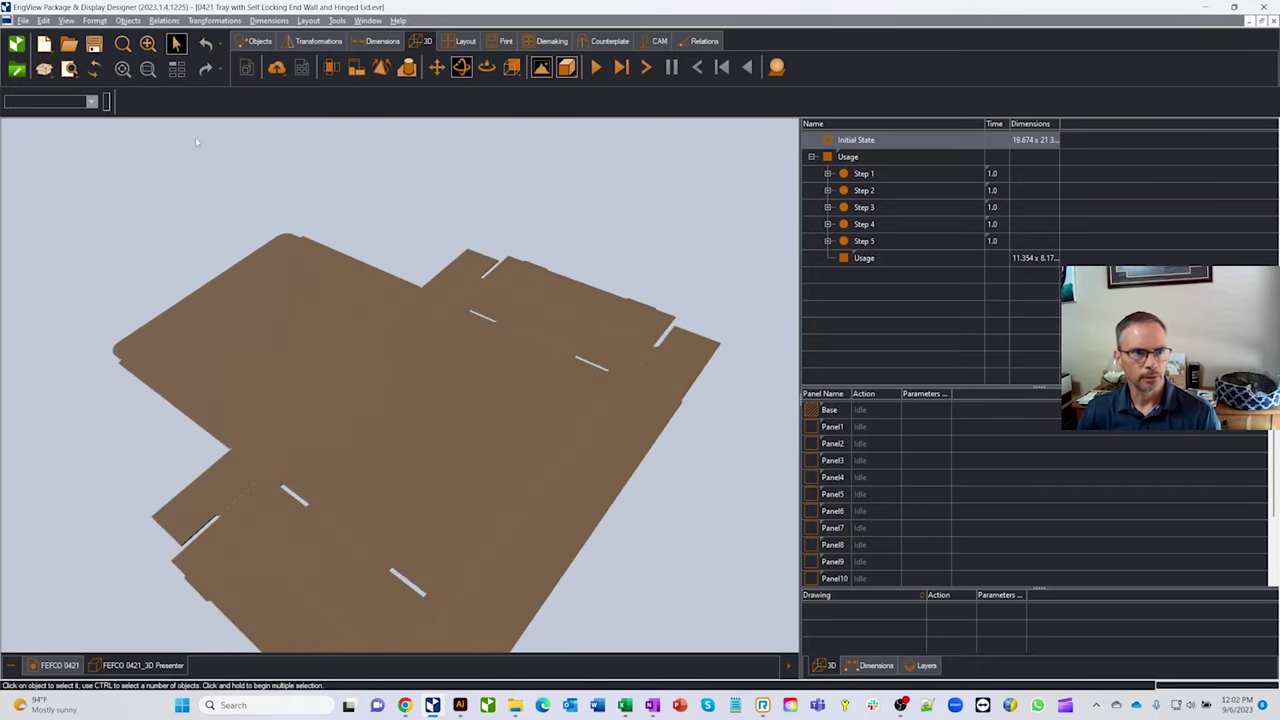
click(95, 68)
drag(330, 420, 391, 257)
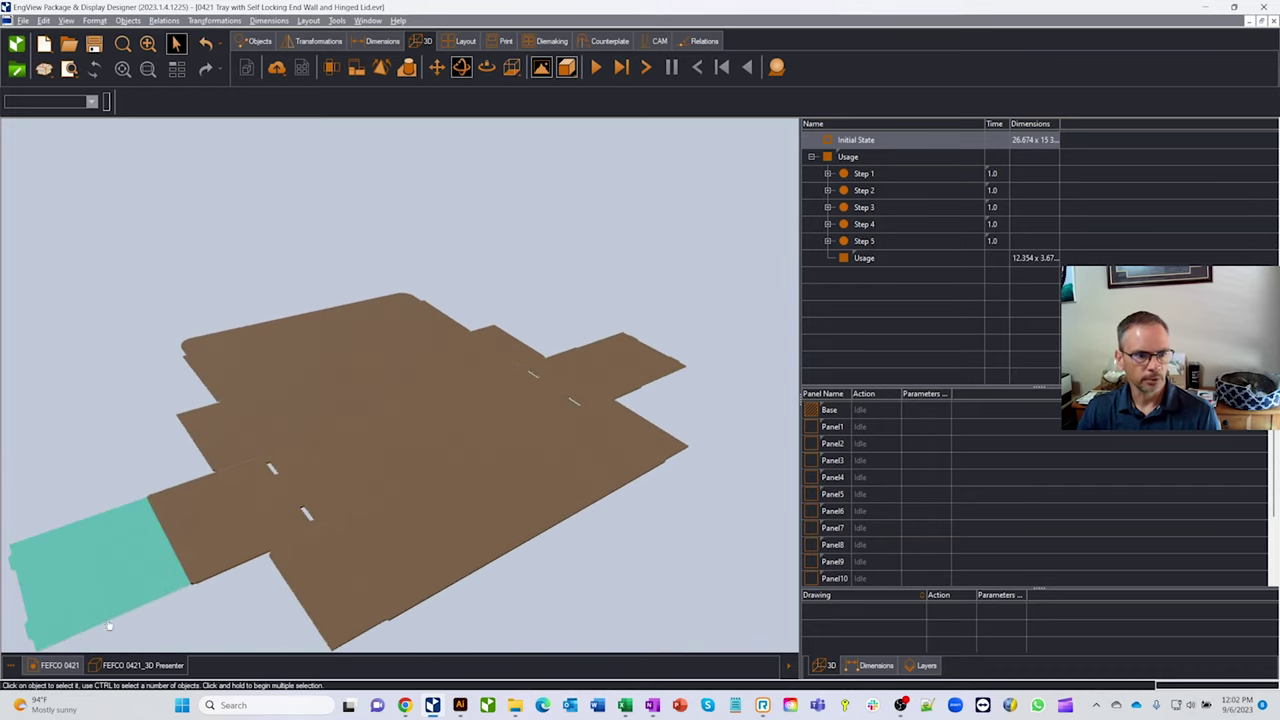
Step: Change the material of the FEFCO 0421 drawing to B Flute White in its drawing properties
click(57, 665)
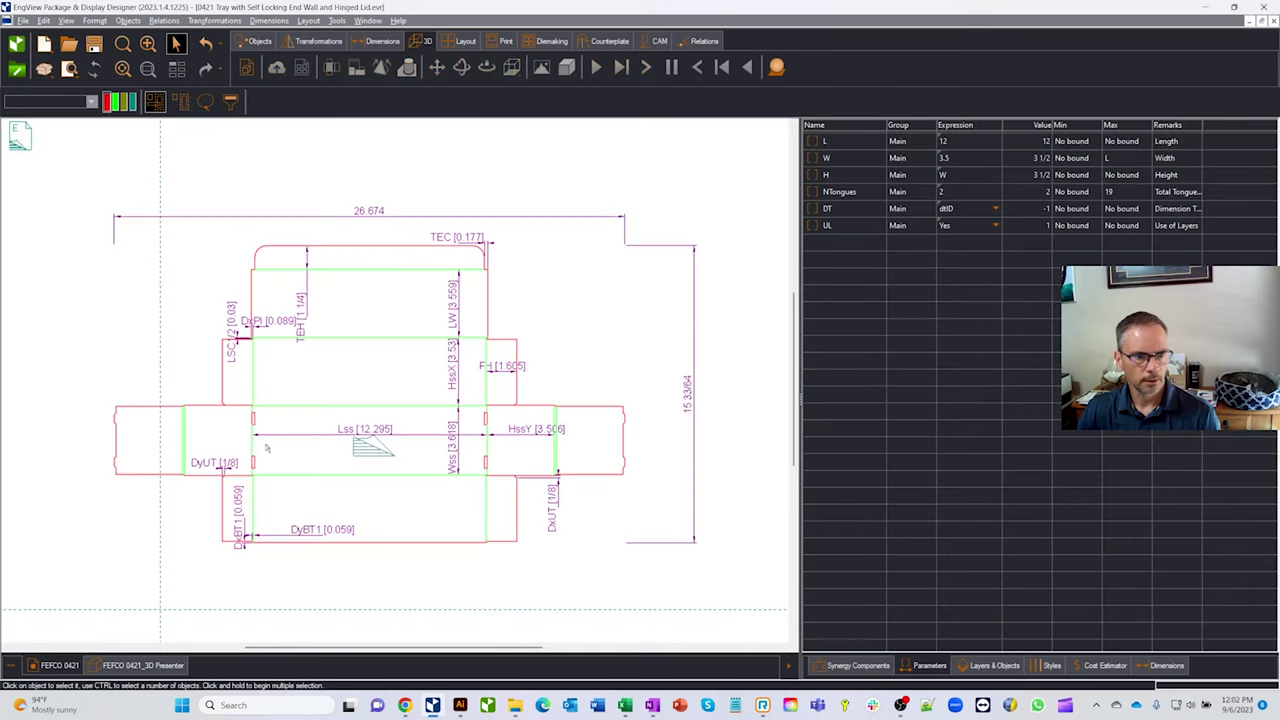
right_click(80, 665)
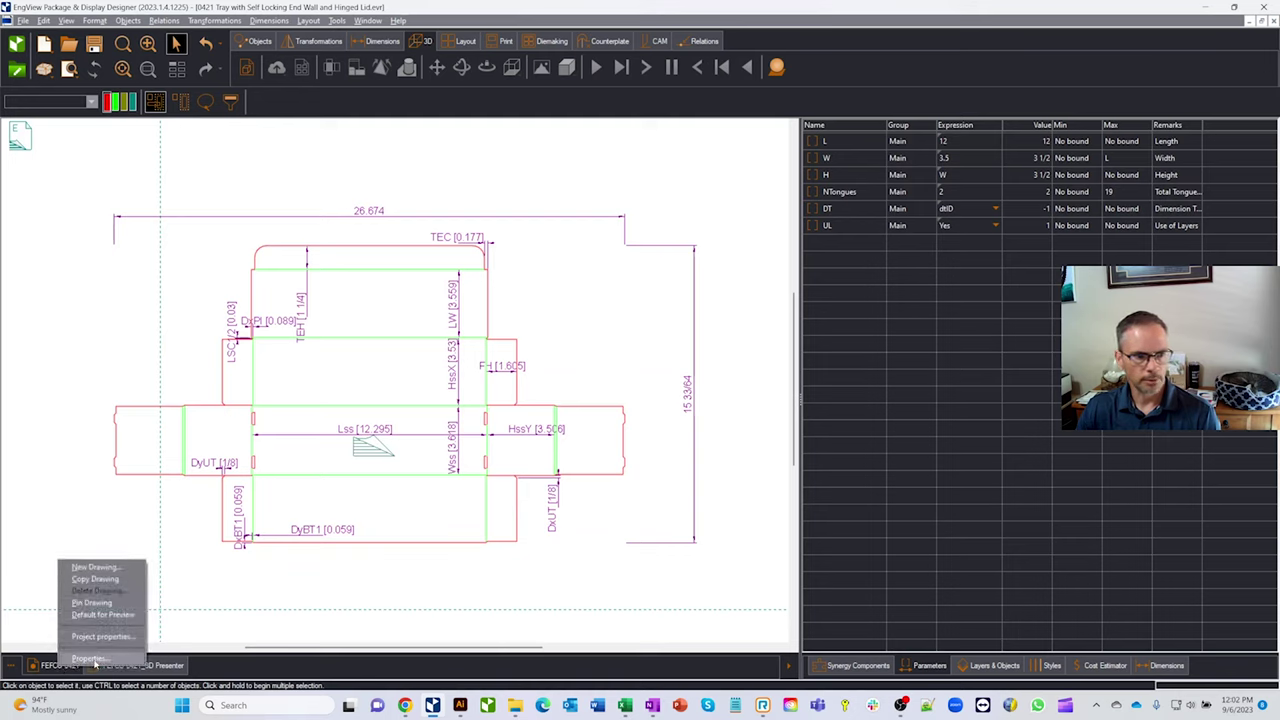
click(90, 659)
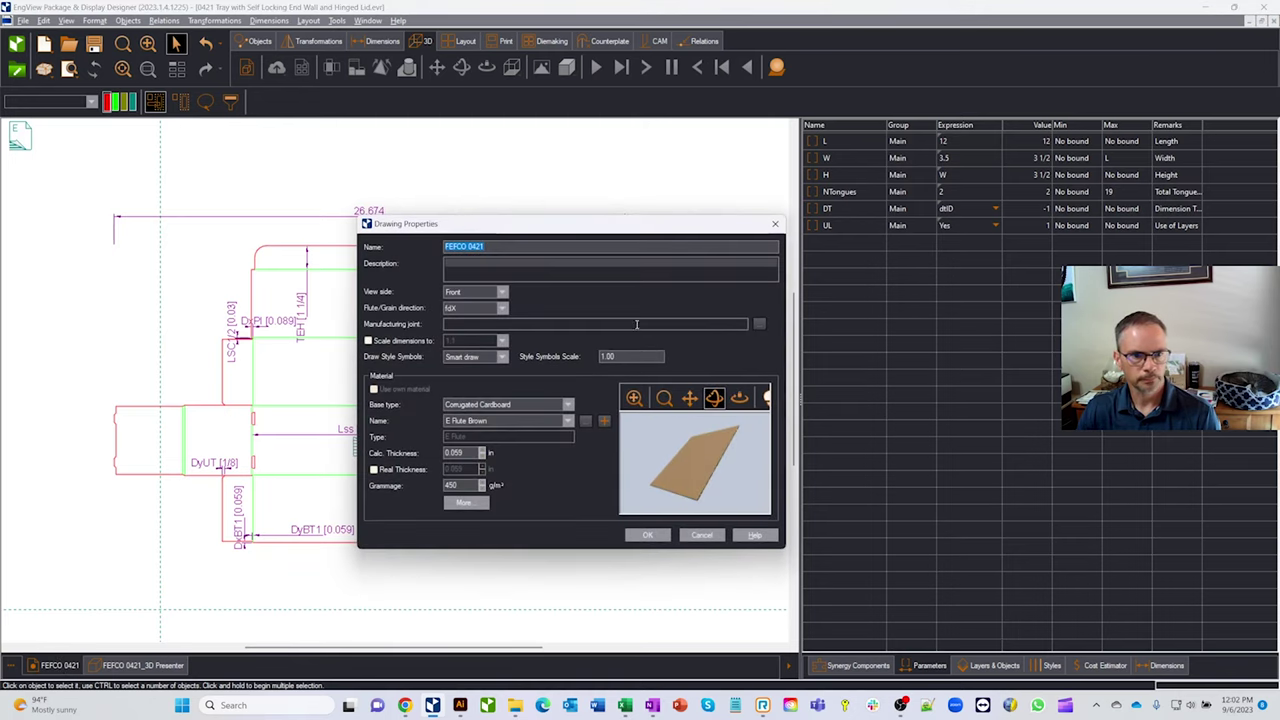
click(569, 421)
scroll(600, 500, down, 3)
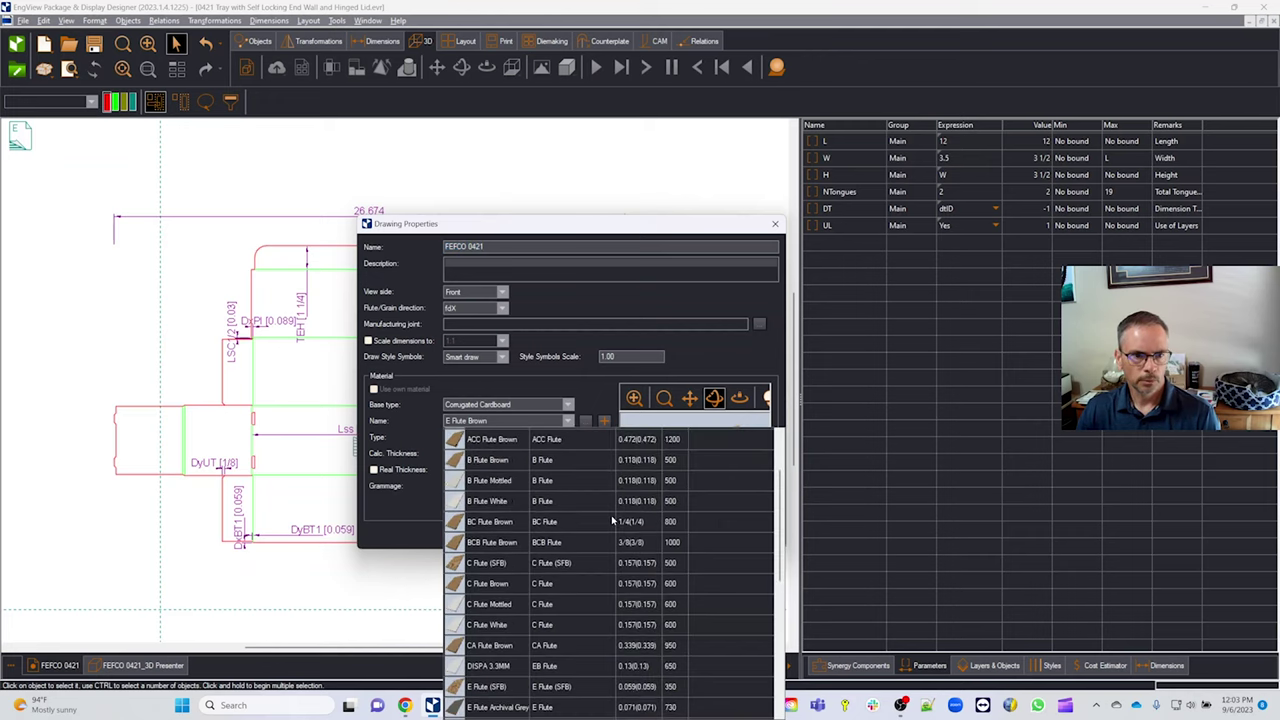
scroll(617, 515, up, 2)
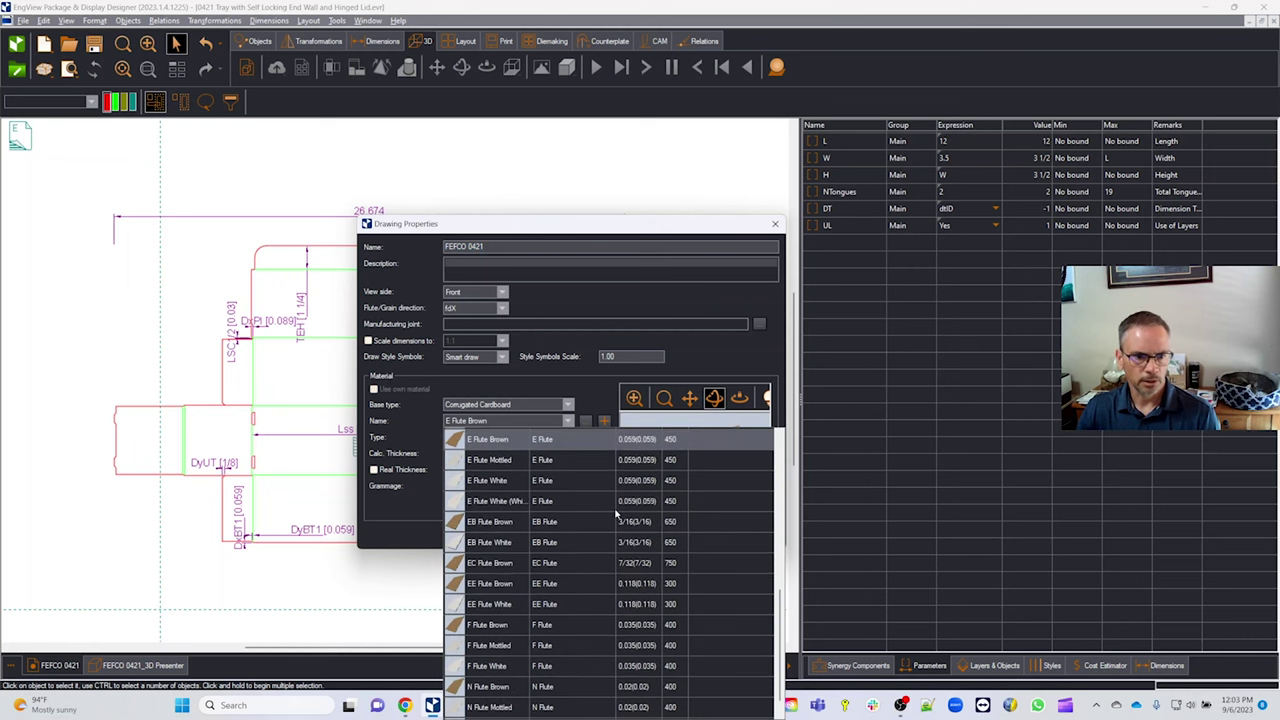
scroll(617, 517, up, 4)
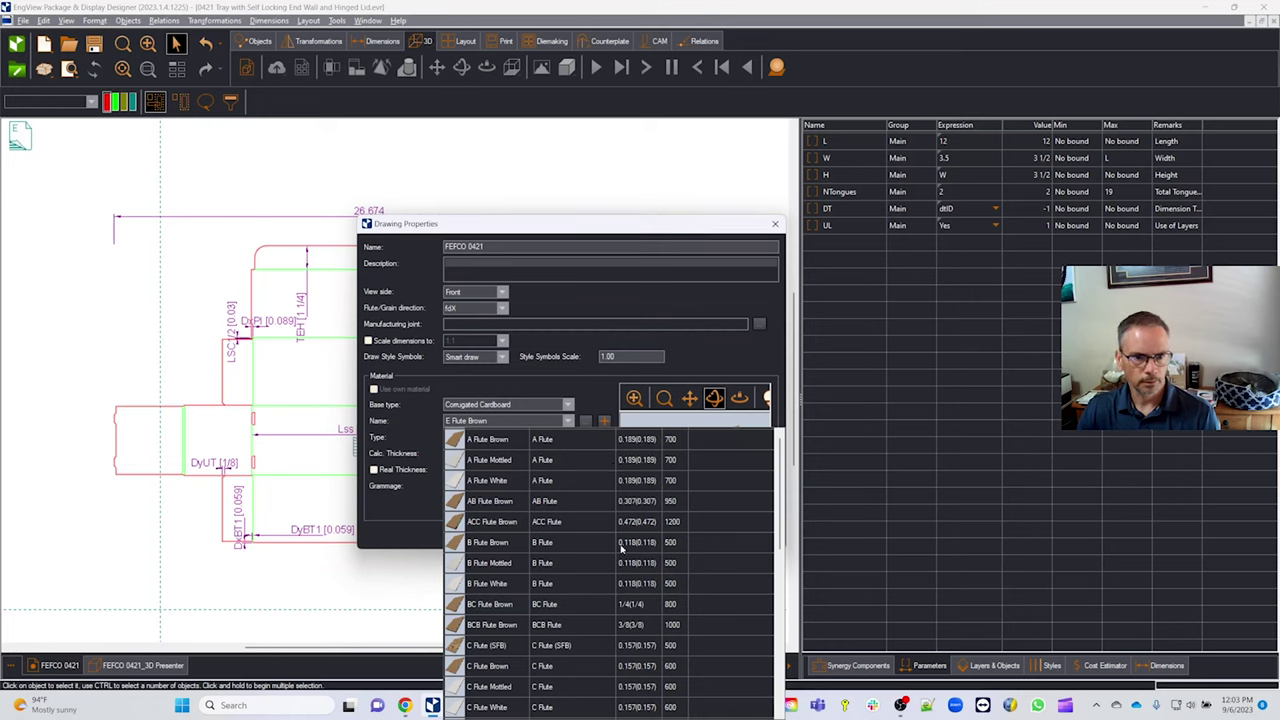
click(497, 584)
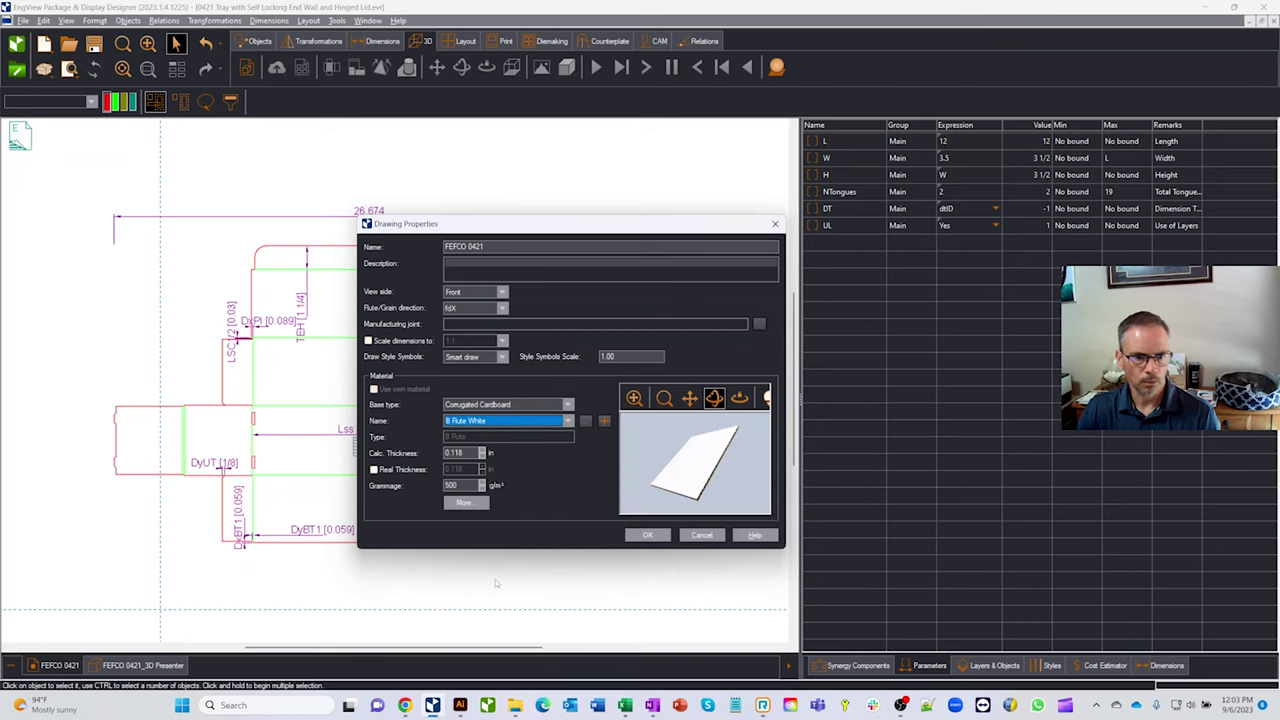
click(650, 536)
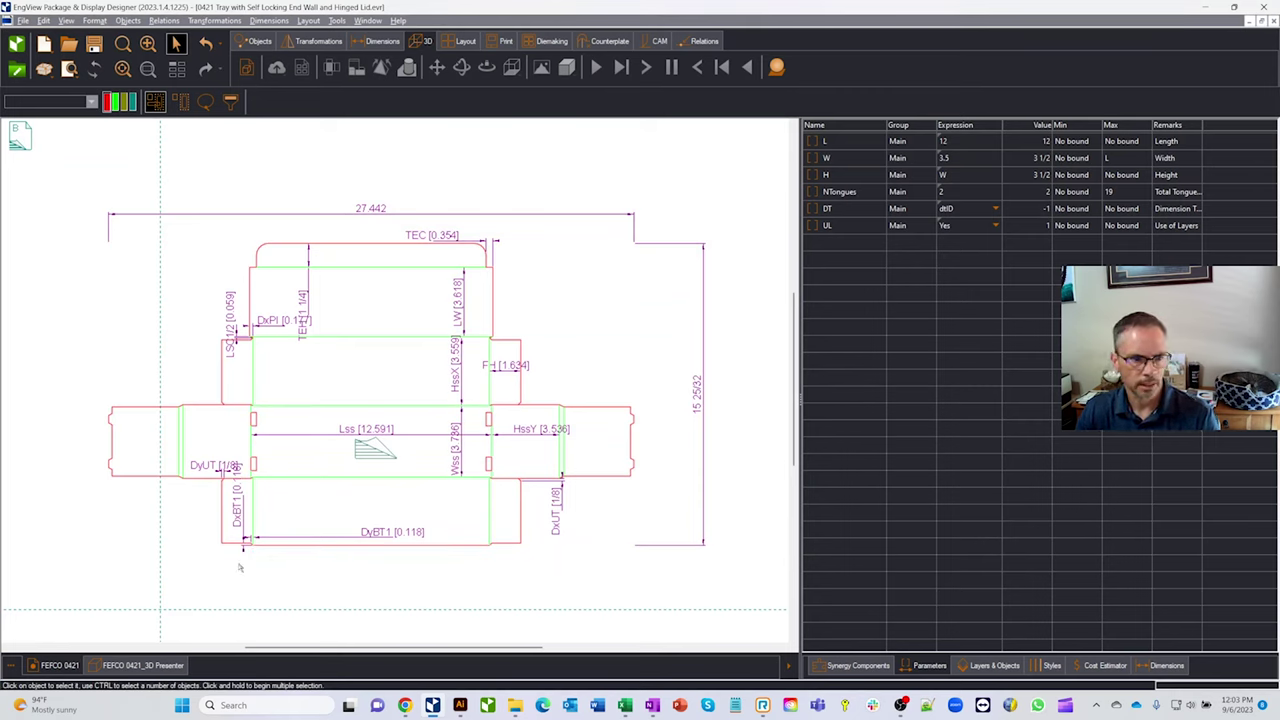
Step: Fold the B-flute tray through the Usage phase in the 3D presentation, and unfold it back to its Initial State
click(143, 665)
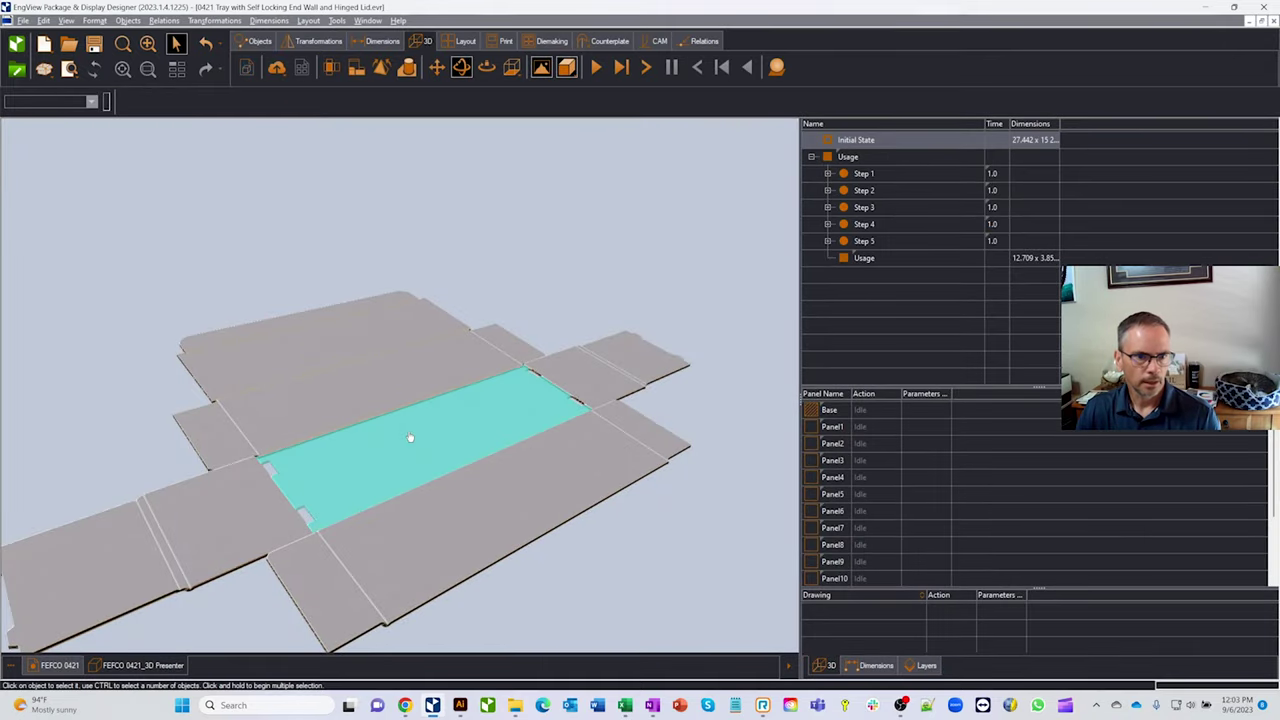
mouse_move(410, 438)
middle_down()
mouse_move(550, 370)
mouse_move(391, 430)
middle_up()
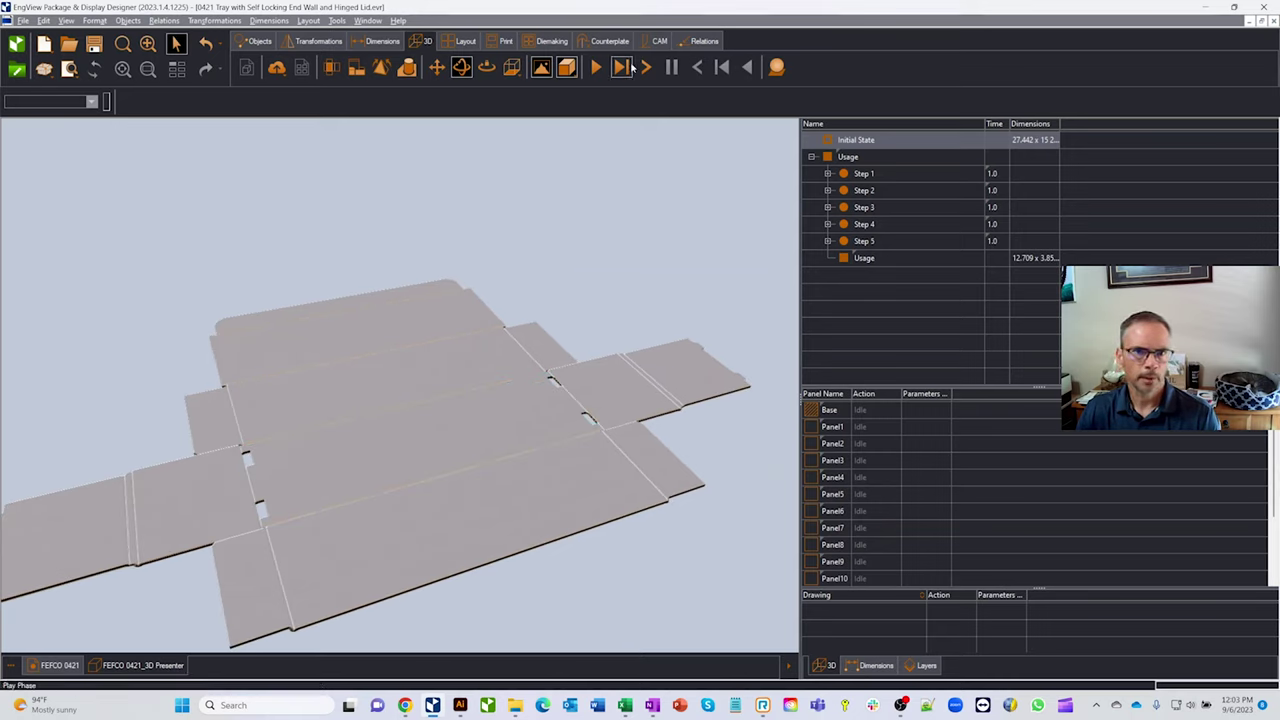
click(628, 67)
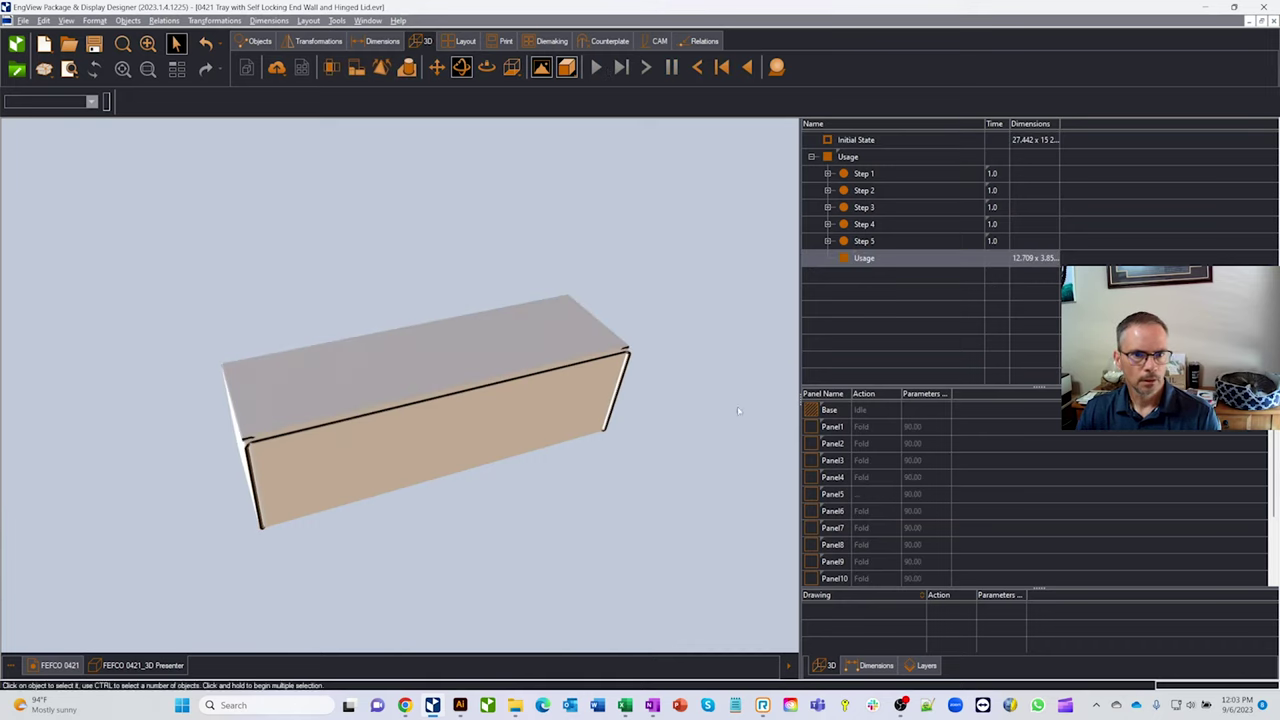
drag(738, 410, 649, 293)
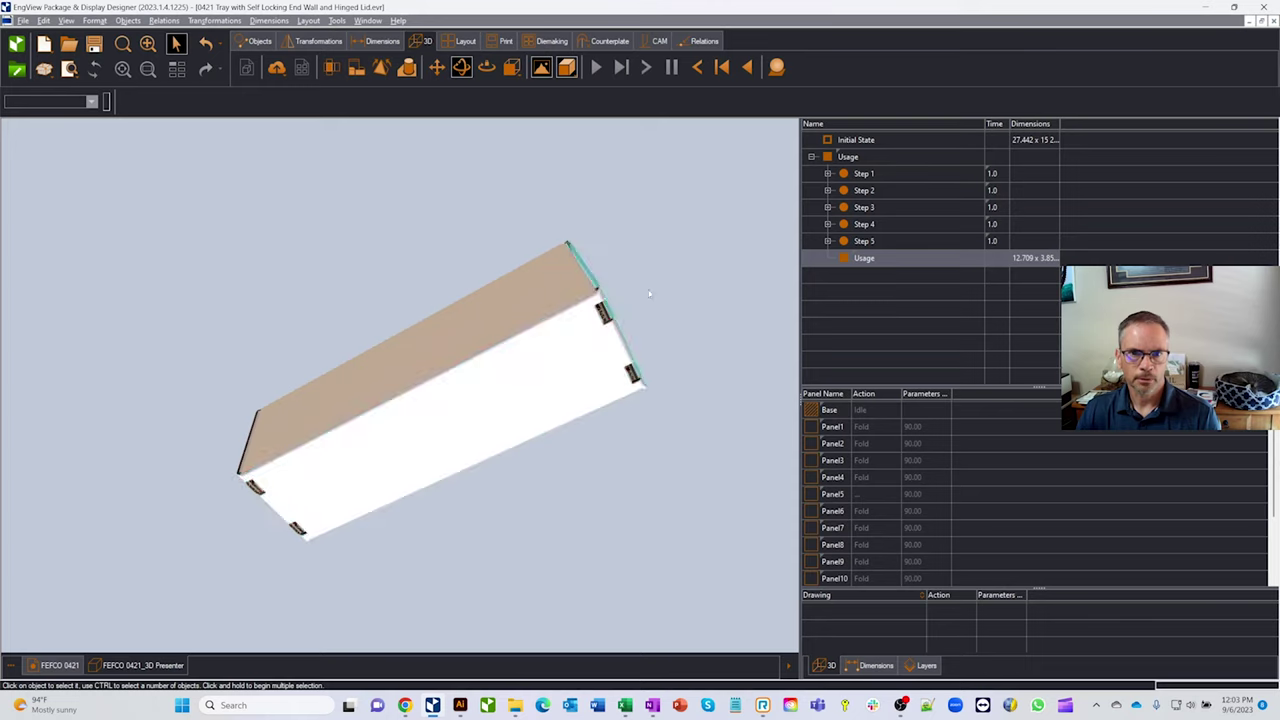
click(748, 67)
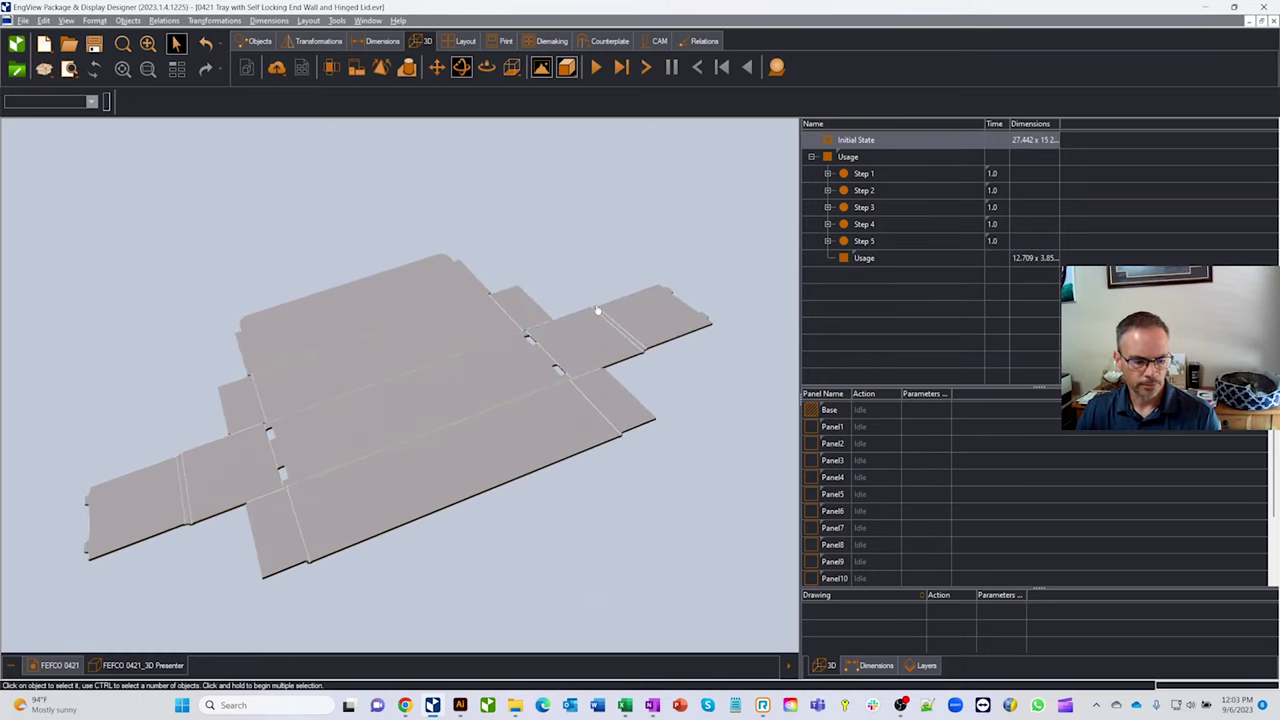
Step: Insert a new step above Step 1 of the Usage phase and add the current viewpoint to it
click(848, 157)
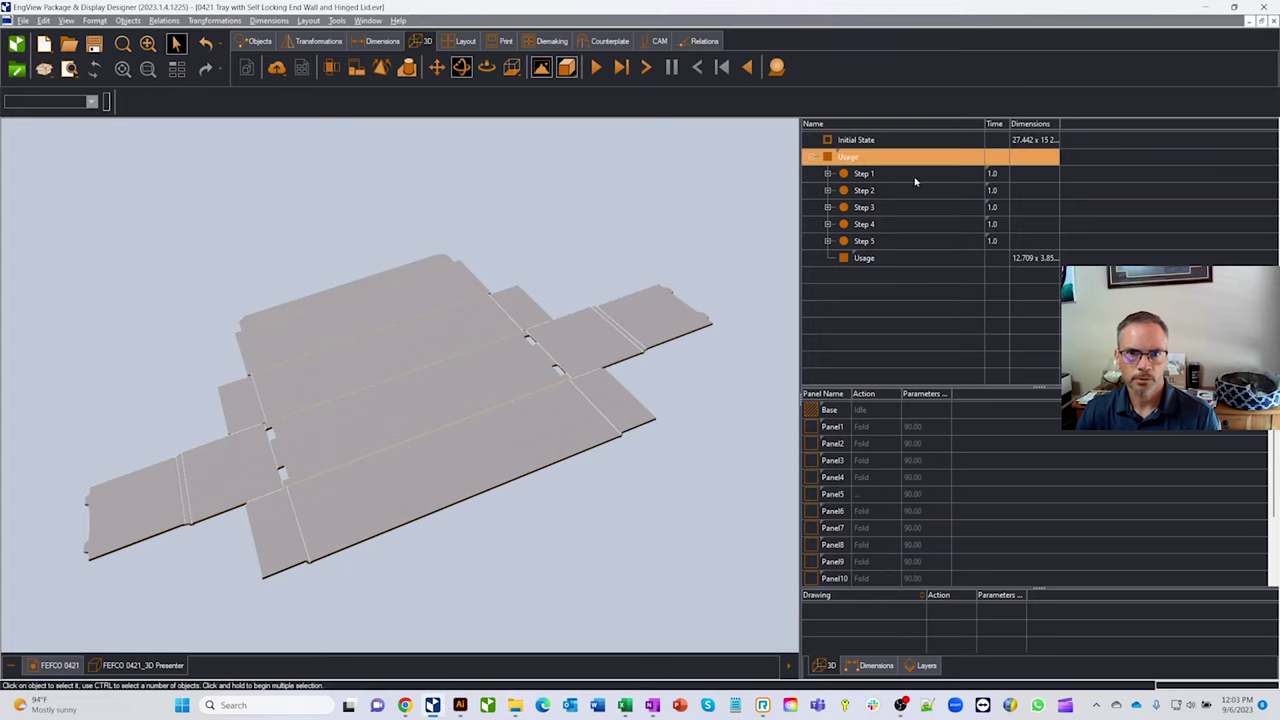
click(864, 174)
right_click(869, 176)
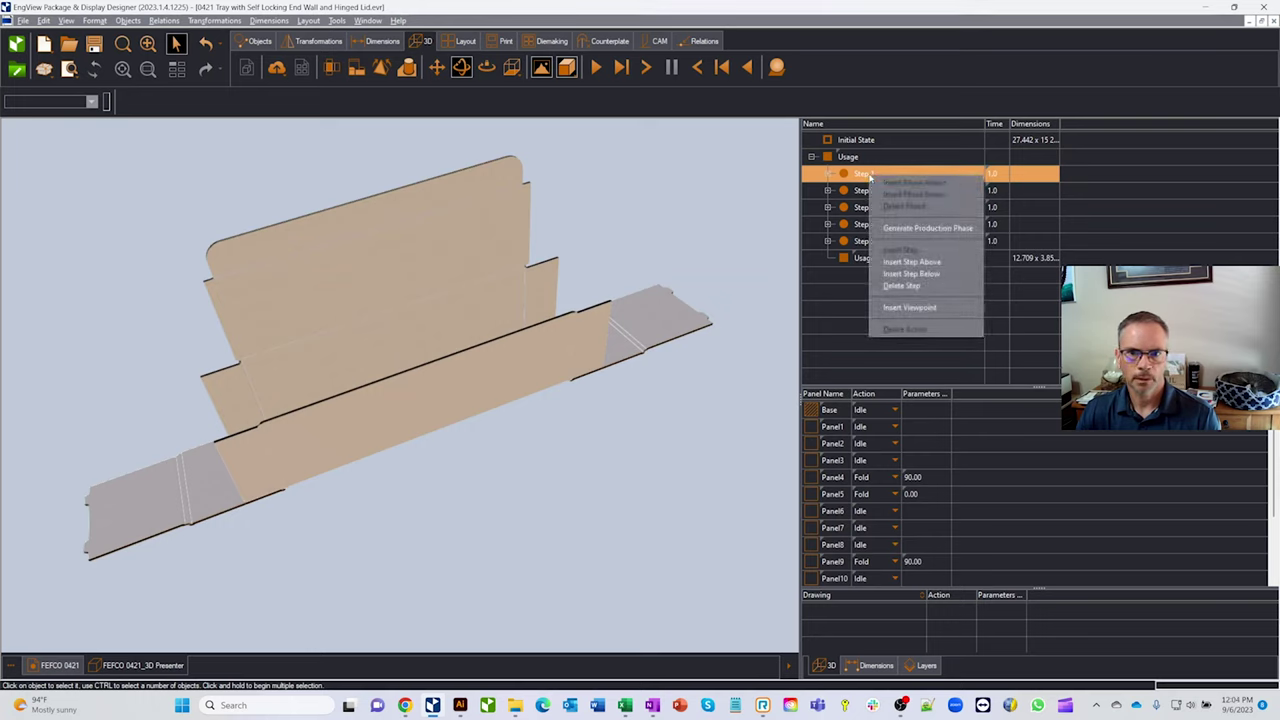
click(933, 262)
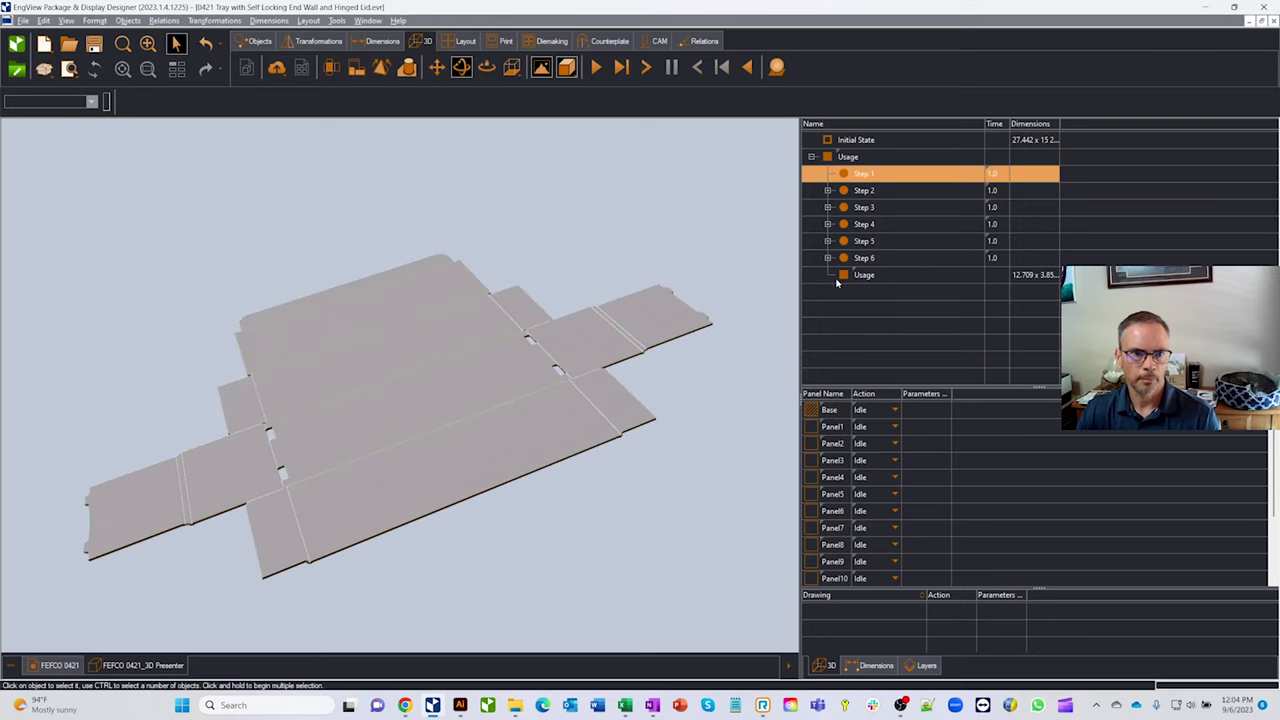
right_click(869, 176)
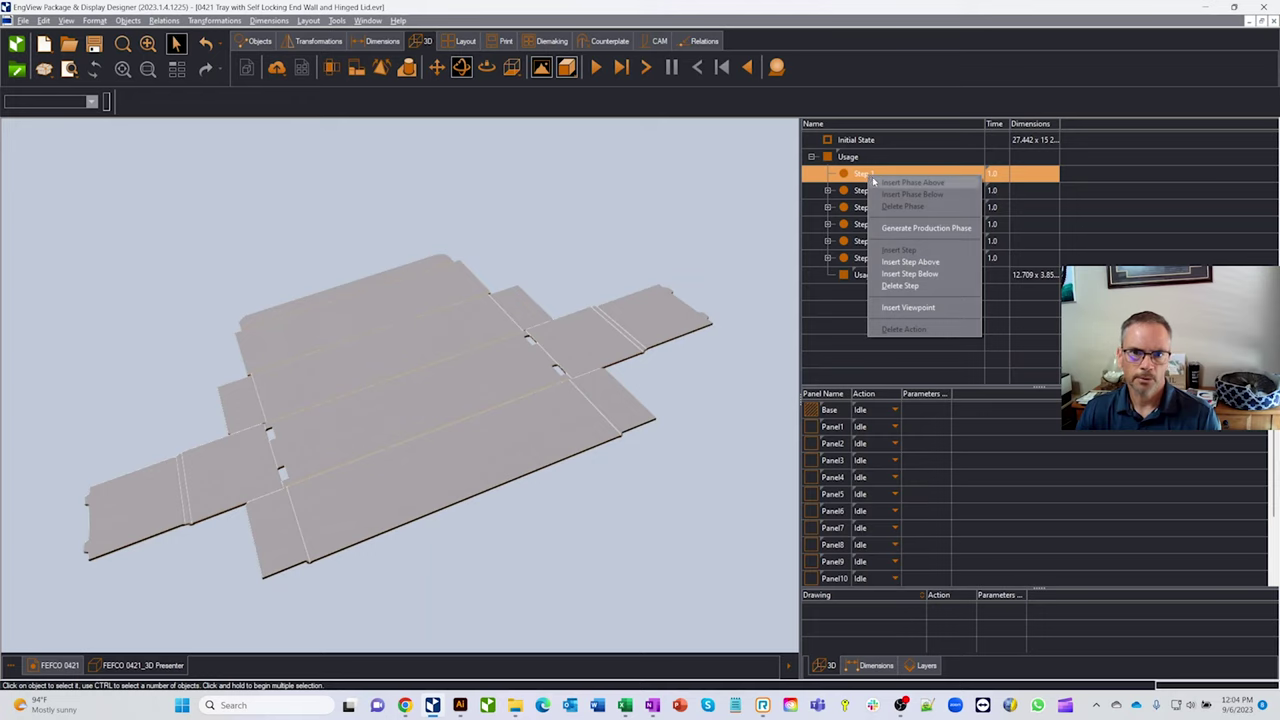
click(906, 308)
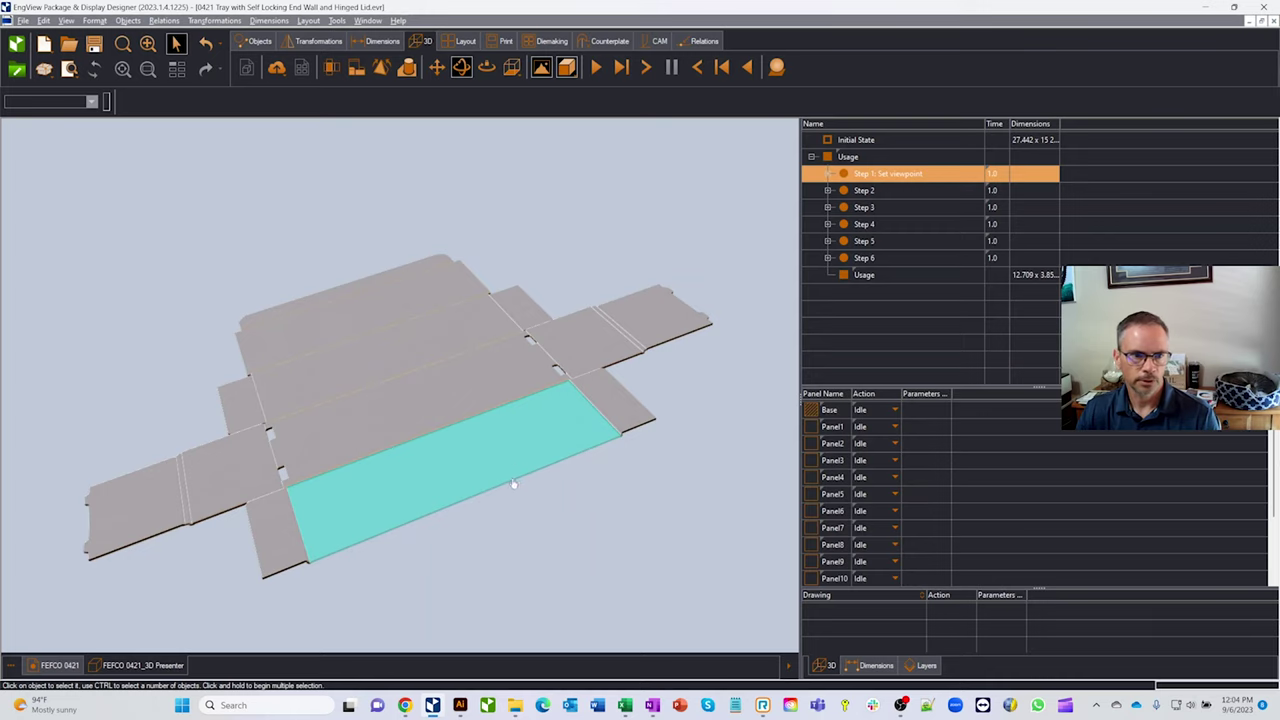
Step: Test the viewpoint by turning the tray over and replaying the folding from the Initial State, and insert a viewpoint in Step 3
drag(525, 397, 385, 443)
click(874, 142)
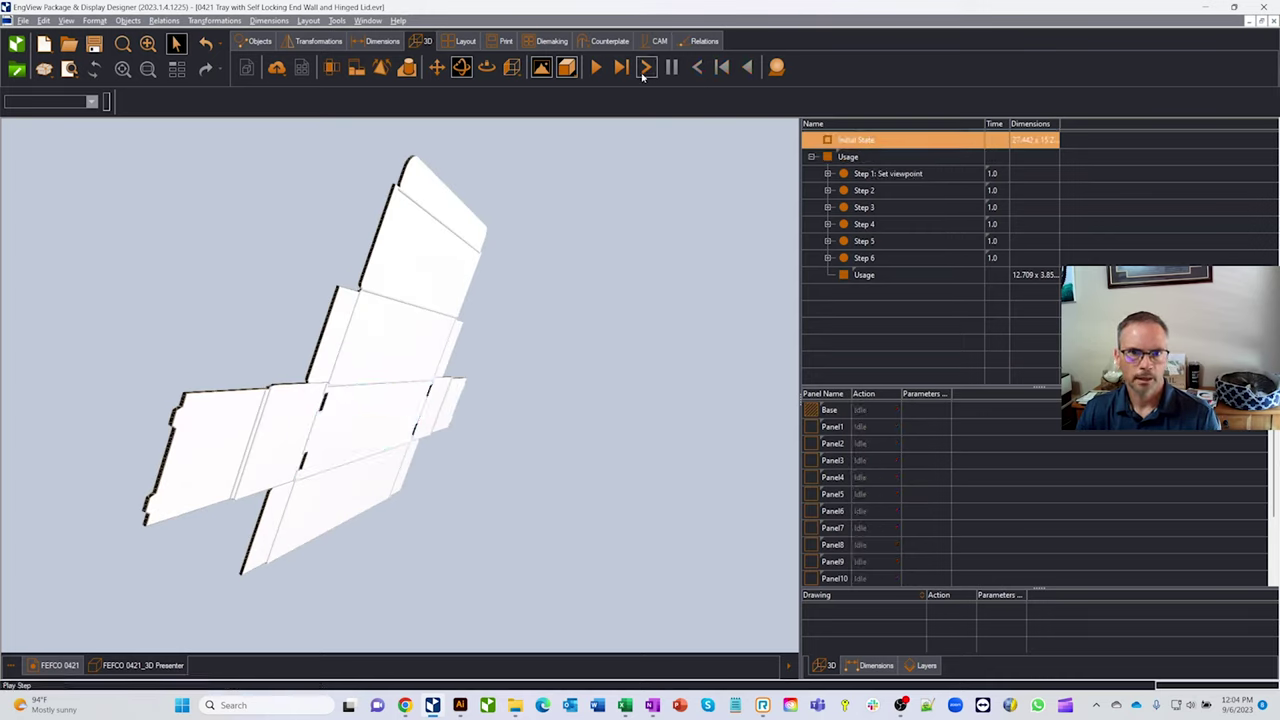
click(597, 70)
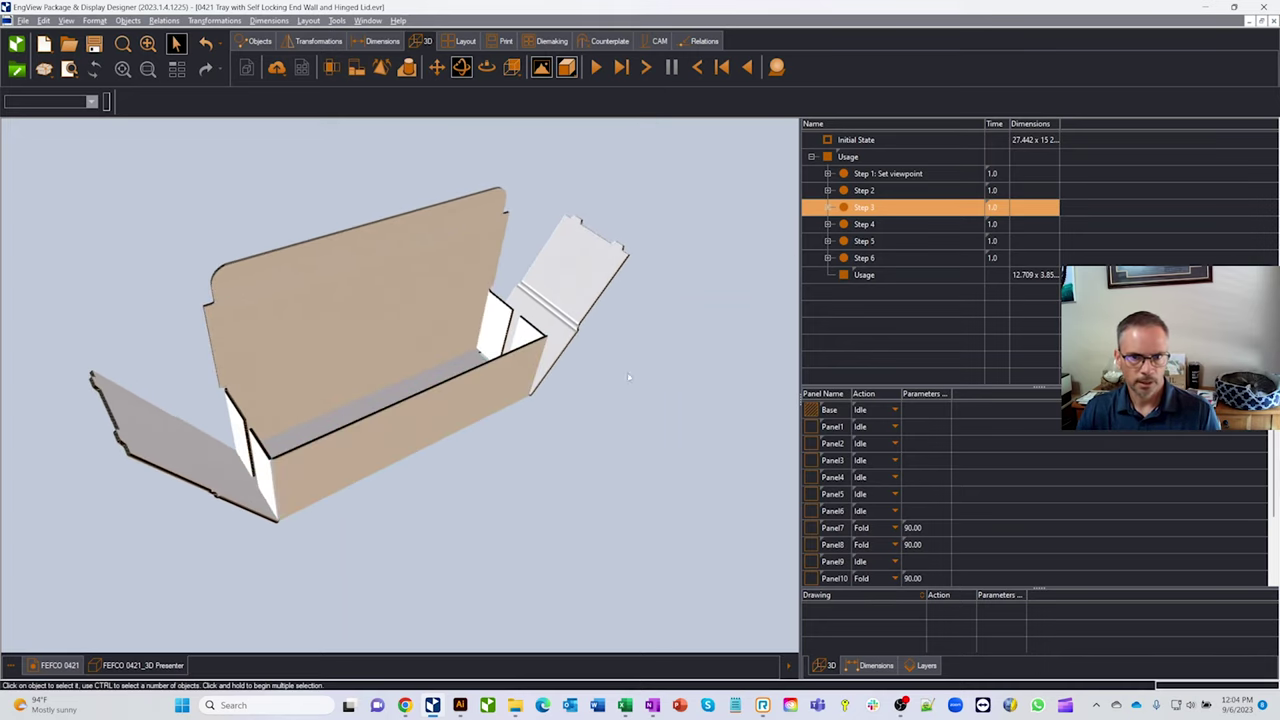
right_click(872, 208)
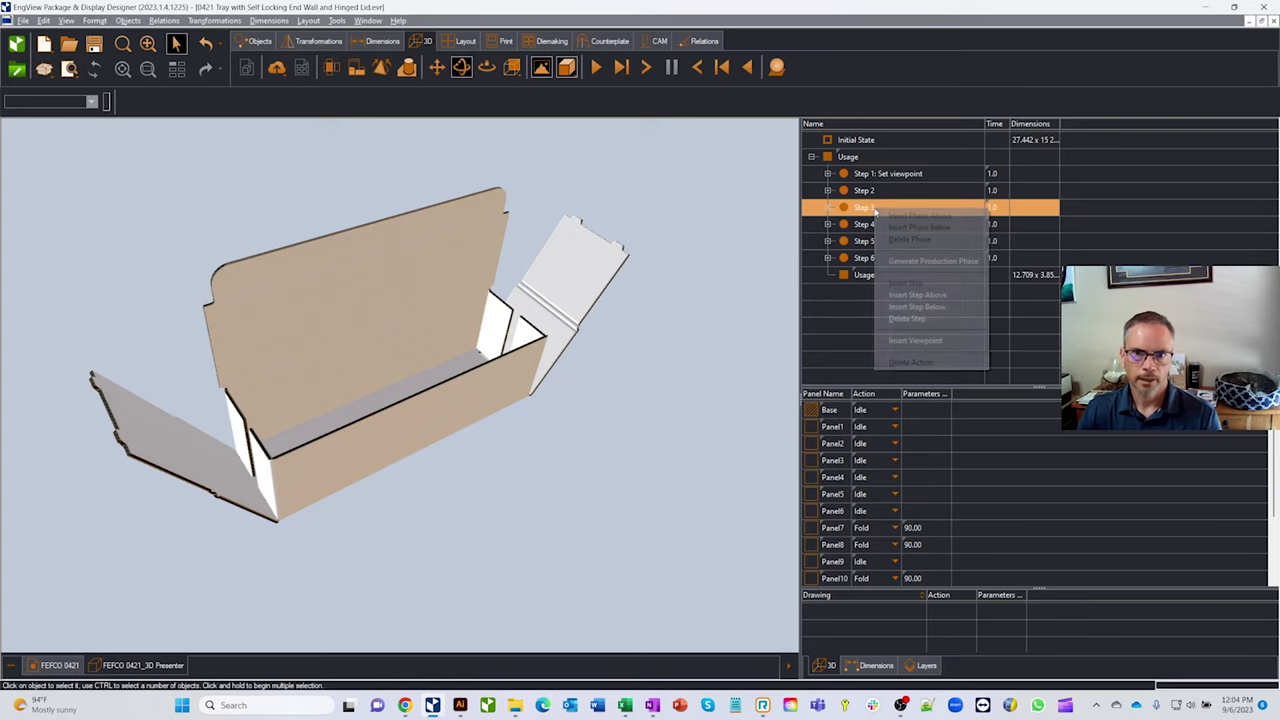
click(931, 341)
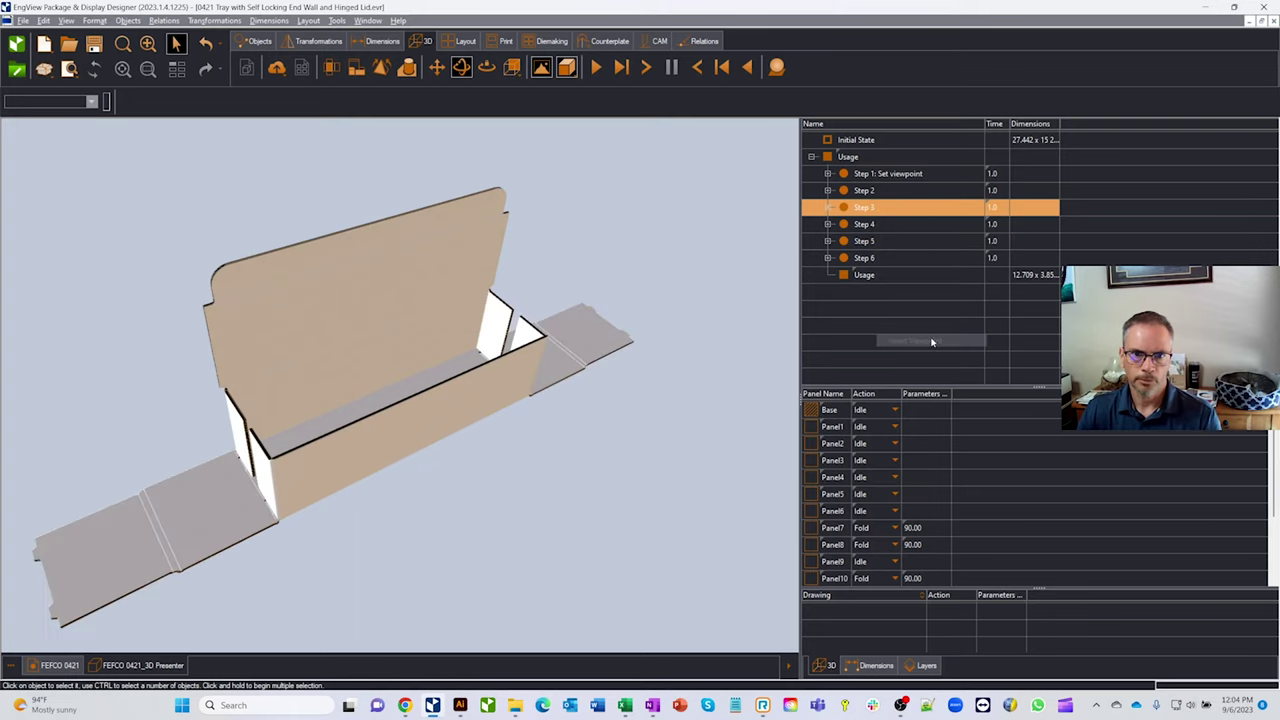
Step: Play the folding through to the closed tray and insert a viewpoint in Step 6
click(597, 67)
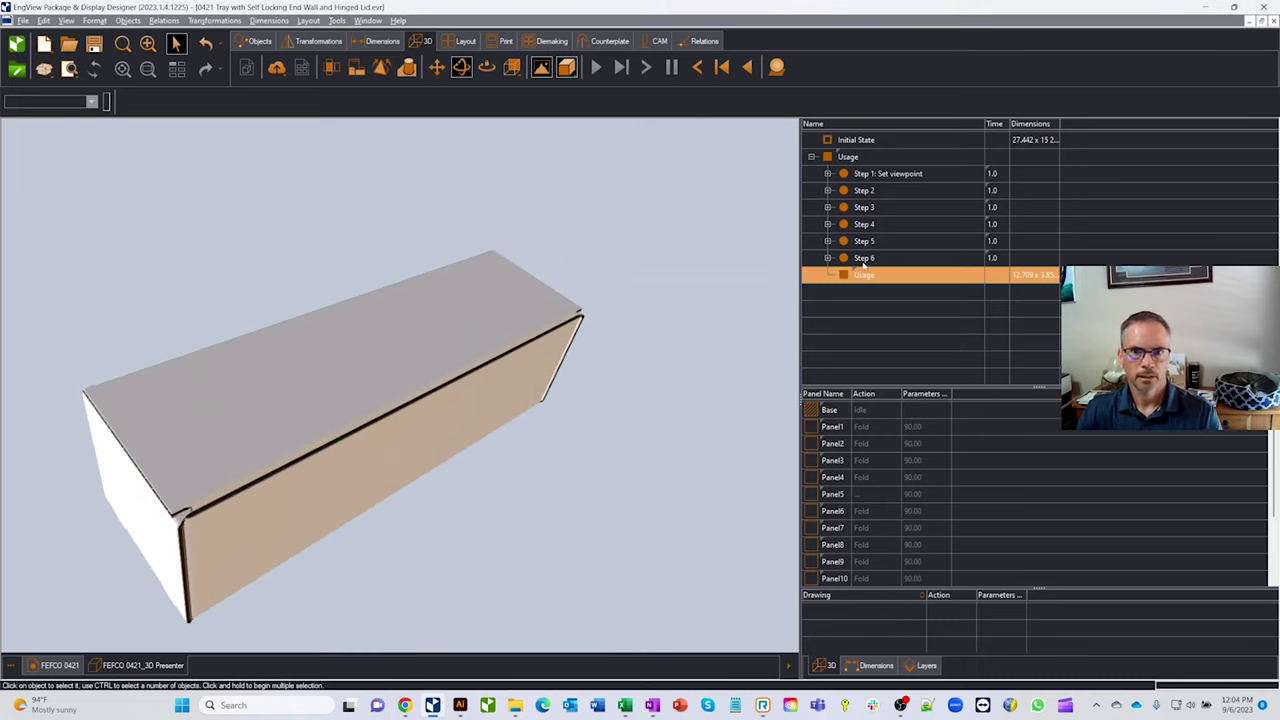
click(864, 263)
right_click(865, 264)
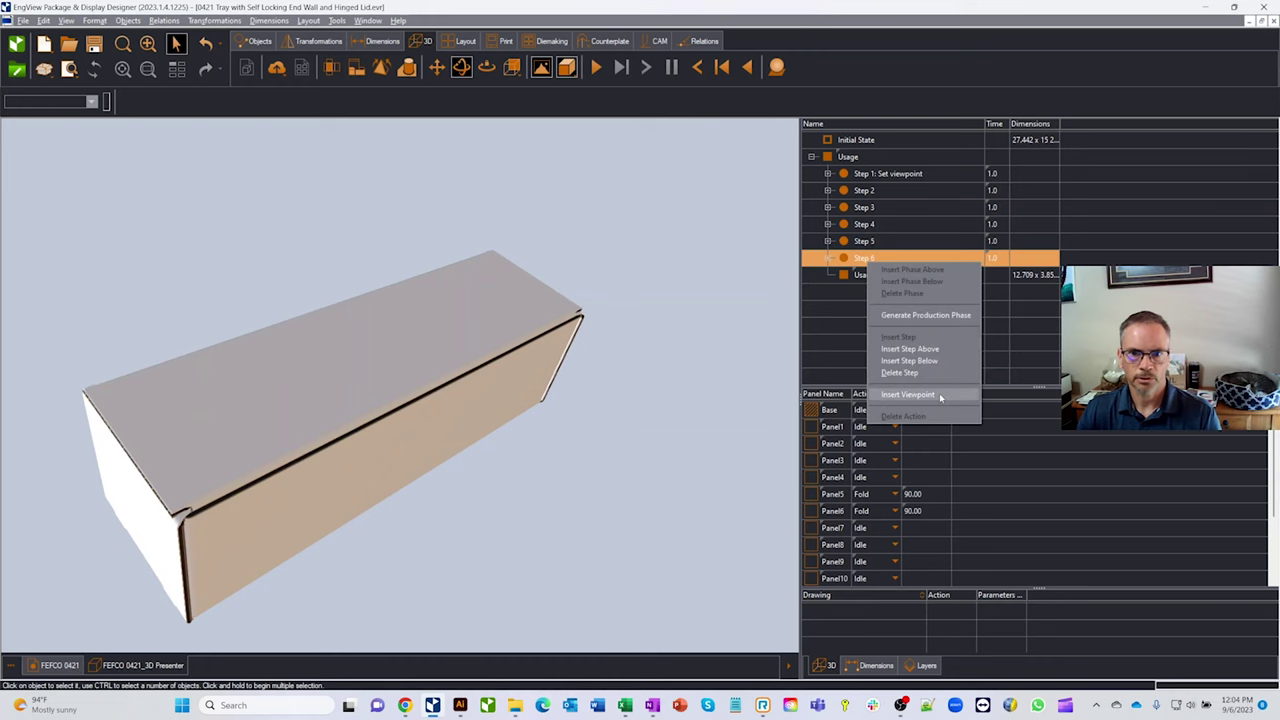
click(908, 395)
Step: Replay the whole Usage phase from the Initial State to check its viewpoints, and inspect the closed tray from another angle
click(850, 148)
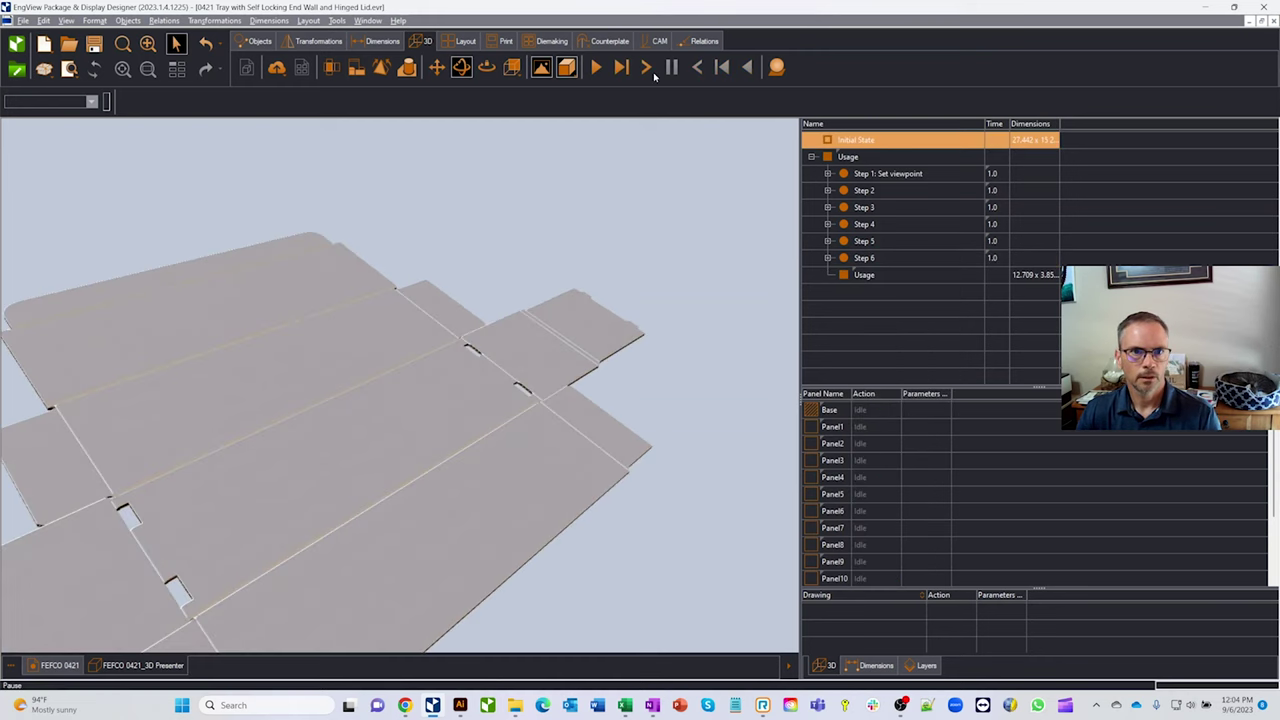
click(595, 67)
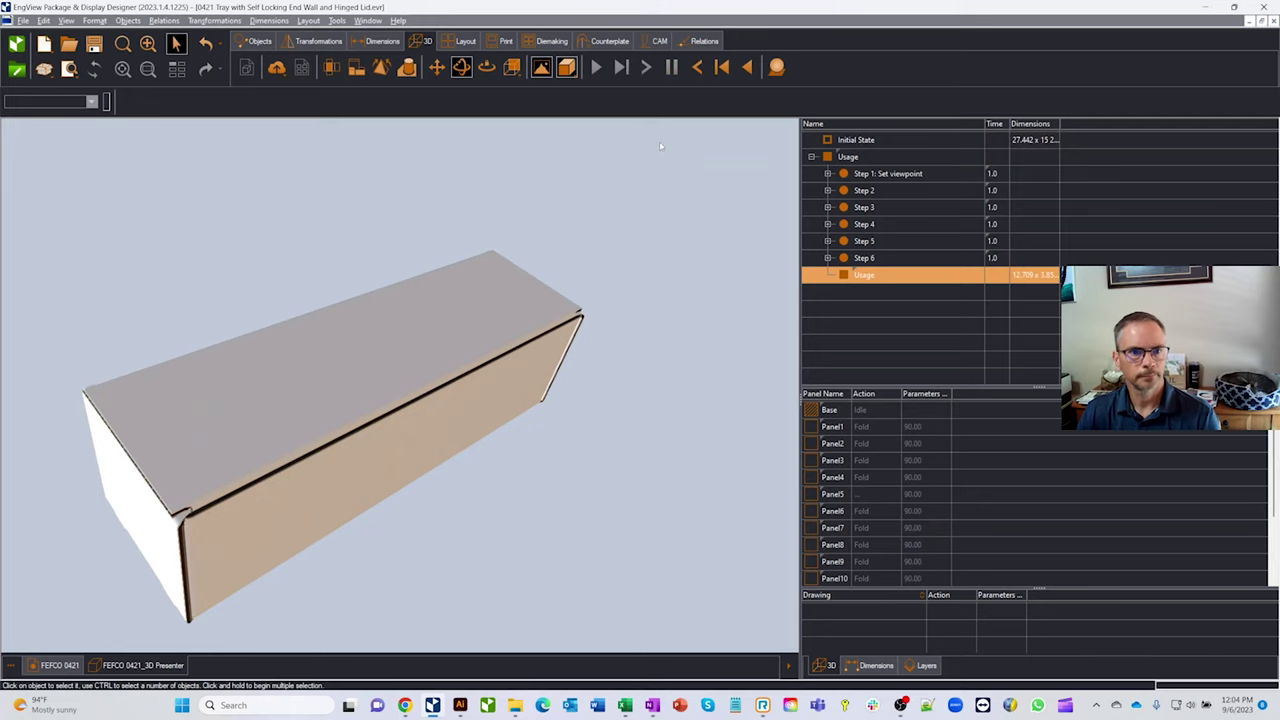
drag(659, 146, 591, 289)
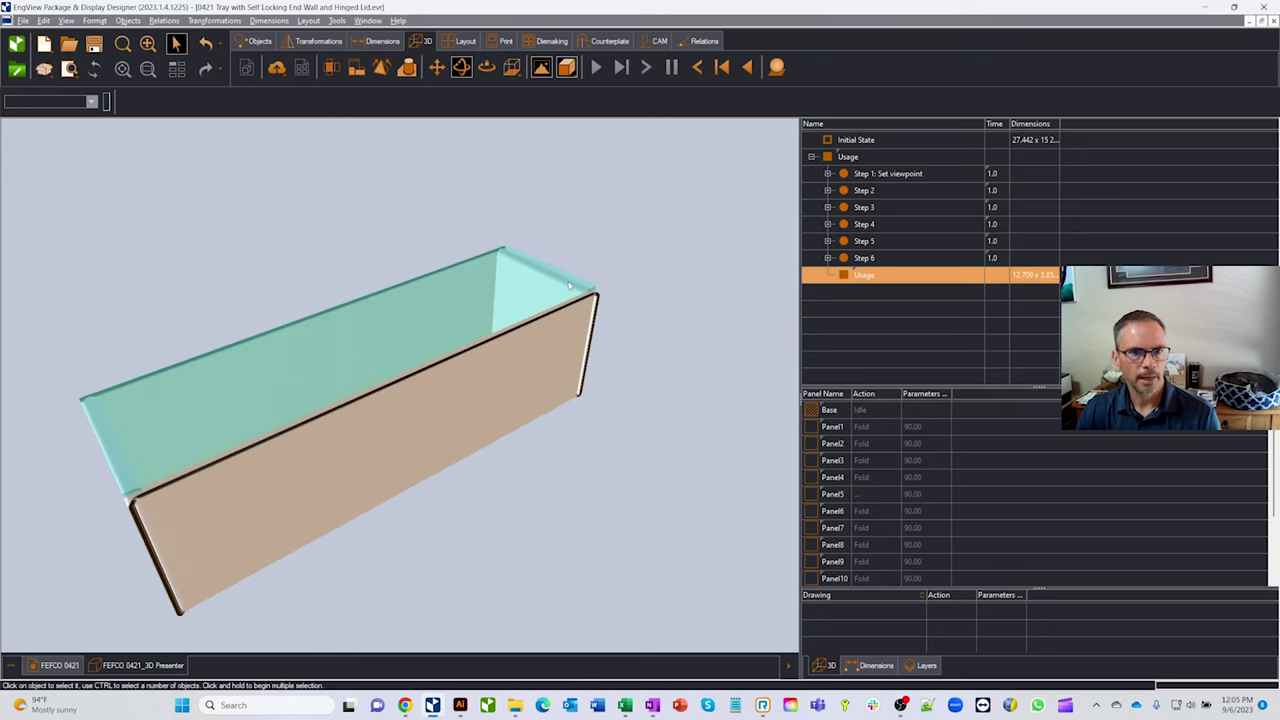
click(514, 315)
Step: In the flat FEFCO 0421 drawing, fillet the outer lower corners of the two bottom side flaps with a radius of .5
click(52, 665)
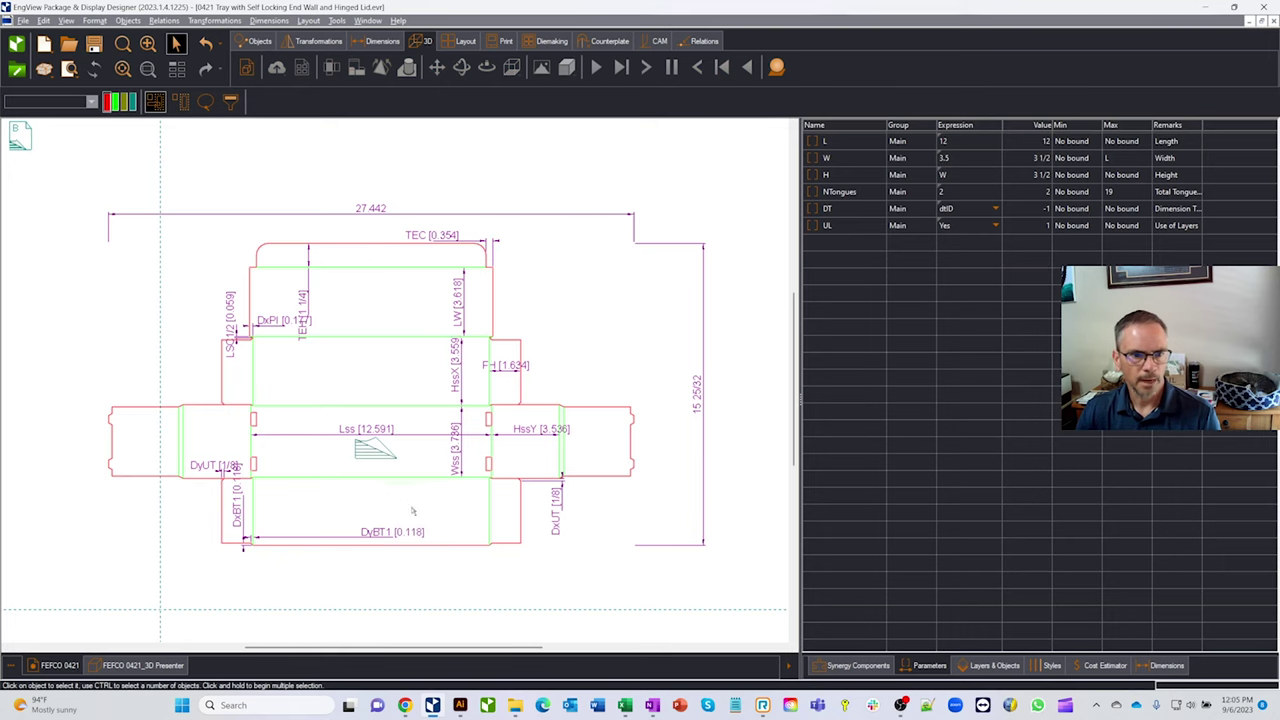
click(252, 41)
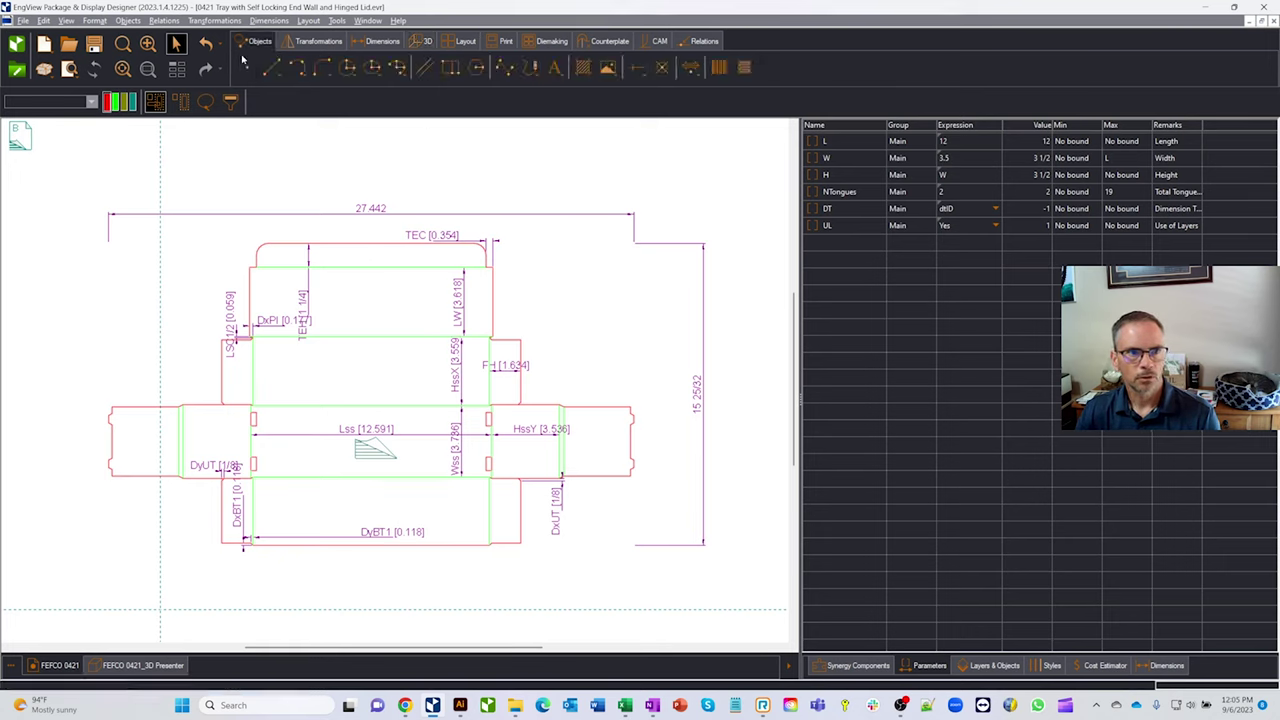
click(300, 72)
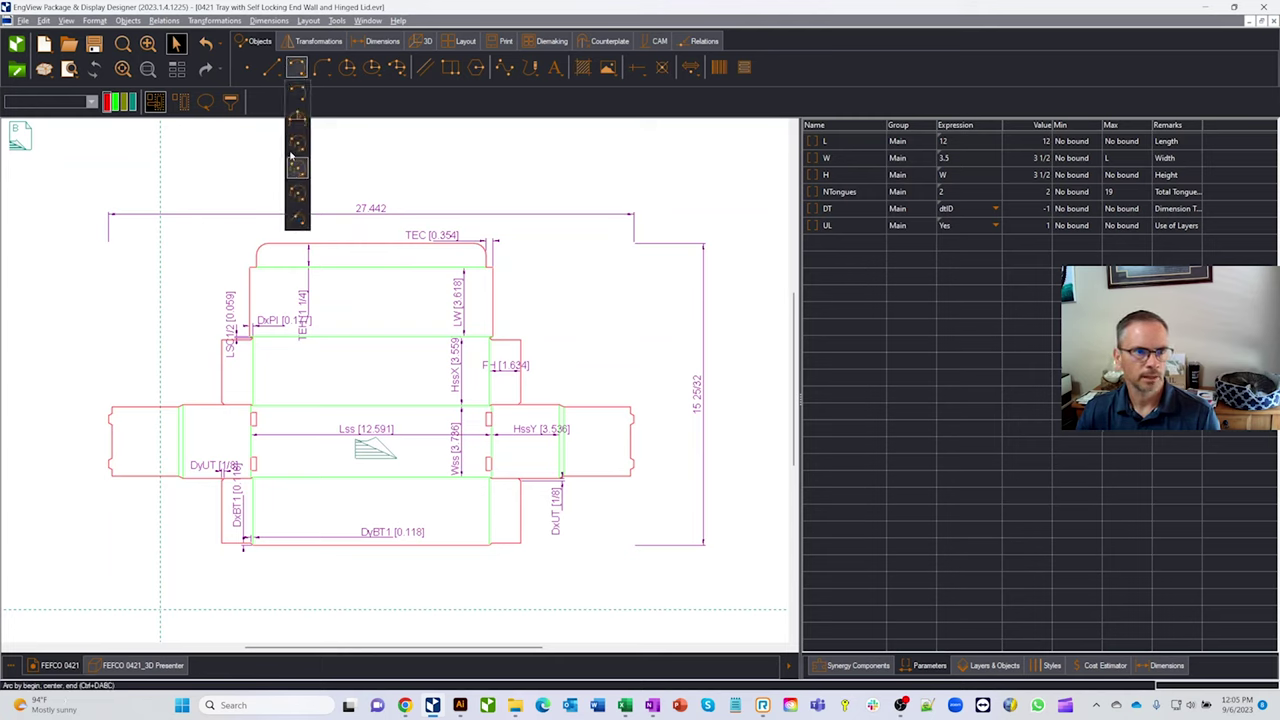
click(297, 92)
click(322, 66)
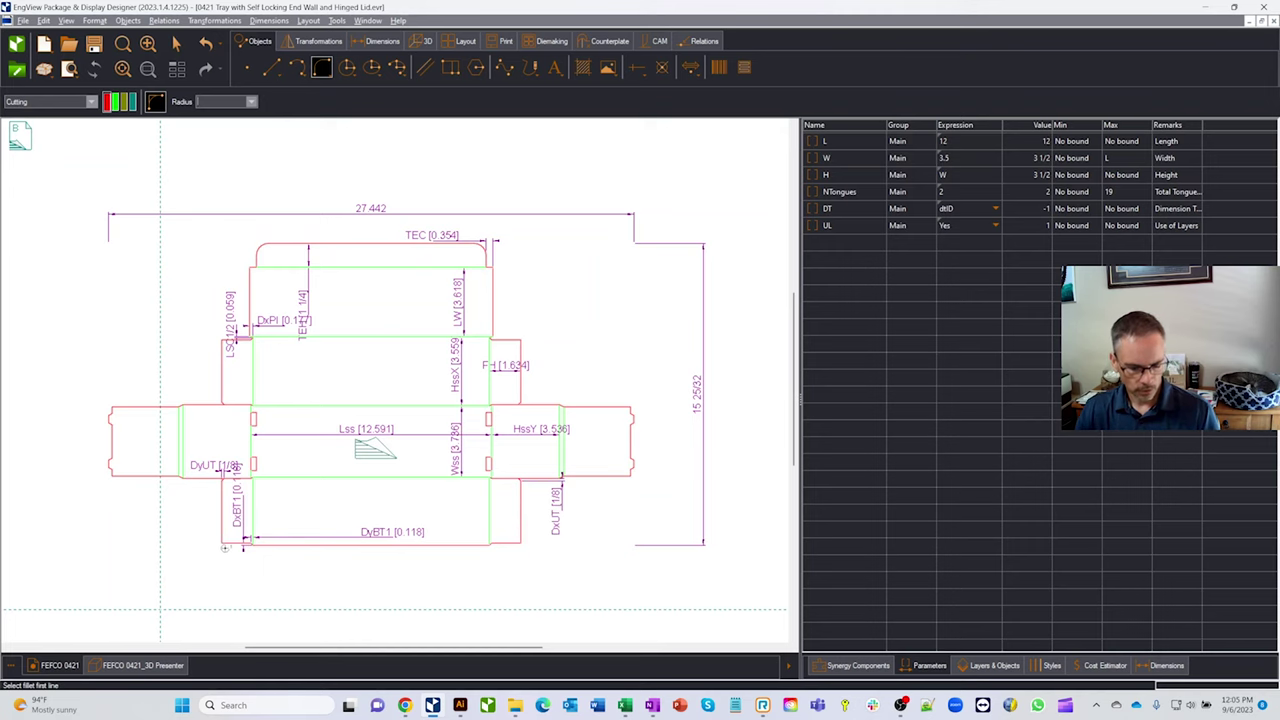
scroll(240, 546, up, 2)
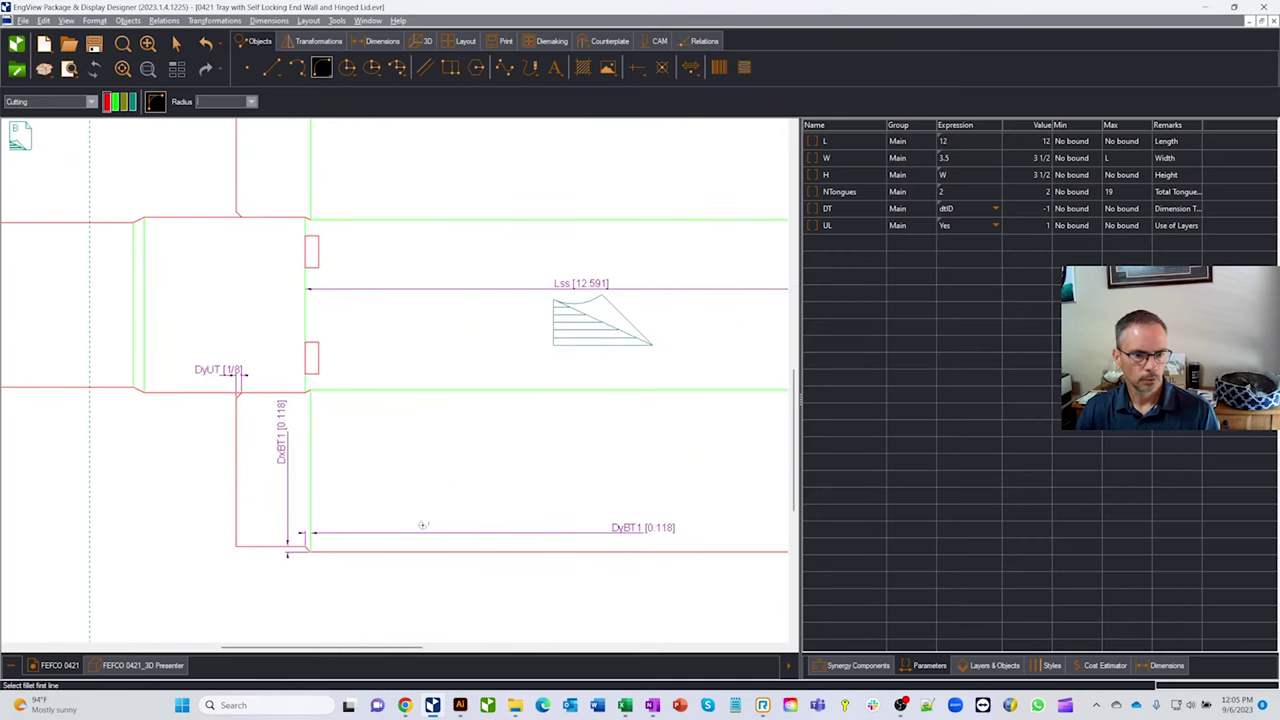
scroll(438, 524, down, 2)
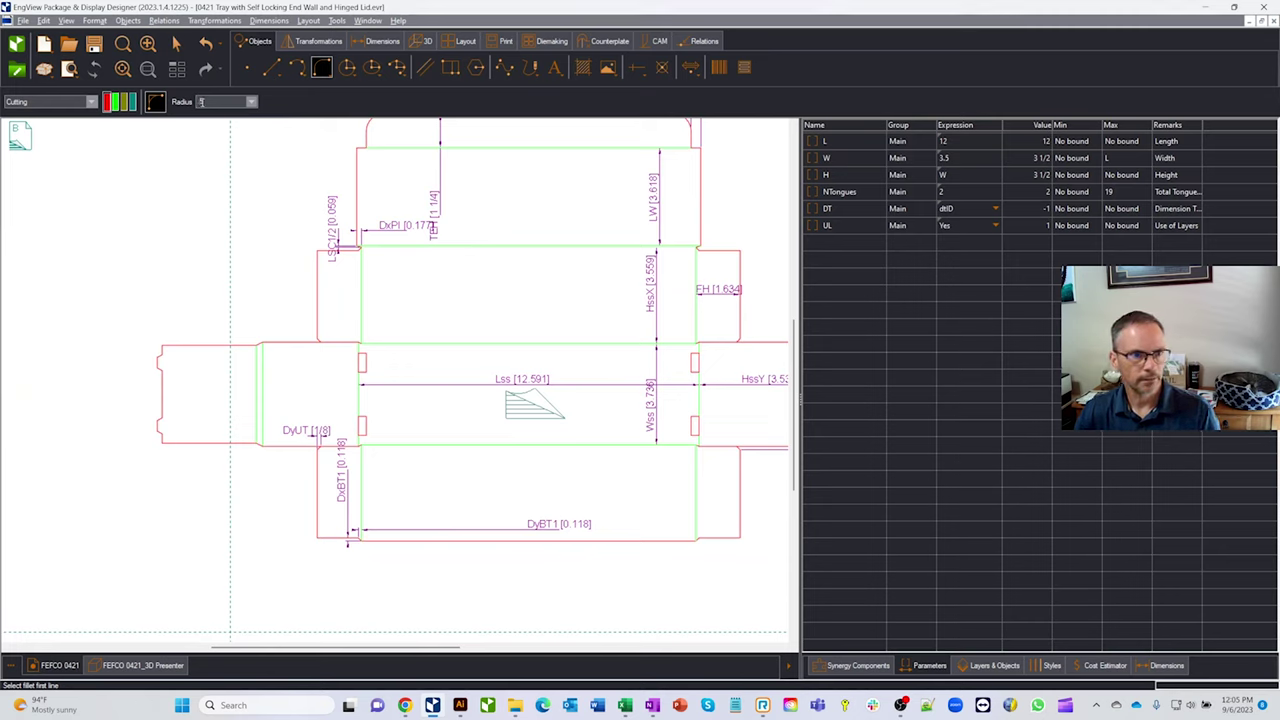
click(334, 538)
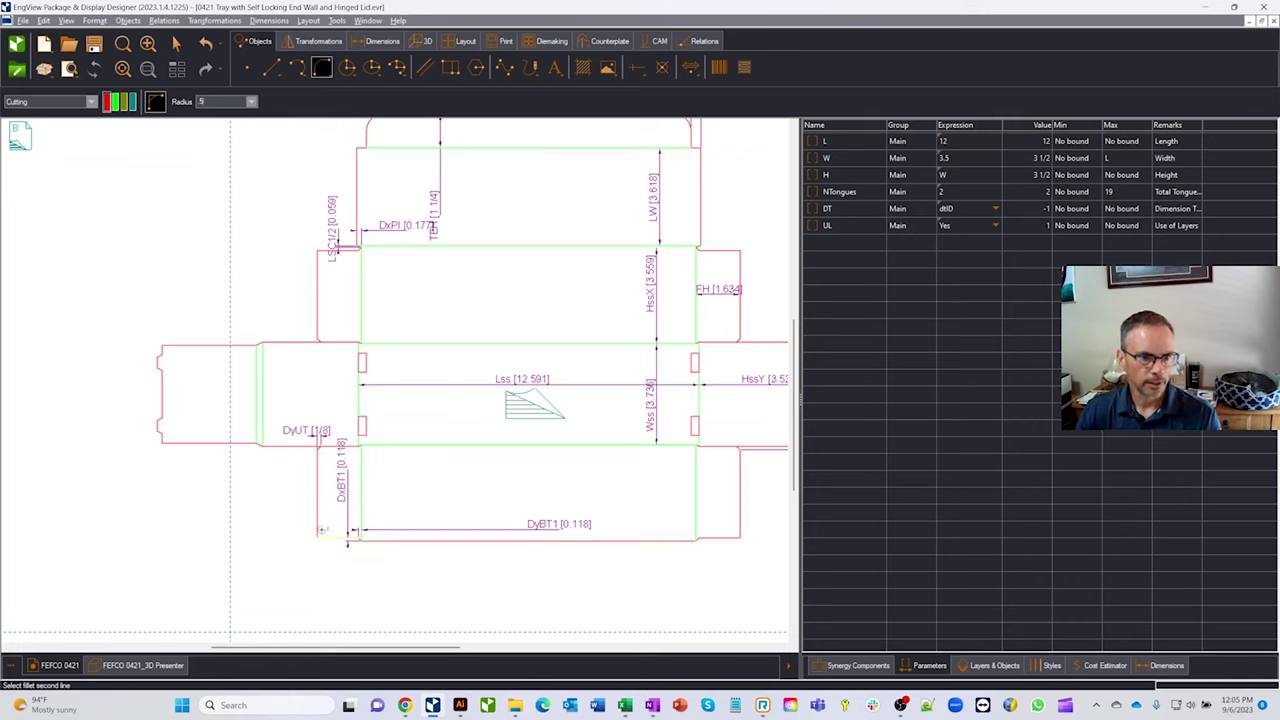
click(320, 528)
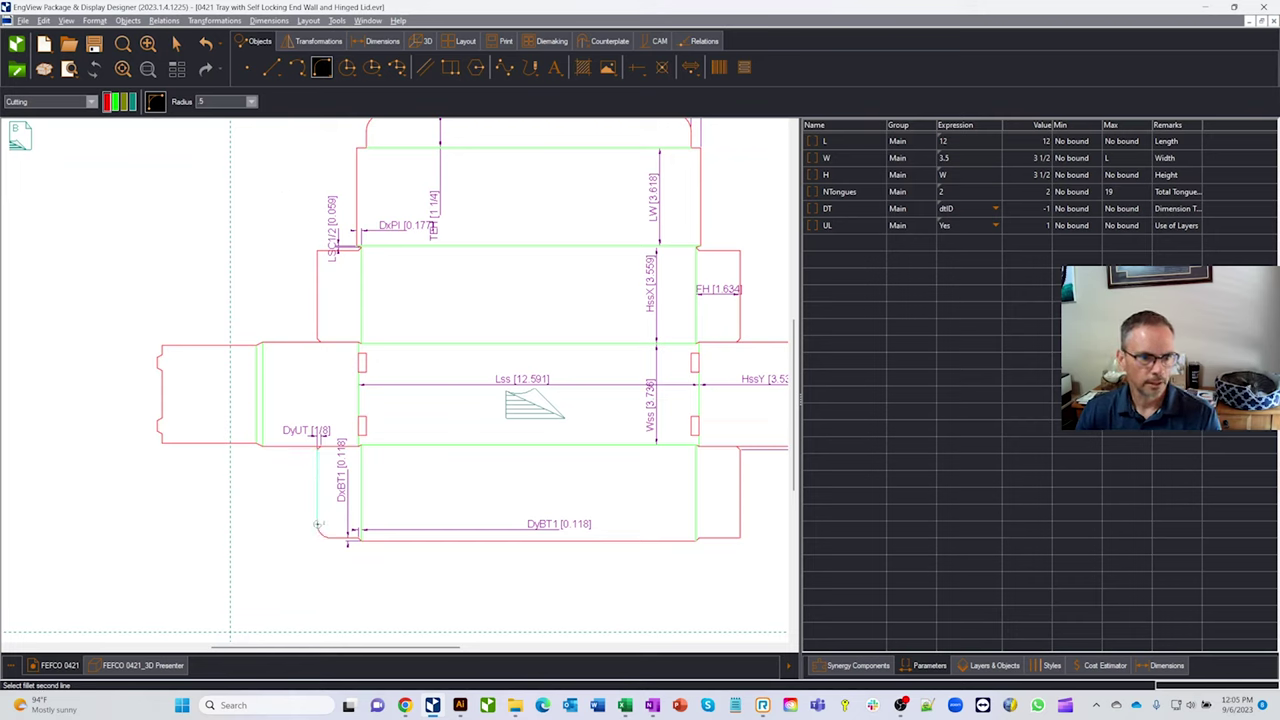
click(724, 540)
click(740, 522)
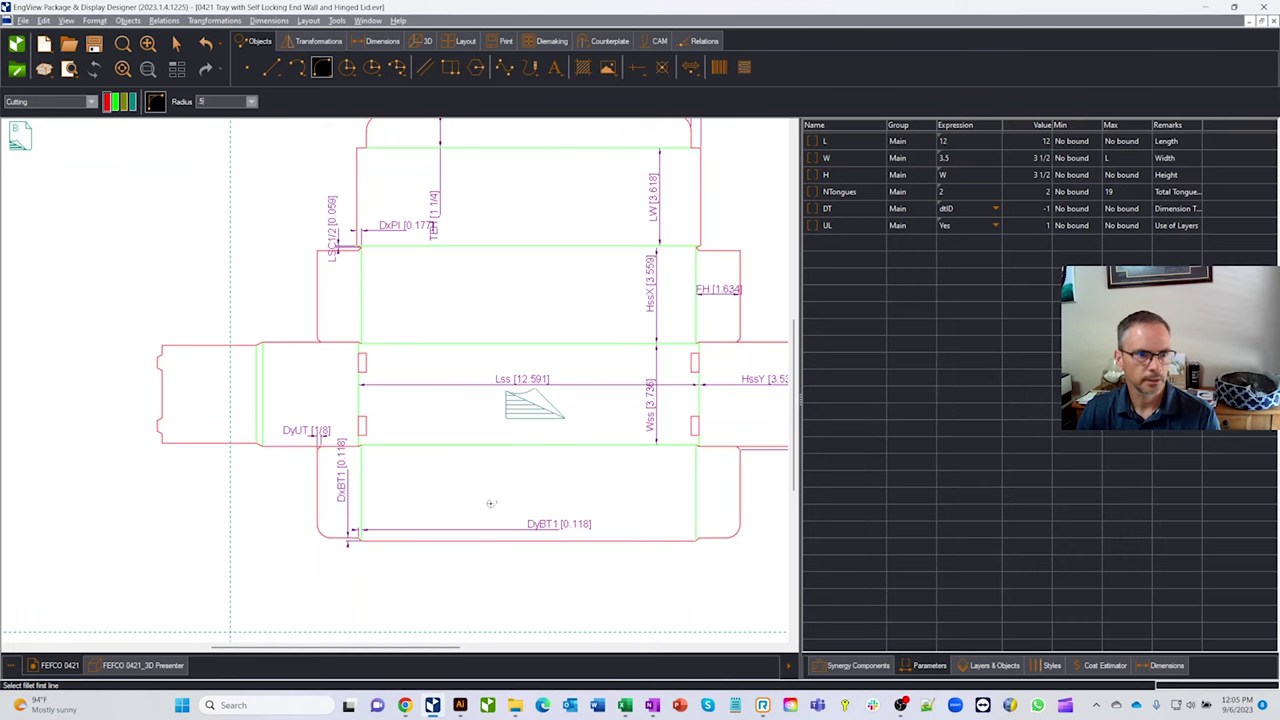
Step: Unfold the tray back to its Initial State in the 3D presentation to check the rounded flap corners
click(140, 665)
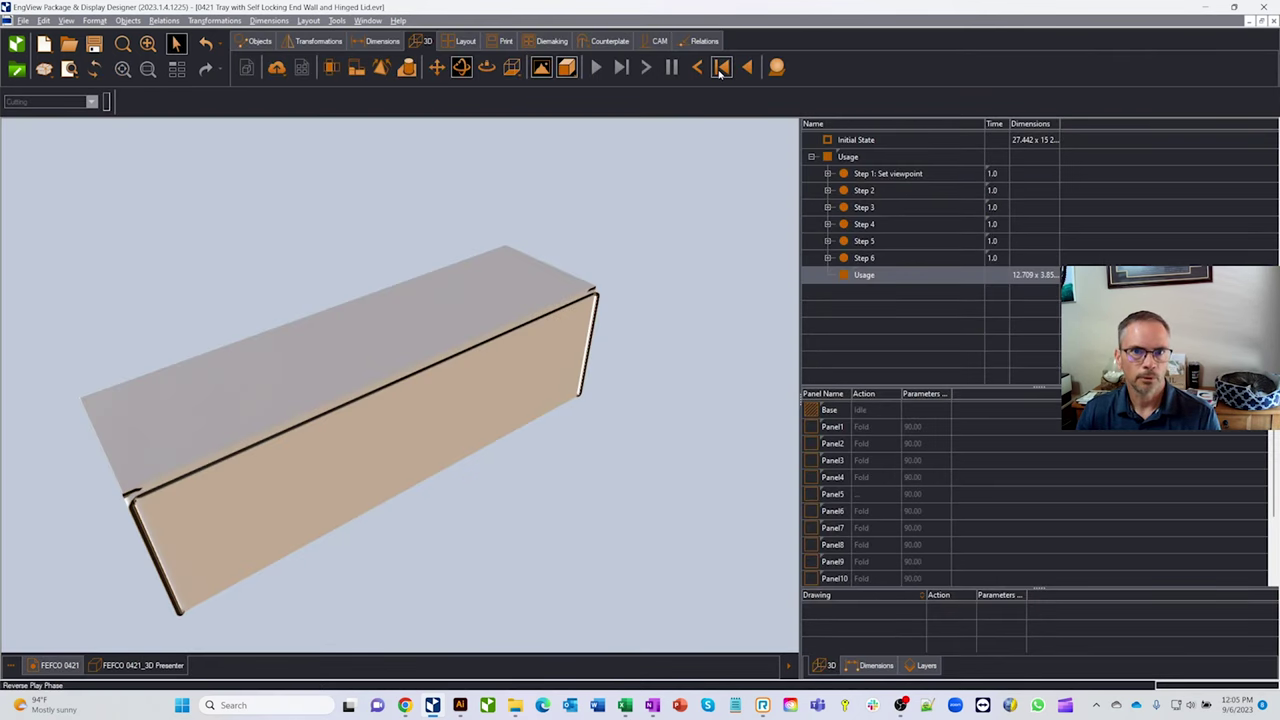
click(699, 67)
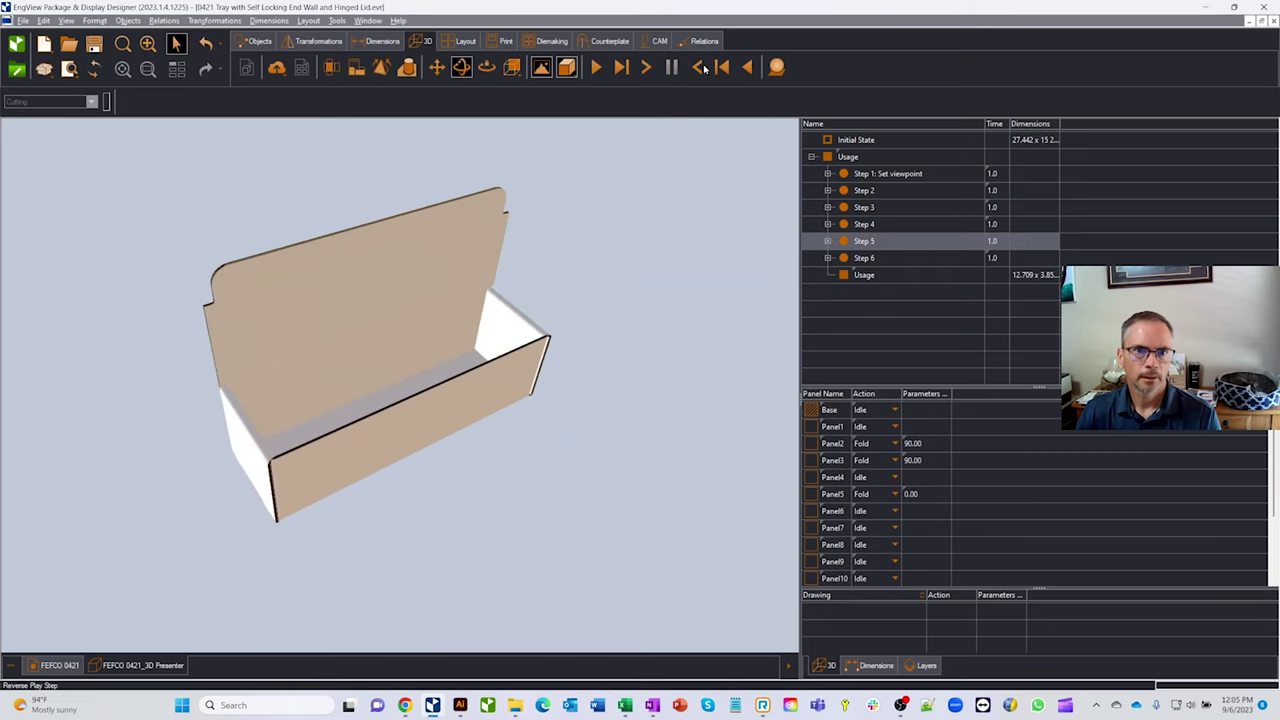
click(722, 67)
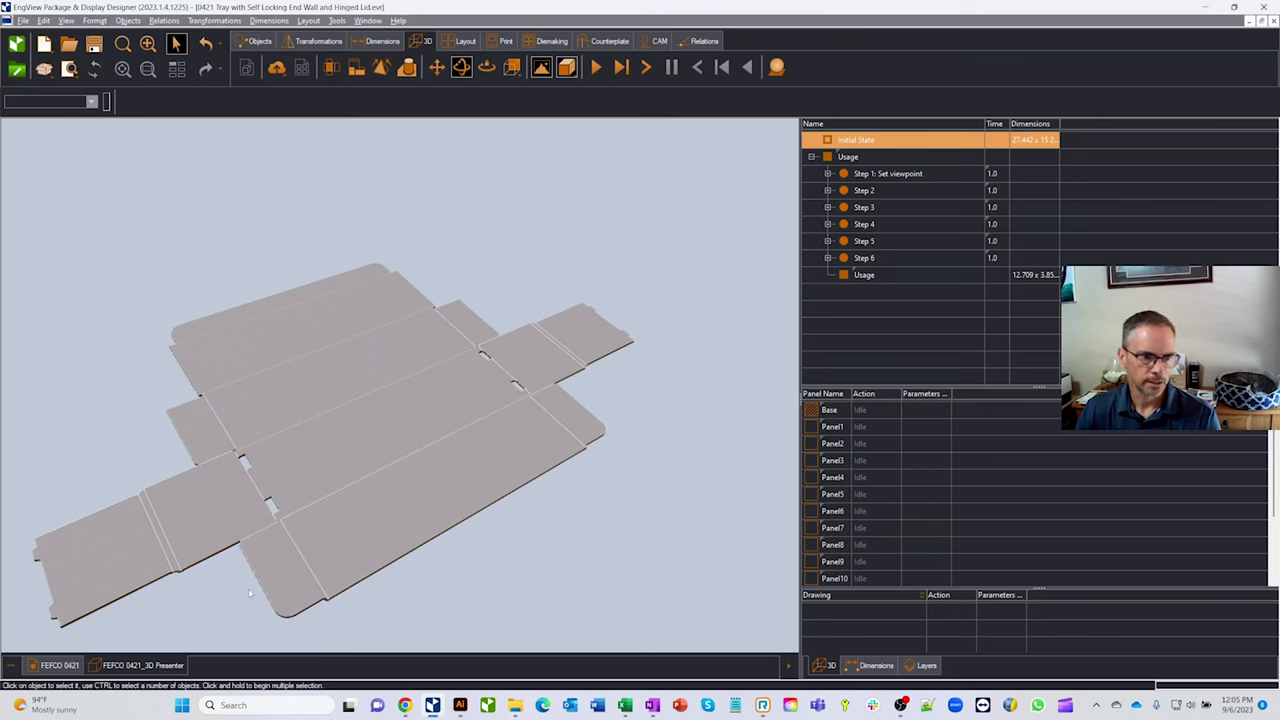
Step: In the flat drawing, draw a circle about 1.15 in diameter centred on the middle of the lid tuck flap's upper edge
click(57, 665)
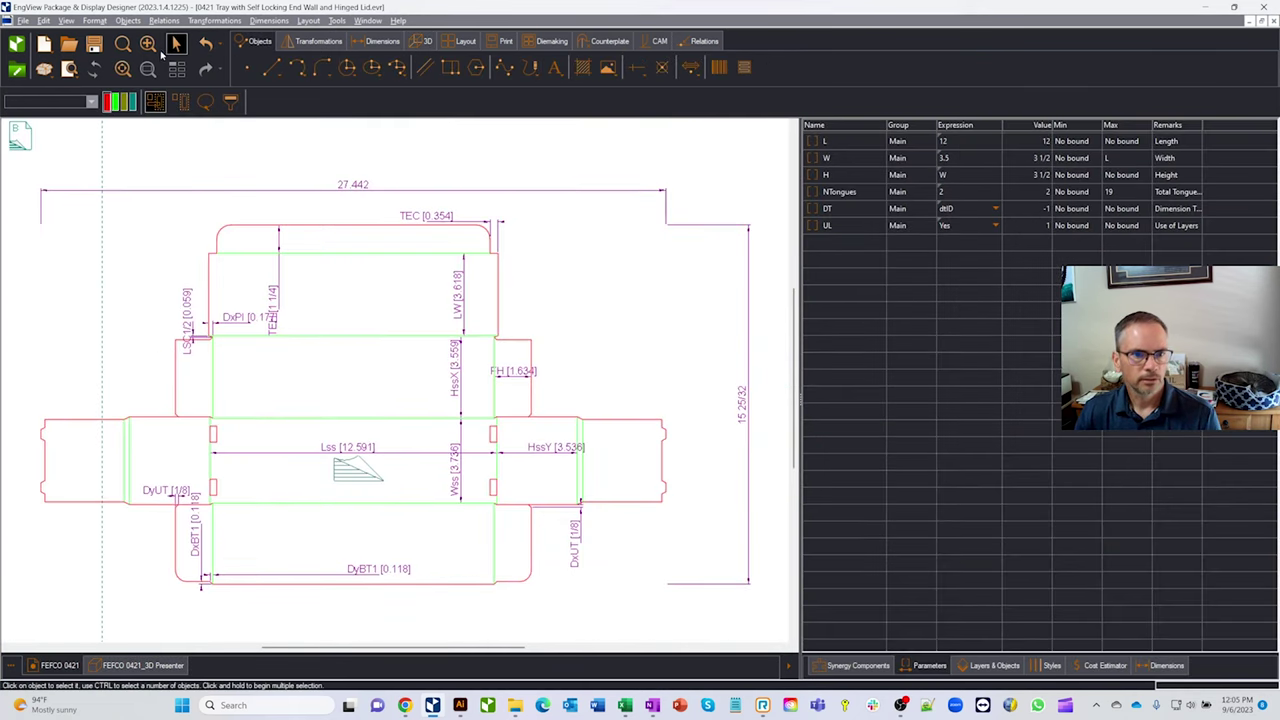
click(147, 43)
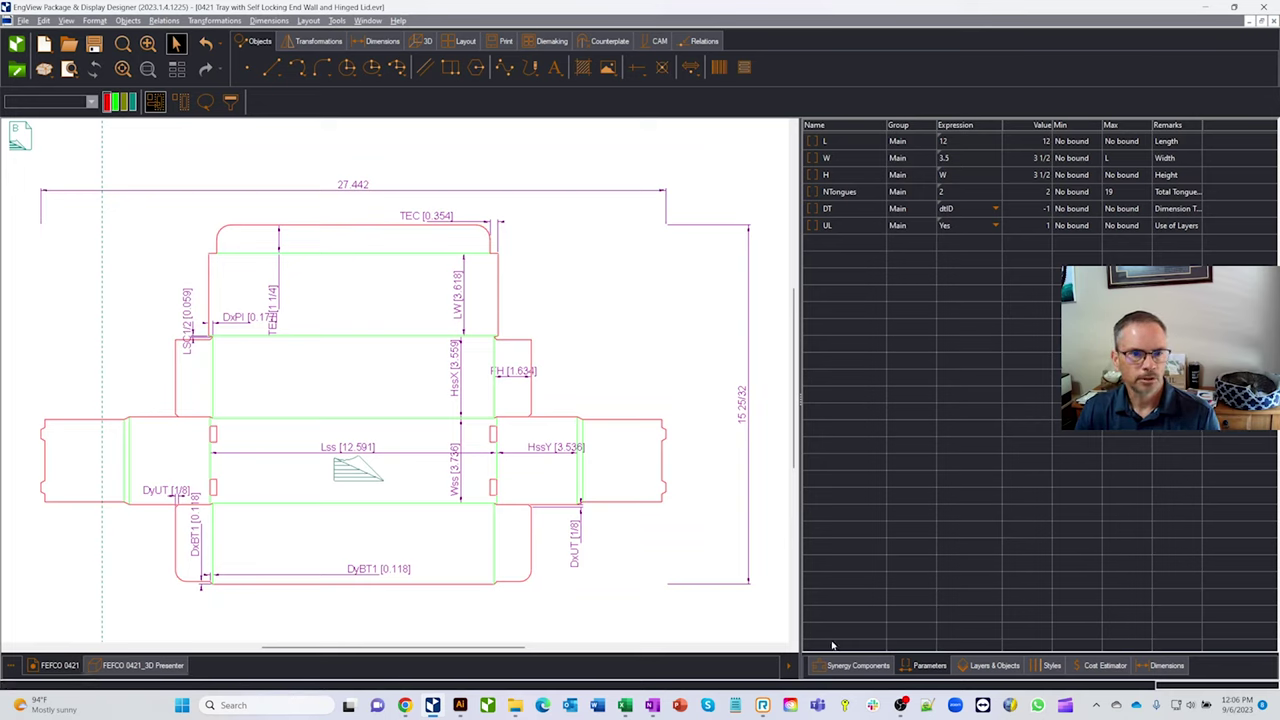
click(346, 68)
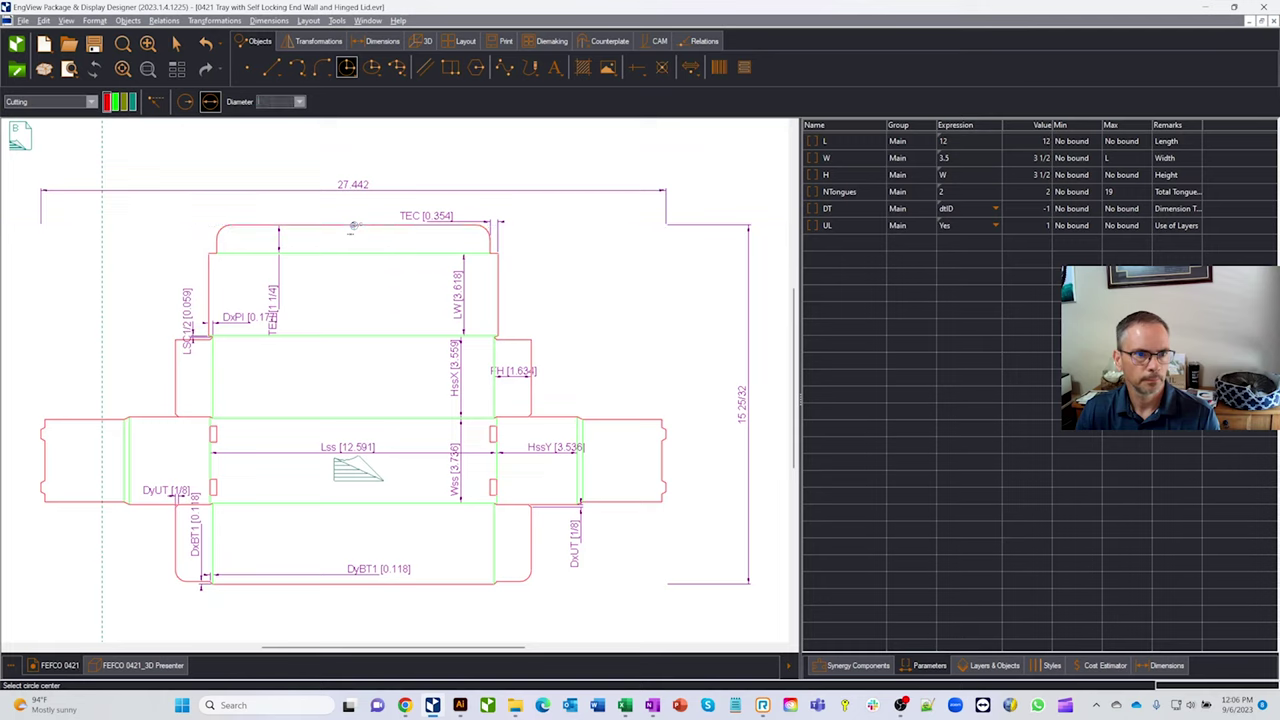
click(353, 226)
click(362, 233)
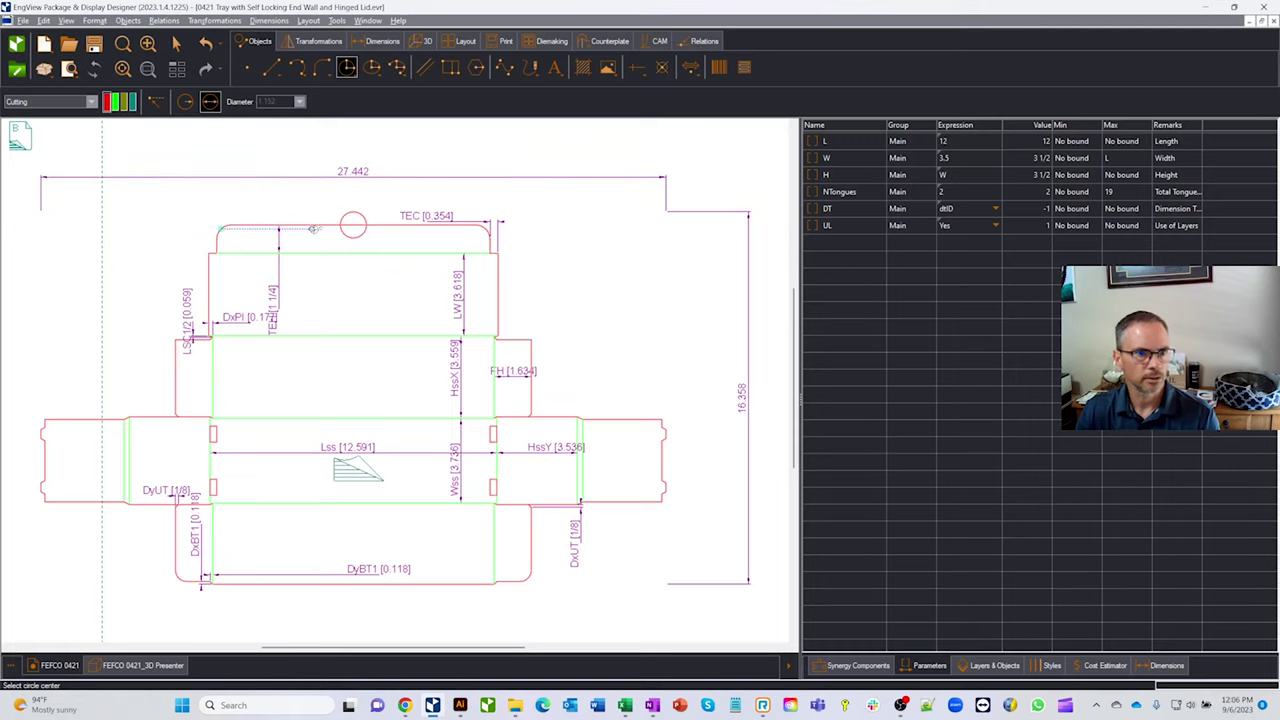
Step: Trim the circle's upper half and the edge segment inside it to leave a semicircular thumb notch in the tuck flap
scroll(353, 205, up, 3)
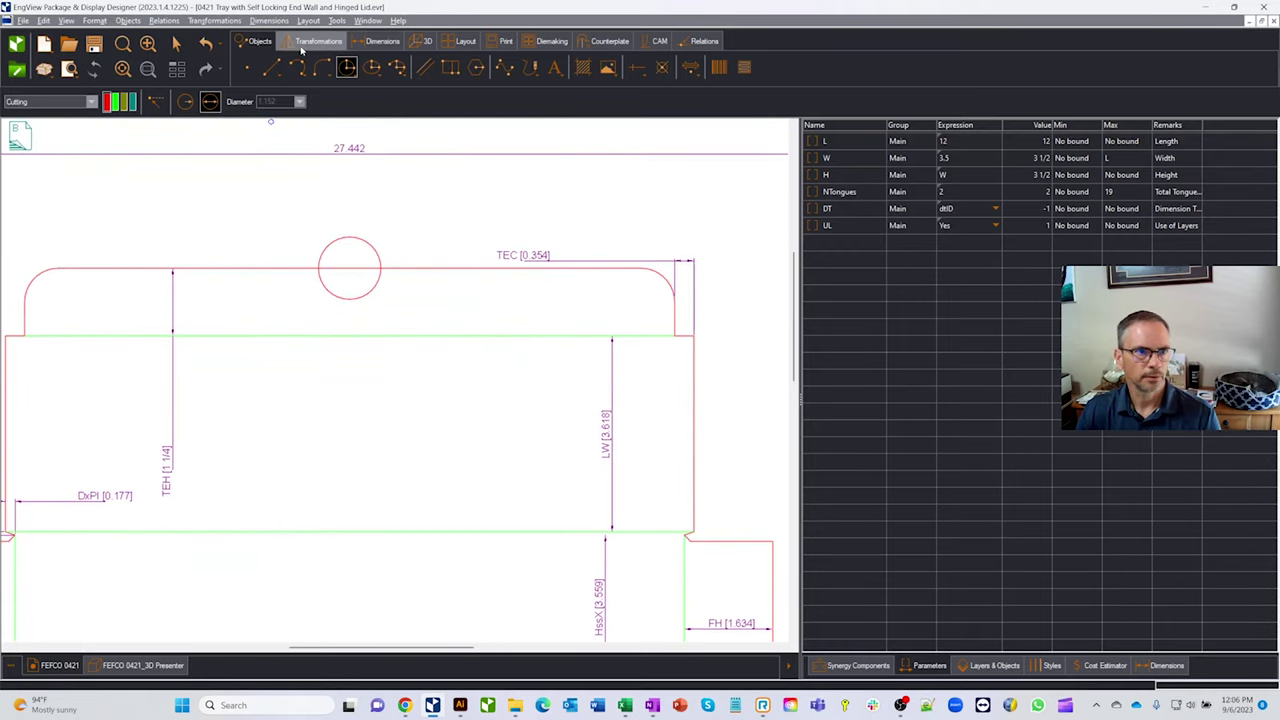
click(305, 42)
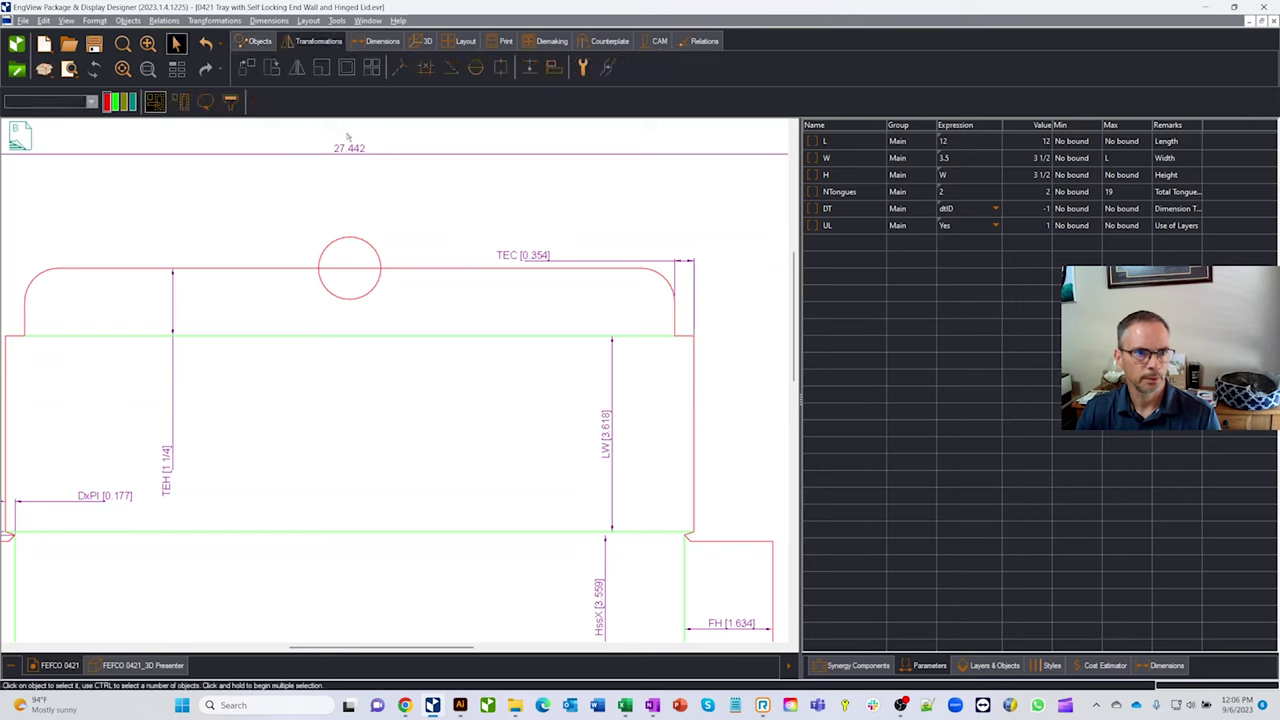
click(427, 70)
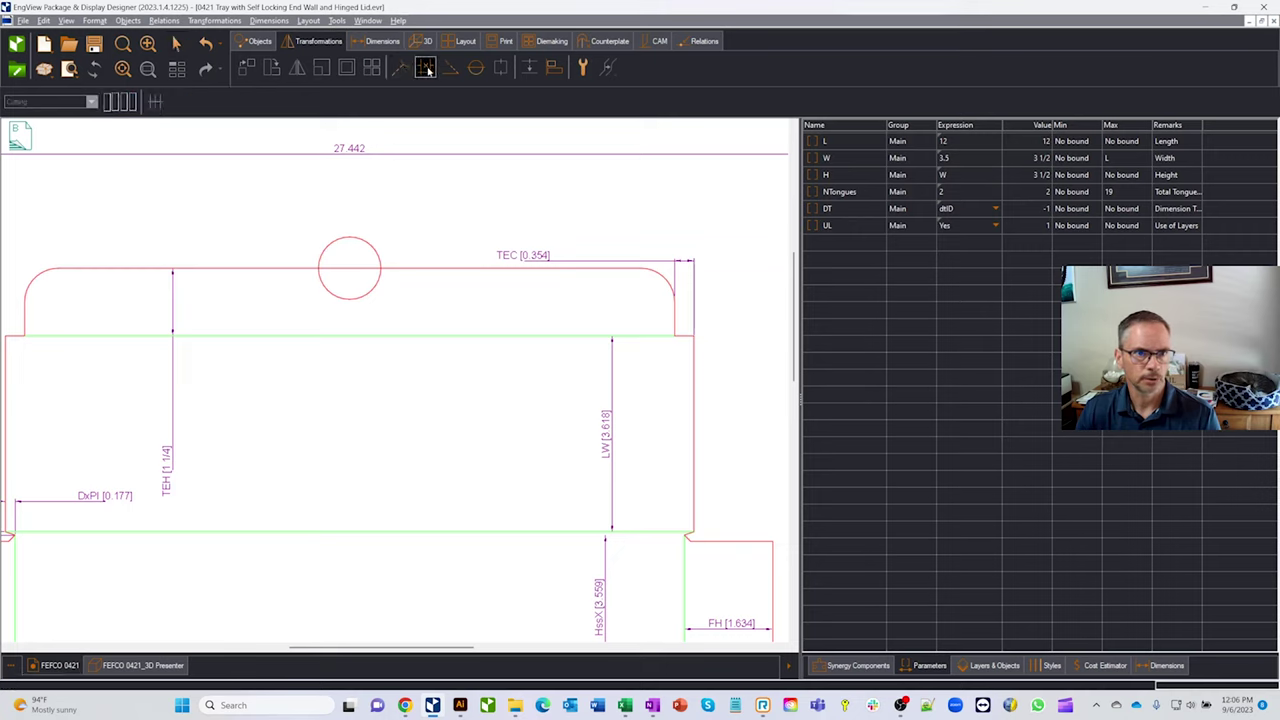
click(366, 245)
click(360, 263)
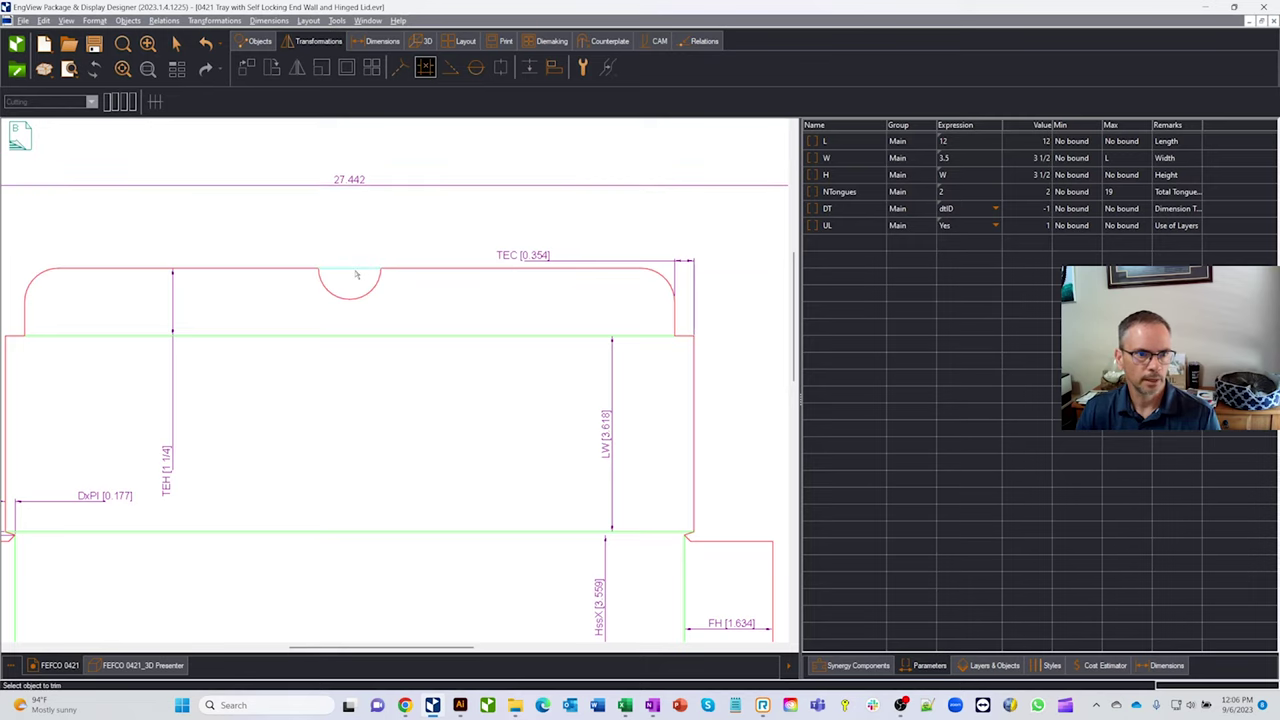
click(358, 268)
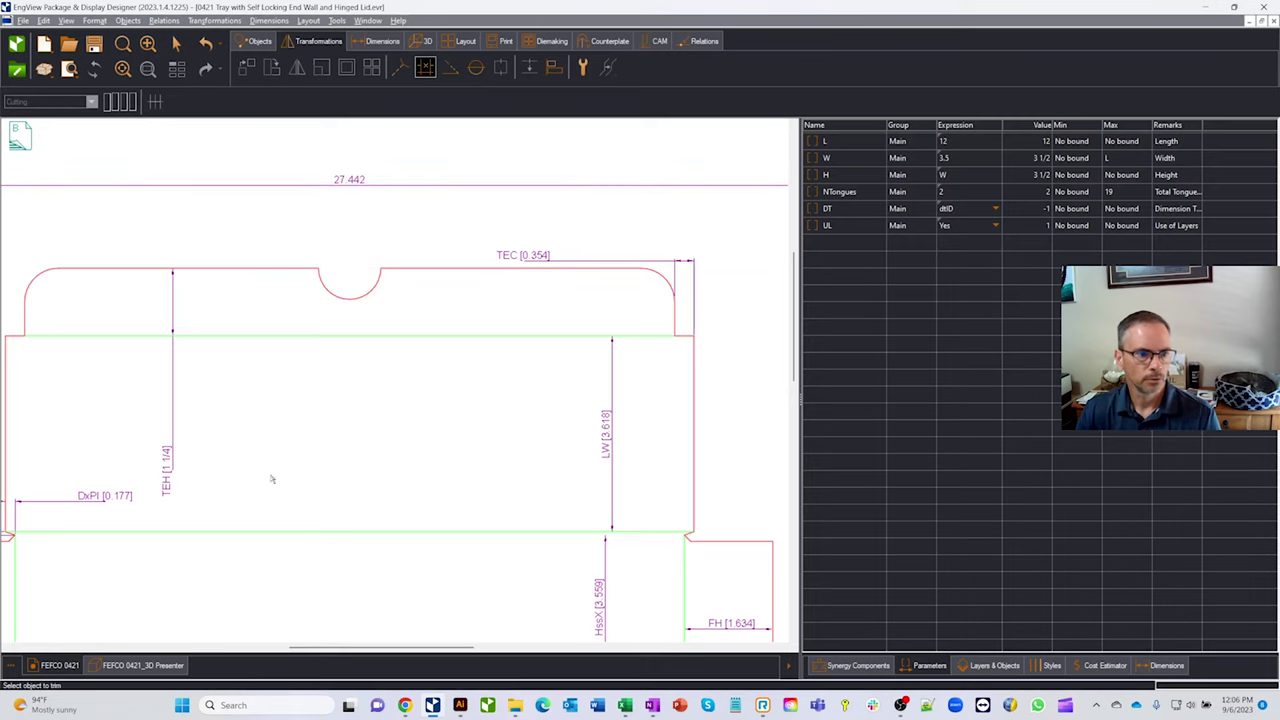
Step: Check the thumb notch on the unfolded tray in the 3D presentation, then return to the flat FEFCO 0421 drawing
click(163, 663)
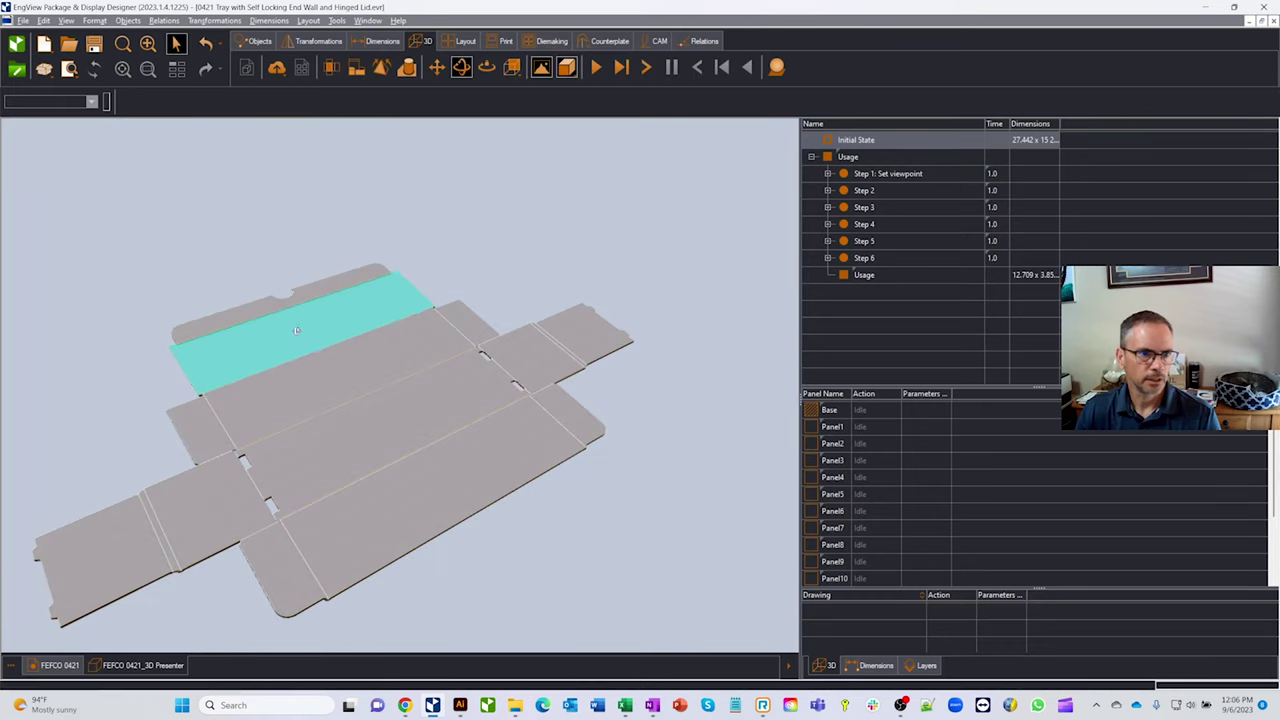
drag(296, 330, 271, 290)
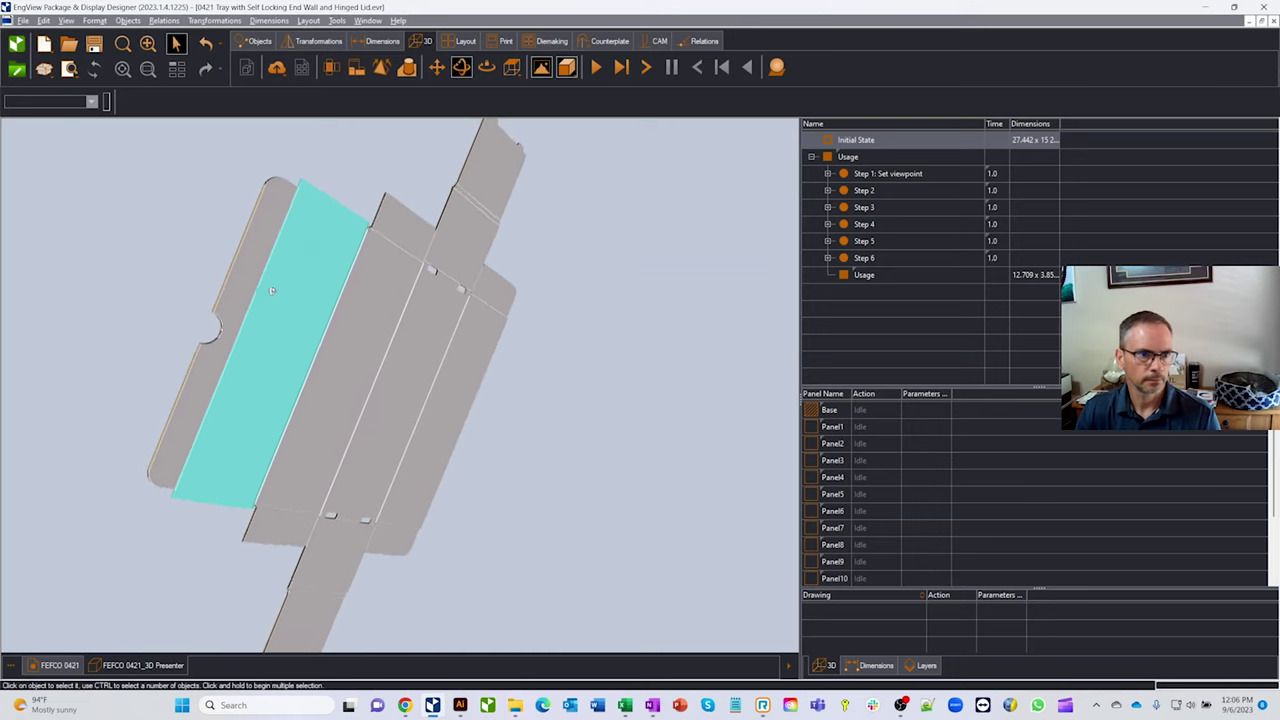
click(47, 666)
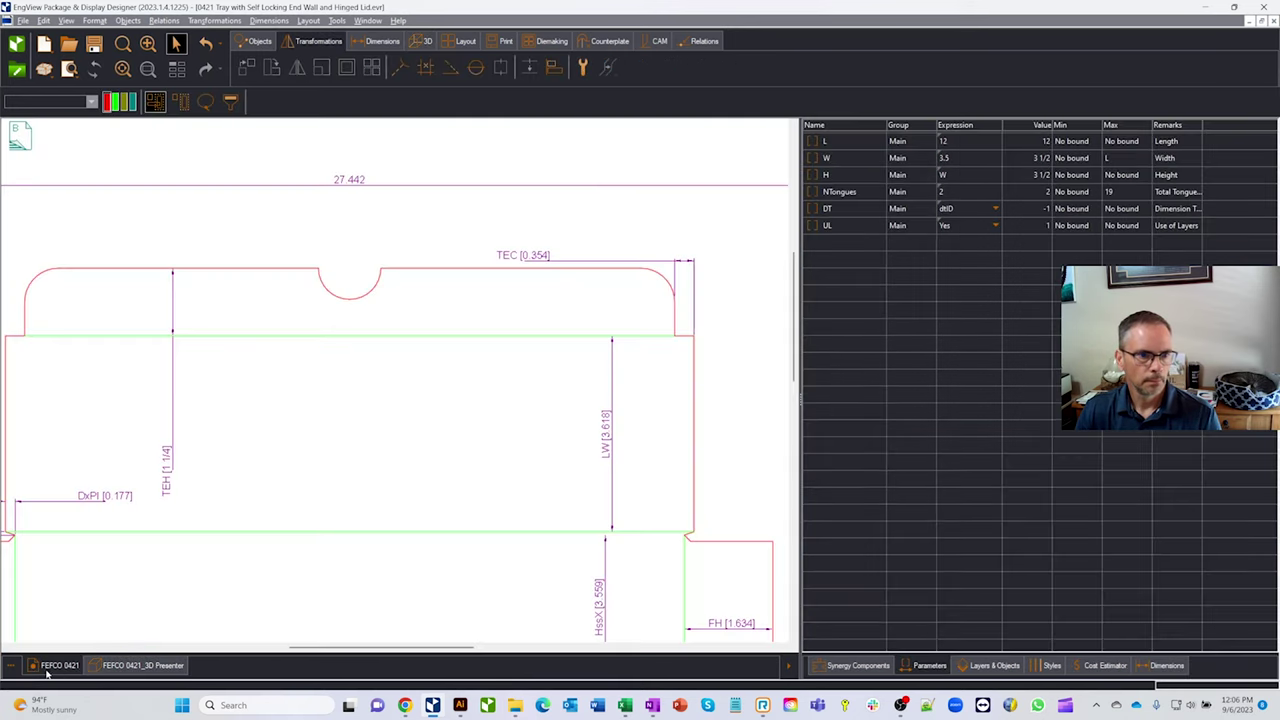
Step: Set the tray's width parameter W to 3 to test how the manually drawn thumb notch responds to resizing
double_click(966, 141)
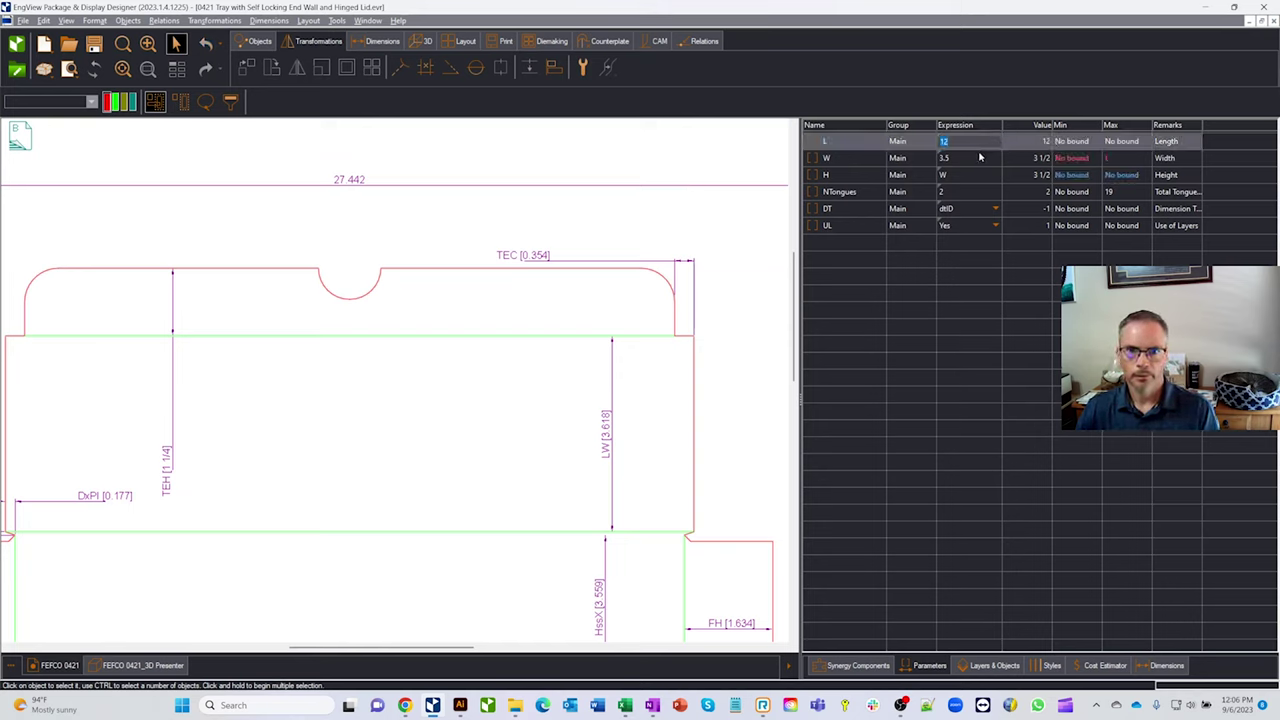
double_click(978, 157)
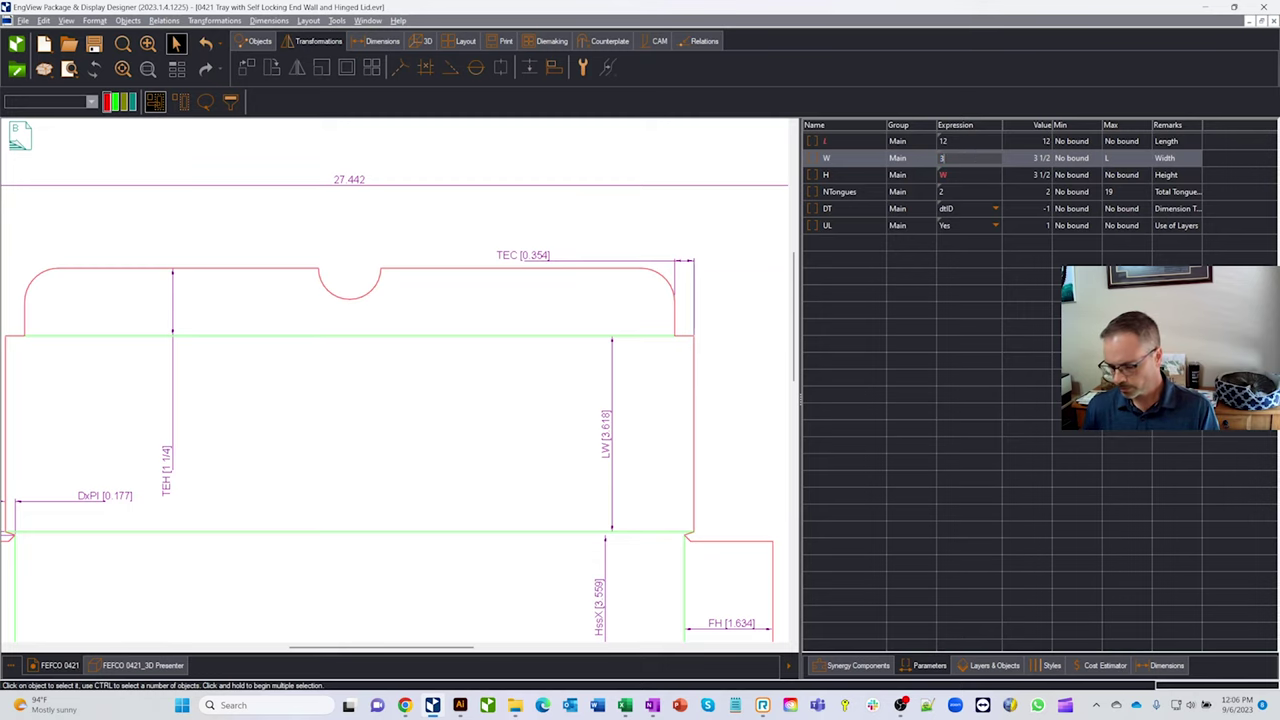
text(3)
key(Return)
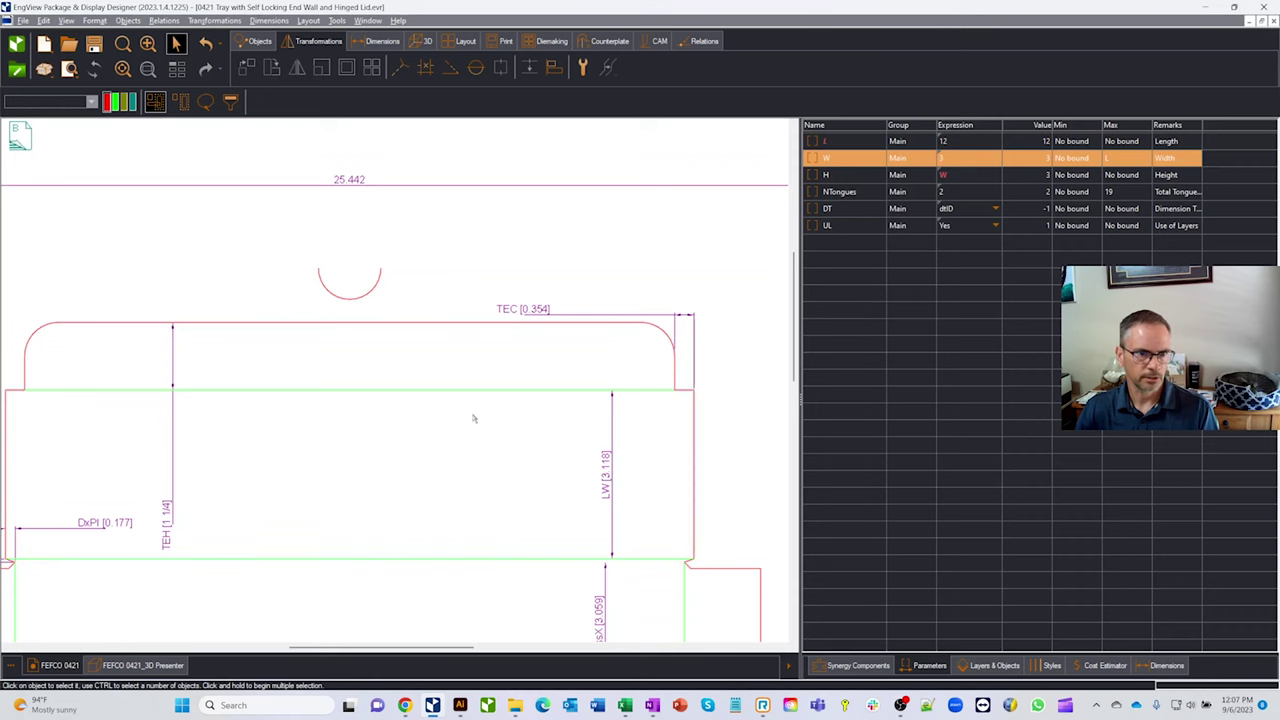
Step: Delete the detached semicircular arc above the tuck flap and set the width parameter W to 3.5
click(372, 289)
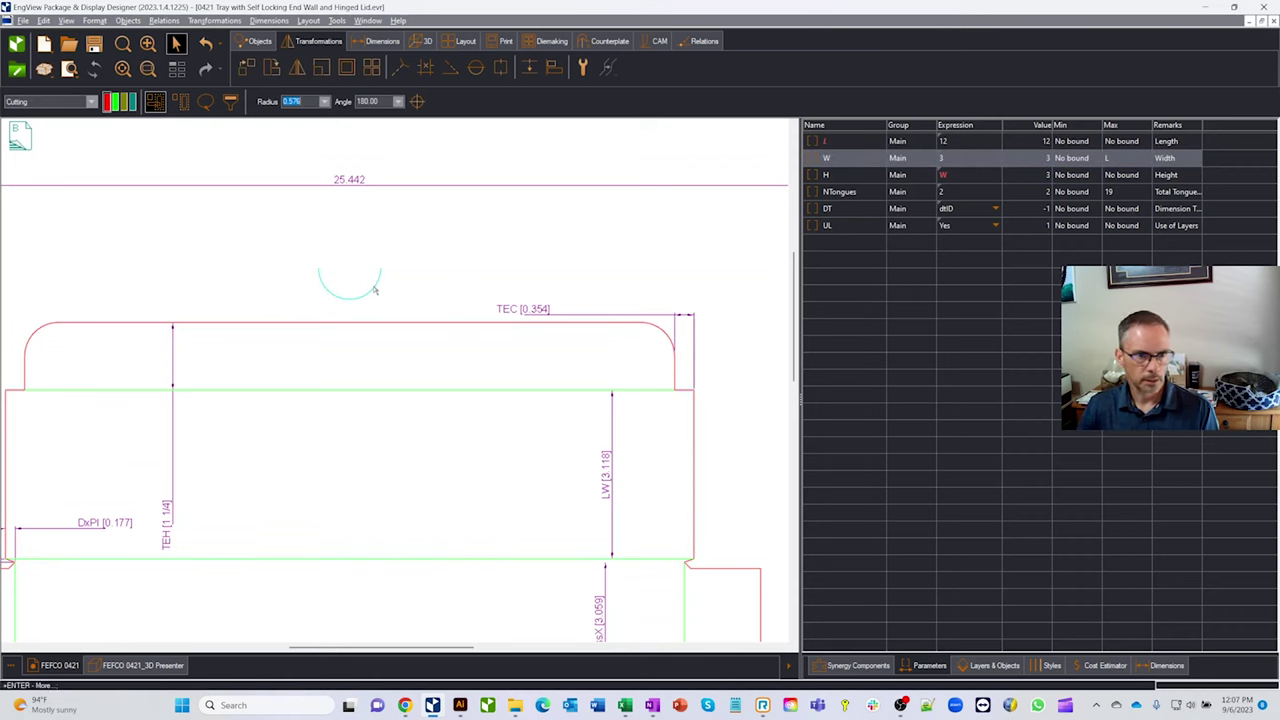
key(Delete)
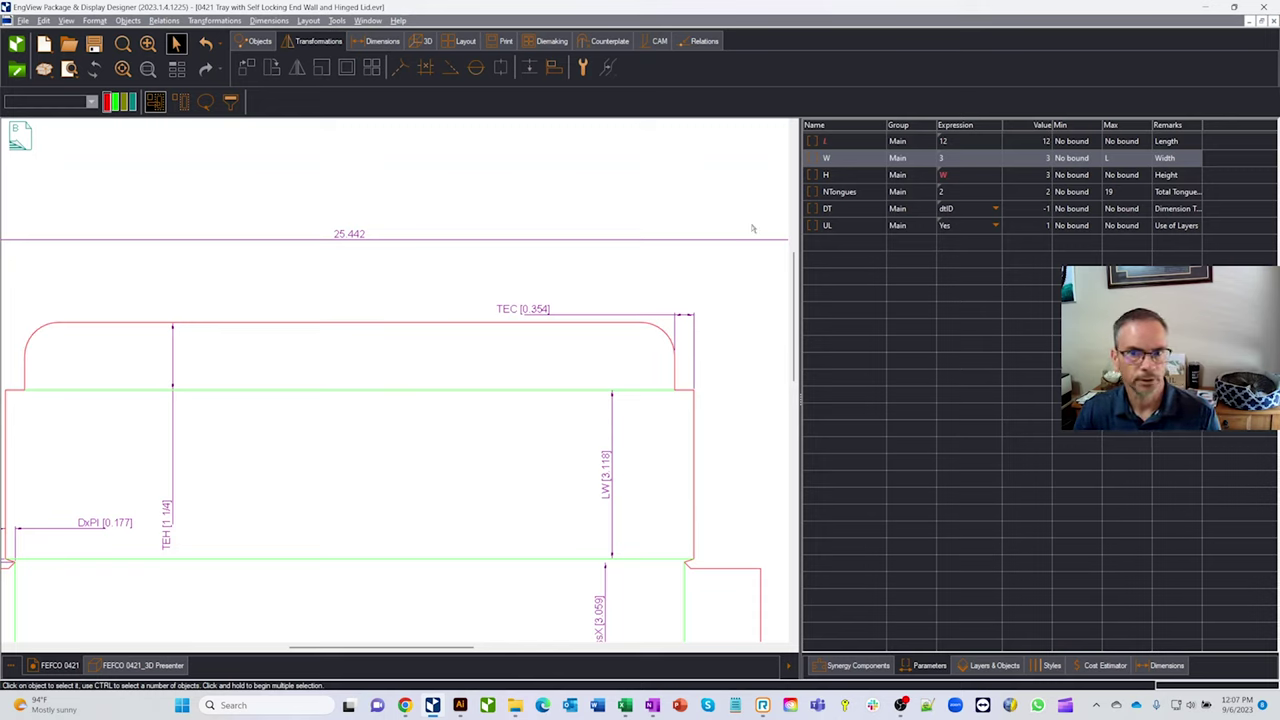
click(969, 158)
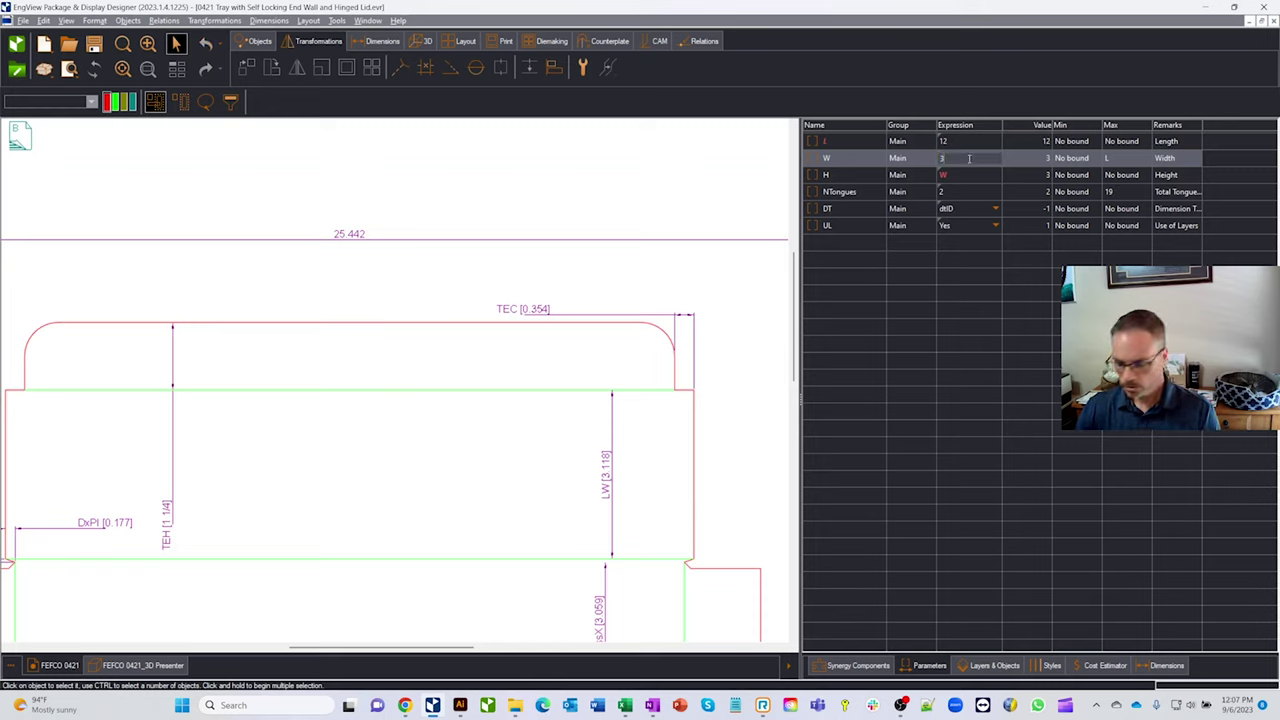
key(Return)
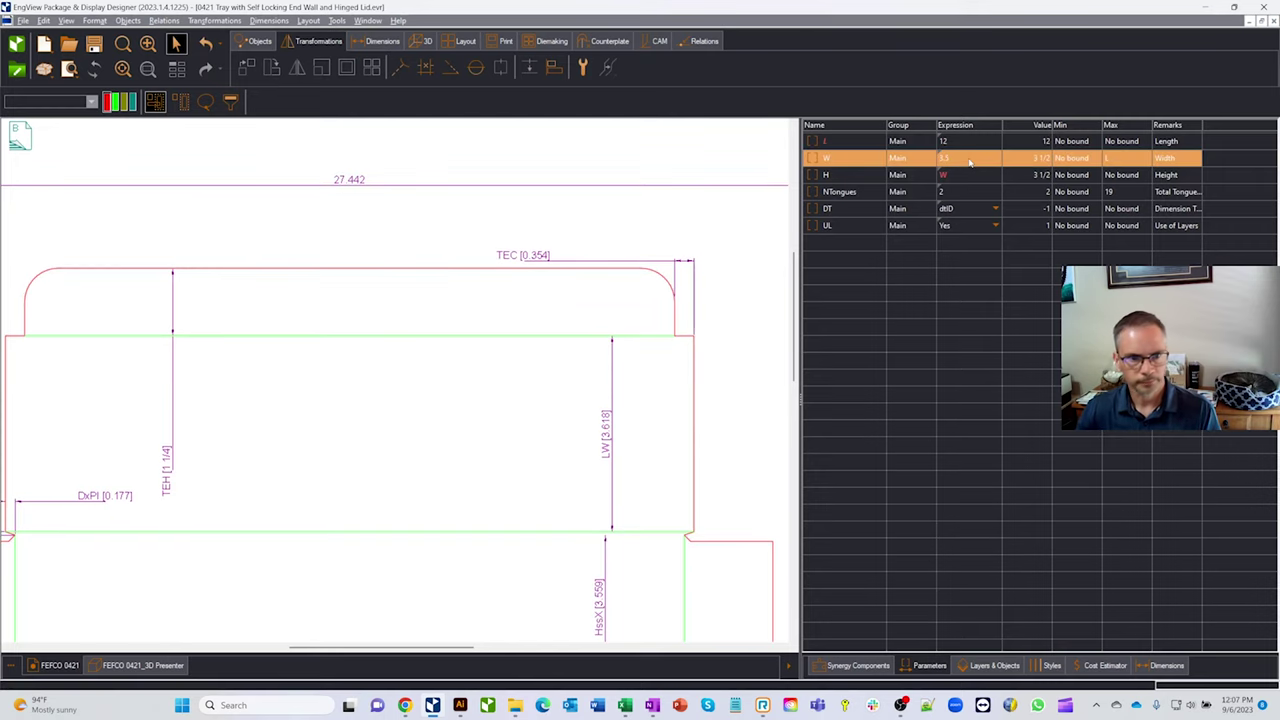
Step: Open the 02 Thumbs and Arcs collection under the individual 10 Cuts in the Synergy Components library
click(856, 665)
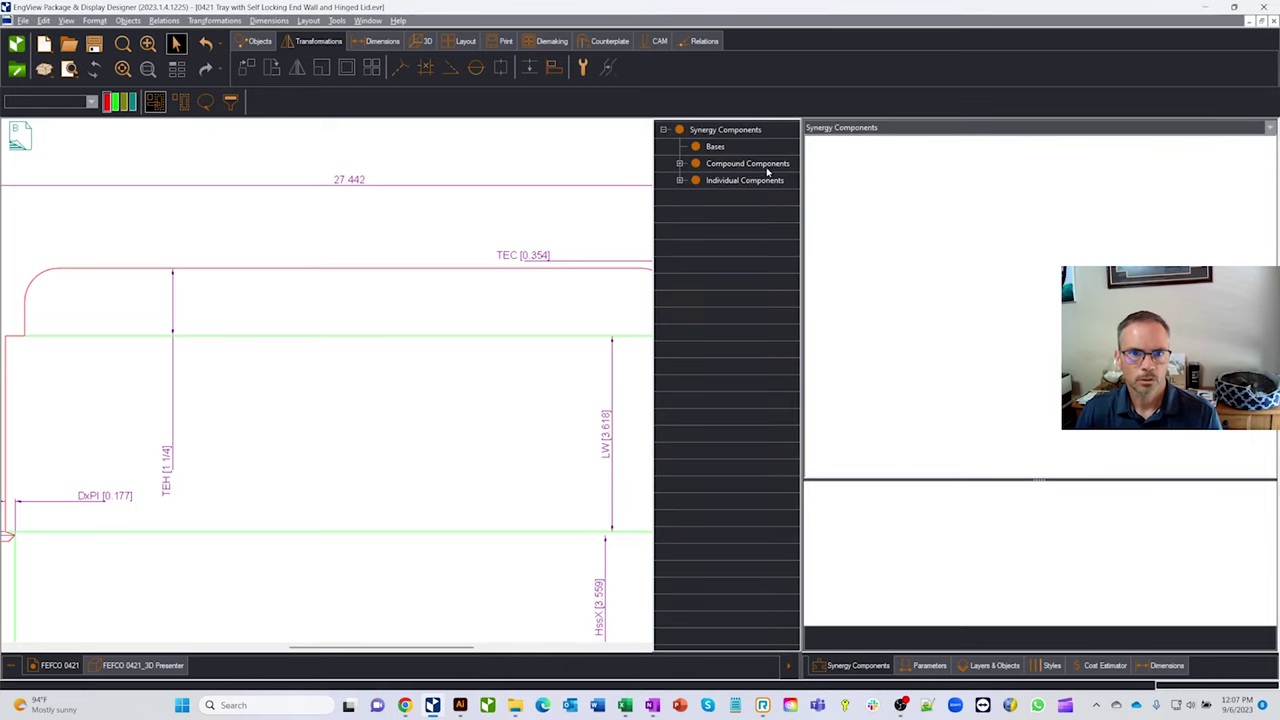
click(680, 181)
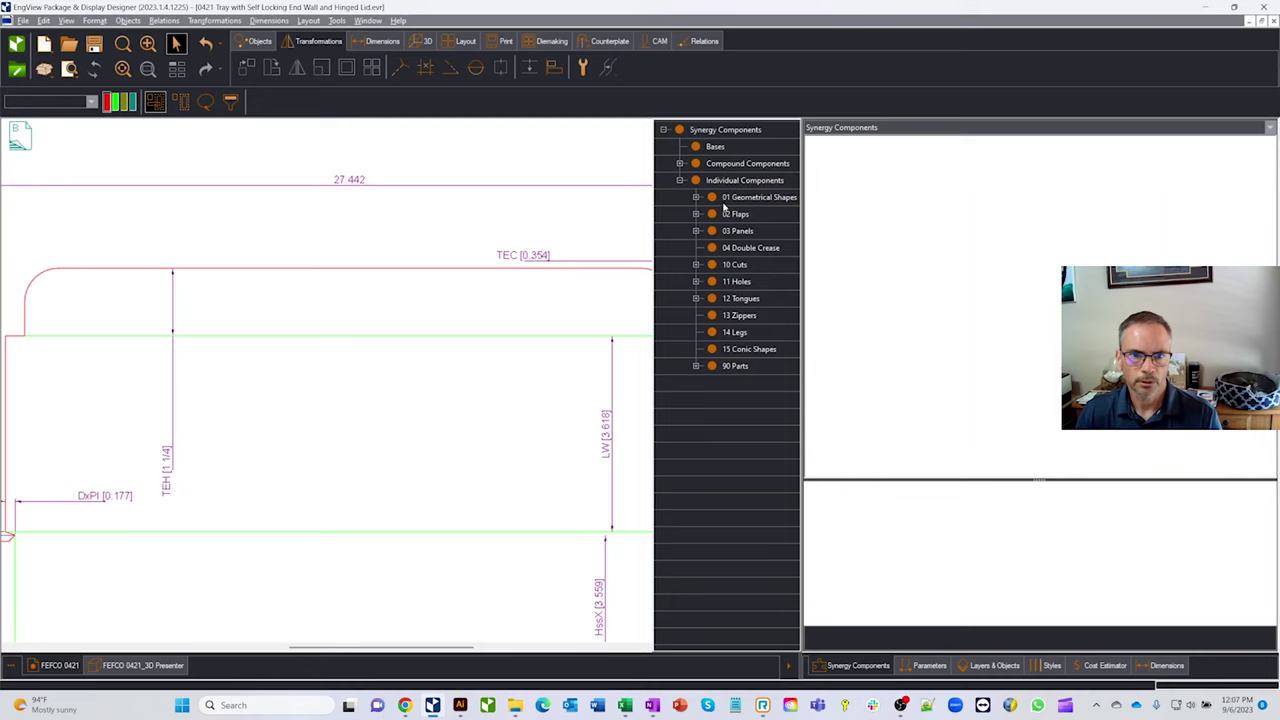
click(697, 265)
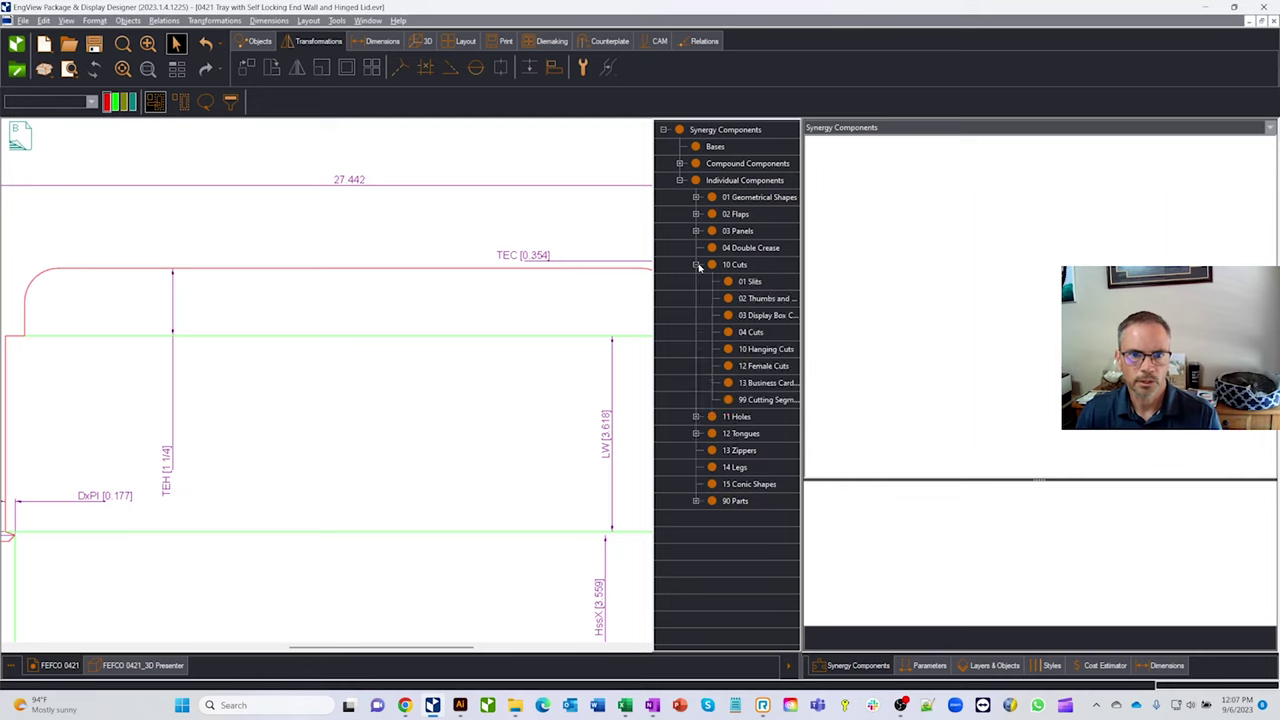
click(762, 299)
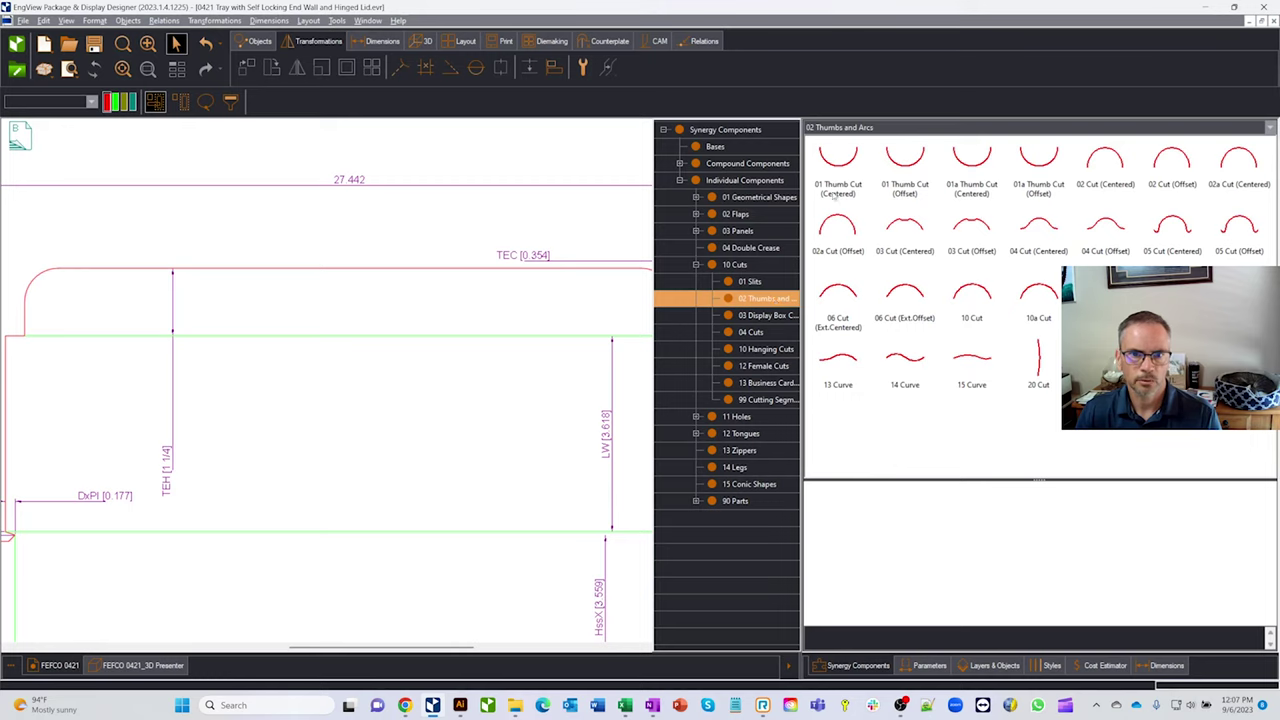
Step: Insert one 01 Thumb Cut (Centered) component with a TCR radius of 1/2 along the lid tuck flap's upper edge
click(836, 190)
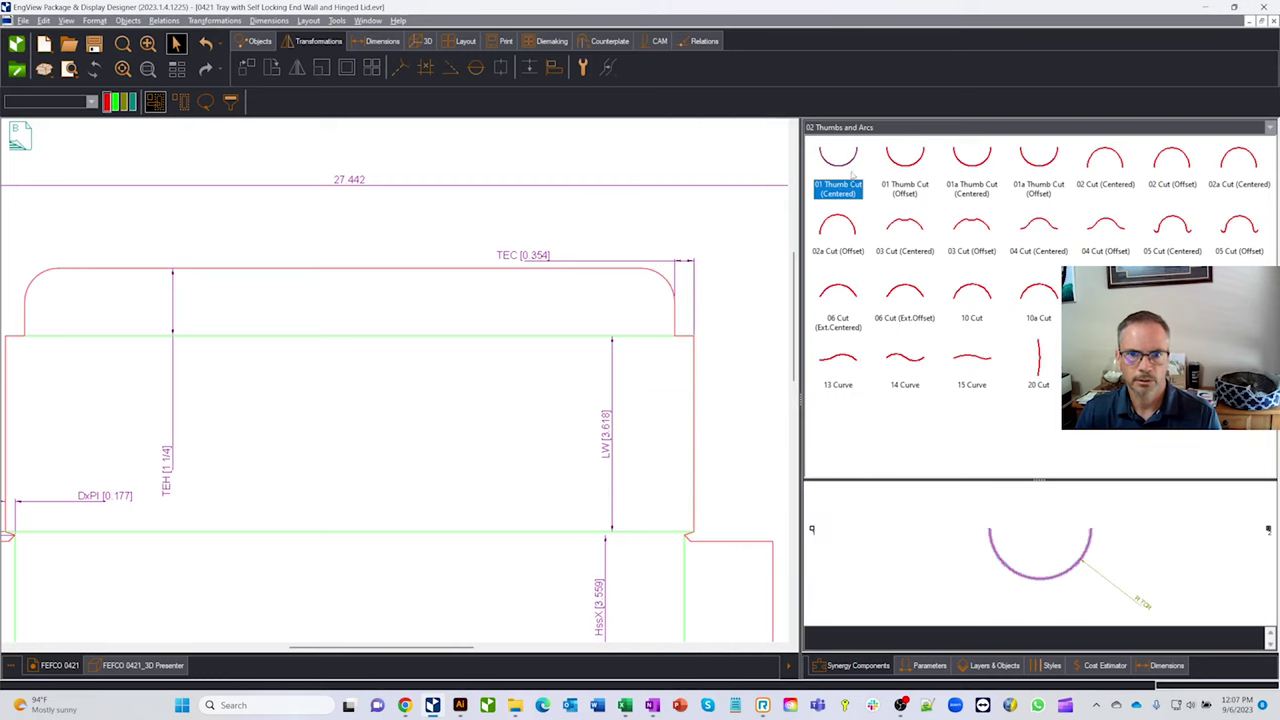
double_click(851, 175)
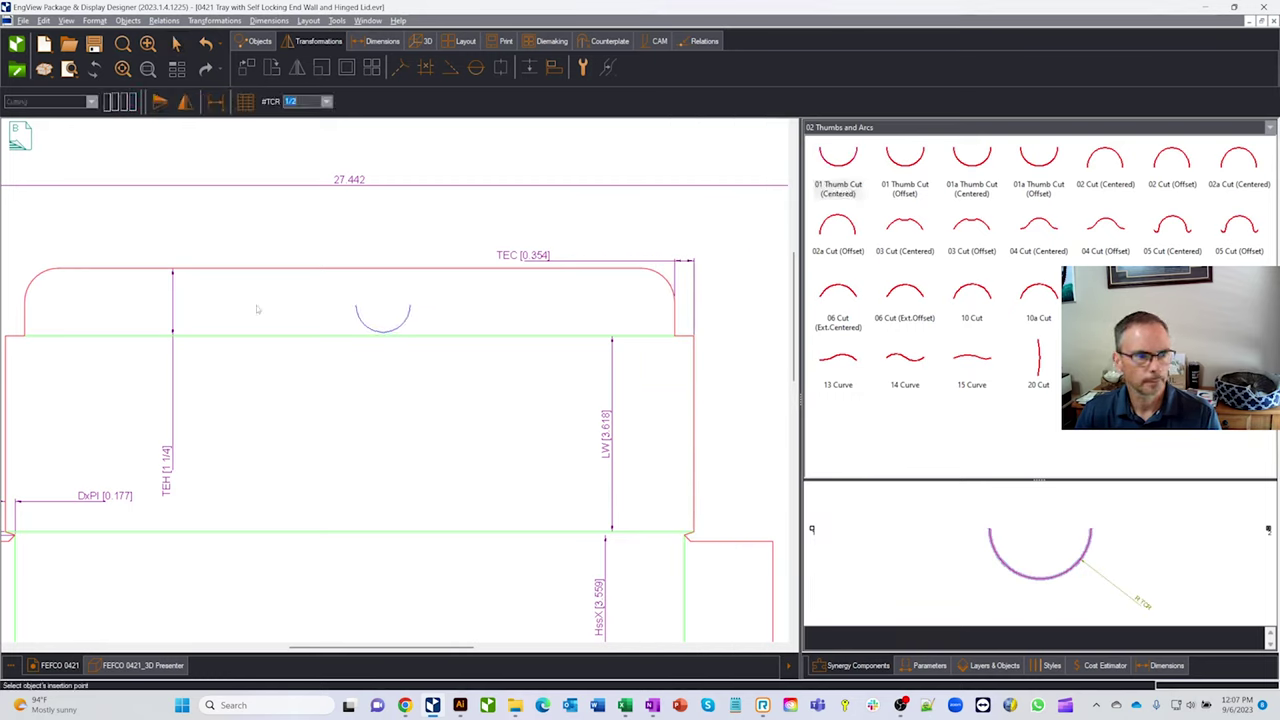
click(70, 270)
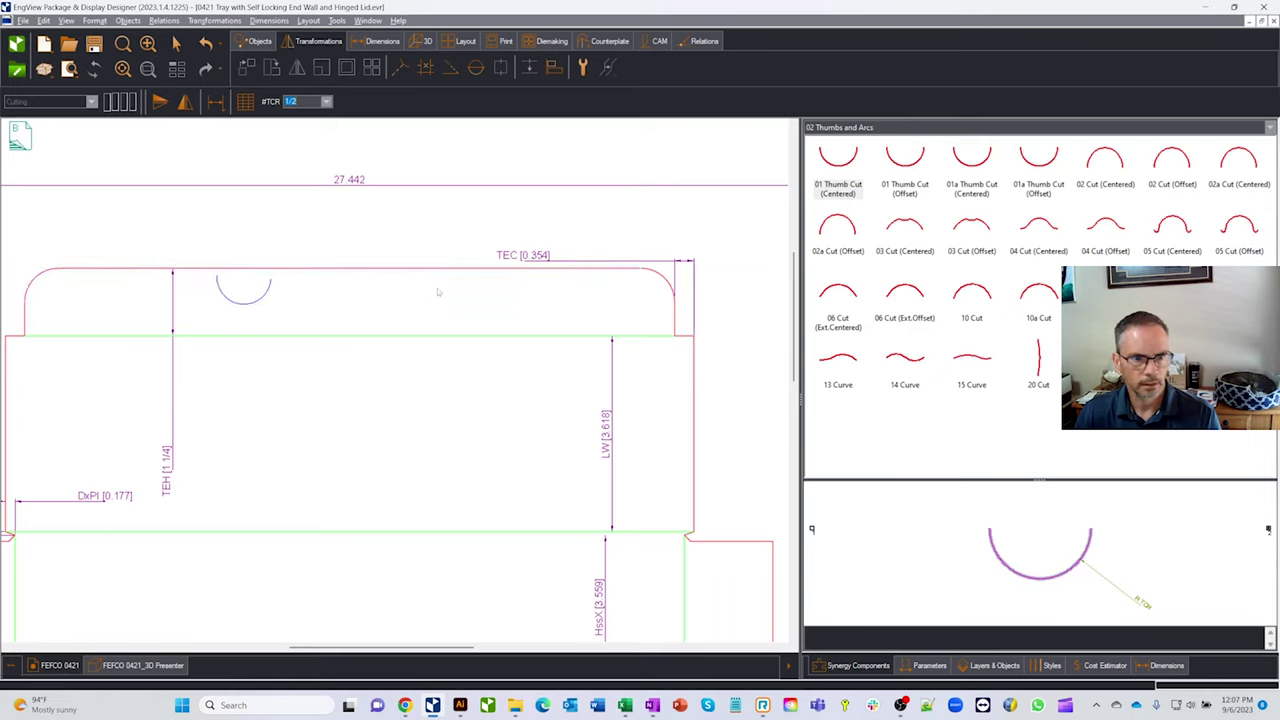
click(642, 282)
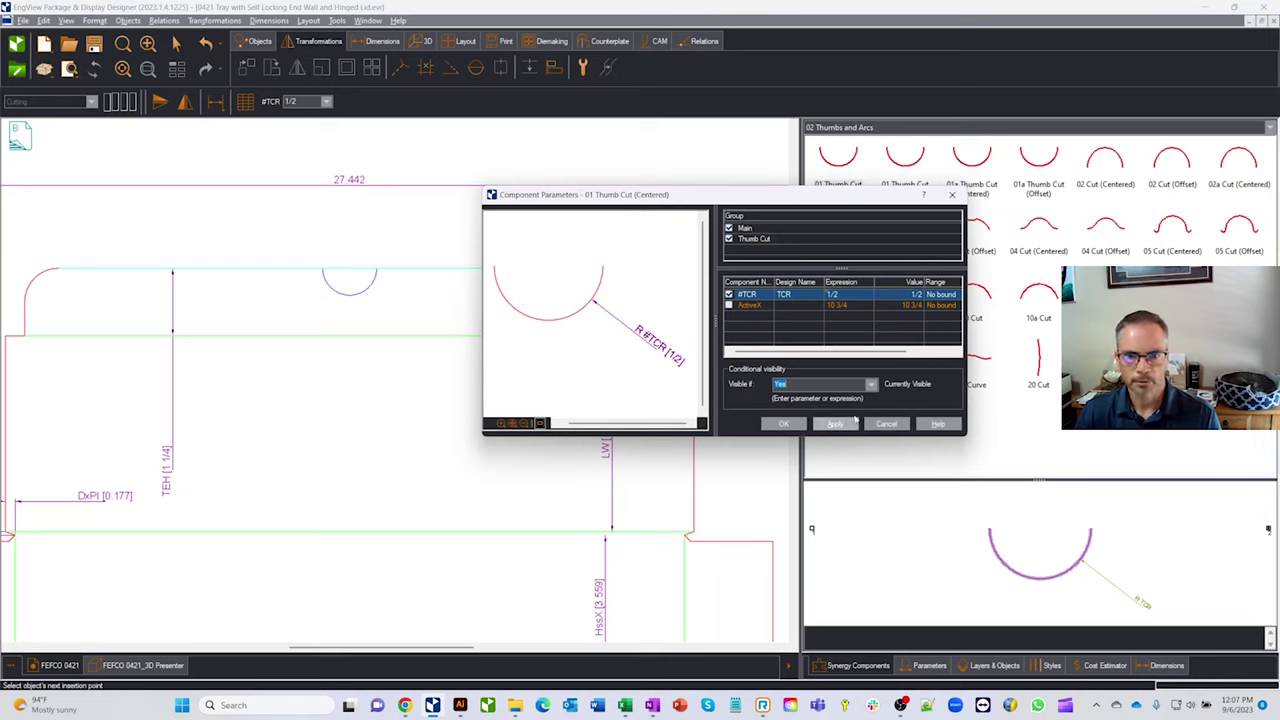
click(785, 424)
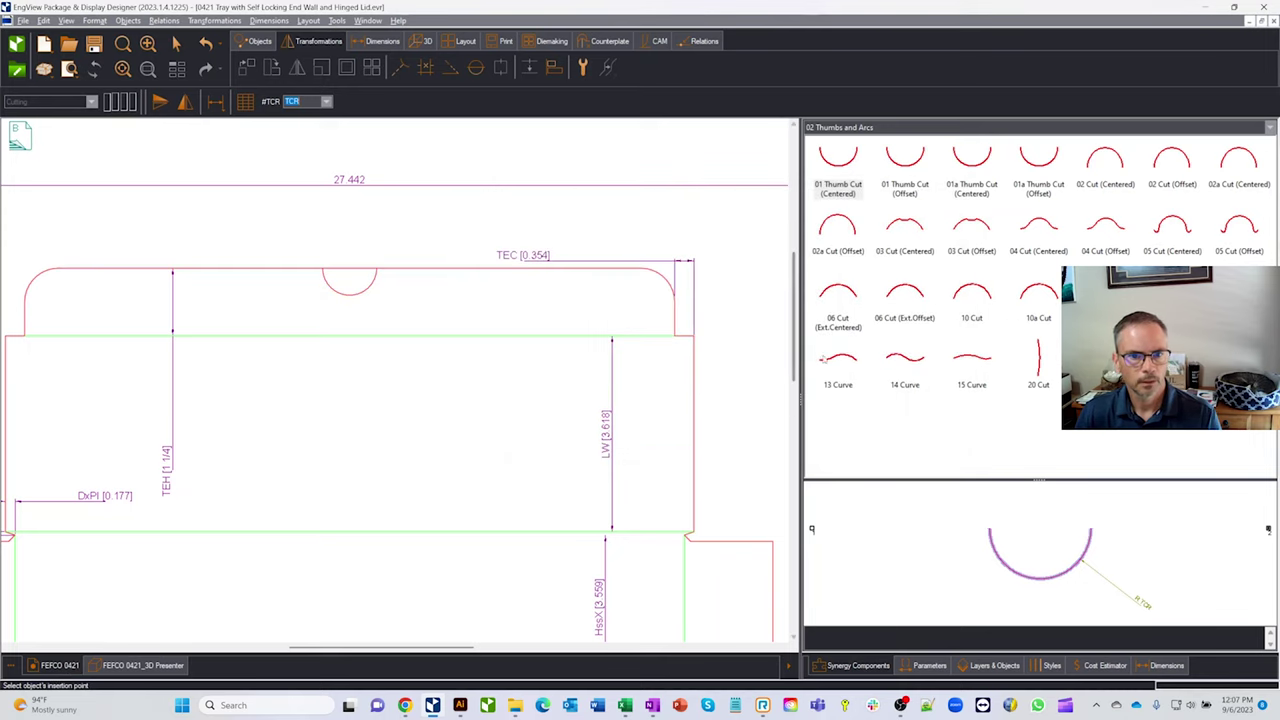
click(912, 666)
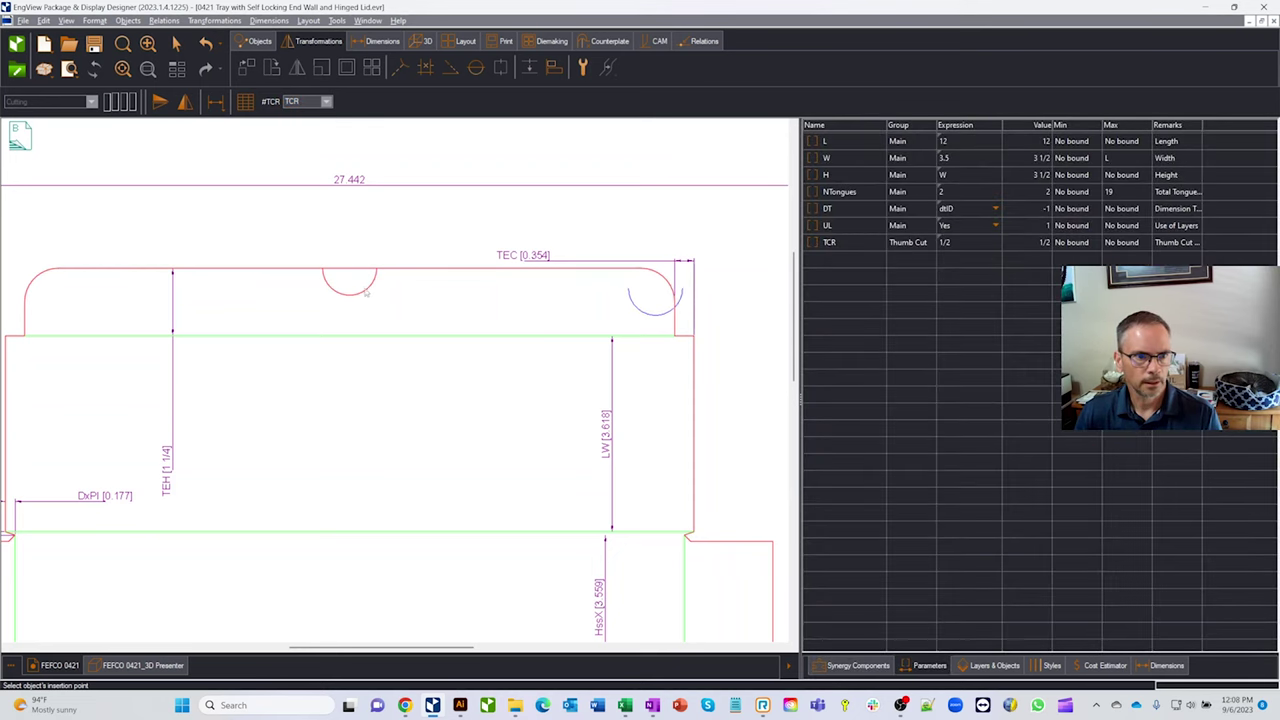
key(Escape)
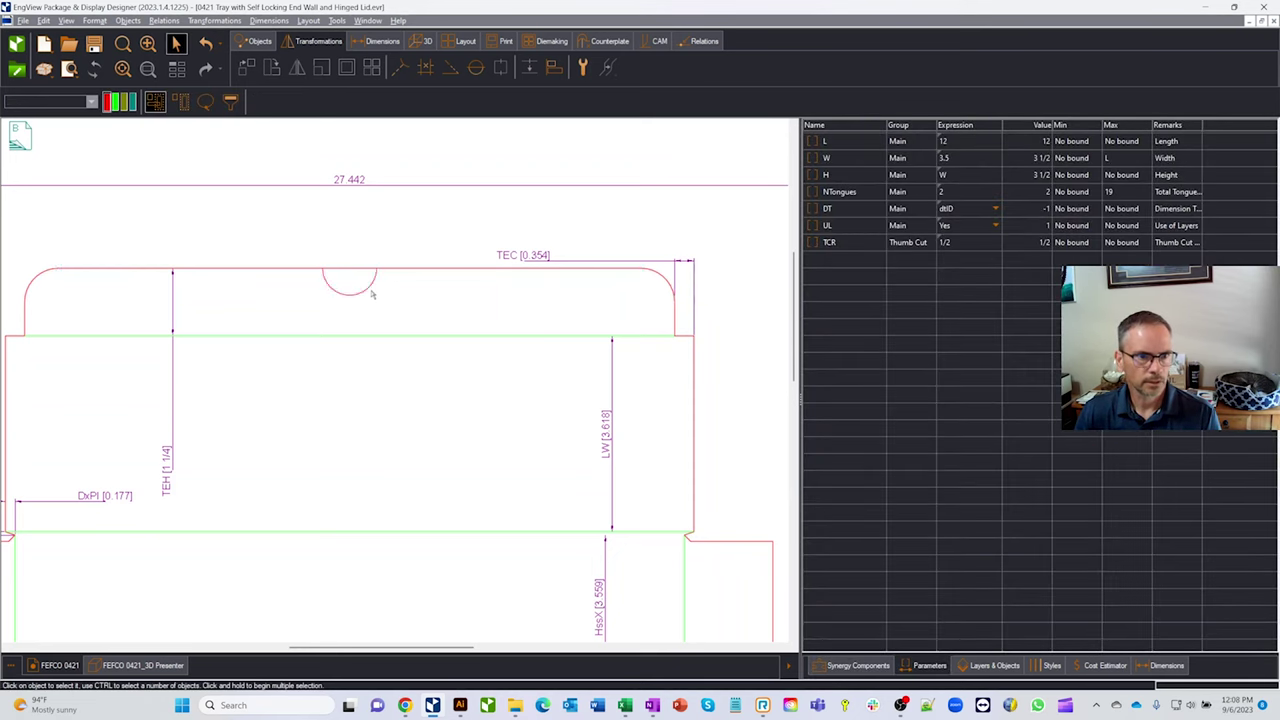
Step: Trim the tuck flap's upper edge segment inside the inserted thumb cut to open the notch
click(370, 291)
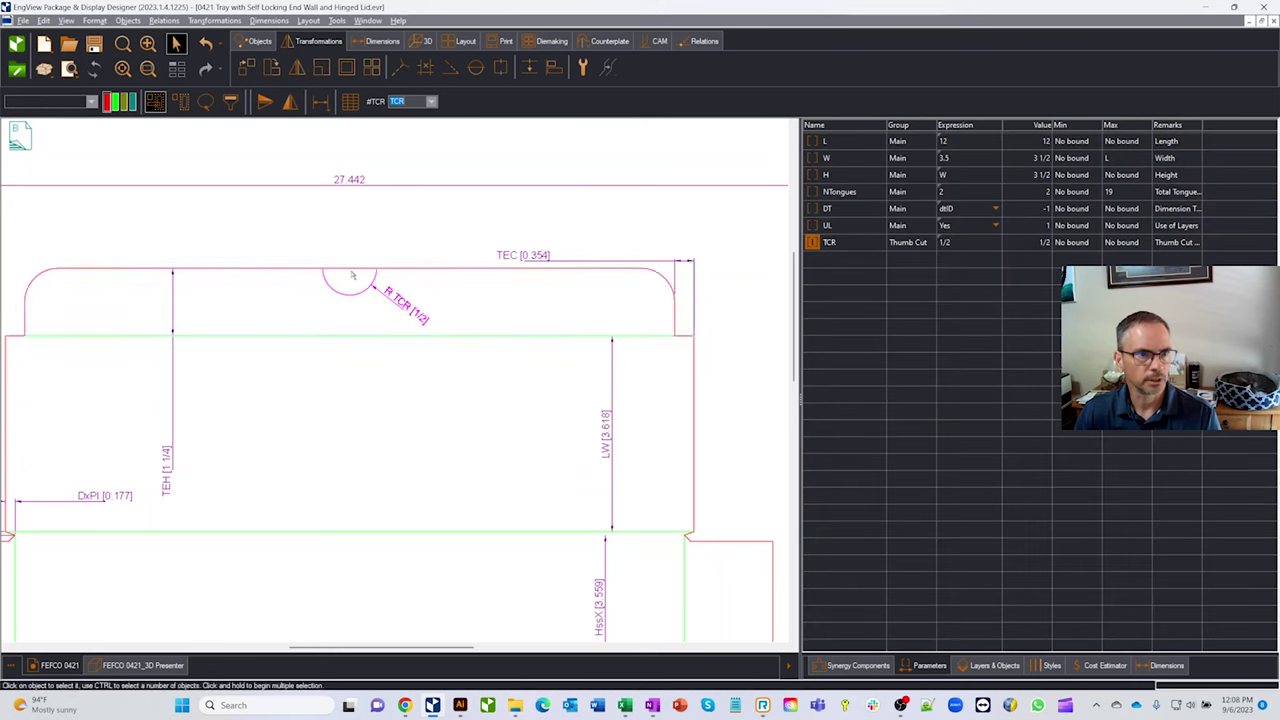
click(425, 67)
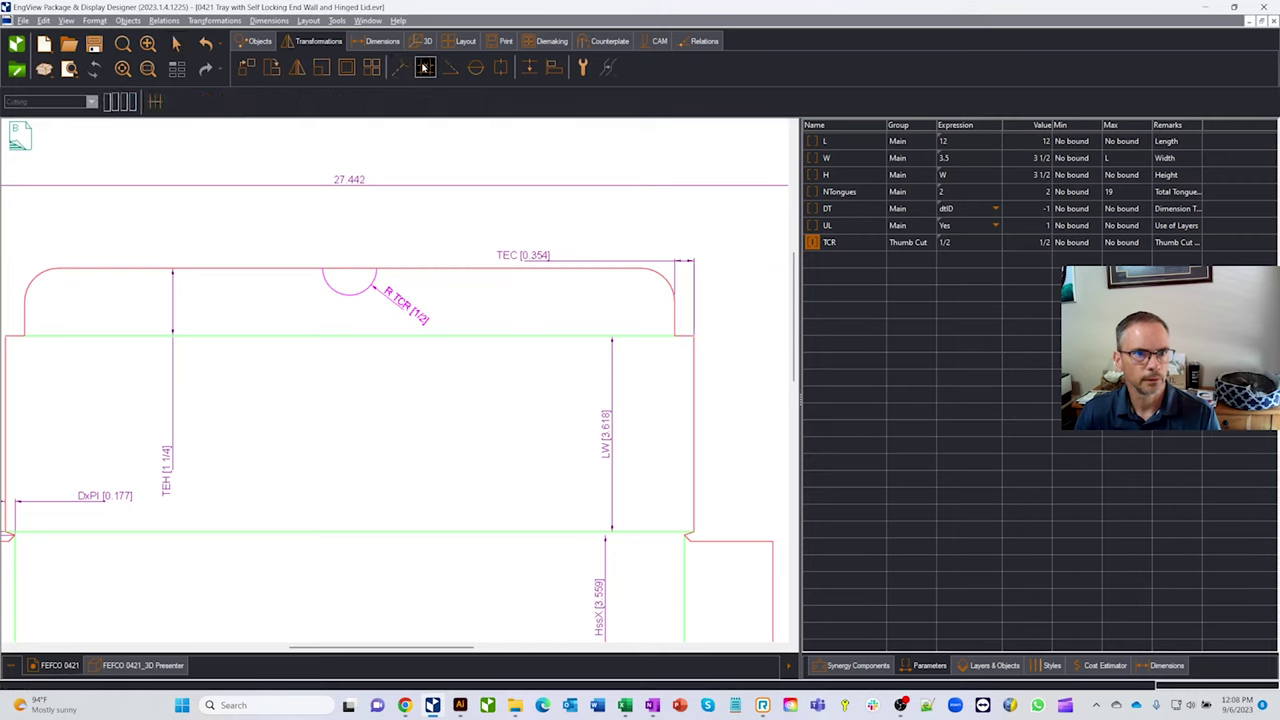
click(351, 268)
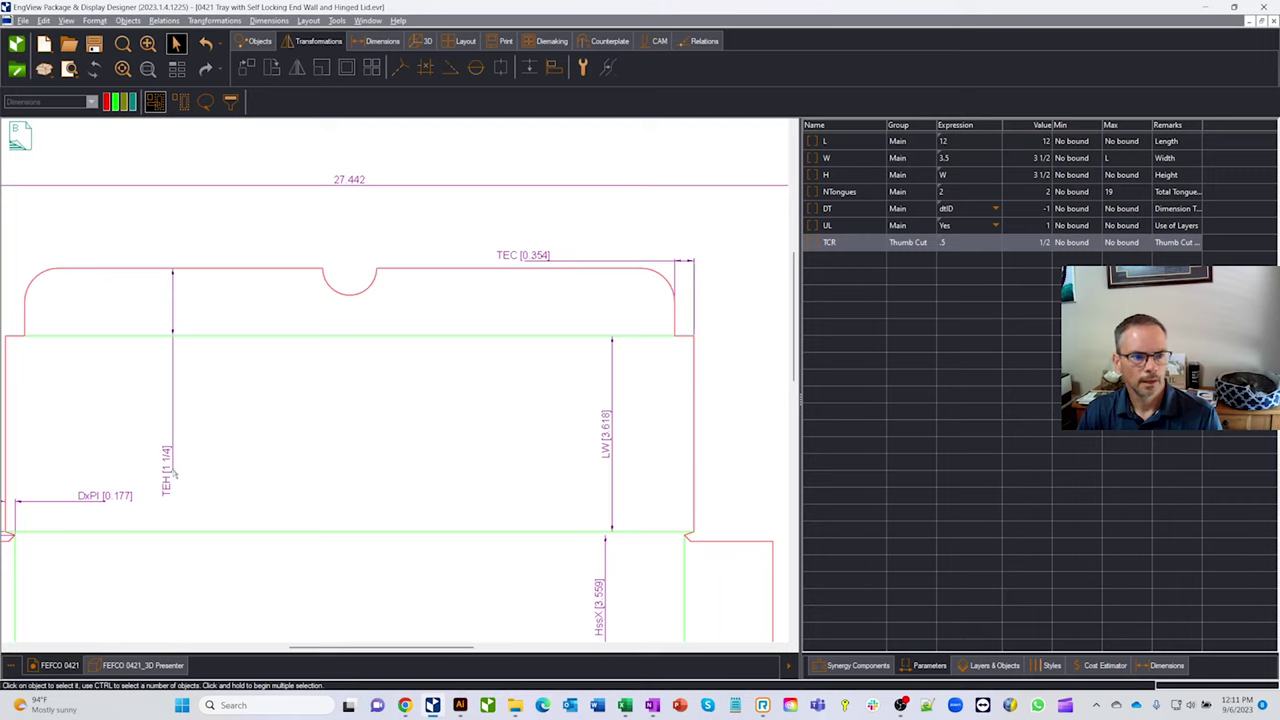
Step: Set the thumb cut radius parameter TCR to .75
click(980, 242)
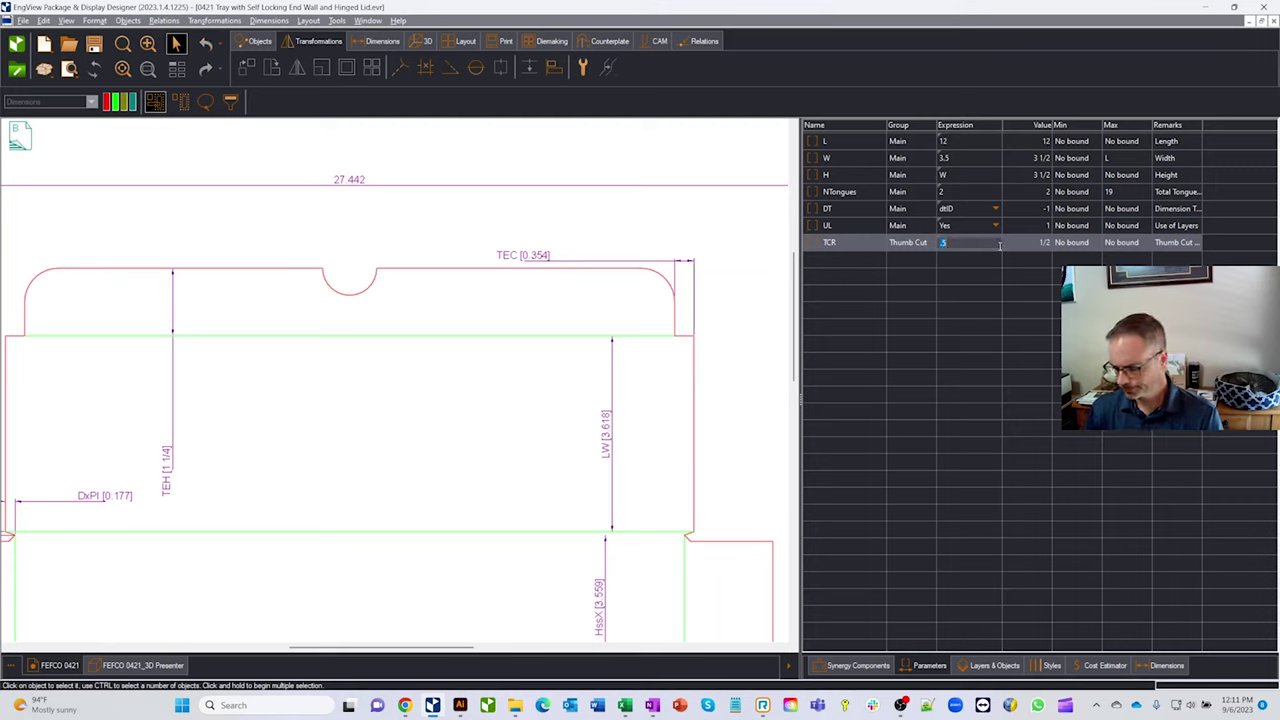
text(.75)
key(Return)
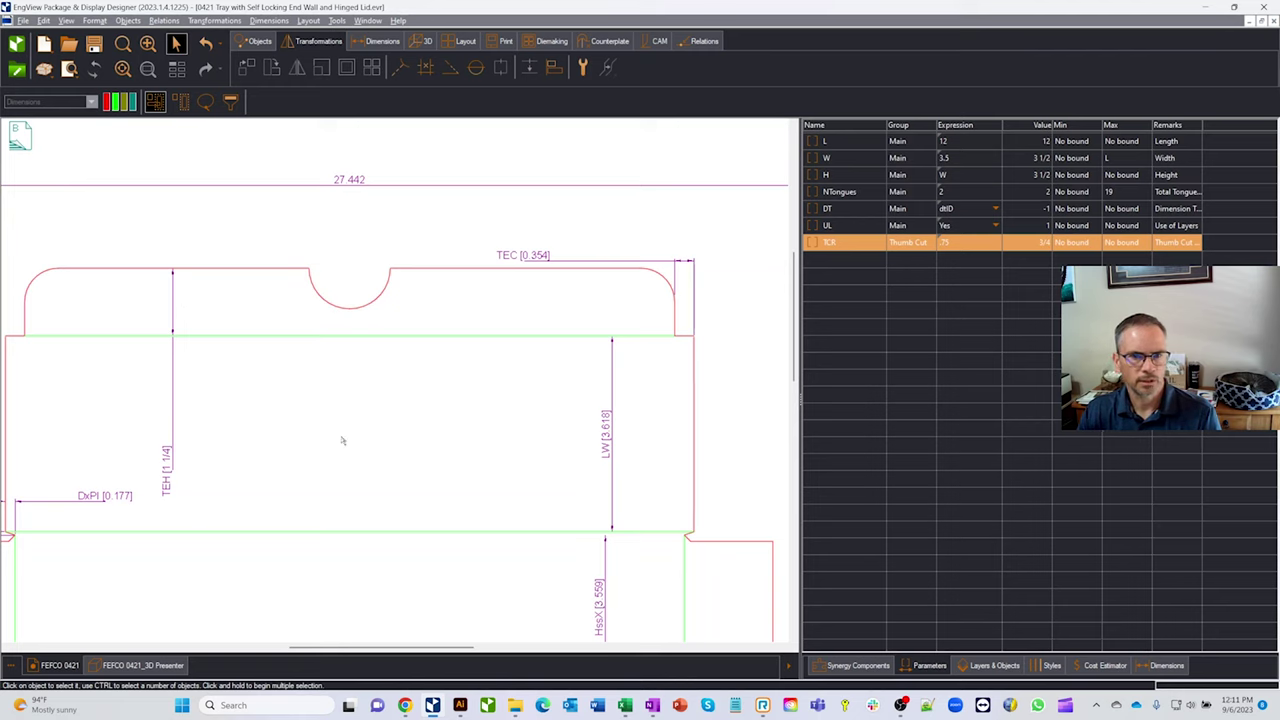
Step: Link the thumb cut radius to the tuck flap height by setting the TCR expression to TEH*.5
click(969, 242)
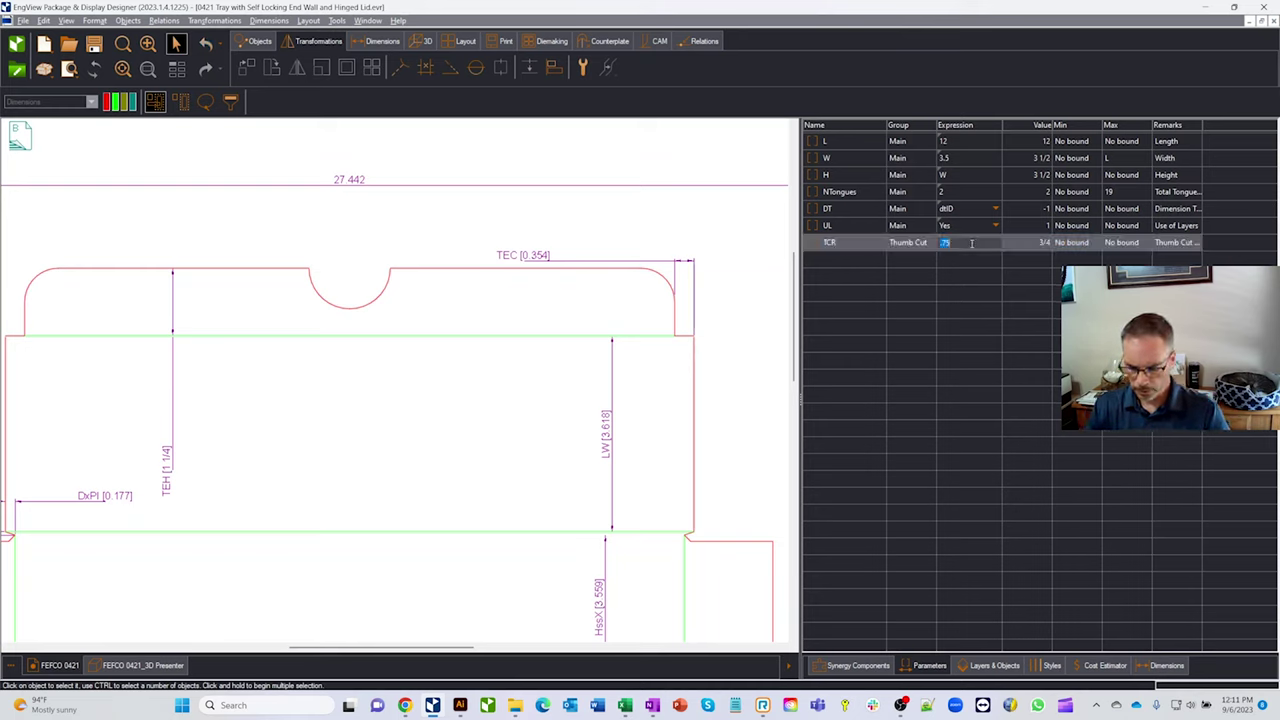
key(BackSpace)
text(TEH)
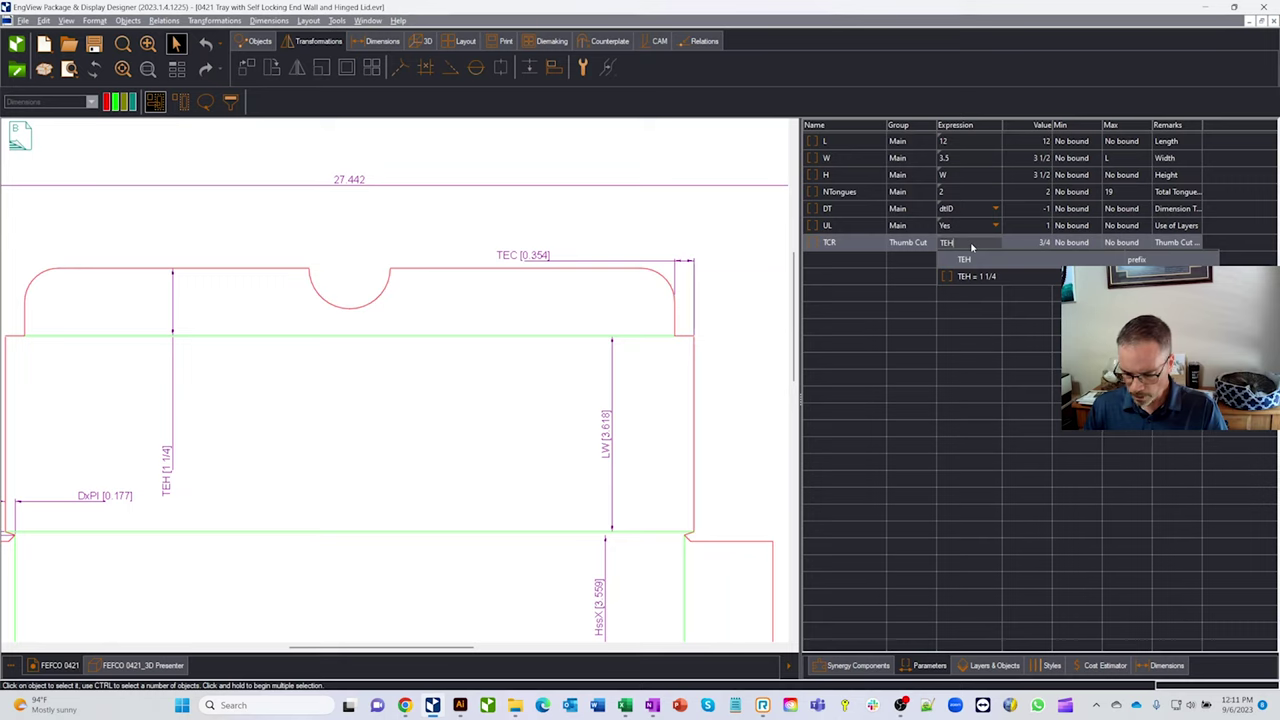
text(*)
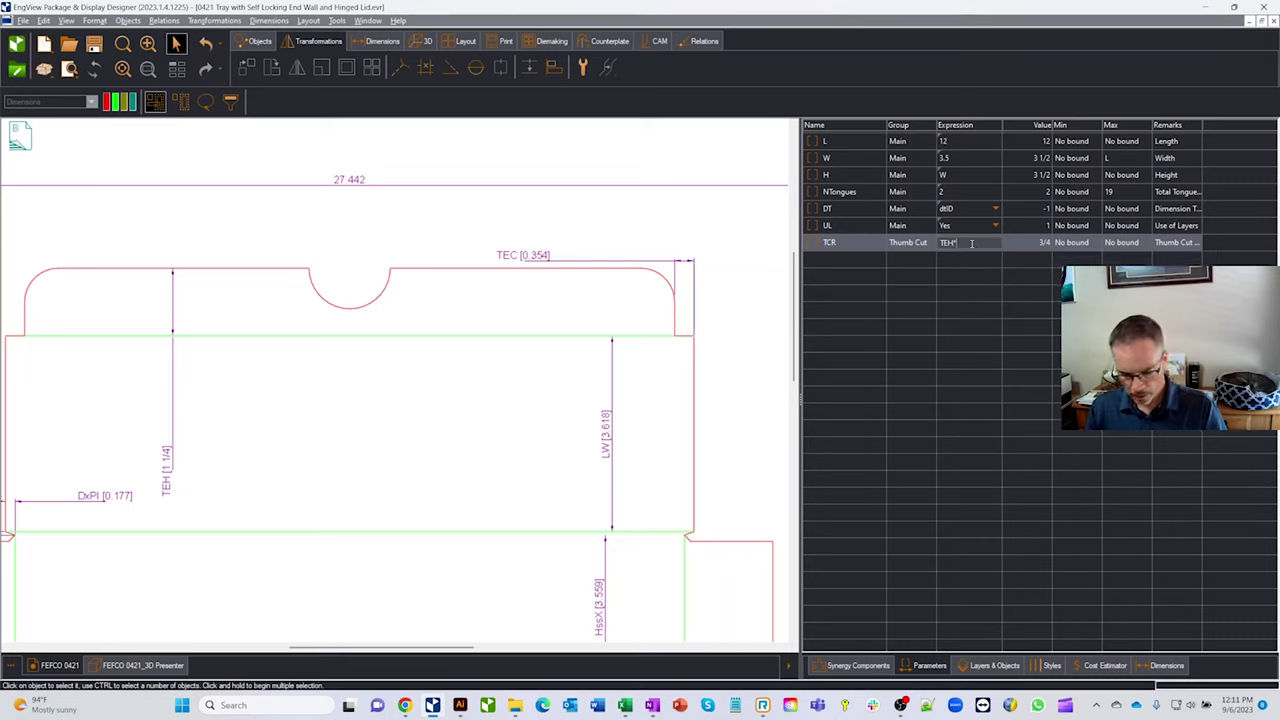
key(Return)
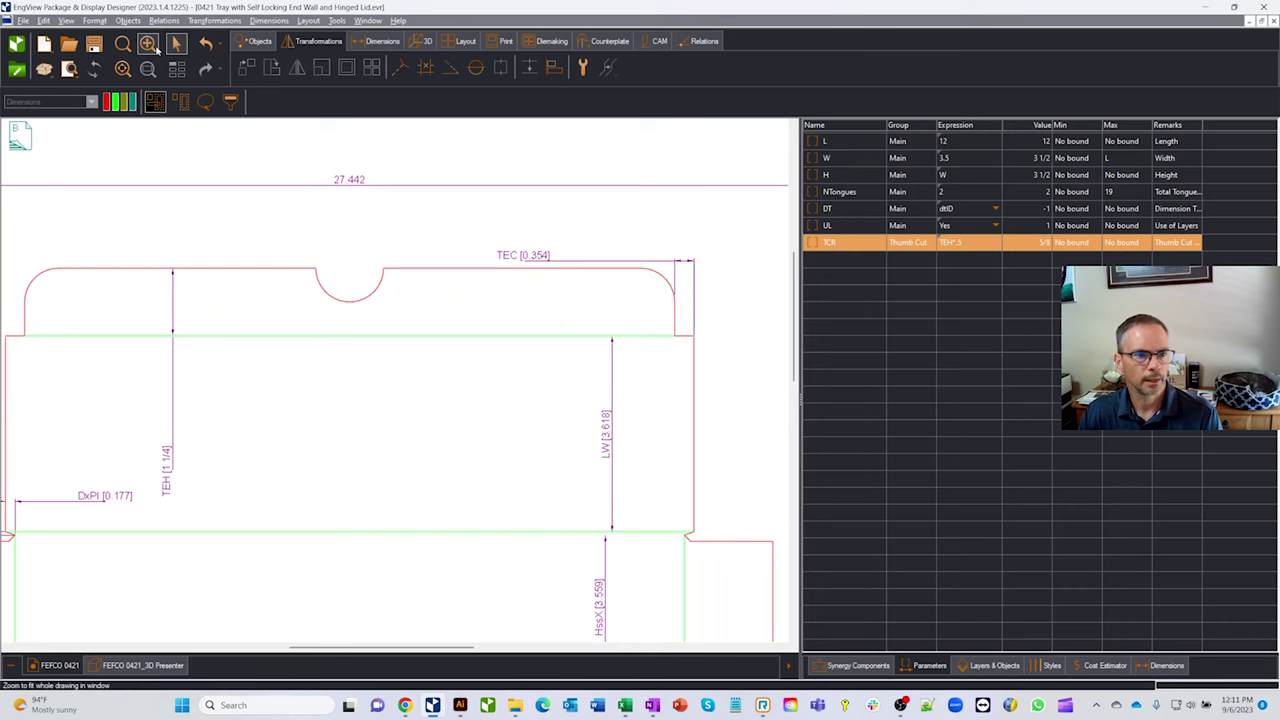
Step: Set the width W to 3 to test the parametric thumb cut across the whole flat drawing
click(148, 68)
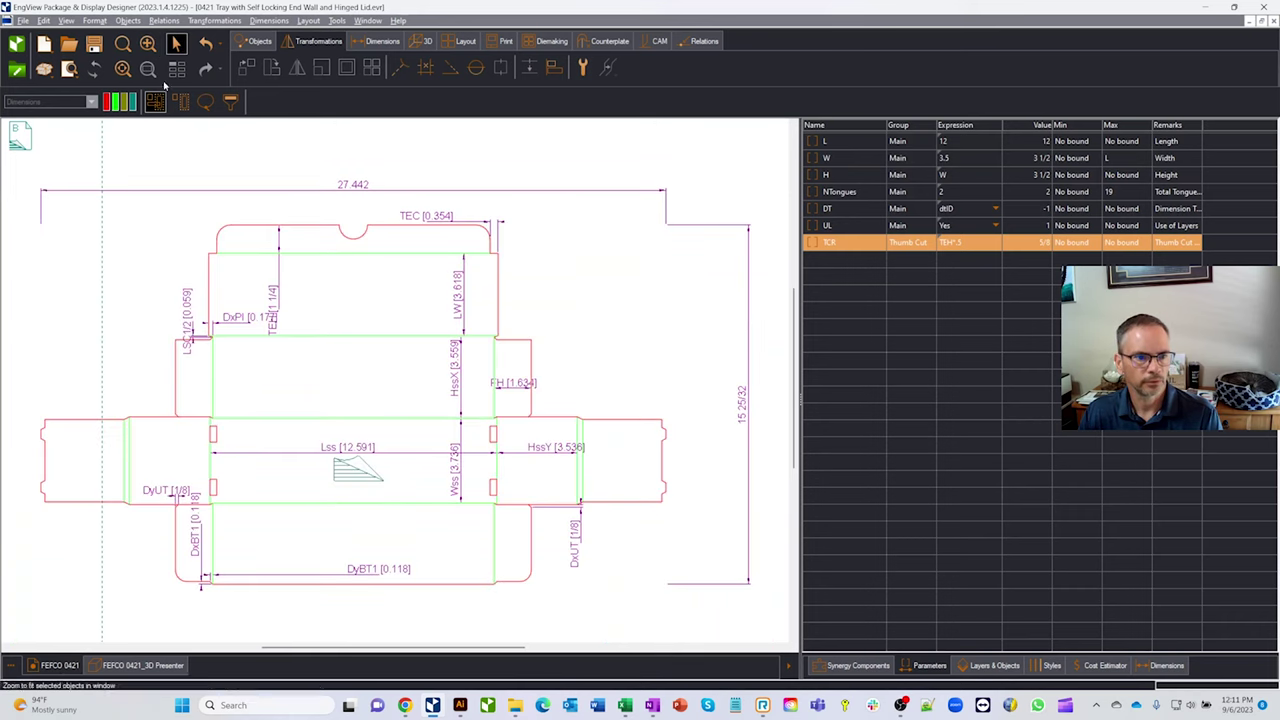
click(970, 152)
click(976, 157)
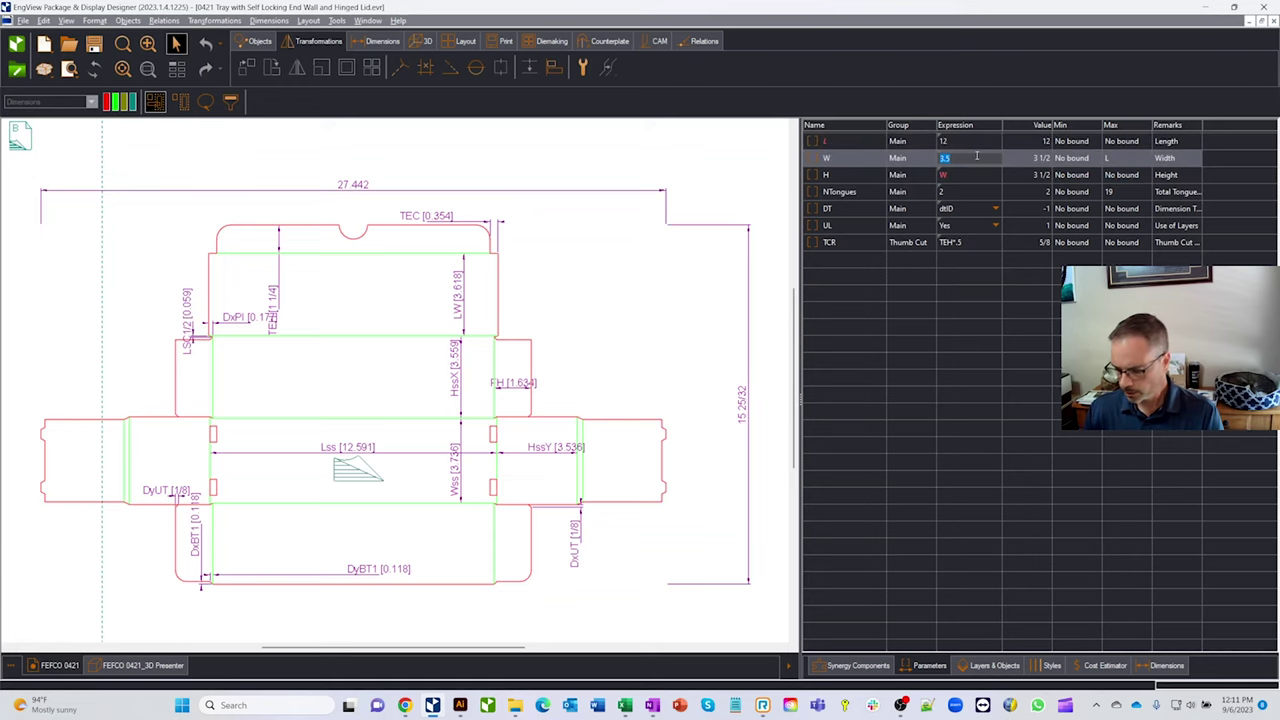
text(3)
key(Return)
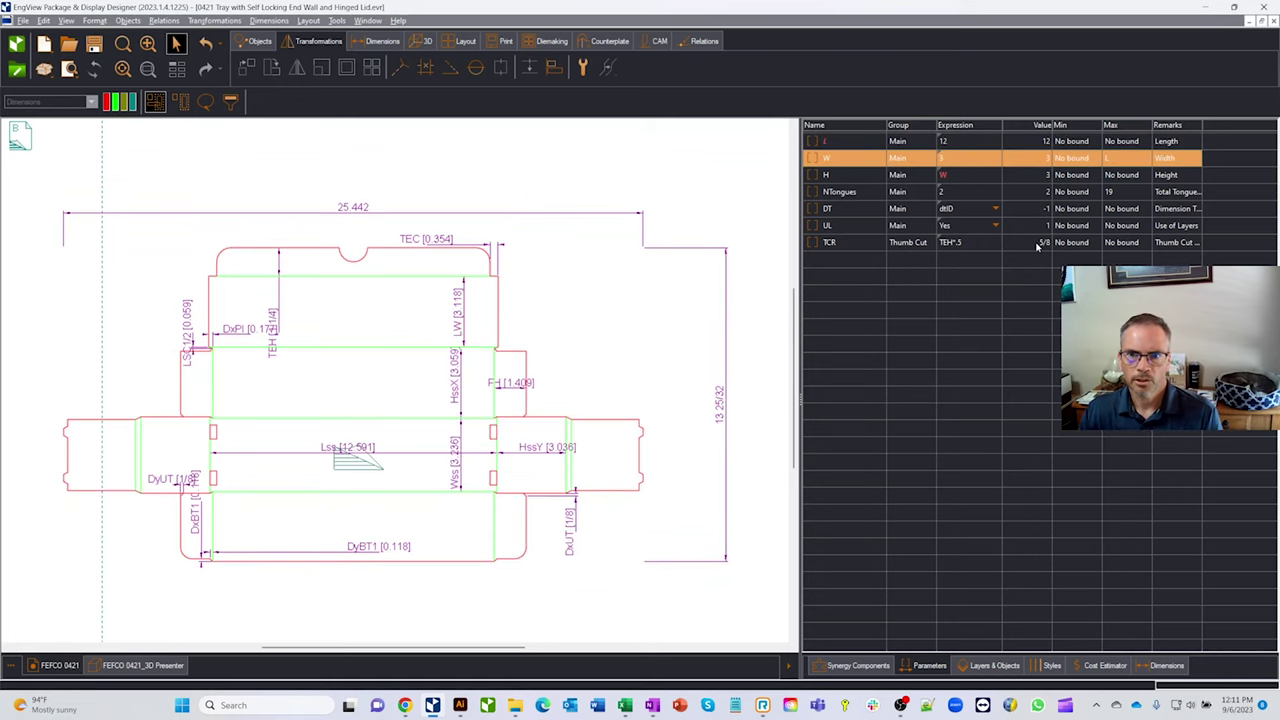
Step: Restore the tray's width parameter W to 3.5
click(964, 157)
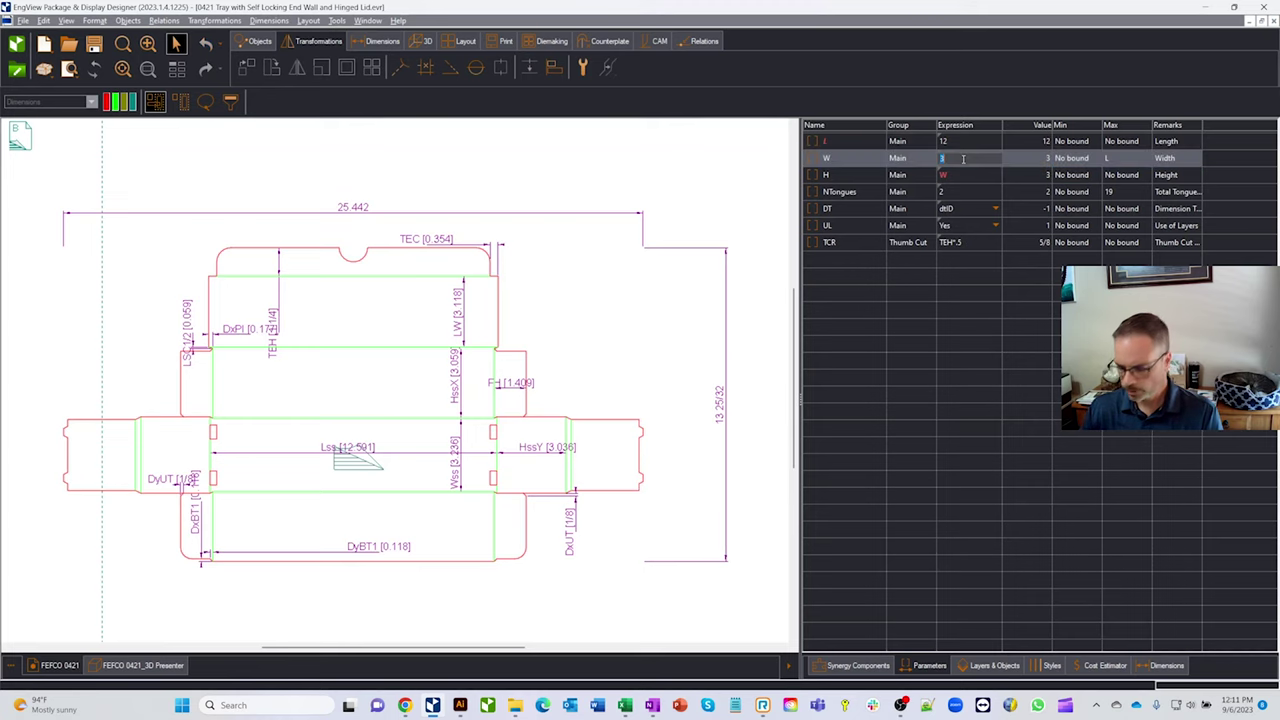
text(3.5)
key(Return)
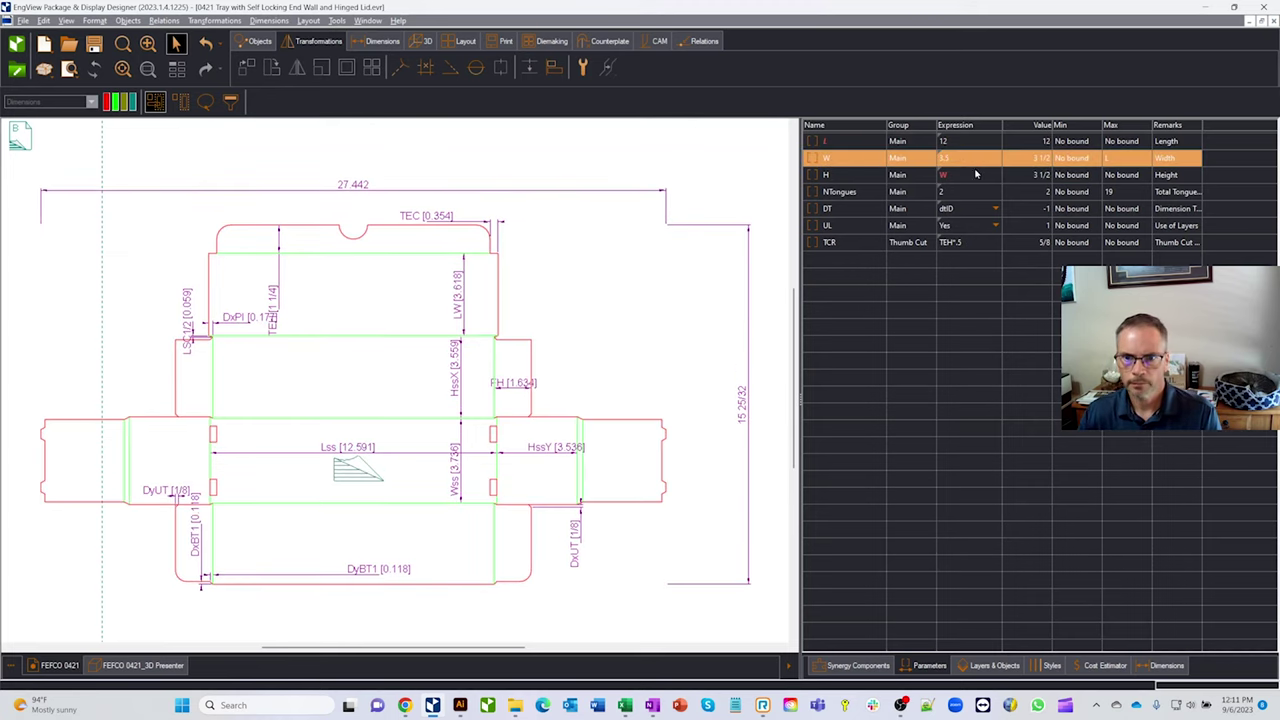
Step: Set the tuck flap height parameter TEH to 1.5
click(435, 232)
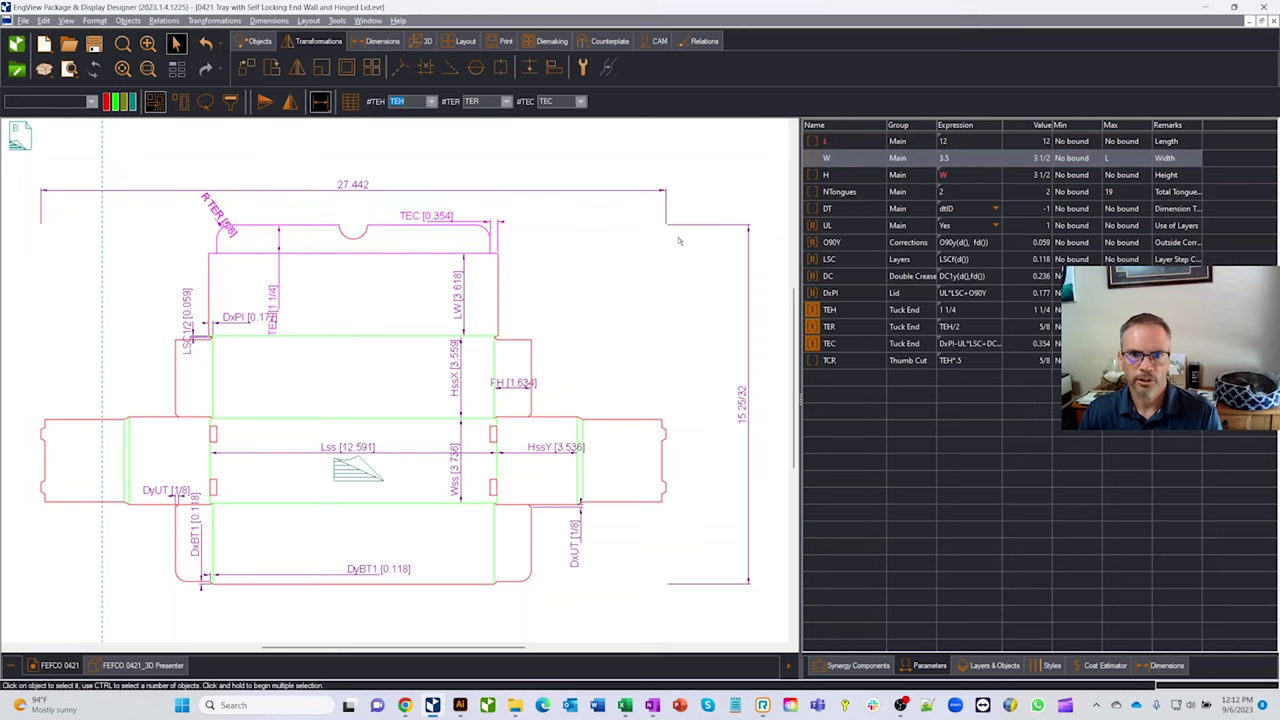
double_click(980, 311)
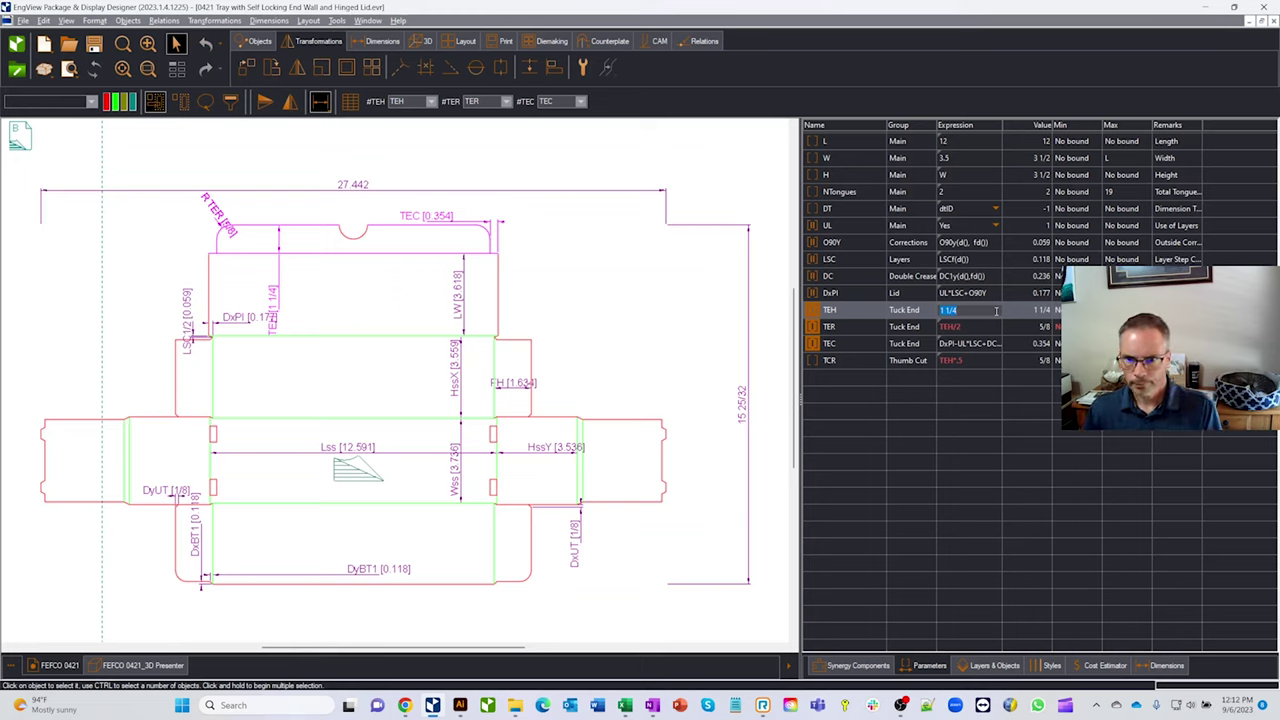
text(1)
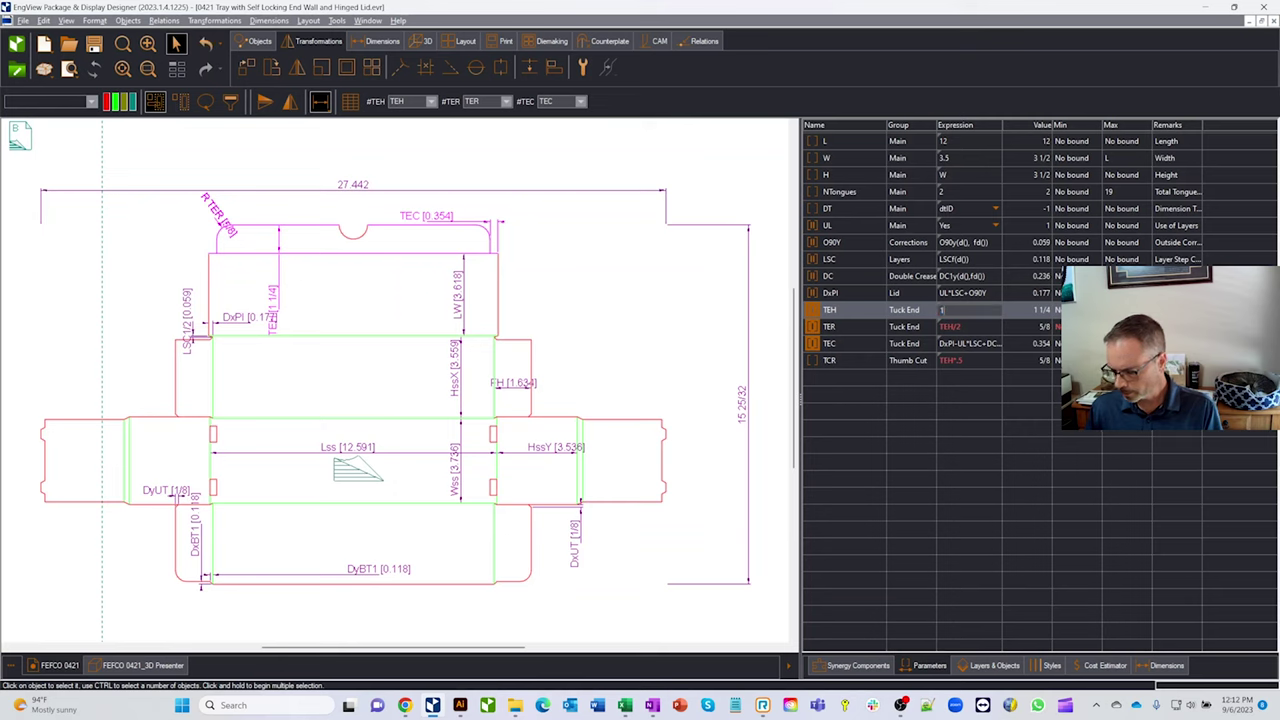
text(.5)
key(Return)
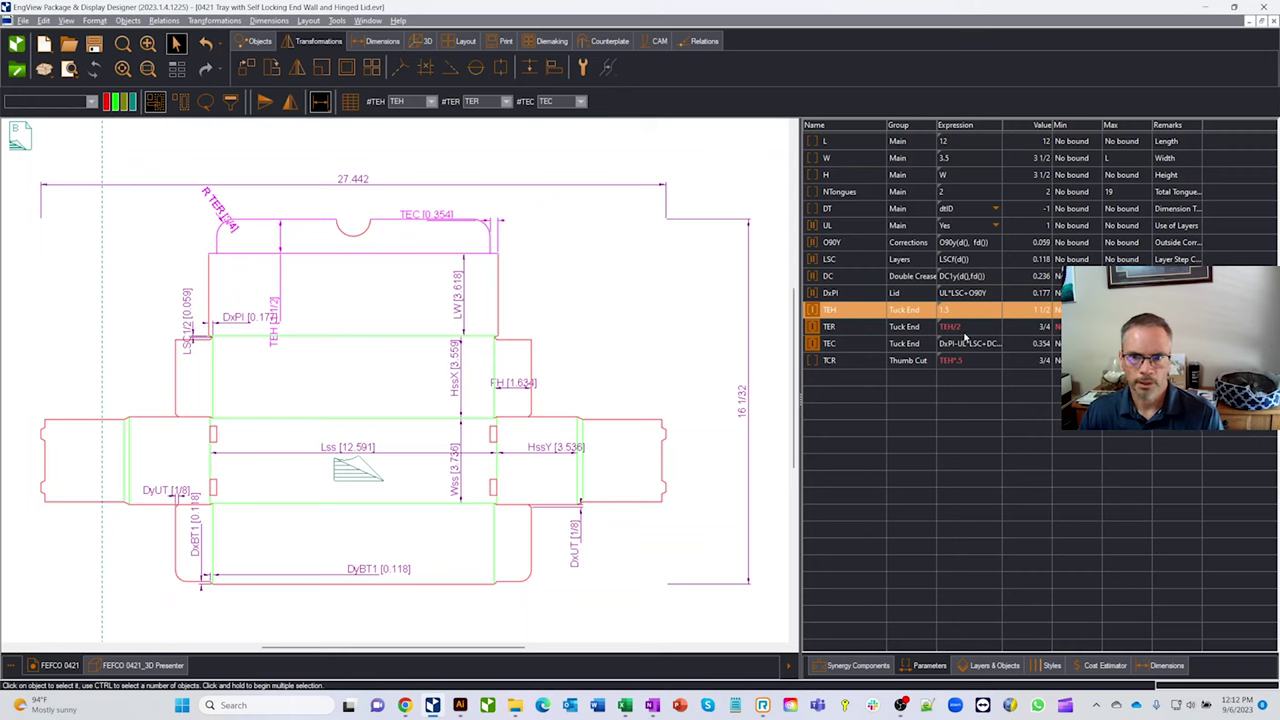
Step: Set the tuck flap height parameter TEH to 1.3 and briefly check the tray's 3D presenter view
click(966, 311)
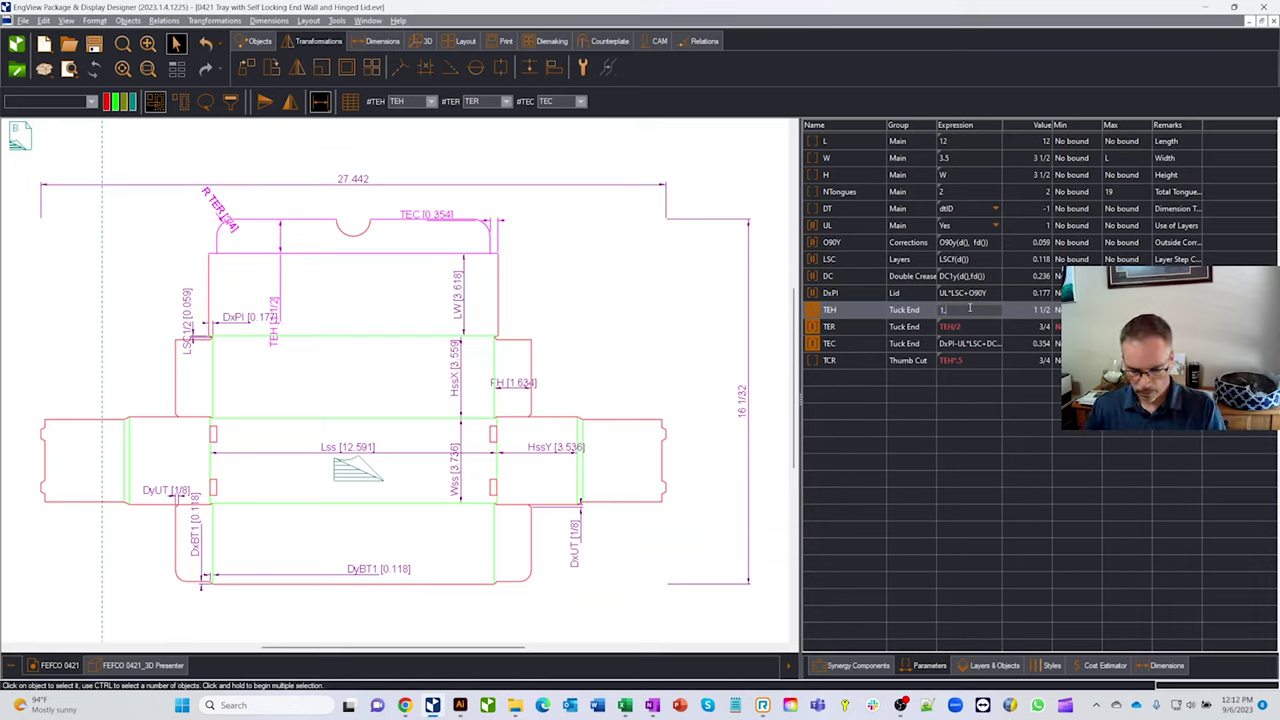
text(1.3)
key(Return)
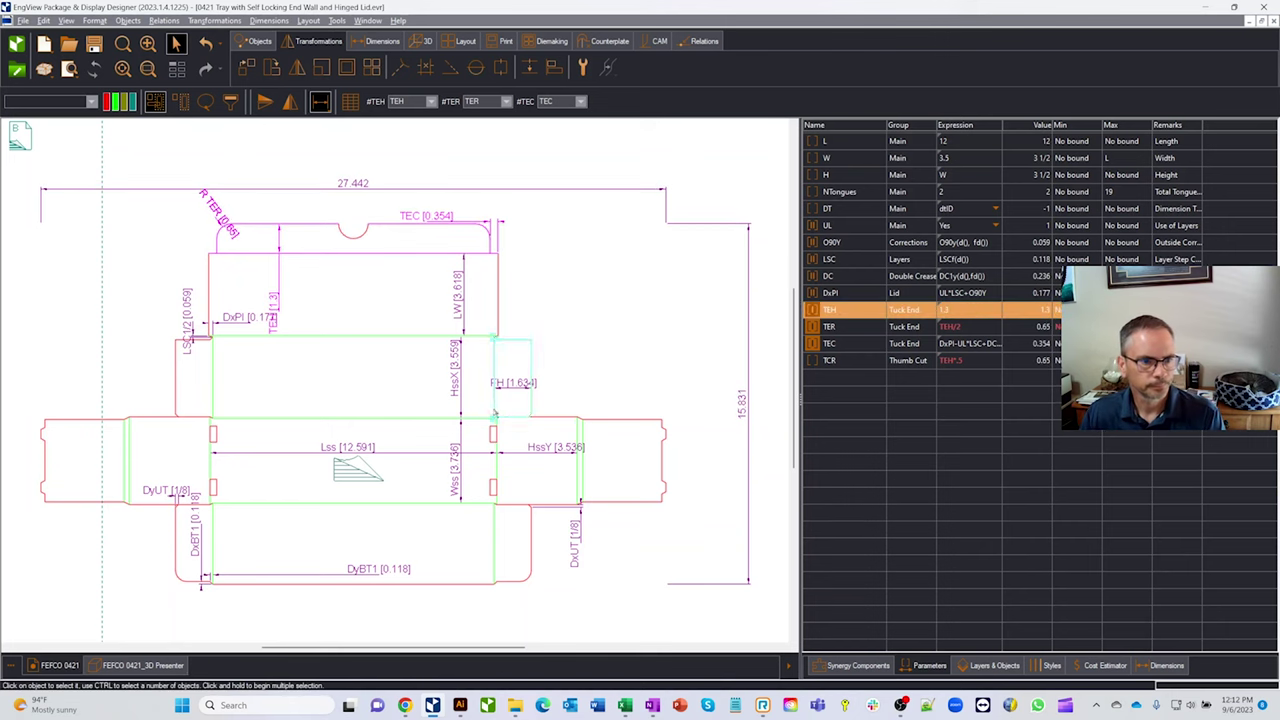
click(112, 665)
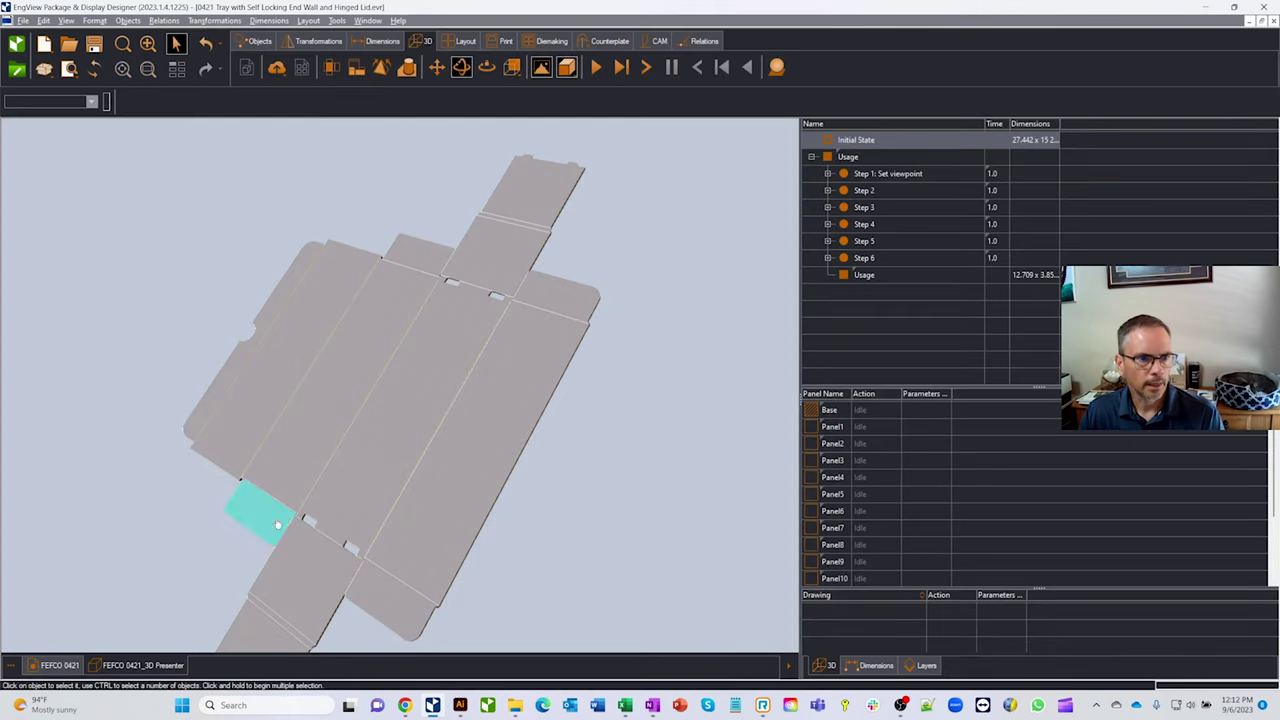
click(58, 665)
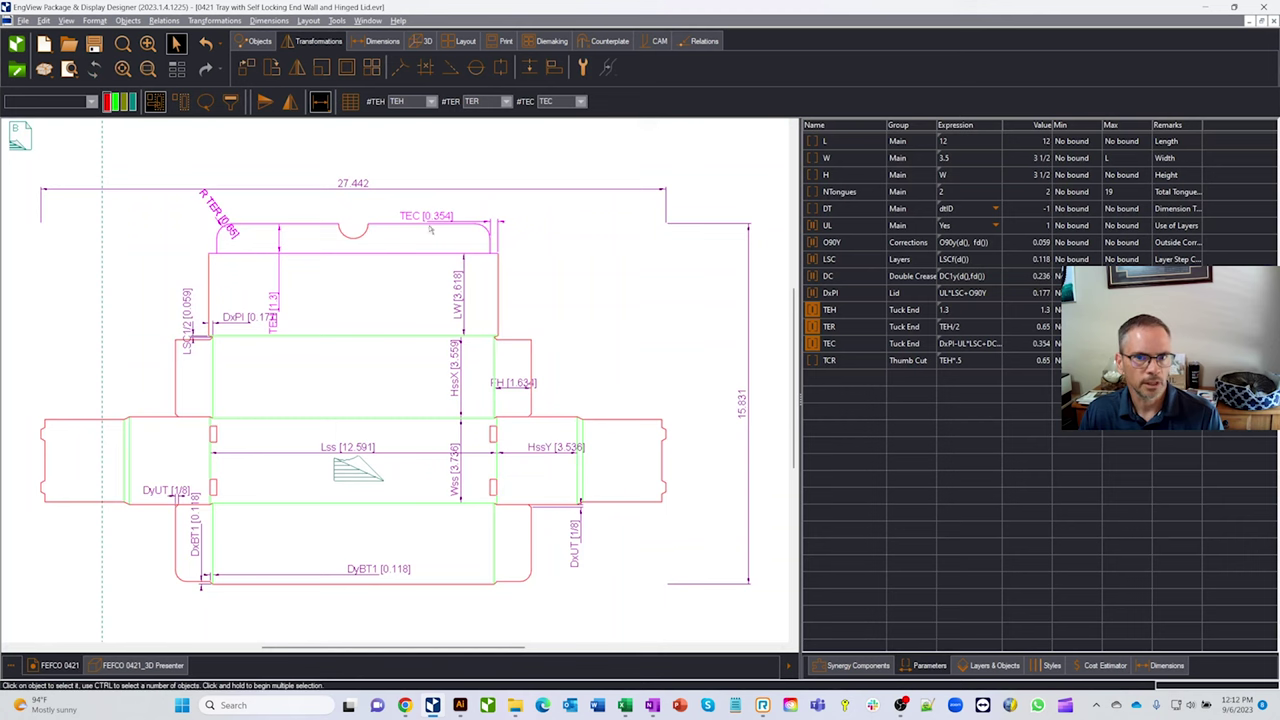
Step: Test the flat drawing with the width parameter W set to 3 and to .5
double_click(977, 157)
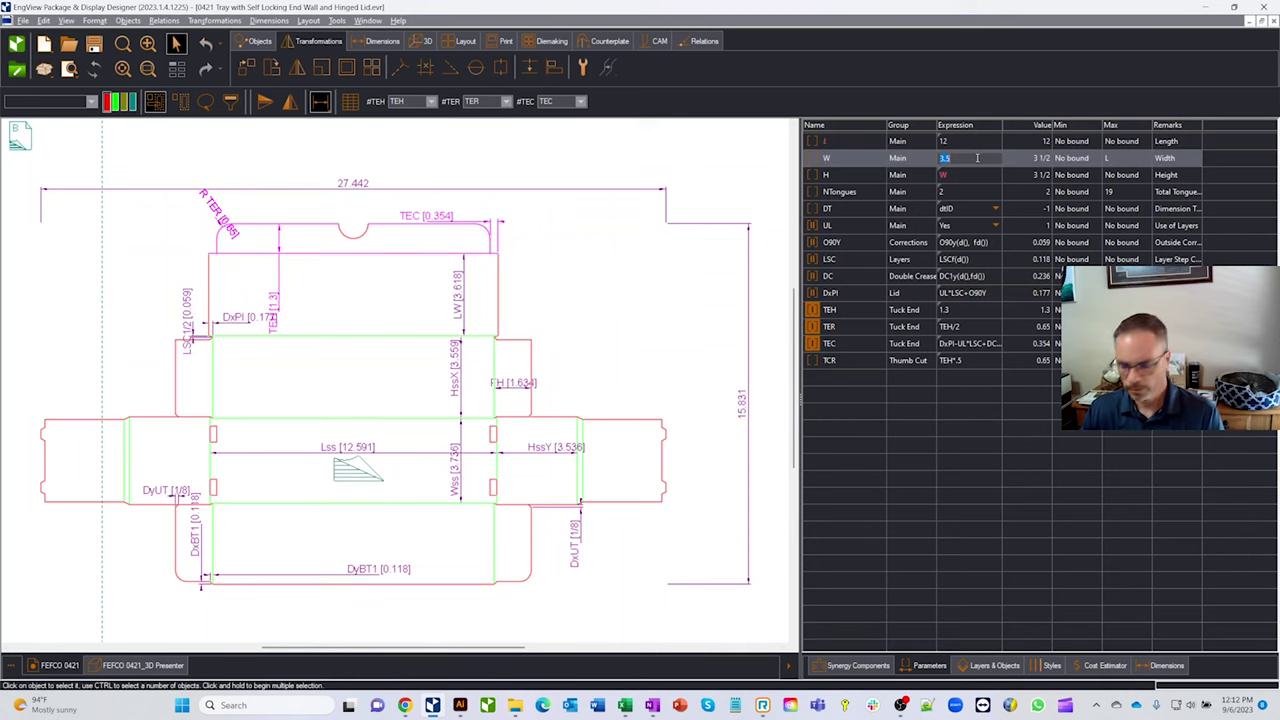
key(Return)
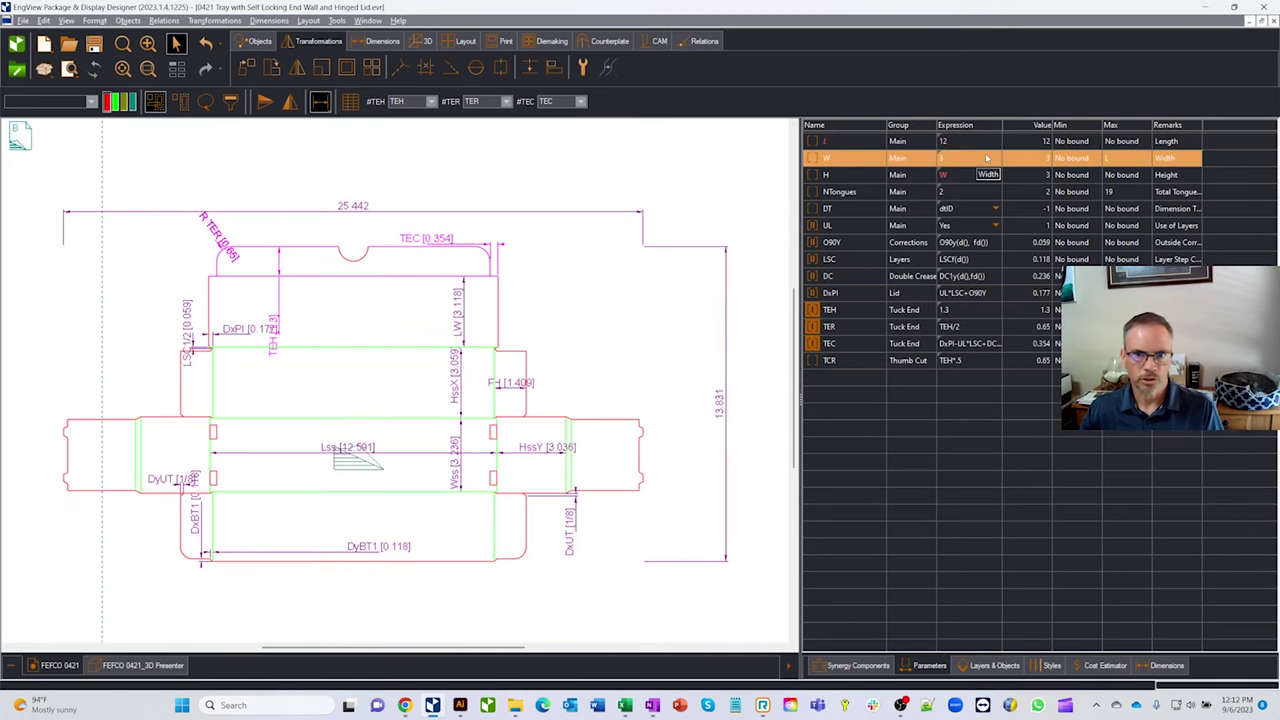
double_click(958, 157)
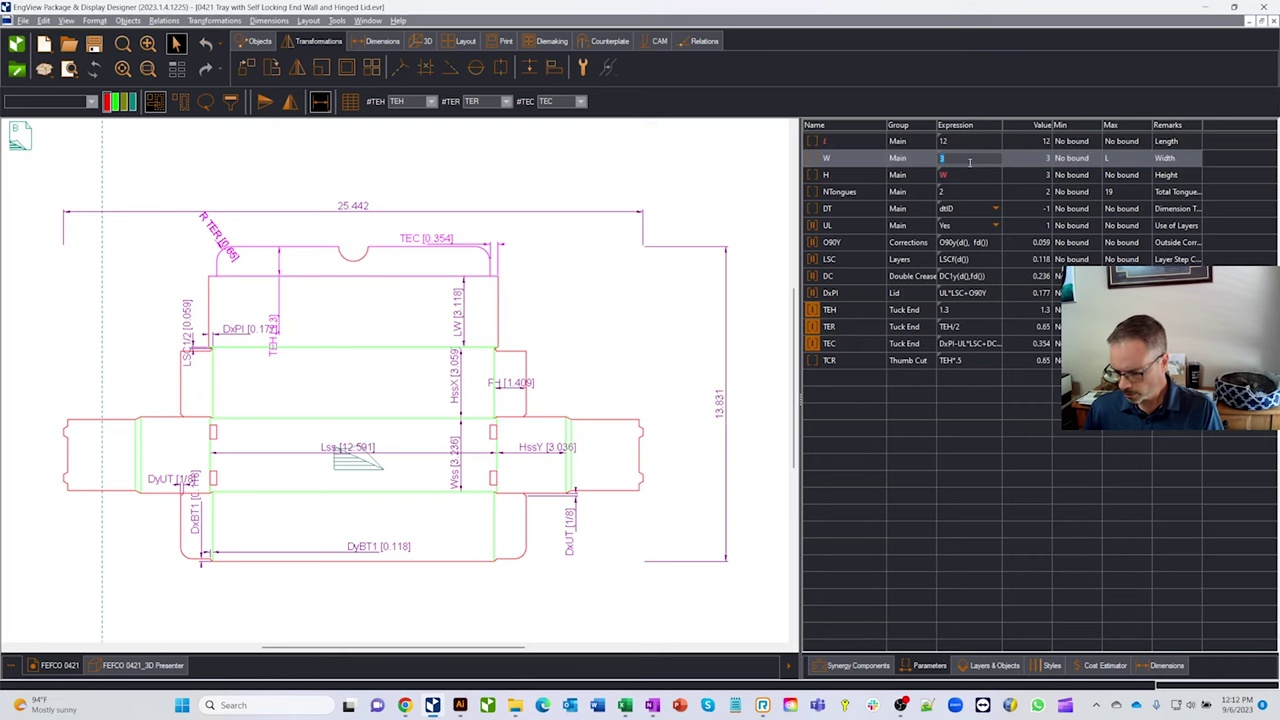
text(.5)
key(Return)
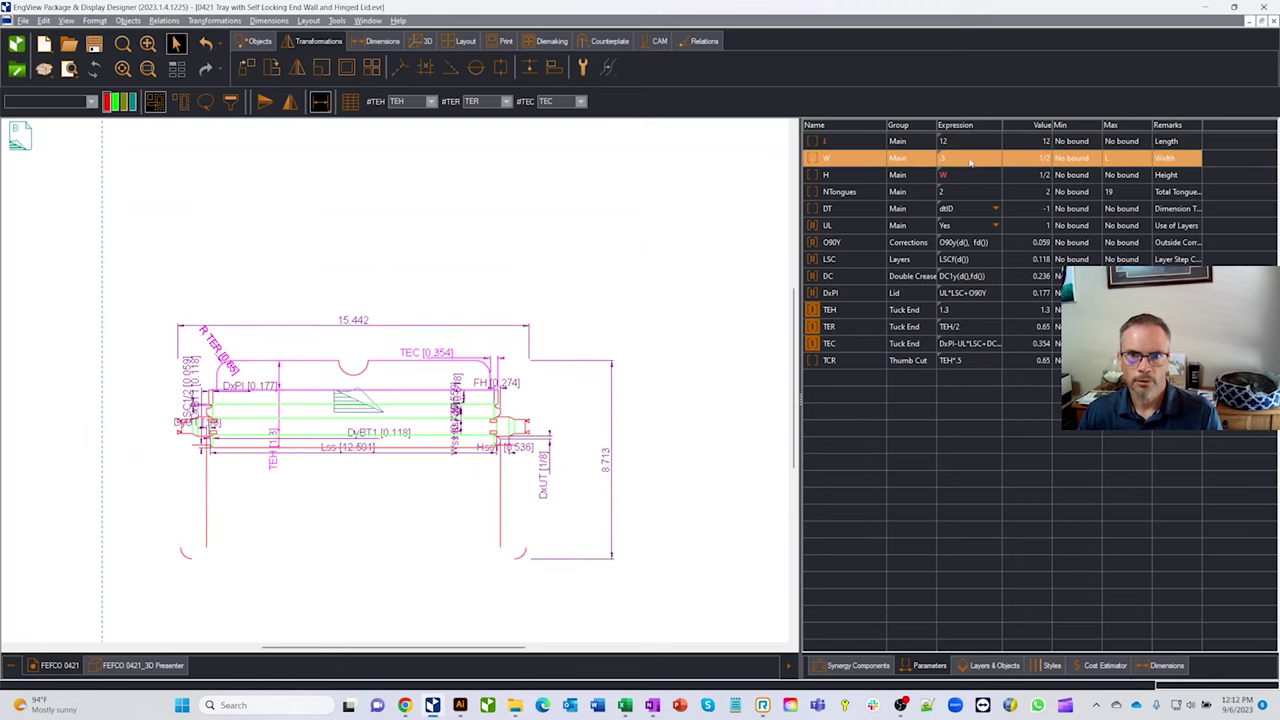
Step: Restore the tray's width W to 3.5 in the flat drawing
double_click(970, 158)
text(3.5)
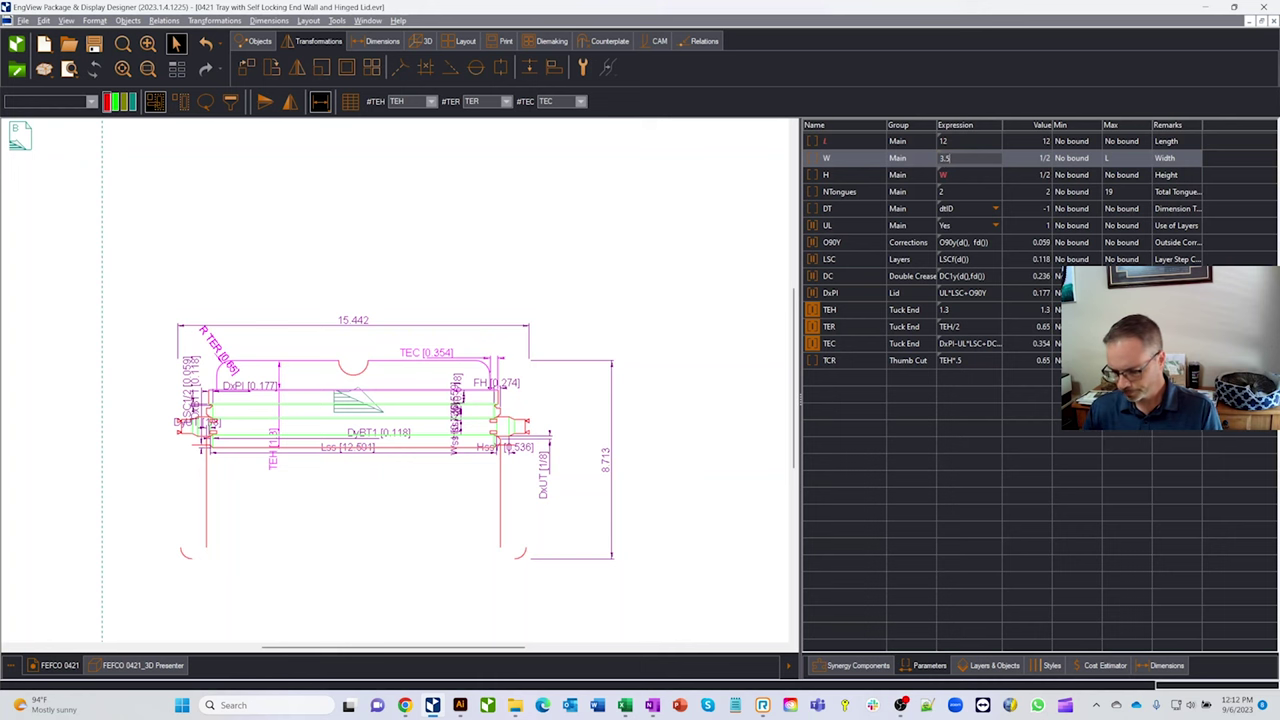
key(Return)
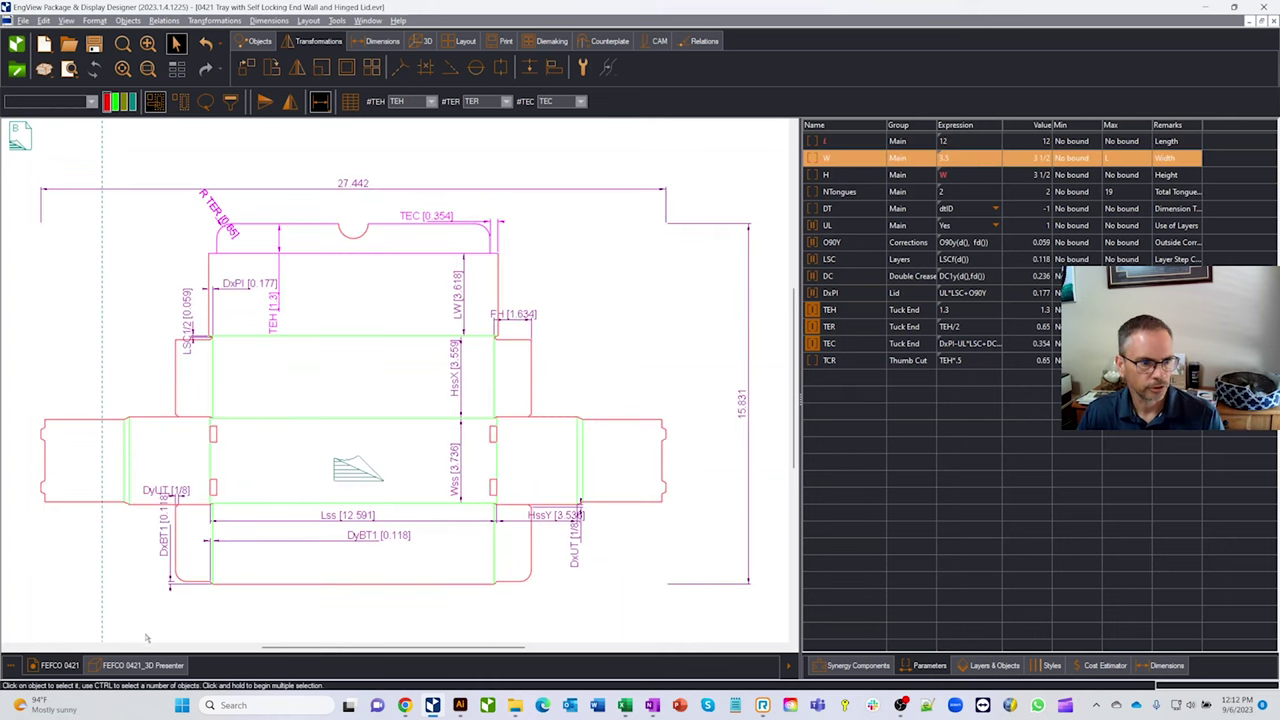
Step: Compare the flat drawing with the unfolded 3D blank and inspect the blank's thumb cut and flaps from different angles
click(140, 665)
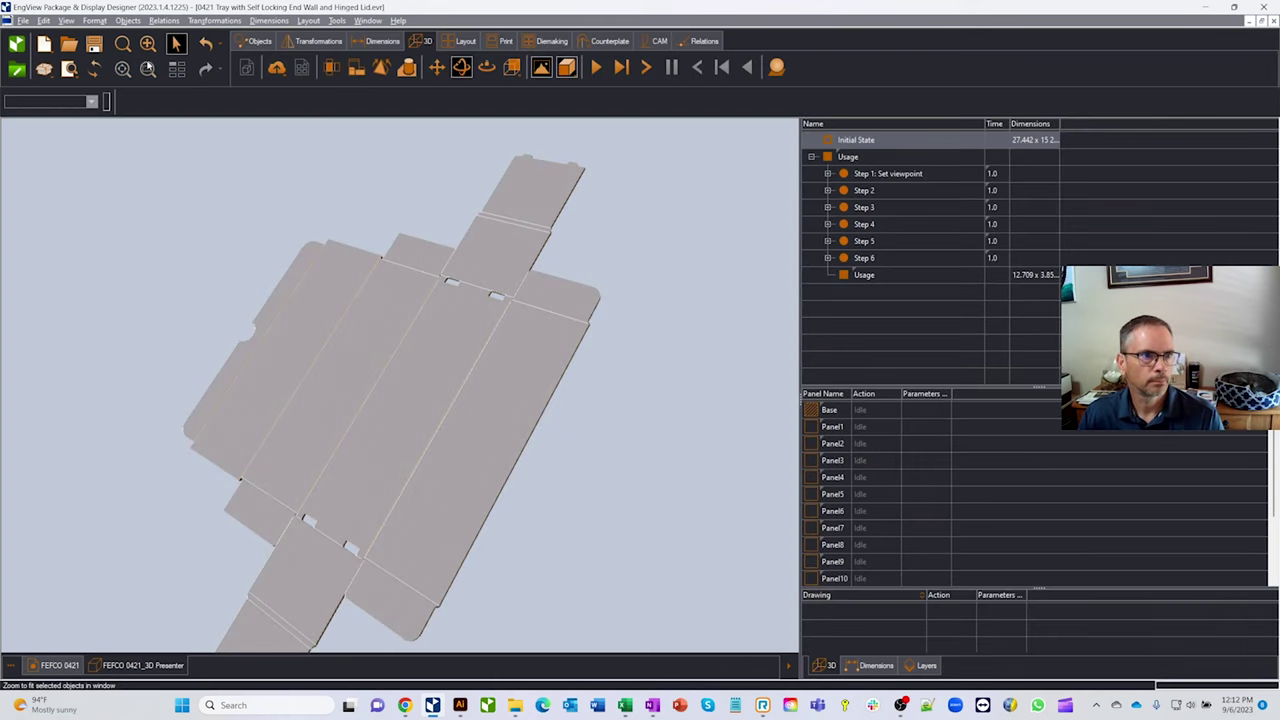
drag(470, 400, 788, 223)
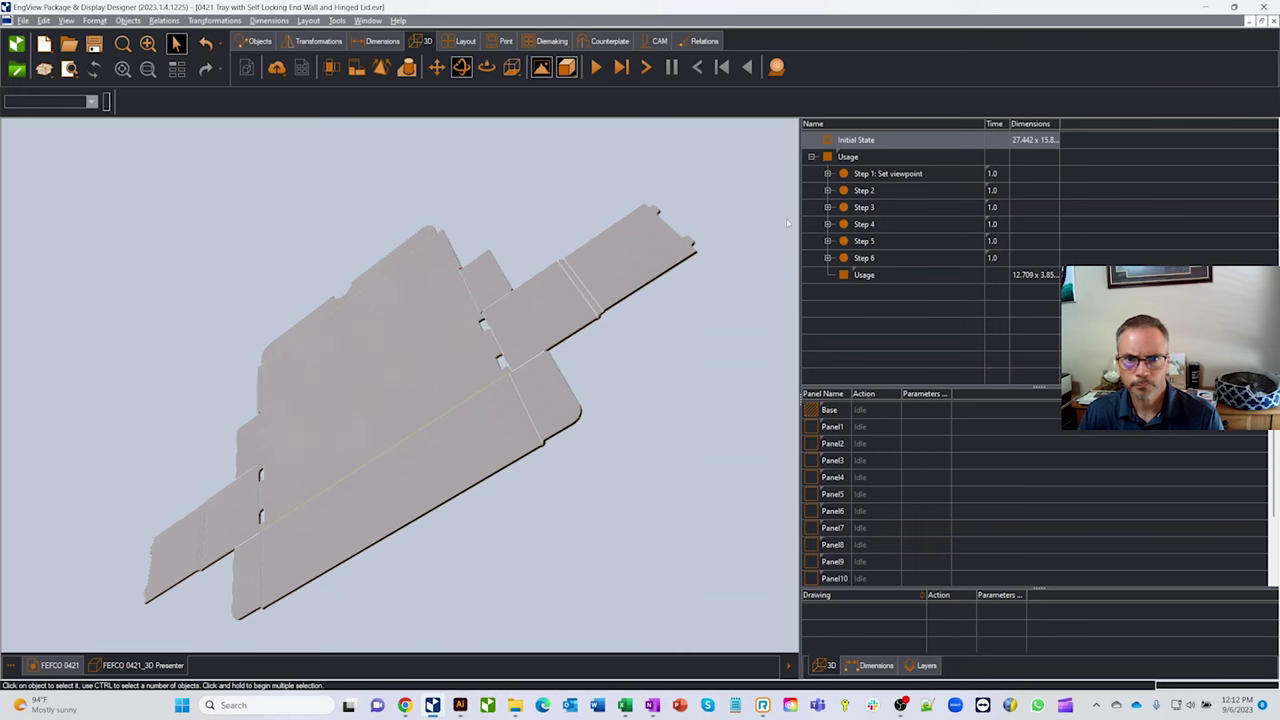
click(55, 665)
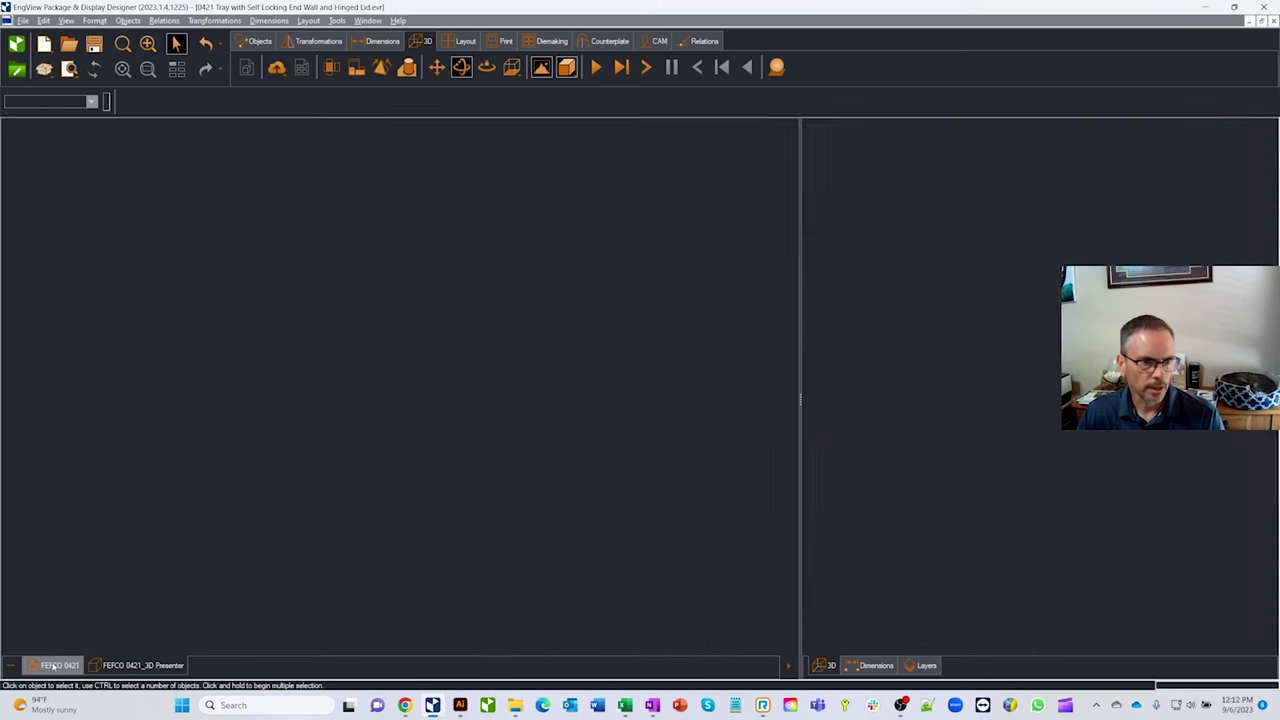
click(540, 268)
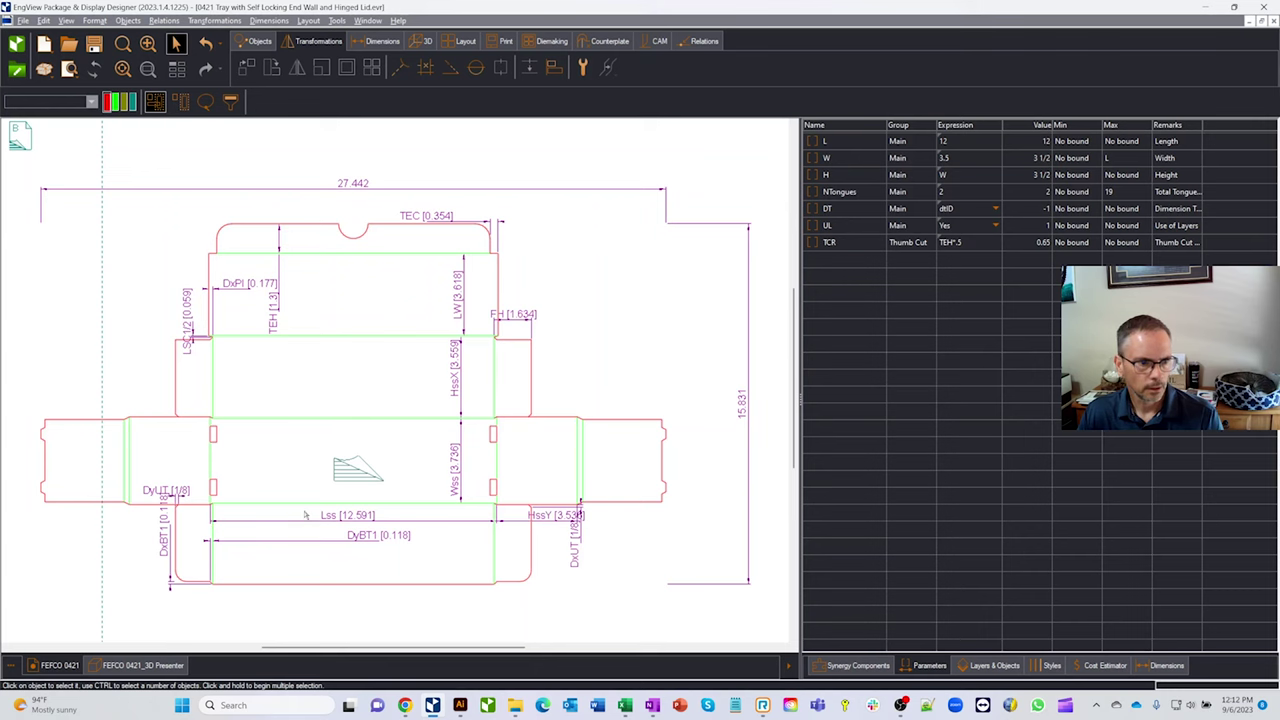
click(140, 665)
drag(469, 430, 500, 403)
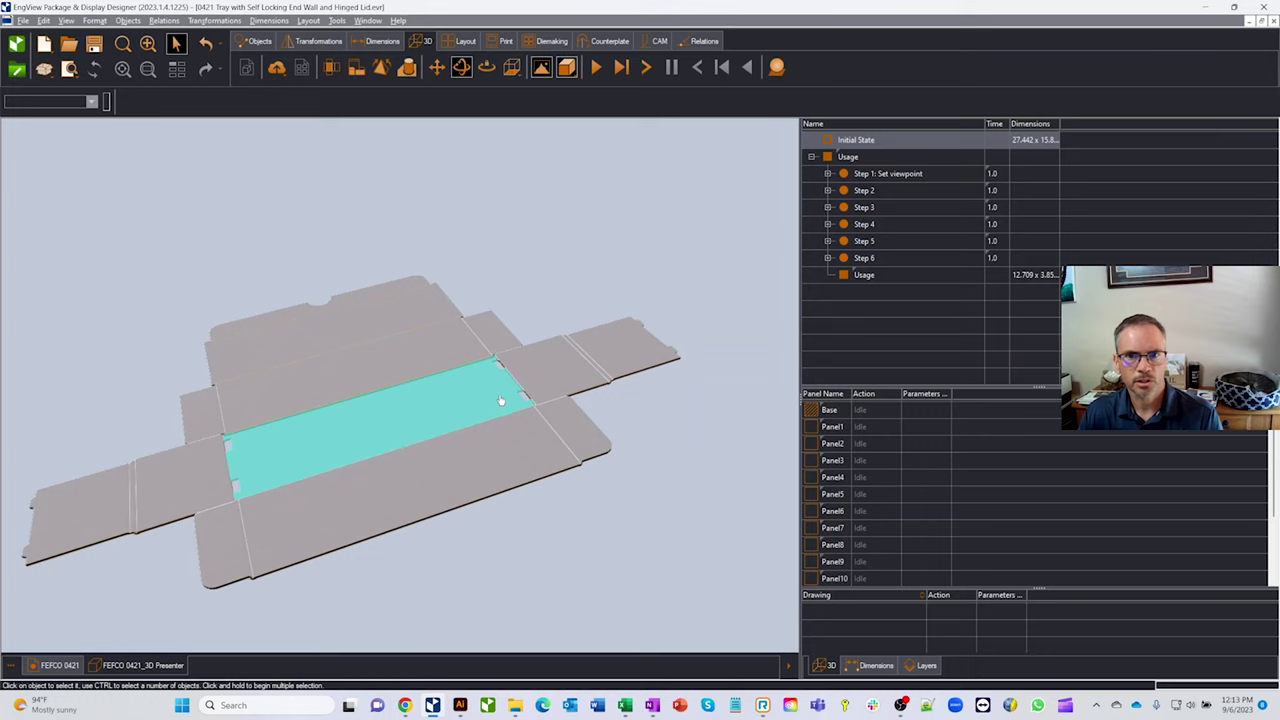
Step: Open the 3D Objects window clear of the folding sequence and fold the tray model to Step 5
click(778, 68)
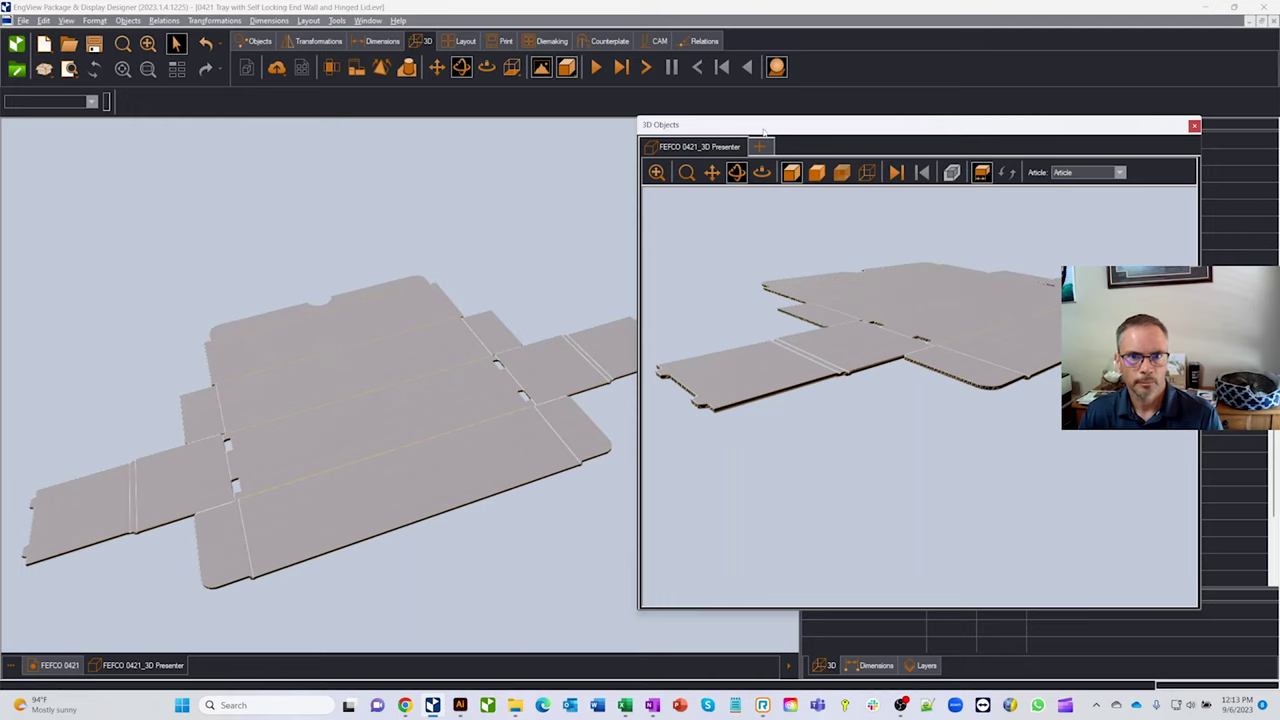
drag(818, 122, 859, 122)
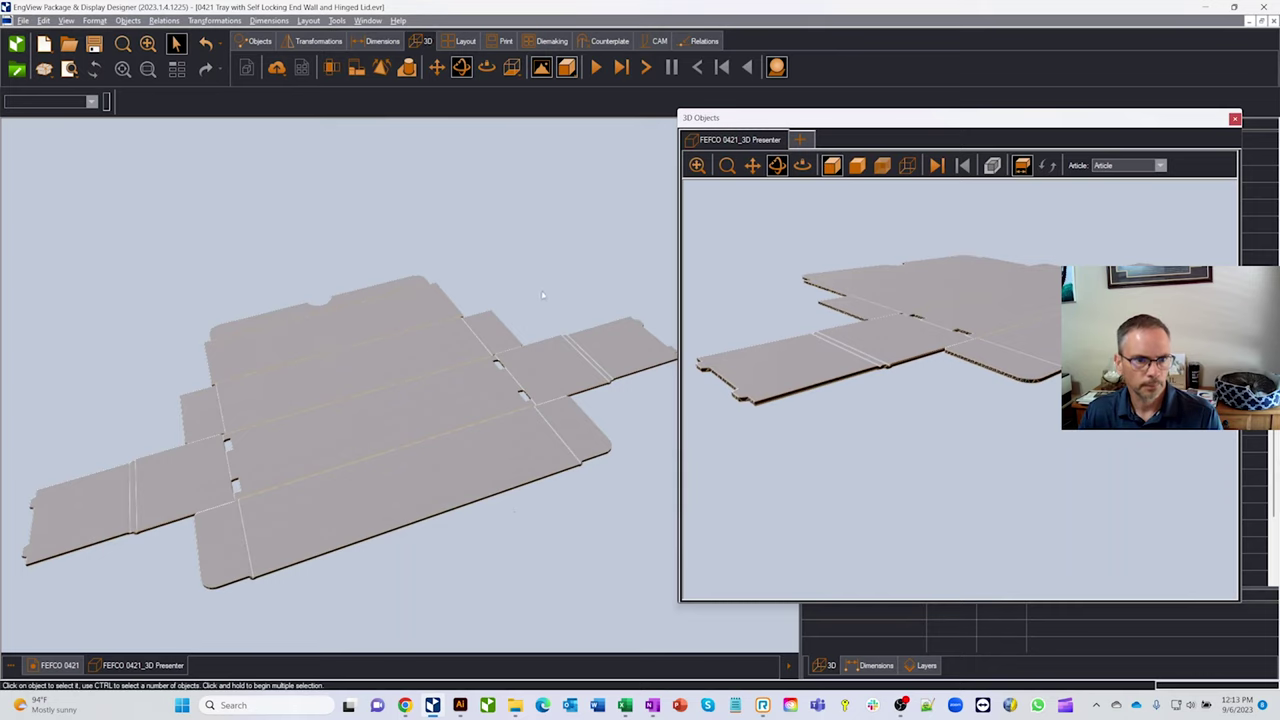
mouse_move(543, 295)
mouse_down()
mouse_move(559, 281)
mouse_move(529, 251)
mouse_move(556, 284)
mouse_up()
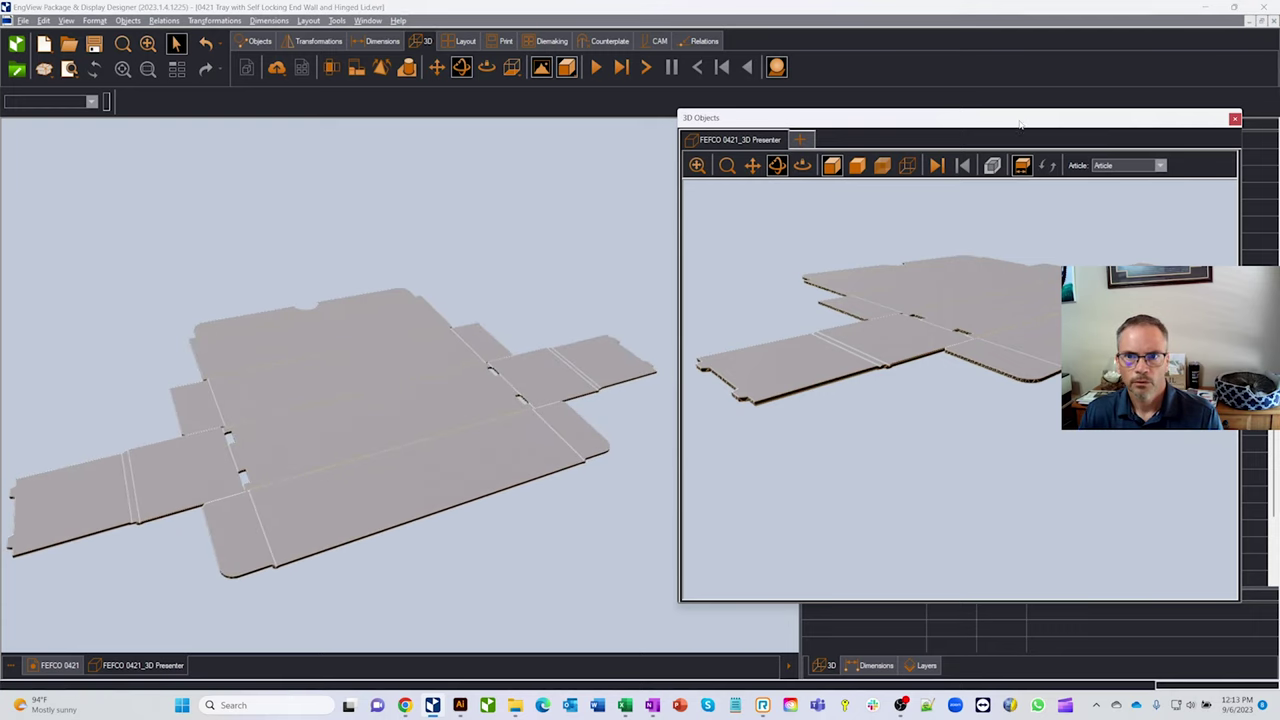
drag(1022, 124, 1027, 368)
click(866, 222)
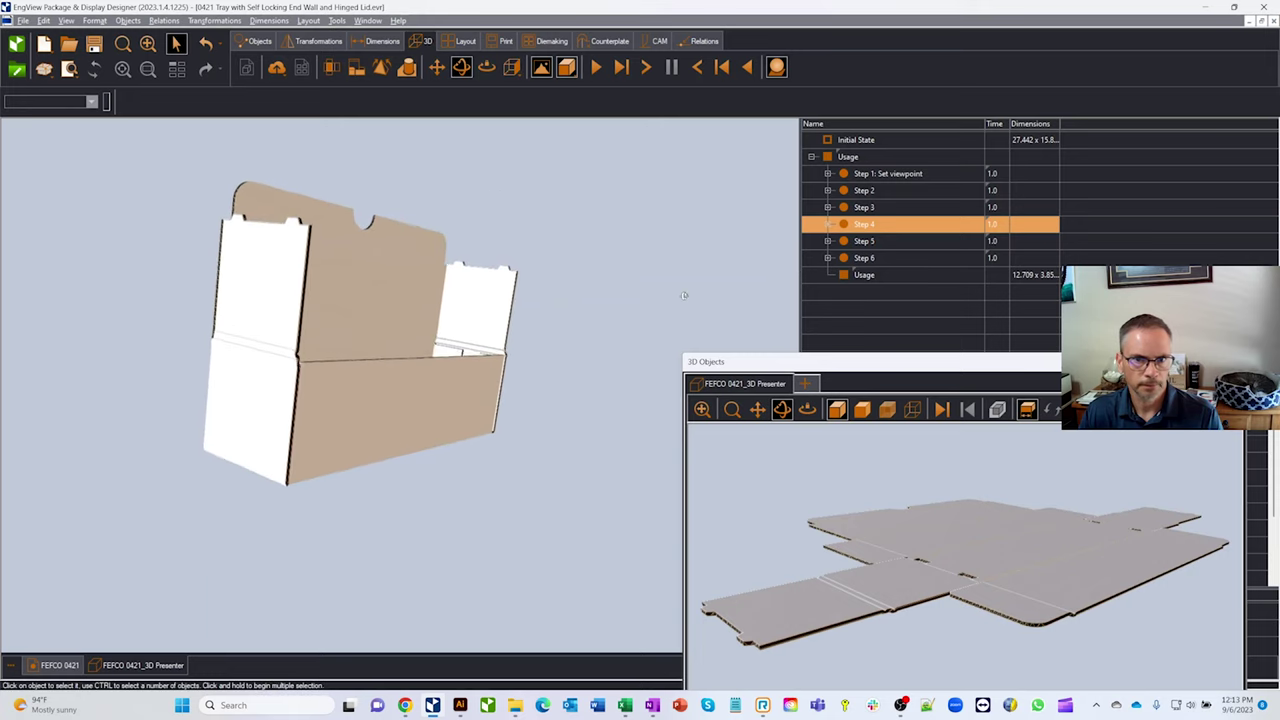
click(862, 242)
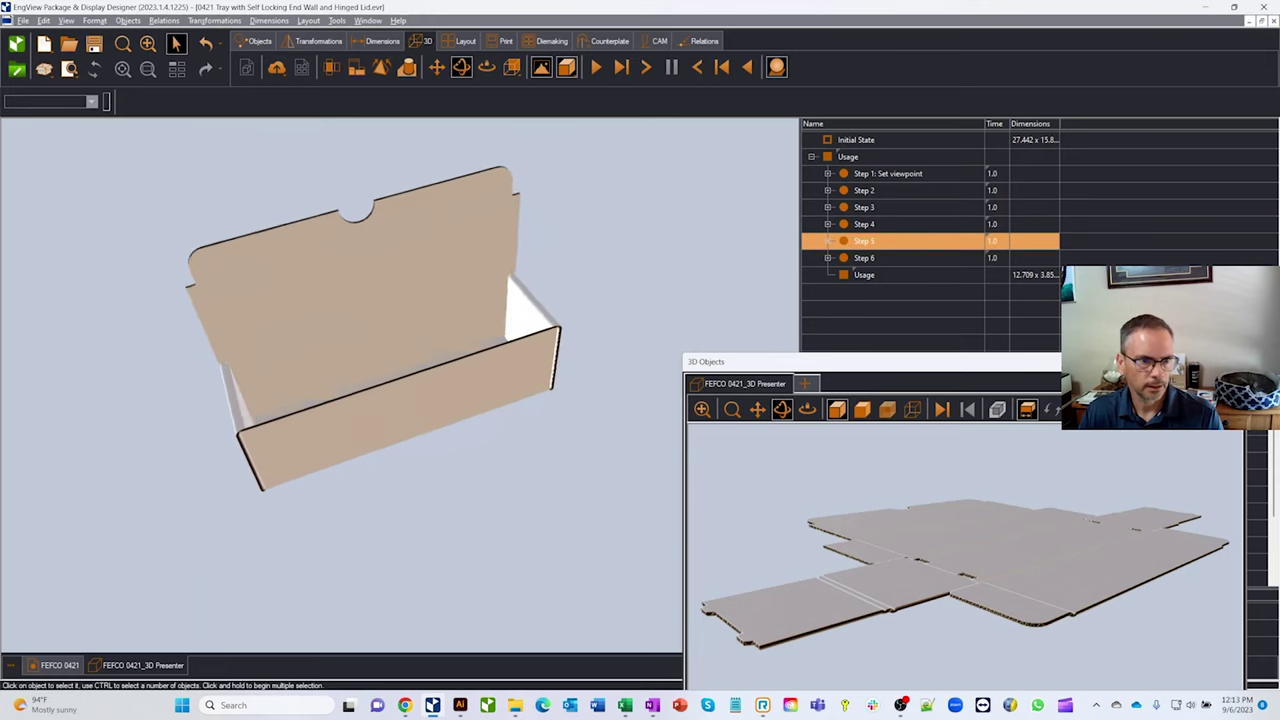
Step: Reopen the 3D Objects window and show its copy of the tray in the fully folded state
drag(878, 373, 820, 230)
click(1182, 221)
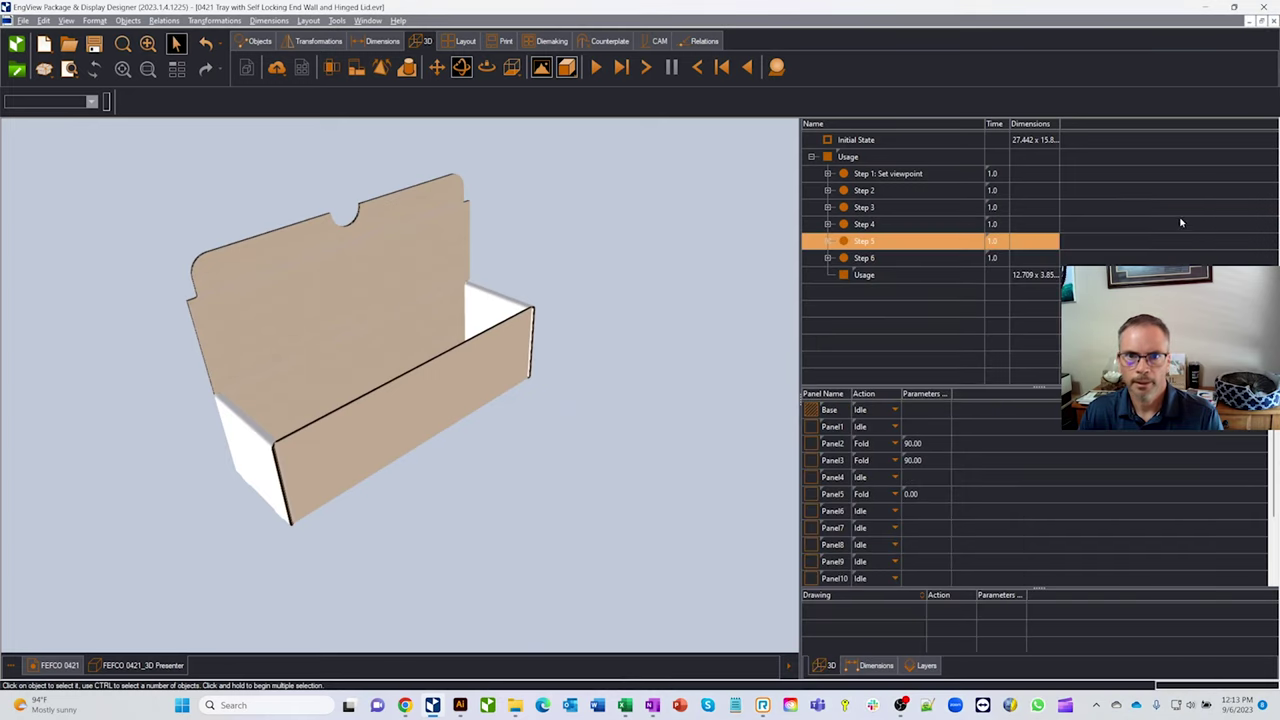
click(776, 67)
click(930, 247)
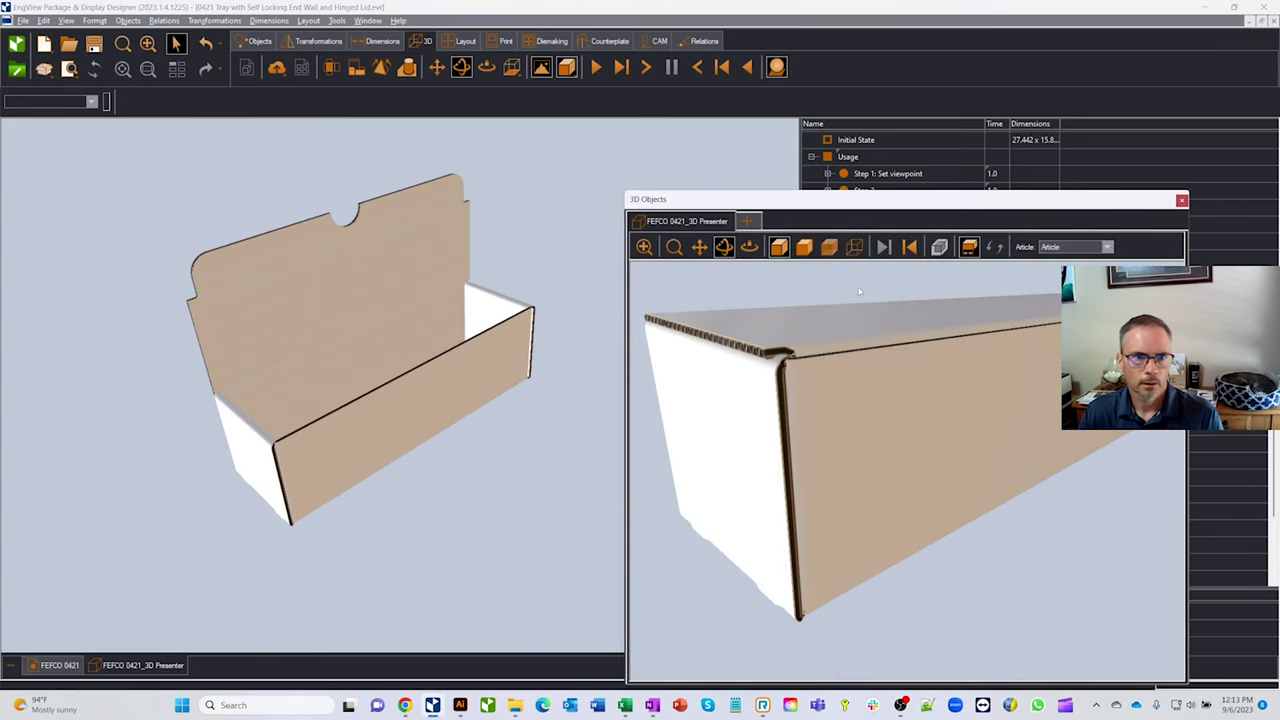
Step: Browse the external OBJ models in the Food and Beverages folder, previewing Apple, Candy Bar, Lemon and Tetra Pak Box
click(754, 221)
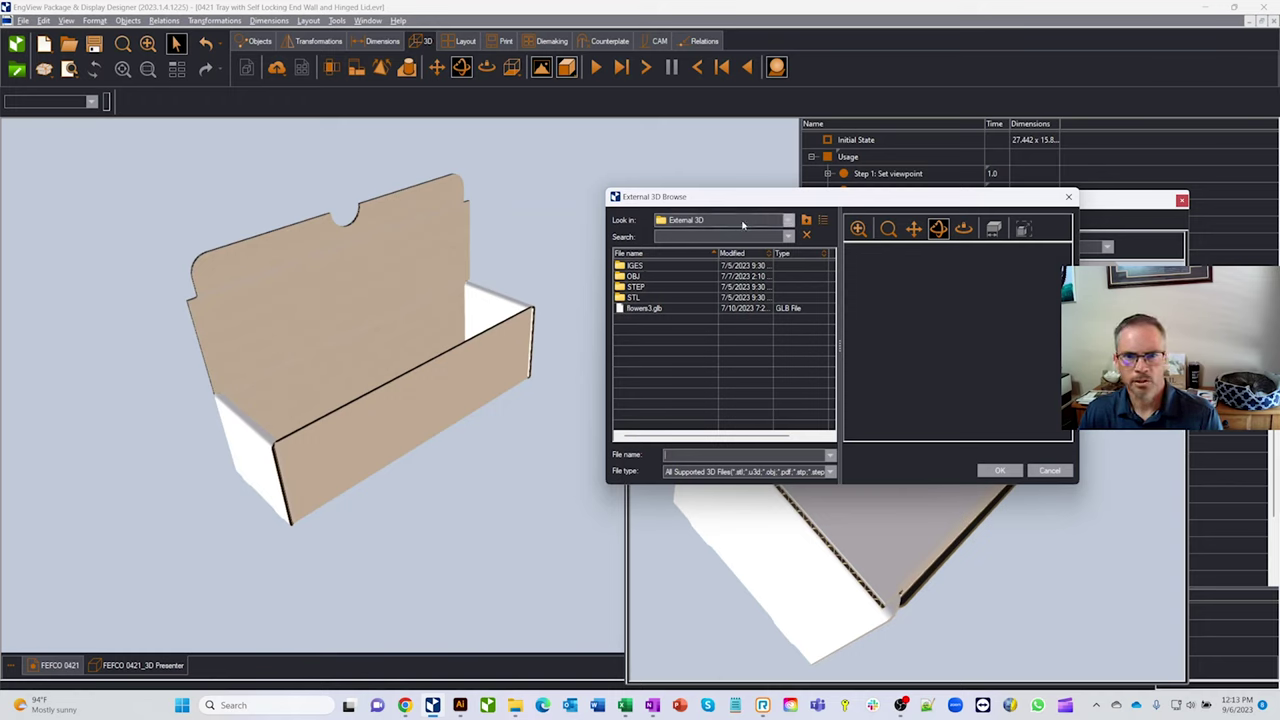
double_click(638, 277)
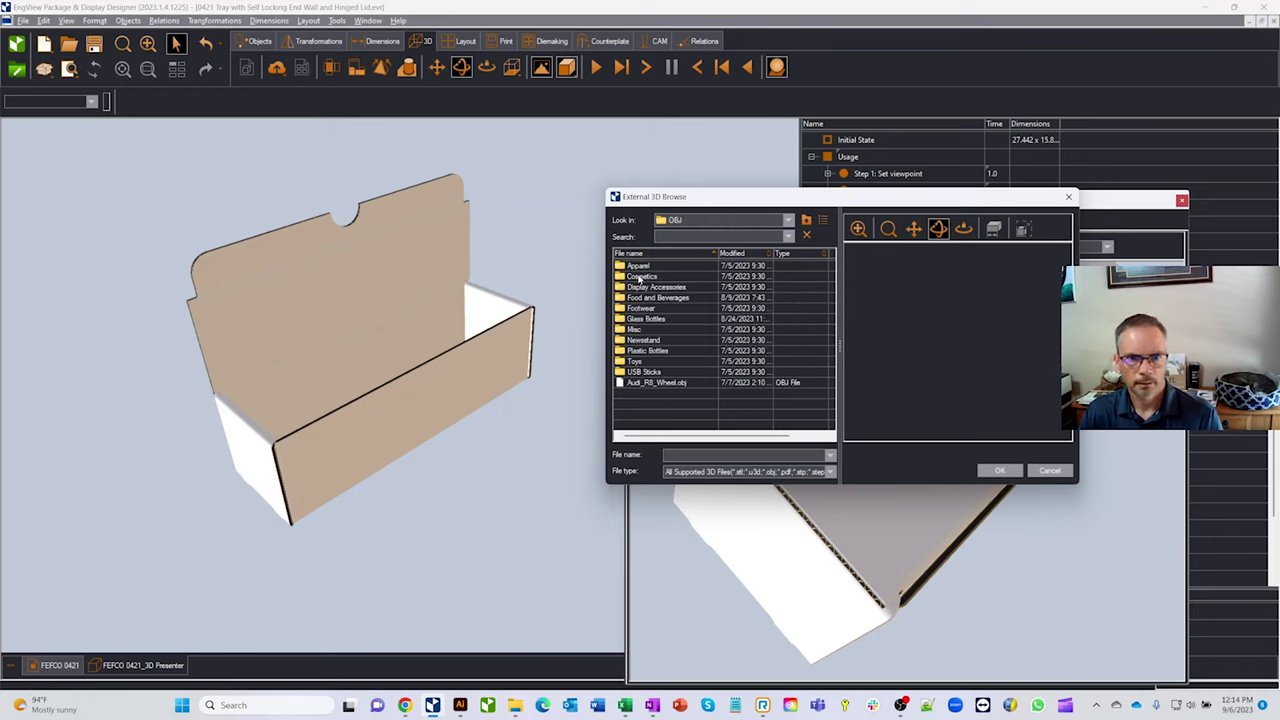
double_click(657, 298)
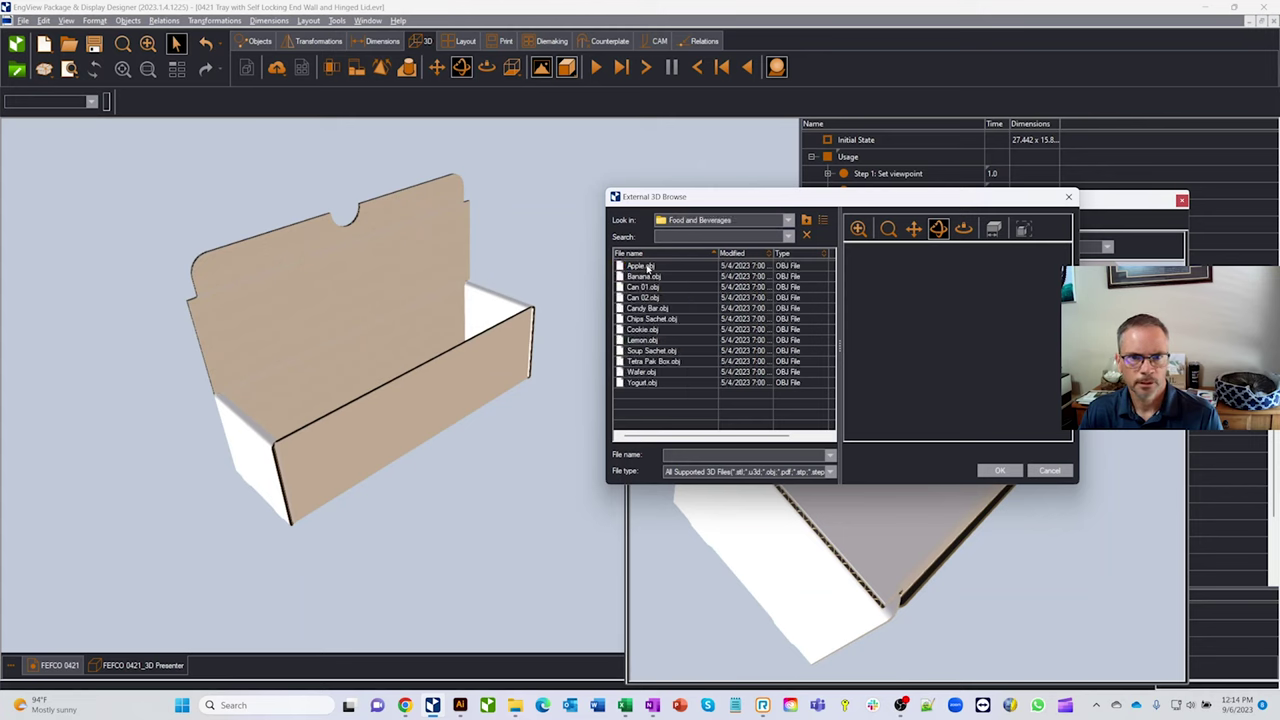
click(641, 266)
click(651, 309)
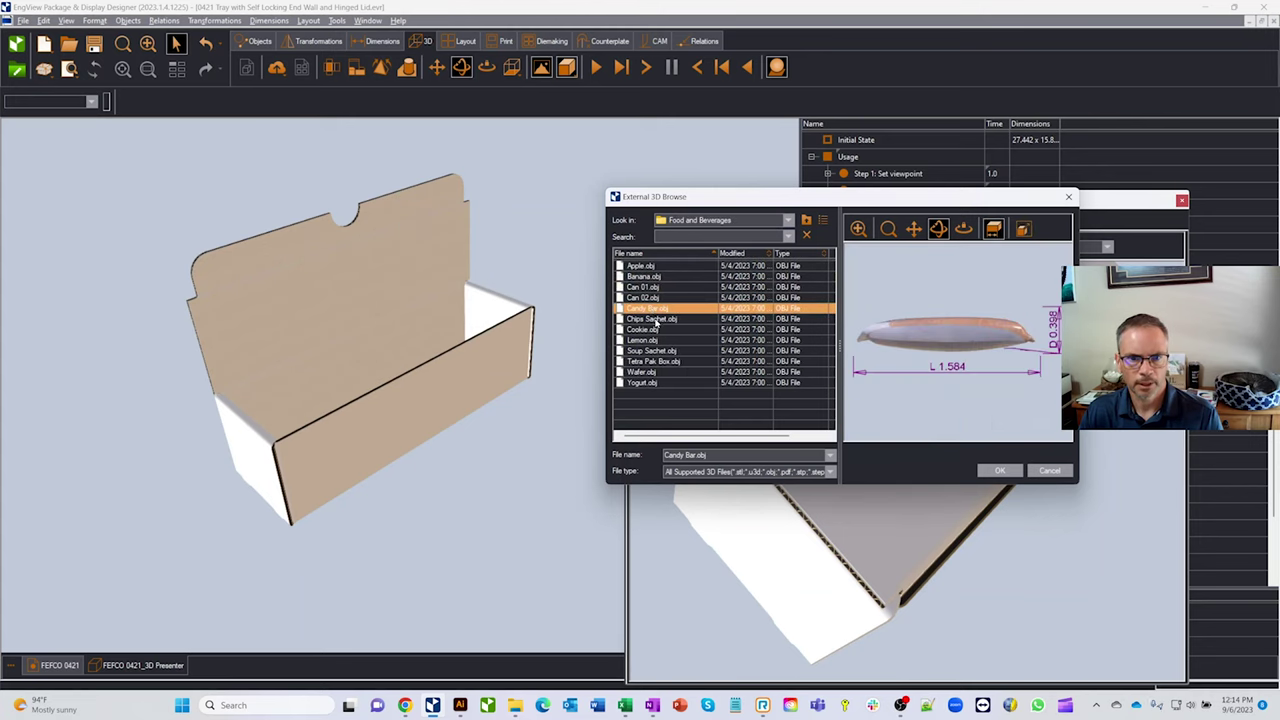
click(641, 340)
drag(960, 300, 885, 325)
click(645, 361)
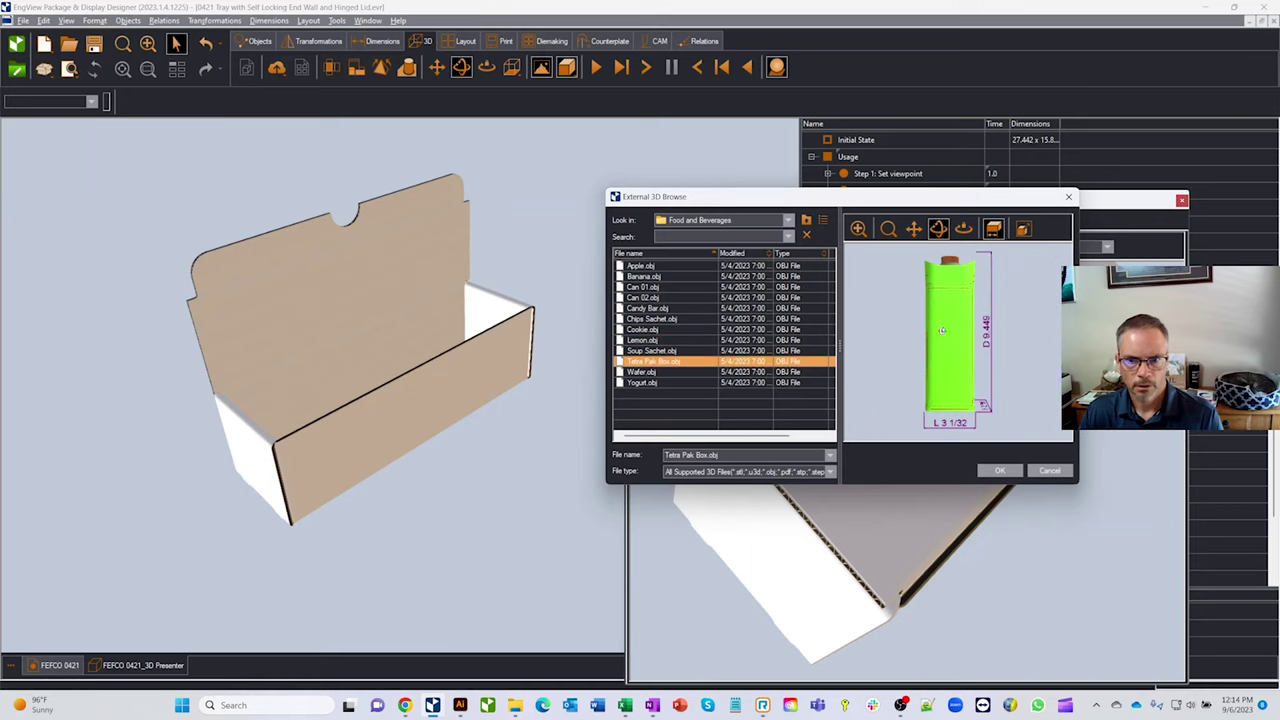
drag(950, 300, 960, 298)
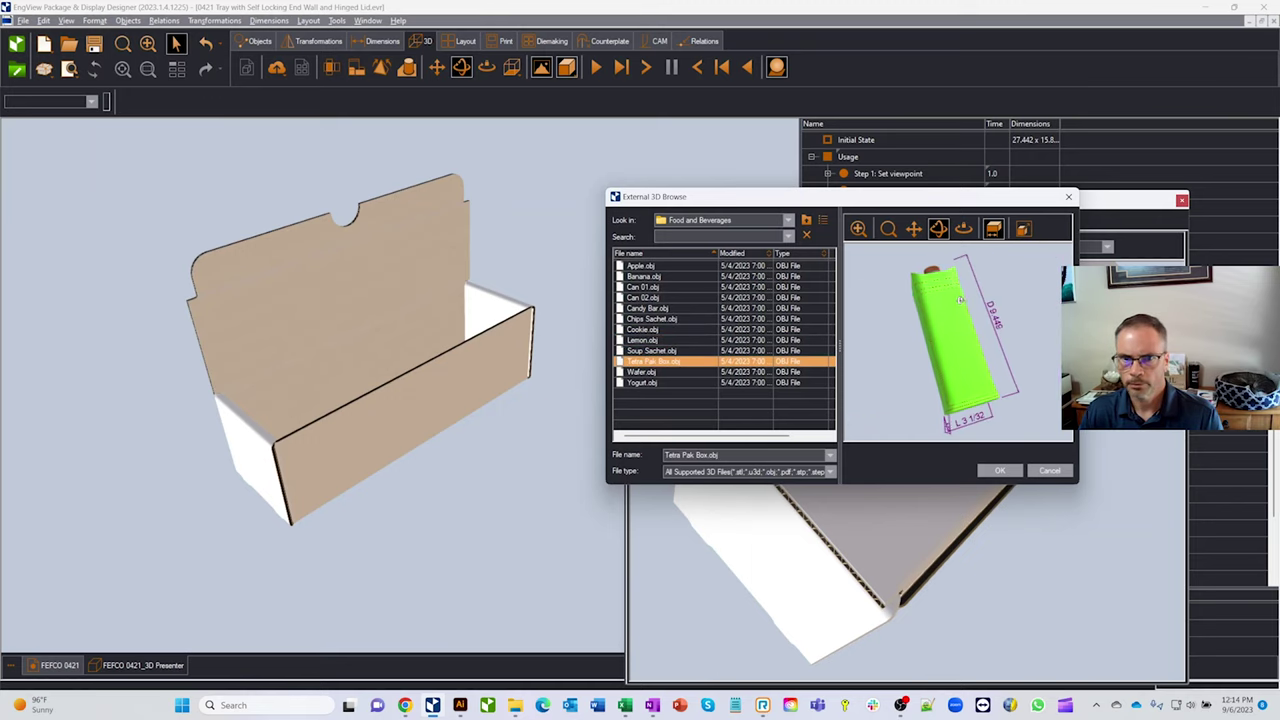
Step: Load the external model Wine Bottle 290.obj from the Glass Bottles folder into the 3D Objects window
click(808, 220)
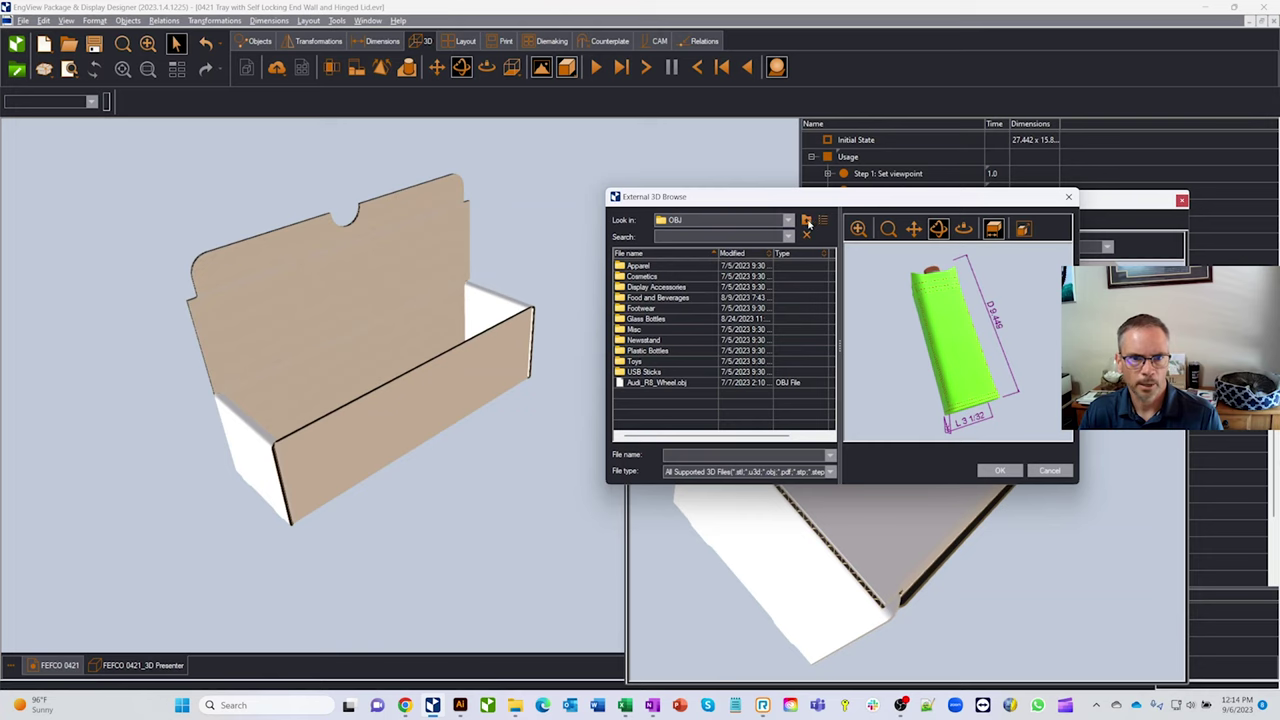
double_click(658, 319)
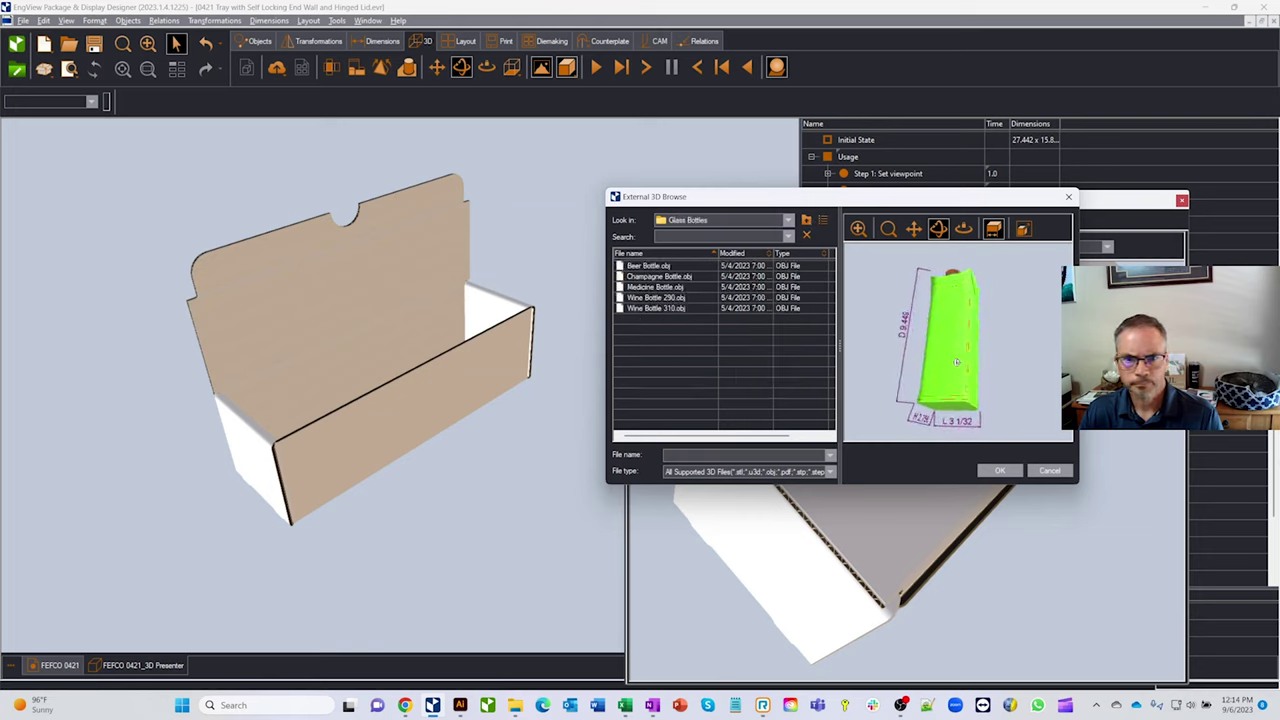
click(660, 298)
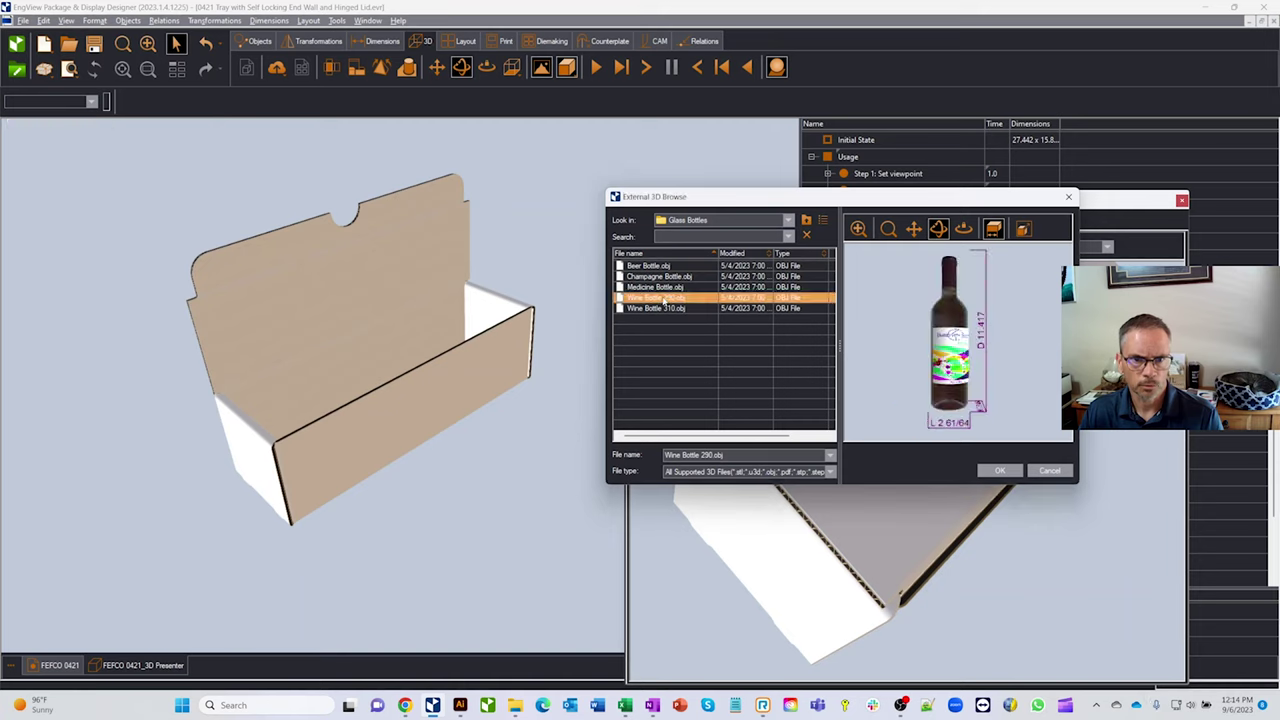
drag(967, 339, 926, 278)
click(1003, 468)
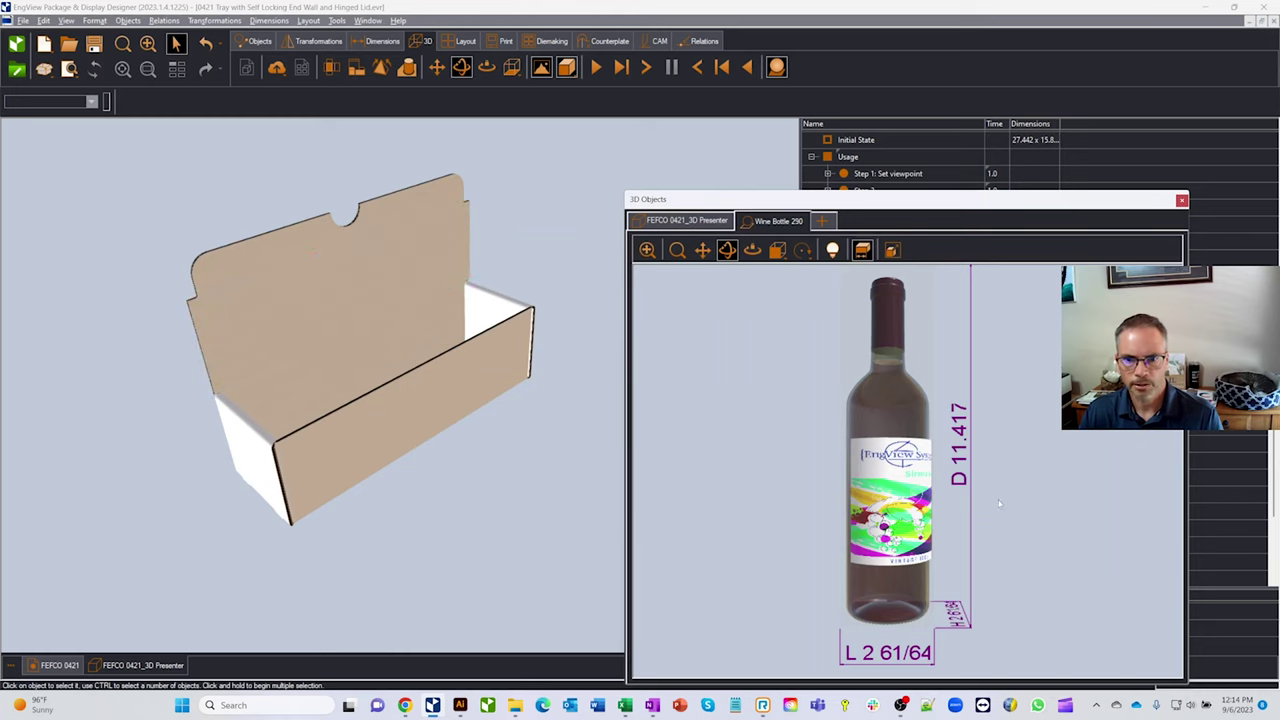
Step: Insert the wine bottle lying lengthwise on the tray's bottom panel and close the 3D Objects window
drag(999, 503, 900, 470)
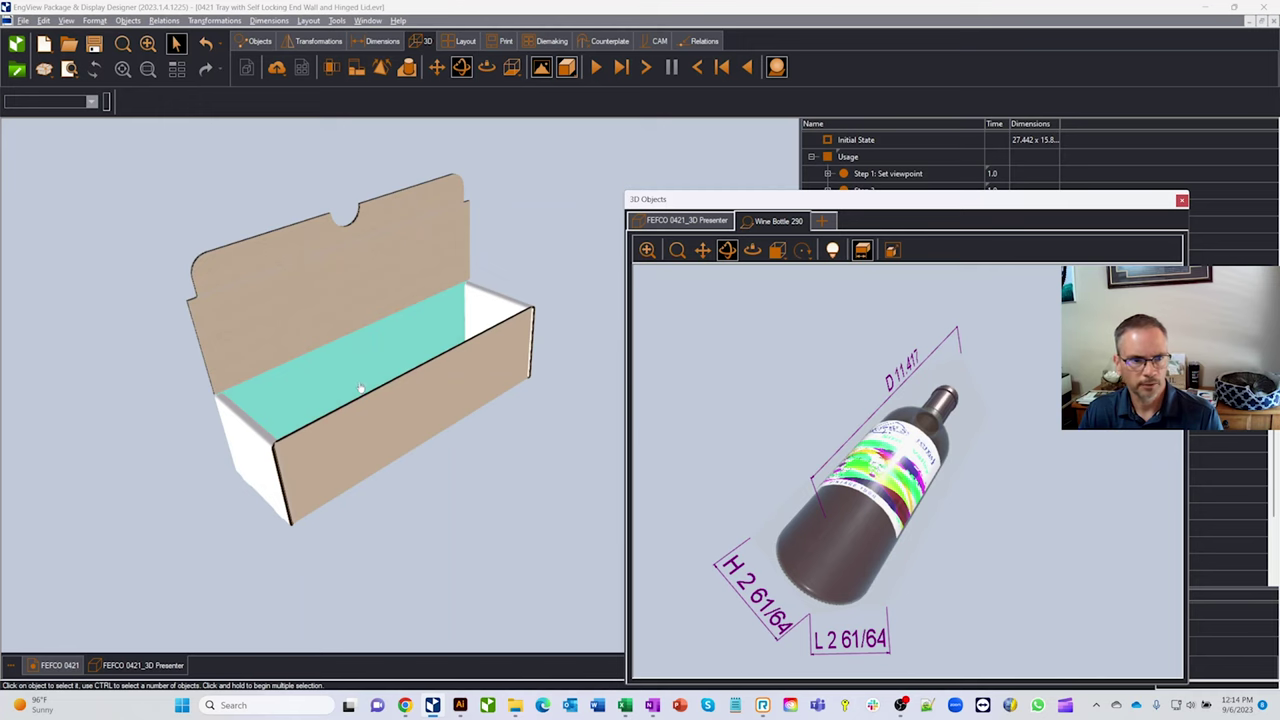
drag(361, 388, 382, 398)
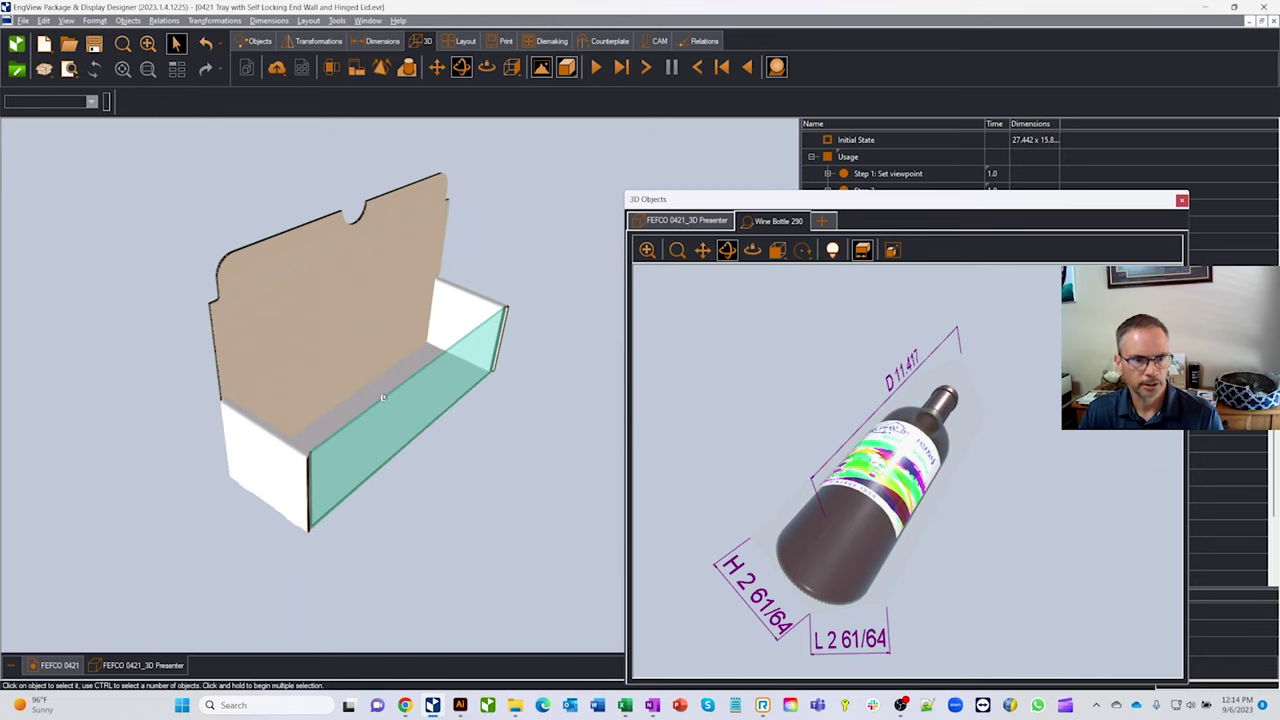
click(802, 508)
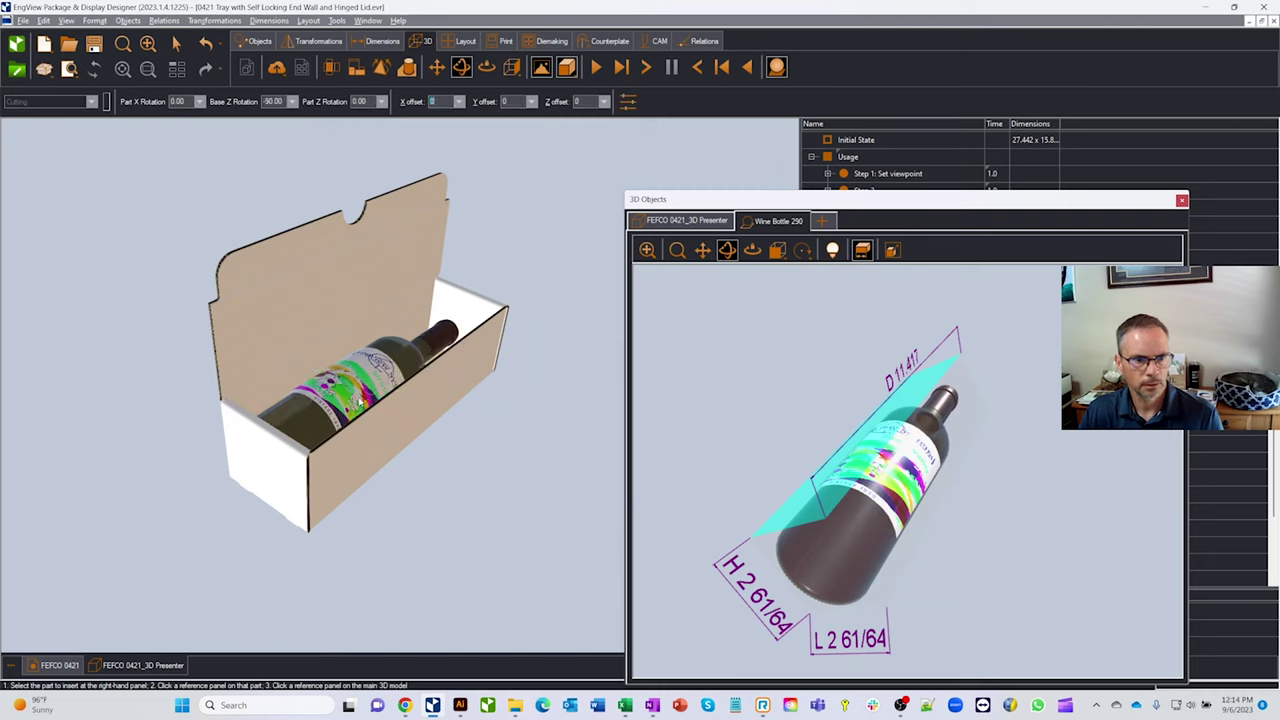
click(360, 400)
drag(375, 403, 451, 439)
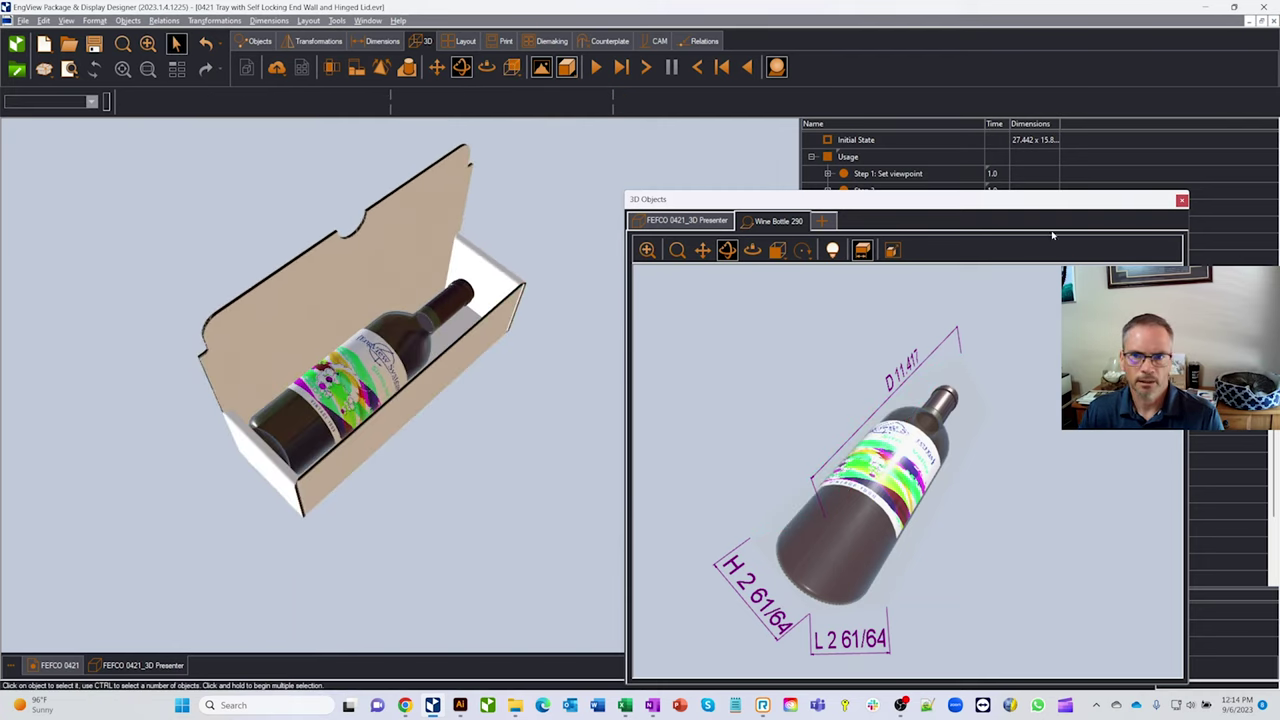
click(1181, 201)
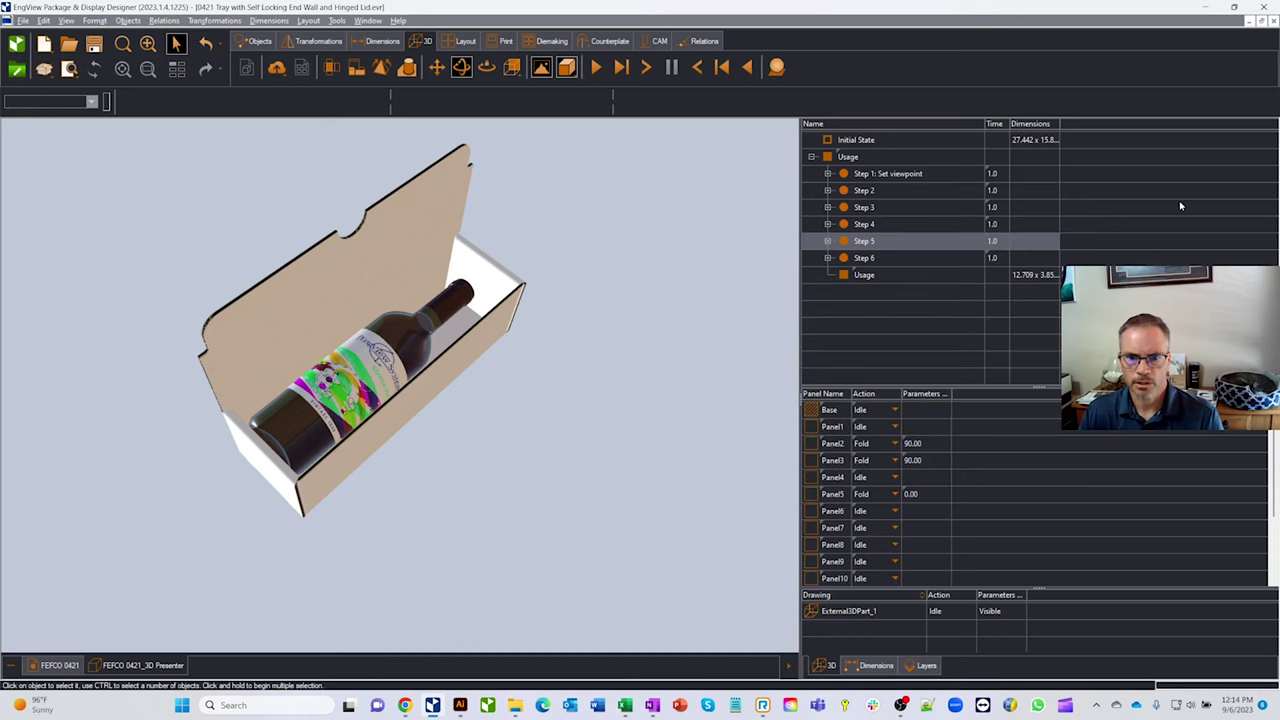
Step: In the inserted bottle's folding part properties, try a Y offset of 10 in, reset it to 0, and set the Z offset to 0.1 in
click(860, 612)
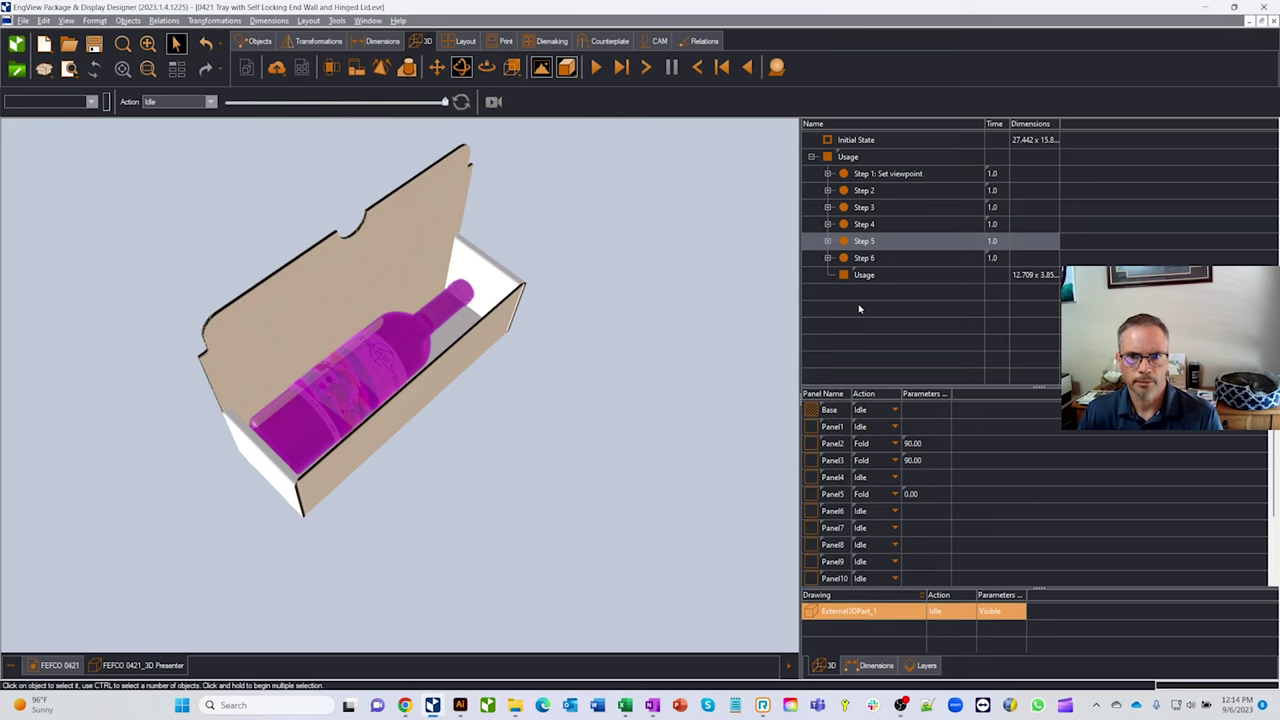
double_click(864, 613)
drag(808, 265, 781, 346)
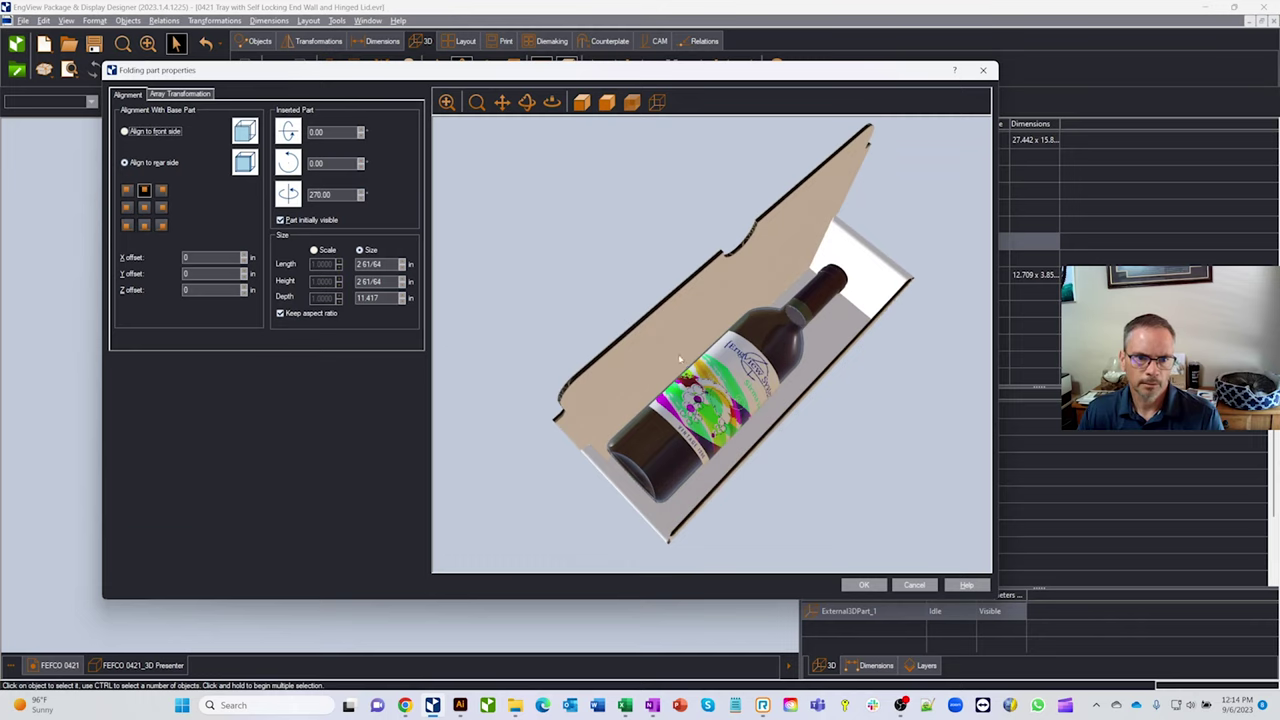
drag(680, 359, 755, 437)
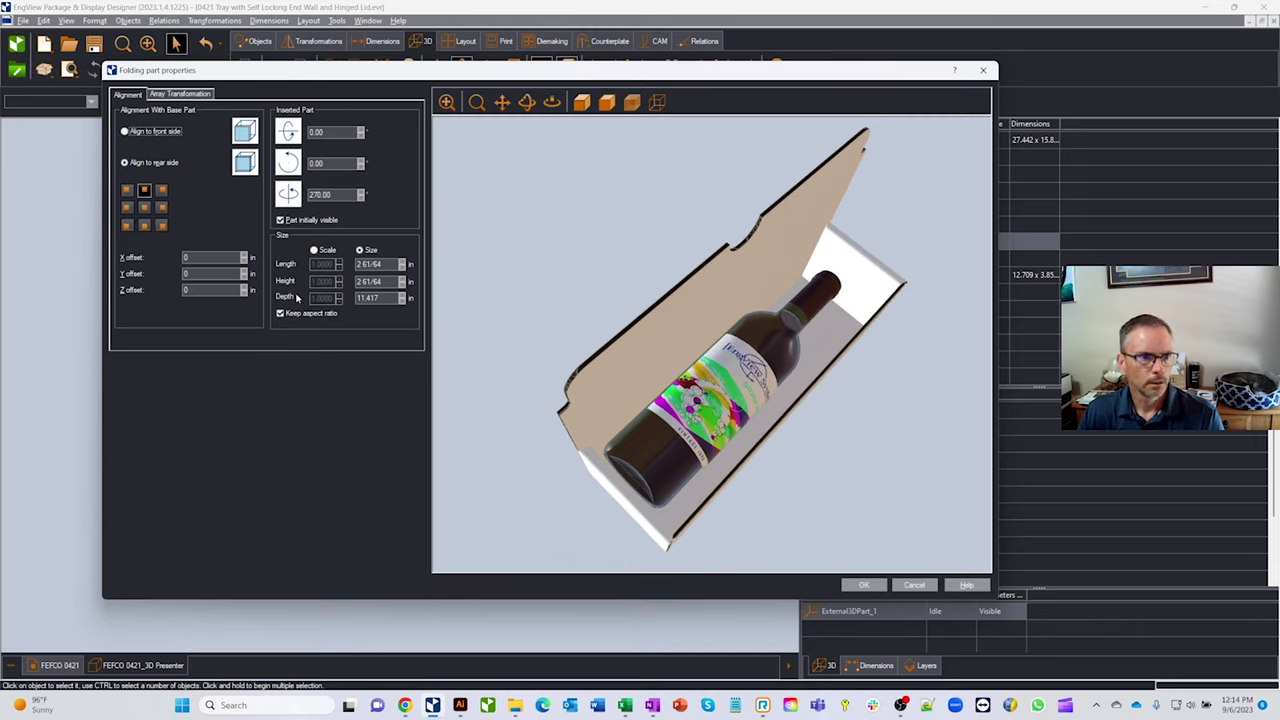
click(244, 271)
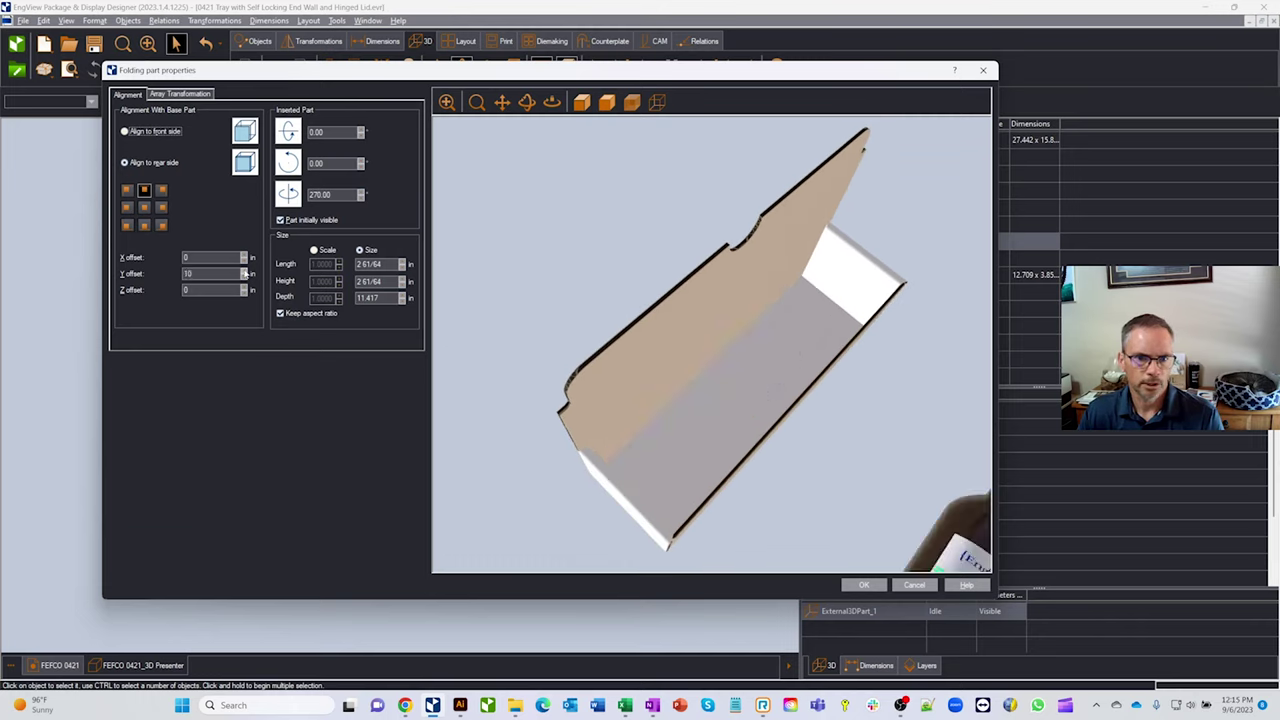
click(244, 278)
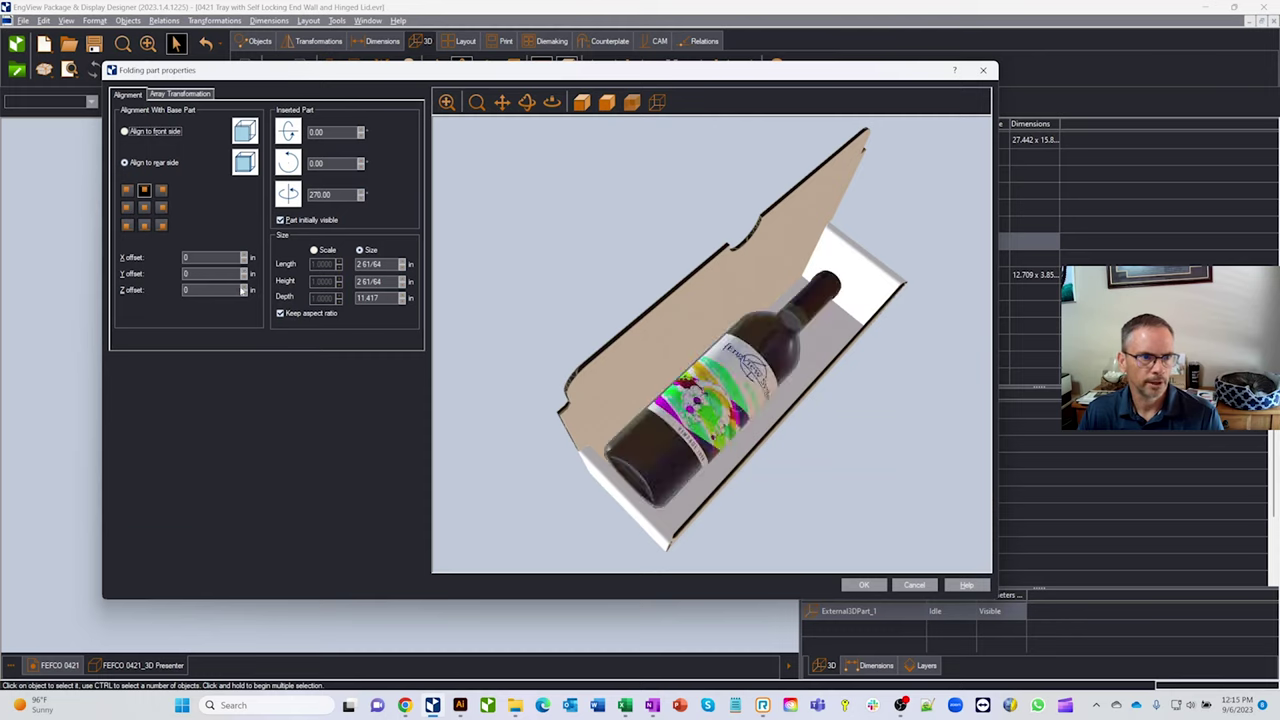
click(243, 287)
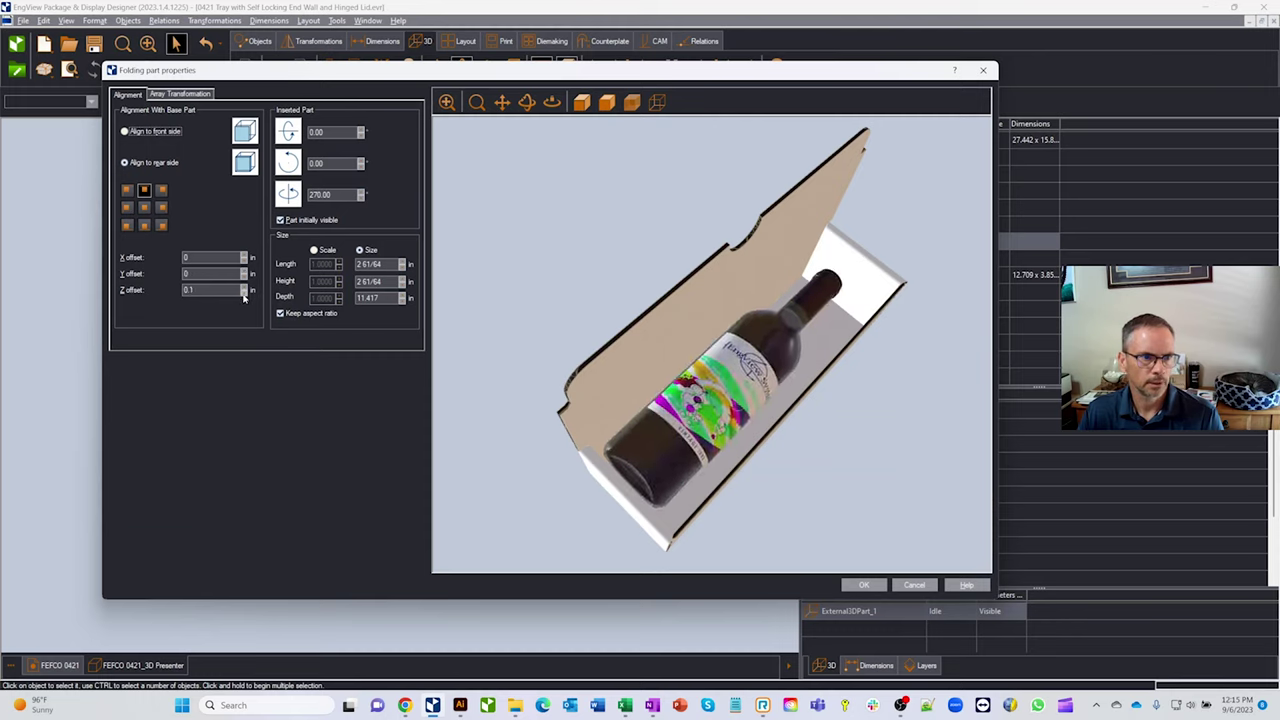
Step: Try shifting the bottle along the box with X offsets of 10 and -10 in
click(243, 257)
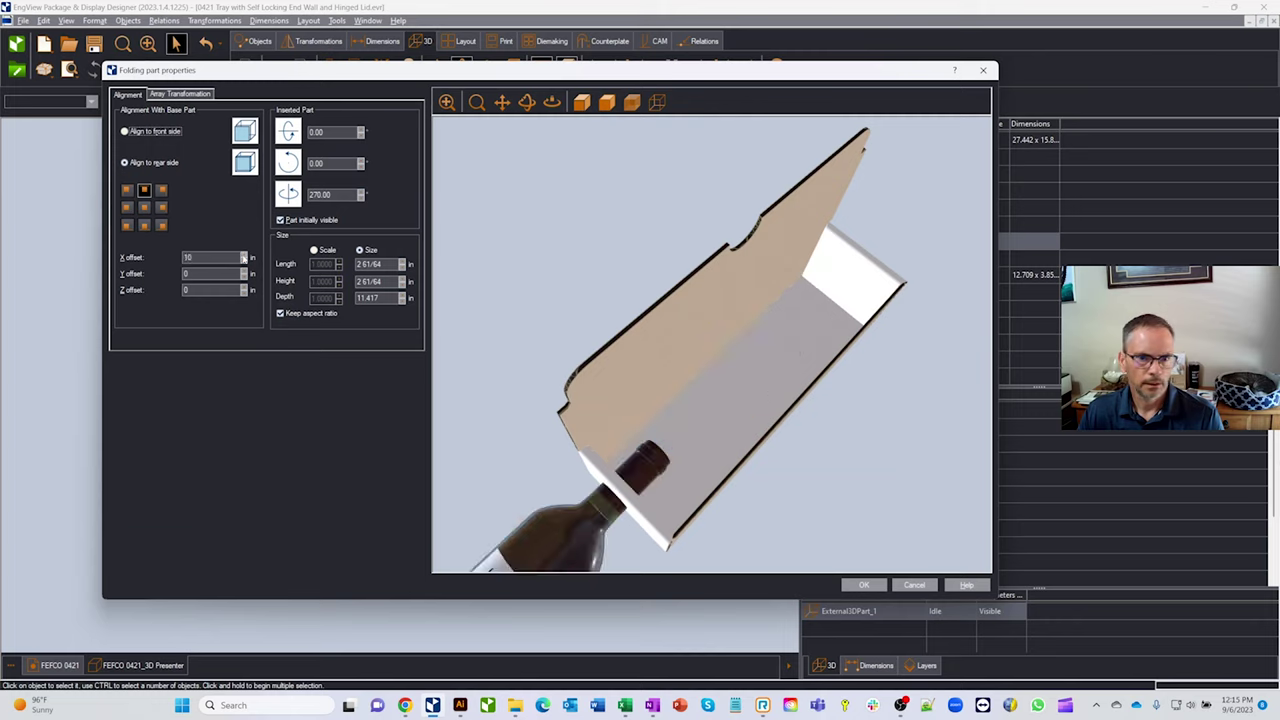
click(244, 261)
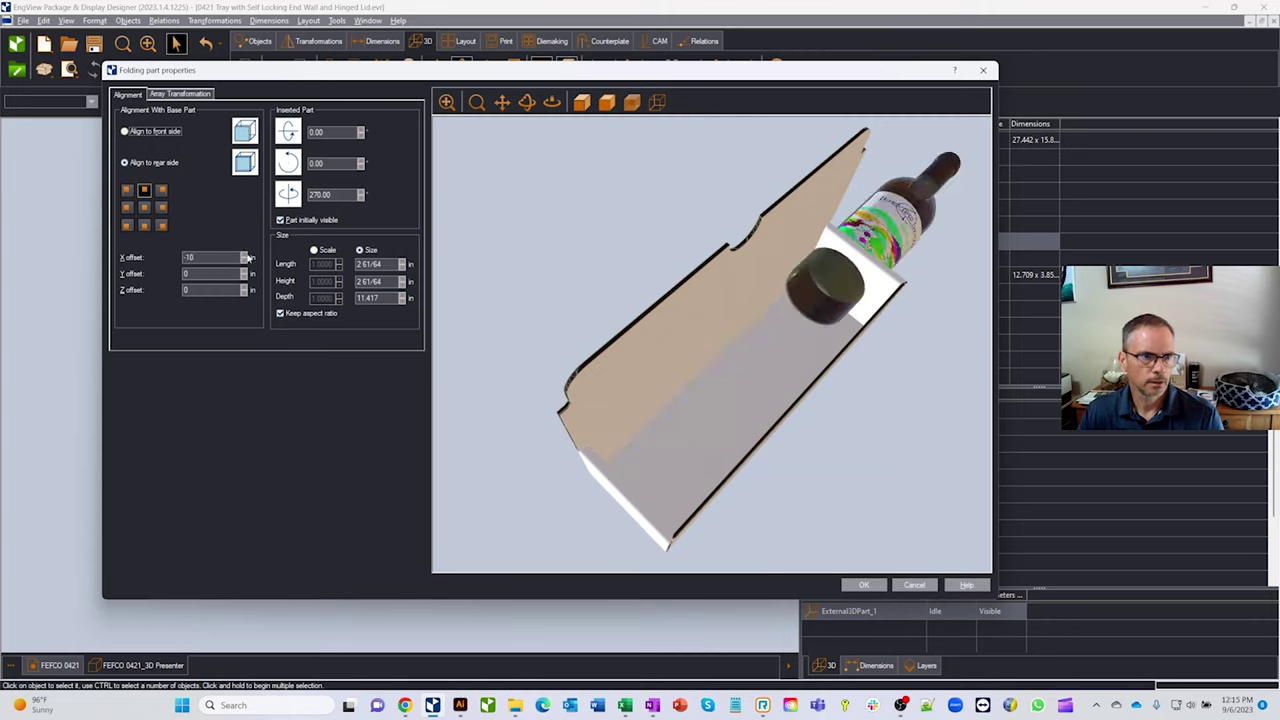
click(246, 256)
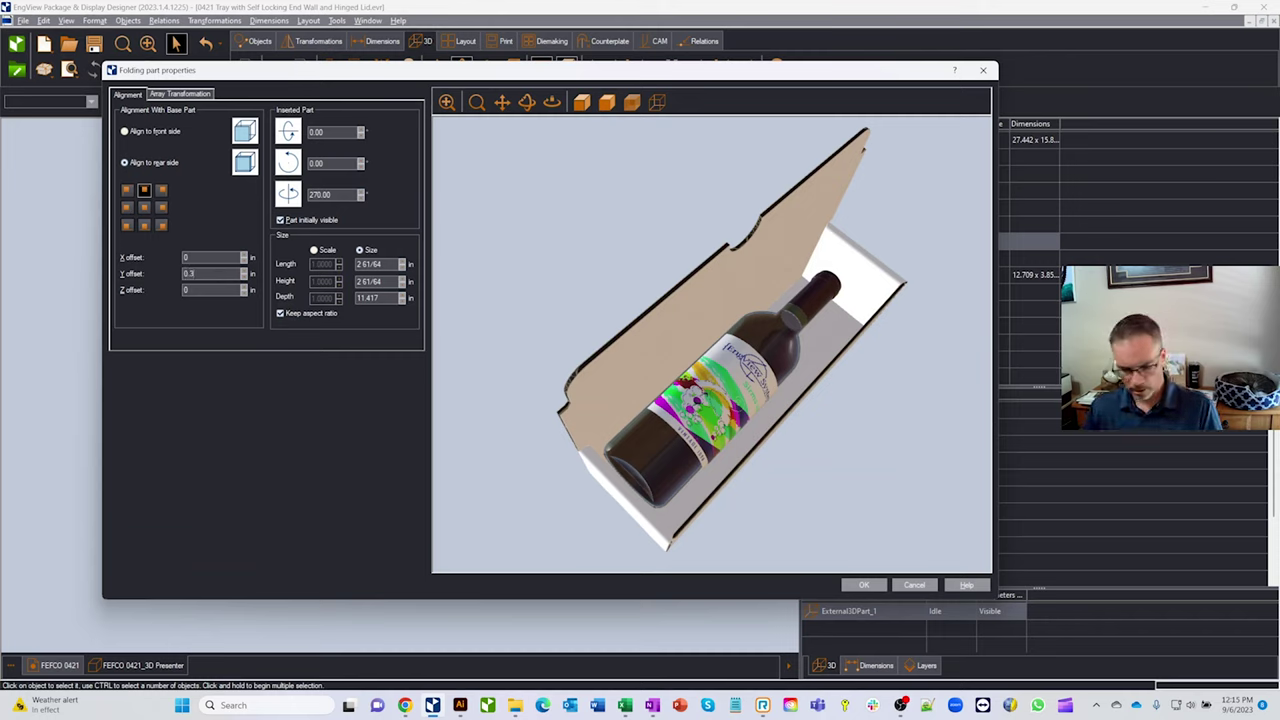
Step: Set the bottle's Y offset to 0.5 in and apply the part properties
key(Tab)
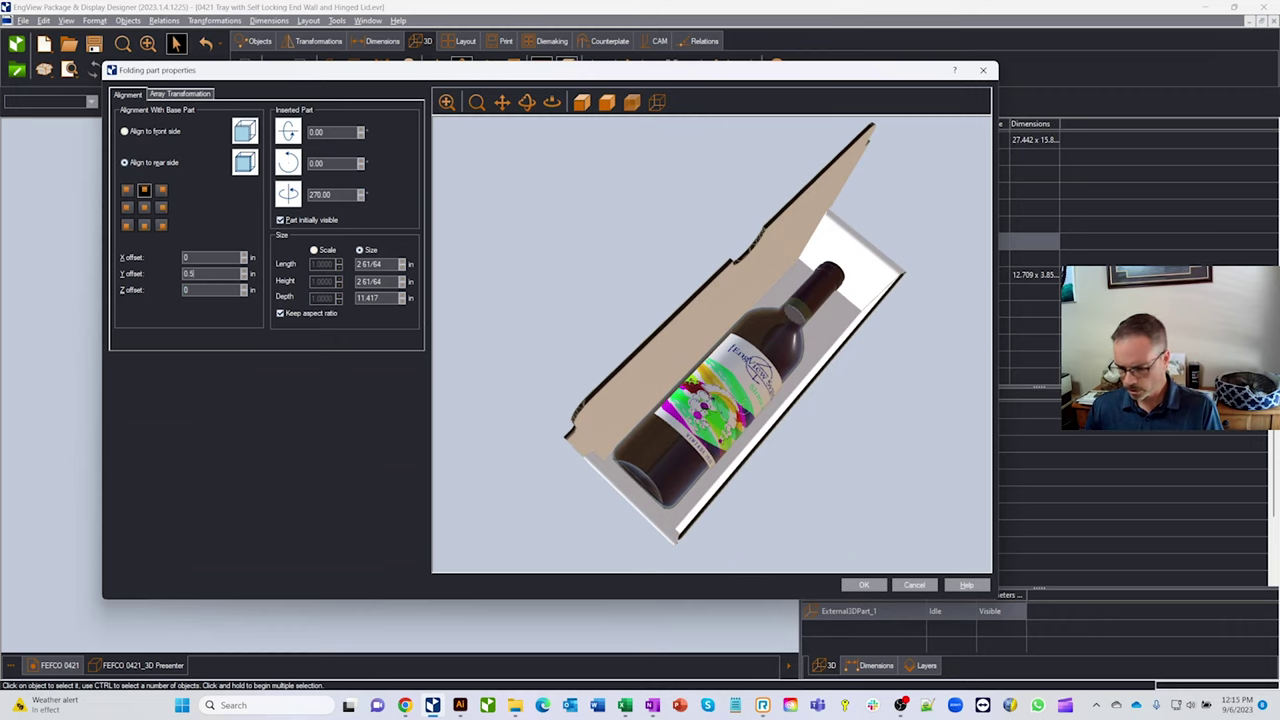
key(Return)
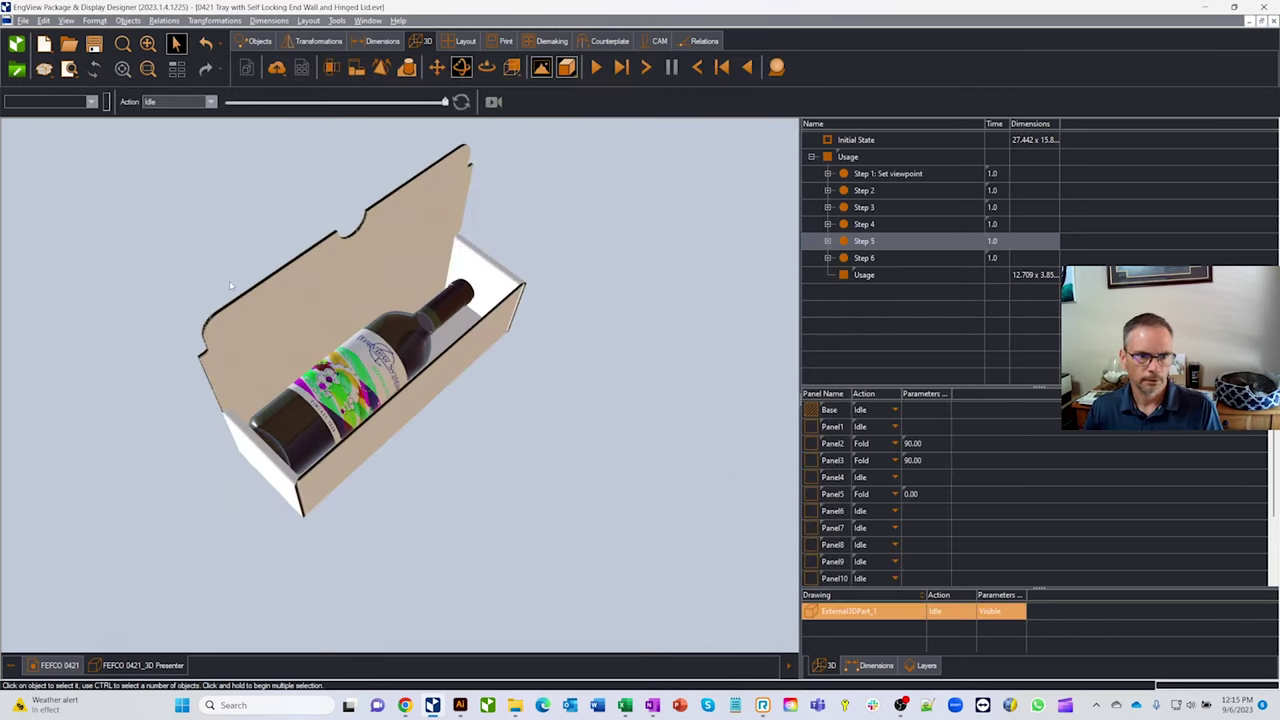
Step: Reopen the folding part properties of the bottle, External3DPart_1
click(360, 390)
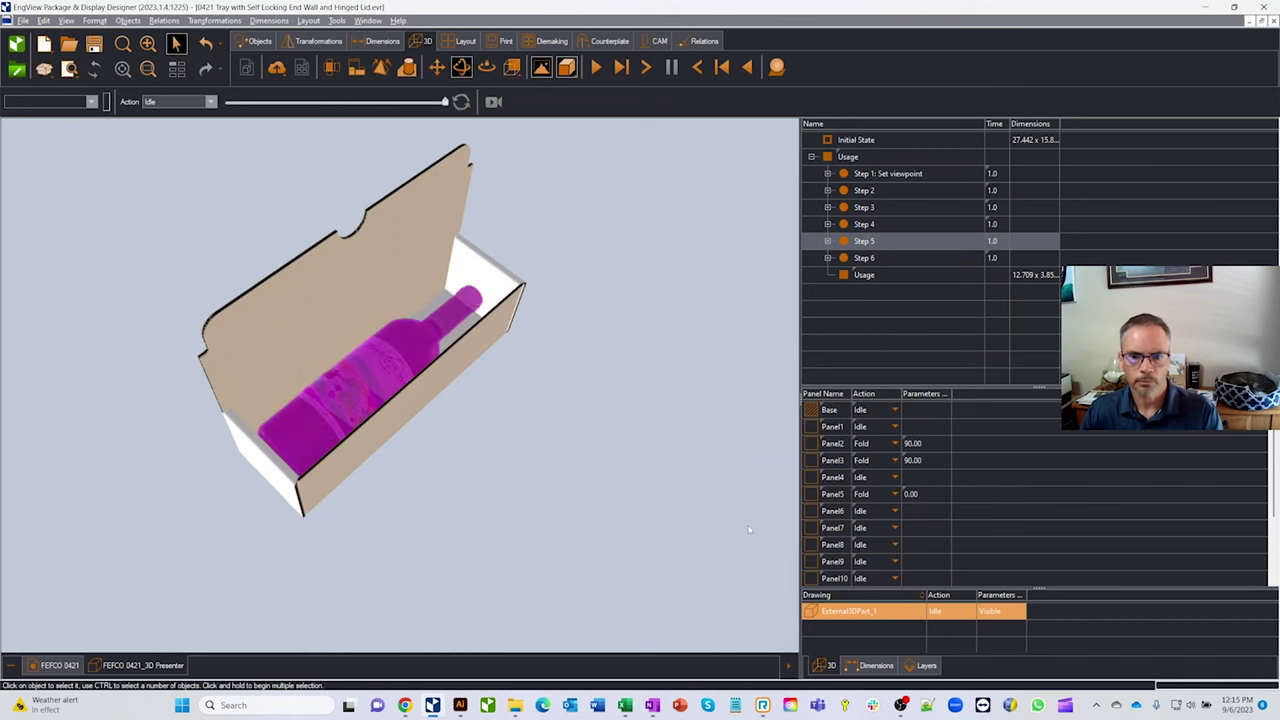
double_click(847, 612)
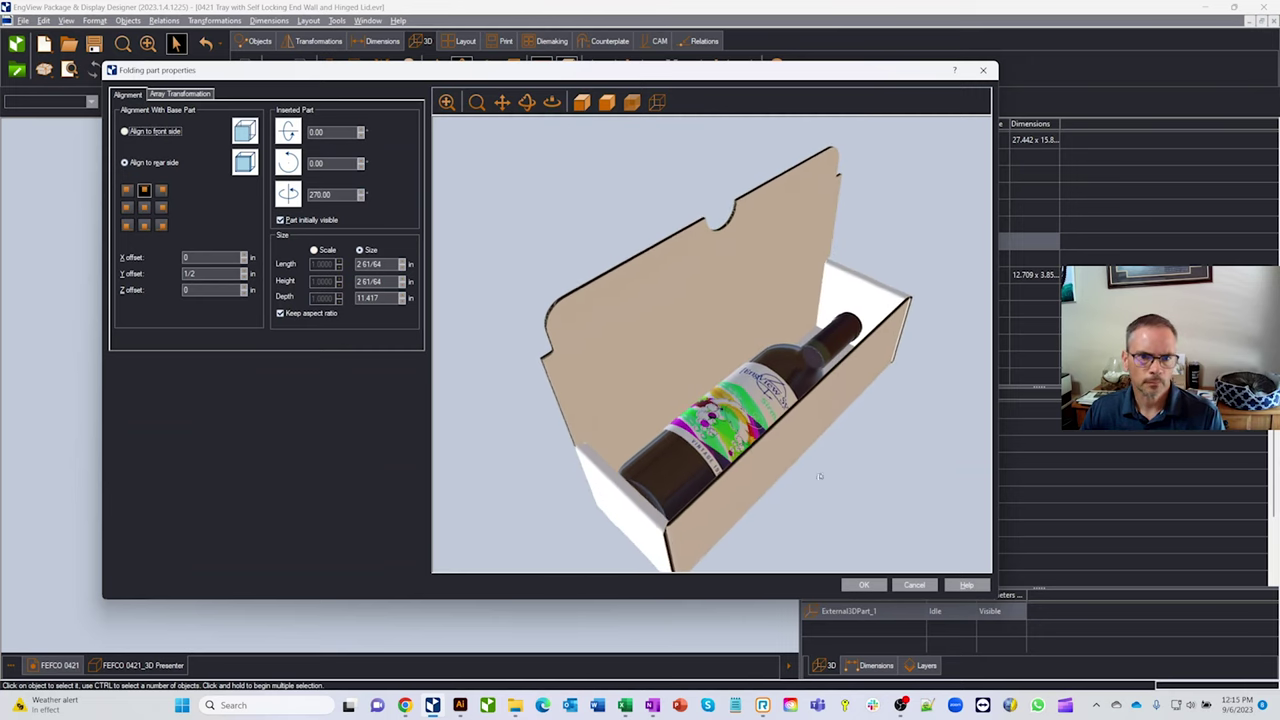
drag(830, 402, 735, 414)
drag(951, 498, 838, 446)
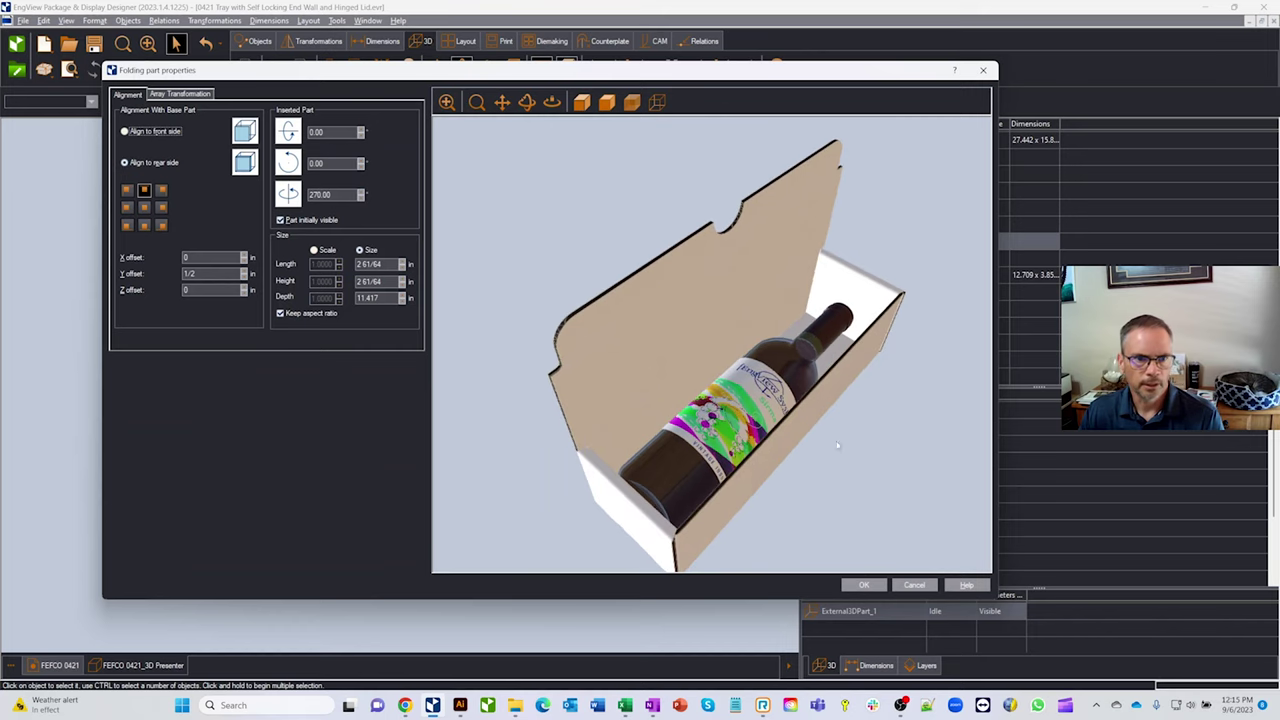
Step: Try rotating the bottle about each of its three axes, using angles of 10, 20 and 280 degrees
click(361, 130)
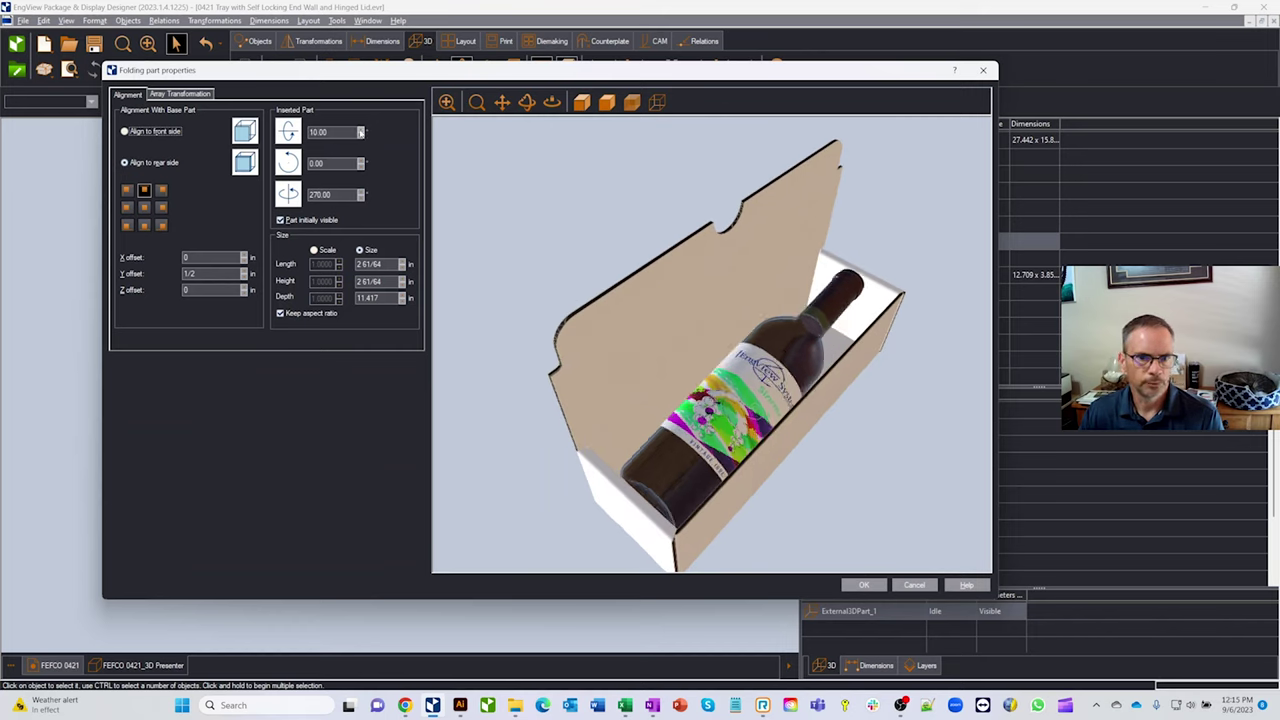
click(361, 136)
click(361, 160)
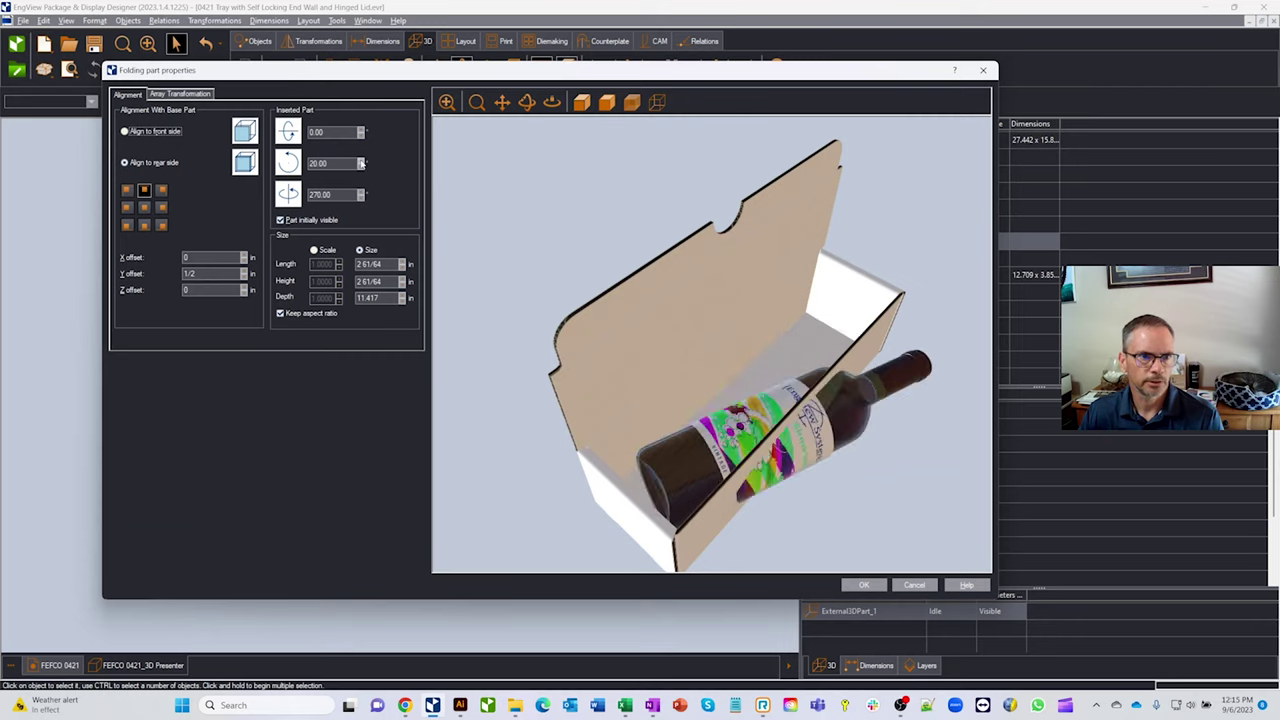
click(360, 168)
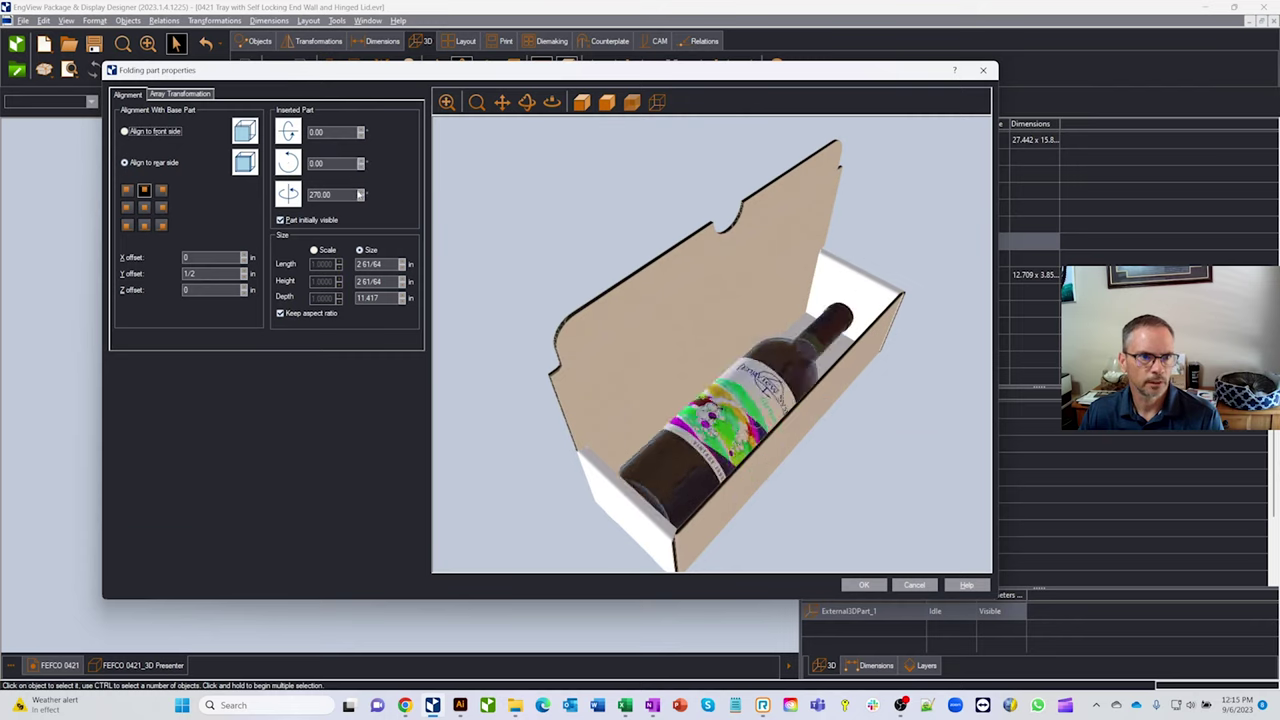
click(361, 191)
click(361, 199)
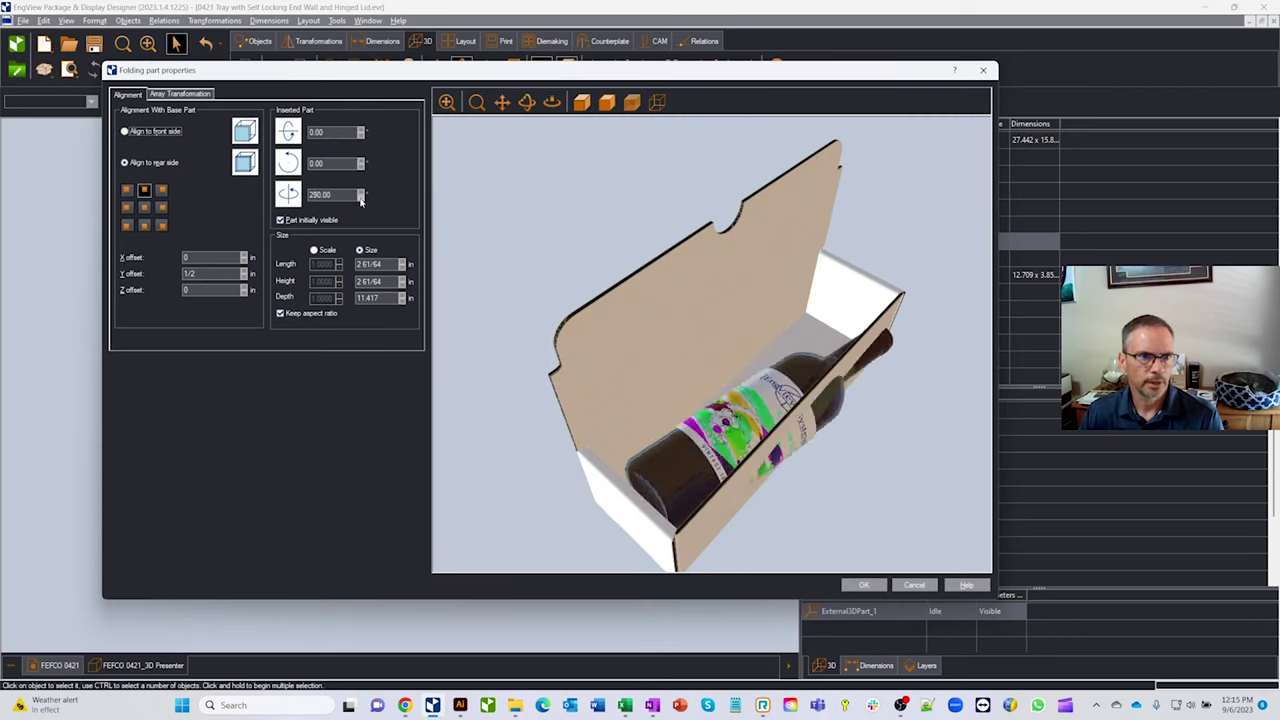
click(361, 199)
click(361, 191)
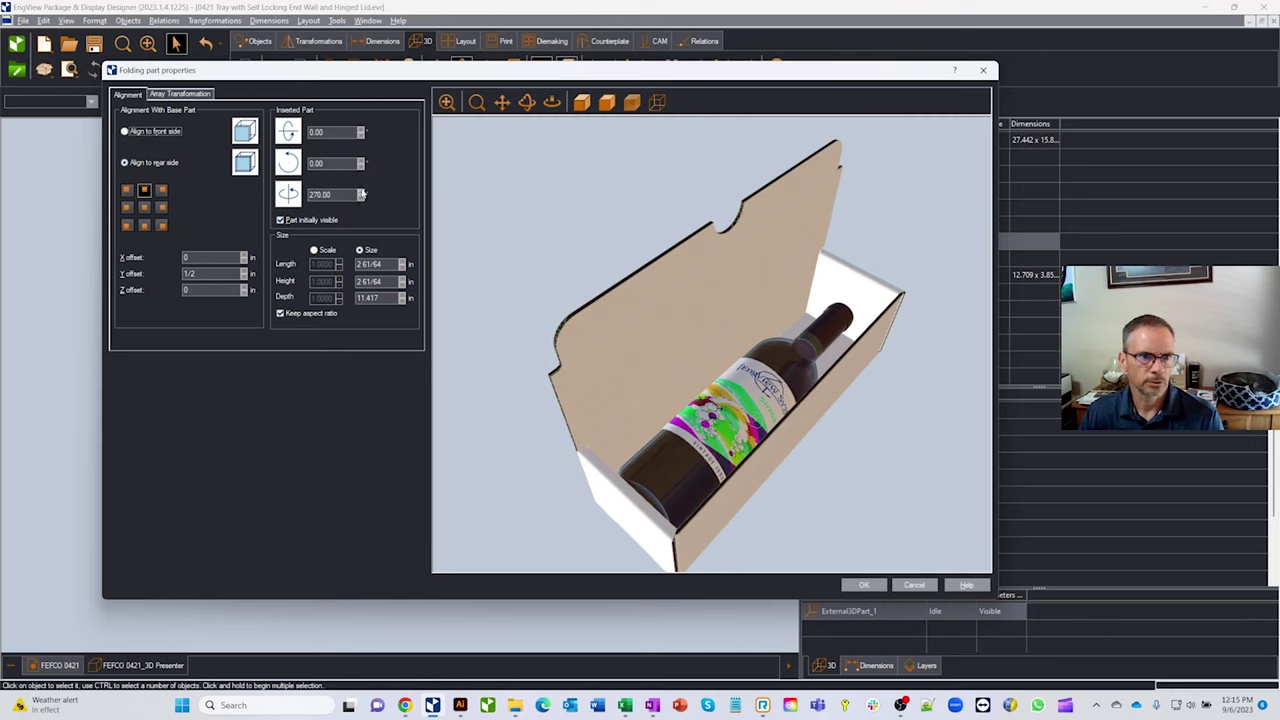
Step: Make the bottle initially hidden, set its Z offset to 5 in, and apply the part properties
mouse_move(720, 340)
mouse_down()
mouse_move(834, 283)
mouse_move(831, 314)
mouse_move(745, 300)
mouse_move(737, 253)
mouse_move(735, 349)
mouse_up()
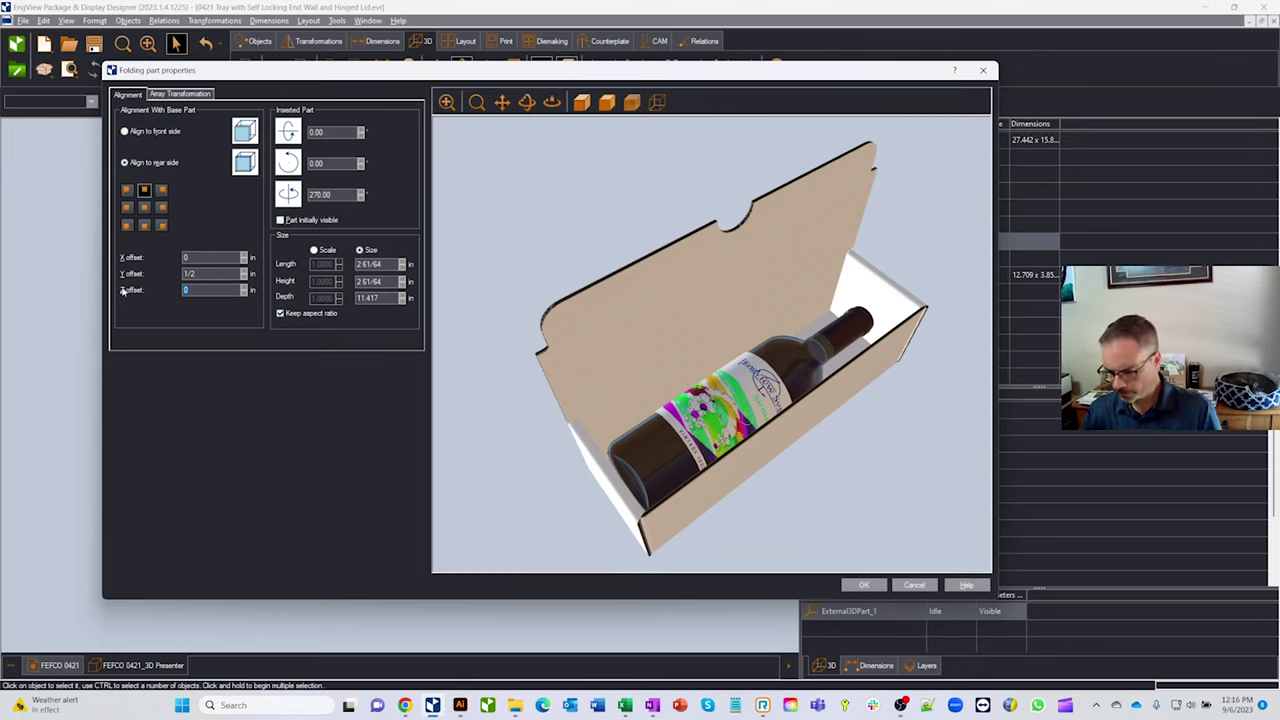
text(5)
key(Tab)
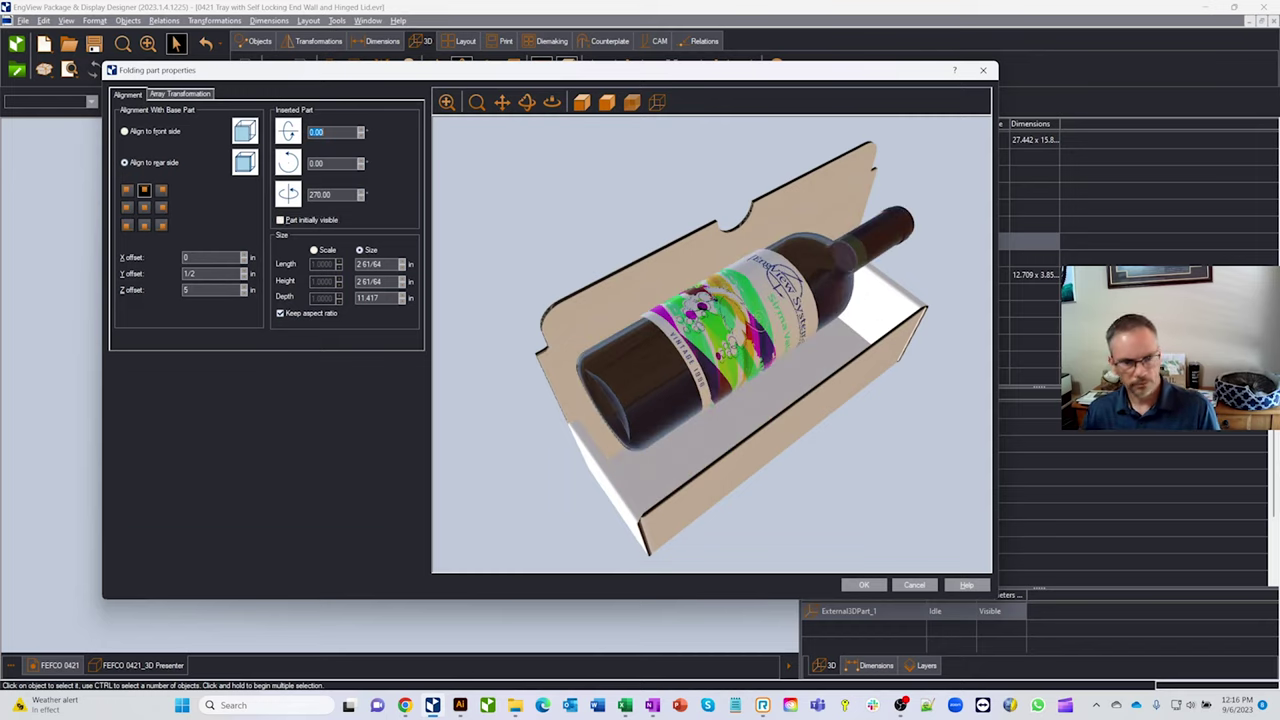
click(875, 587)
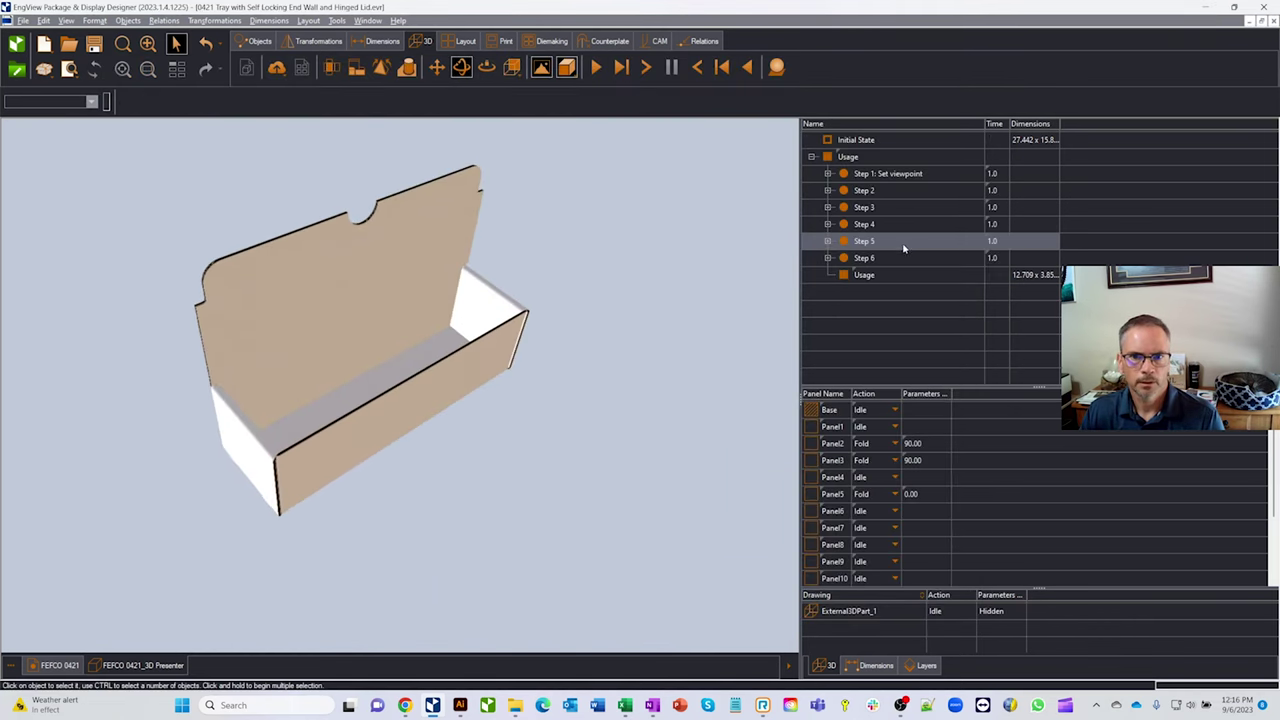
Step: Insert two new steps directly below Step 5 in the Usage phase
right_click(872, 245)
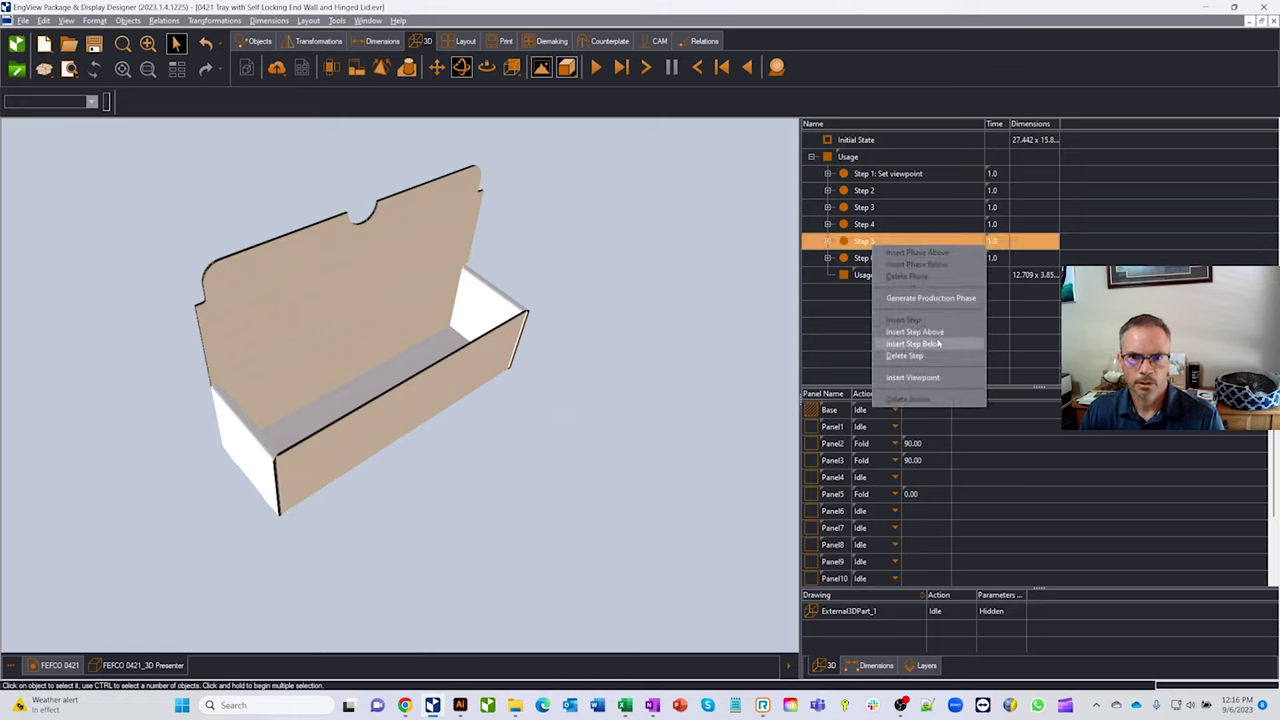
click(938, 343)
right_click(888, 258)
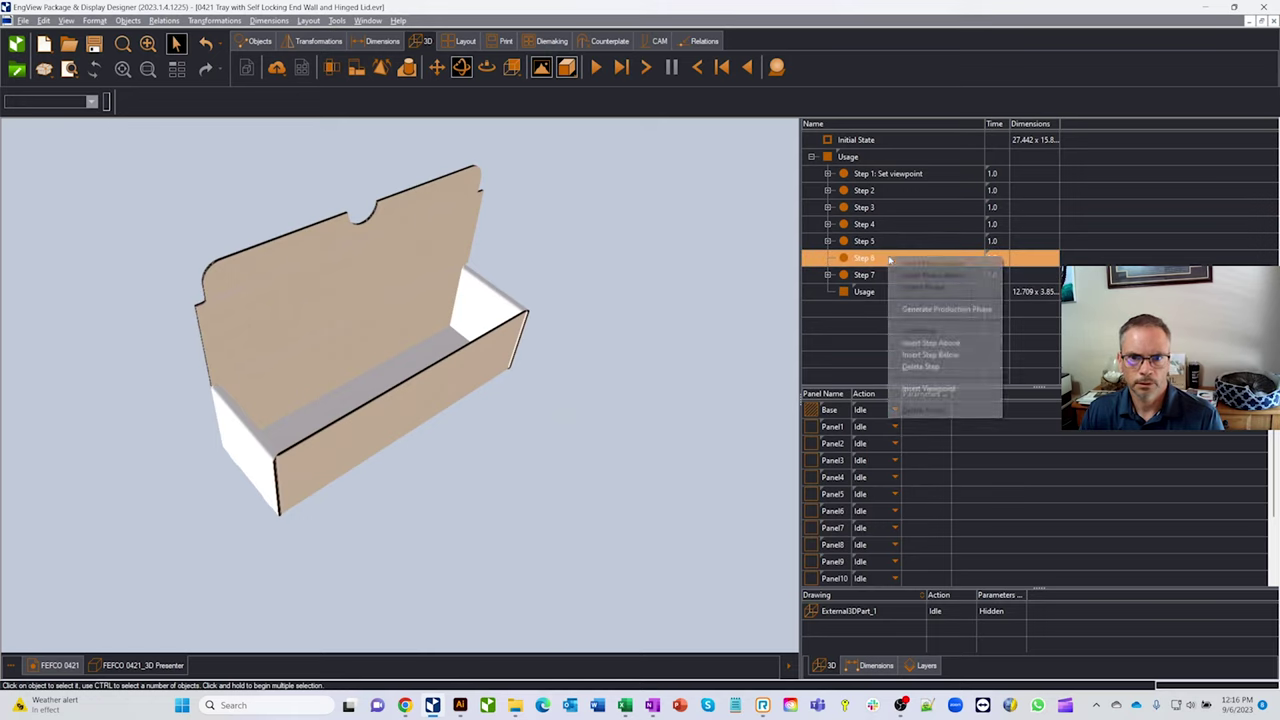
click(953, 356)
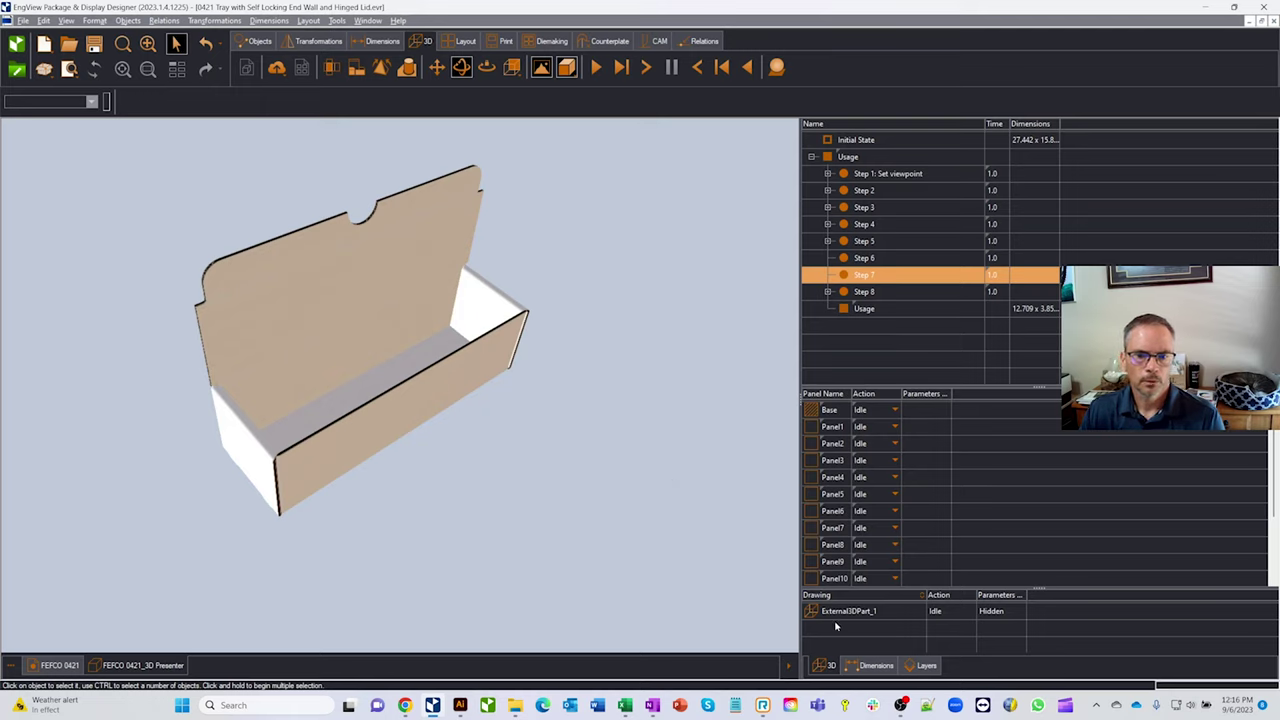
Step: Assign the Show action to the bottle External3DPart_1 in the new Step 6
click(875, 257)
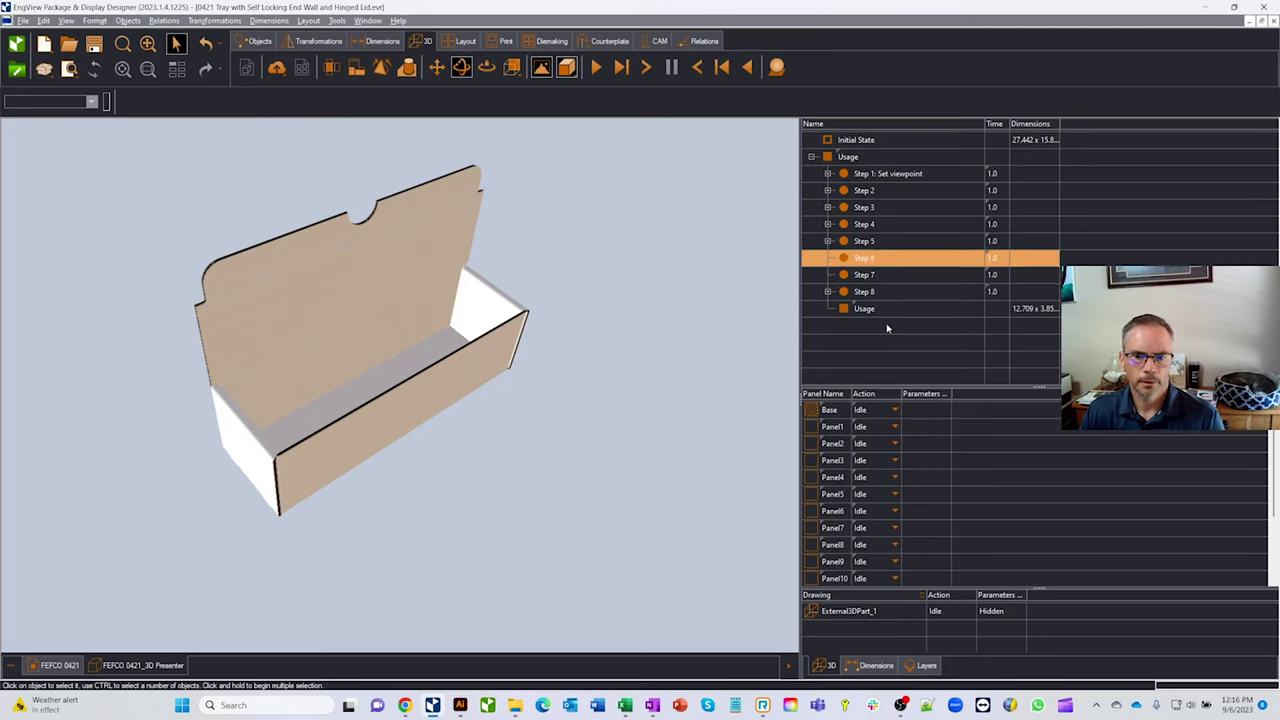
click(838, 611)
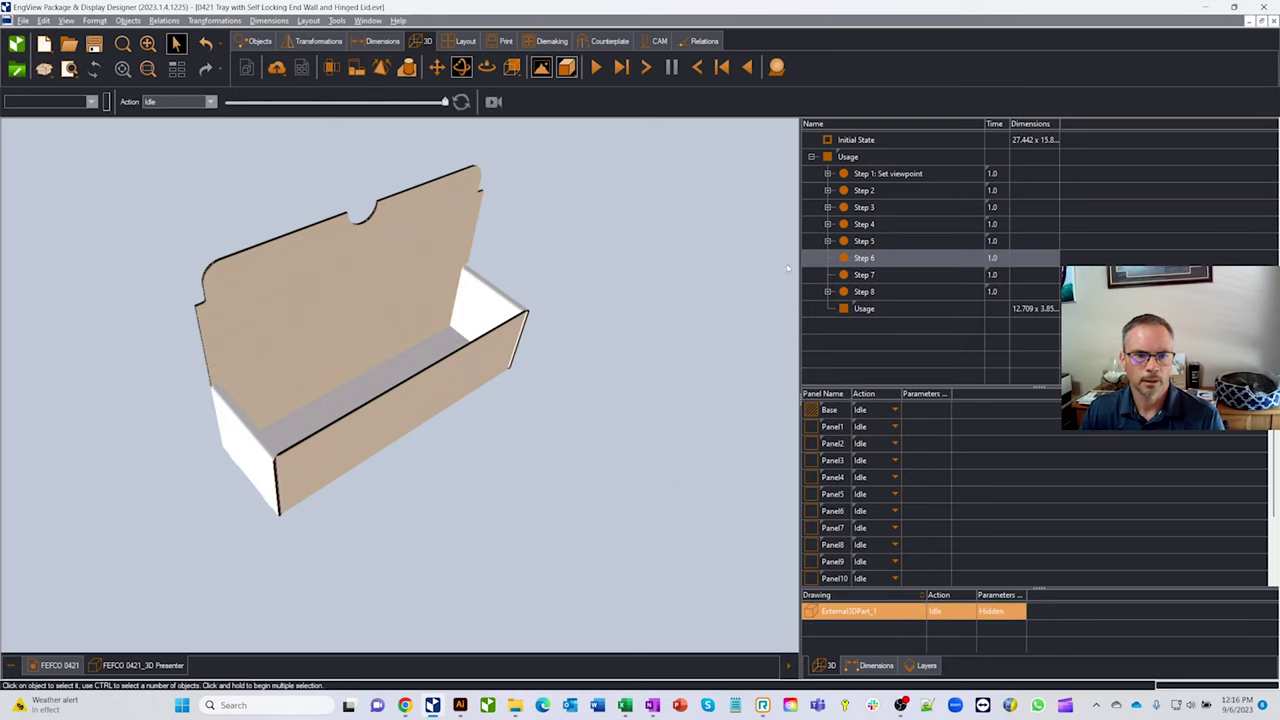
click(209, 101)
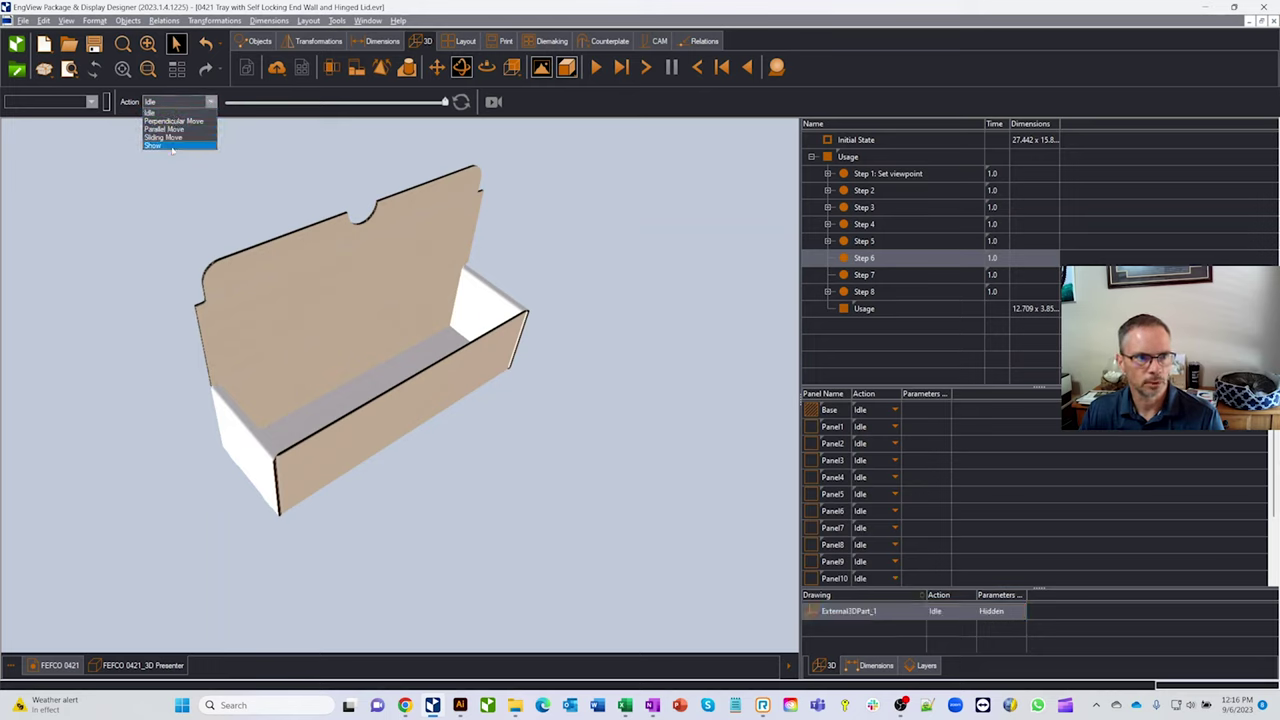
click(172, 146)
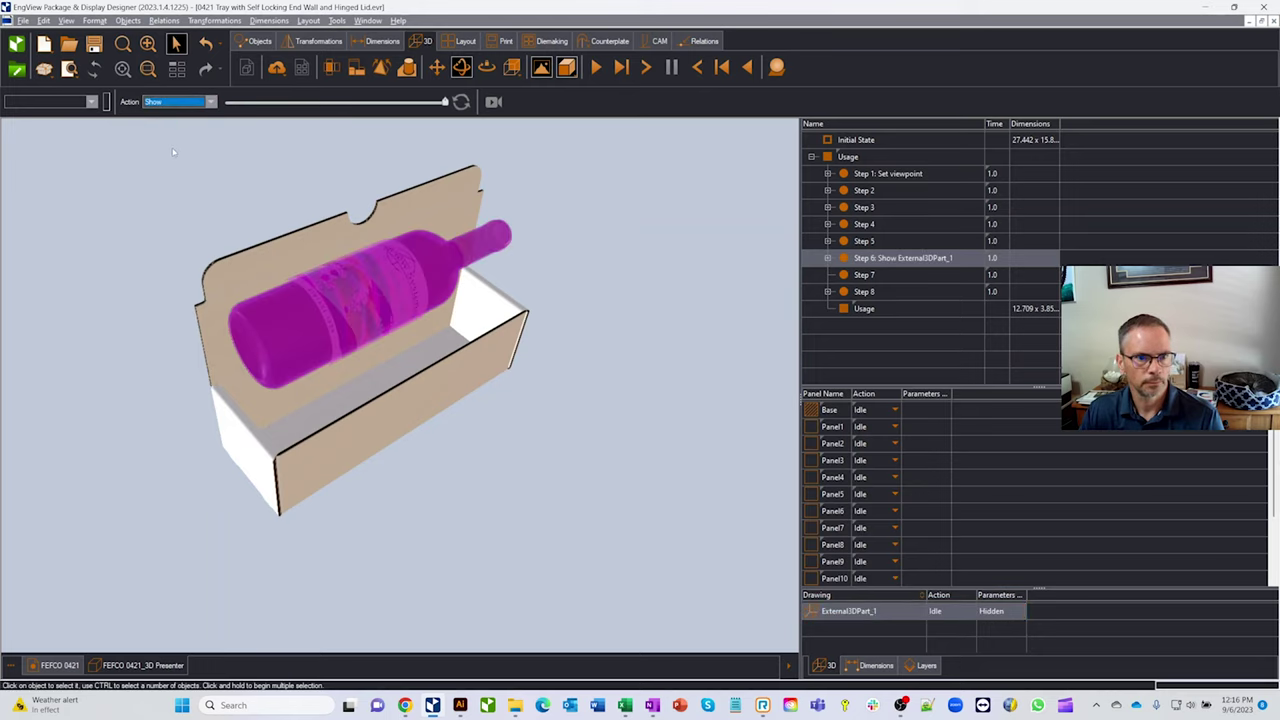
click(399, 285)
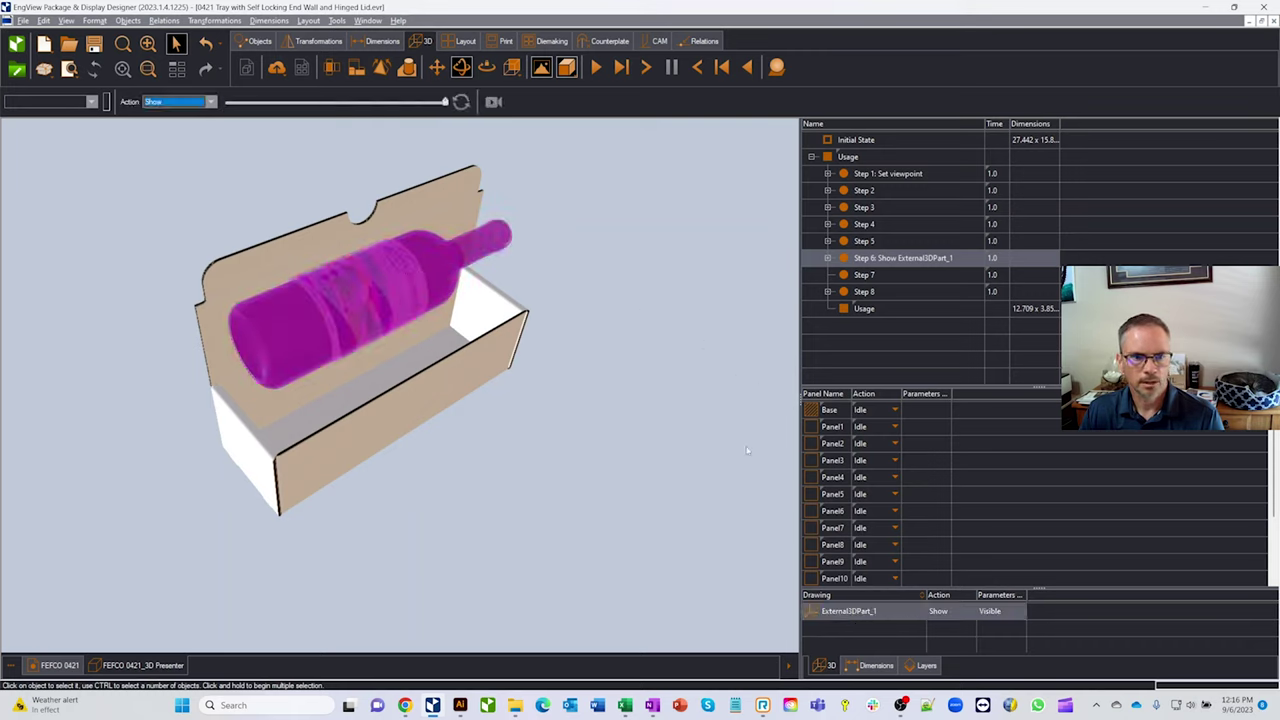
Step: In Step 7, give the bottle a Perpendicular Move of -5 so it lowers into the box
click(877, 277)
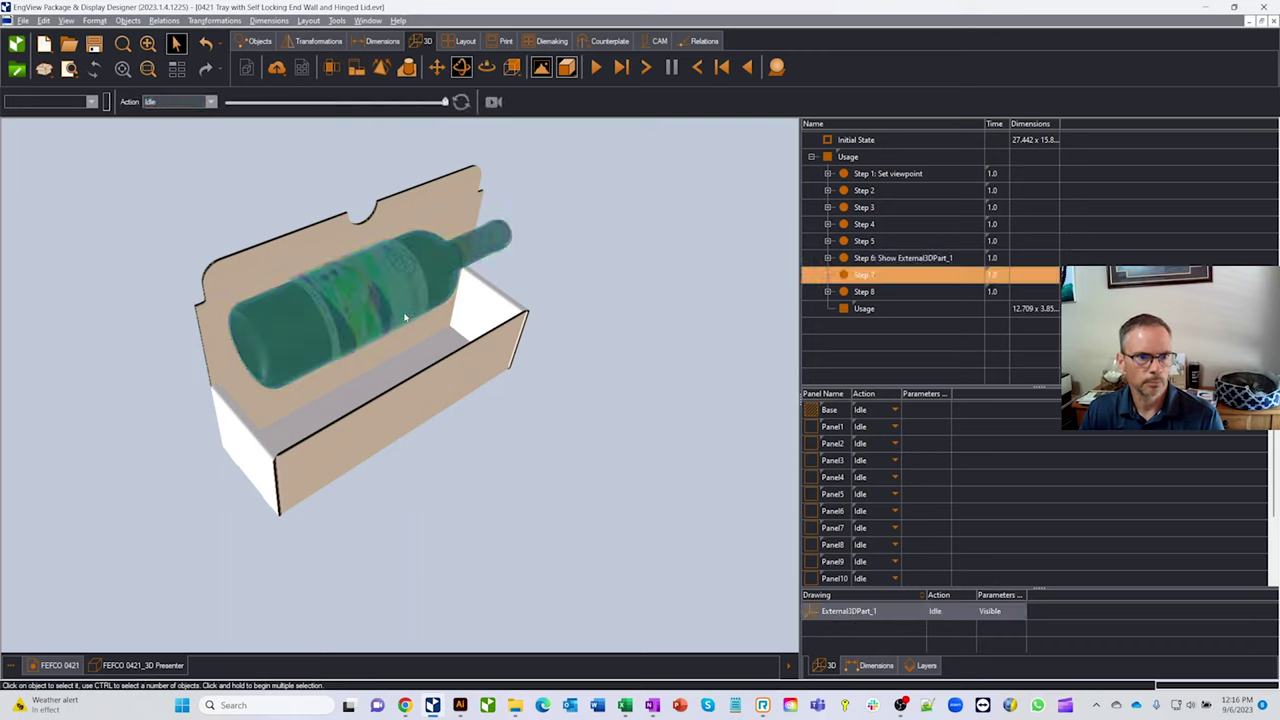
click(210, 101)
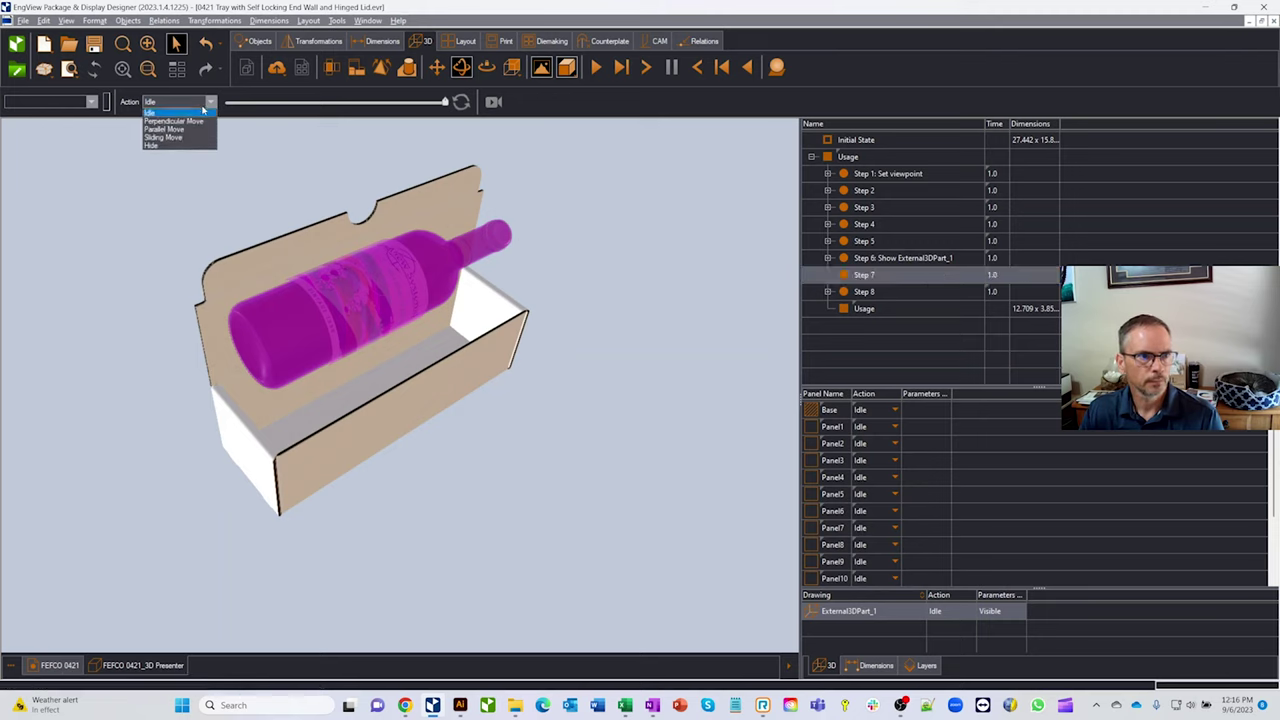
click(190, 117)
drag(446, 110, 421, 100)
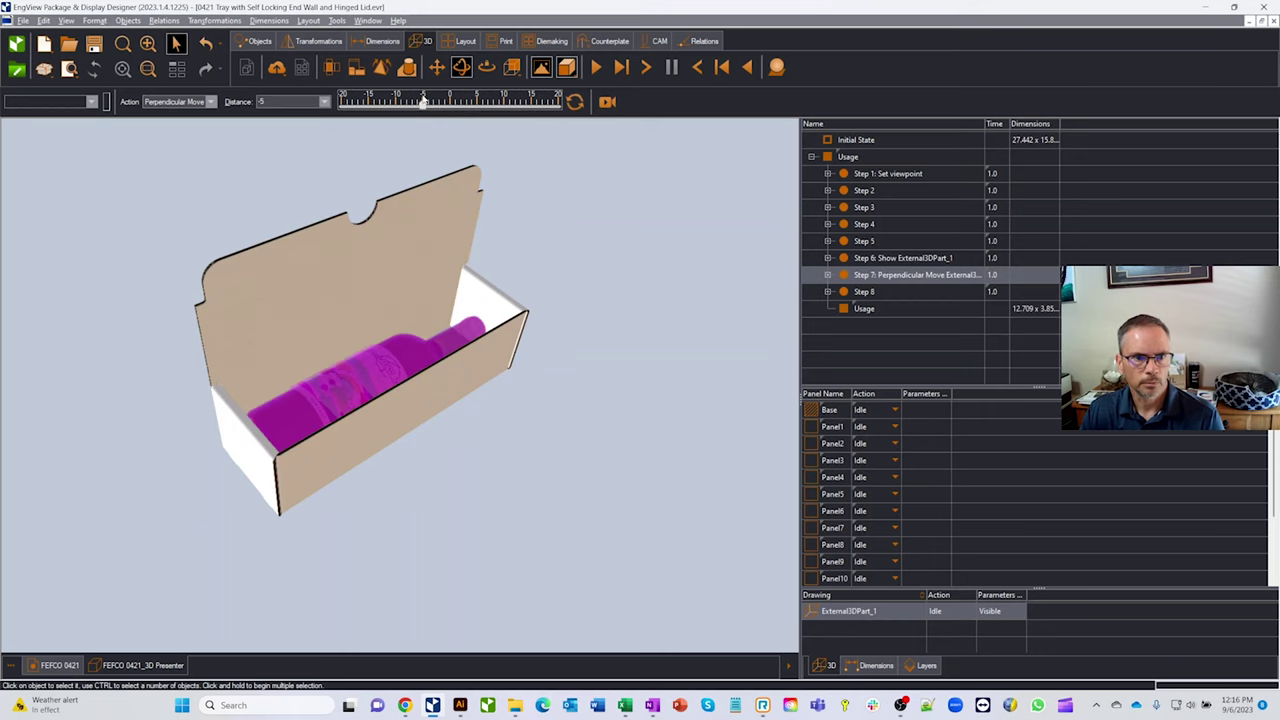
click(656, 340)
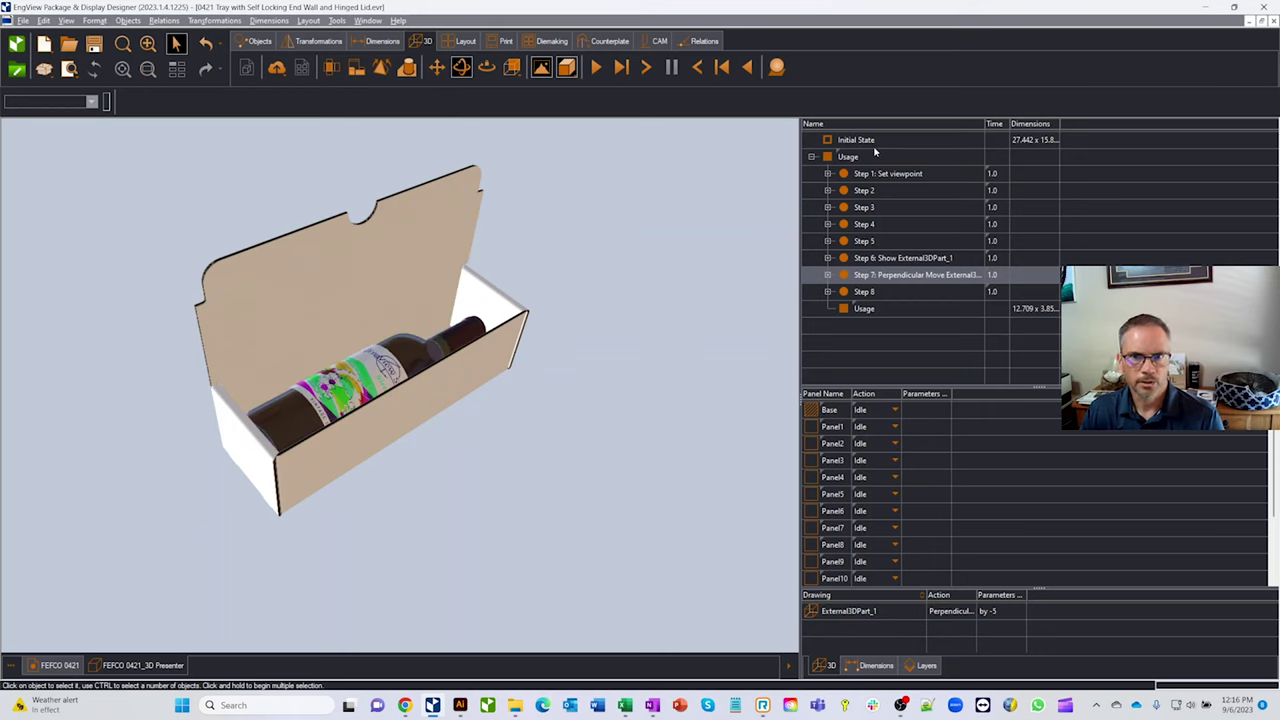
Step: Play the whole folding animation from the Initial State to check the bottle's insertion
click(873, 145)
click(595, 68)
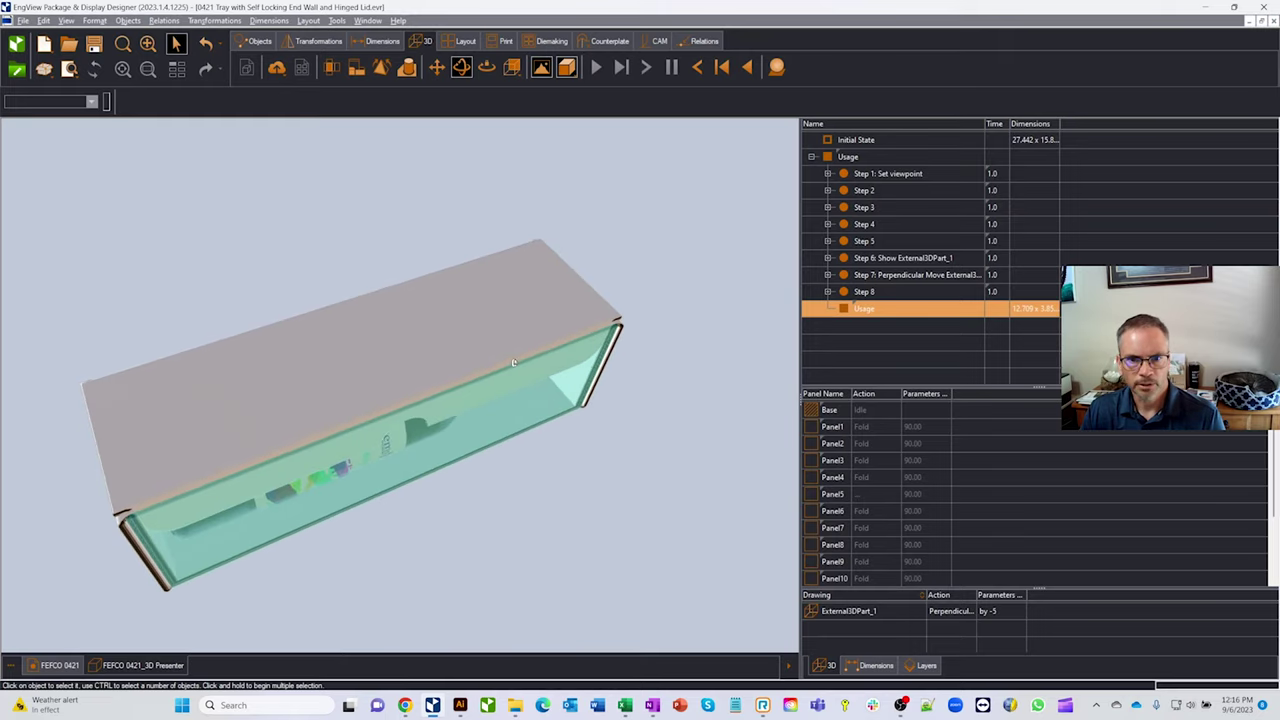
Step: Insert a new step below Step 8 and make it the current step
click(870, 293)
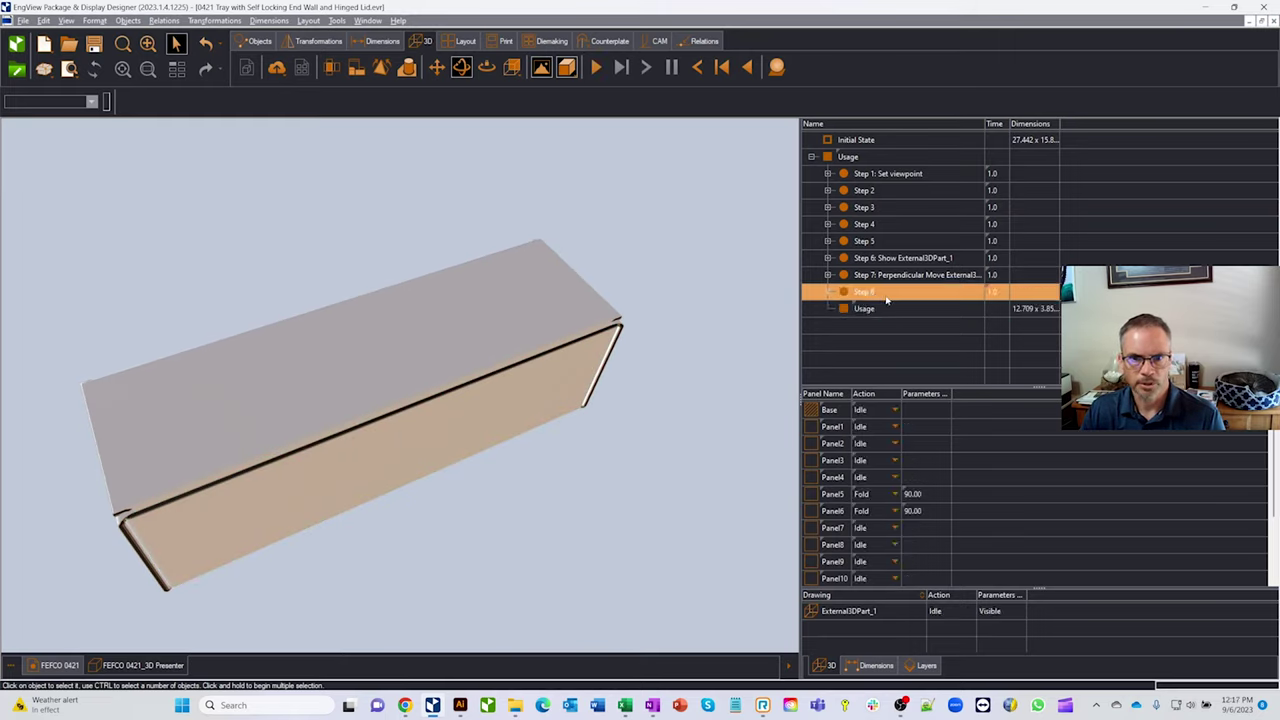
right_click(885, 296)
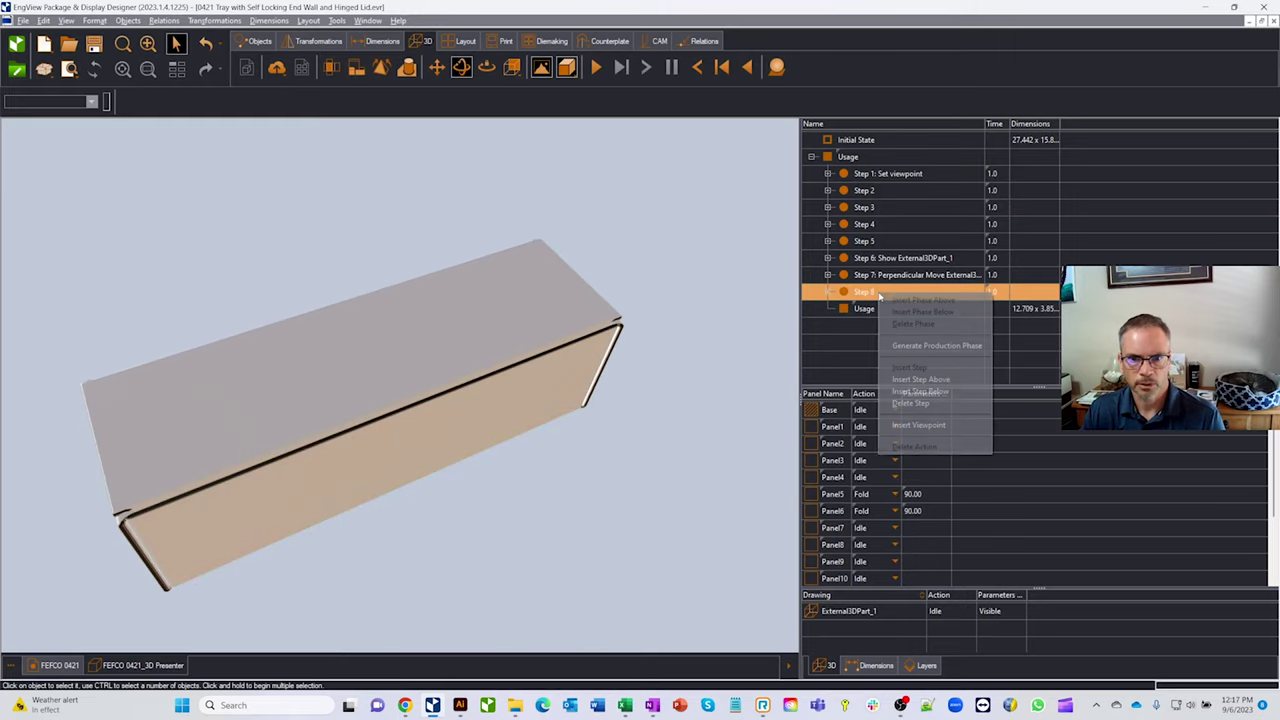
click(949, 392)
right_click(897, 315)
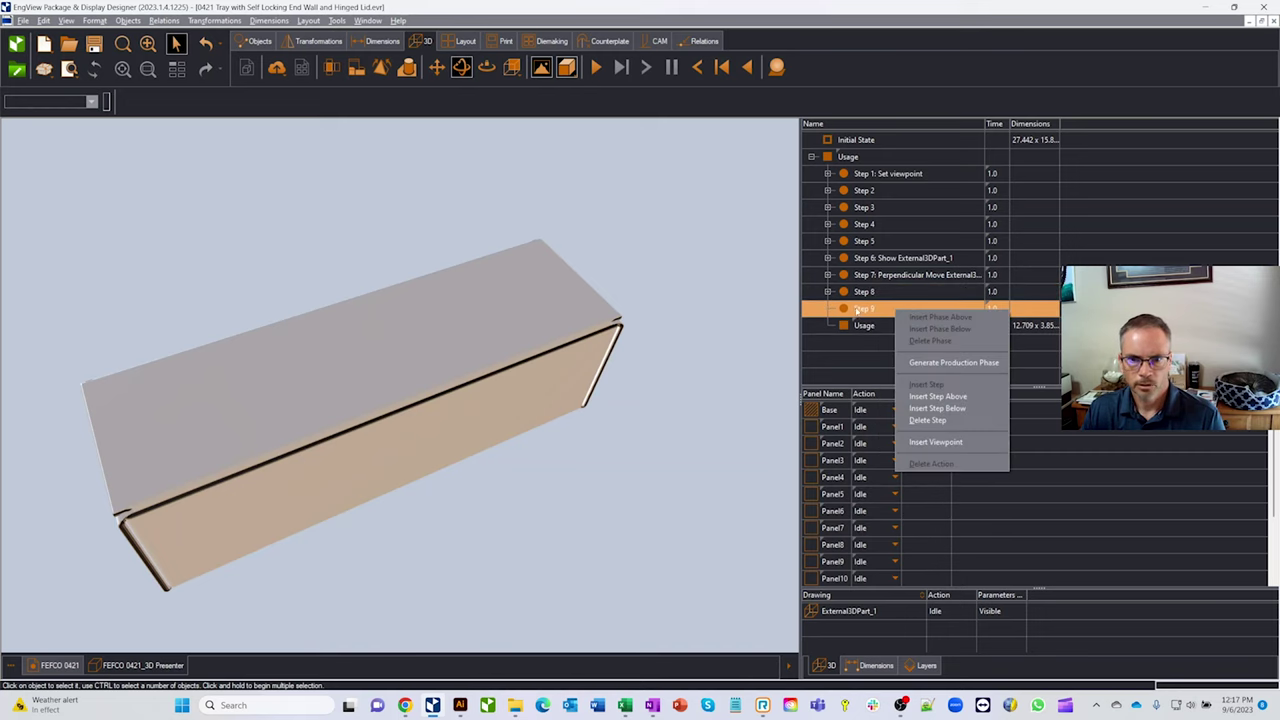
click(868, 304)
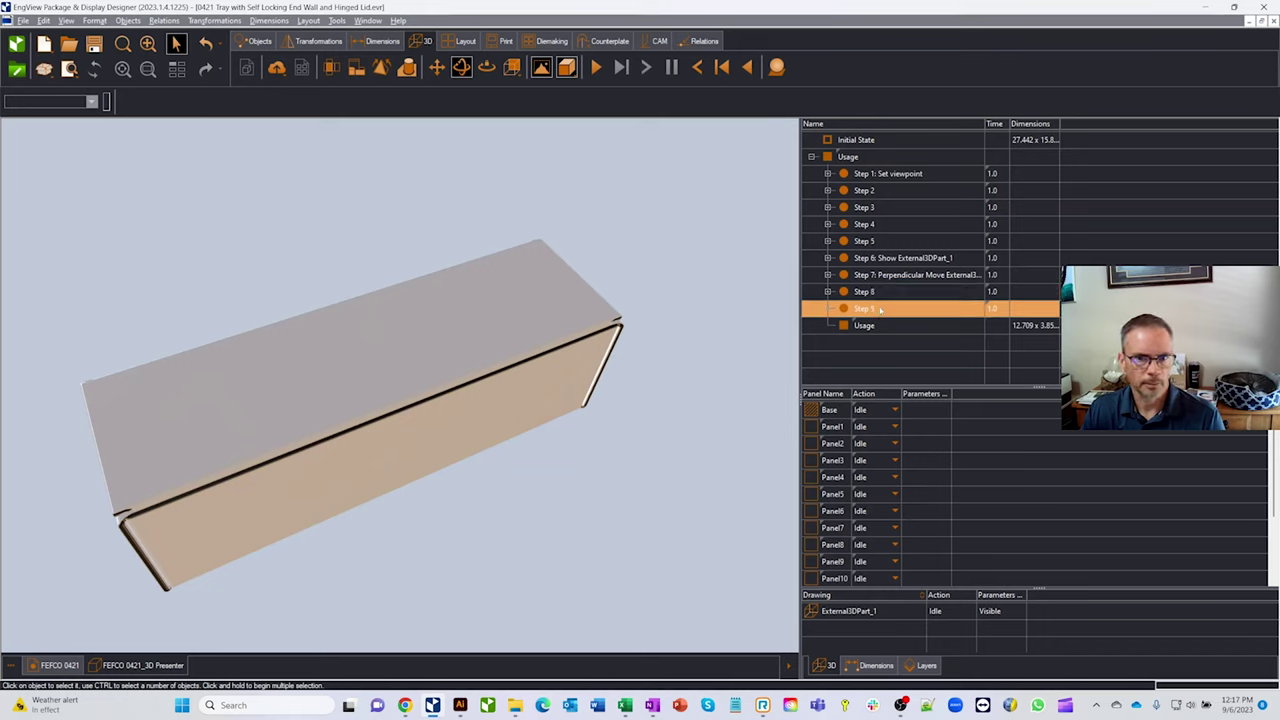
click(870, 296)
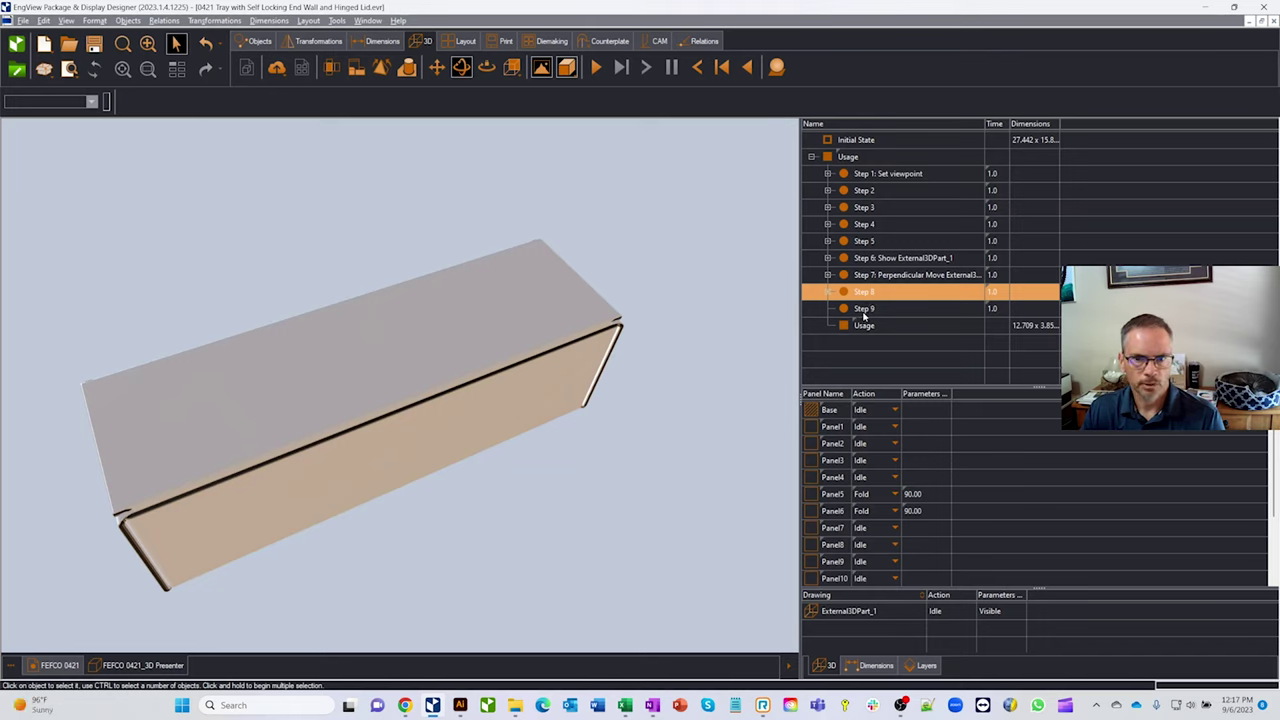
click(864, 310)
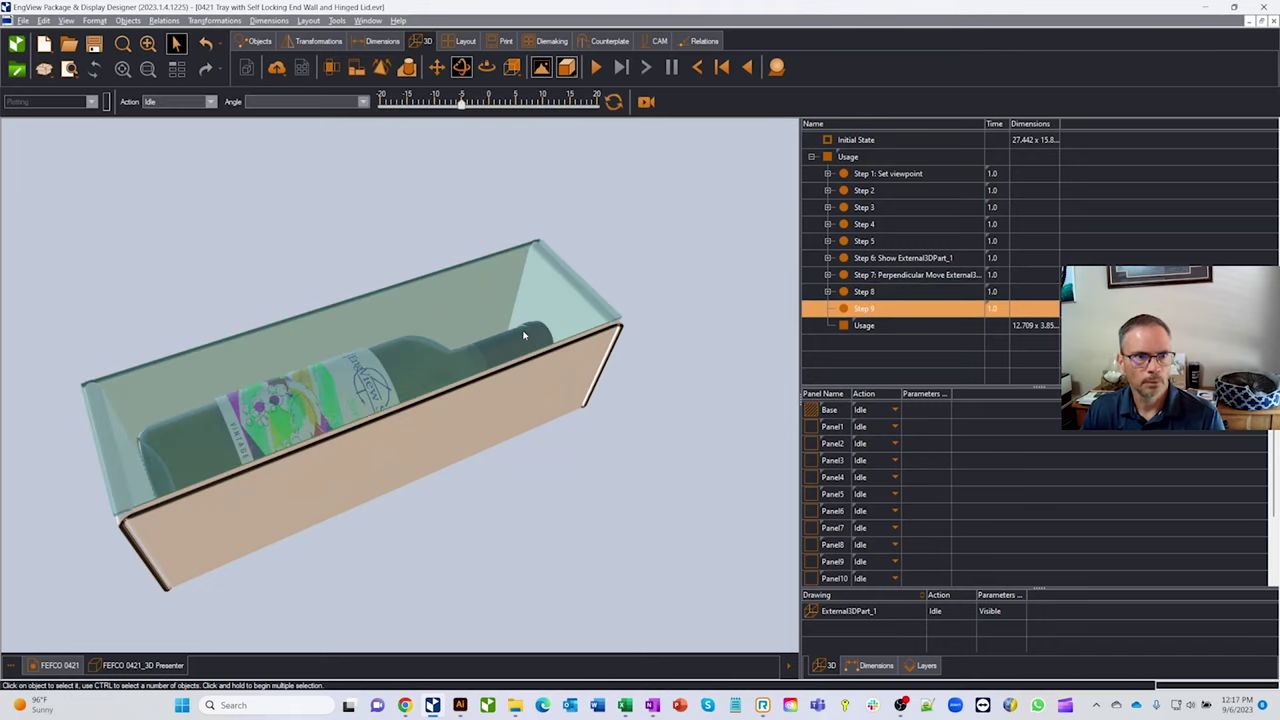
Step: In Step 9, assign a Fold action to the lid (Panel5) with an angle of -76 so the box opens
click(523, 335)
click(880, 310)
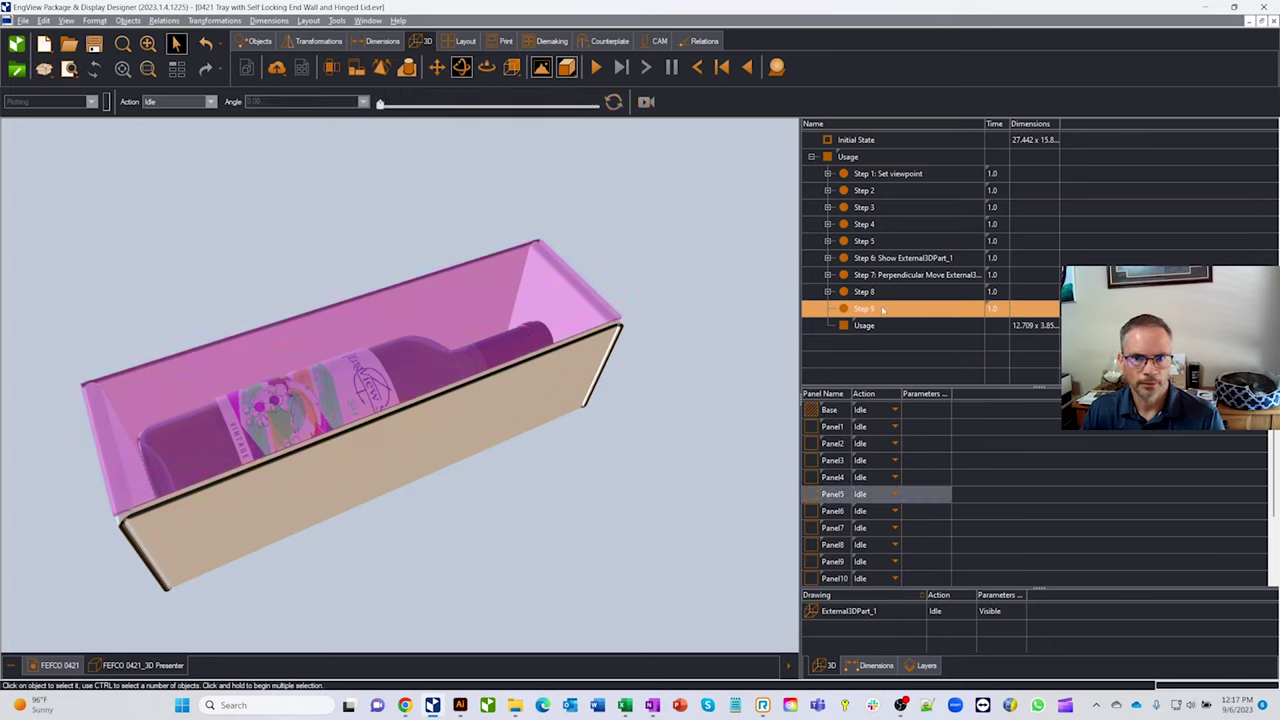
click(211, 102)
click(152, 121)
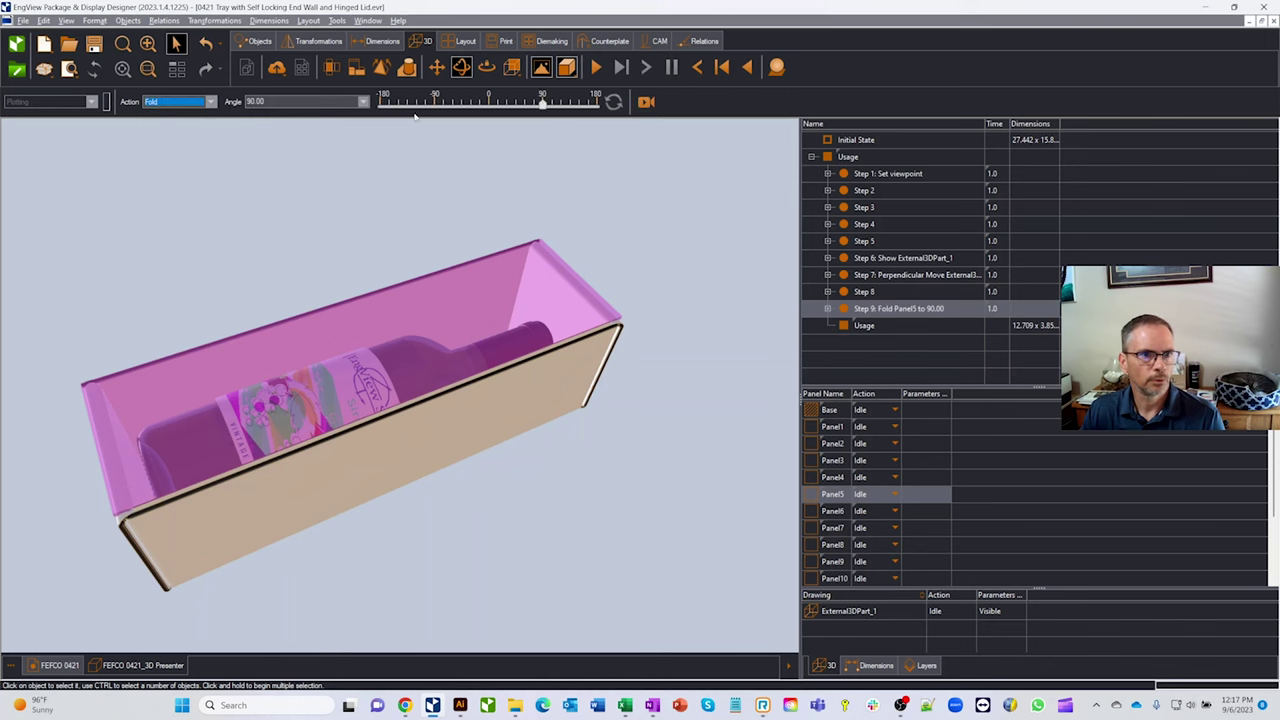
drag(540, 102, 444, 96)
Step: Insert a viewpoint into Step 9 that looks down into the open box at the bottle
drag(486, 234, 500, 130)
drag(496, 400, 604, 354)
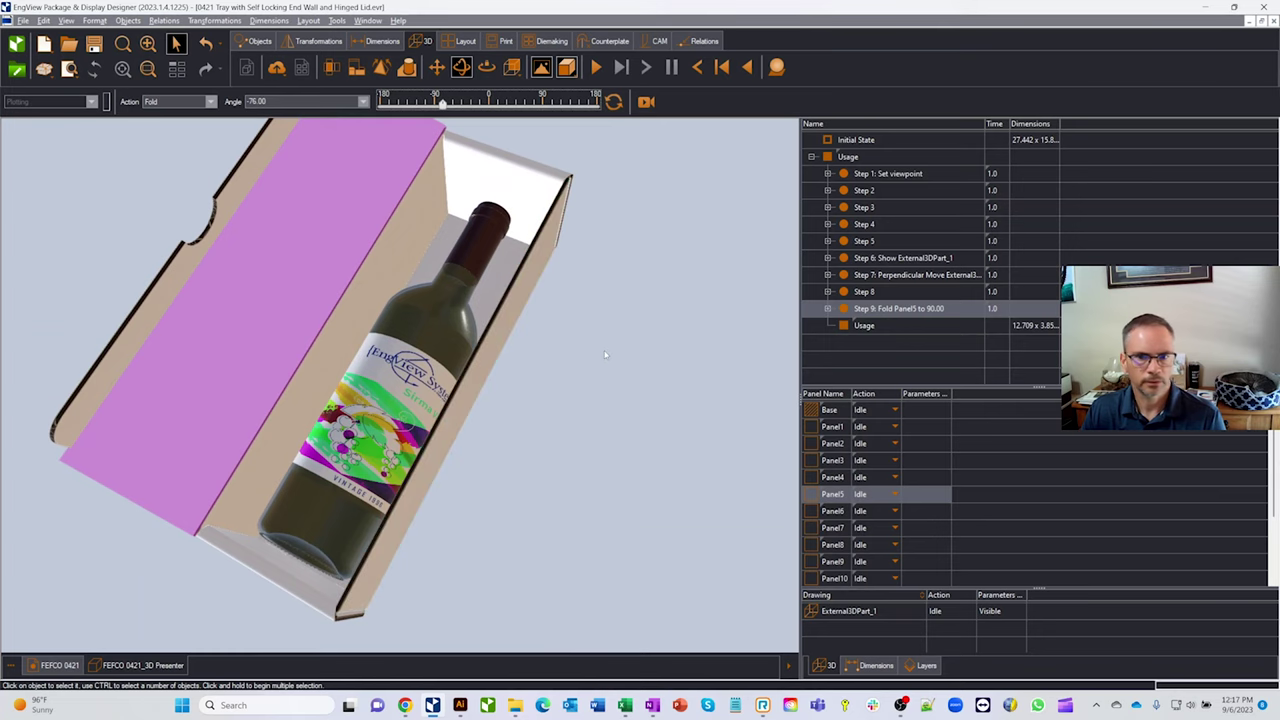
right_click(915, 310)
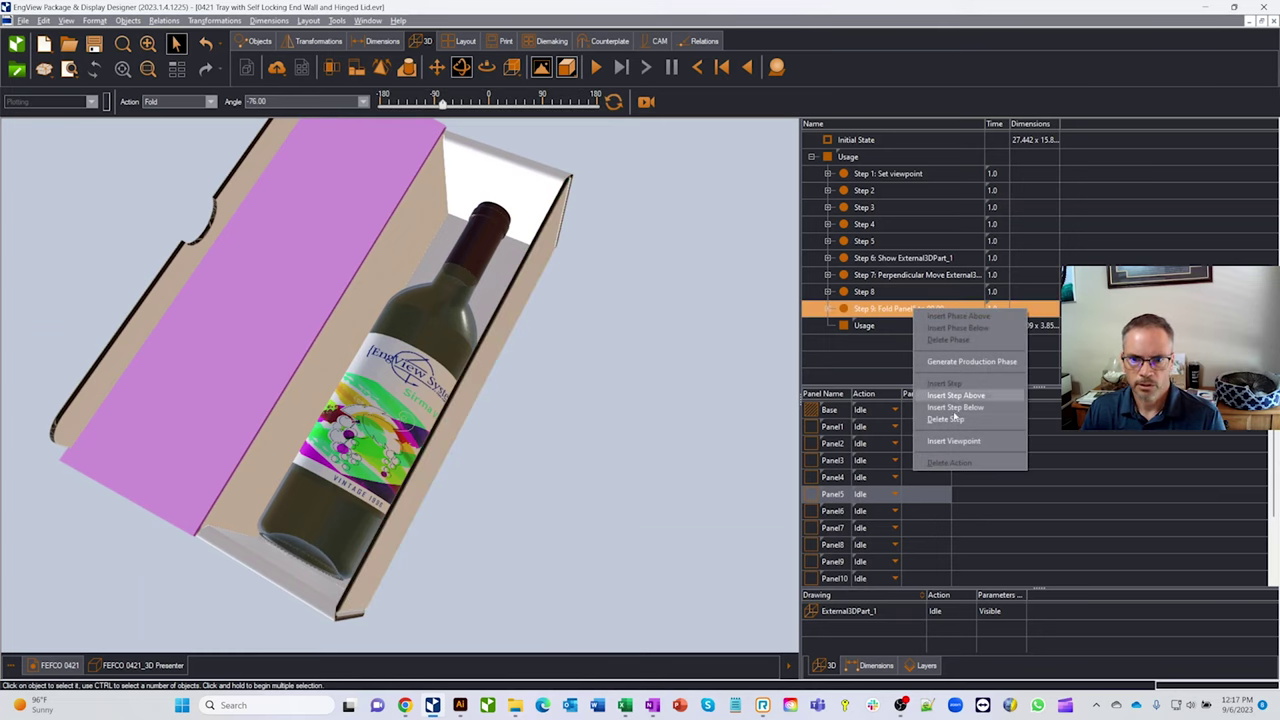
click(962, 442)
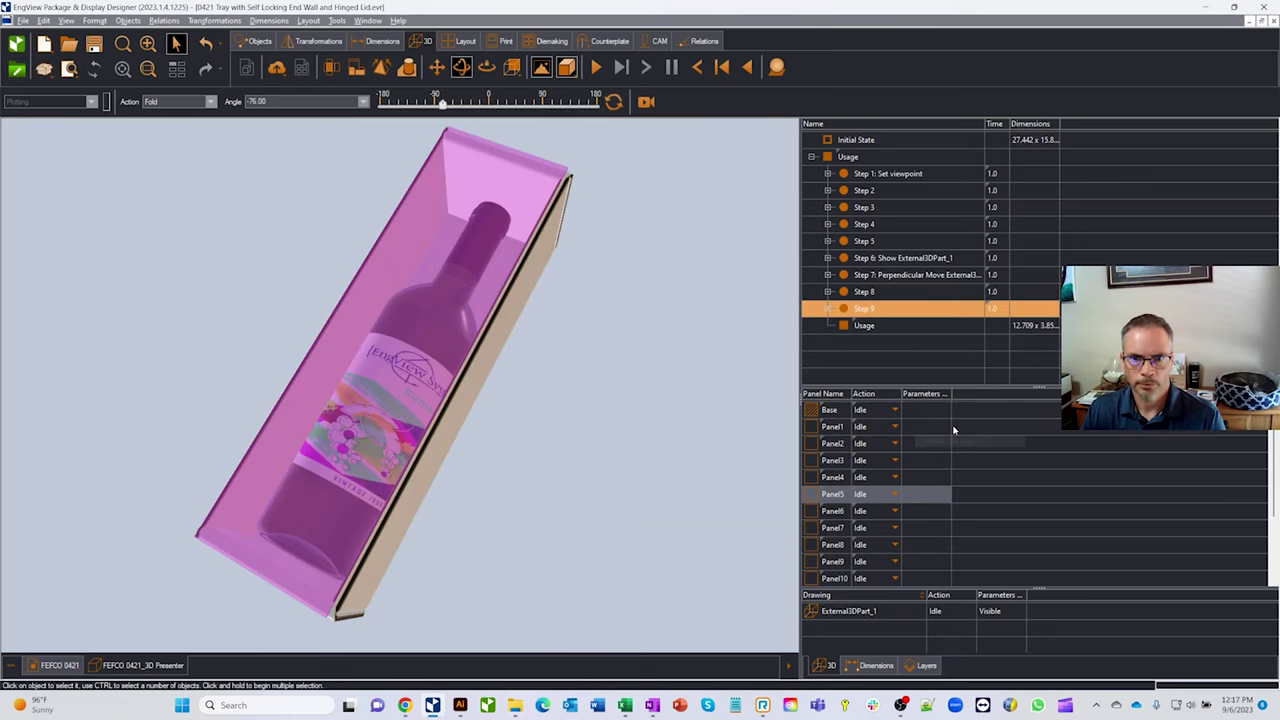
Step: Play the folding animation from the Initial State through Step 9 and inspect the opened box with the bottle
click(871, 142)
click(596, 67)
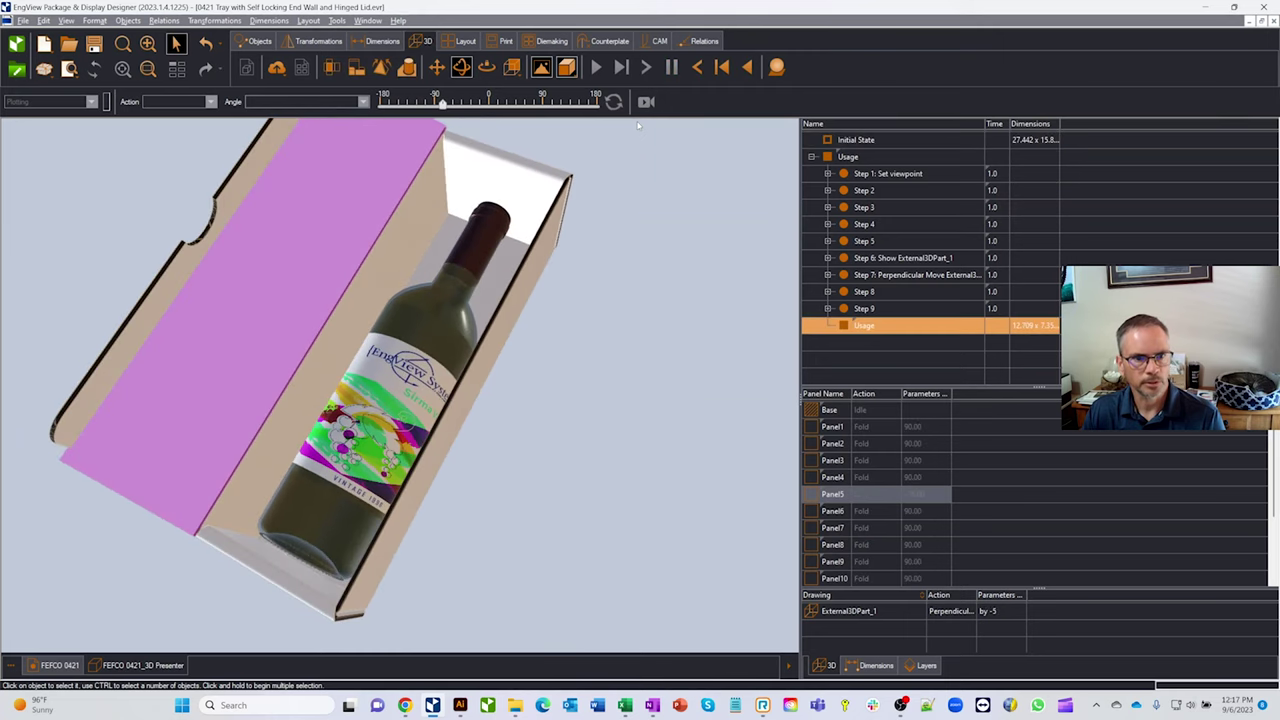
click(628, 203)
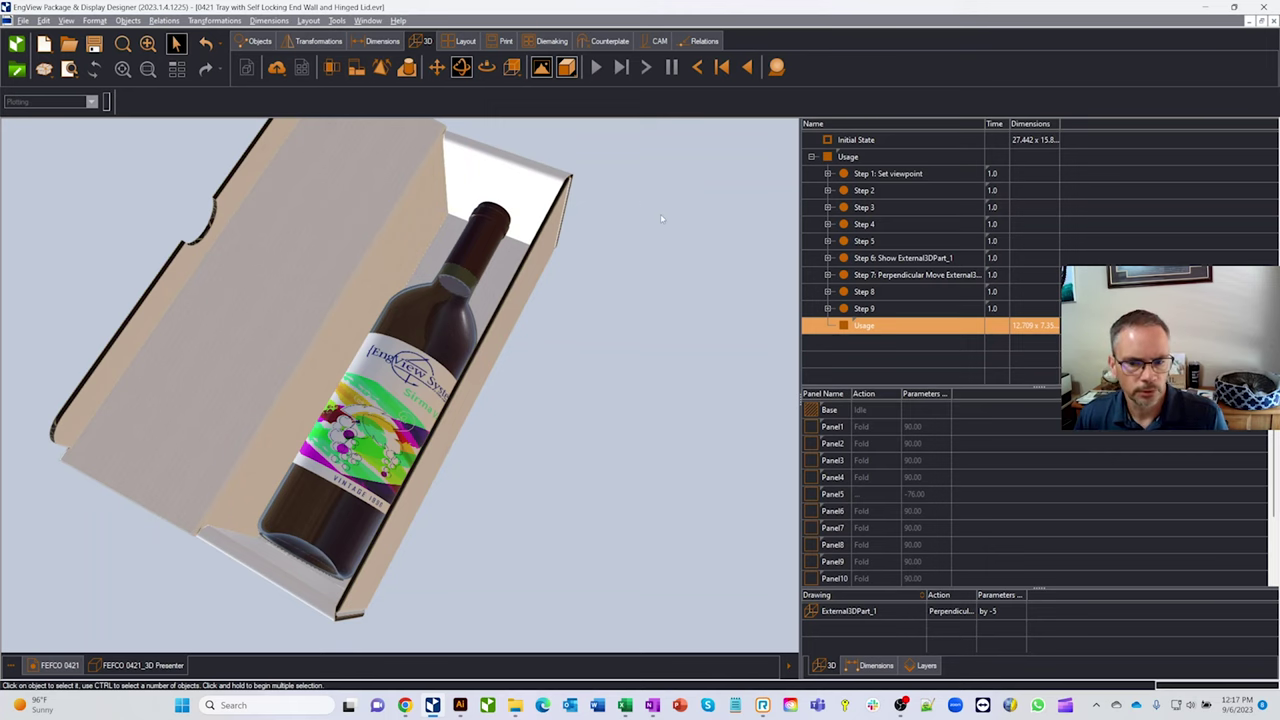
middle_drag(607, 322, 466, 281)
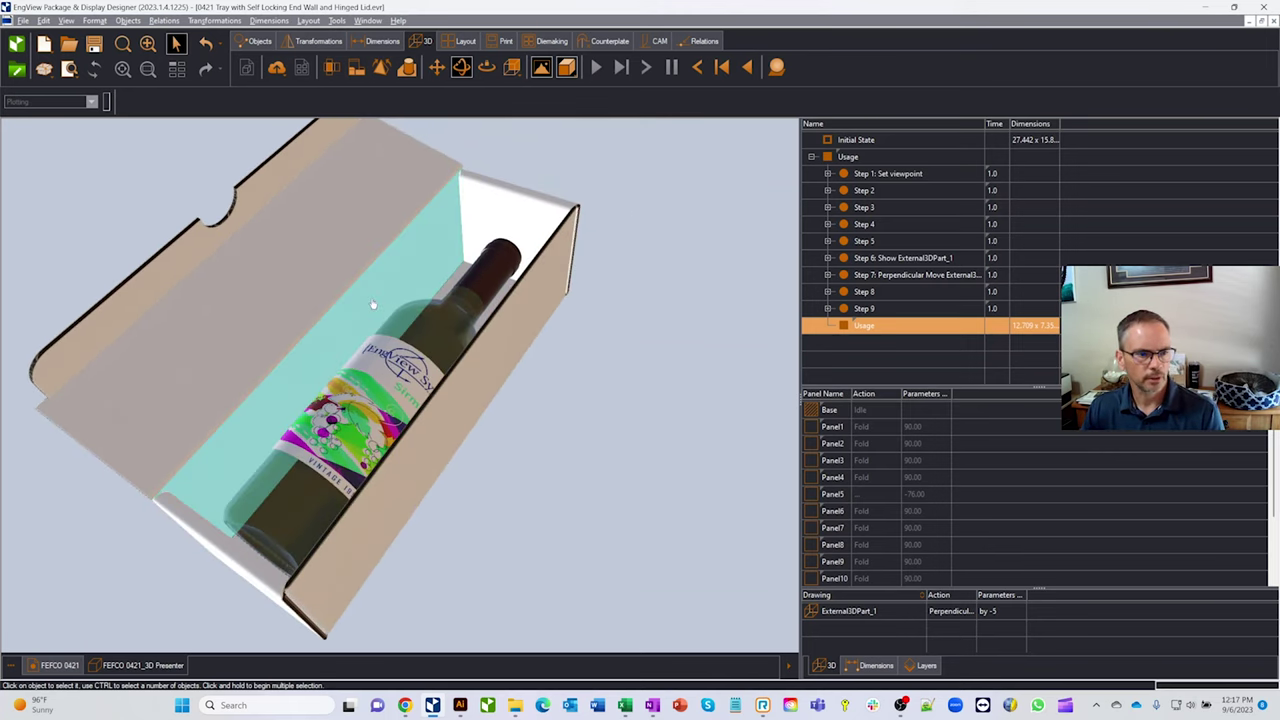
Step: Save the project as an EngView file named "wine box demo" in the Work folder's Demo subfolder, and close it
click(22, 21)
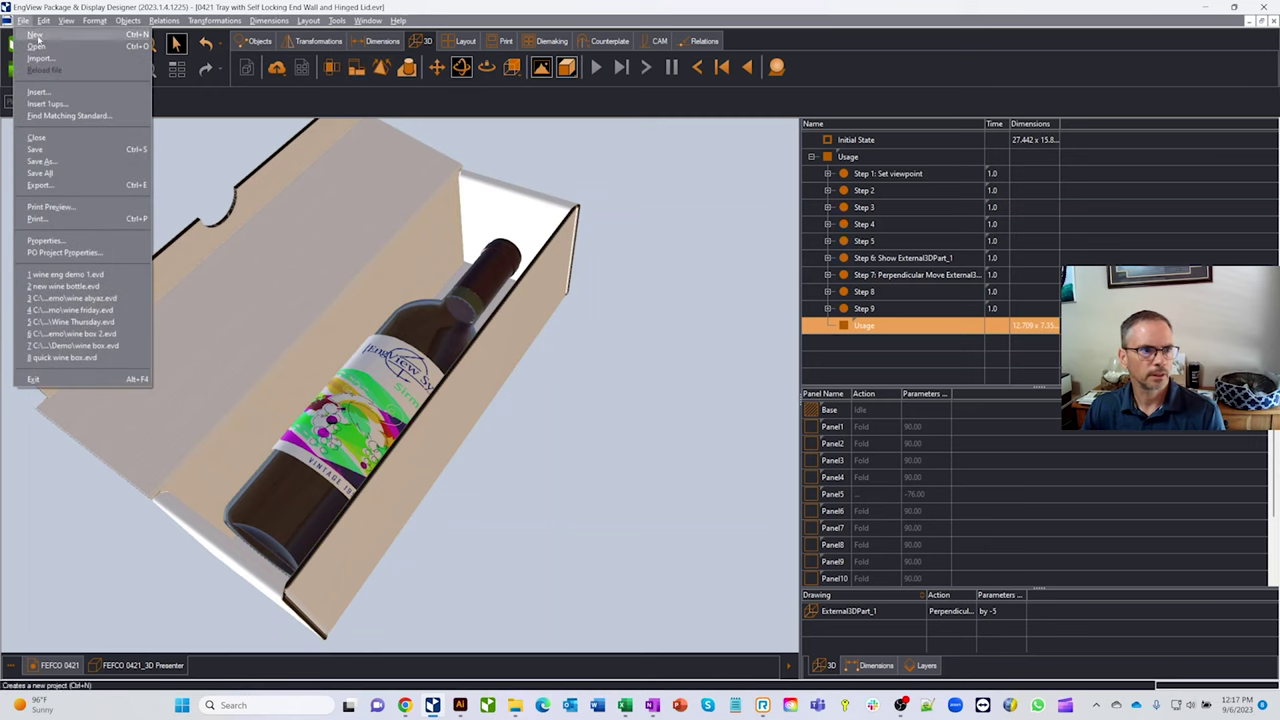
click(67, 160)
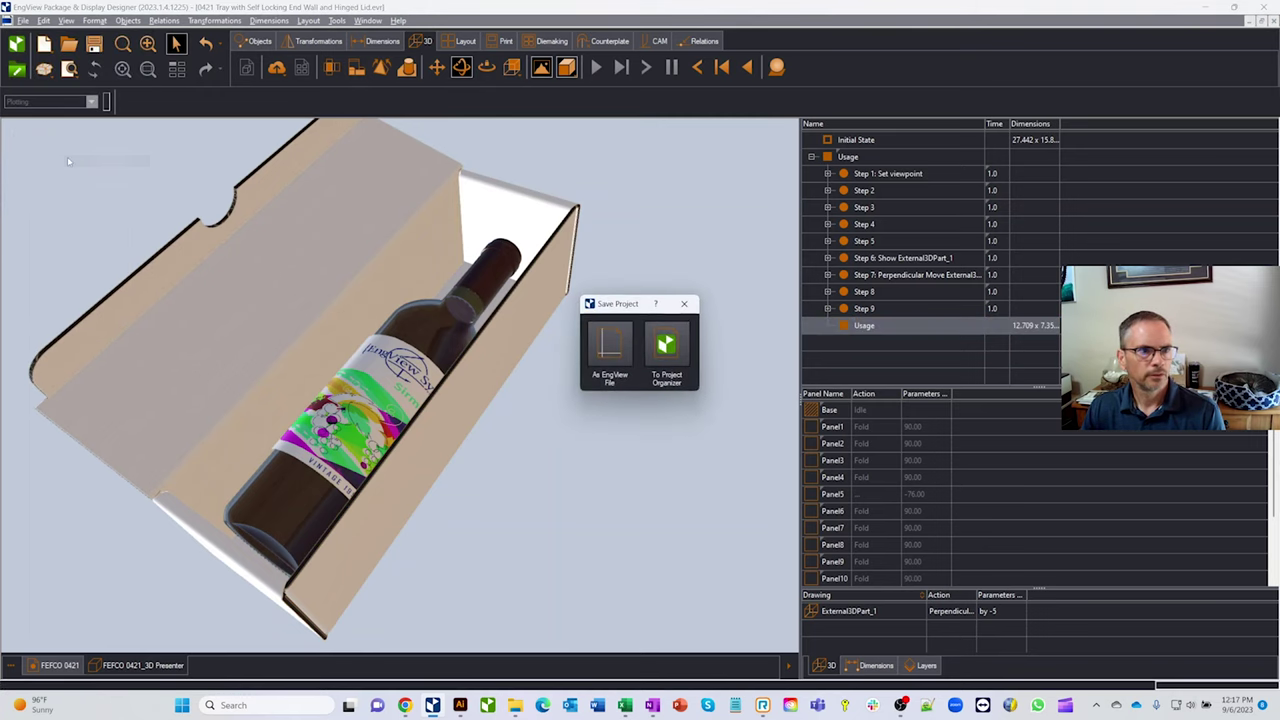
click(621, 352)
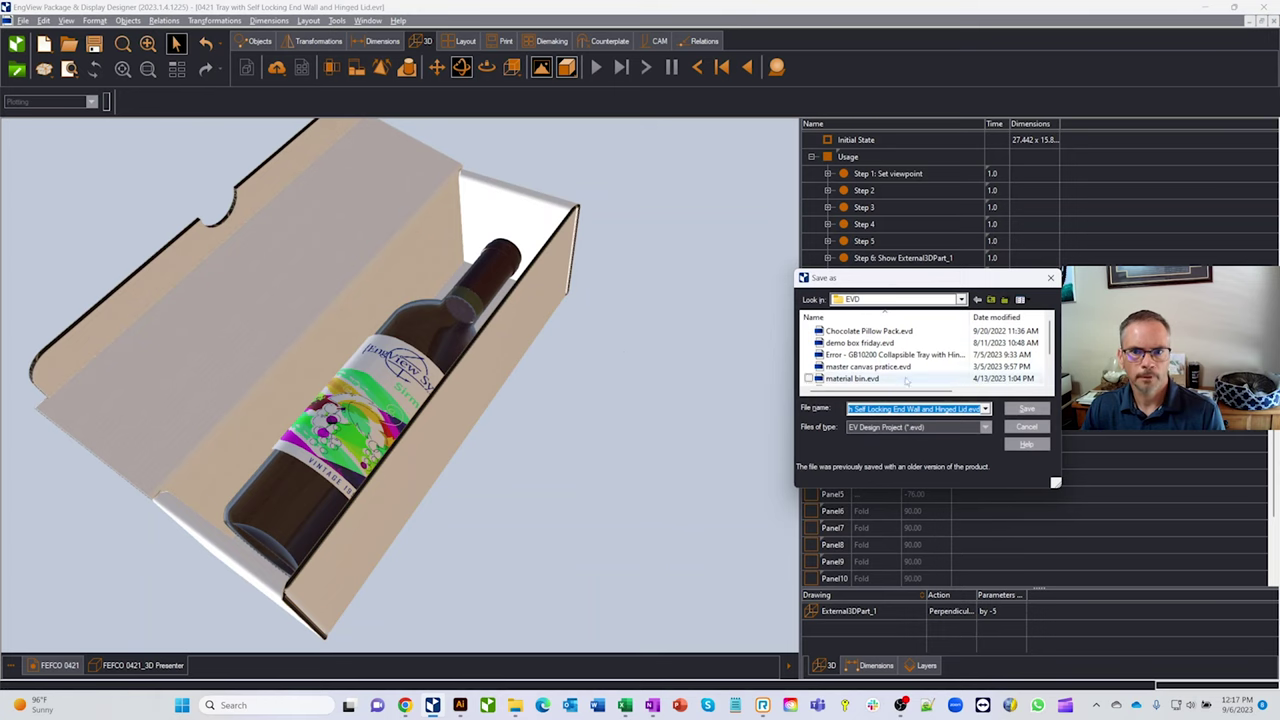
click(991, 300)
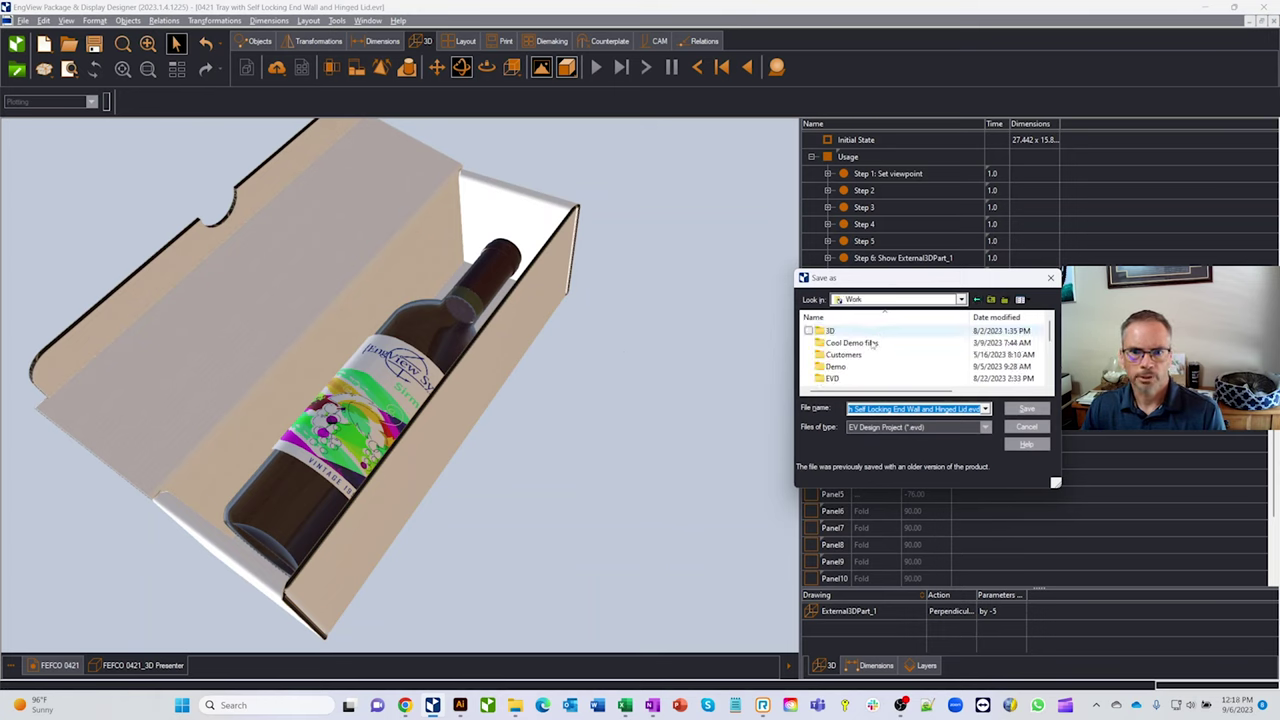
click(840, 367)
double_click(840, 367)
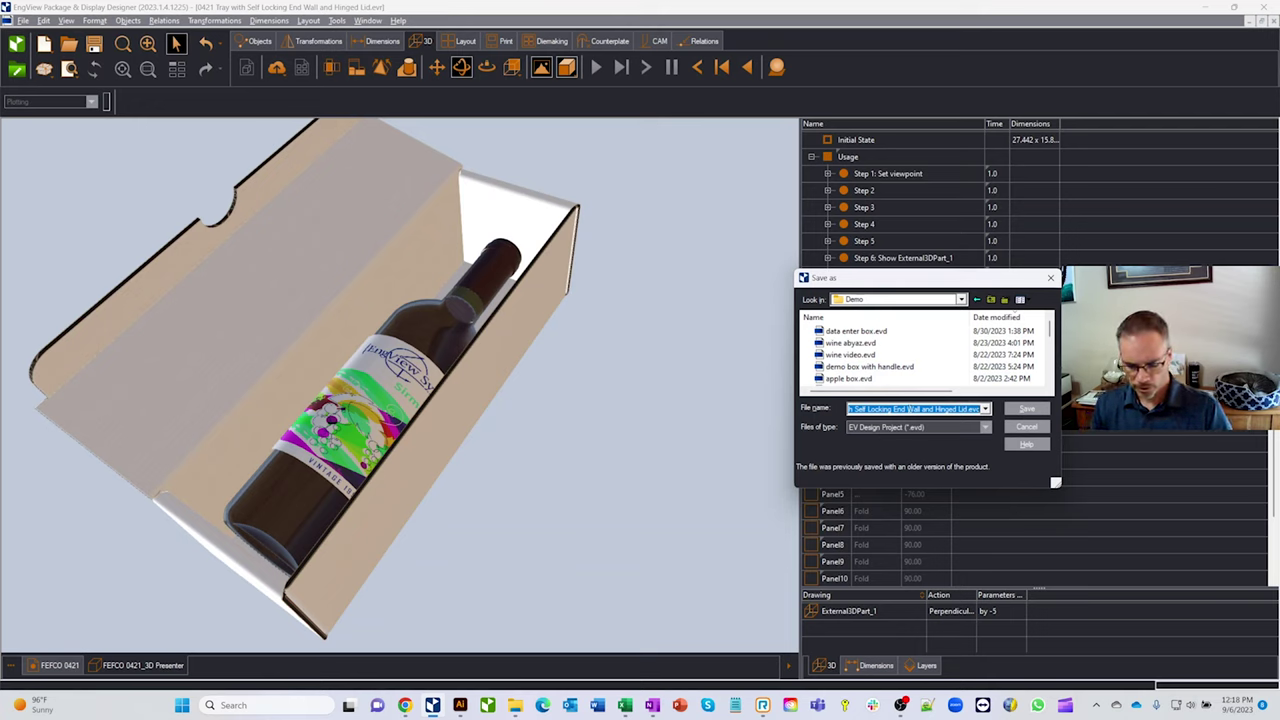
text(wine box)
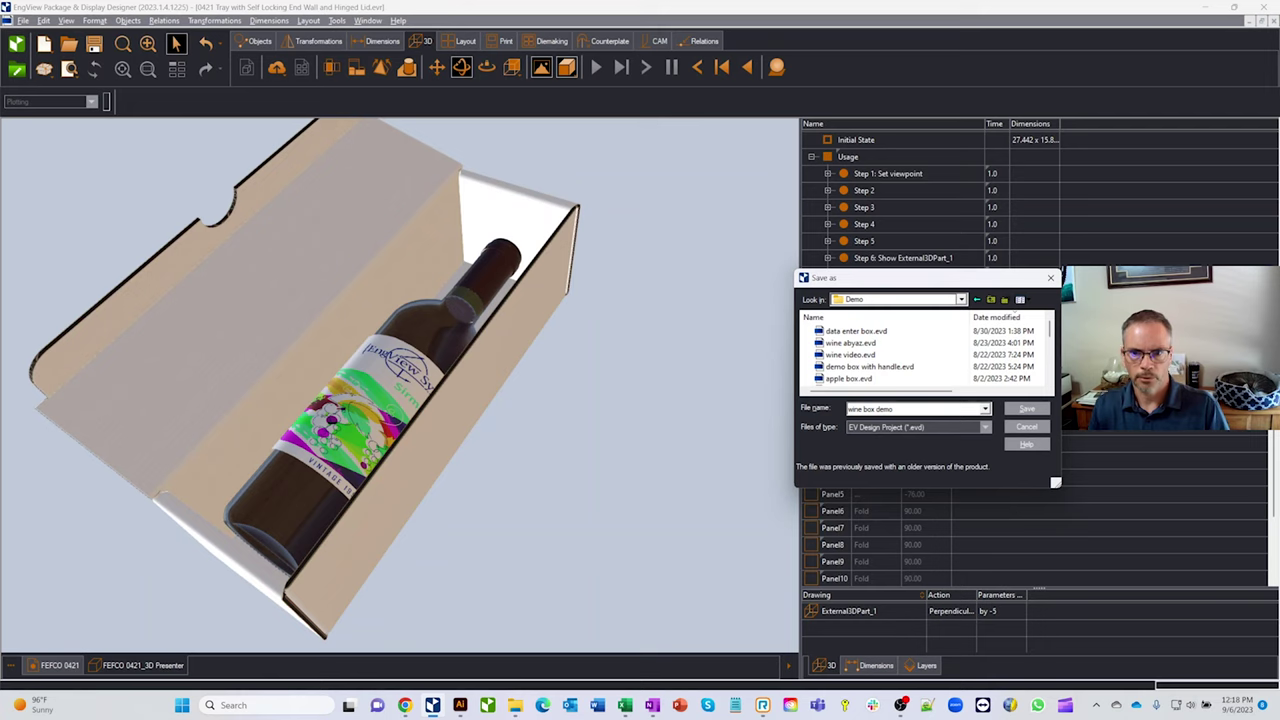
text( demo)
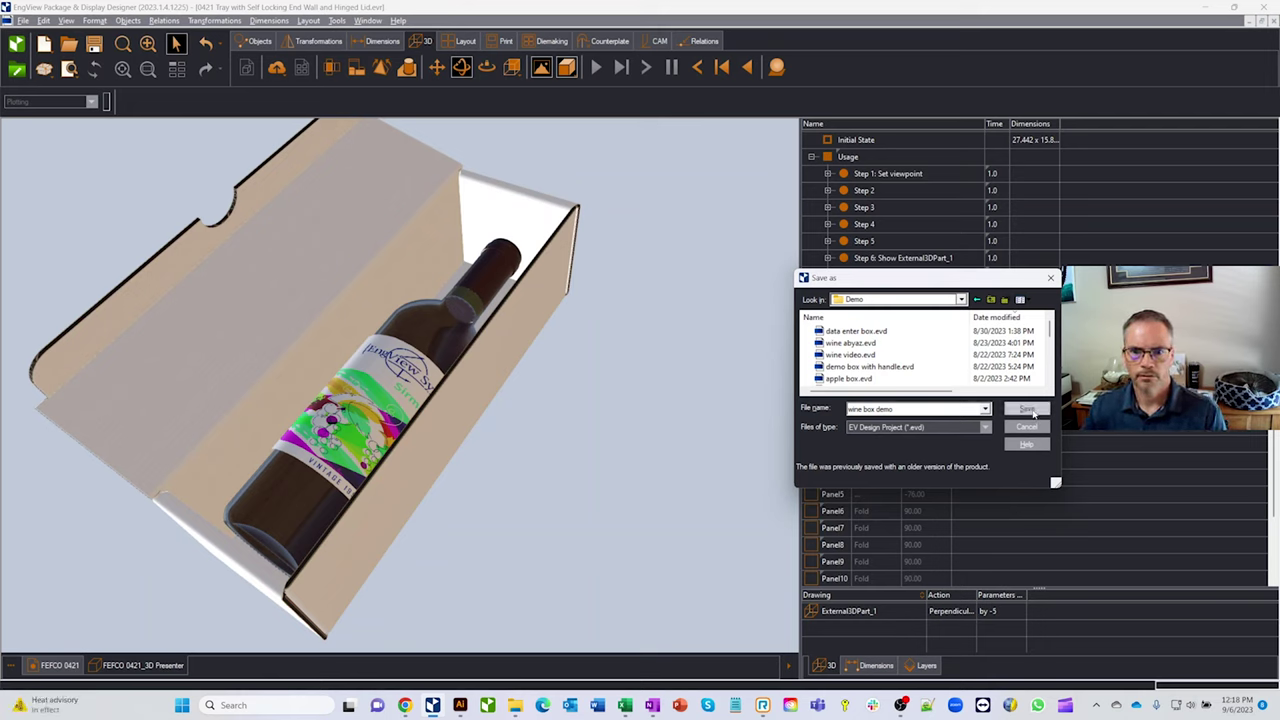
click(1032, 411)
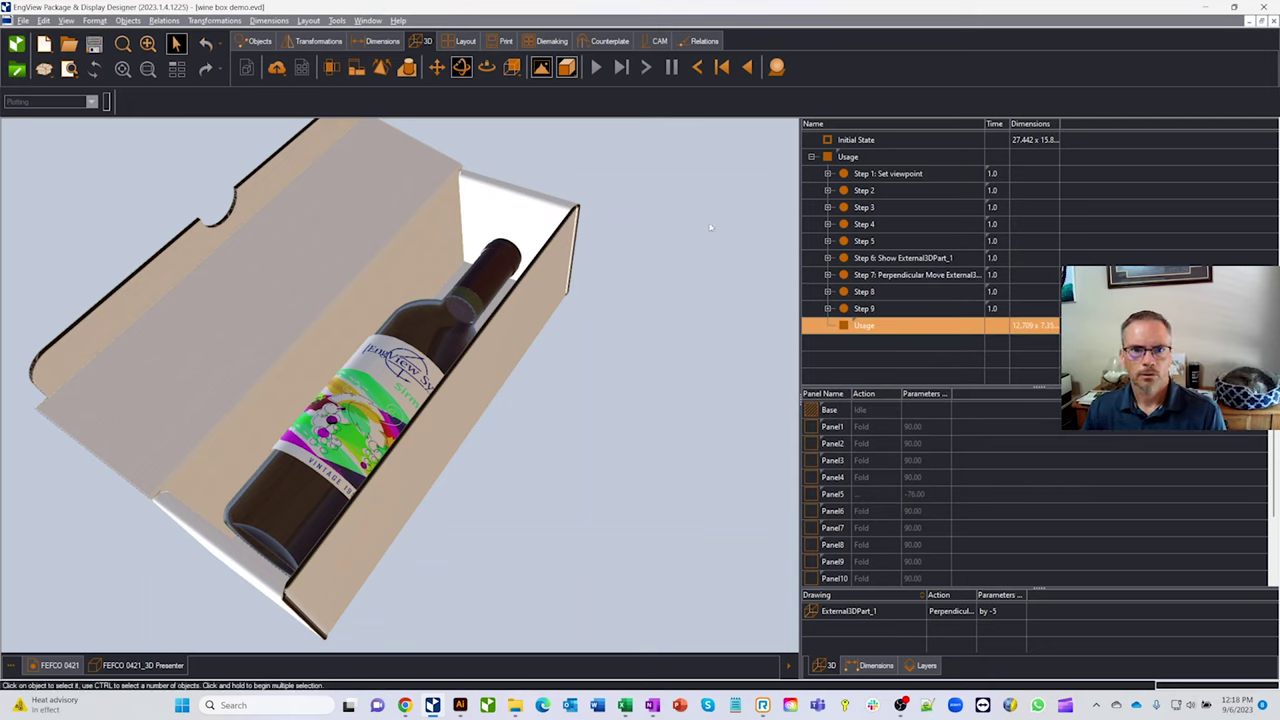
click(1264, 7)
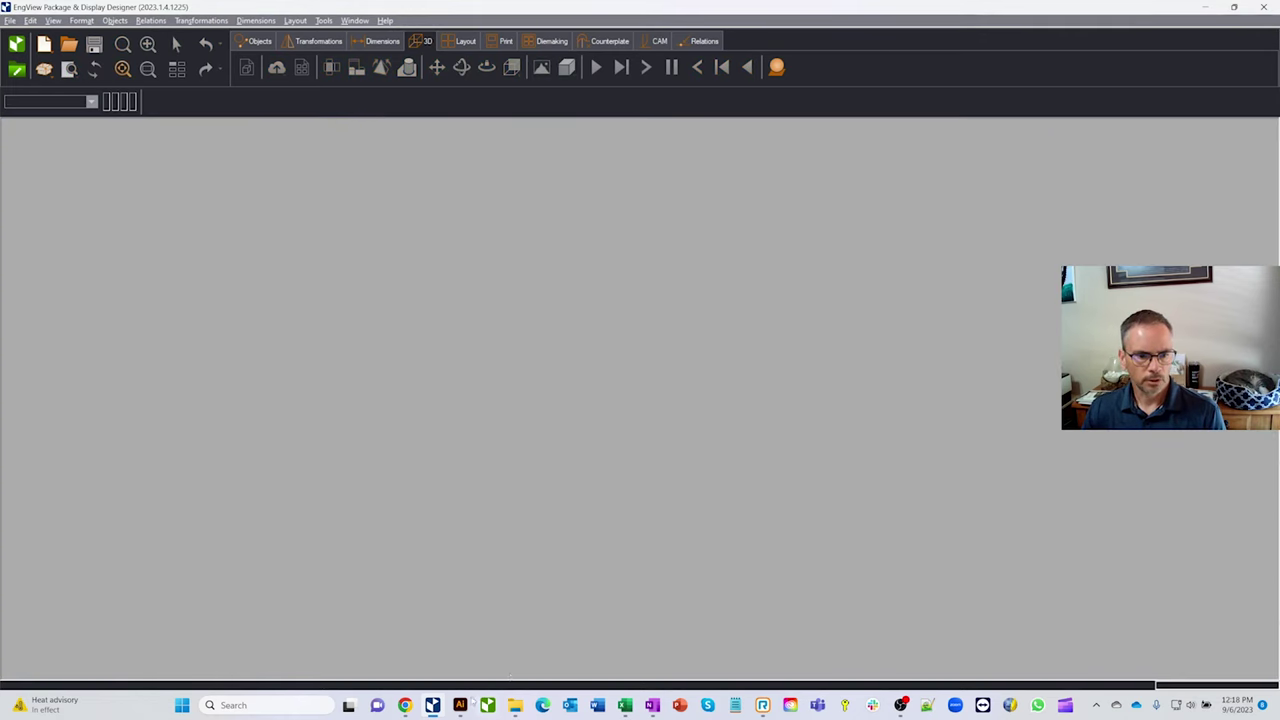
Step: Switch to Adobe Illustrator and open wine box demo.evd from the Demo folder
mouse_move(460, 710)
click(460, 640)
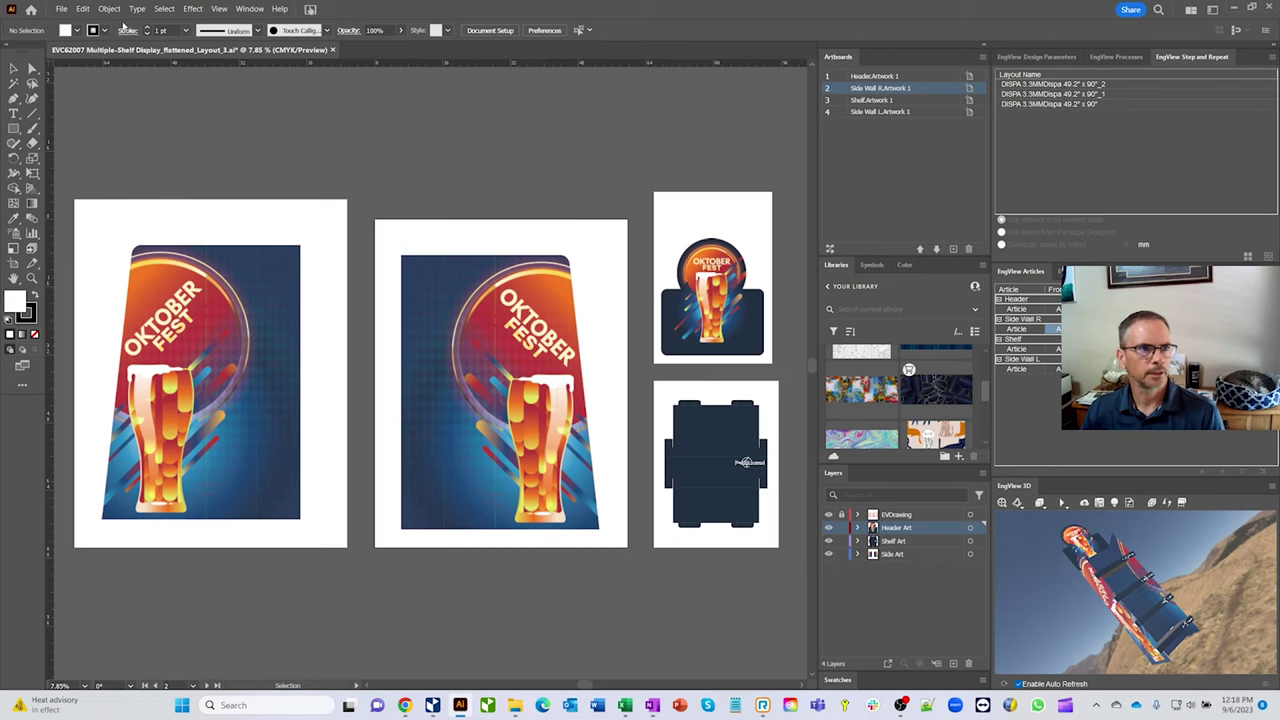
click(62, 9)
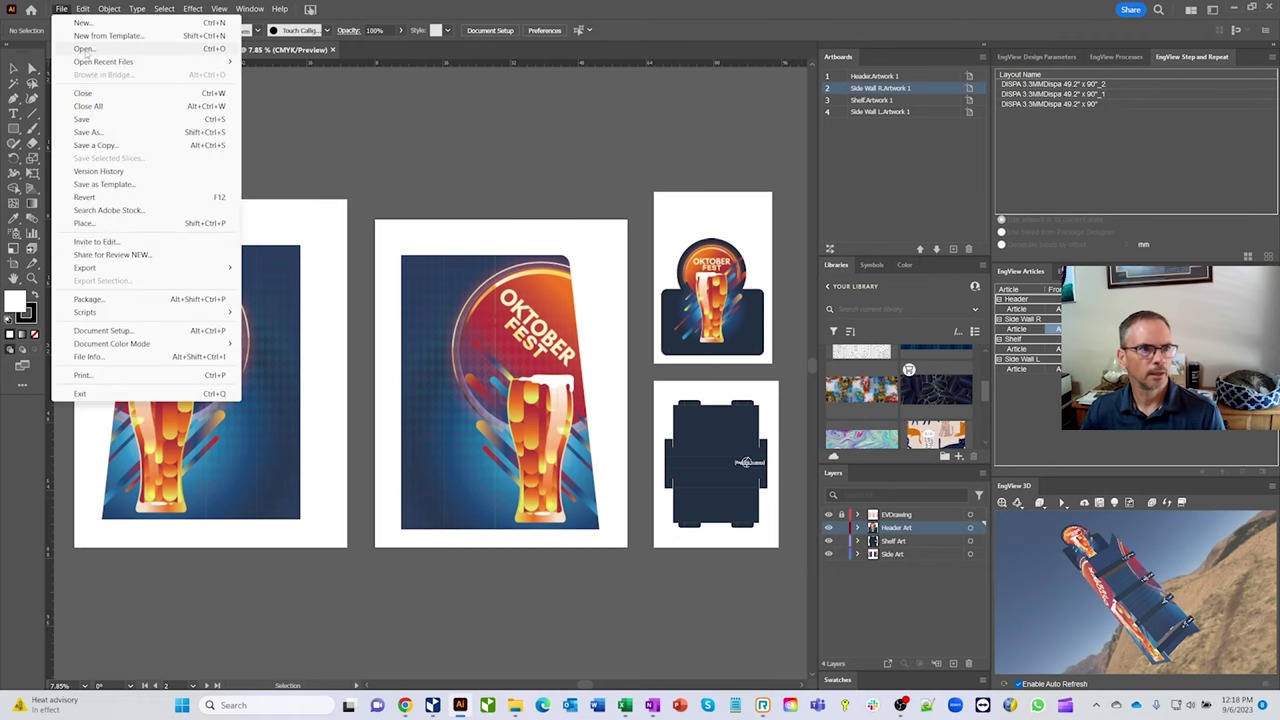
click(88, 48)
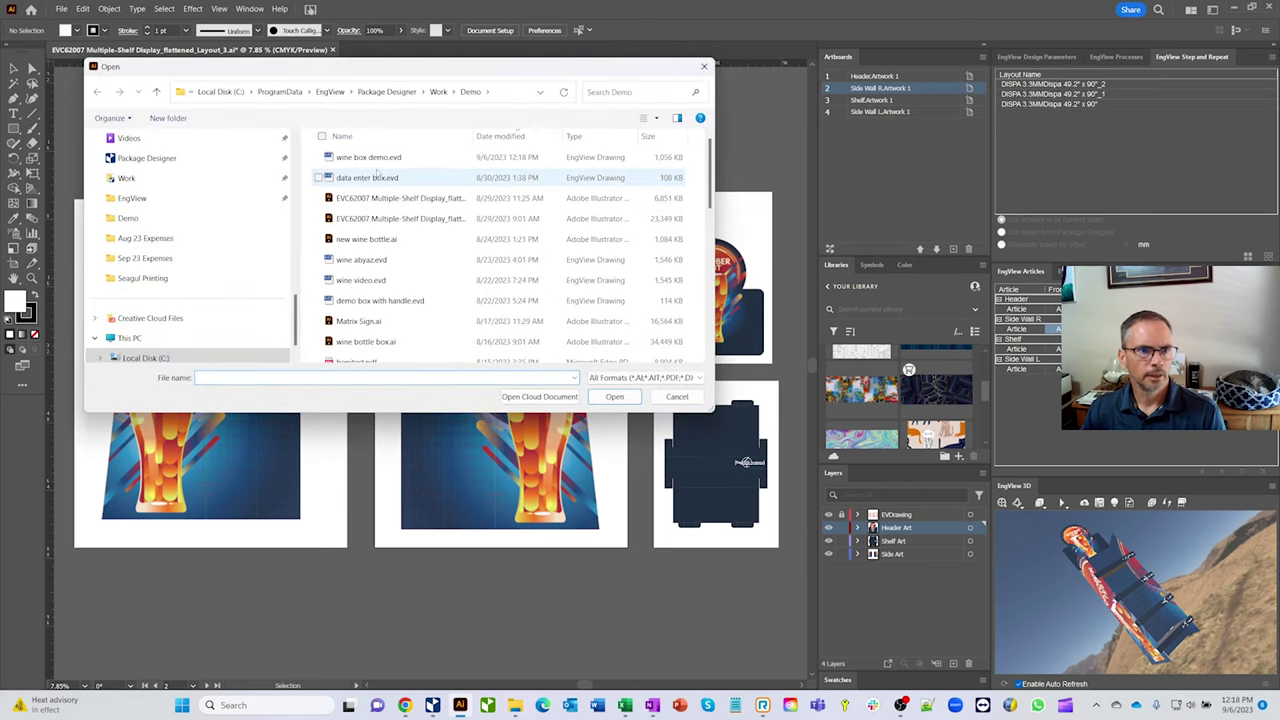
click(370, 160)
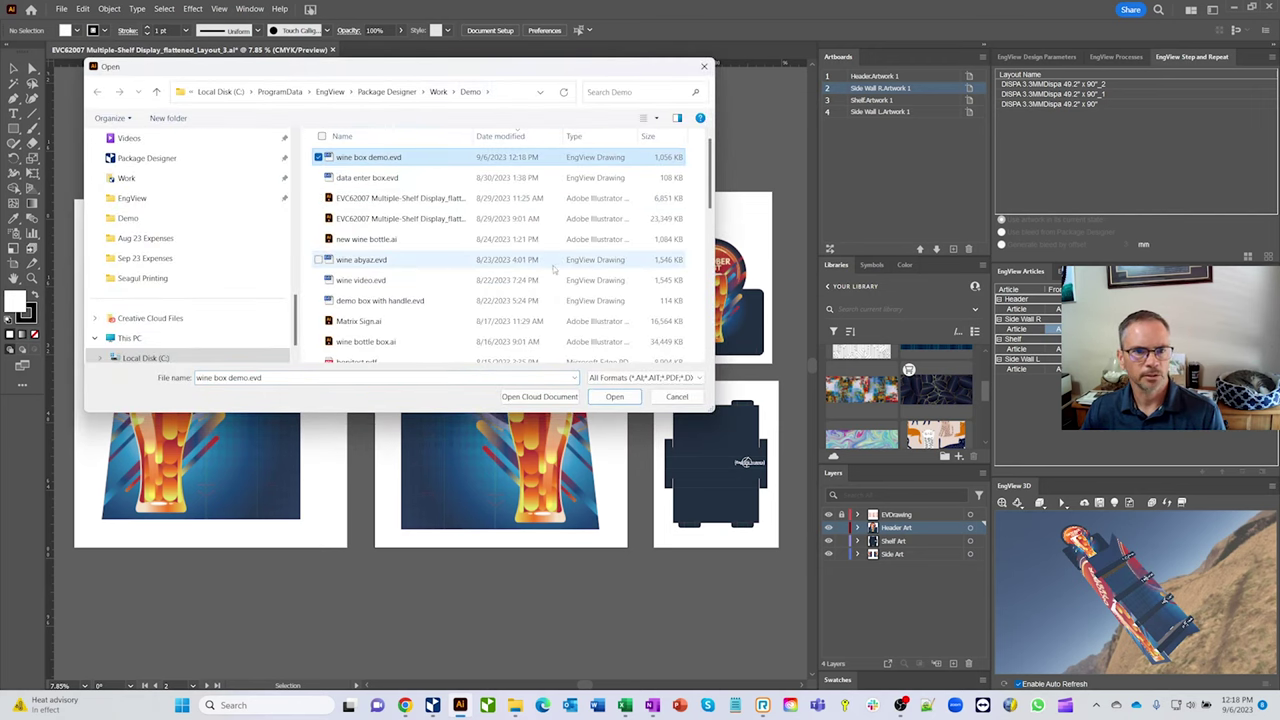
click(614, 397)
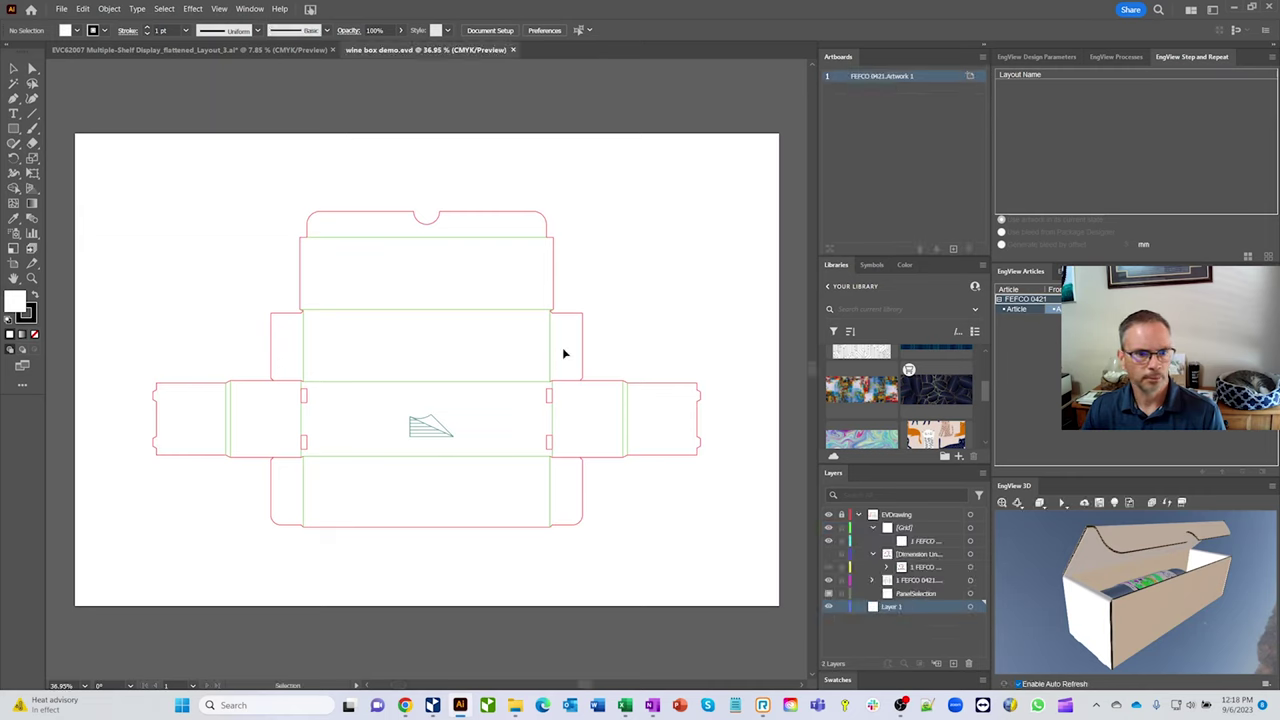
Step: Examine the wine box in the EngView 3D preview and review the available workspaces and EngView panels
drag(1139, 570, 1132, 598)
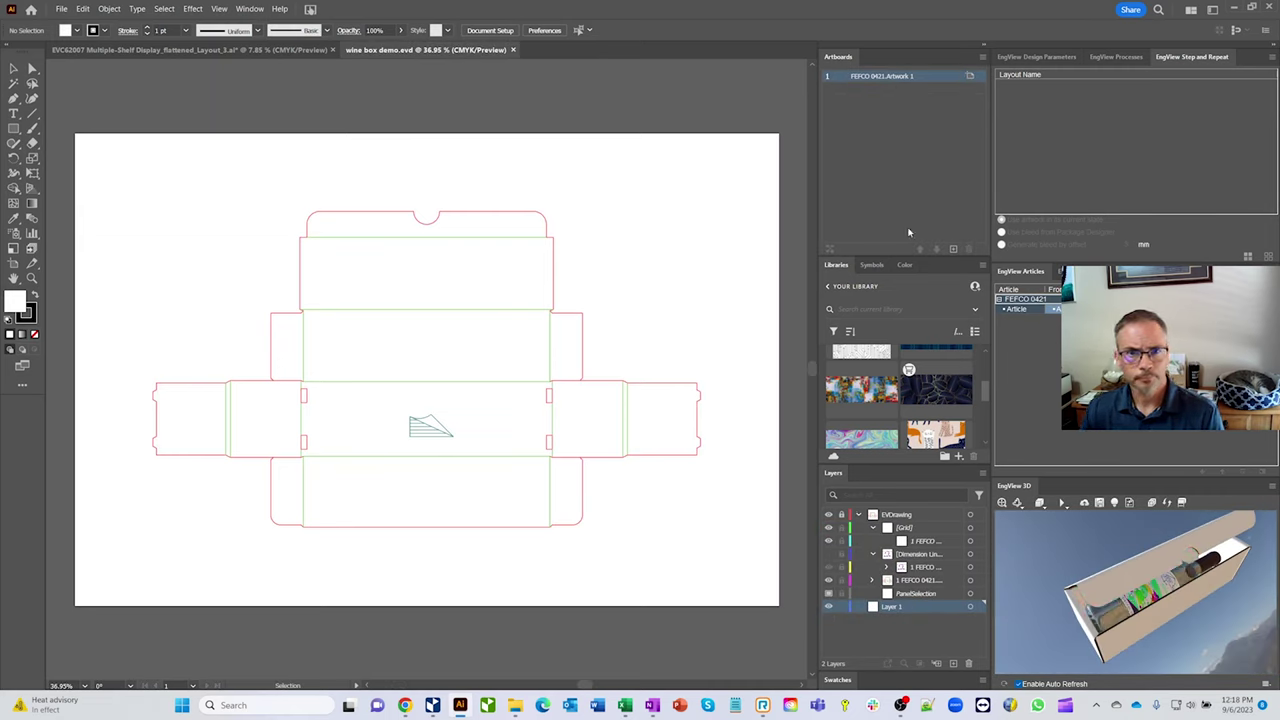
click(1213, 13)
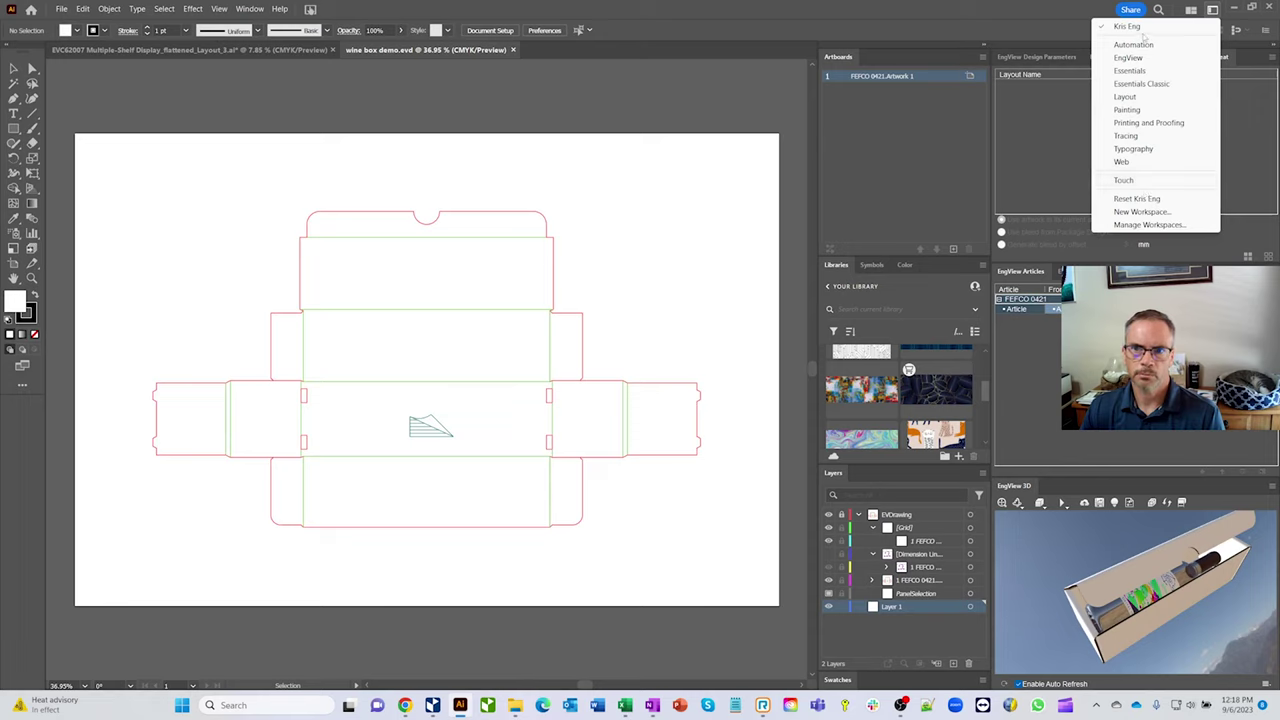
click(1032, 10)
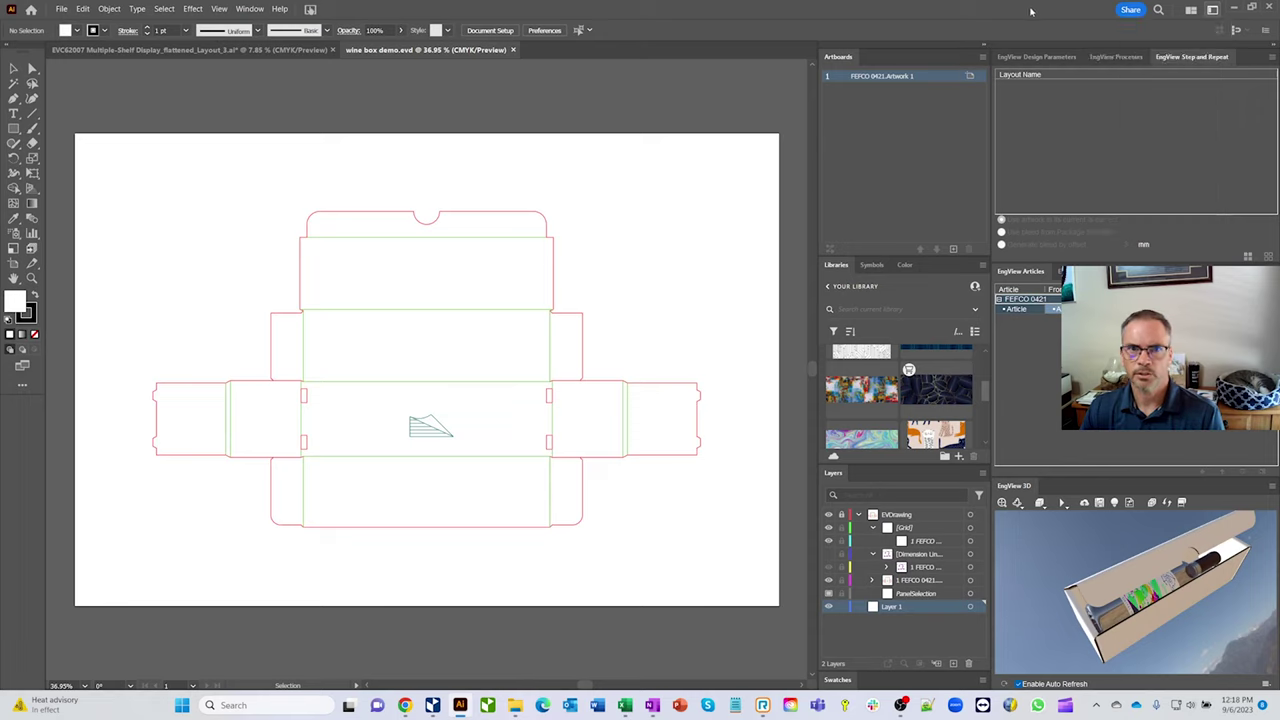
click(243, 10)
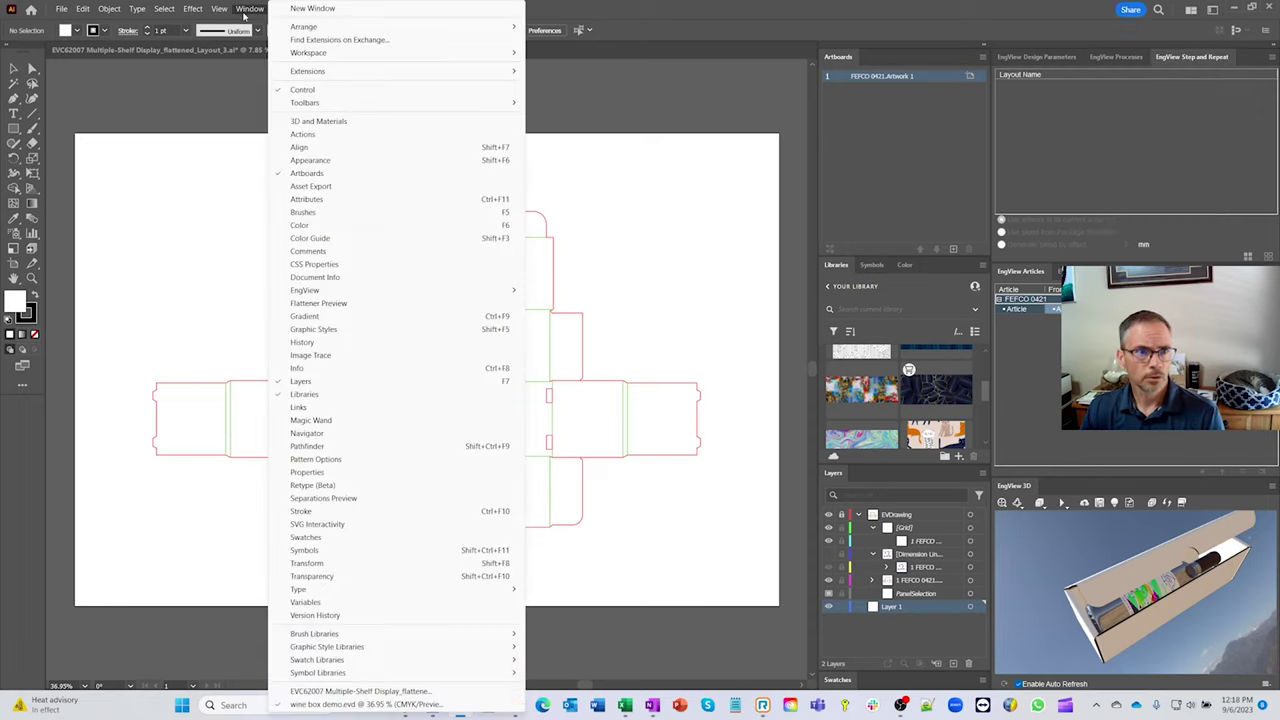
mouse_move(345, 290)
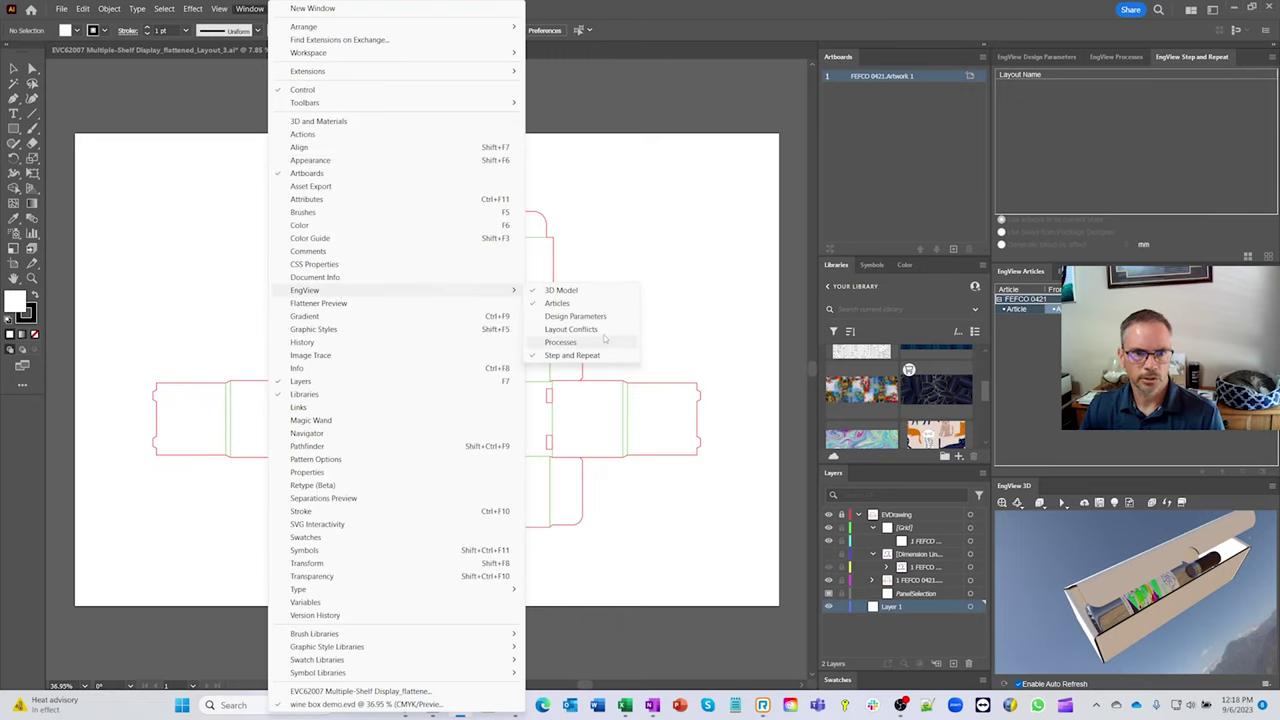
click(740, 104)
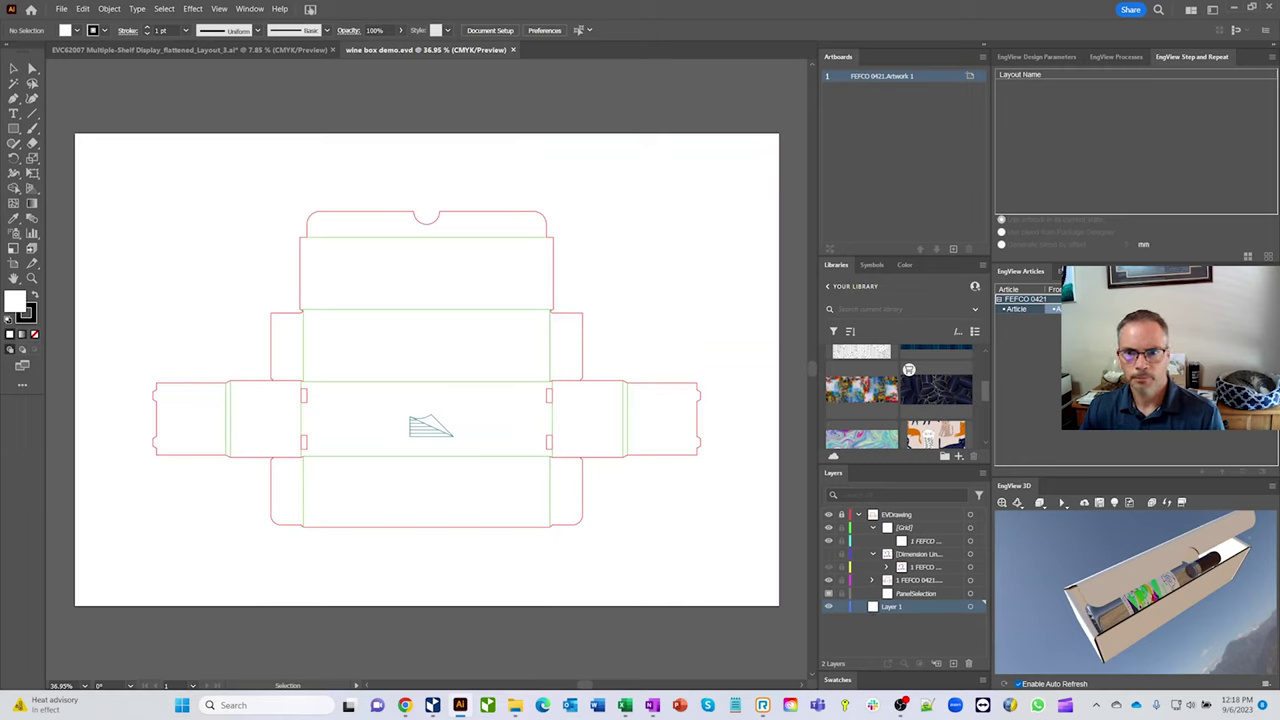
drag(1120, 580, 1098, 534)
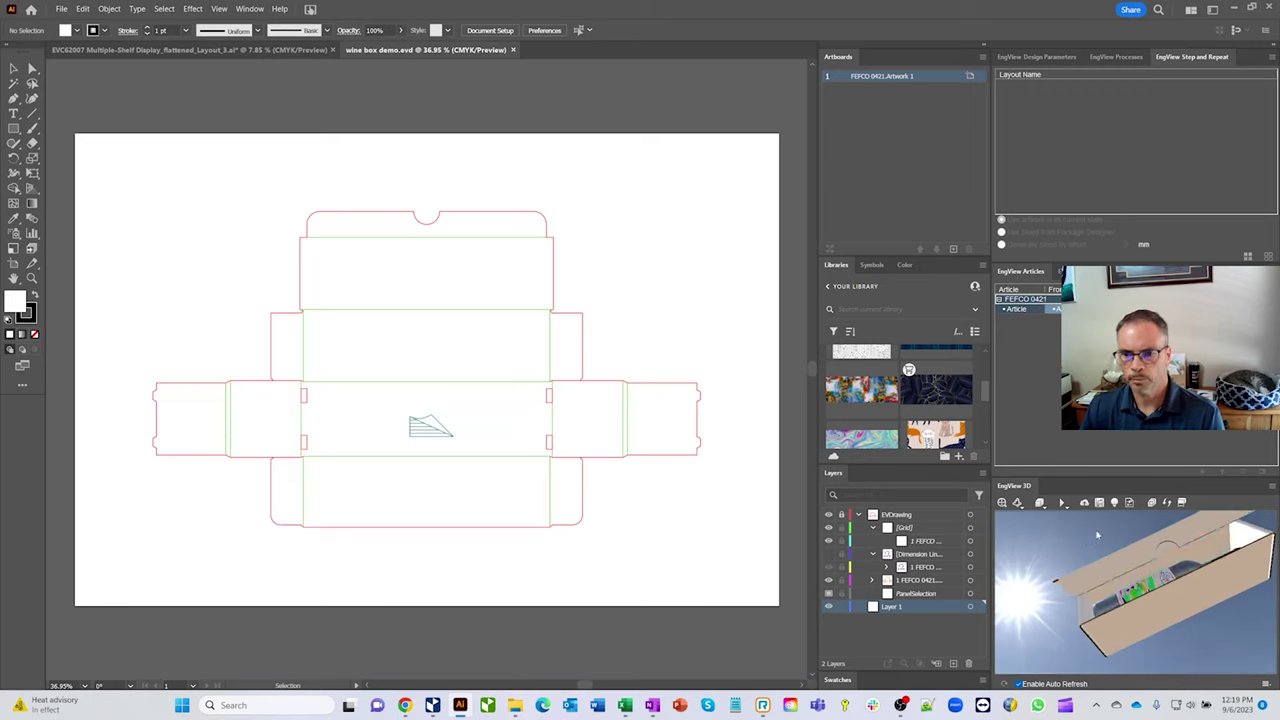
click(1166, 502)
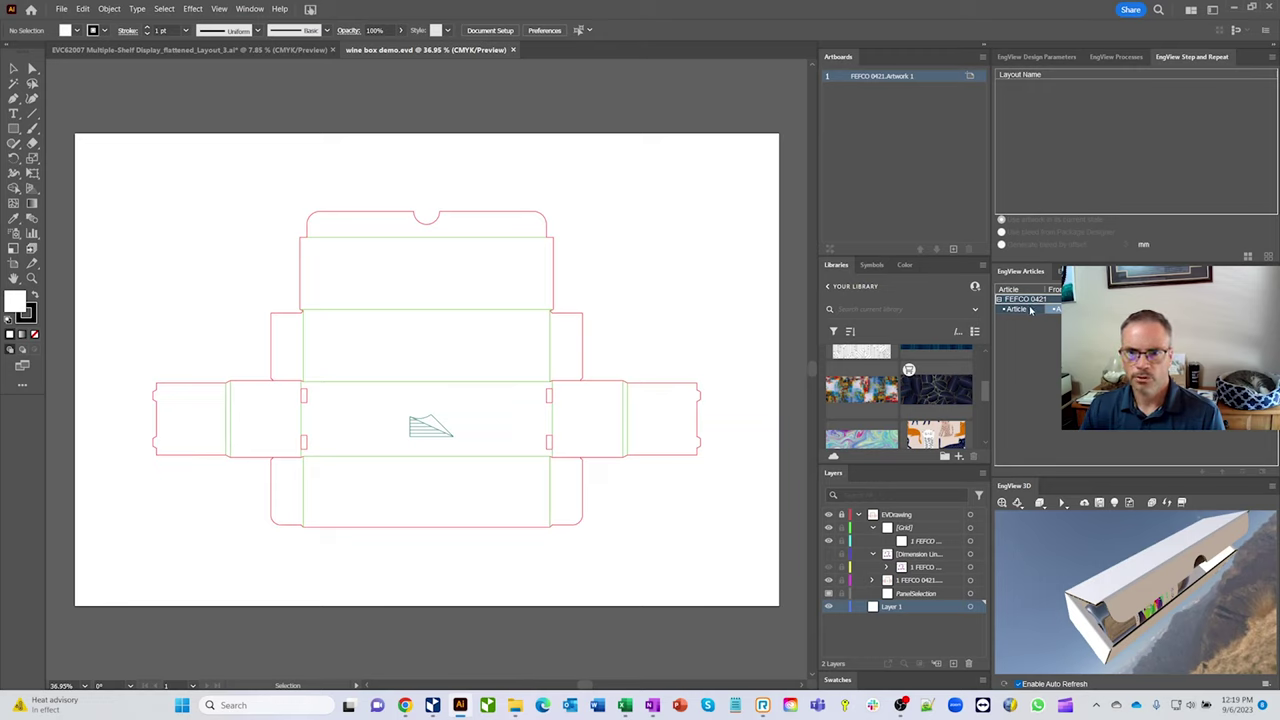
Step: Add a second article to FEFCO 0421 and give its front a new Artwork 2 copied from Artwork 1
click(1263, 471)
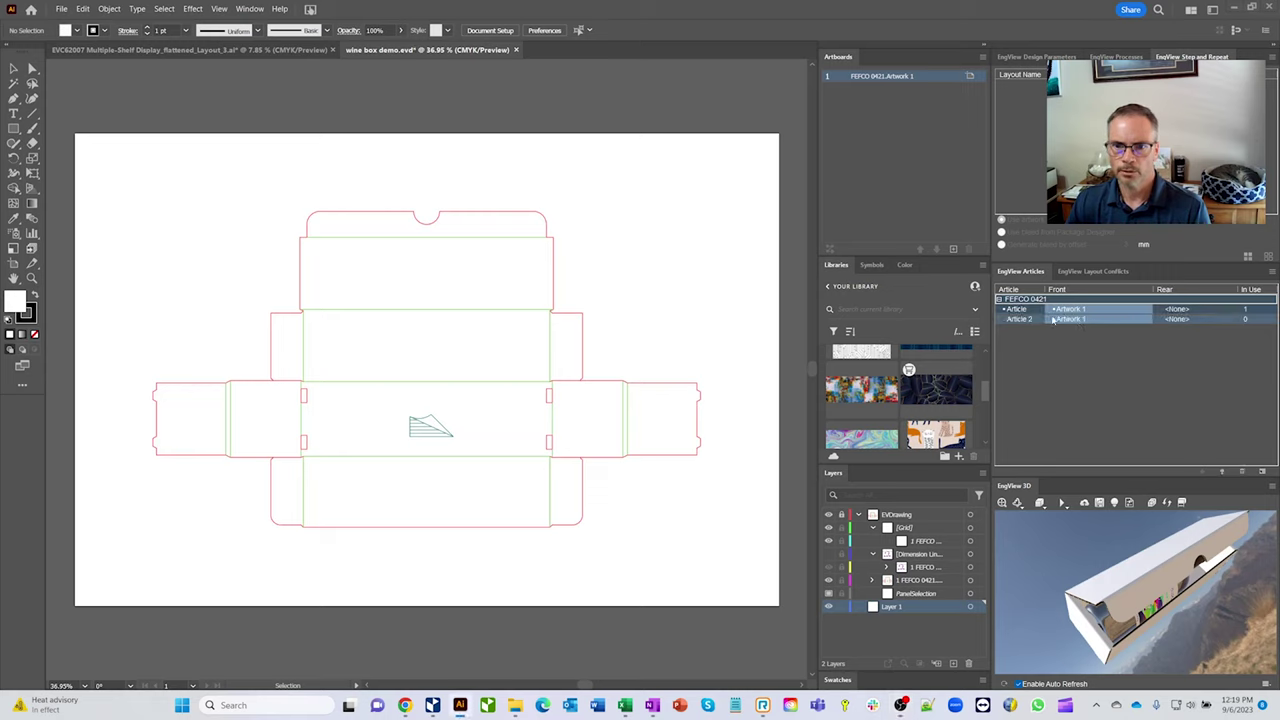
click(1086, 319)
click(1146, 320)
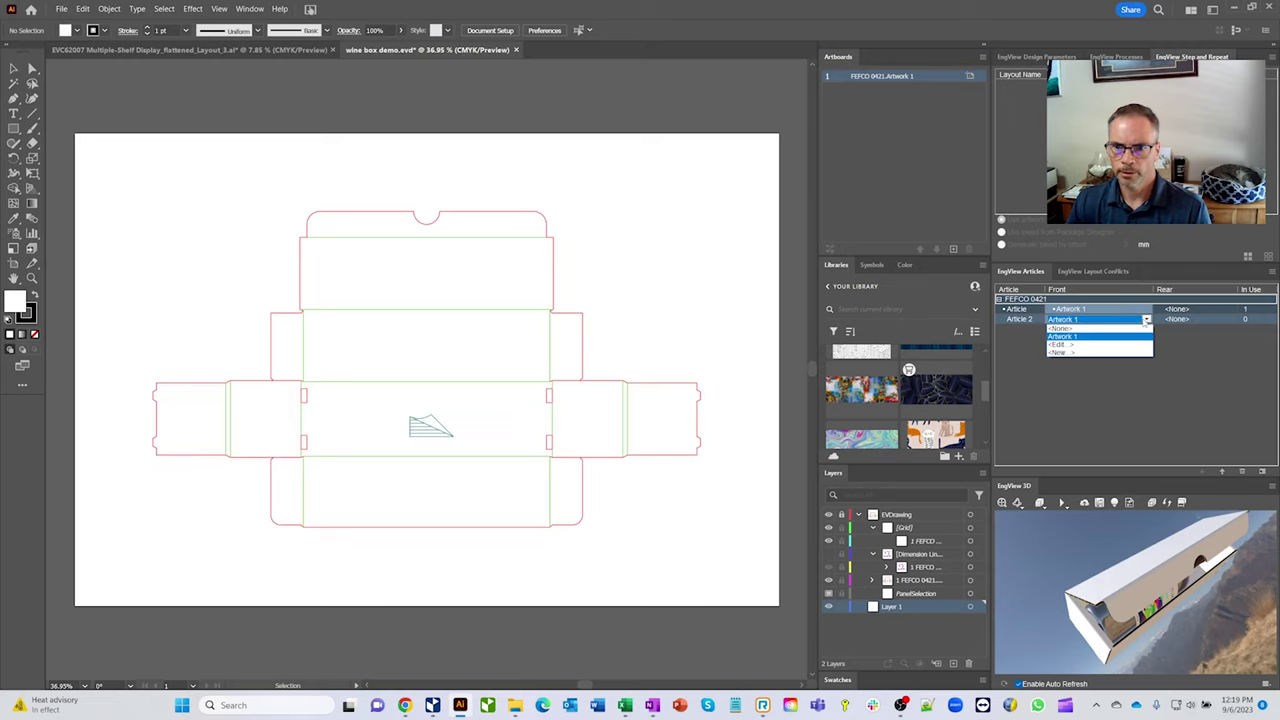
click(1125, 356)
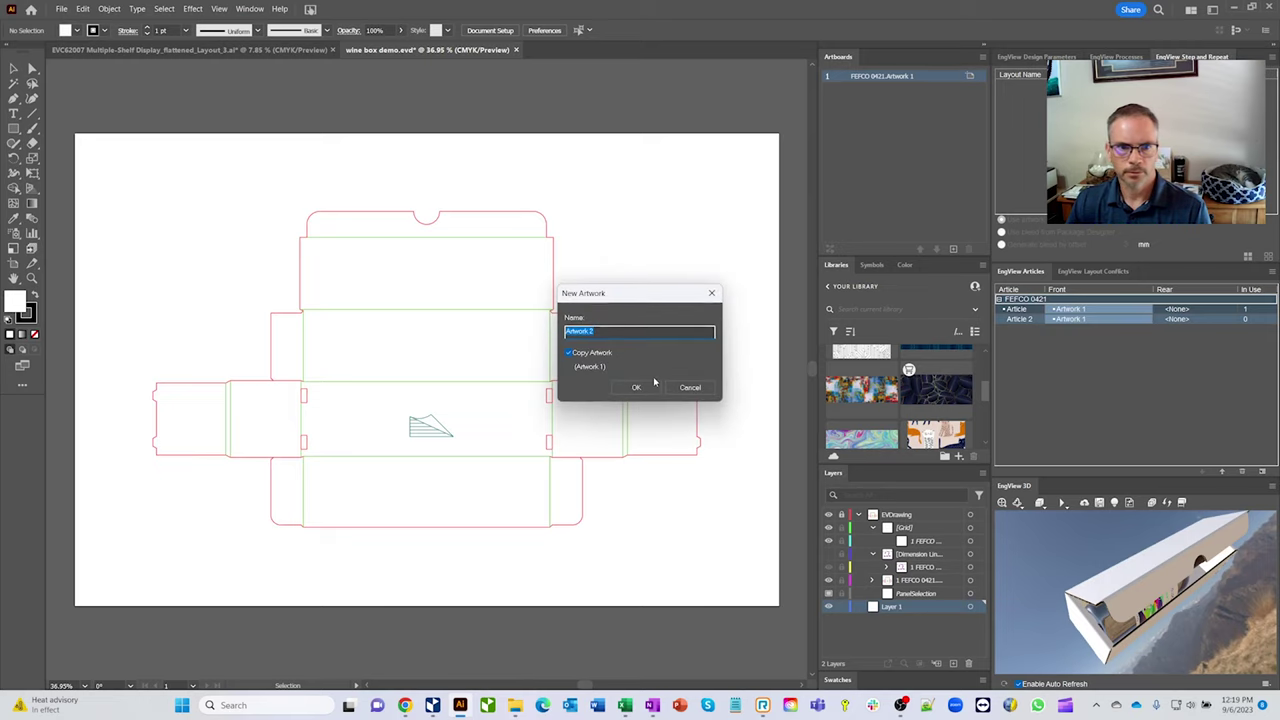
click(637, 387)
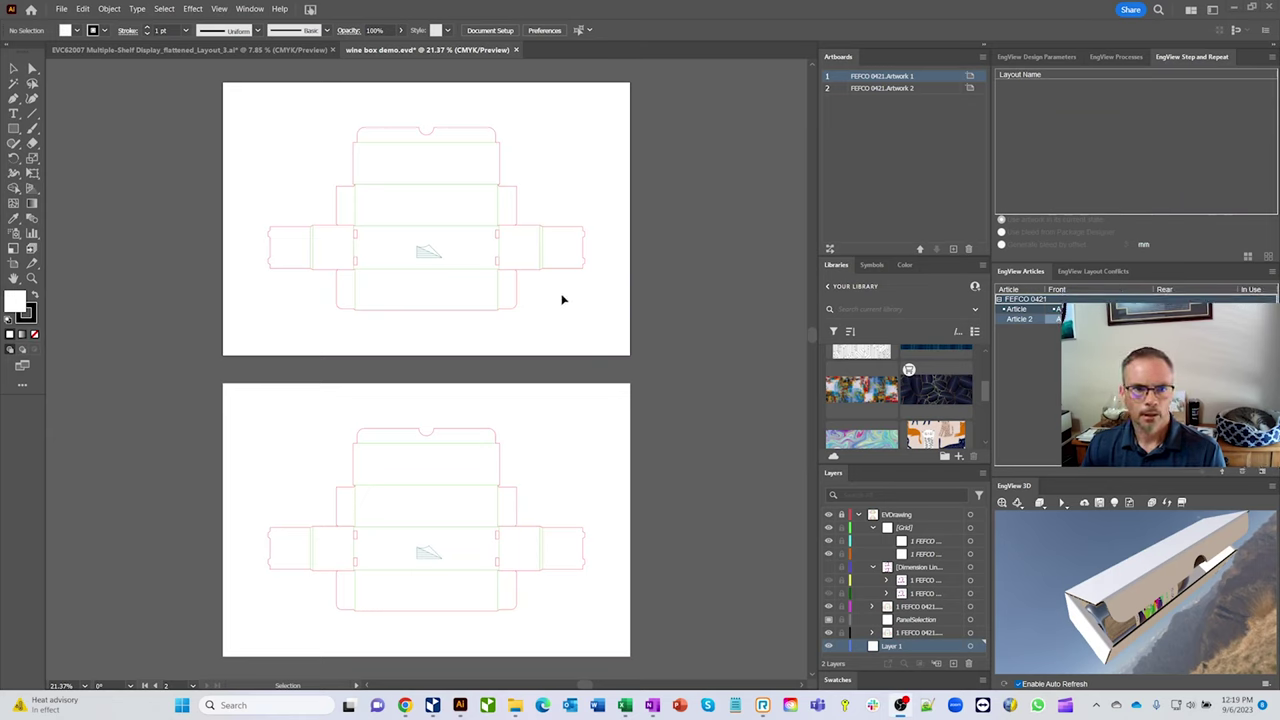
Step: Place the library's marbling texture image on the Artwork 1 artboard and enlarge it to about 29.2 × 17.2 in, covering the dieline
scroll(868, 400, down, 1)
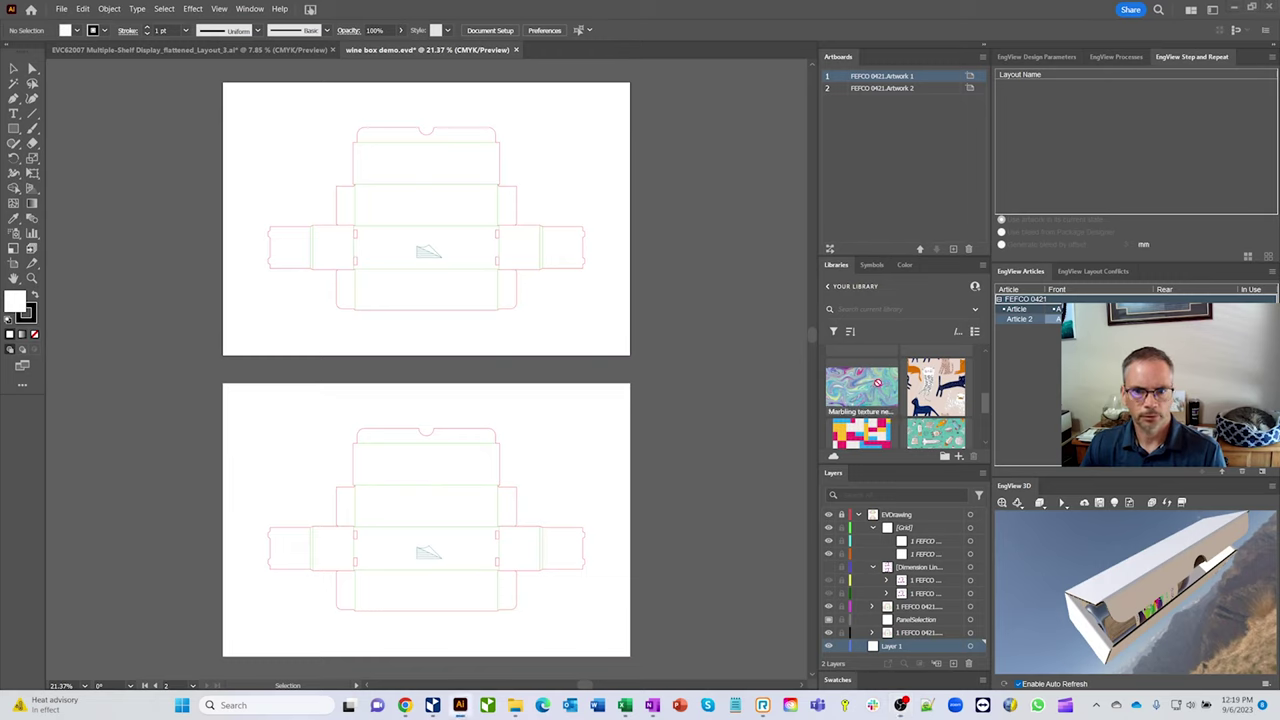
drag(862, 385, 330, 136)
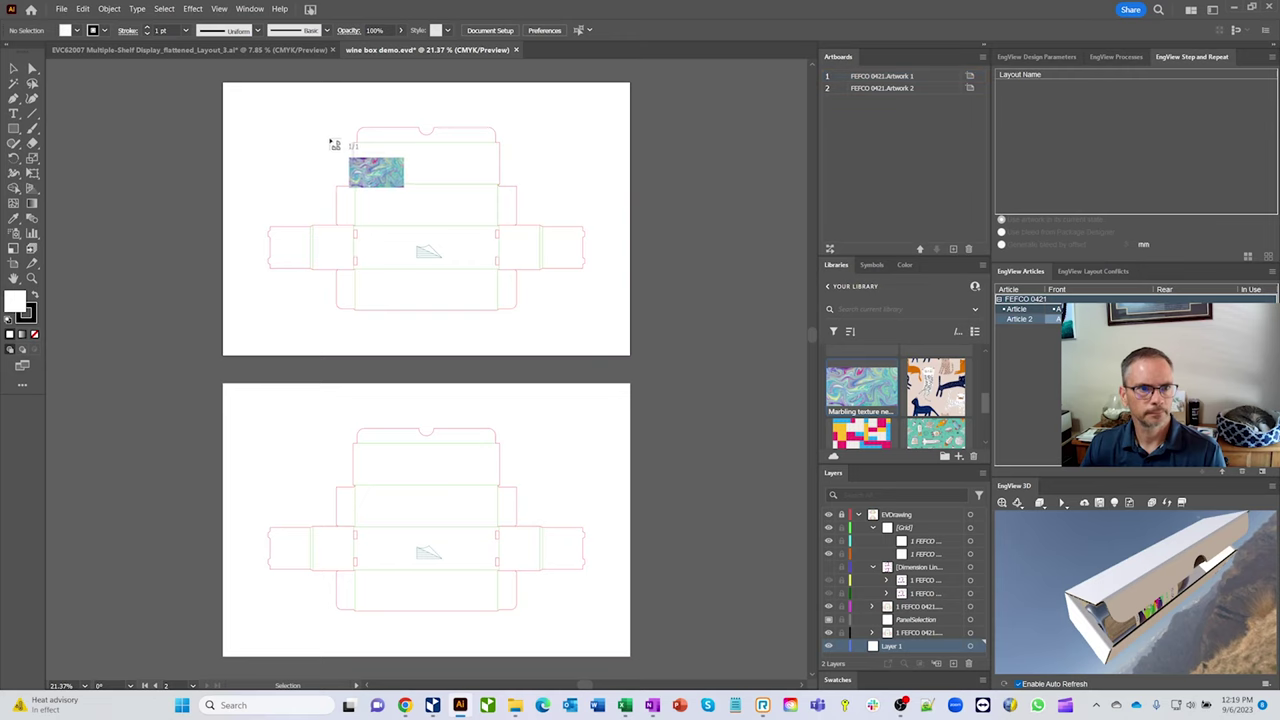
click(297, 132)
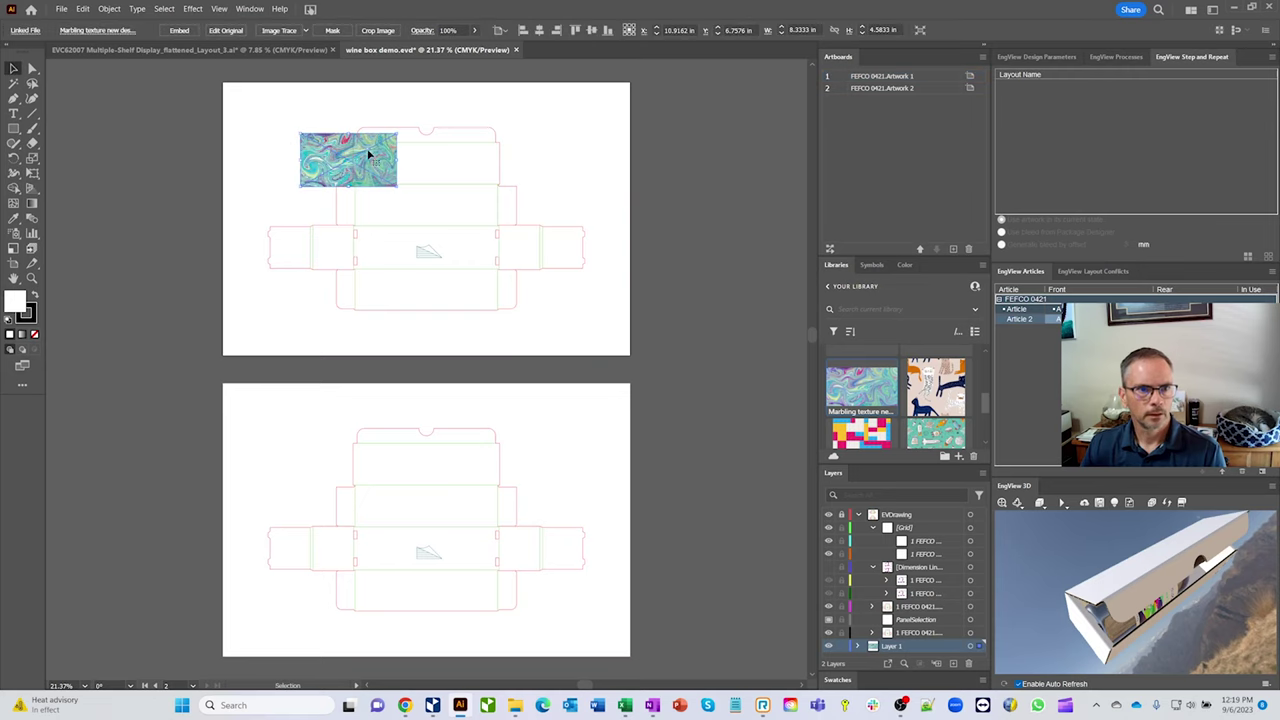
drag(368, 148, 596, 318)
Step: Place the library's Luxury Gold leaf image on the Artwork 2 artboard and enlarge it to about 29.3 × 16.8 in, covering the dieline
scroll(950, 418, down, 2)
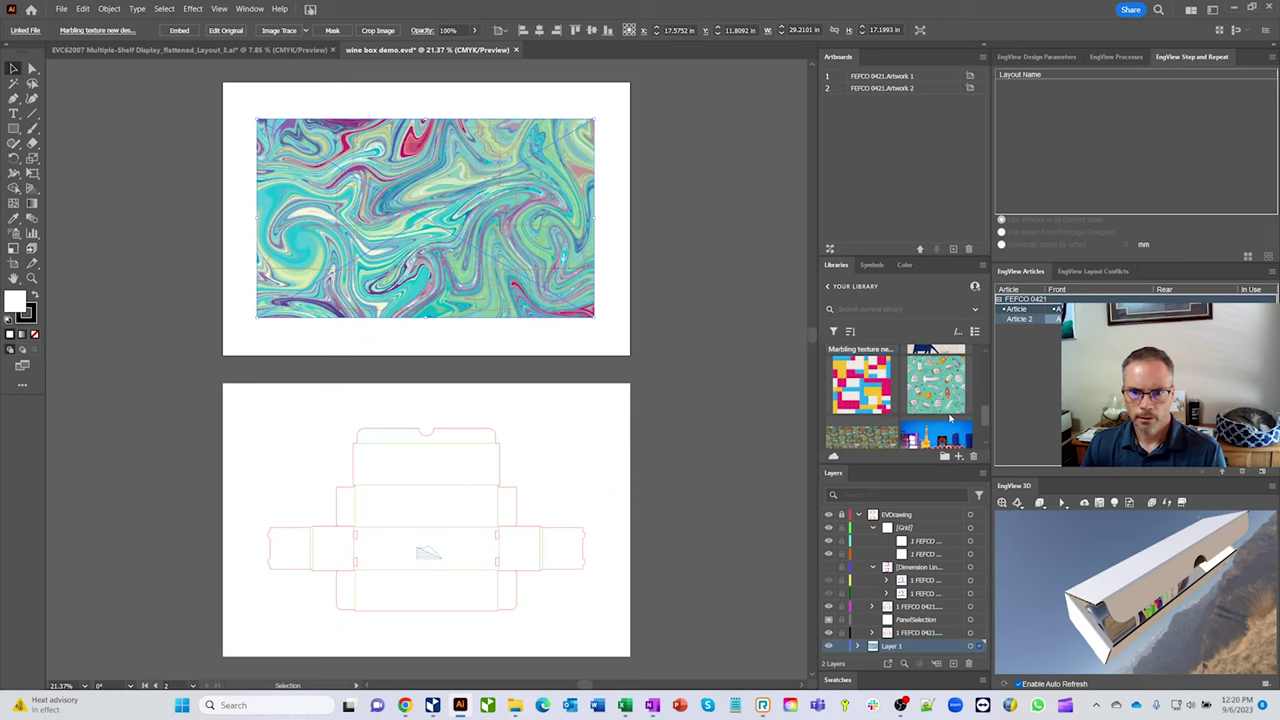
scroll(950, 418, up, 4)
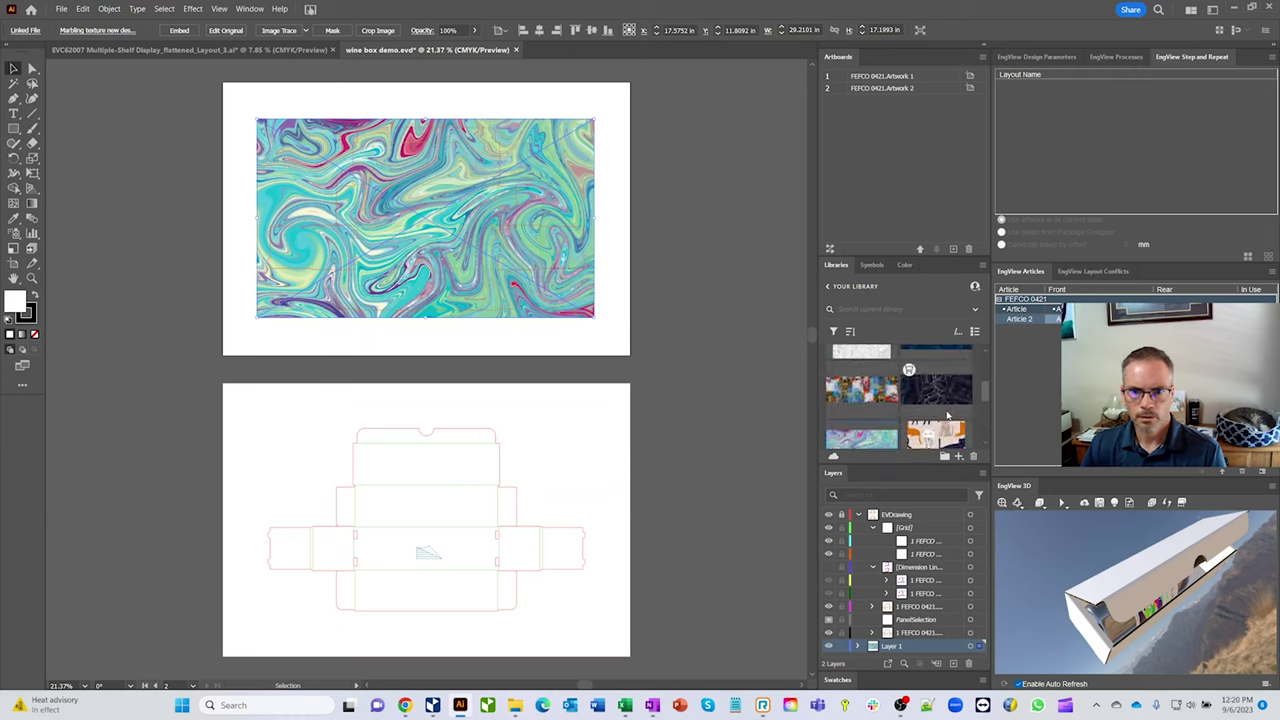
scroll(947, 414, up, 2)
scroll(946, 410, down, 2)
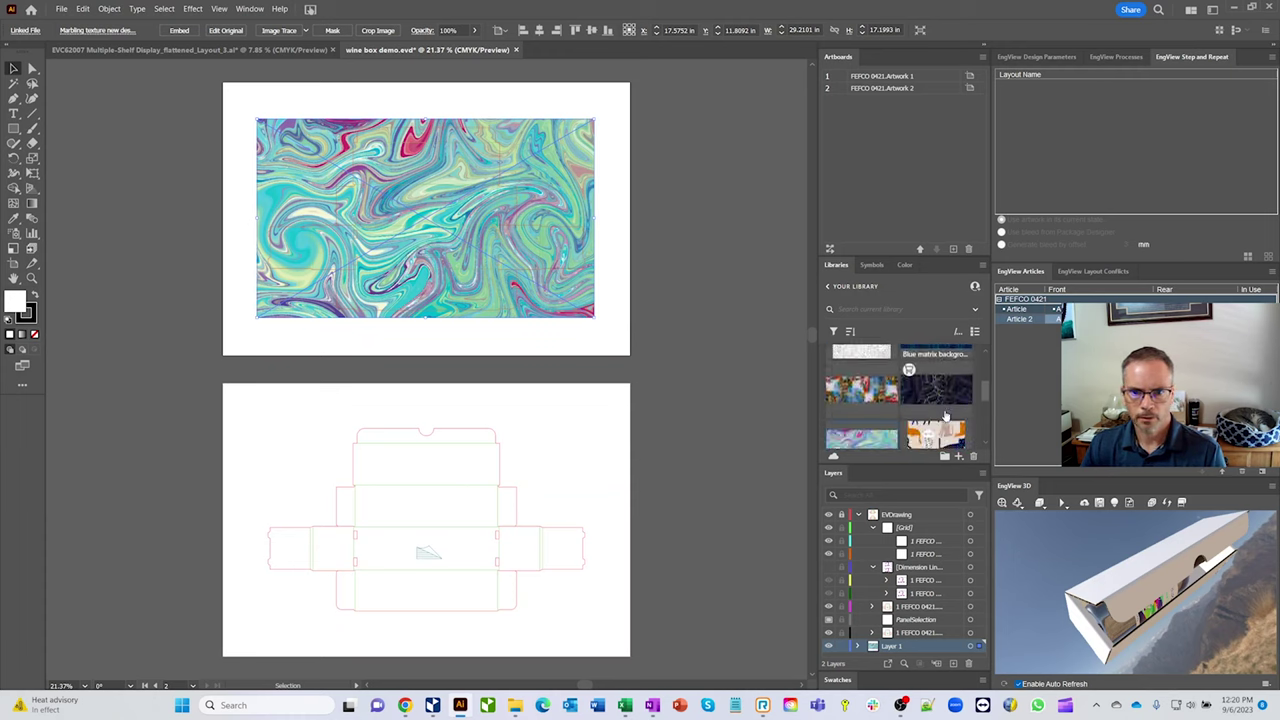
drag(945, 398, 292, 432)
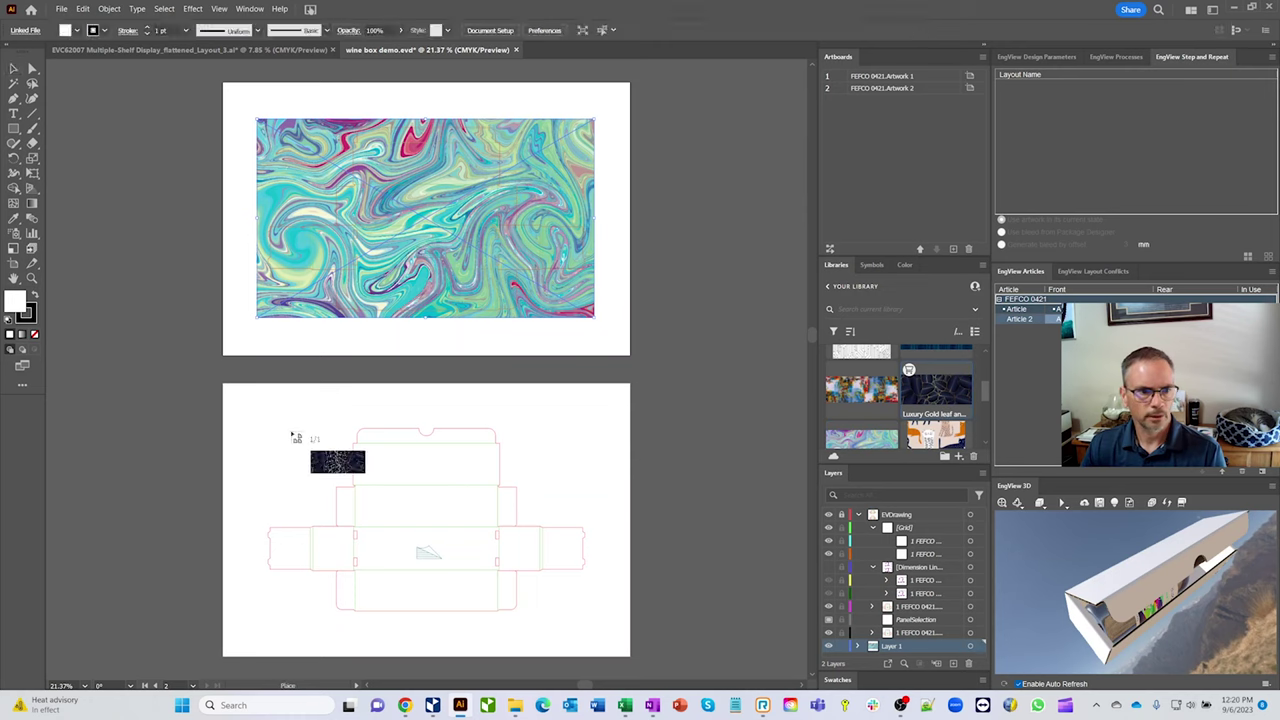
click(240, 407)
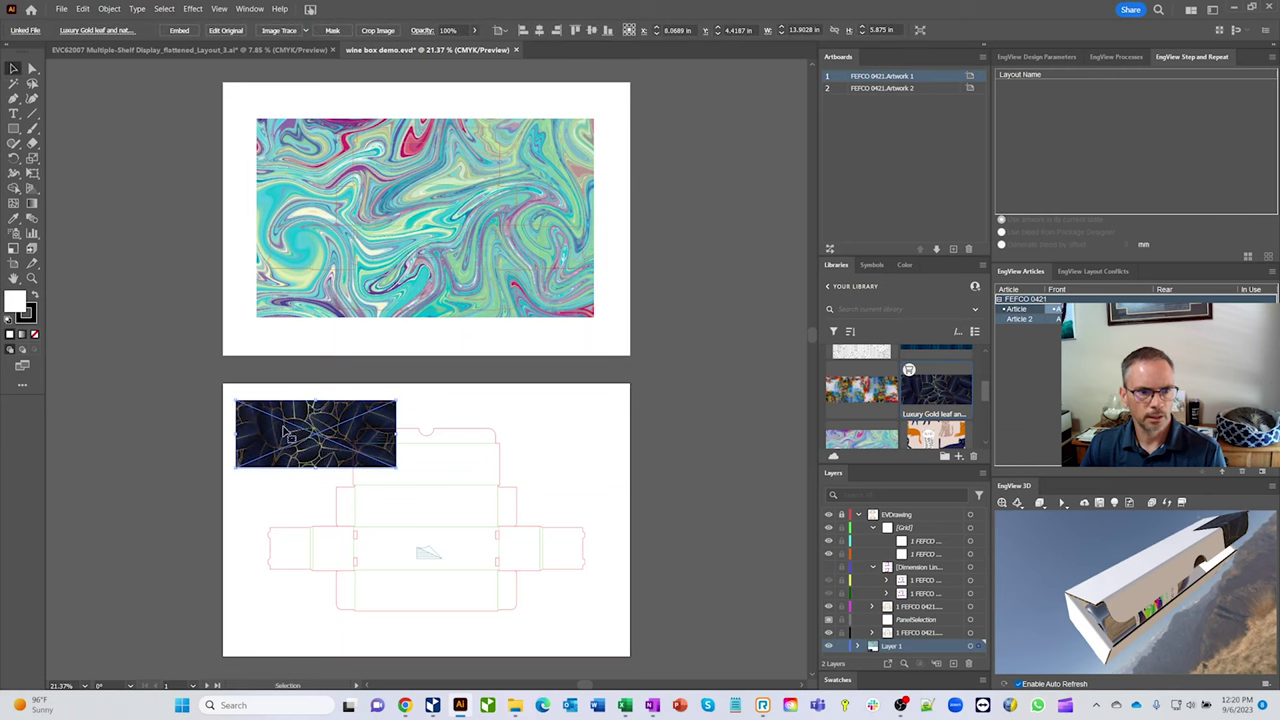
drag(304, 423, 321, 445)
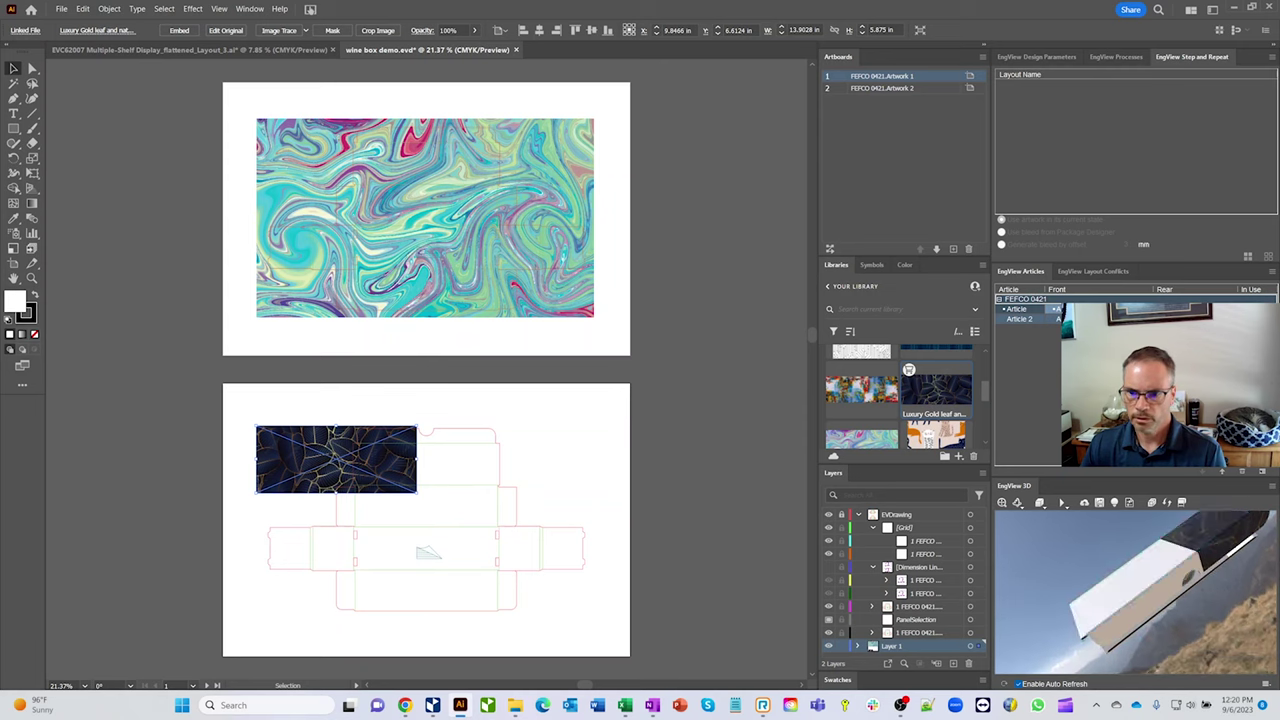
drag(417, 491, 594, 619)
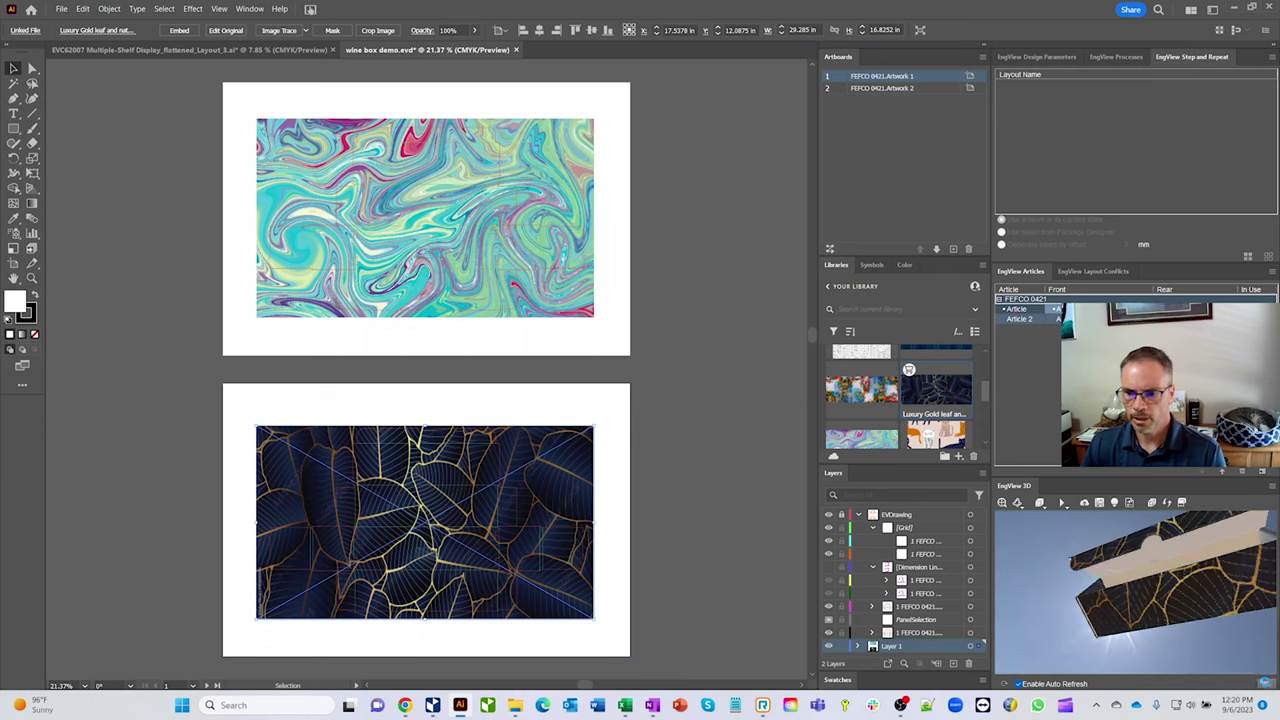
Step: Show Article 2 in the EngView 3D preview
click(1267, 683)
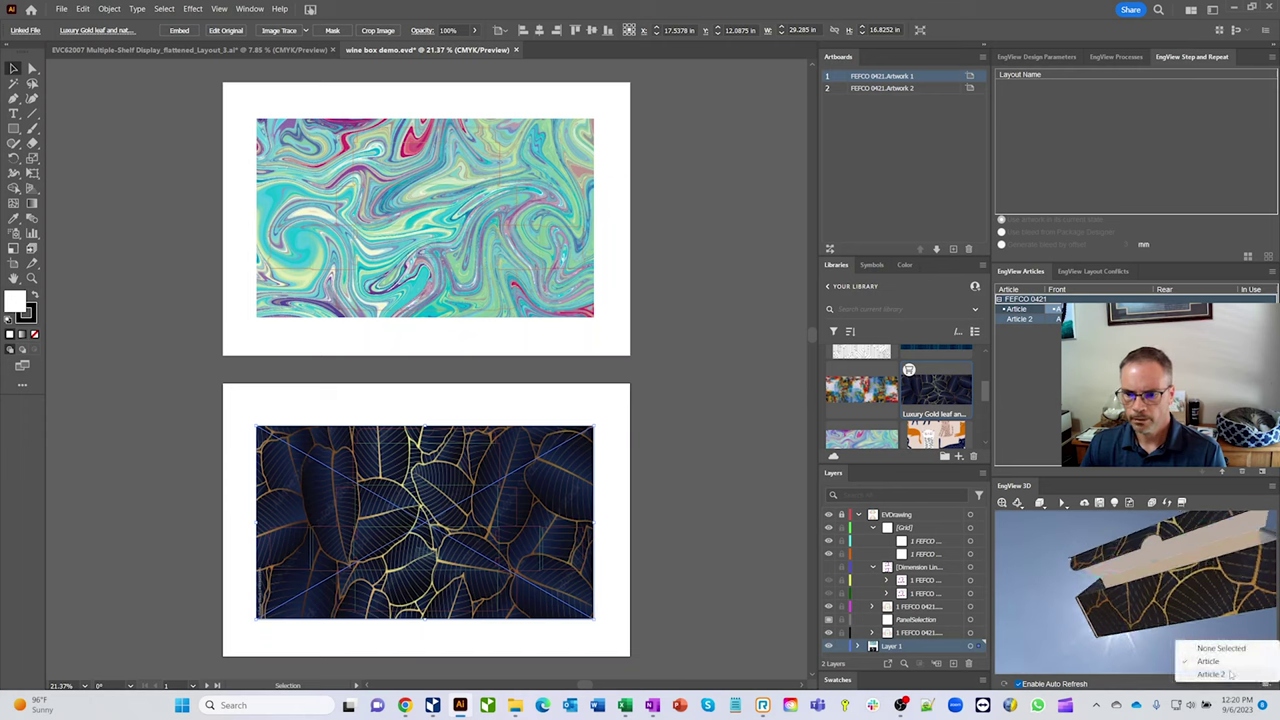
click(1230, 674)
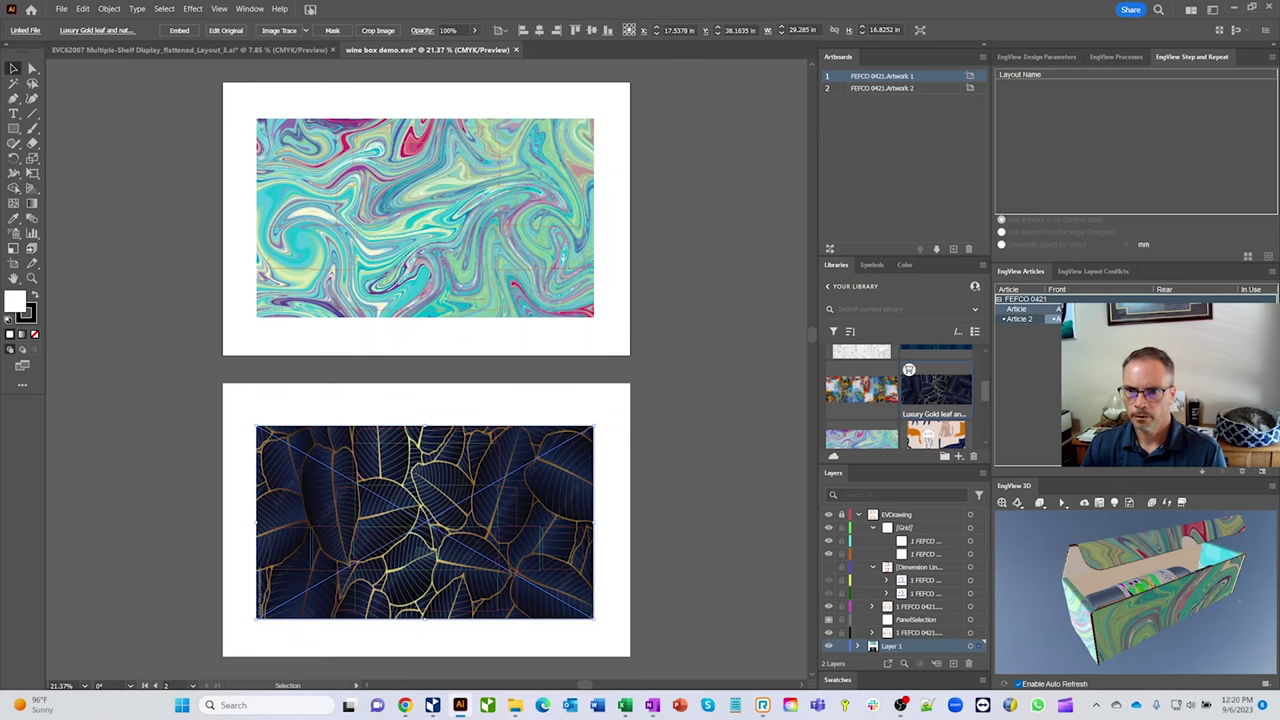
click(953, 248)
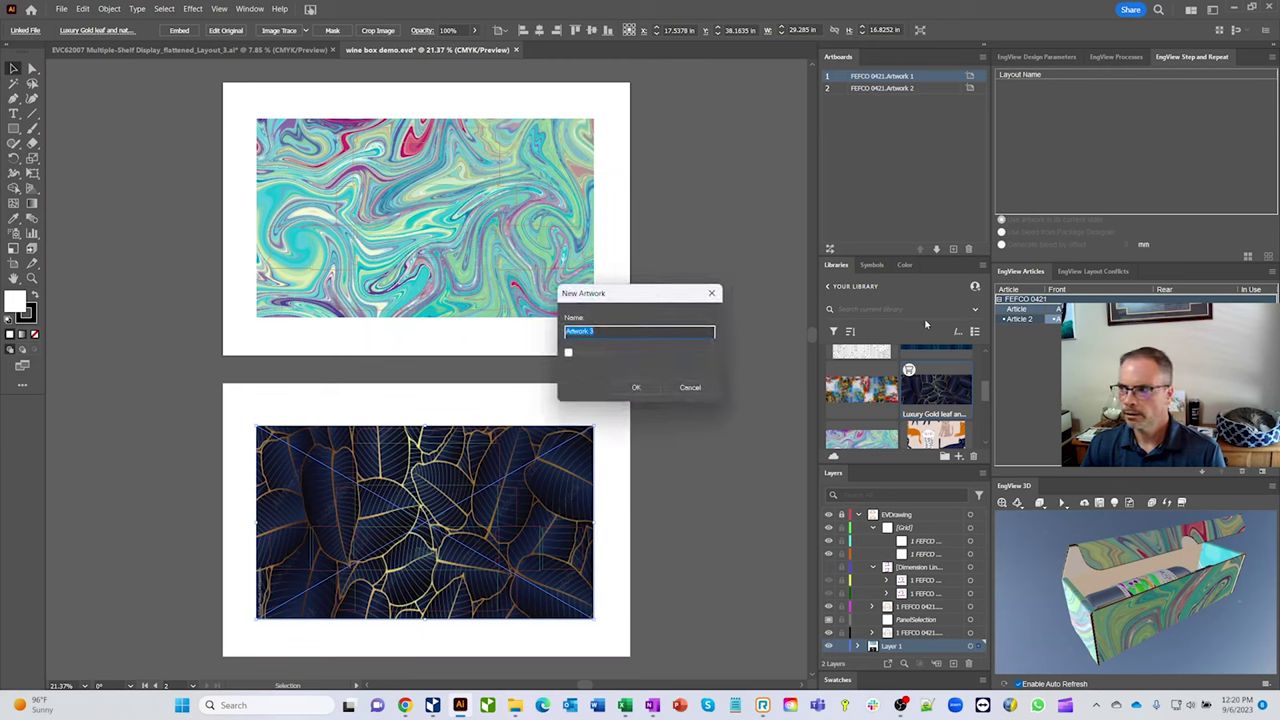
click(712, 293)
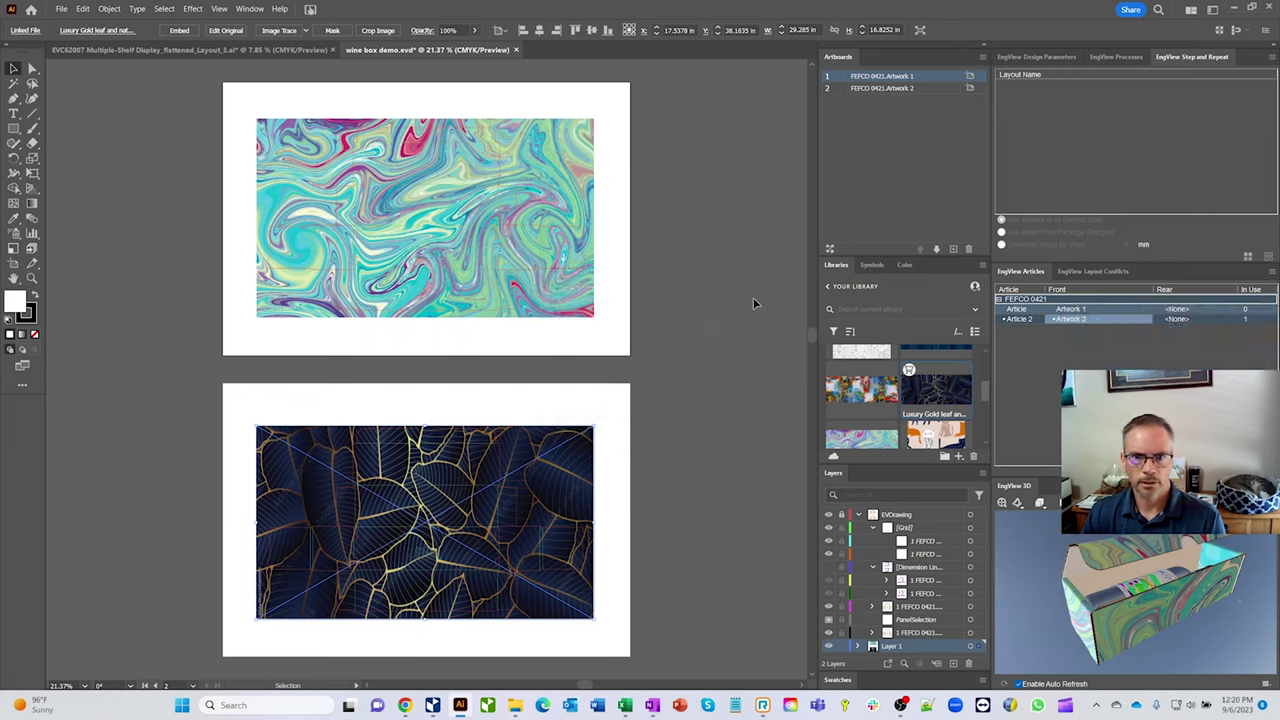
Step: Create a new rear artwork named "inside" for Article 2
click(1229, 318)
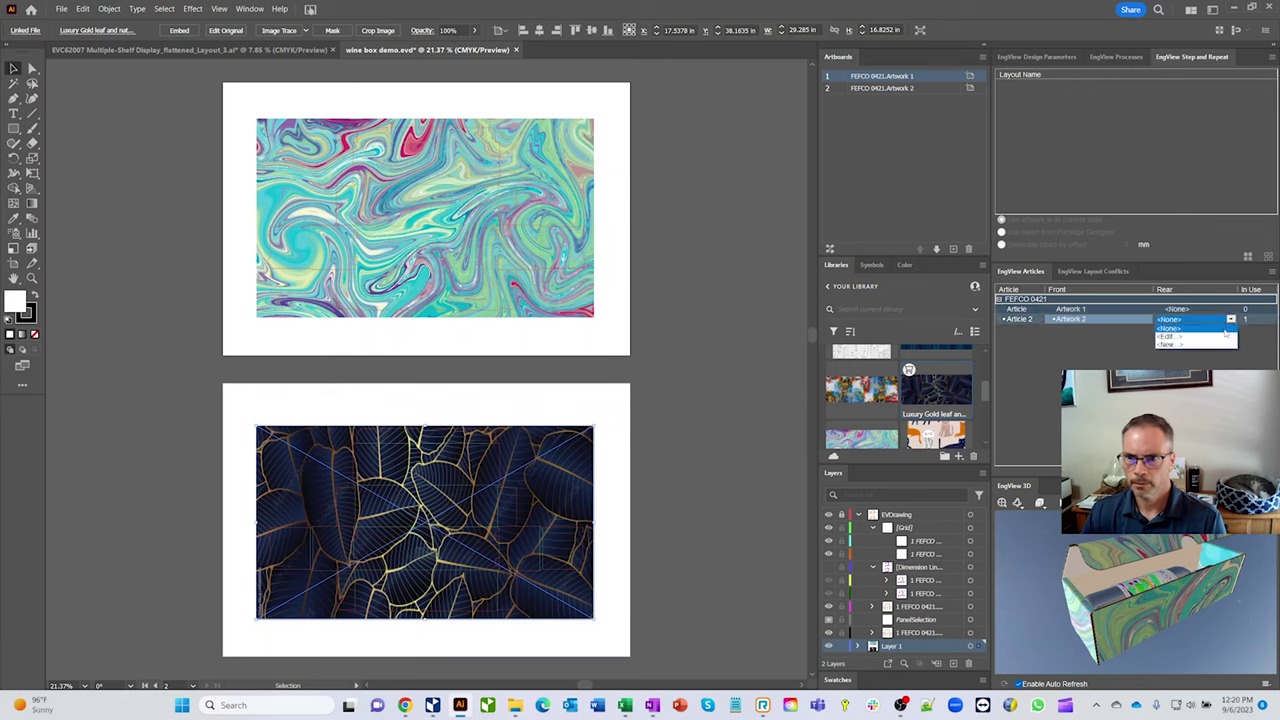
click(1212, 345)
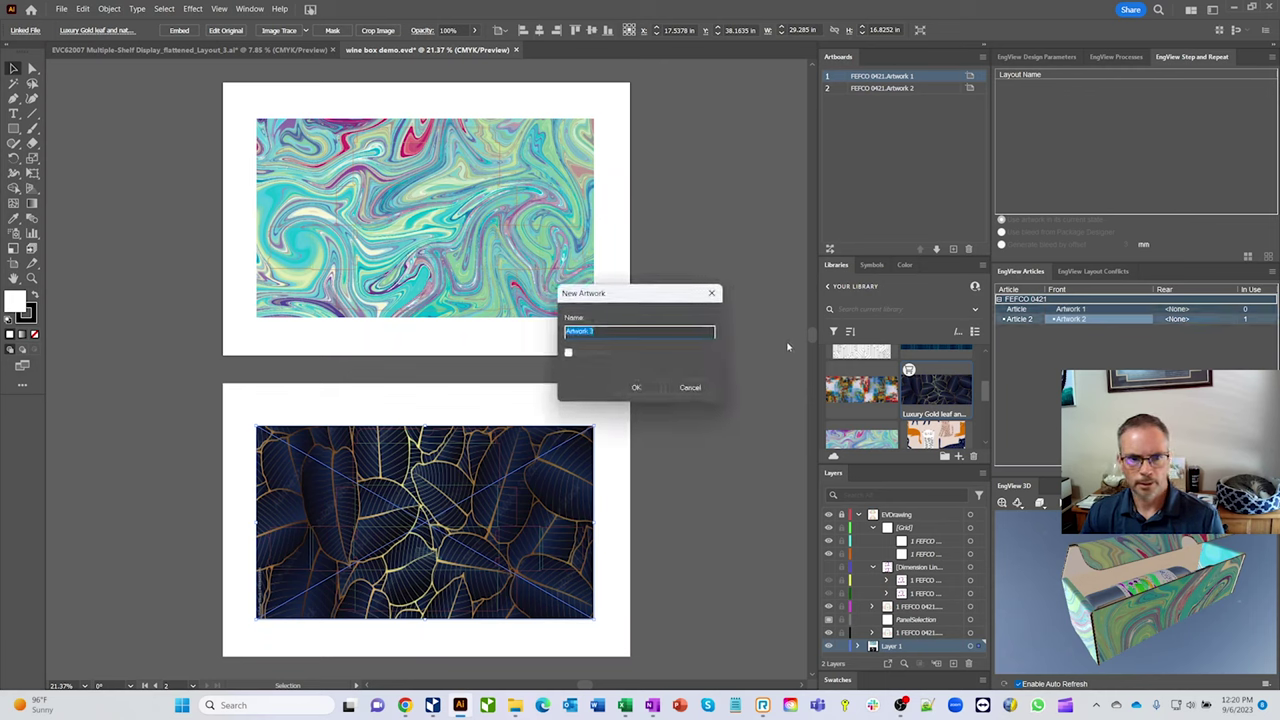
key(BackSpace)
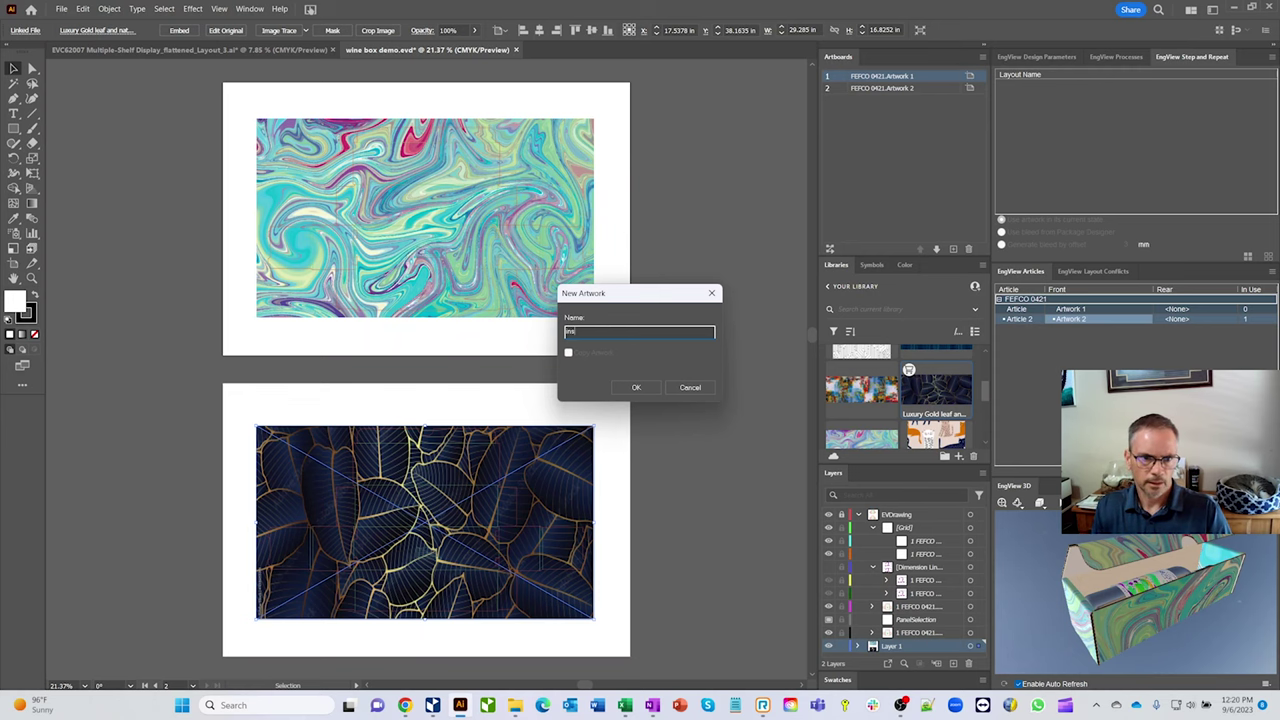
text(inside)
key(Return)
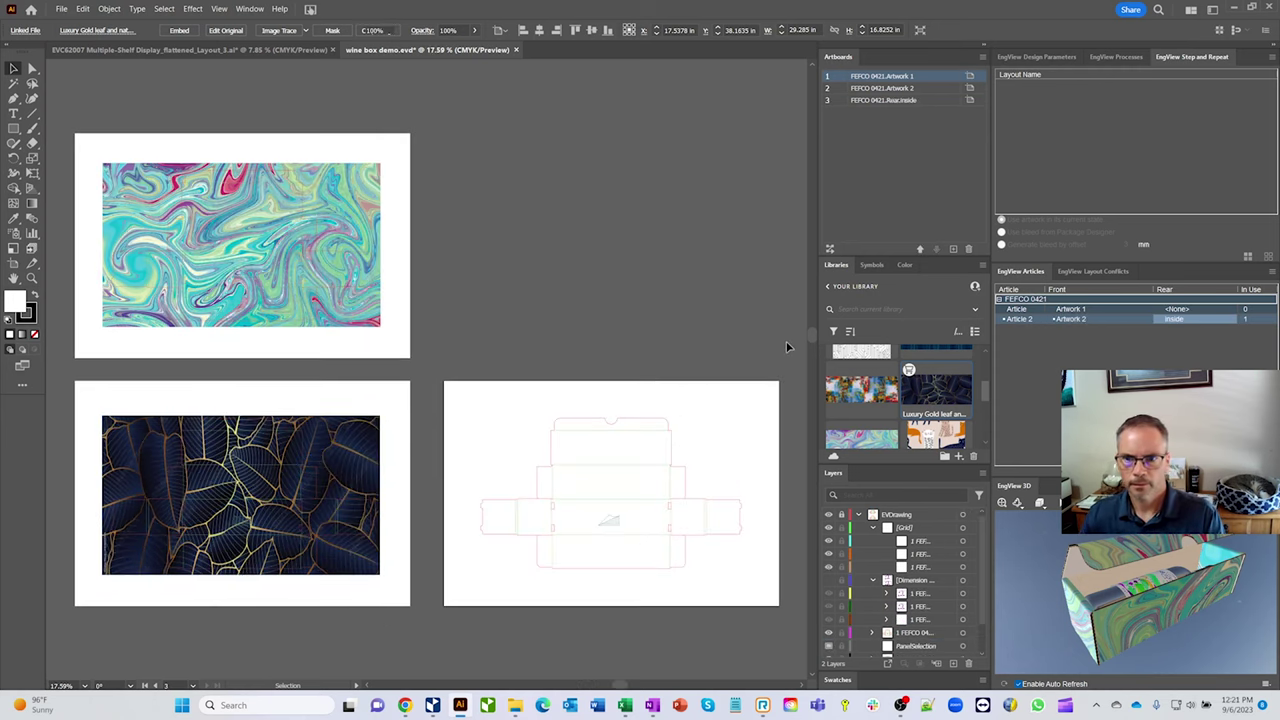
Step: Assign the existing inside artwork to the rear of the first article
click(1222, 310)
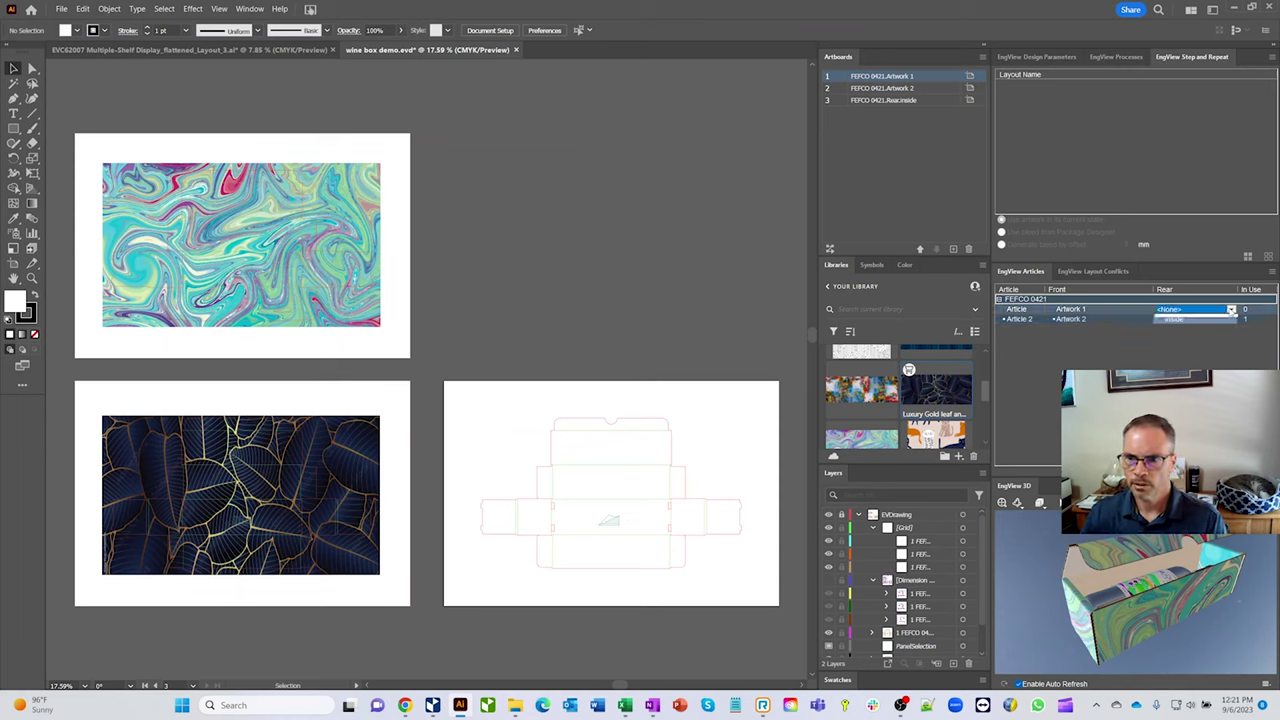
click(1229, 310)
click(1209, 326)
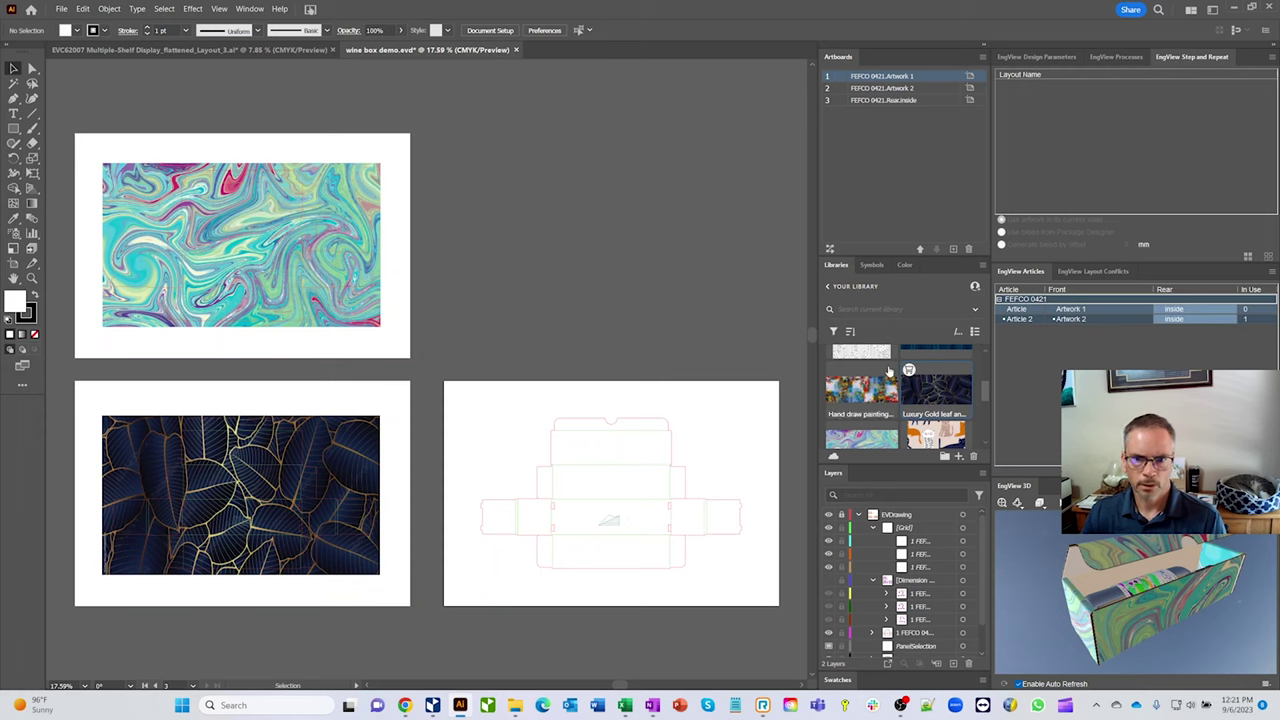
Step: Place the library's seamless cat pattern image on the inside artboard and stretch it to about 28.4 × 16.6 in, covering the dieline
scroll(950, 385, up, 3)
scroll(958, 386, down, 5)
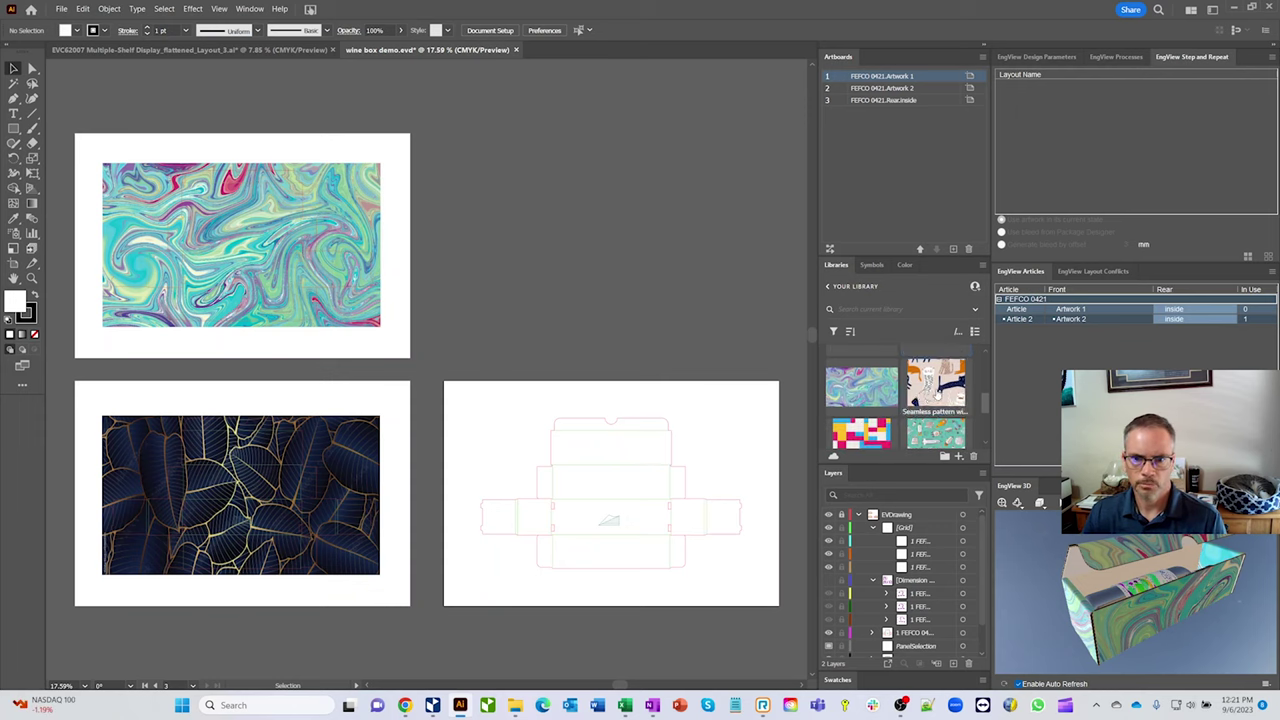
drag(936, 385, 486, 415)
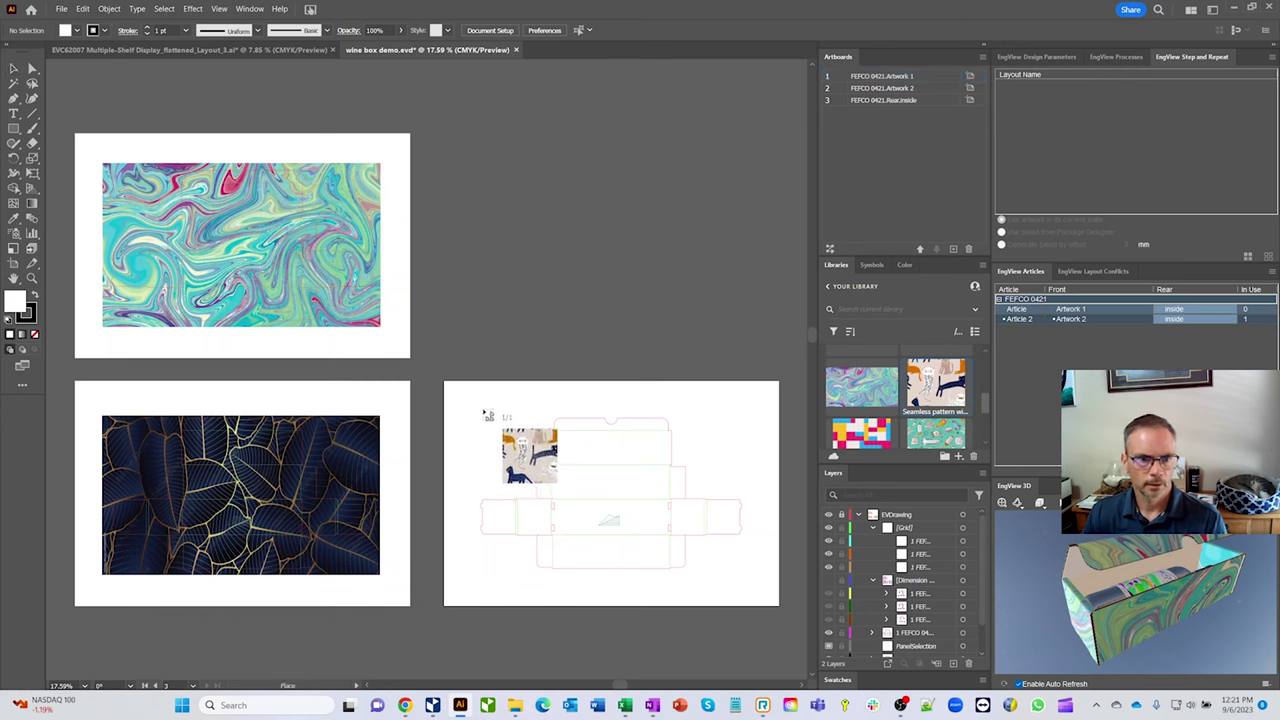
click(452, 390)
drag(449, 522, 590, 476)
drag(608, 547, 749, 570)
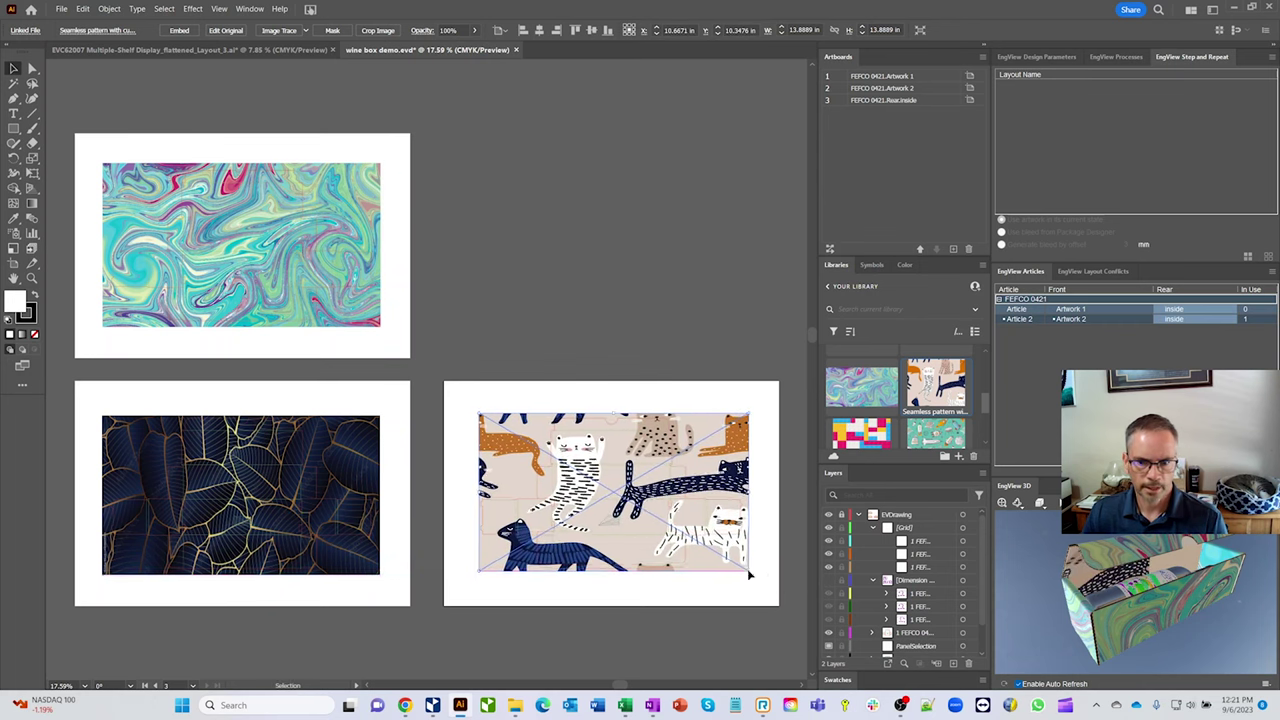
drag(1150, 580, 1255, 586)
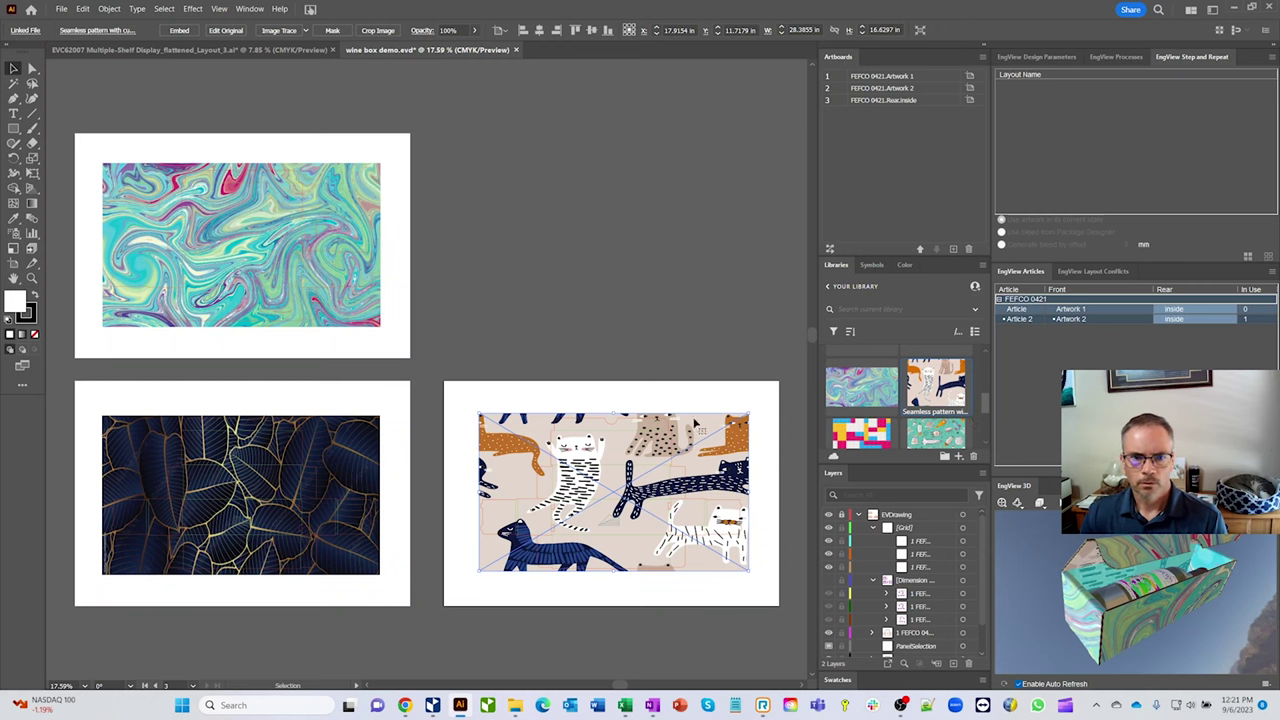
drag(1110, 595, 1204, 566)
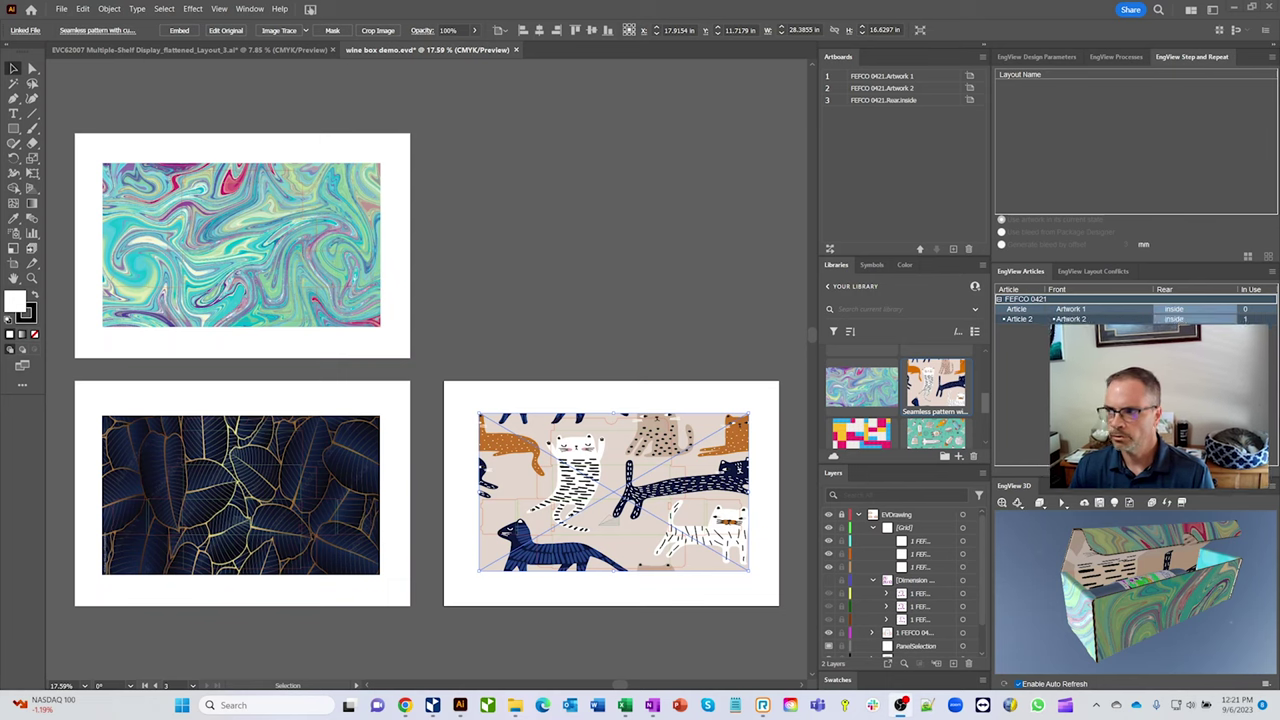
Step: Send the design for editing in EngView Package & Display Designer and switch to that program
right_click(1271, 488)
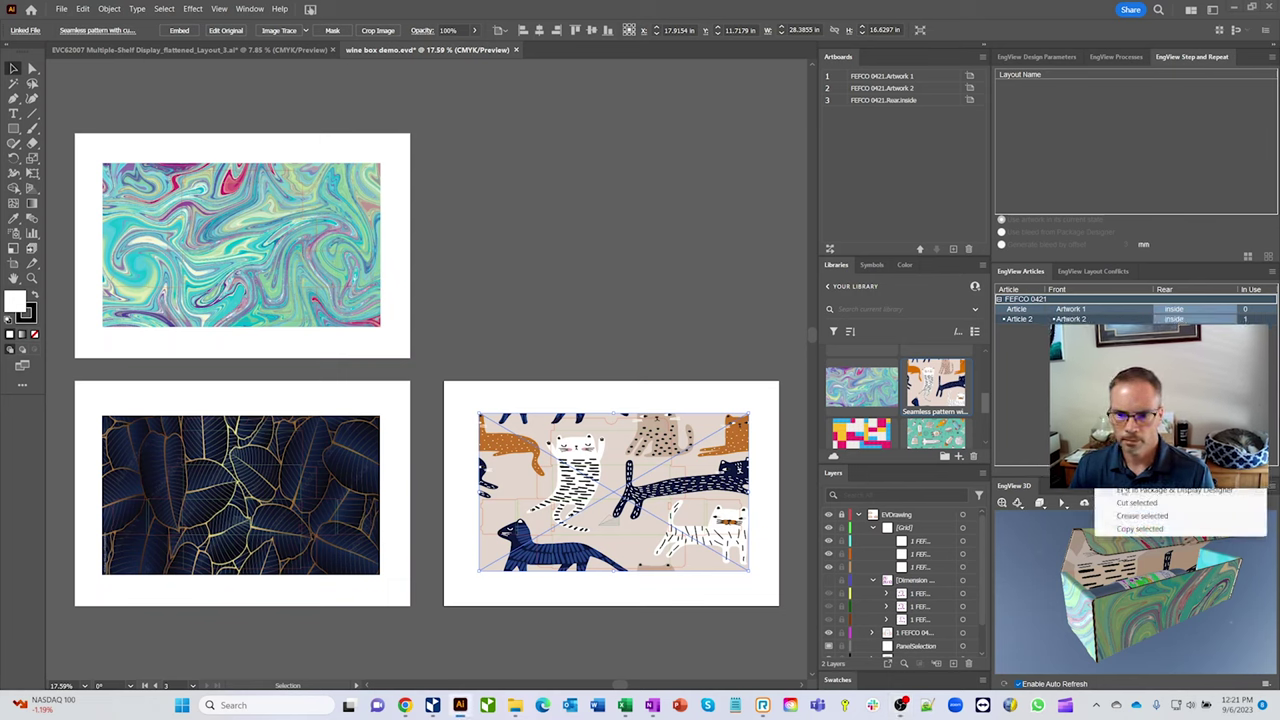
click(1155, 490)
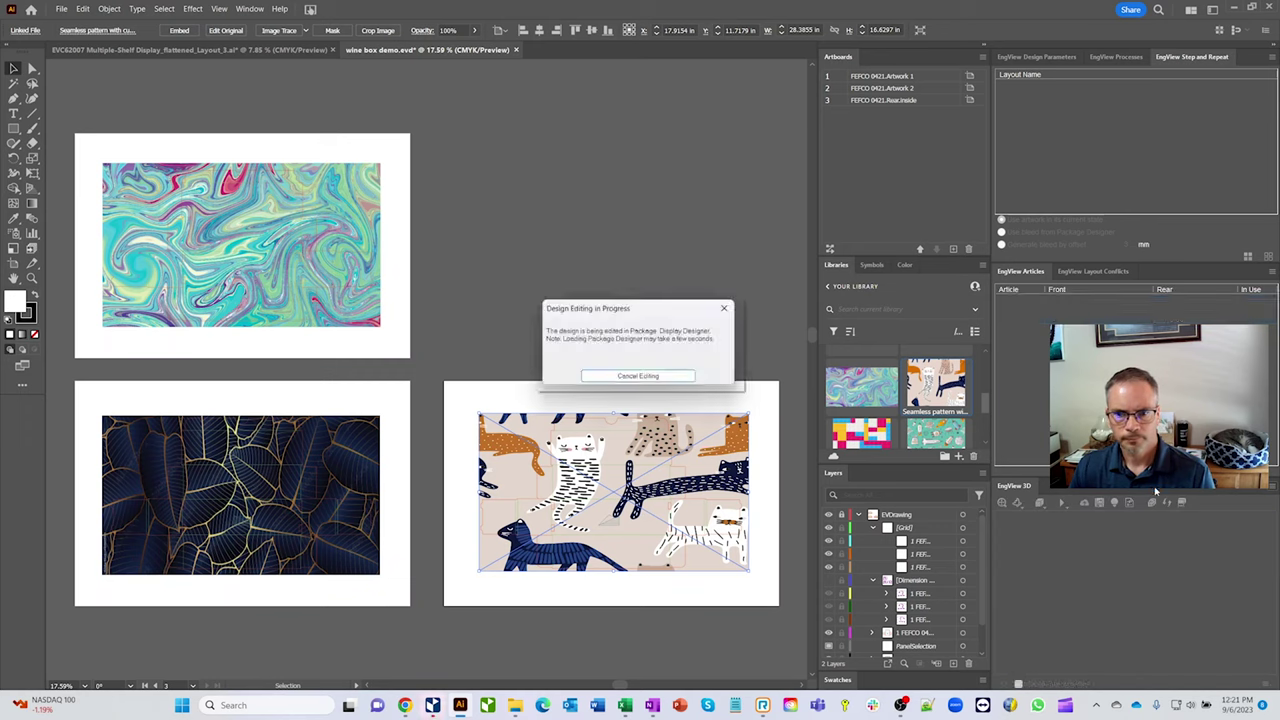
click(434, 708)
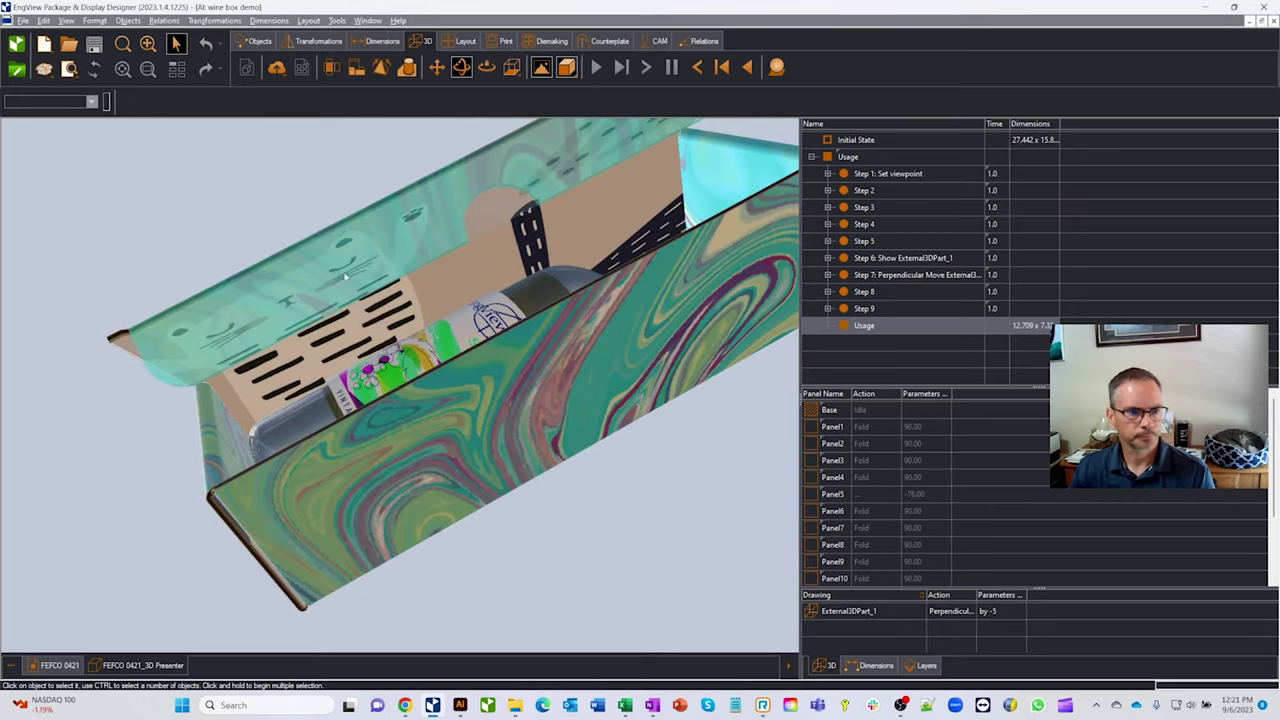
Step: Check the FEFCO 0421 flat drawing and compare the artwork of Article and Article 2 on the 3D Presenter model
click(48, 664)
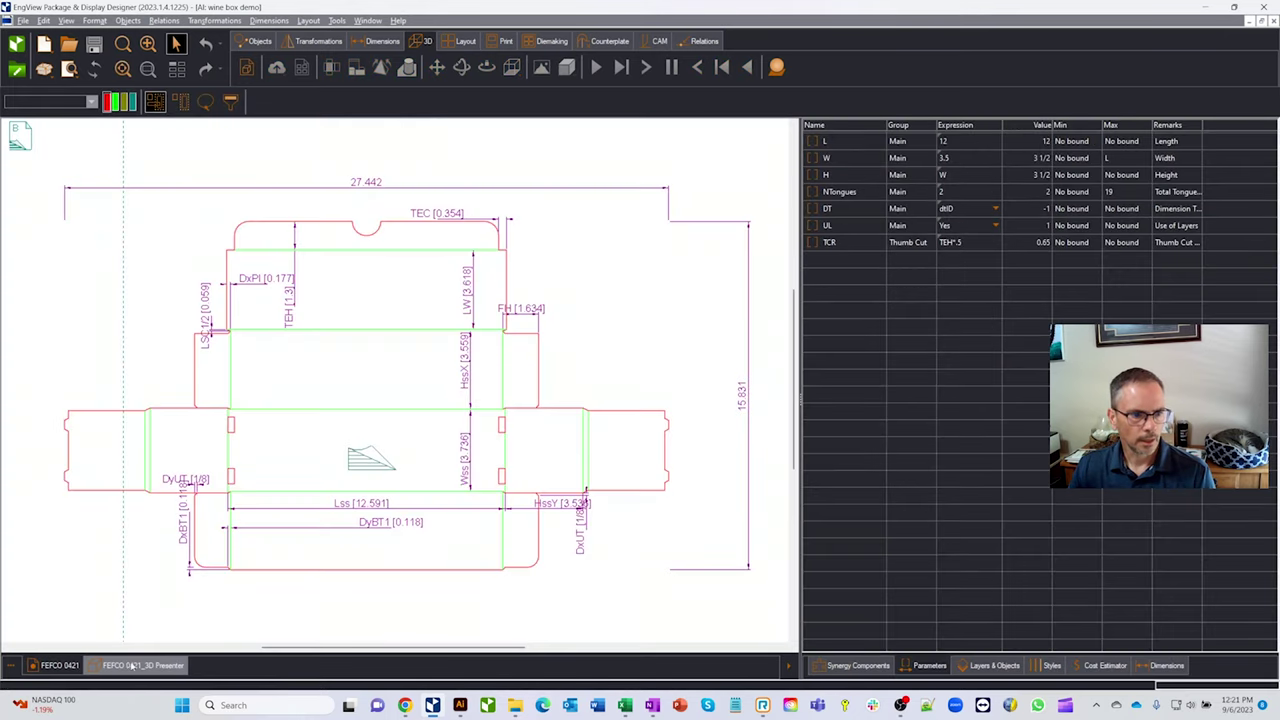
click(132, 665)
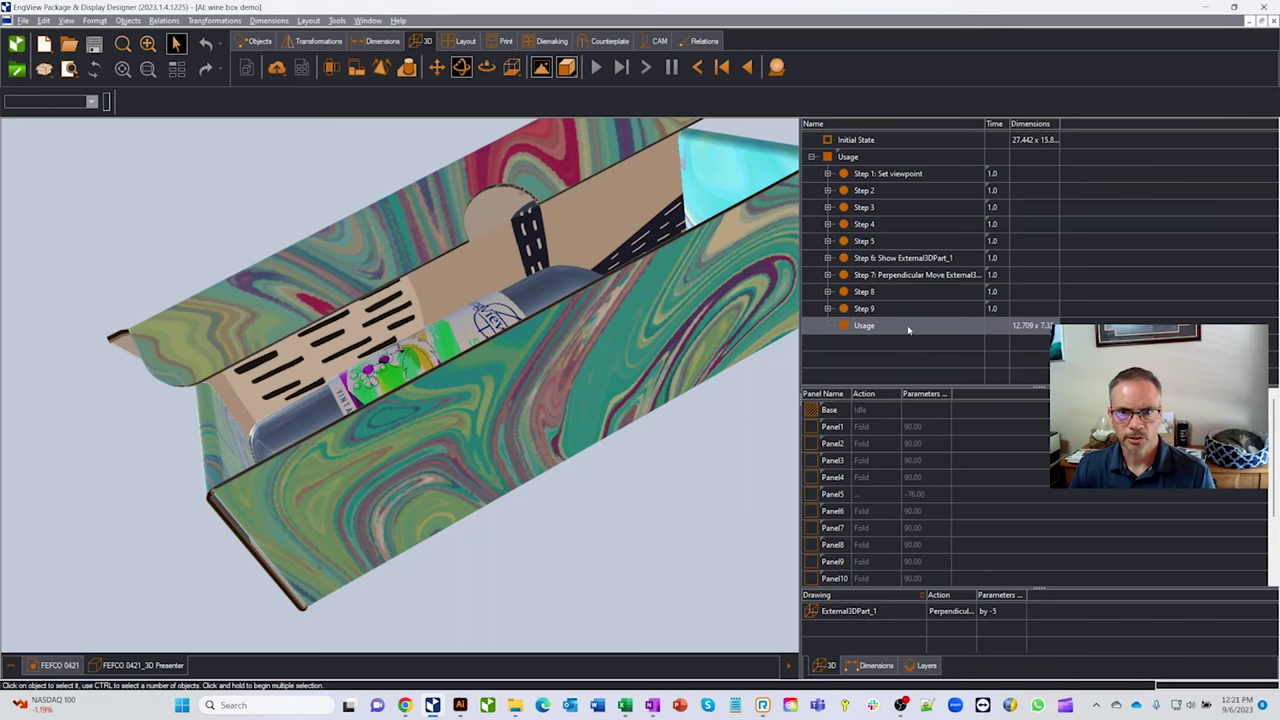
click(918, 666)
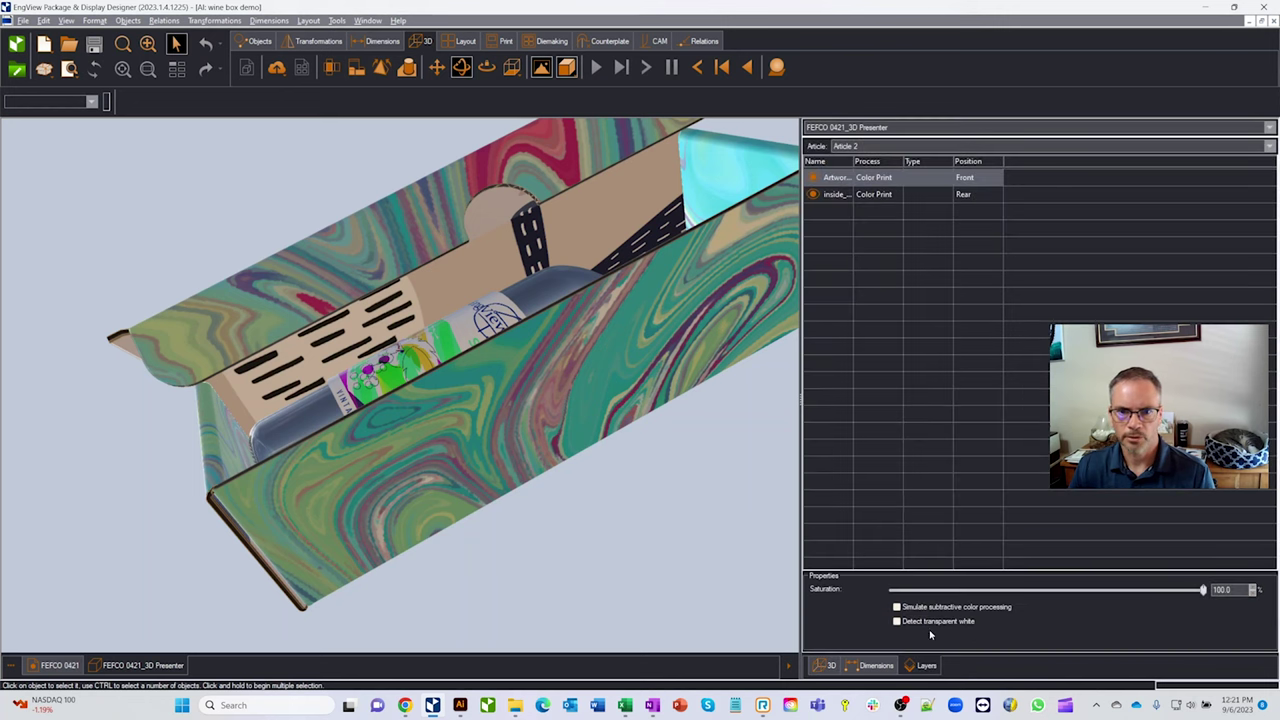
click(926, 147)
click(928, 159)
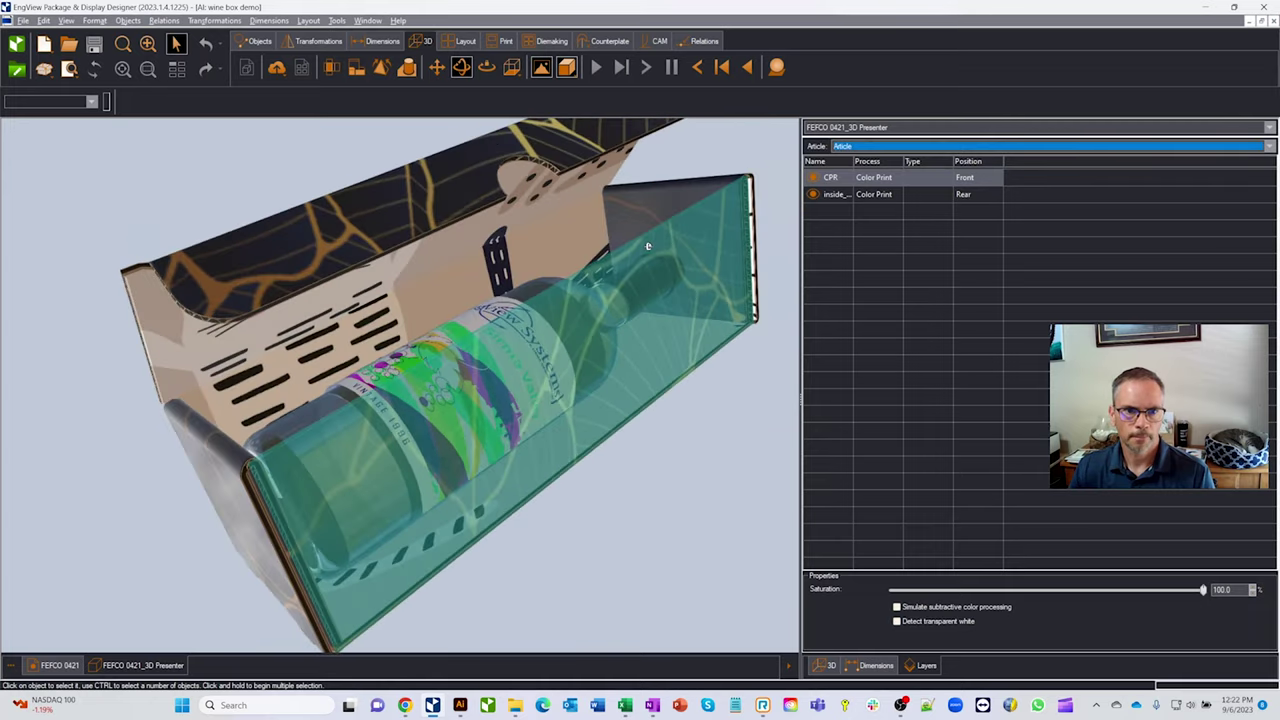
click(1008, 148)
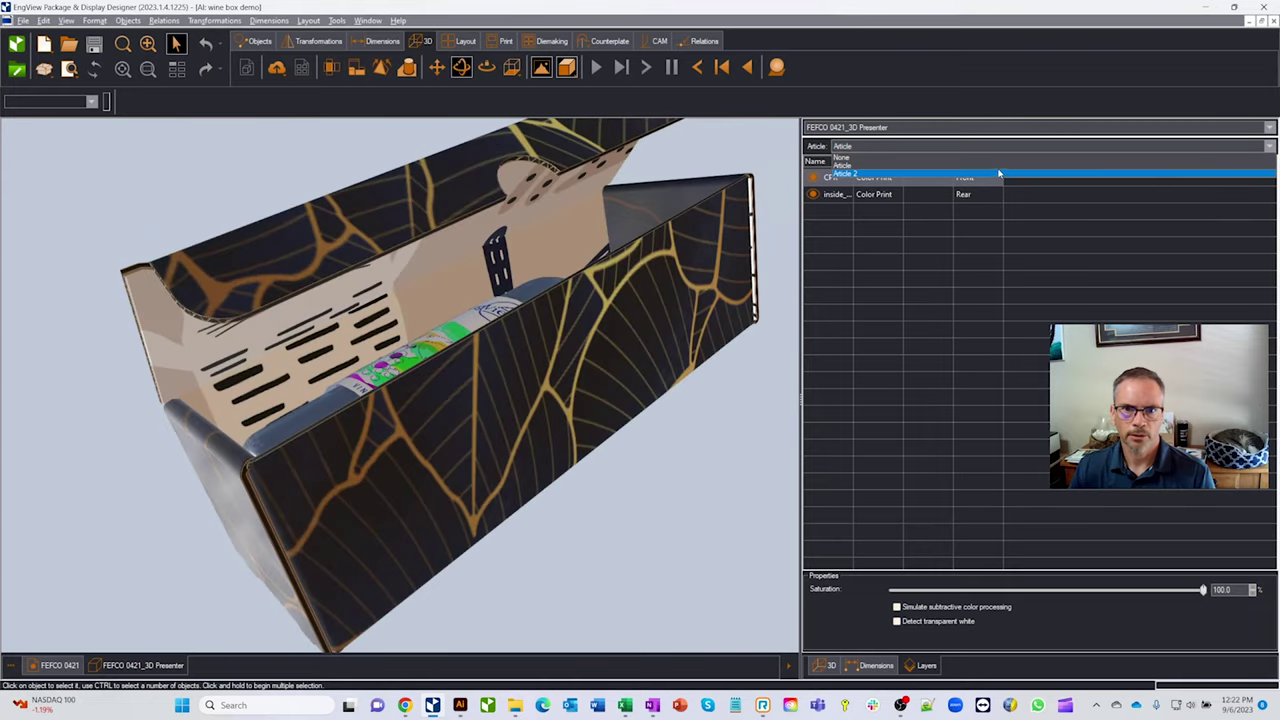
click(998, 174)
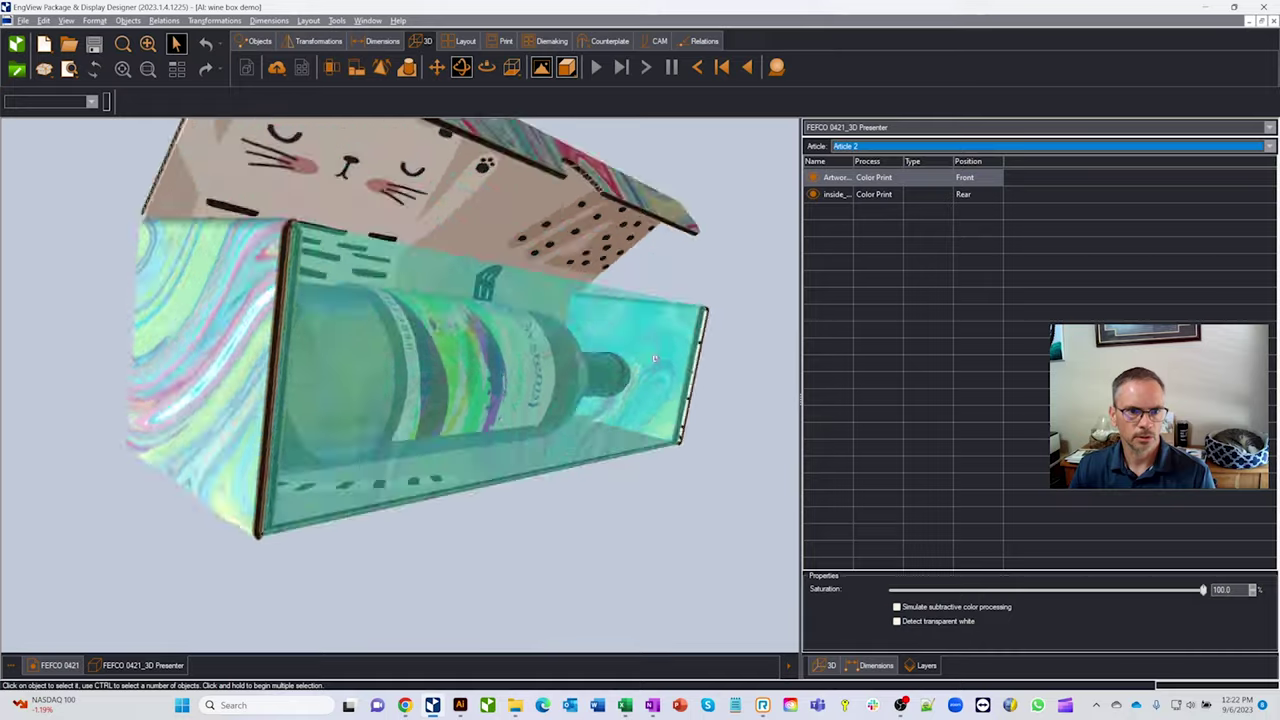
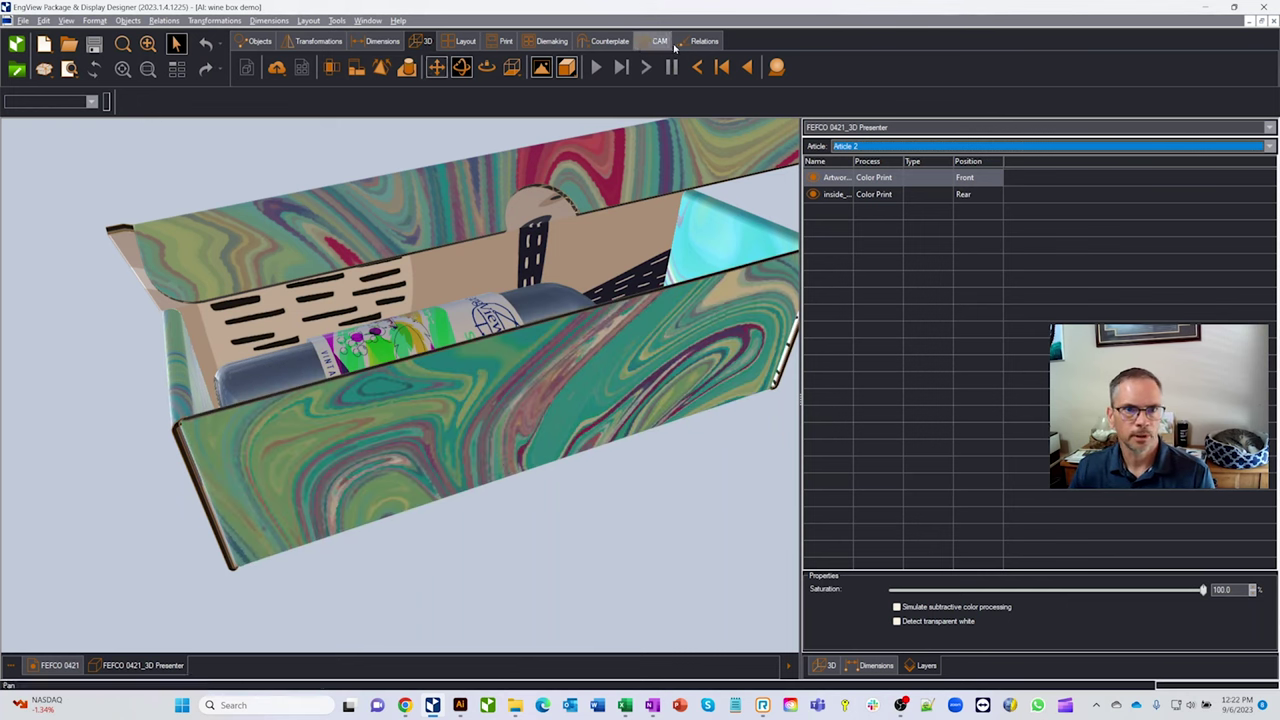
Step: Create an automatic layout of the FEFCO 0421 on the 4'x8' sheet using the FEFCO 0421 2x1 template with the lowest waste
click(466, 42)
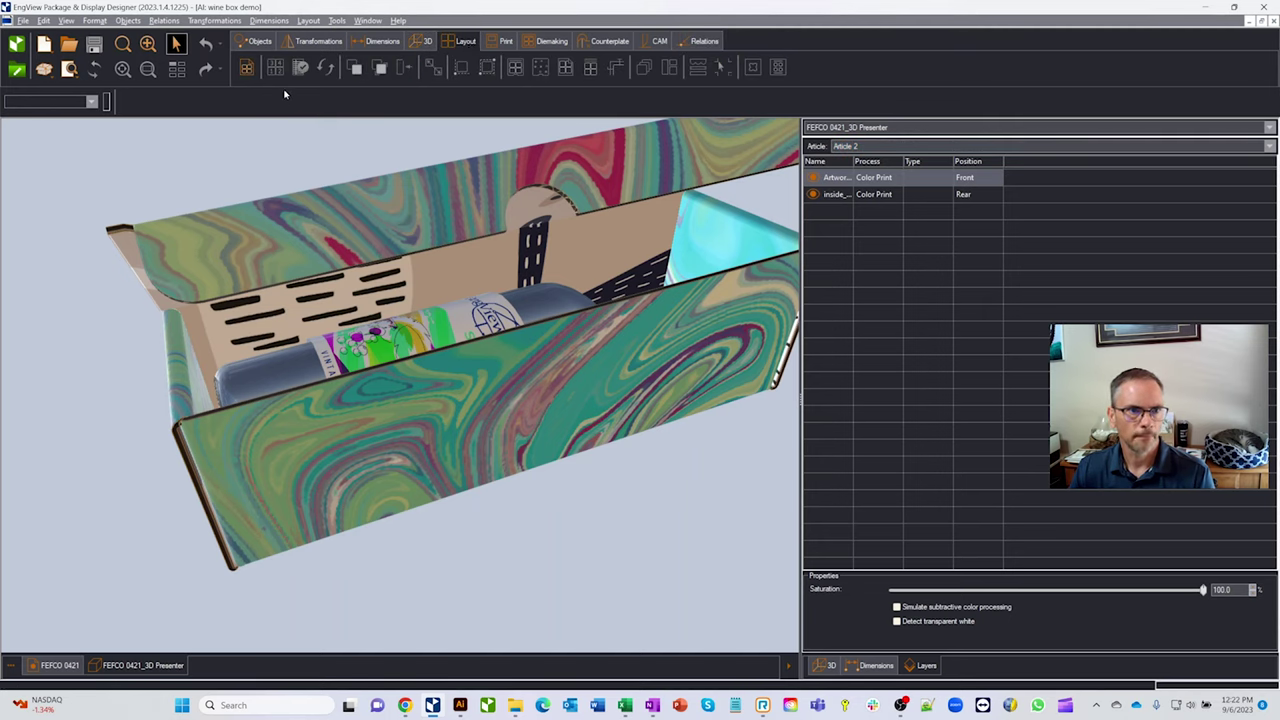
click(247, 68)
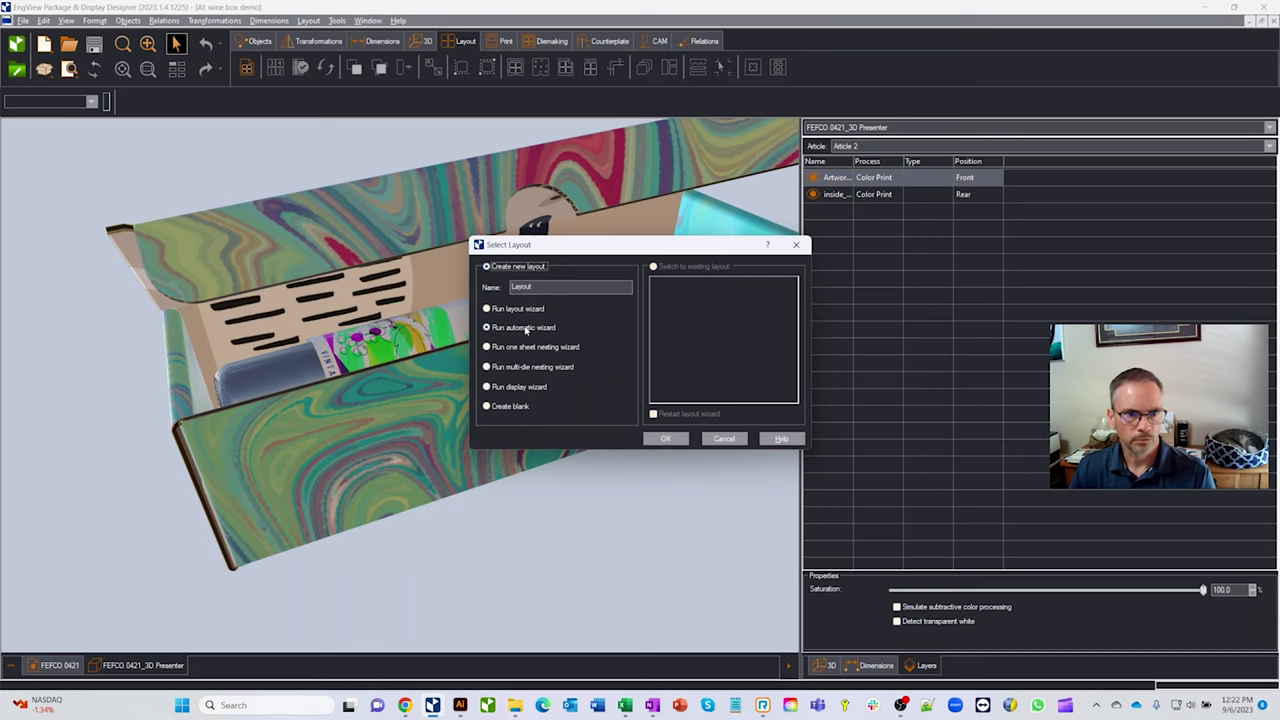
click(662, 438)
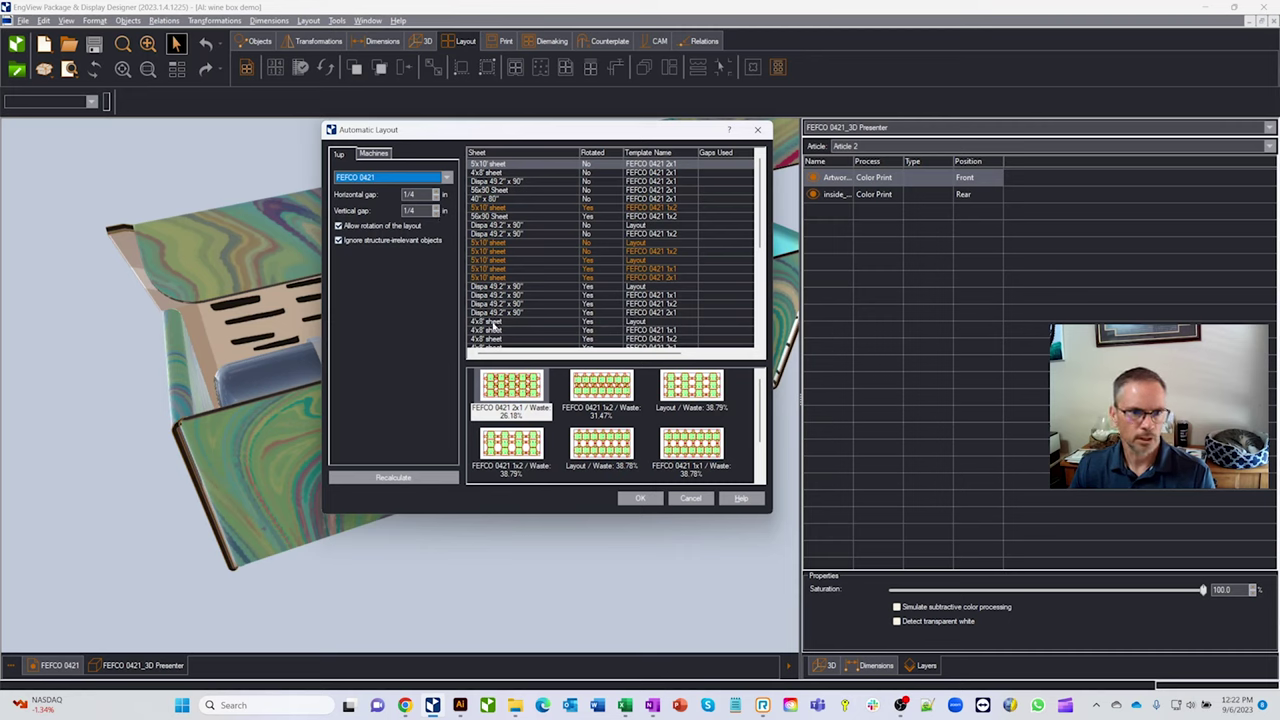
click(497, 323)
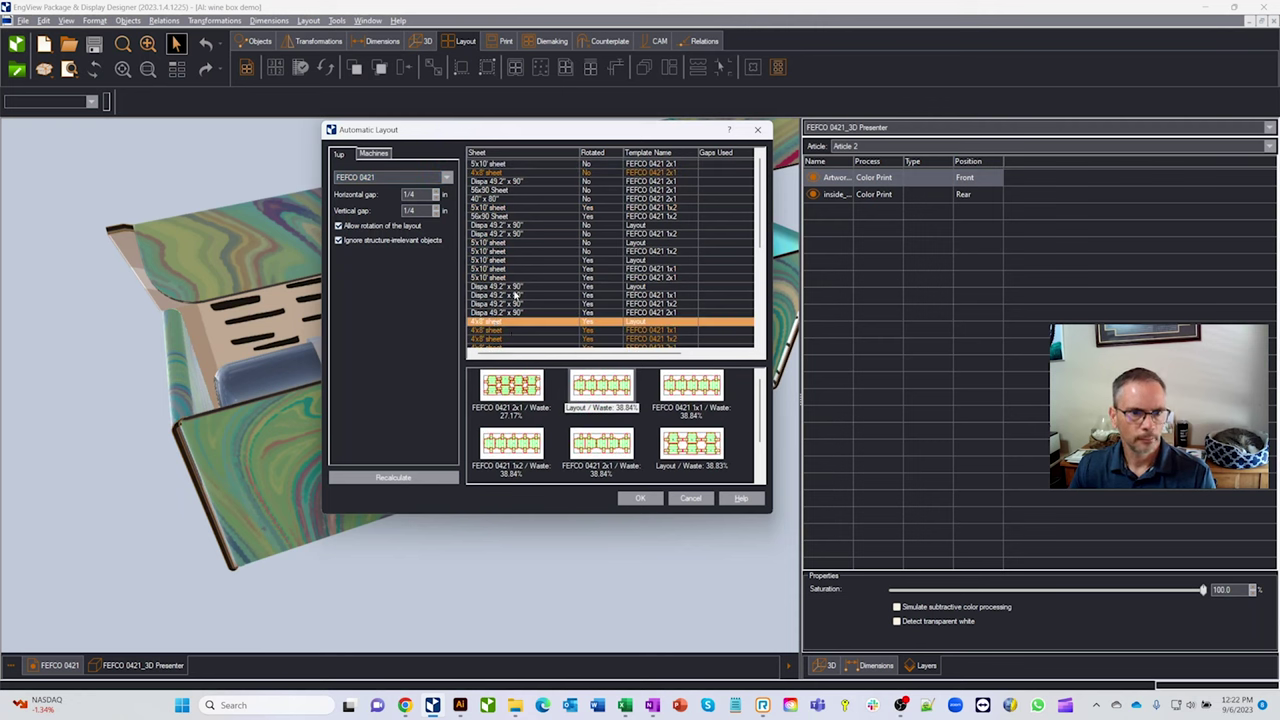
click(522, 390)
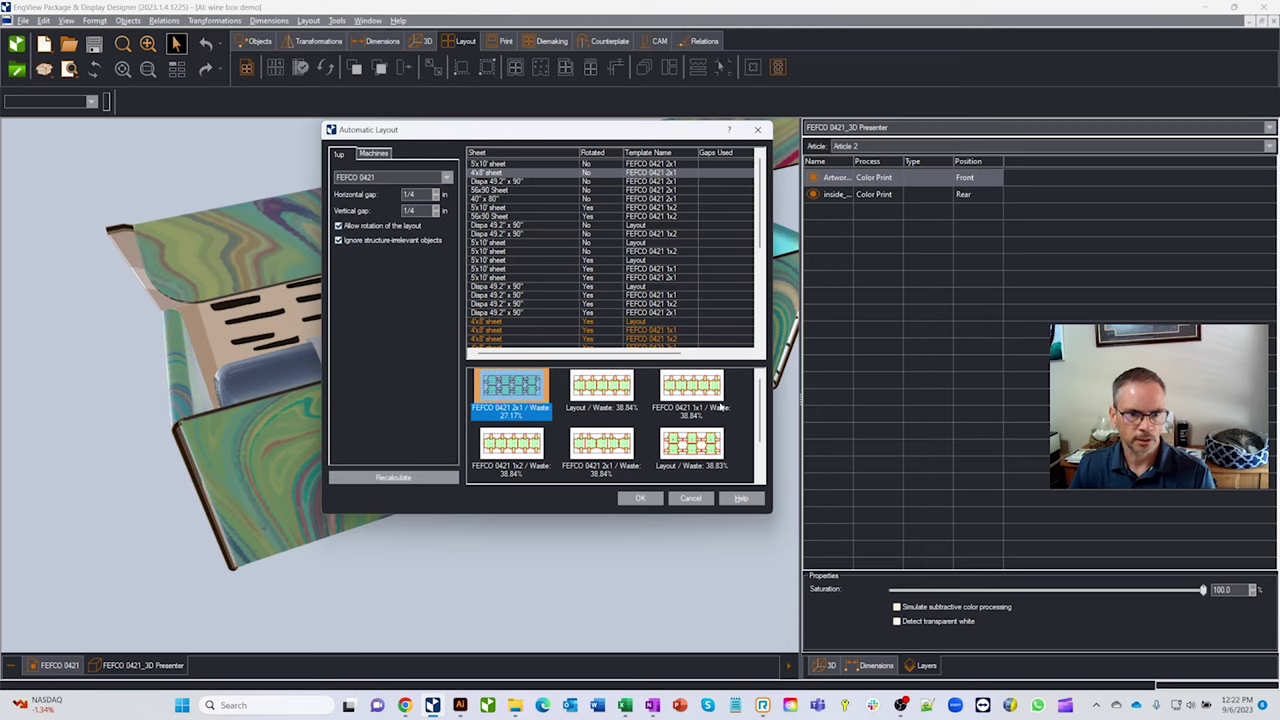
click(645, 498)
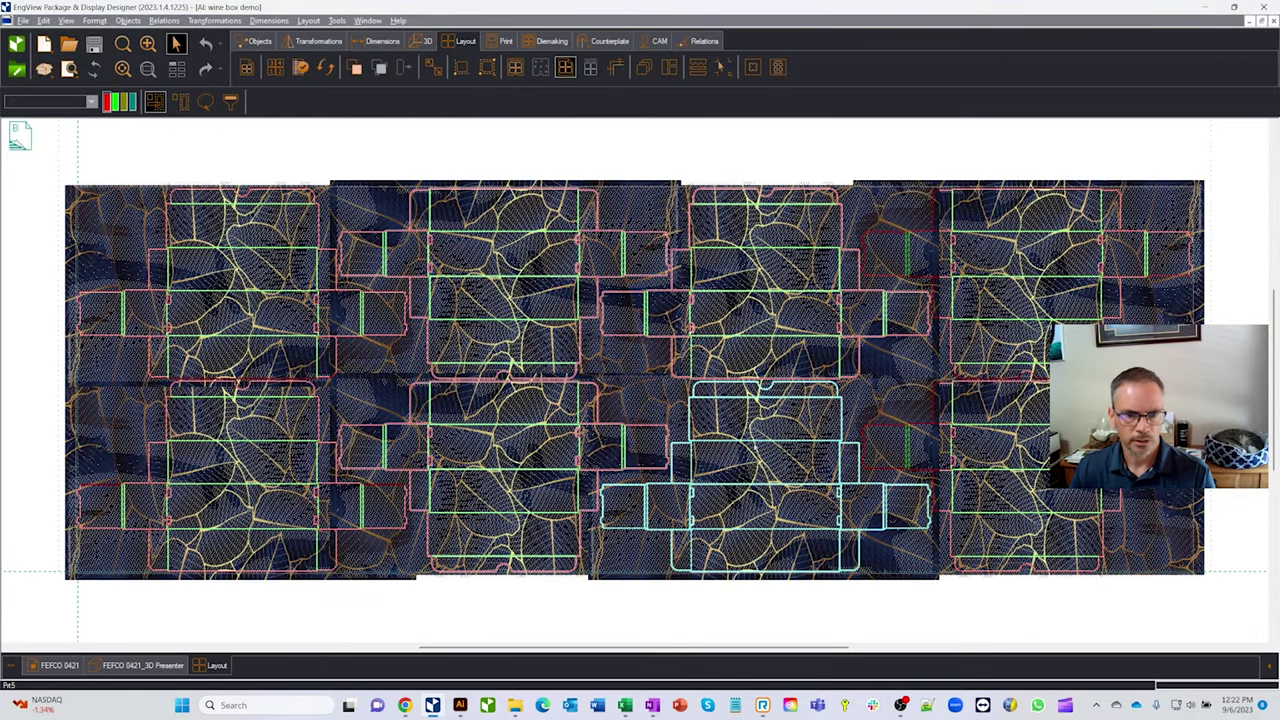
Step: Rename the new layout drawing as "Layout 1" in its drawing properties
right_click(210, 668)
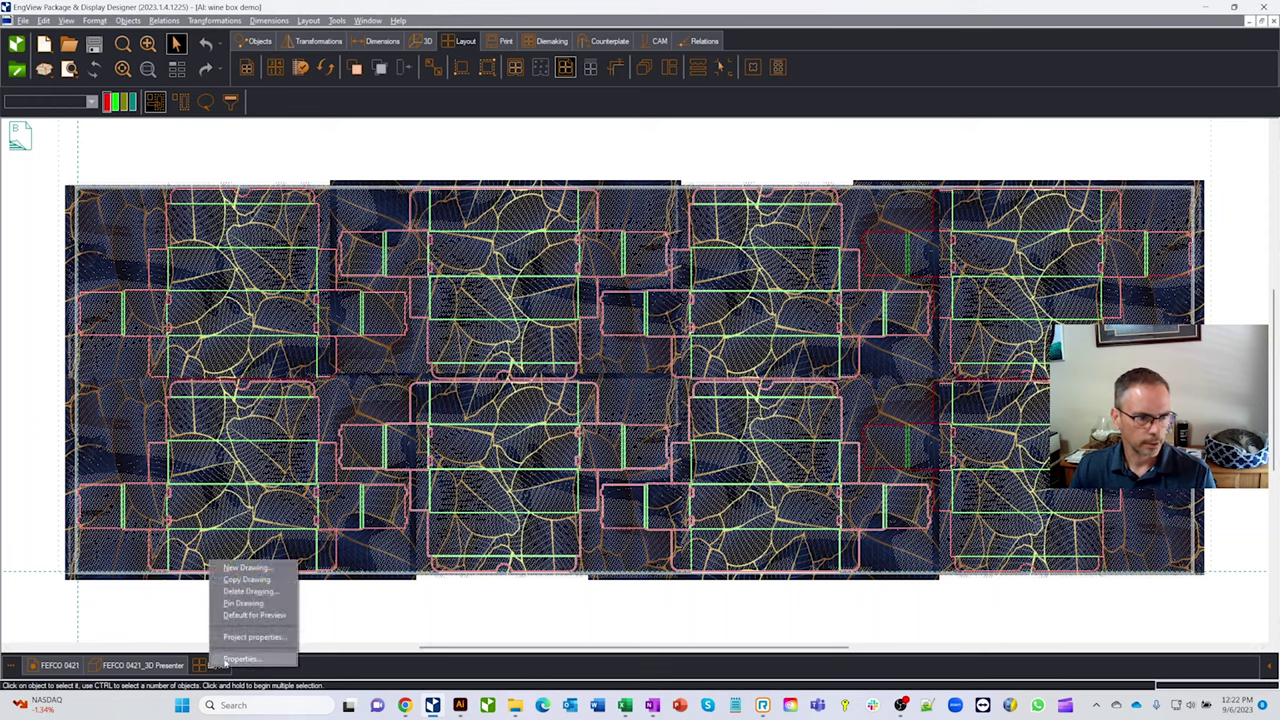
click(225, 662)
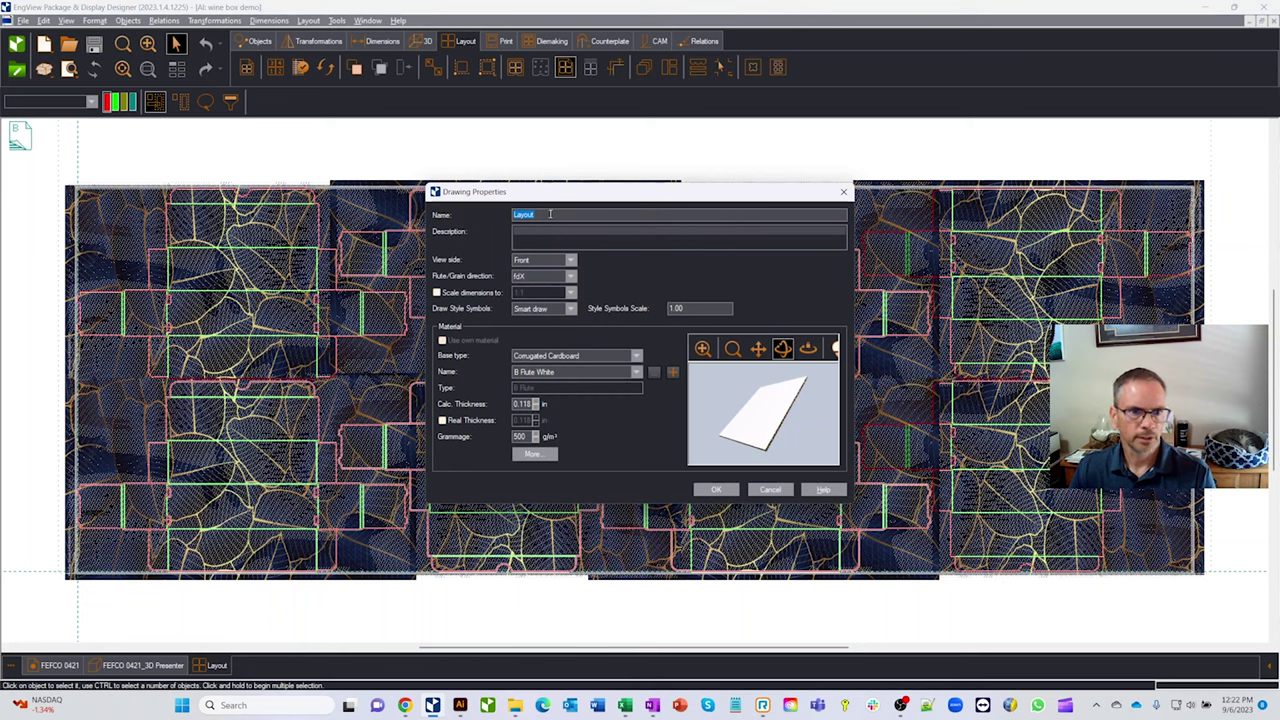
click(556, 216)
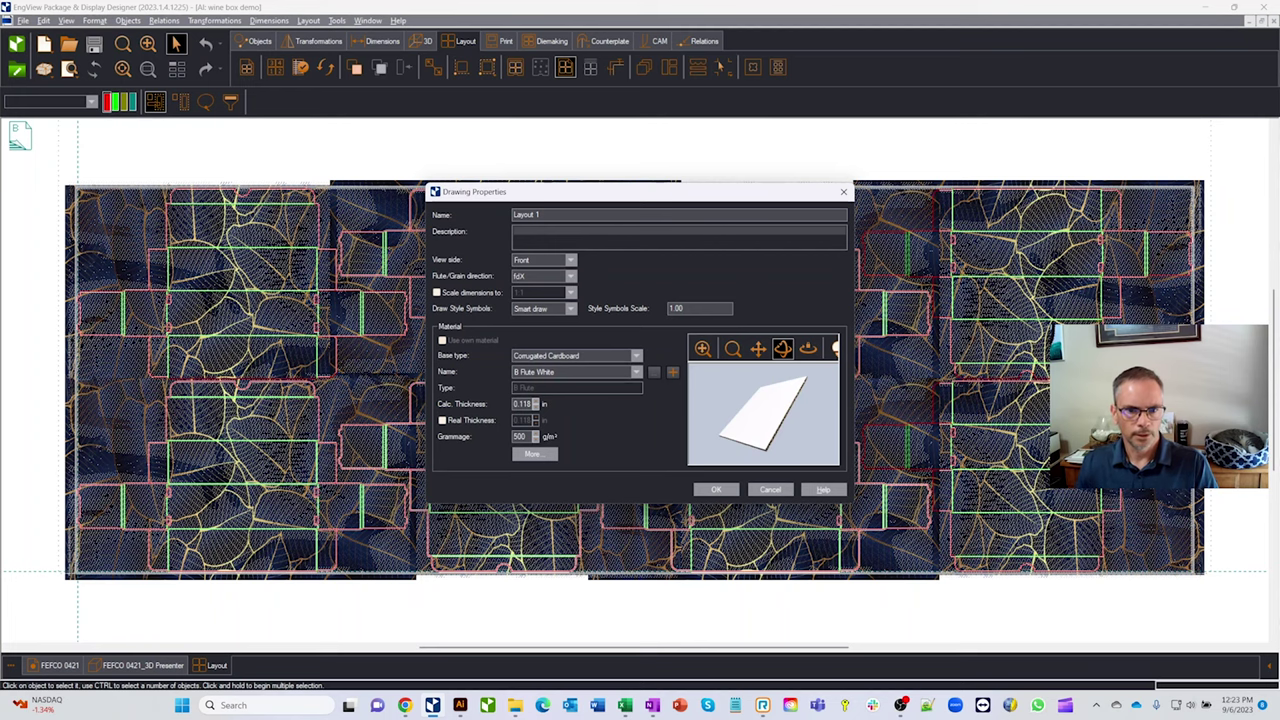
click(716, 489)
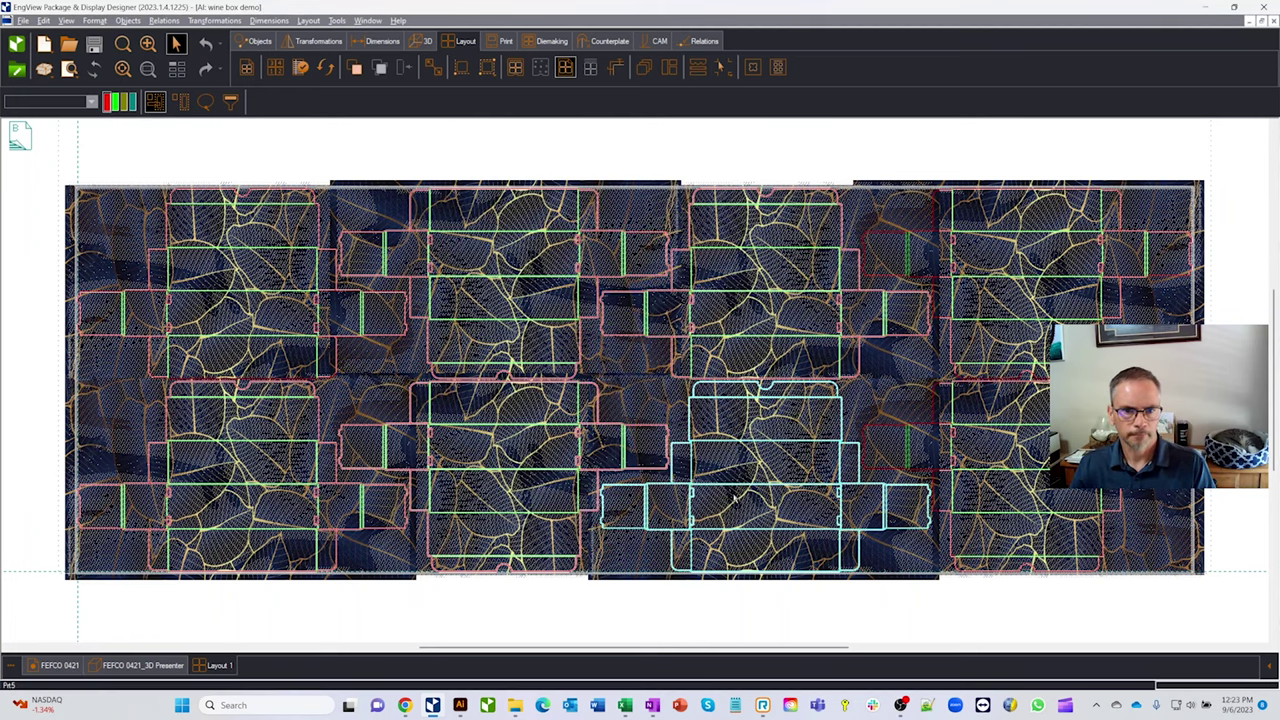
Step: Start a new layout from the FEFCO 0421 flat drawing with the one sheet nesting wizard and preview the artwork of both articles
click(143, 665)
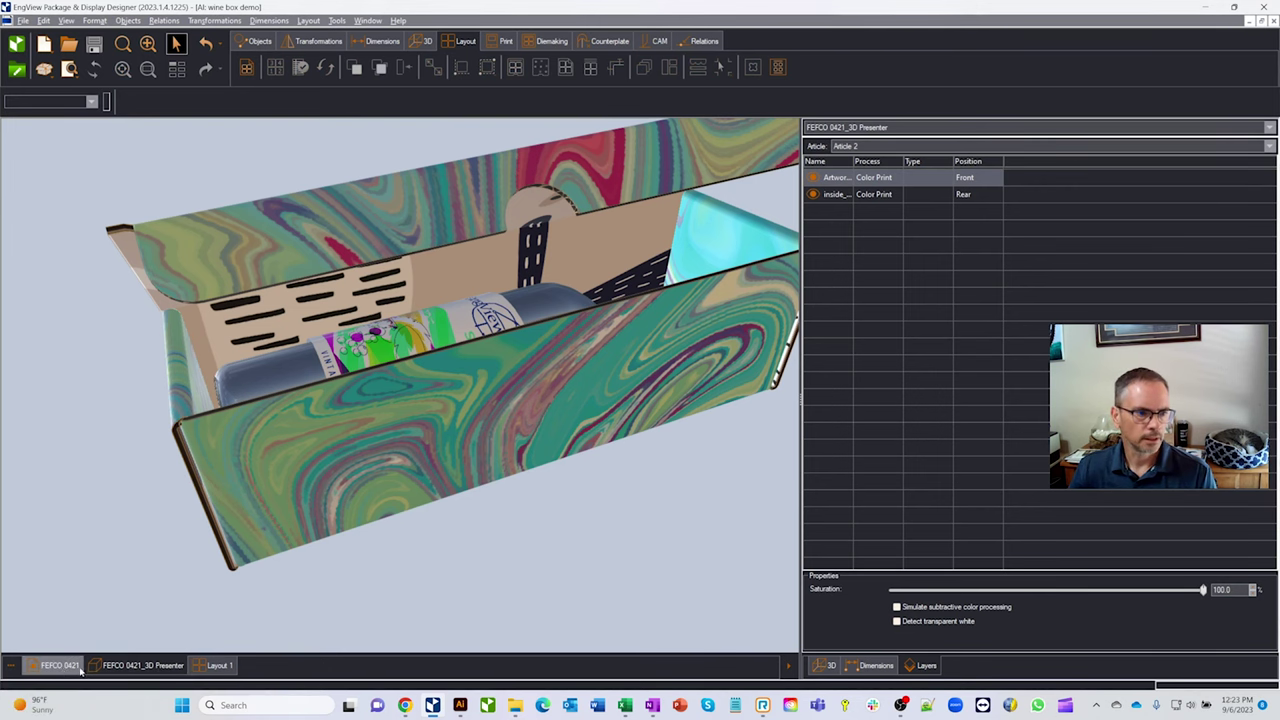
click(81, 670)
click(246, 70)
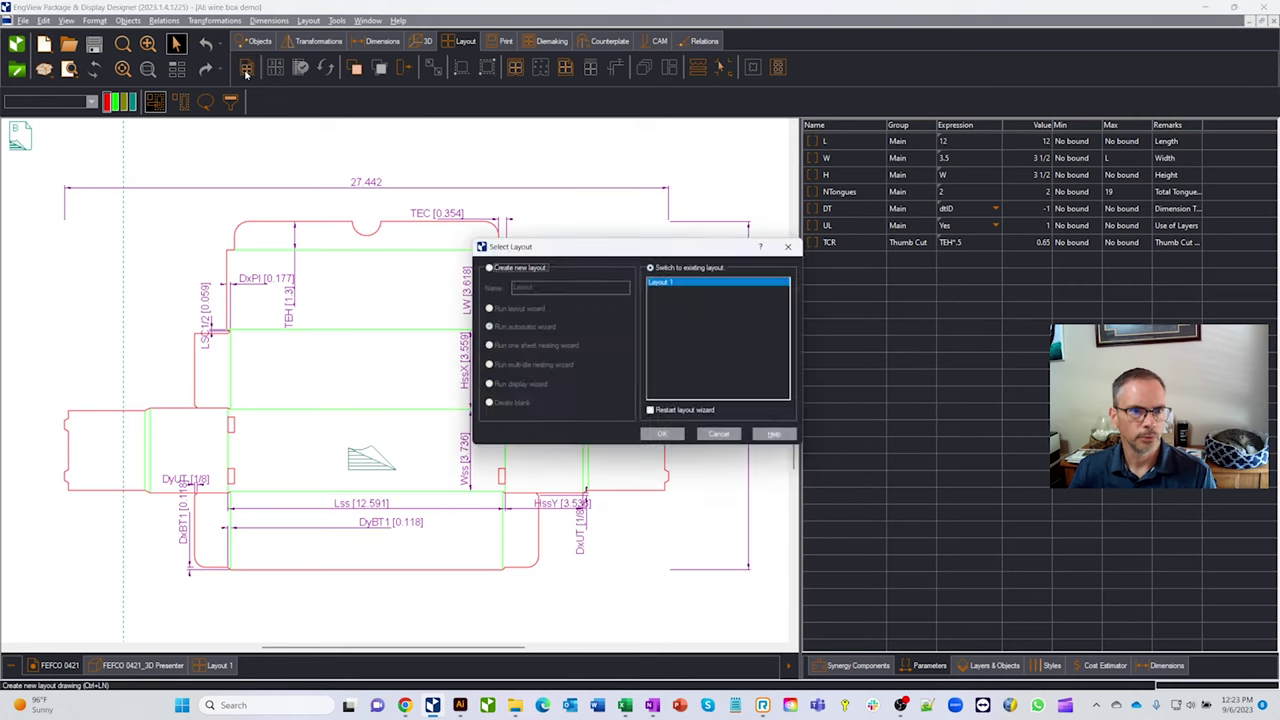
click(488, 267)
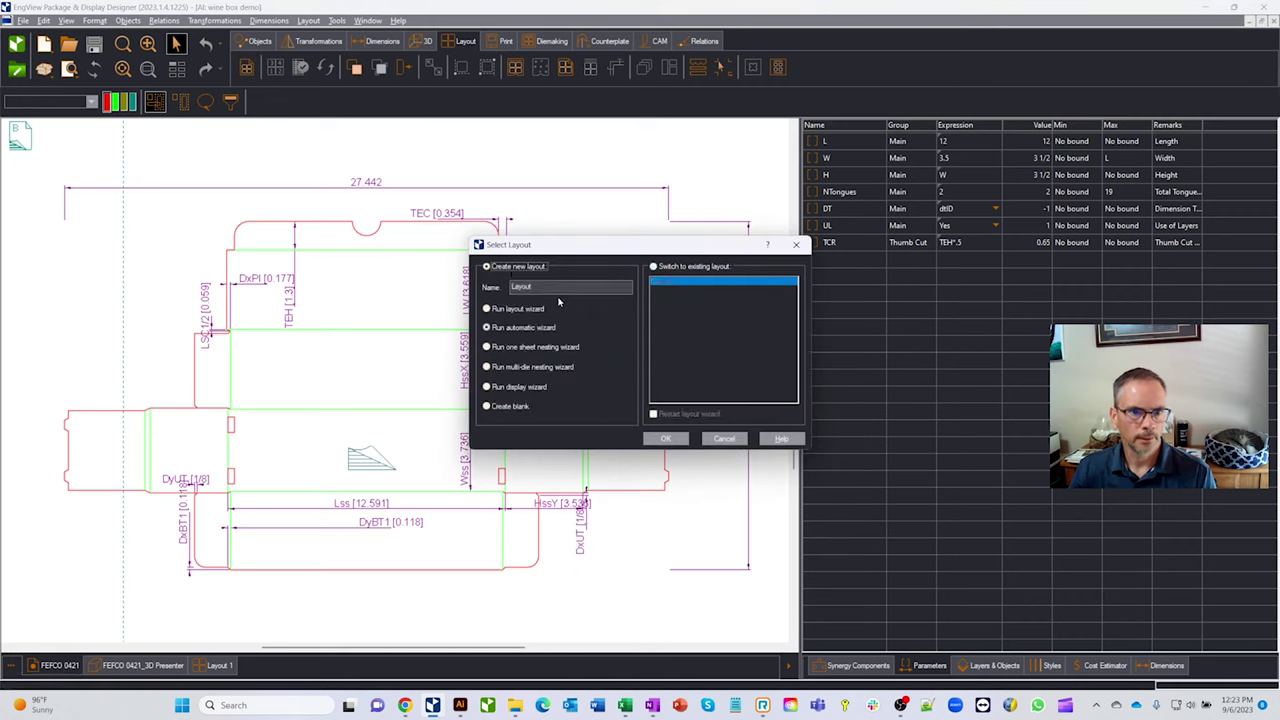
click(507, 349)
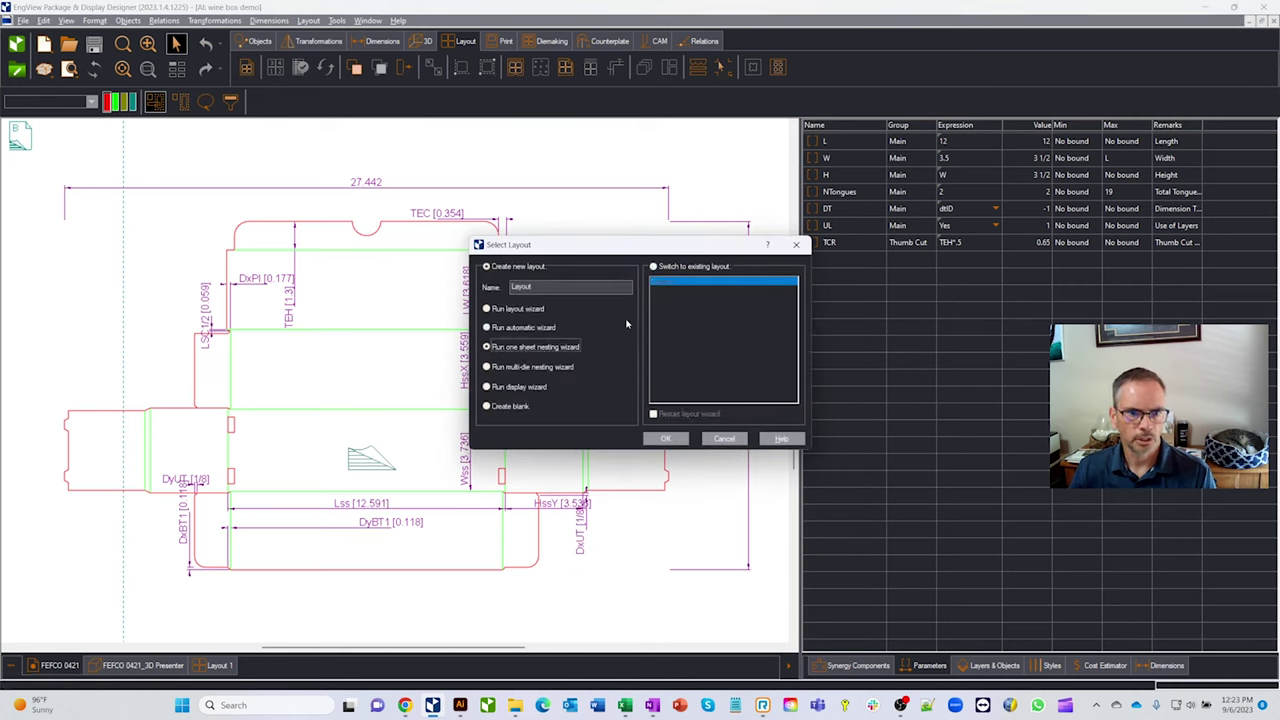
click(667, 440)
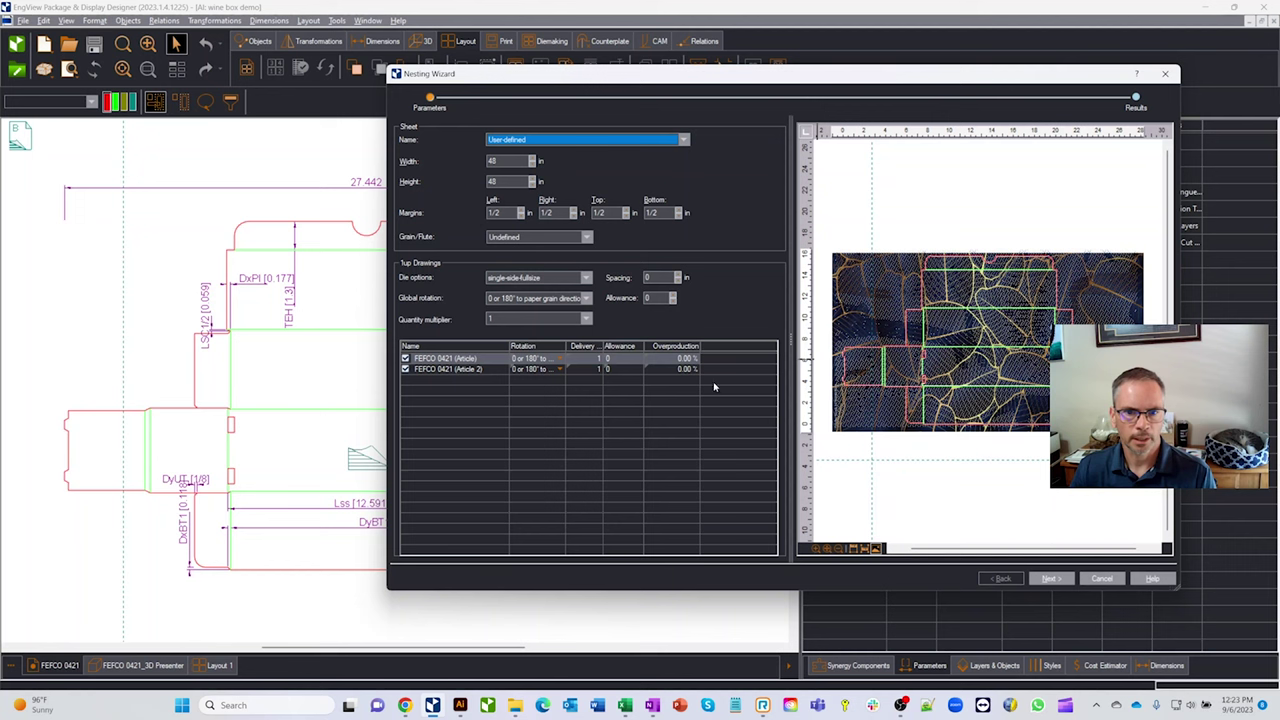
click(470, 371)
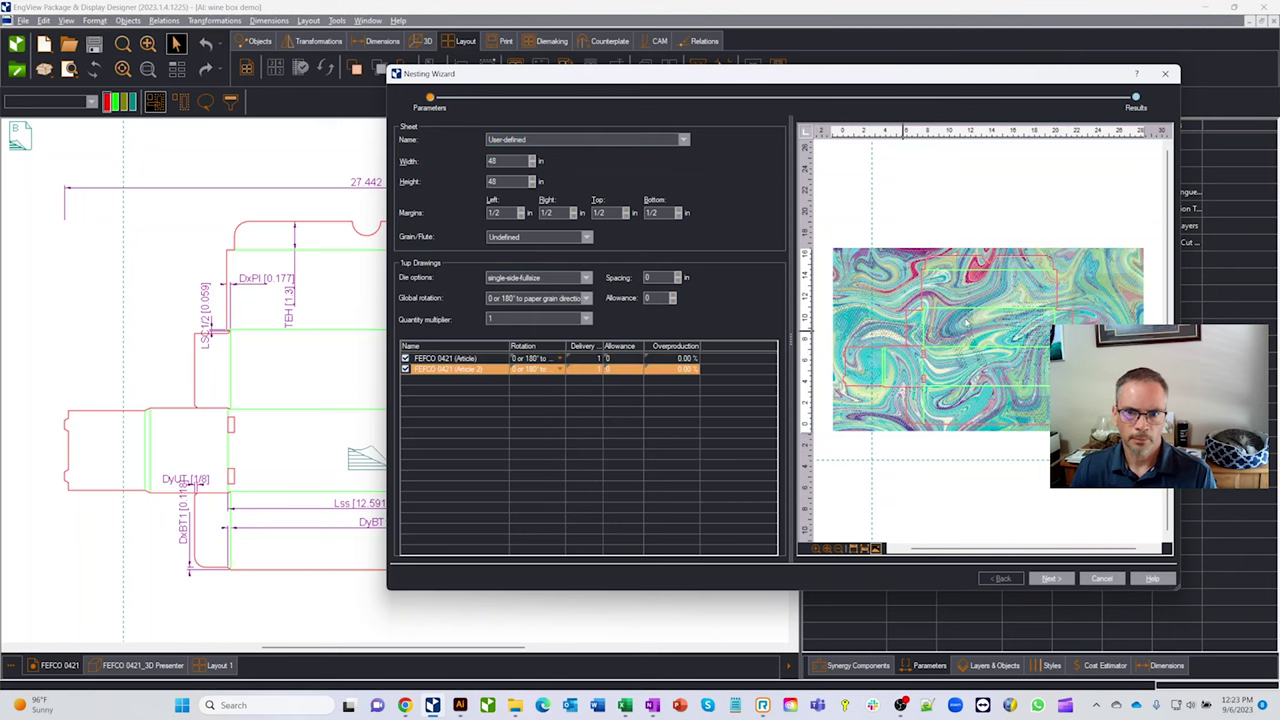
click(470, 358)
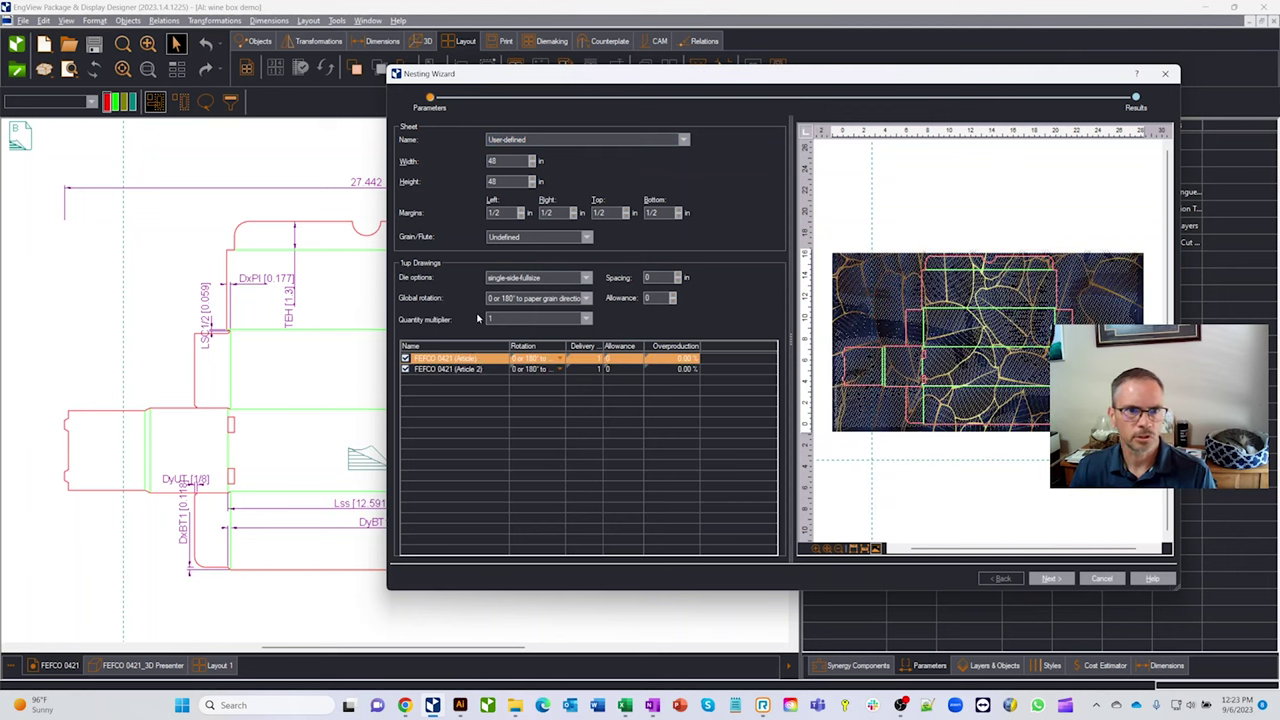
Step: Set the nesting to the 4'x8' sheet with 0.25 in spacing and a global rotation of 0 or 90 or 180 or 270°
click(558, 140)
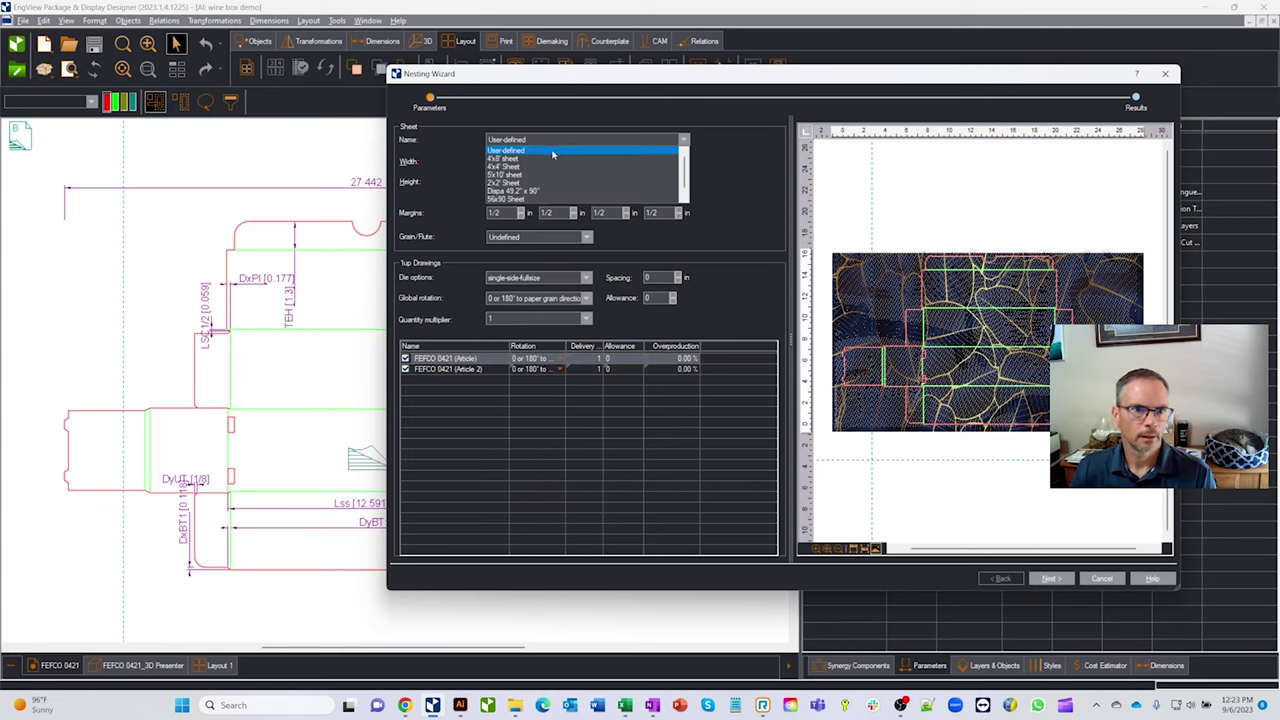
click(551, 158)
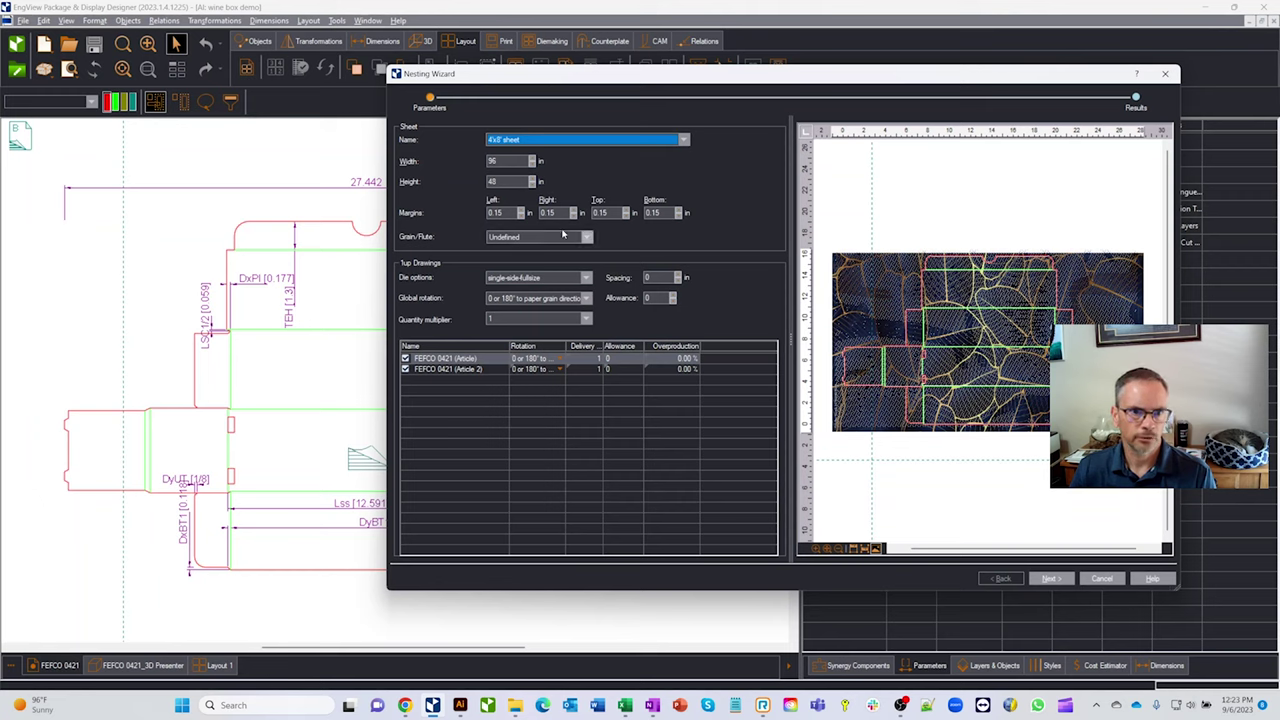
double_click(657, 279)
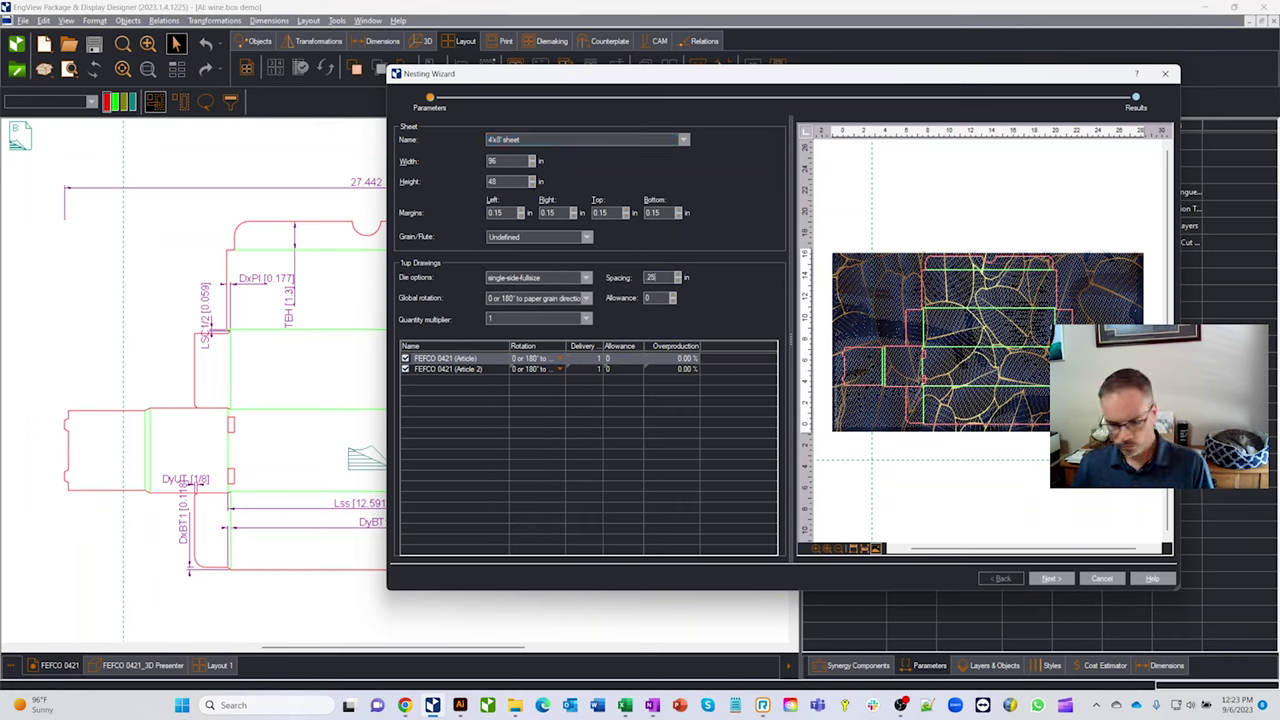
key(Tab)
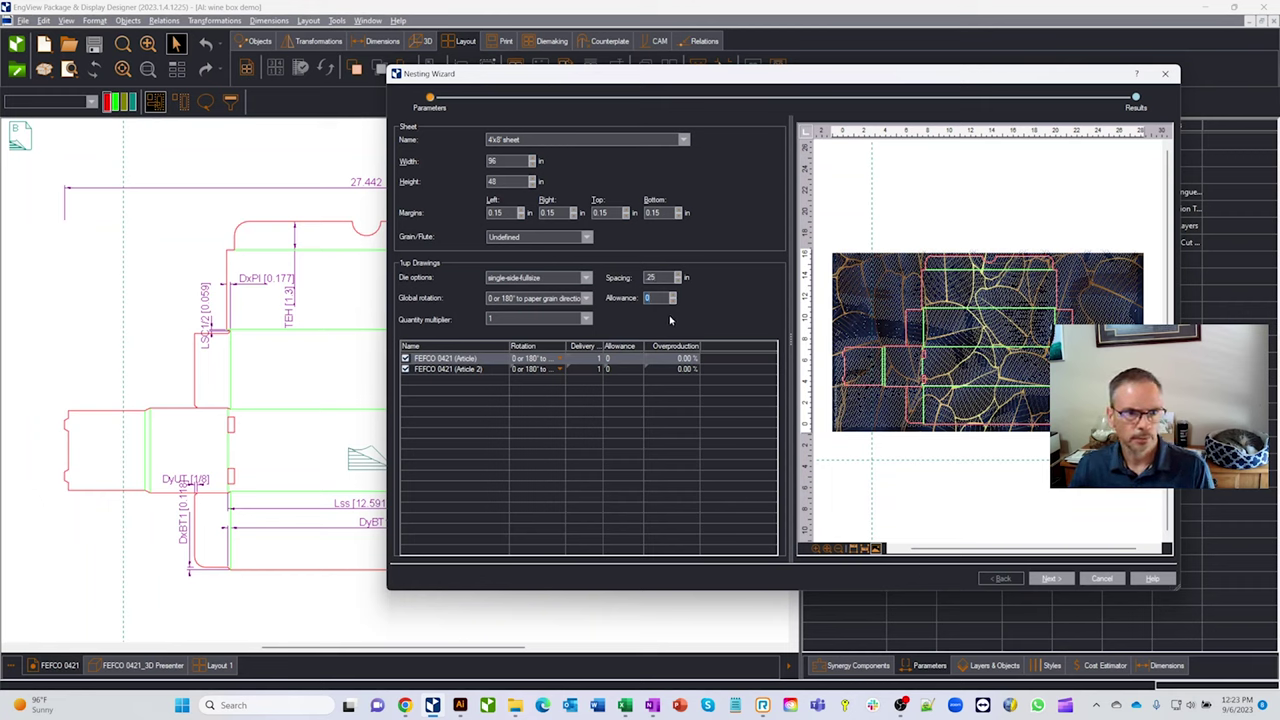
click(586, 299)
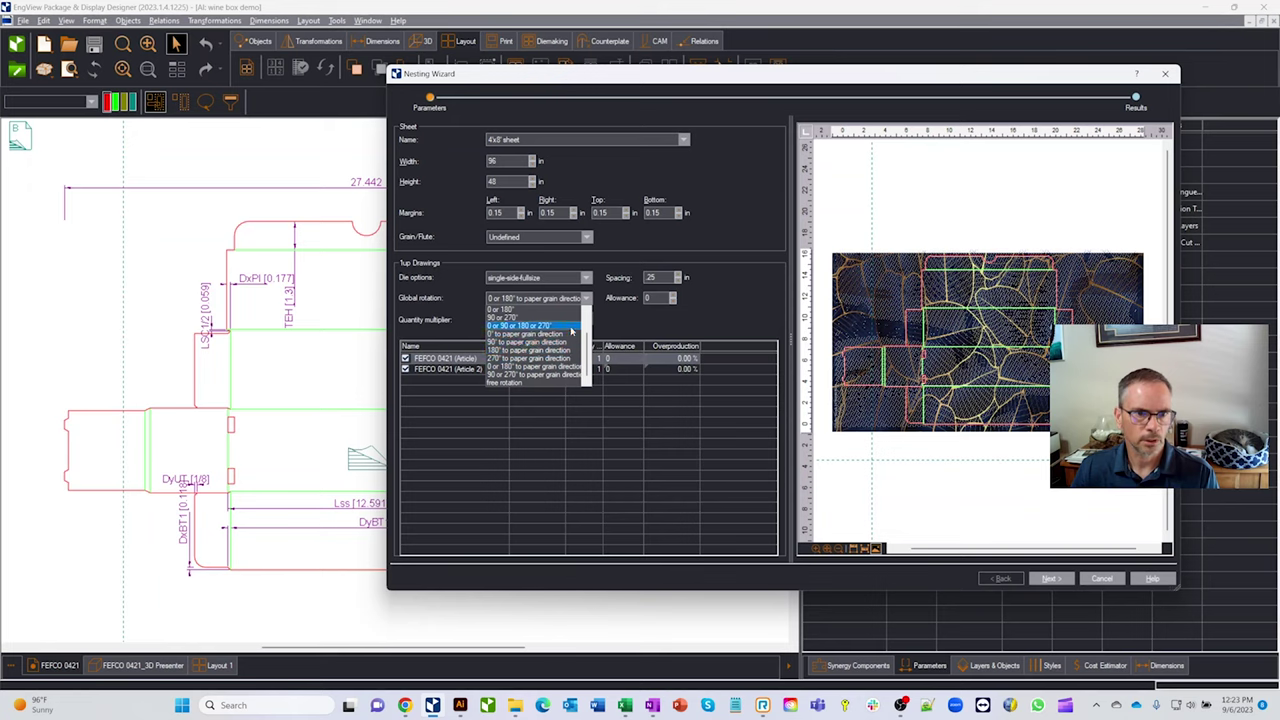
click(571, 327)
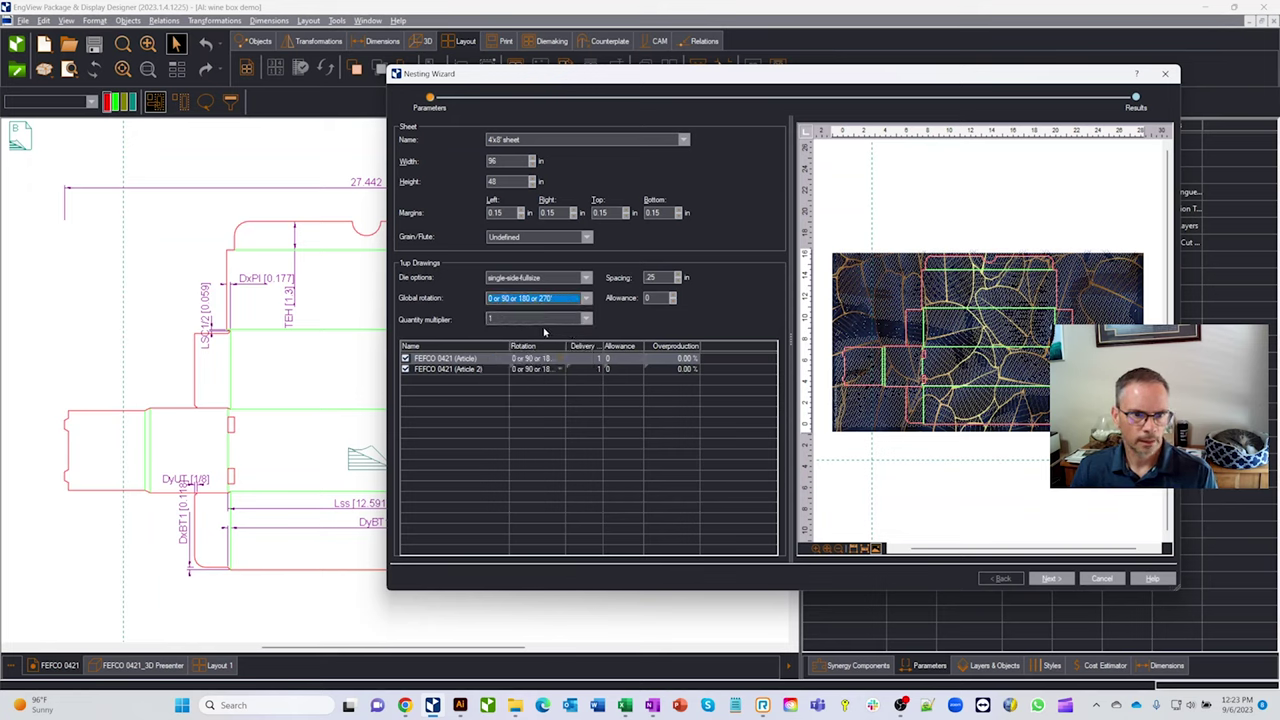
Step: Set the delivery quantity to 4 for both Article and Article 2
click(597, 361)
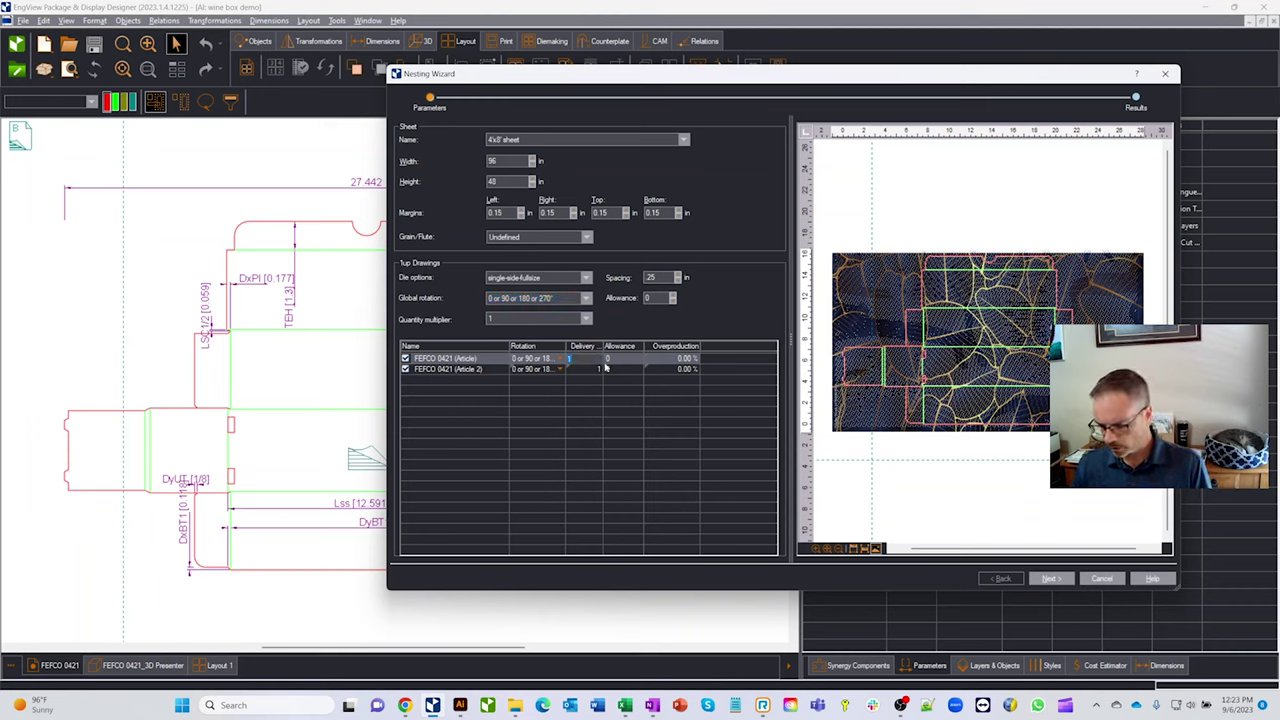
text(4)
key(Tab)
click(606, 369)
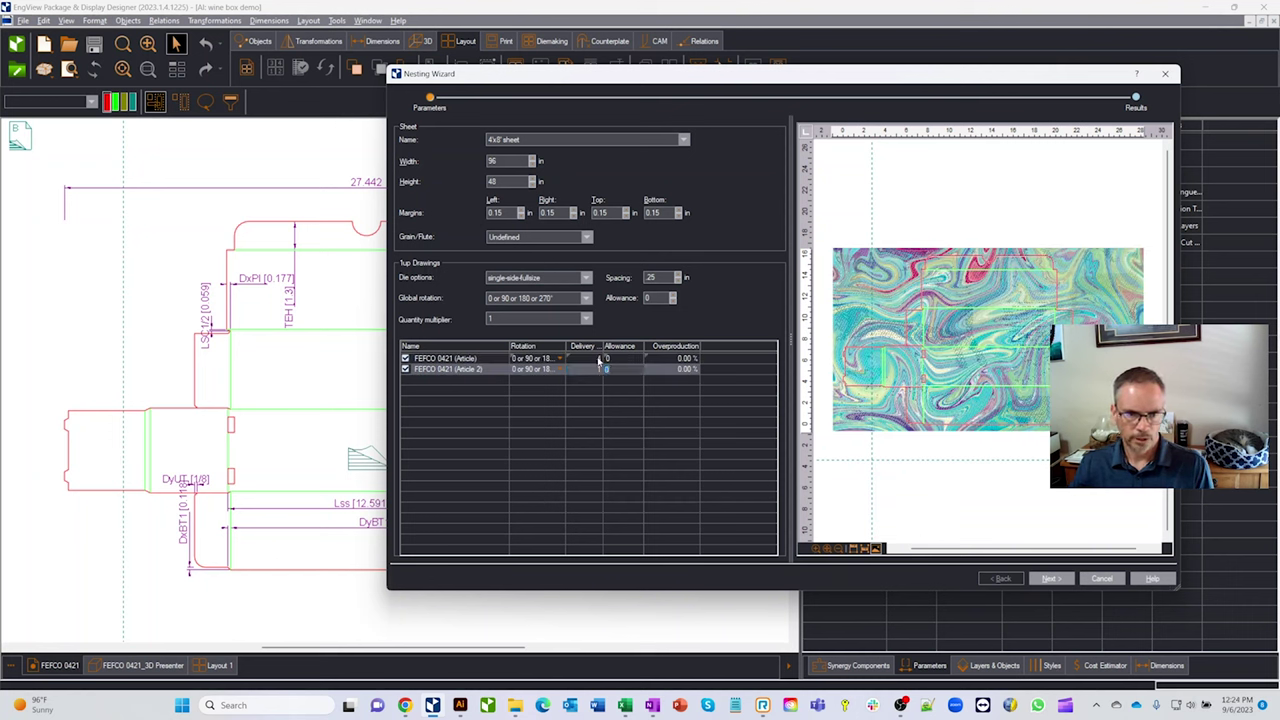
click(590, 370)
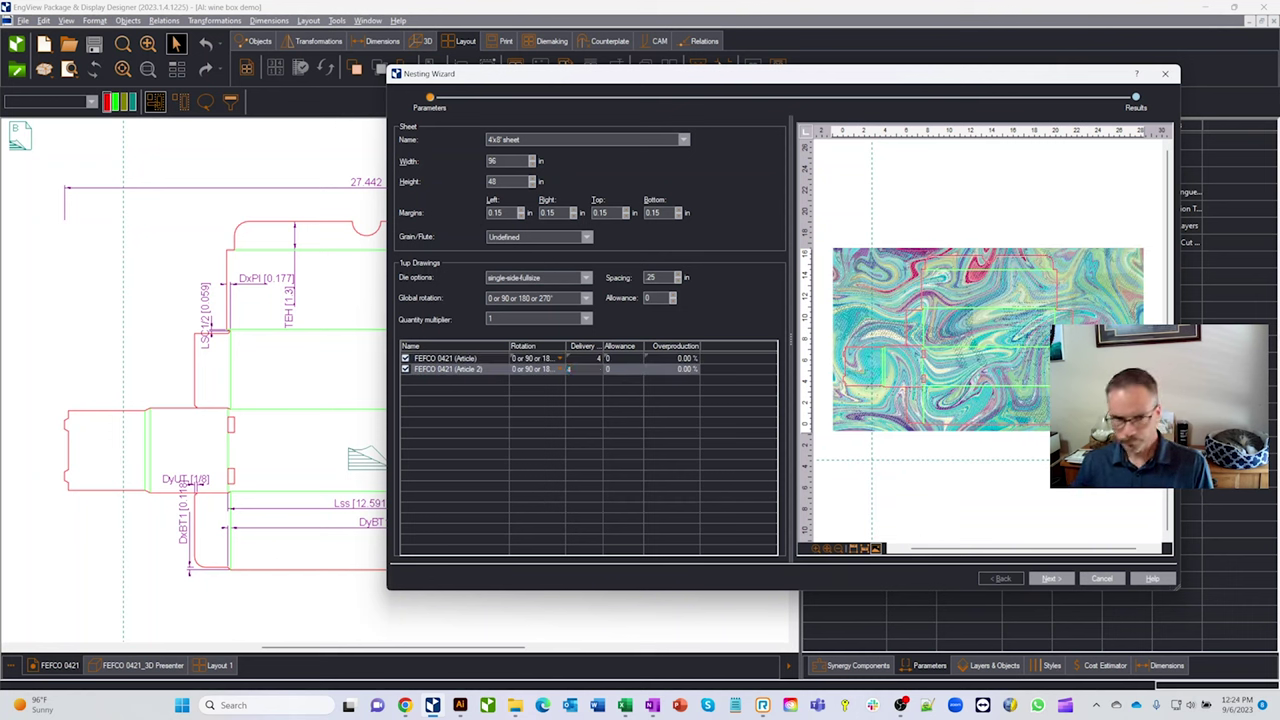
text(4)
click(663, 440)
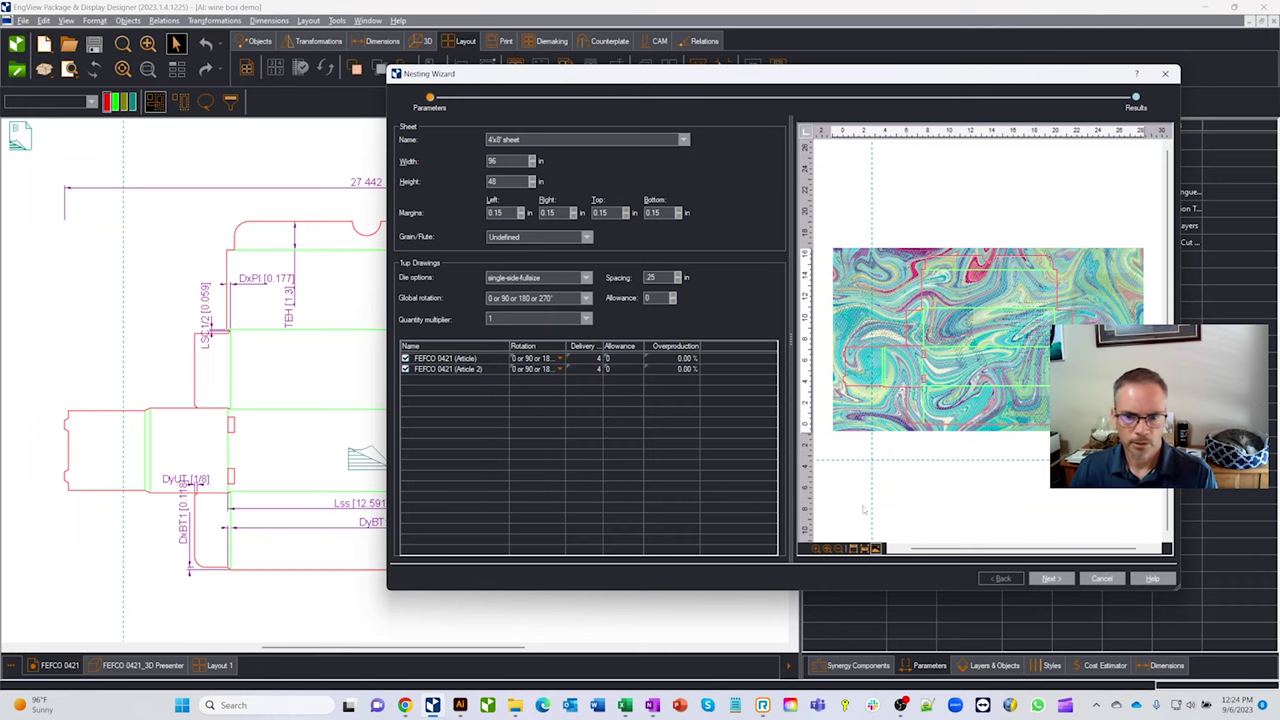
Step: Calculate the nesting results and create the layout from the first 4'x8' sheet variant
click(1051, 578)
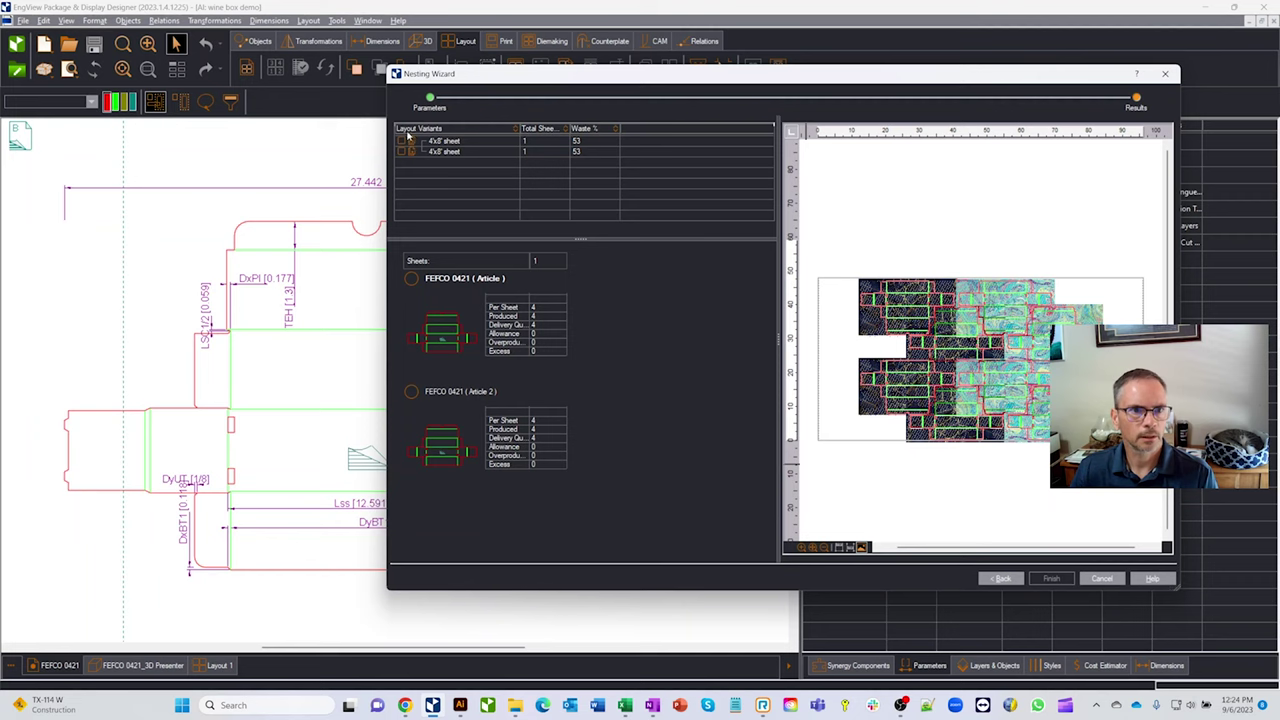
click(453, 143)
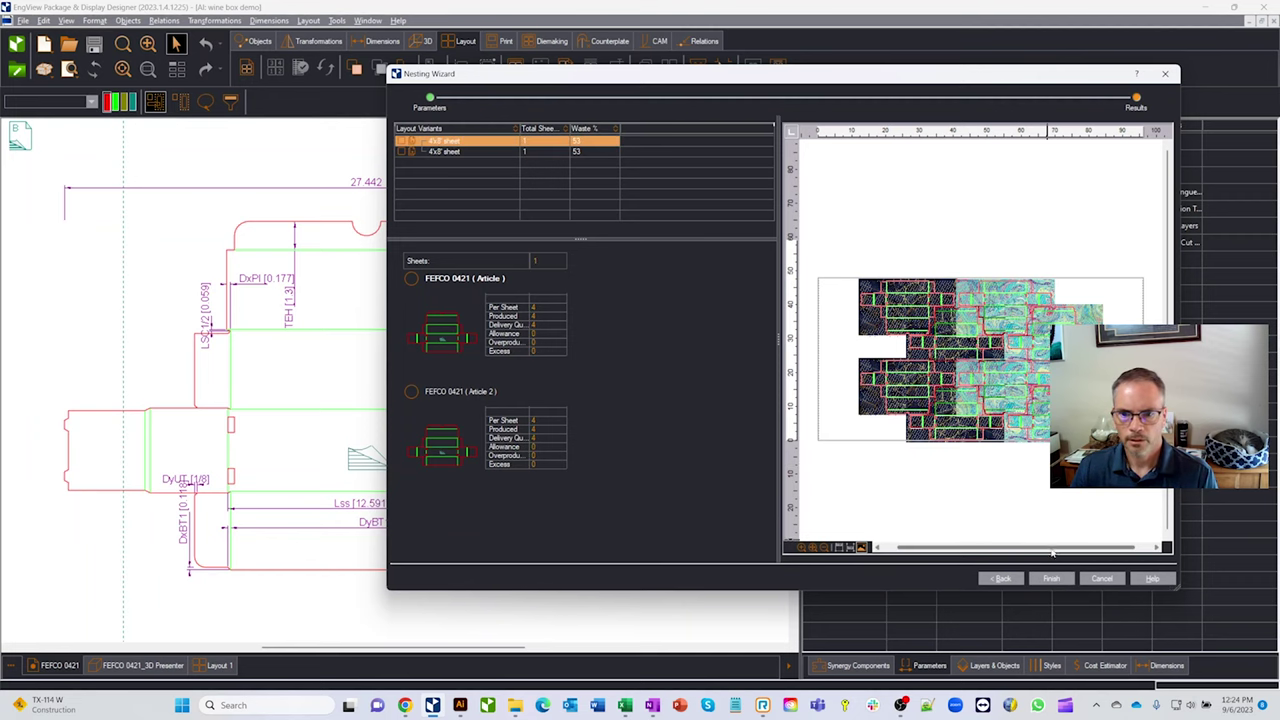
click(1052, 578)
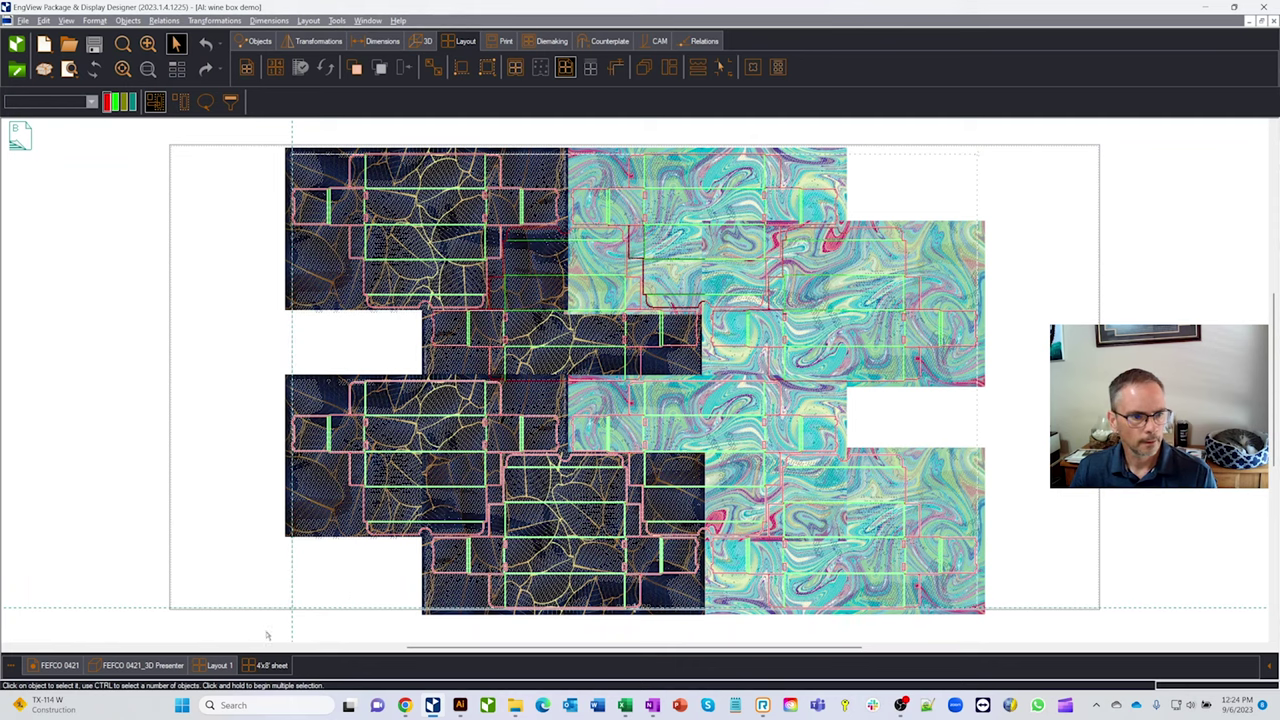
Step: Upload the FEFCO 0421_3D Presenter model to the shared space as a new public 3D model named "wine box 1"
click(143, 665)
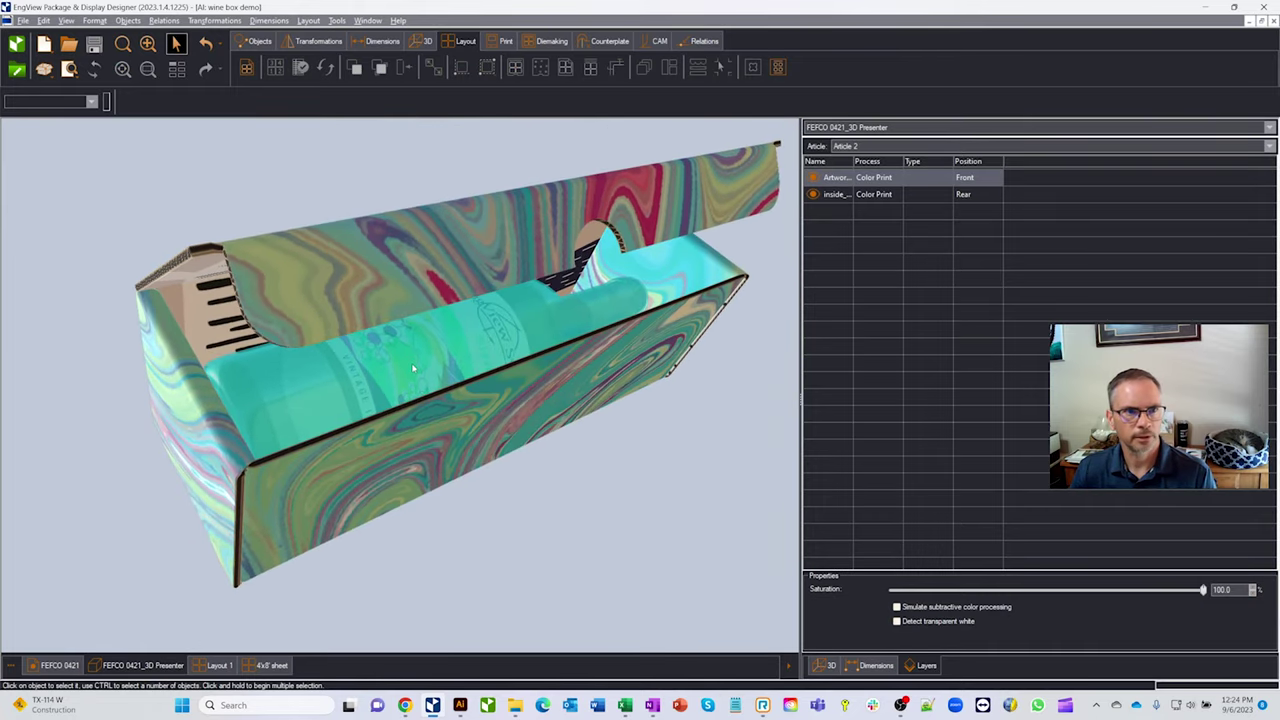
click(424, 41)
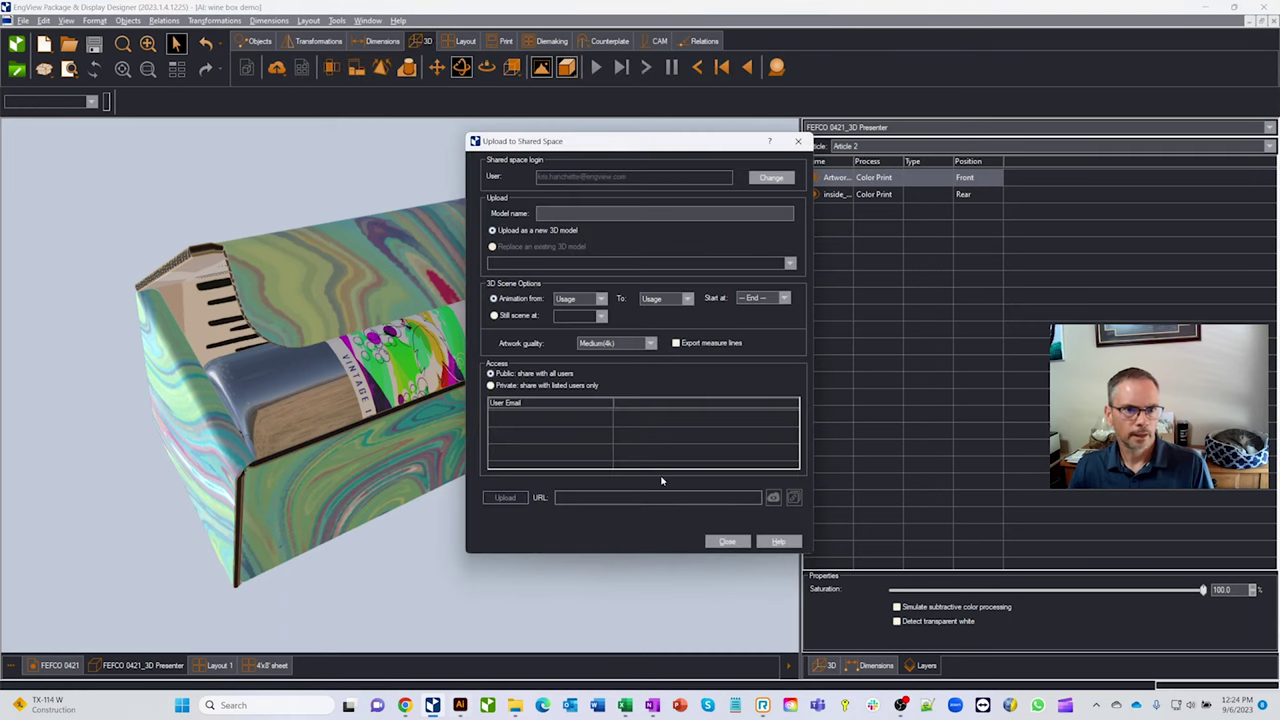
click(601, 213)
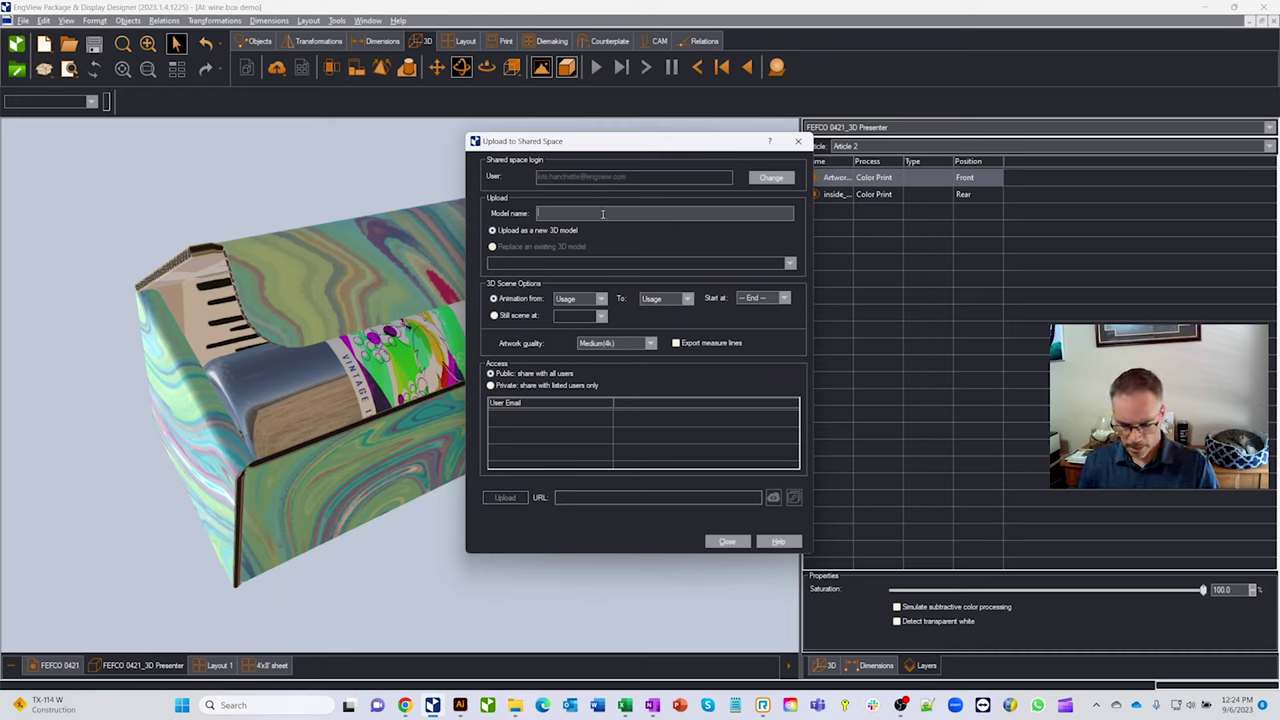
text(wine box 1)
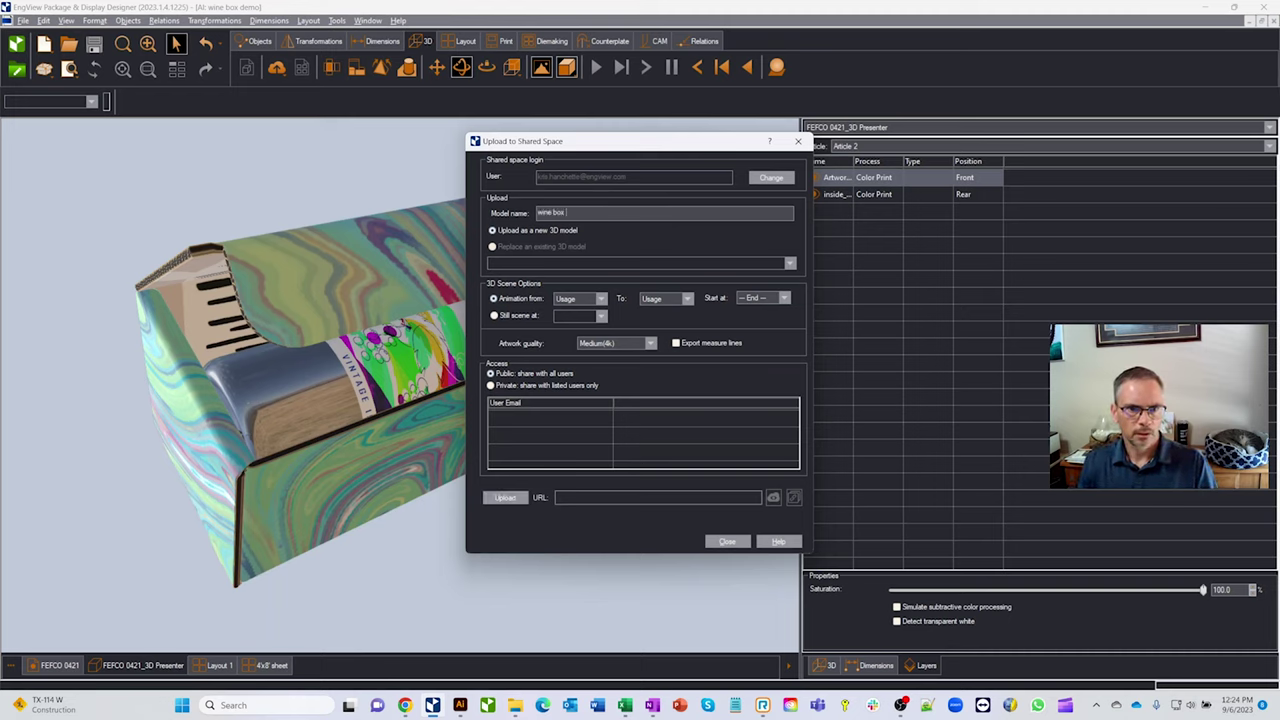
click(517, 499)
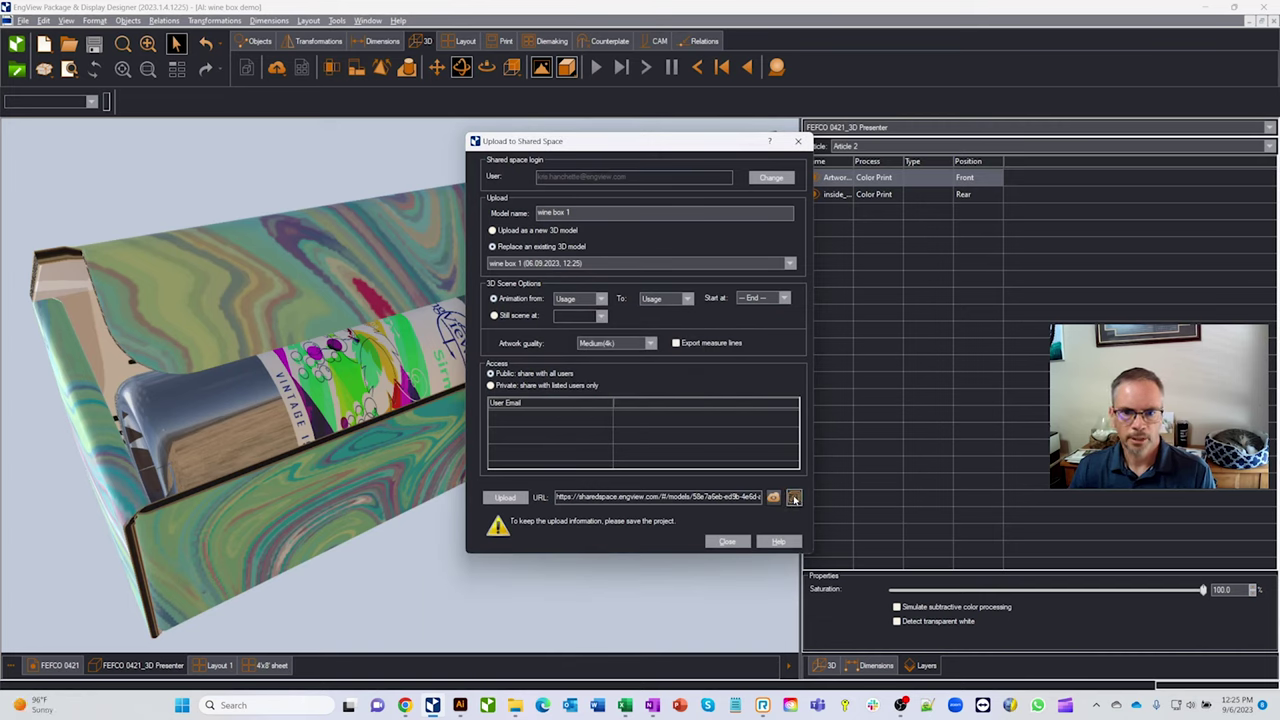
Step: Copy the uploaded model's URL, open wine box 1 in the browser, and view its Usage scene
click(794, 497)
click(774, 497)
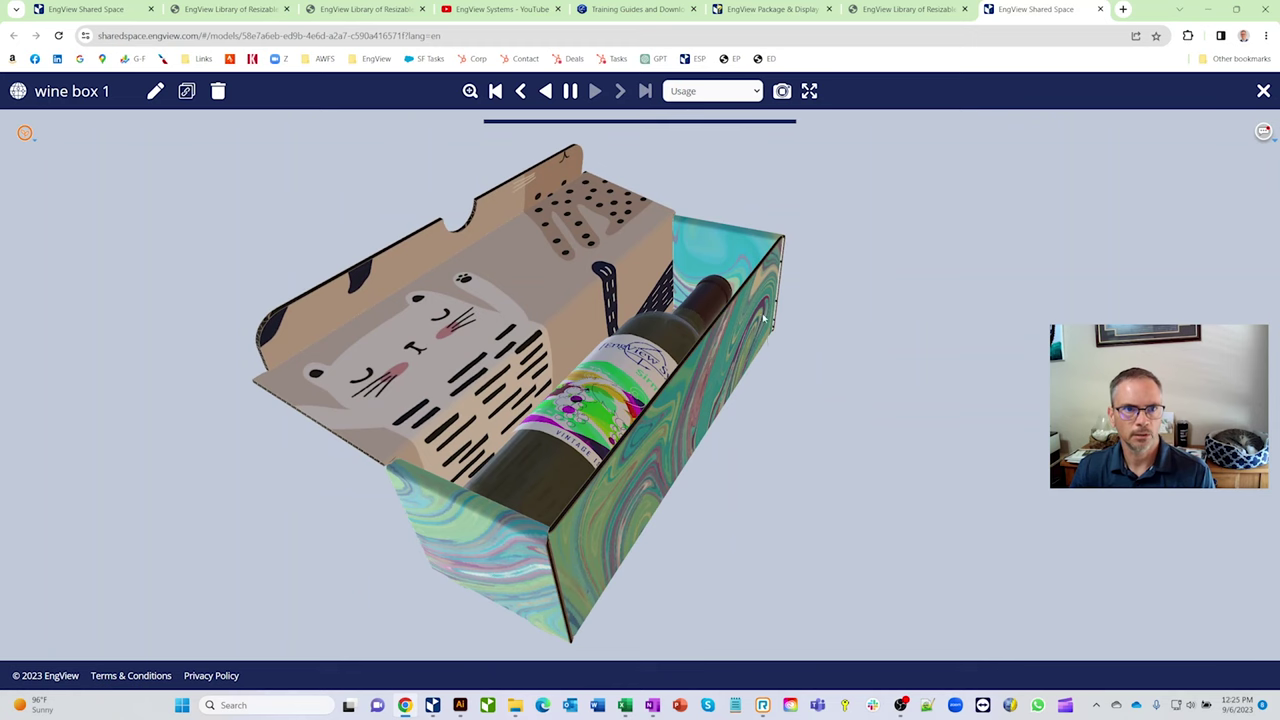
click(754, 95)
click(722, 106)
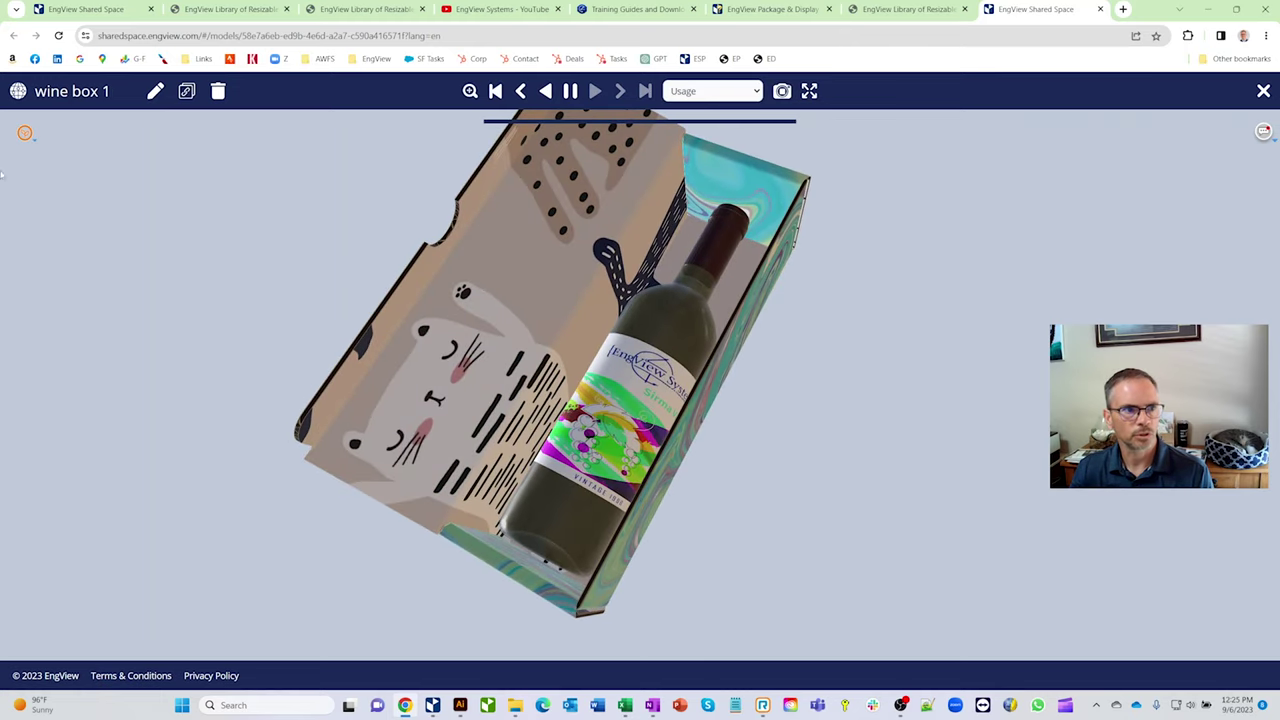
Step: Set the shared model's status to Redesign with the comment "Cool box but I like dogs not cats"
click(25, 132)
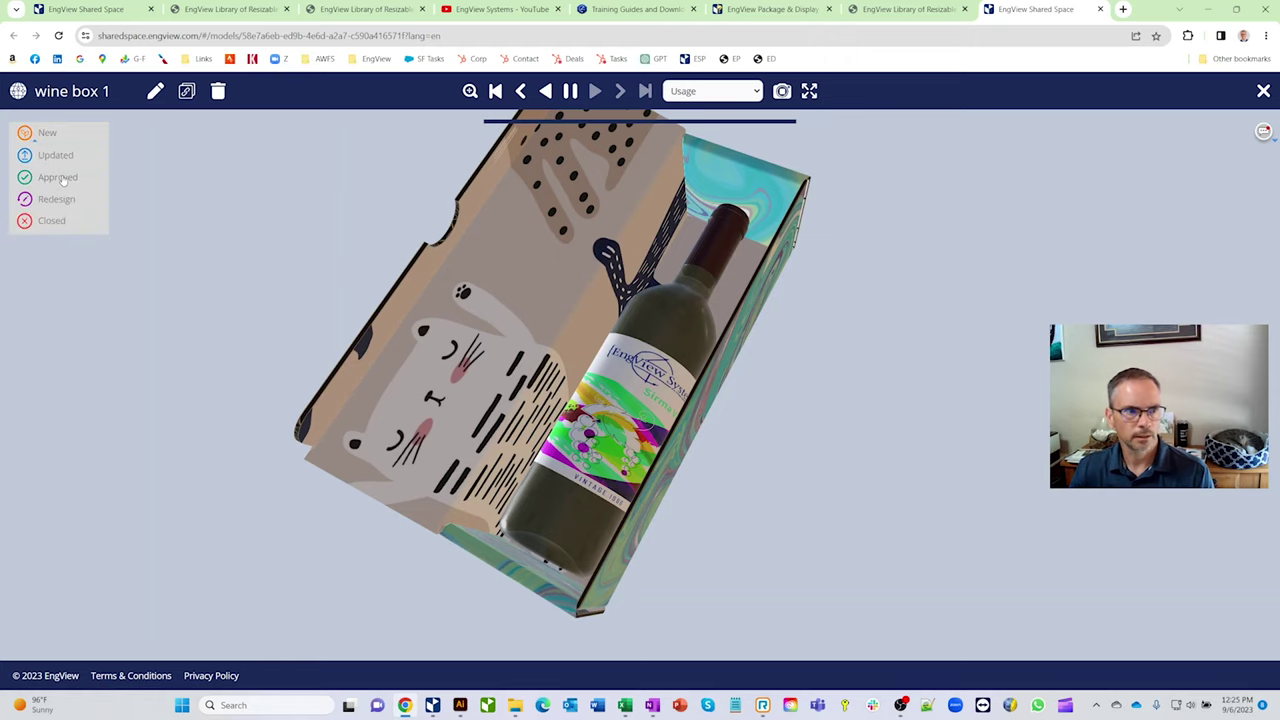
click(63, 201)
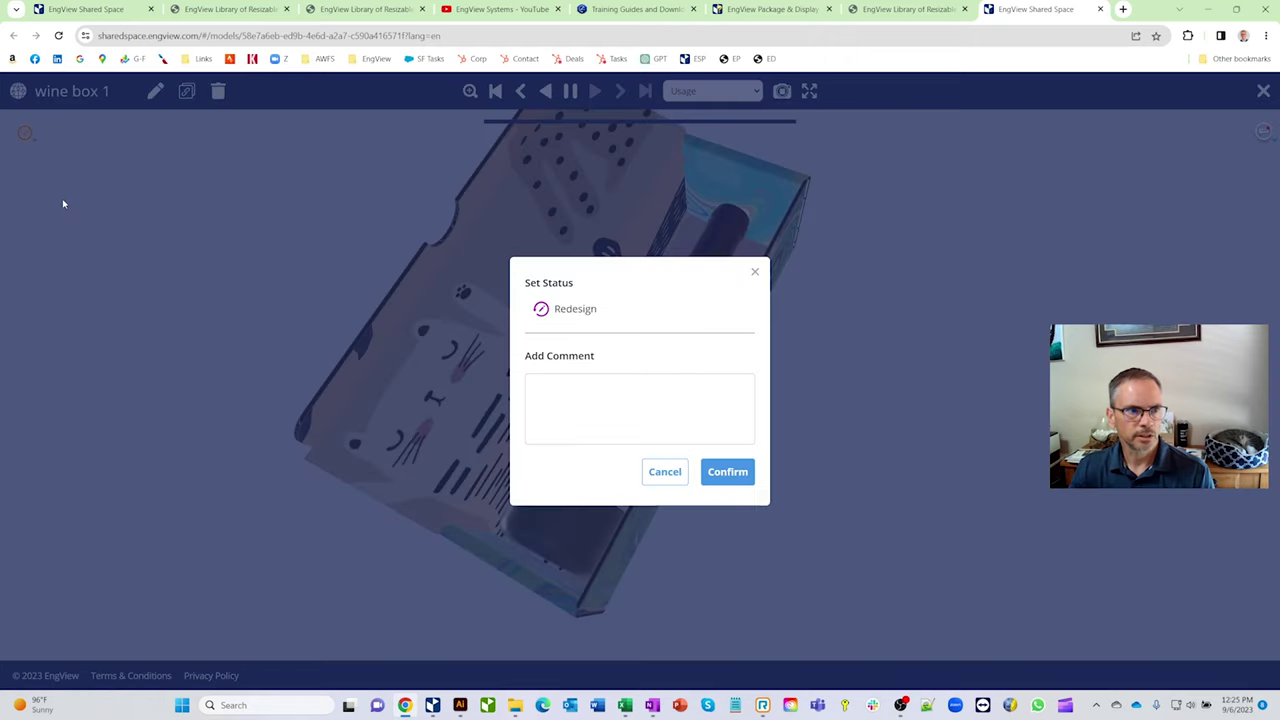
click(612, 404)
text(C)
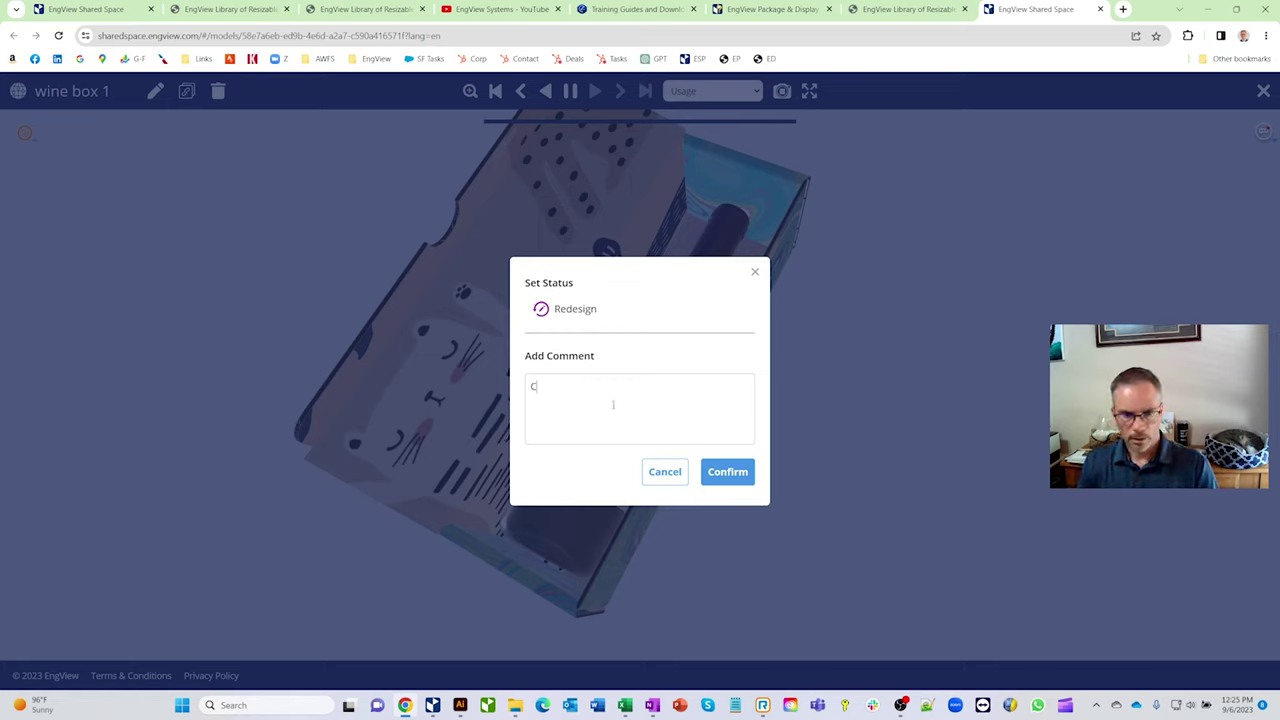
text(ool o)
text(ox)
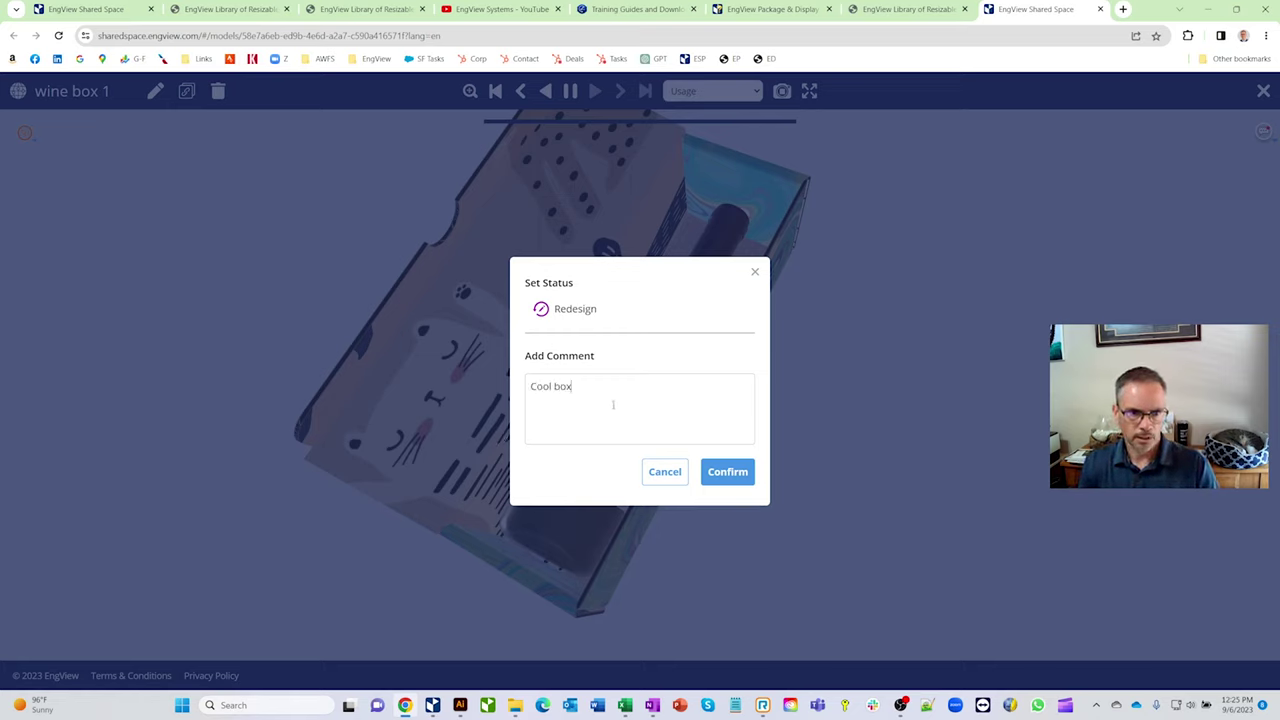
text( but I l)
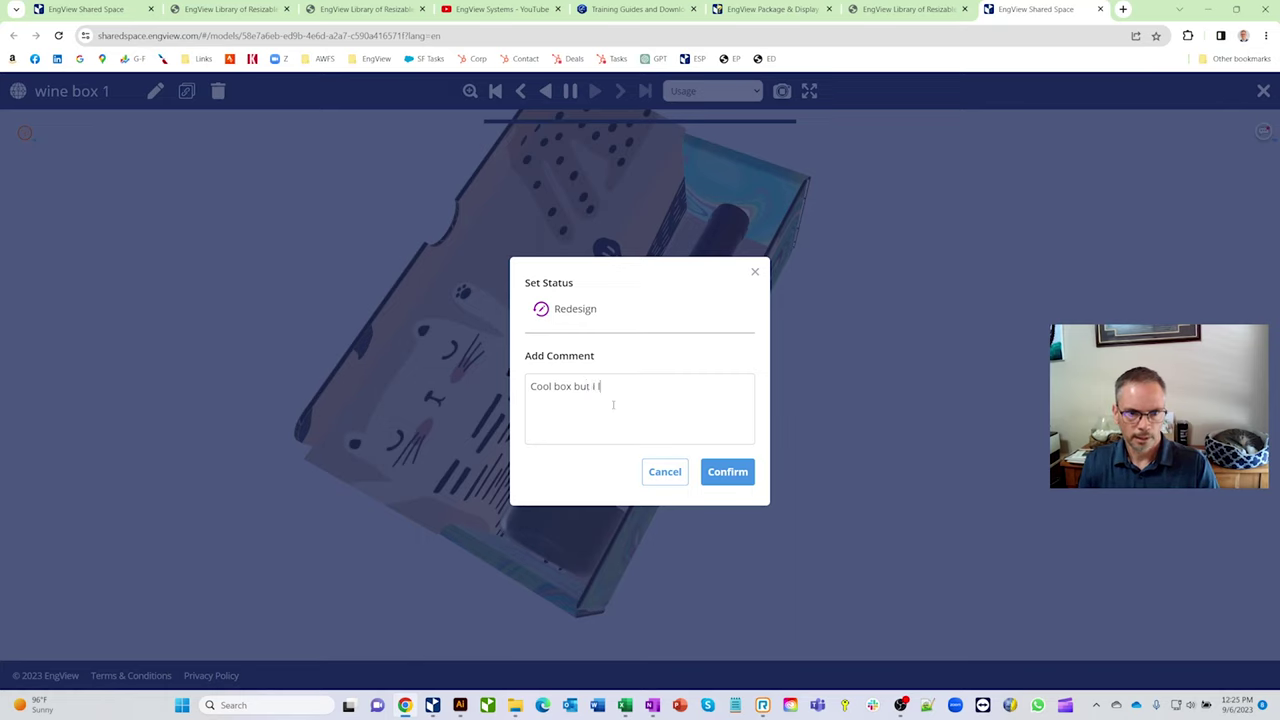
text(ike dogs not cats)
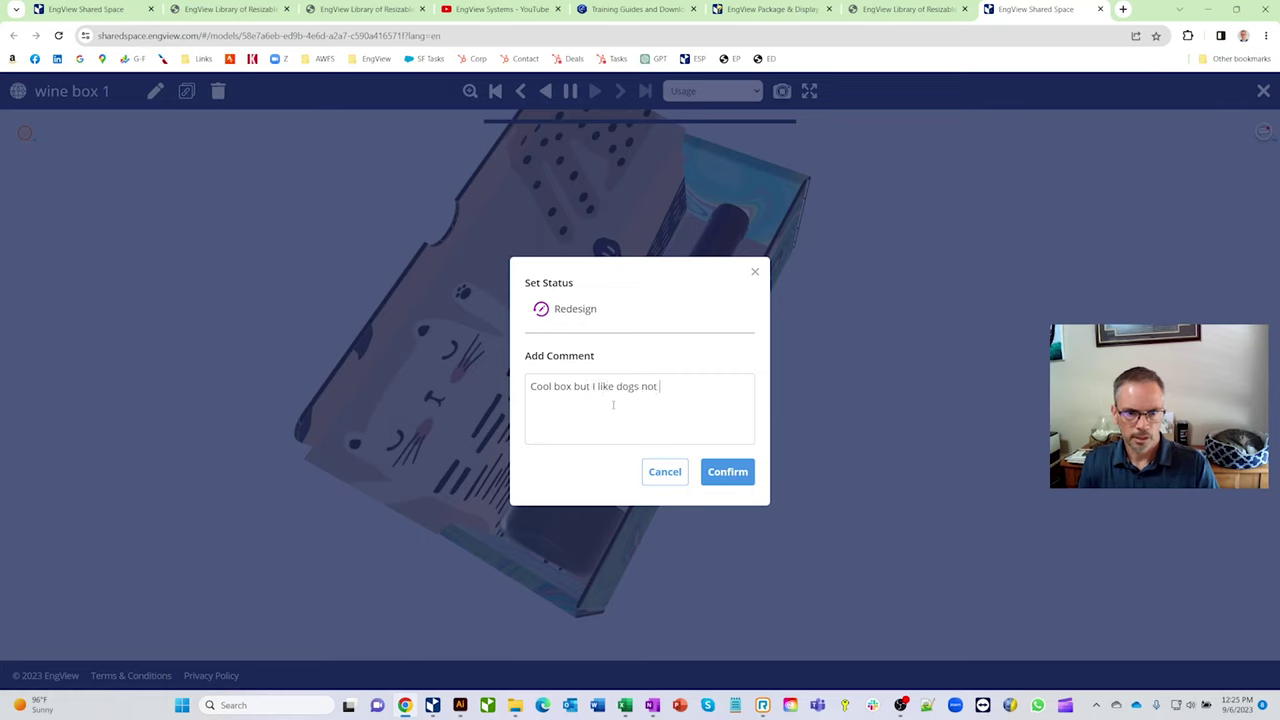
click(749, 478)
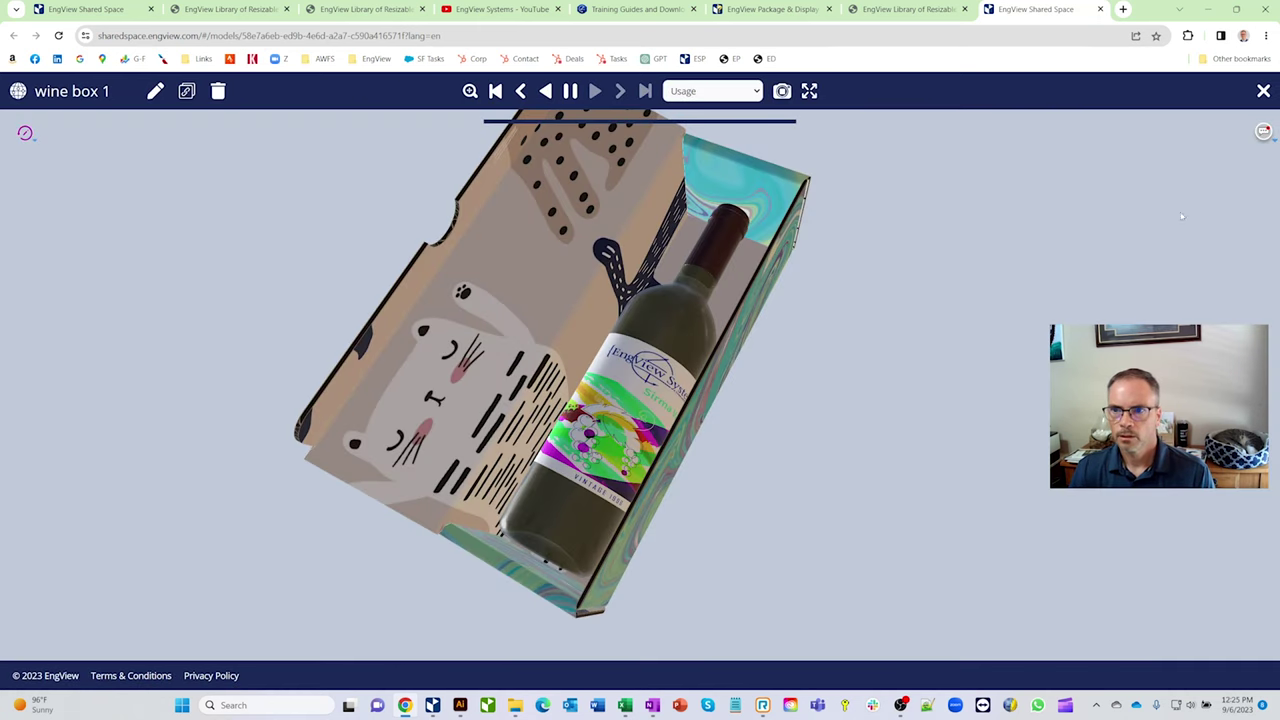
Step: Open the shared model's comment history and add the reply "Great"
click(1263, 133)
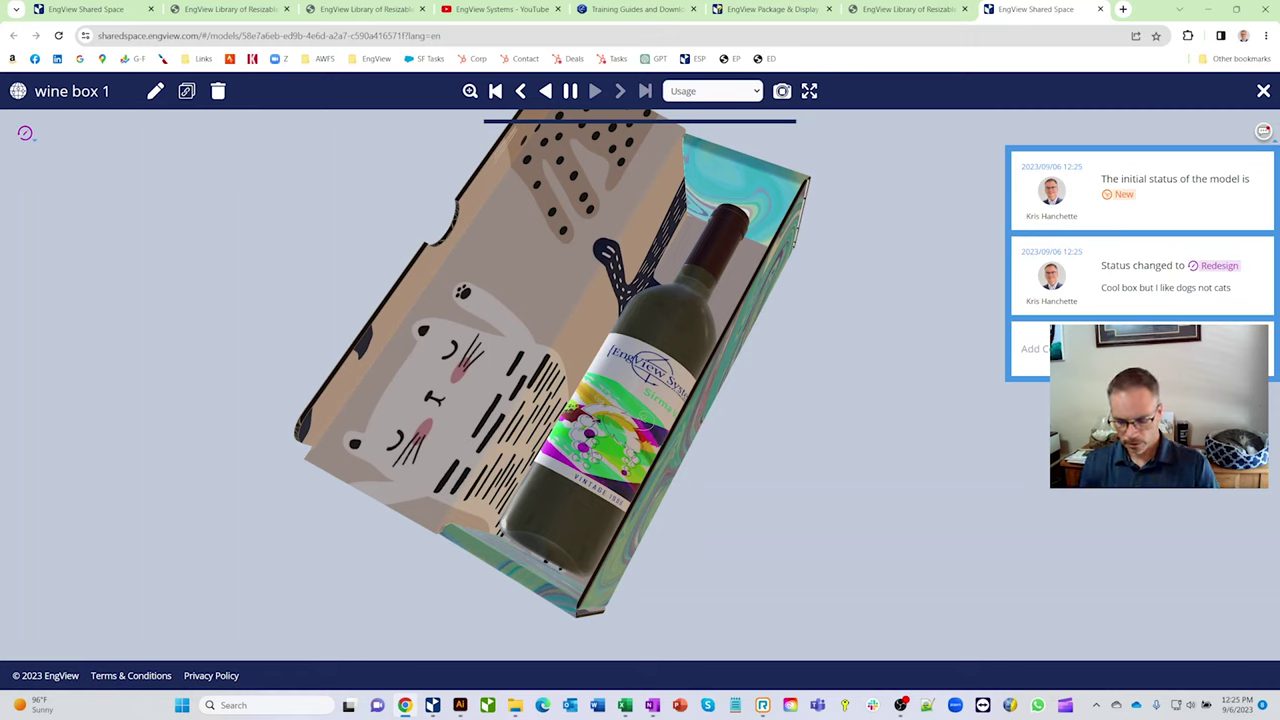
text(r)
key(BackSpace)
text(Great)
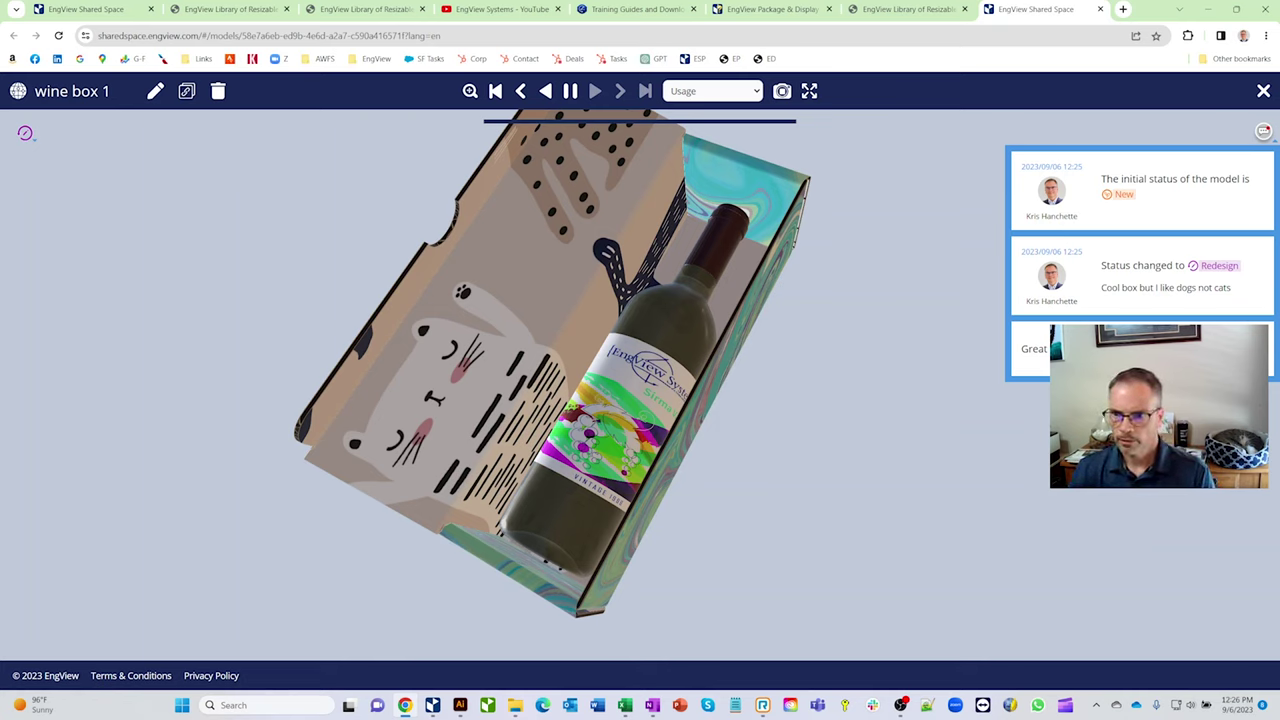
key(Return)
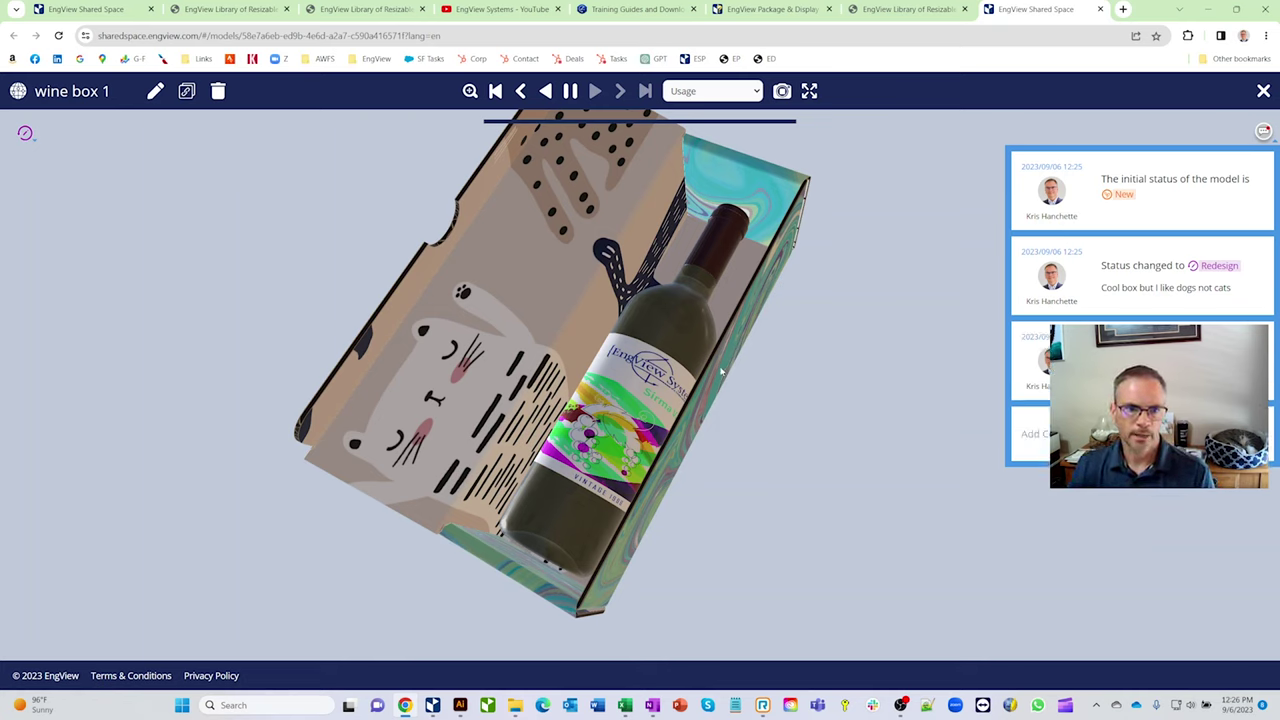
mouse_move(720, 372)
mouse_down()
mouse_move(892, 336)
mouse_move(704, 364)
mouse_up()
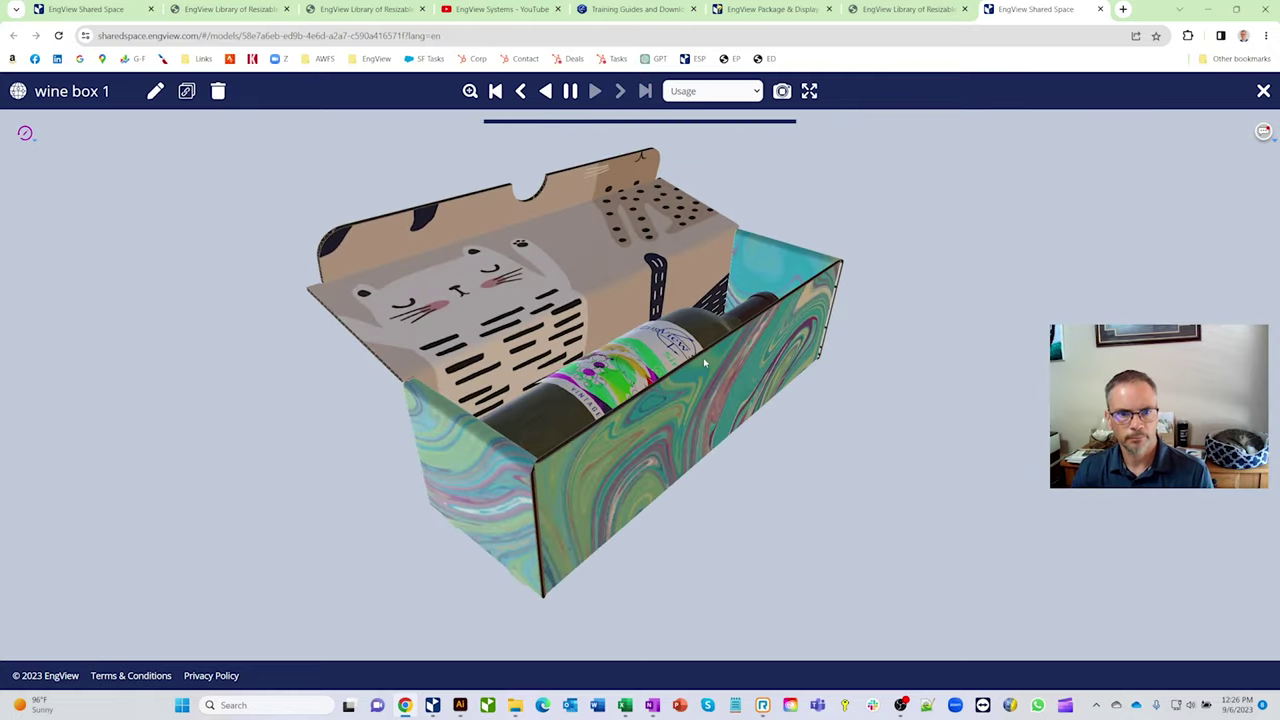
Step: Switch back to EngView Package & Display Designer, dismiss the upload settings, and close the wine box demo project with its changes saved
click(432, 705)
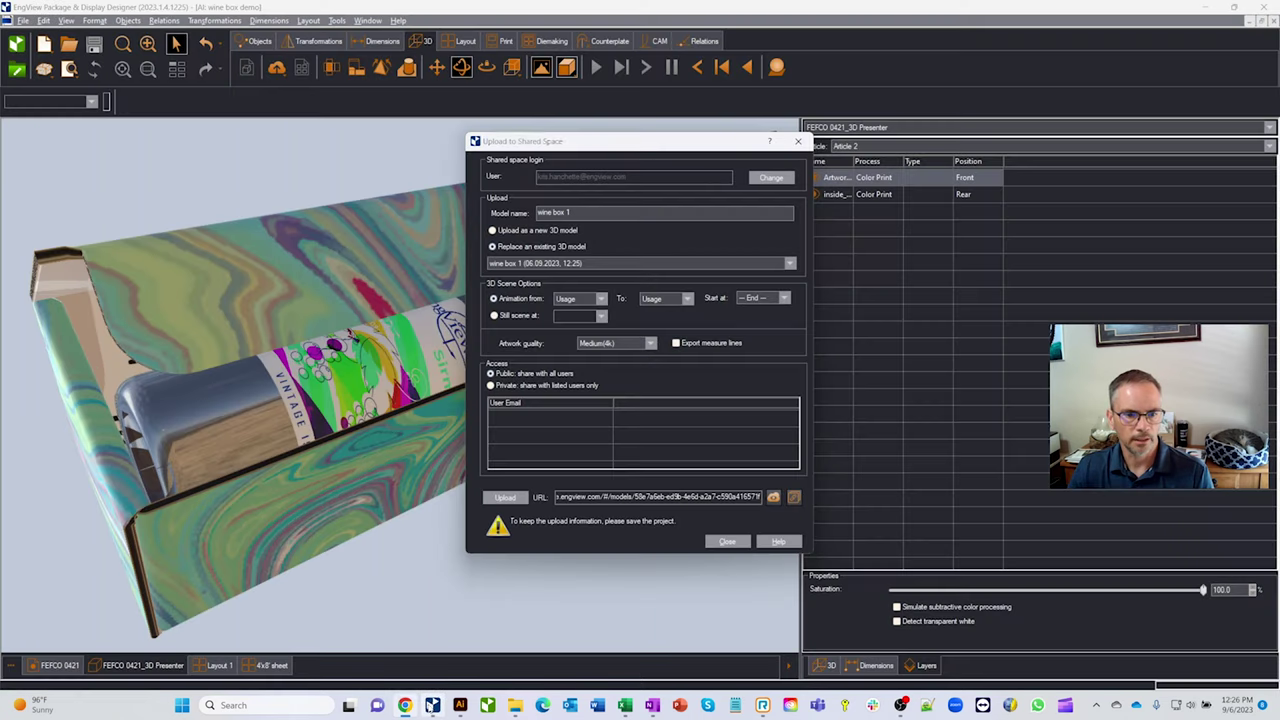
click(738, 545)
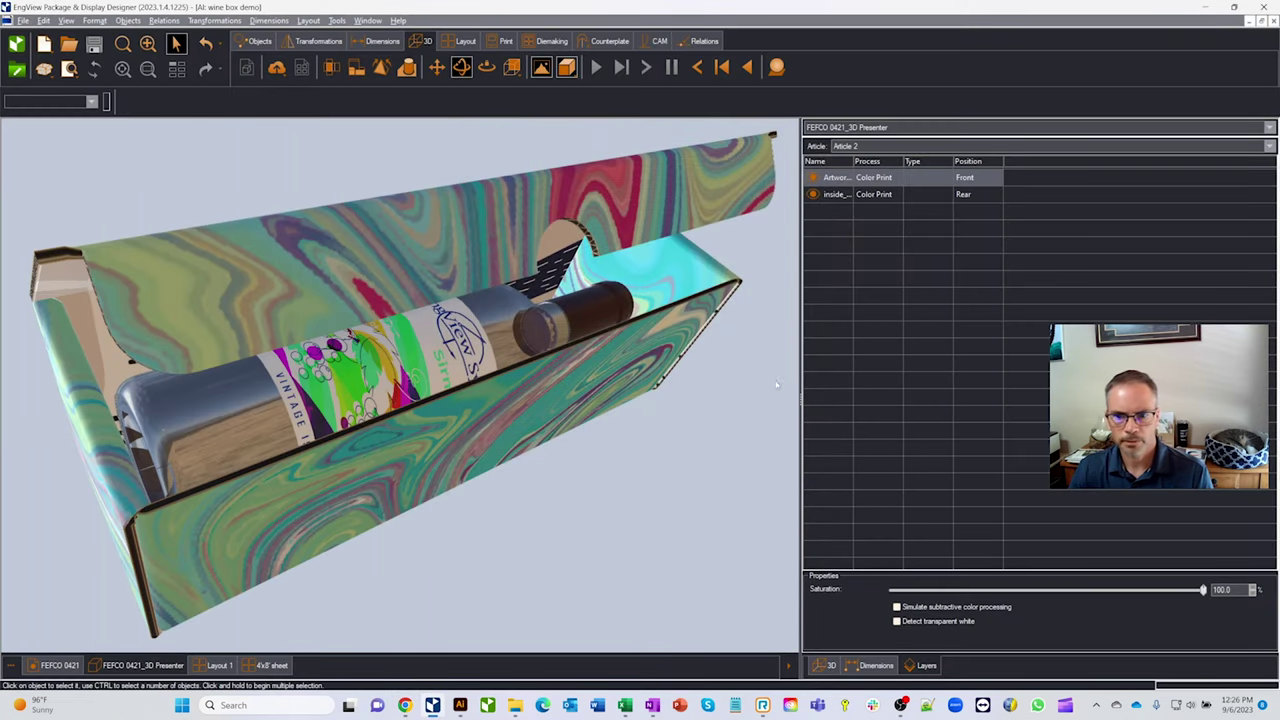
click(1271, 21)
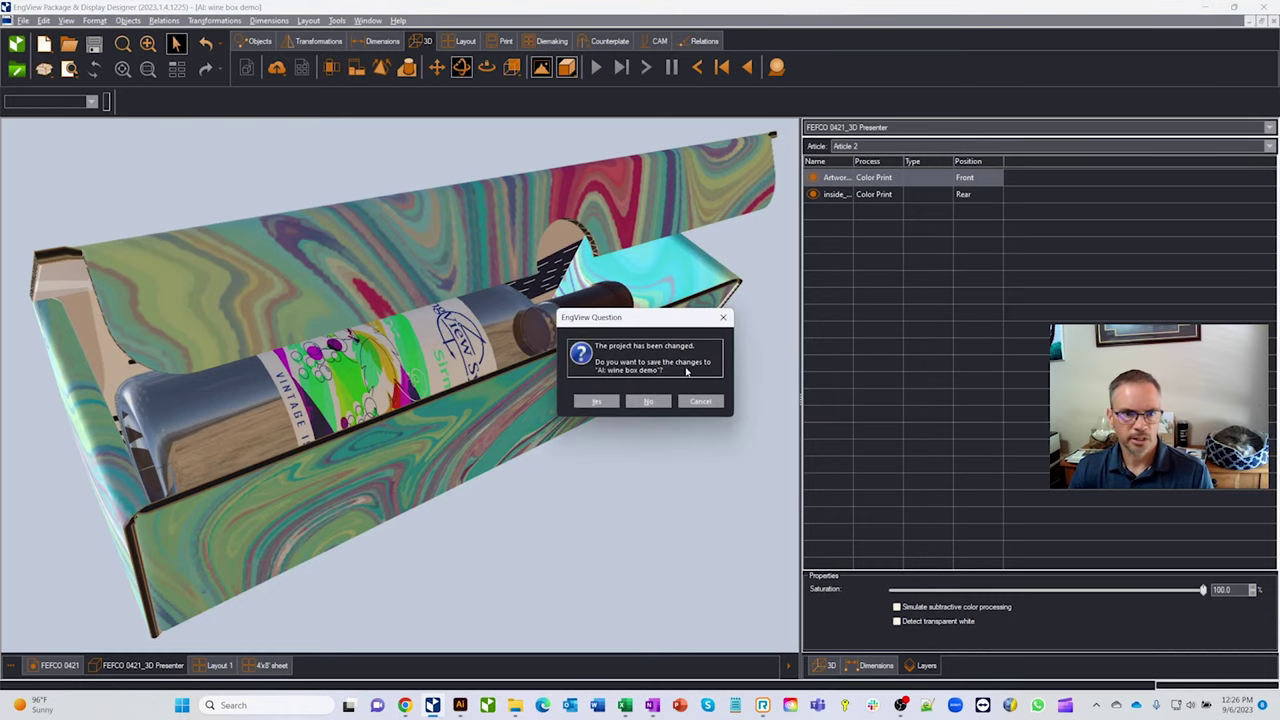
click(597, 401)
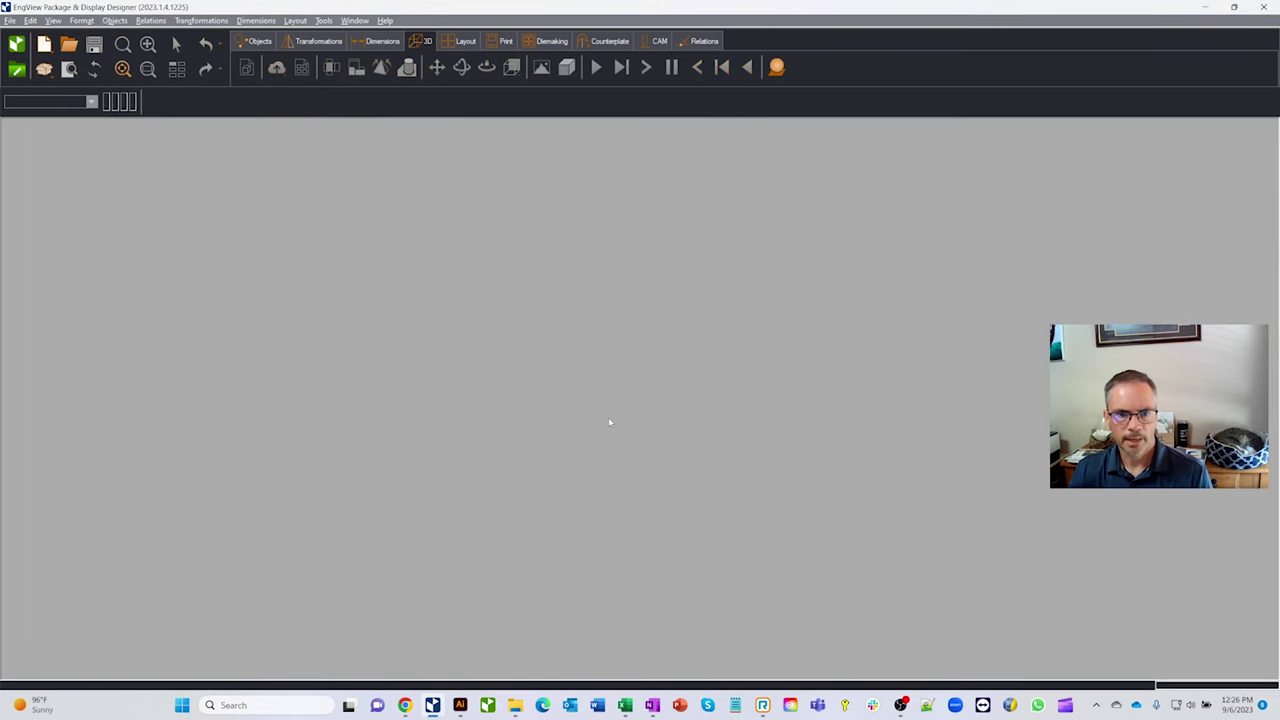
Step: Switch to Illustrator and generate the front and rear step-and-repeat layouts of the 4'x8' sheet with a 2 mm bleed offset
click(460, 705)
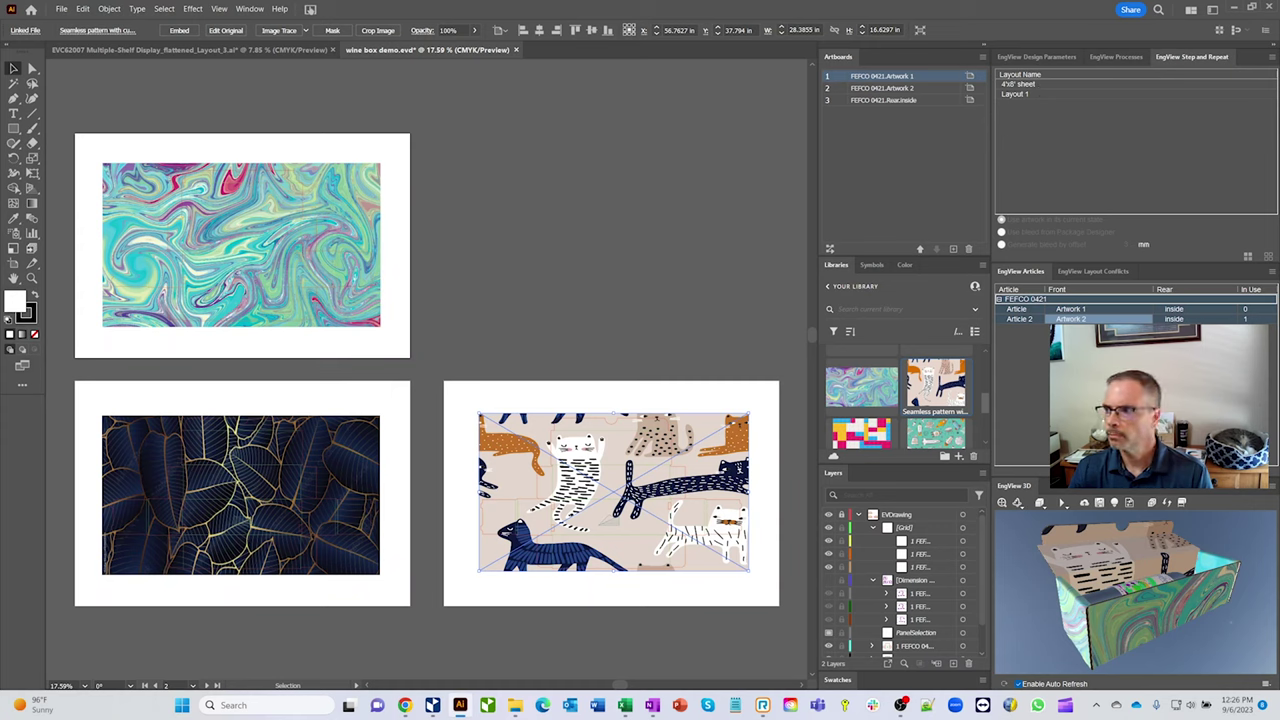
click(1024, 86)
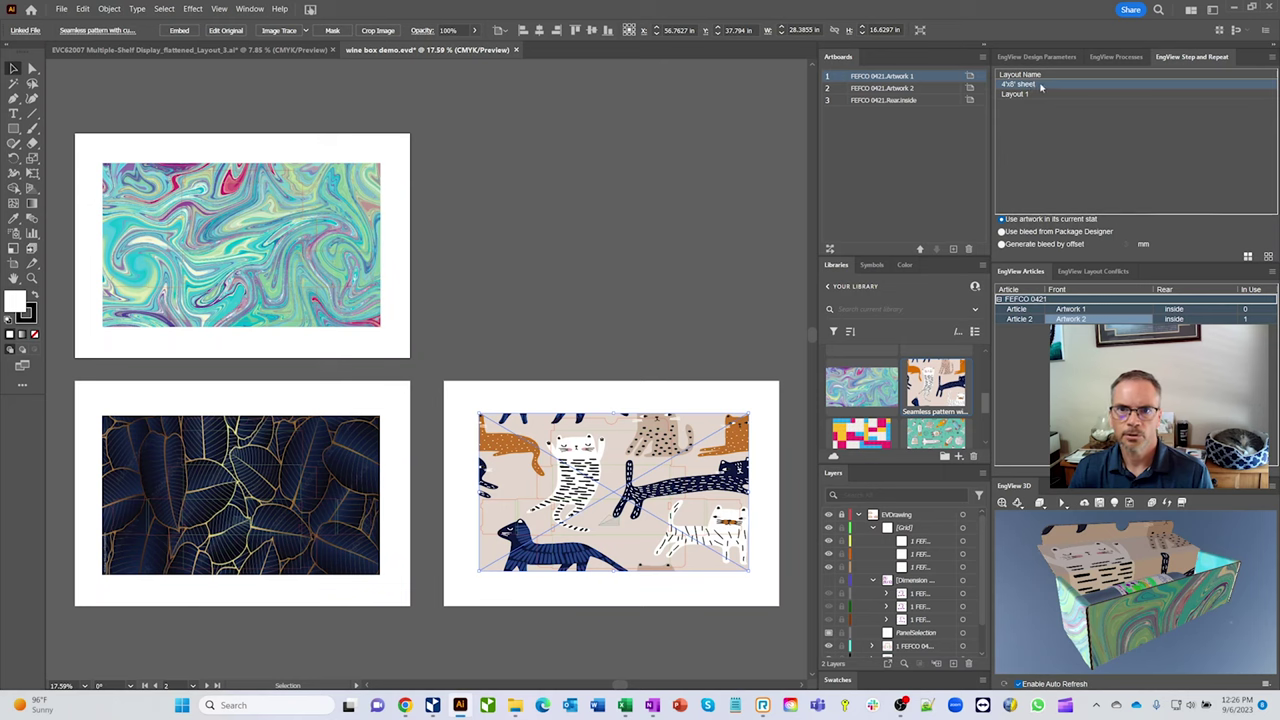
click(1002, 244)
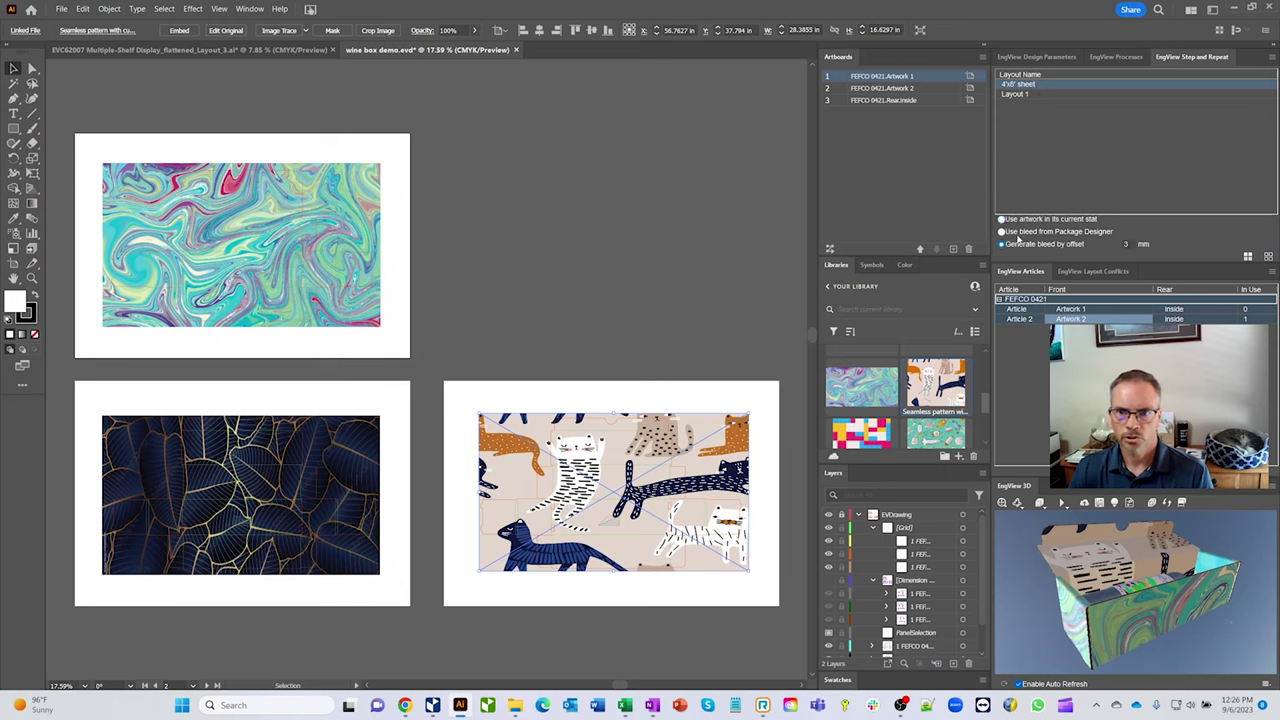
double_click(1125, 243)
text(2)
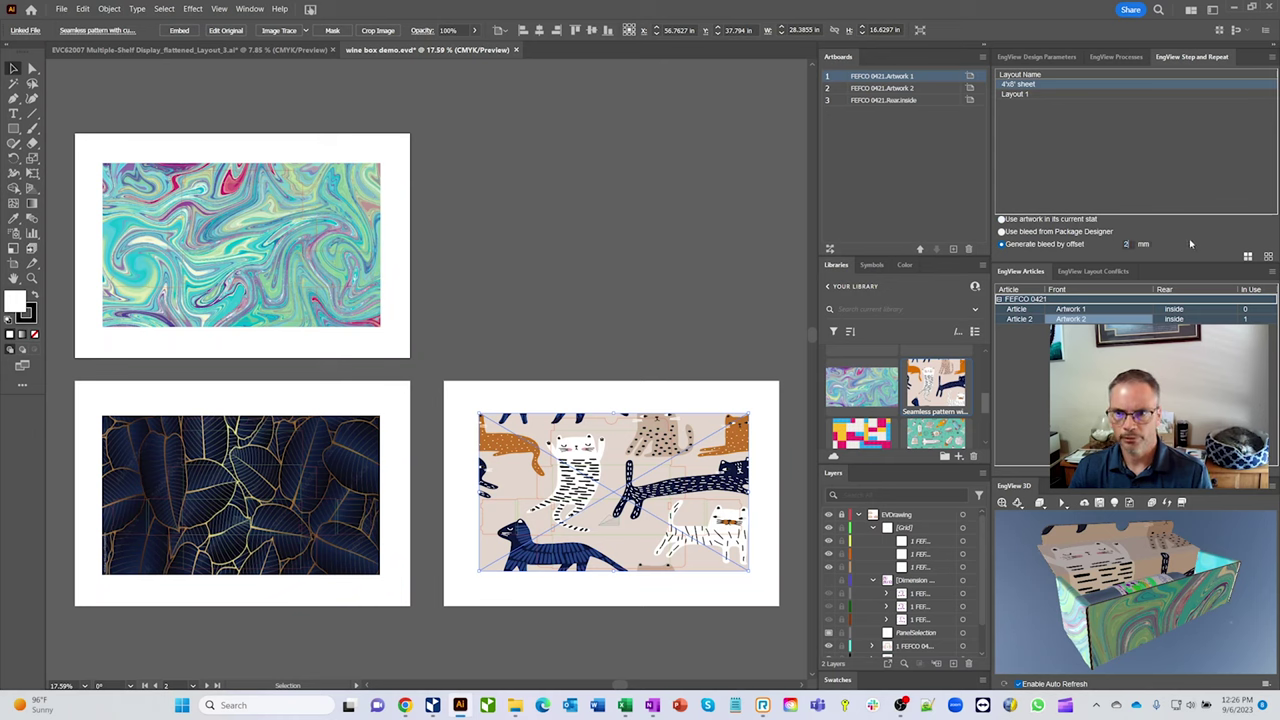
click(1249, 258)
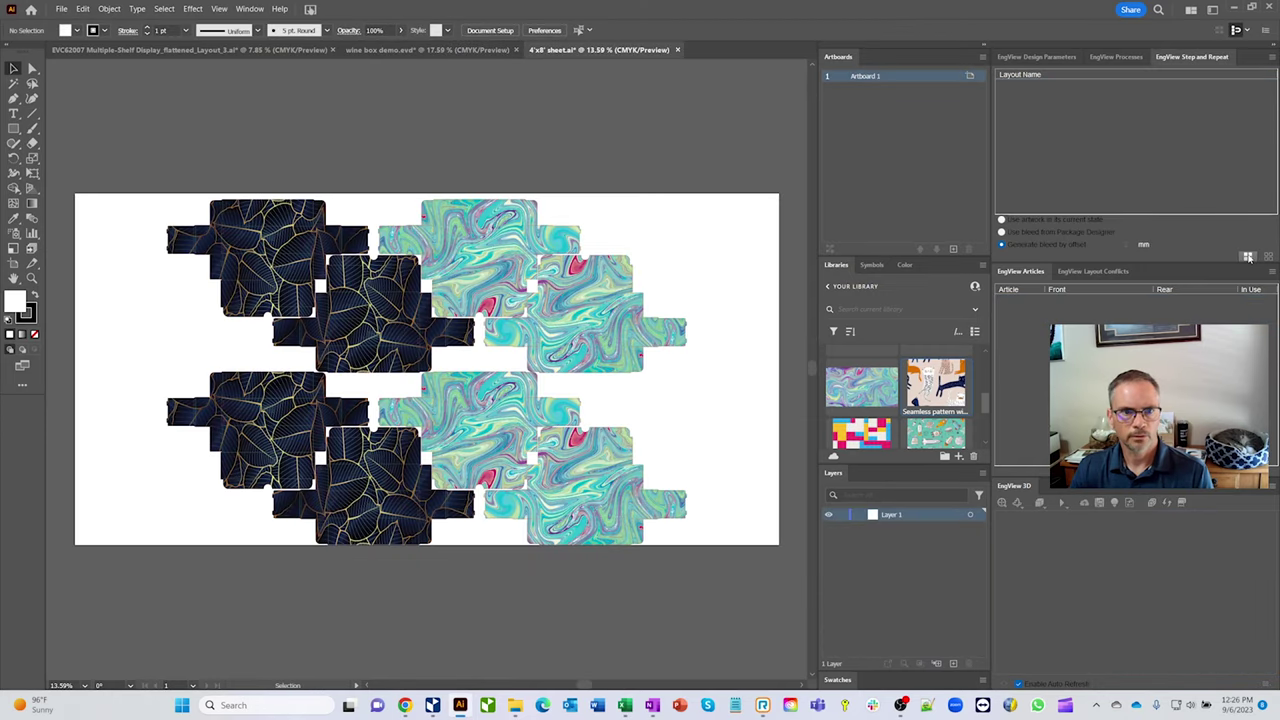
click(430, 50)
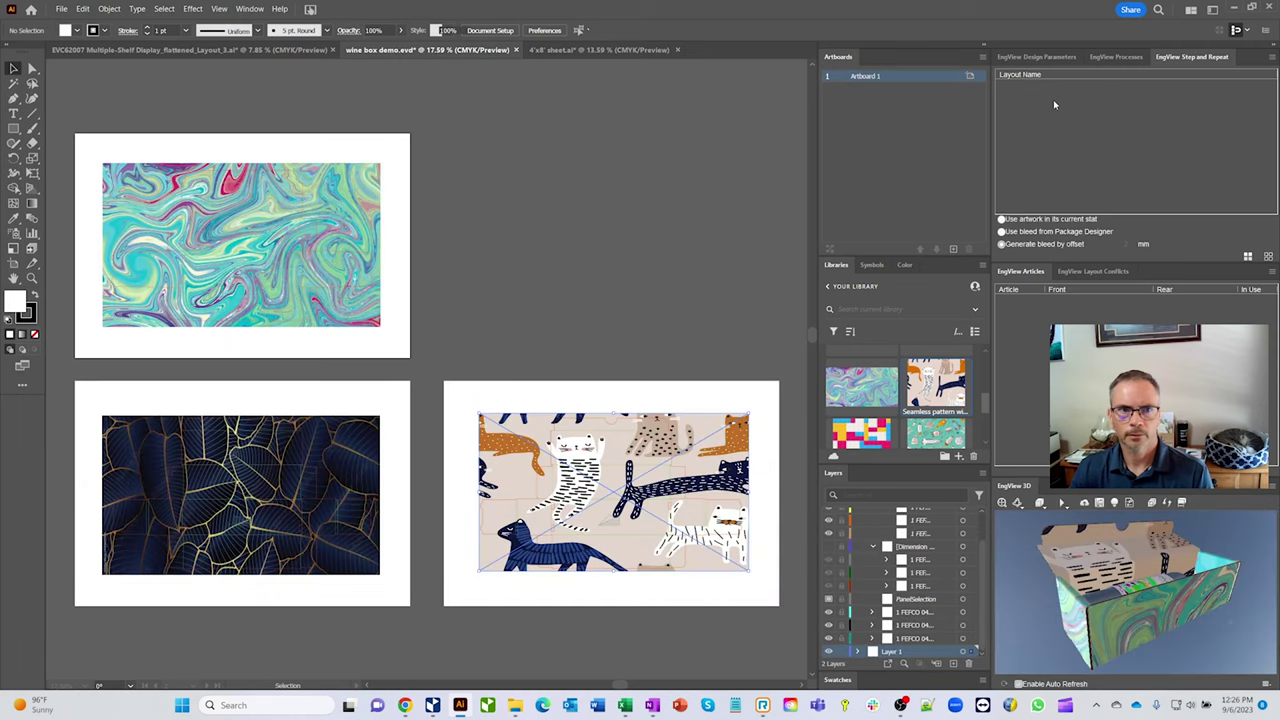
click(1268, 257)
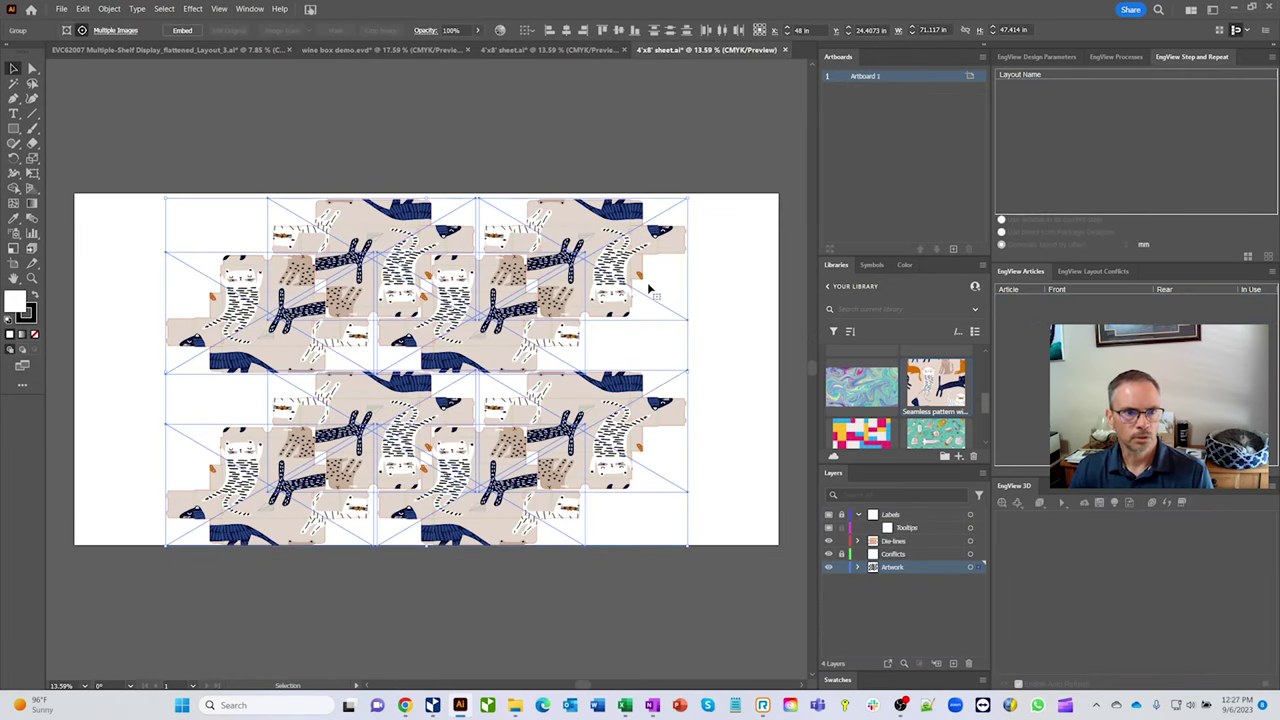
Step: Examine the artwork bleed around the die-lines on the rear and front 4'x8' sheet layouts
click(33, 278)
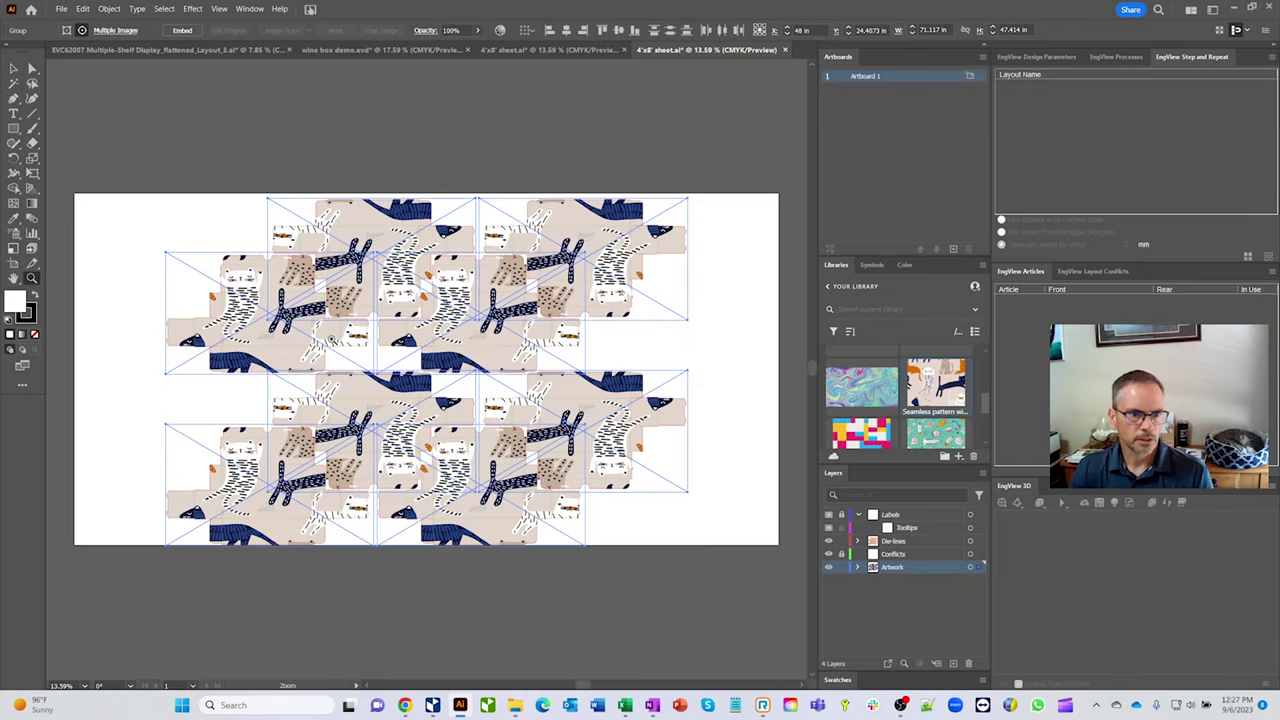
drag(331, 338, 600, 285)
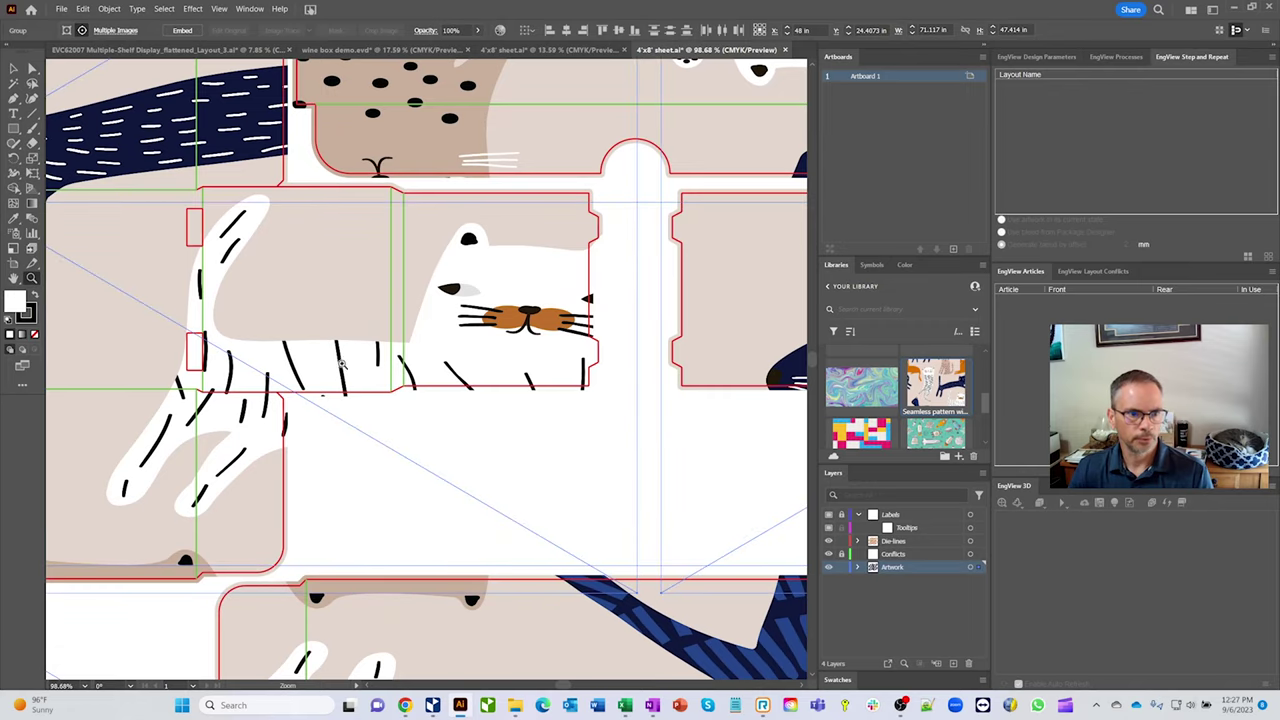
alt+scroll(403, 367, down, 6)
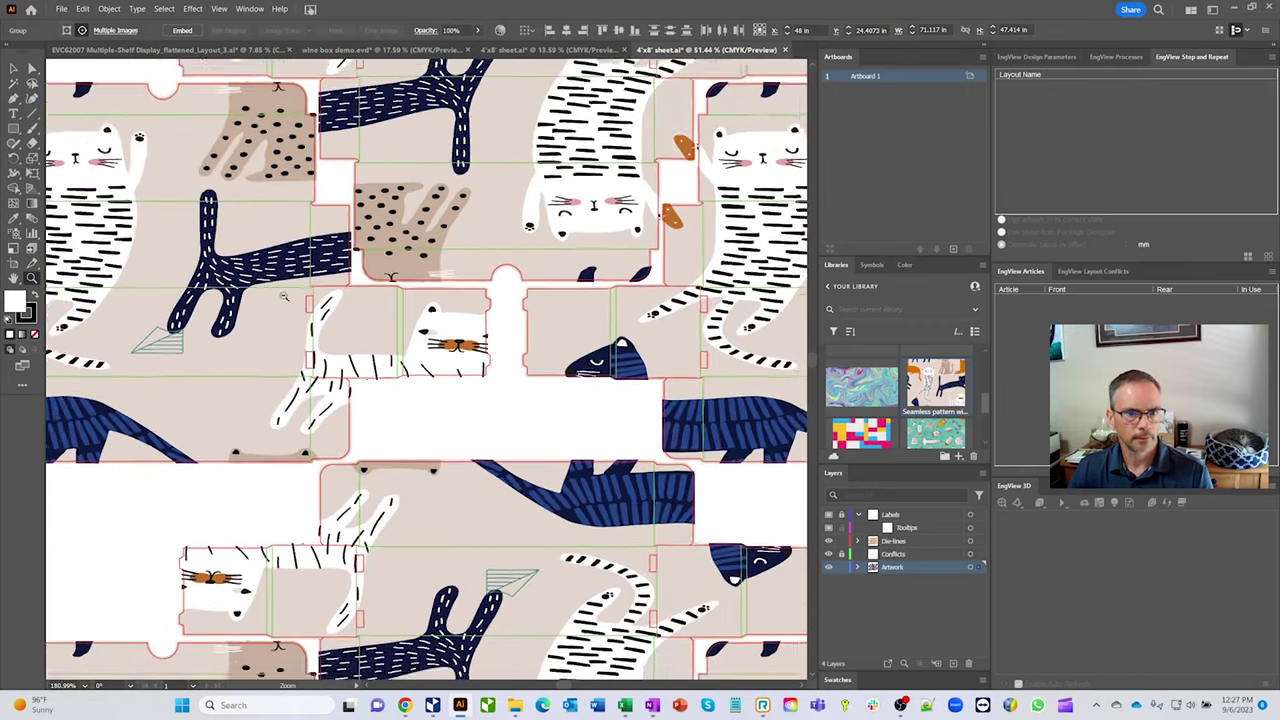
alt+scroll(433, 332, down, 3)
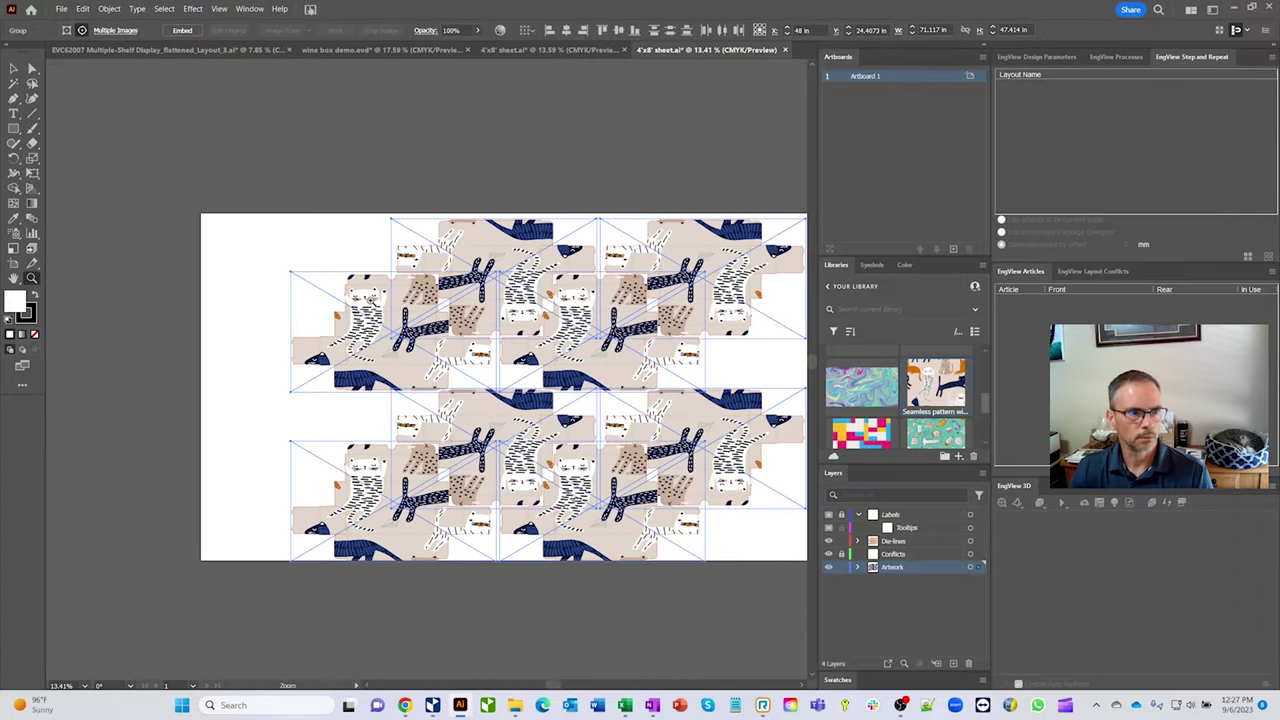
click(585, 50)
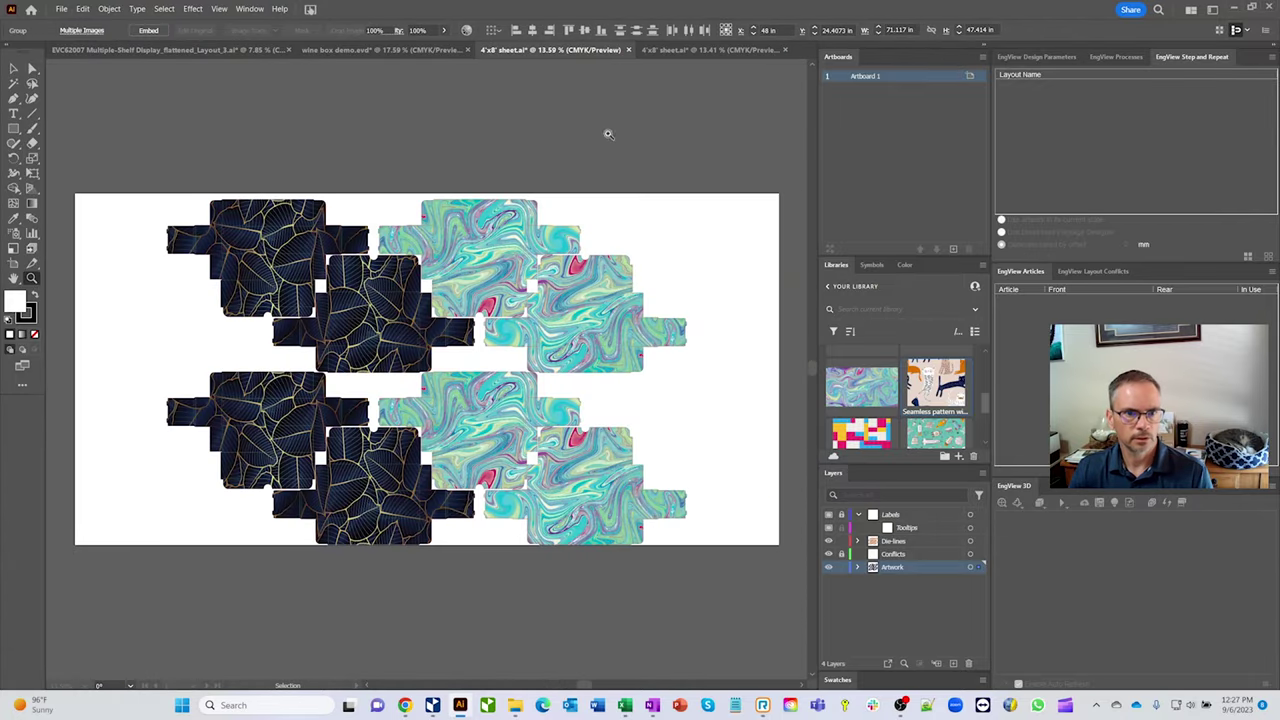
alt+scroll(420, 299, up, 7)
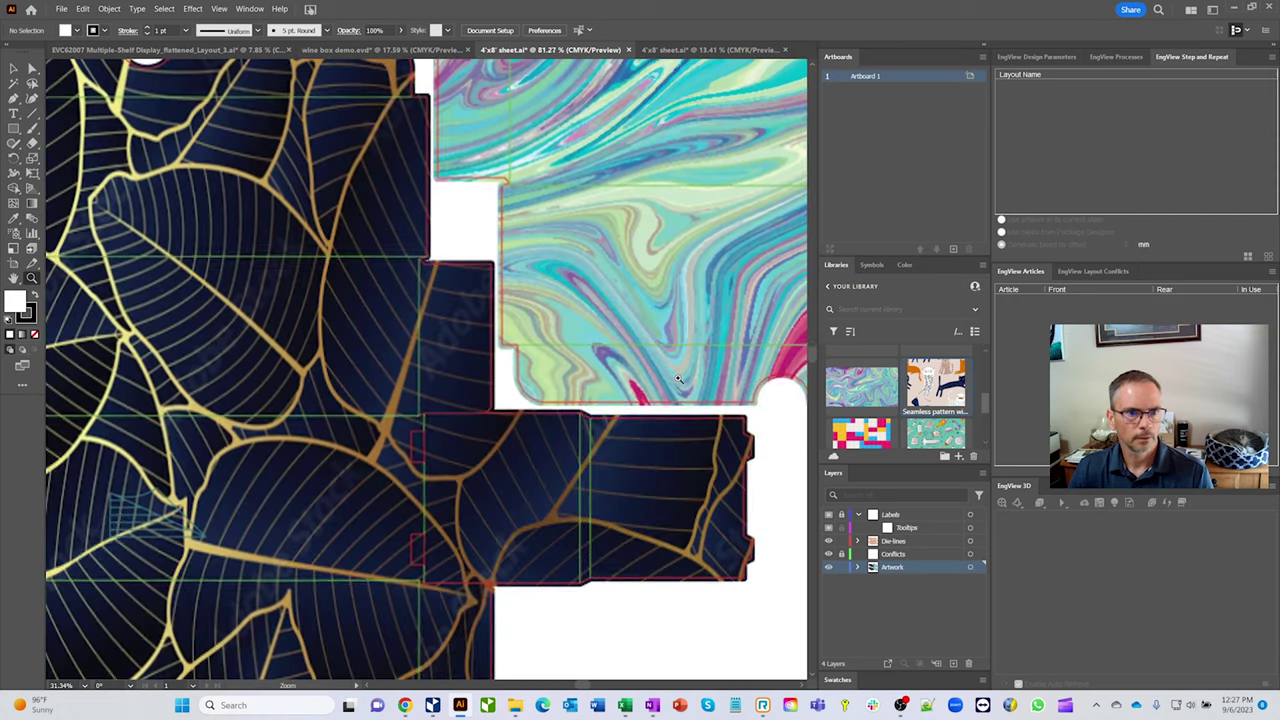
alt+scroll(523, 316, down, 2)
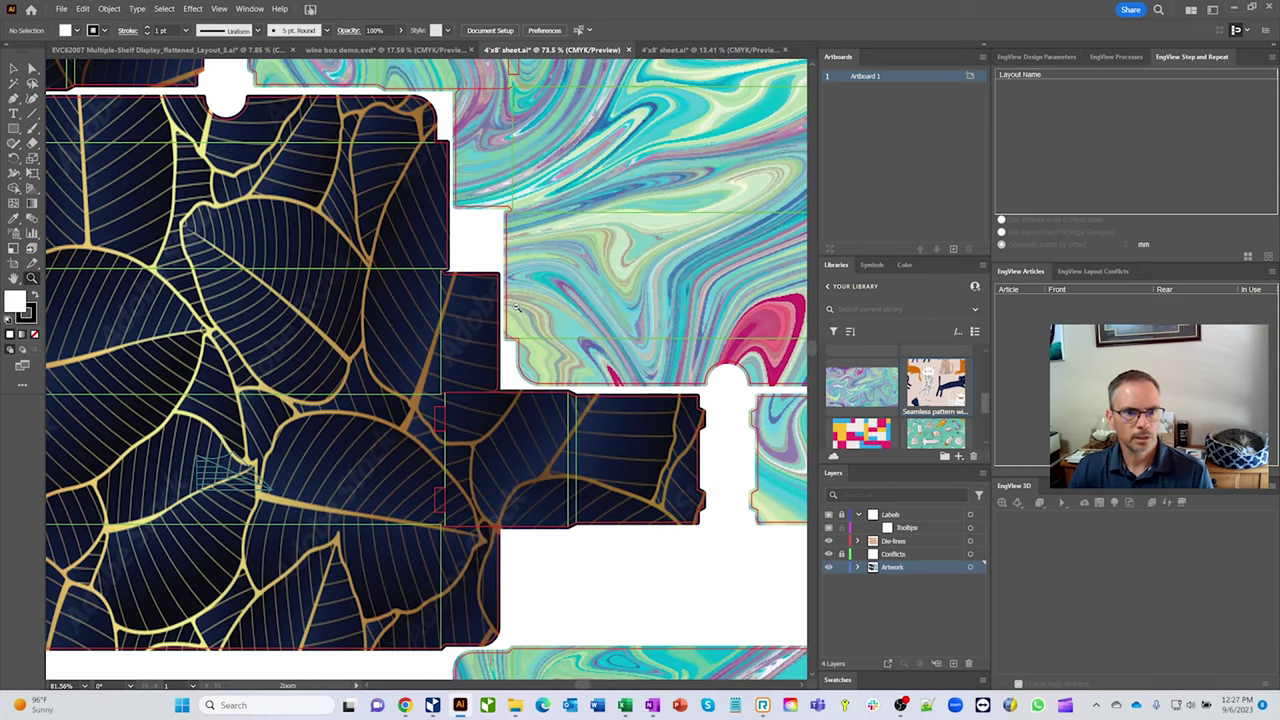
alt+scroll(604, 323, up, 5)
alt+scroll(604, 323, down, 3)
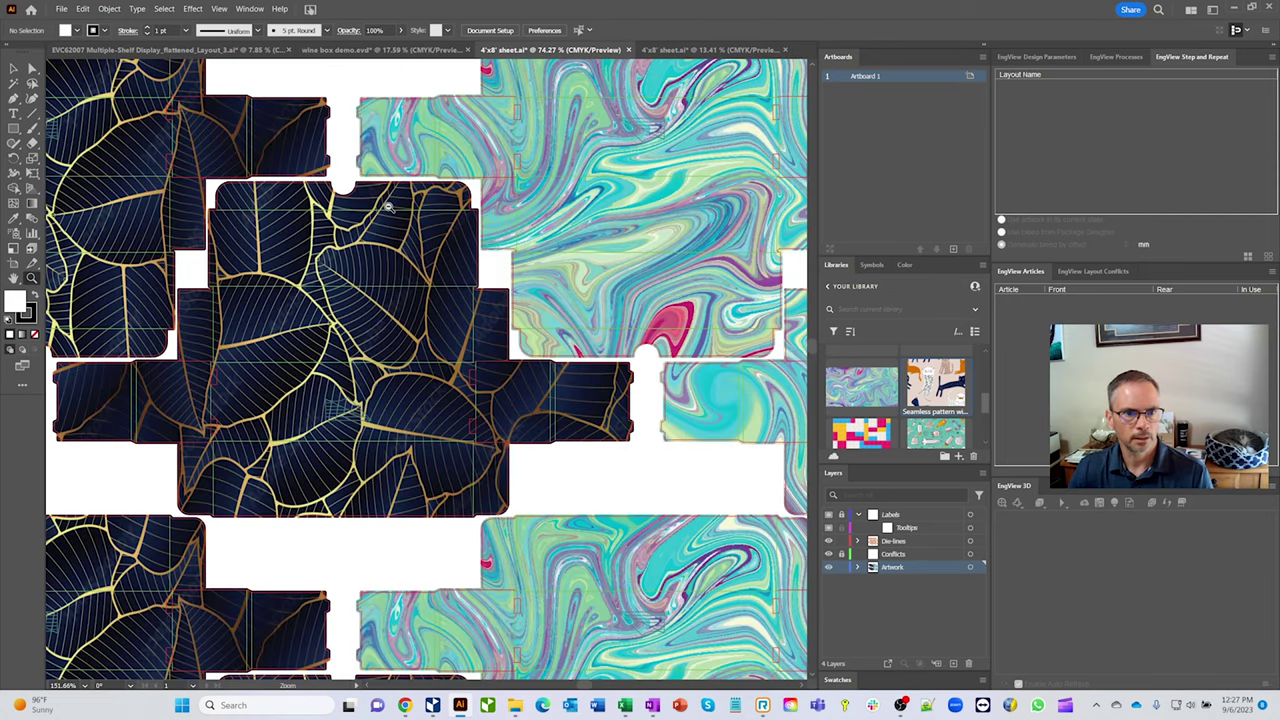
alt+scroll(385, 207, down, 4)
alt+scroll(514, 309, down, 1)
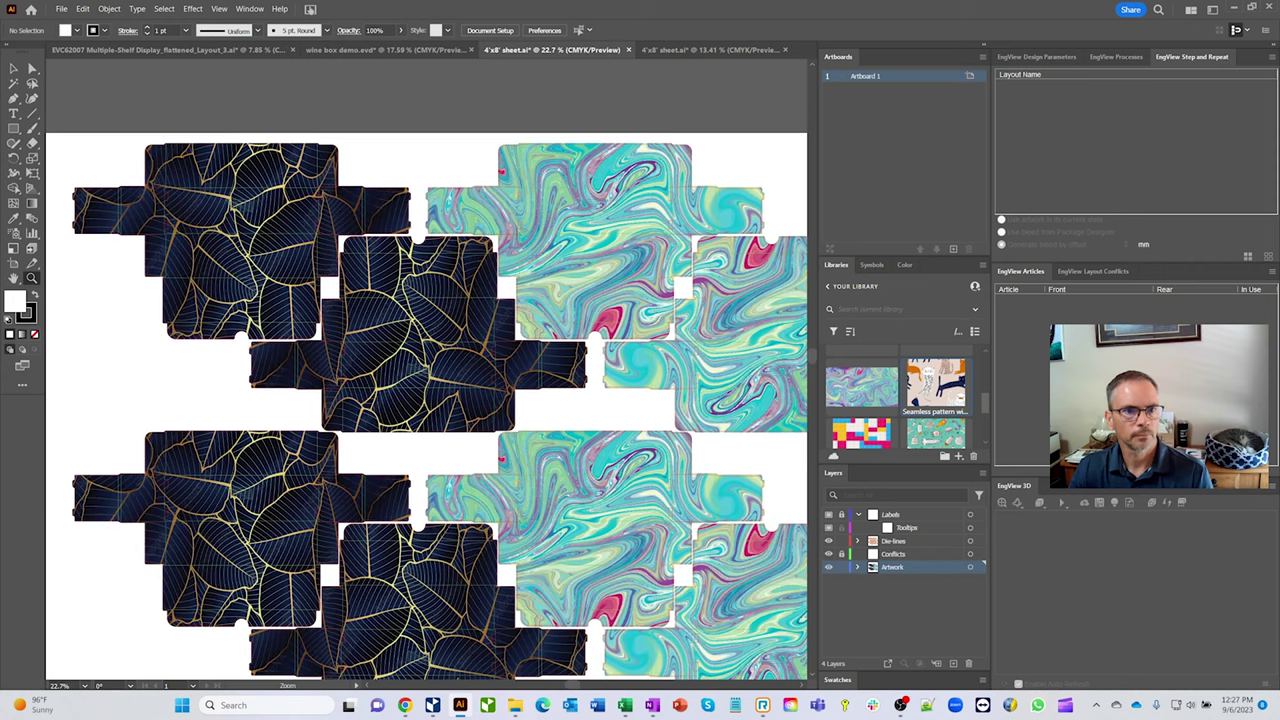
Step: Generate the front step-and-repeat artwork for Layout 1 of the wine box demo with a 4 mm bleed offset
click(382, 52)
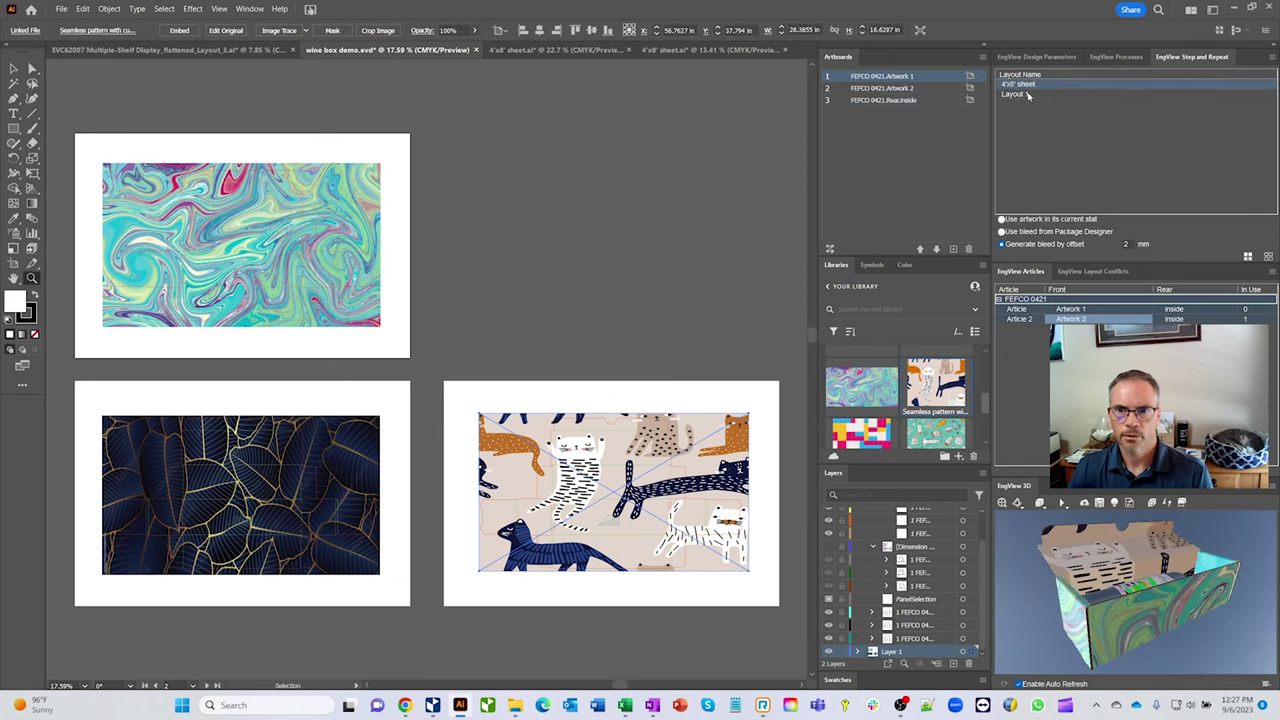
click(1027, 94)
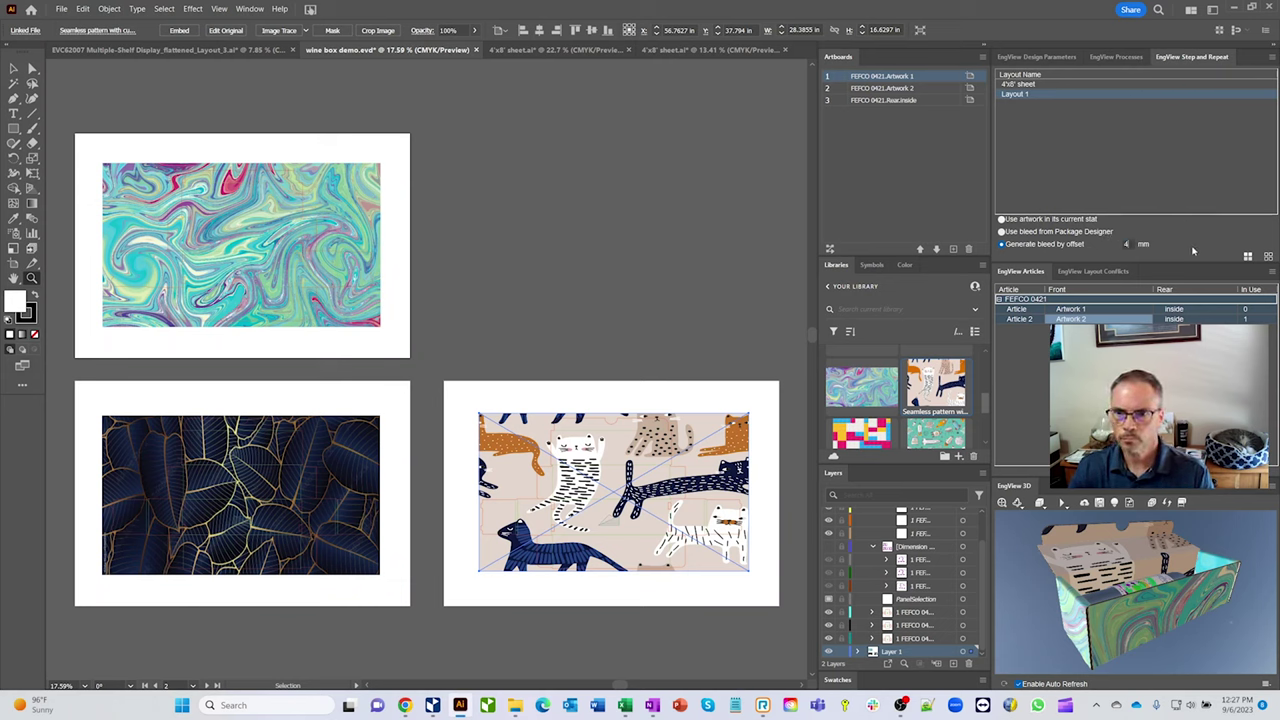
click(1158, 198)
click(1048, 96)
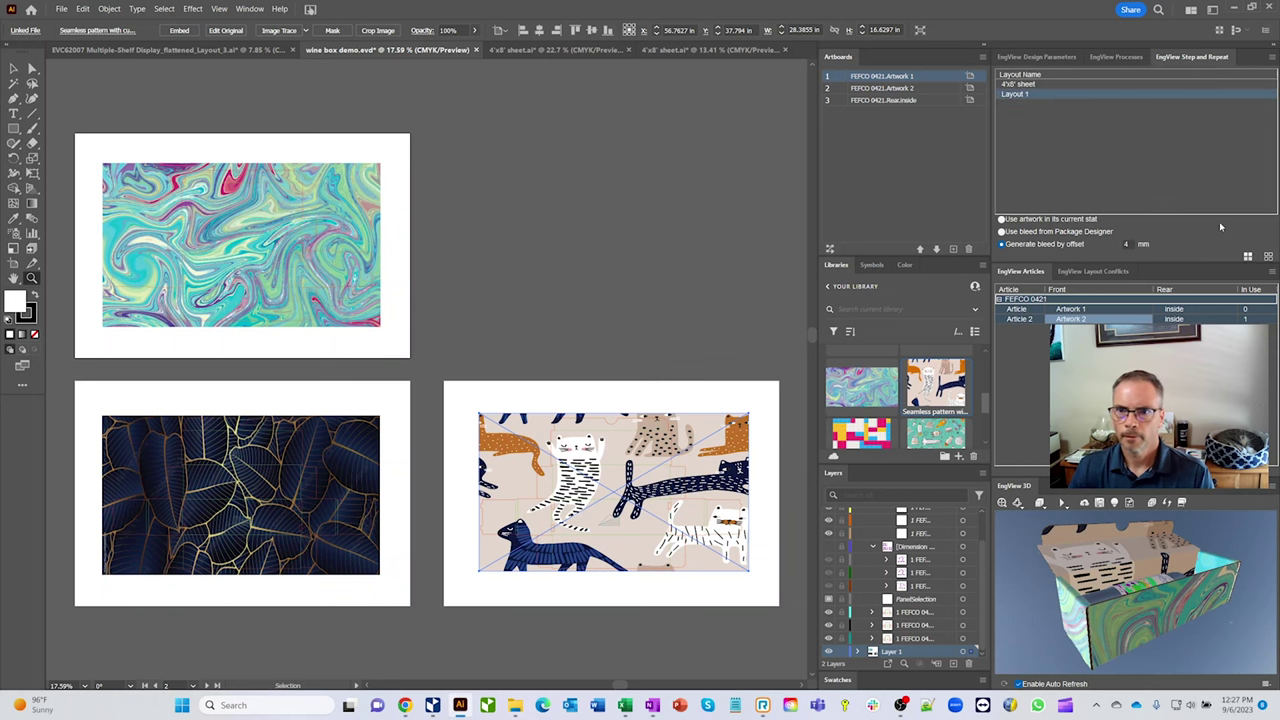
click(1246, 256)
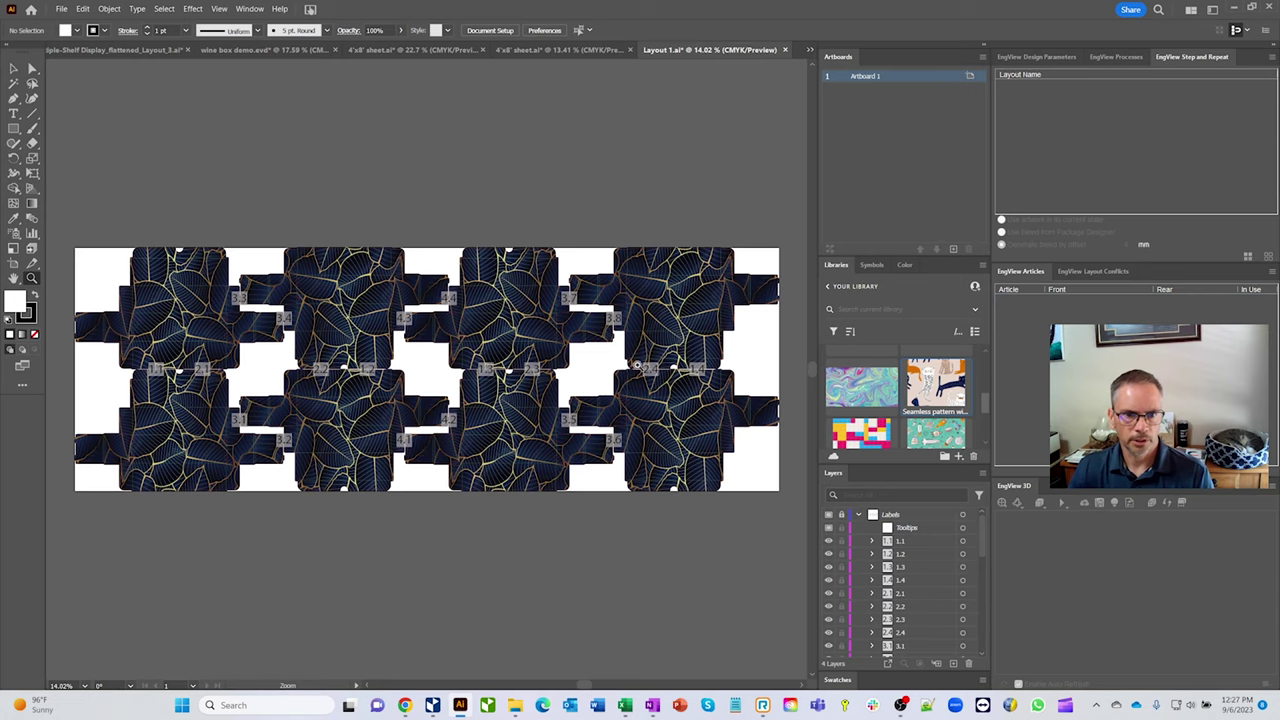
Step: Open the layout conflicts list and resolve the Group 1 bleed overlap with resolution 1
drag(626, 370, 406, 392)
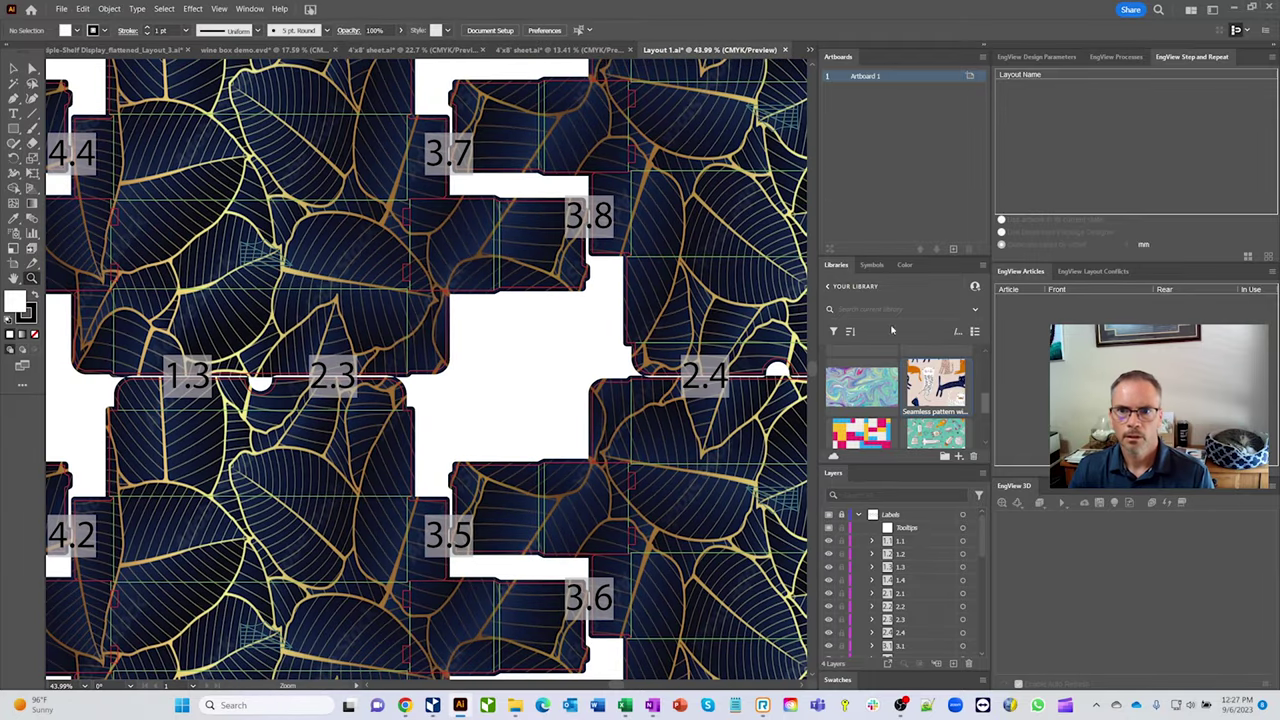
click(1083, 272)
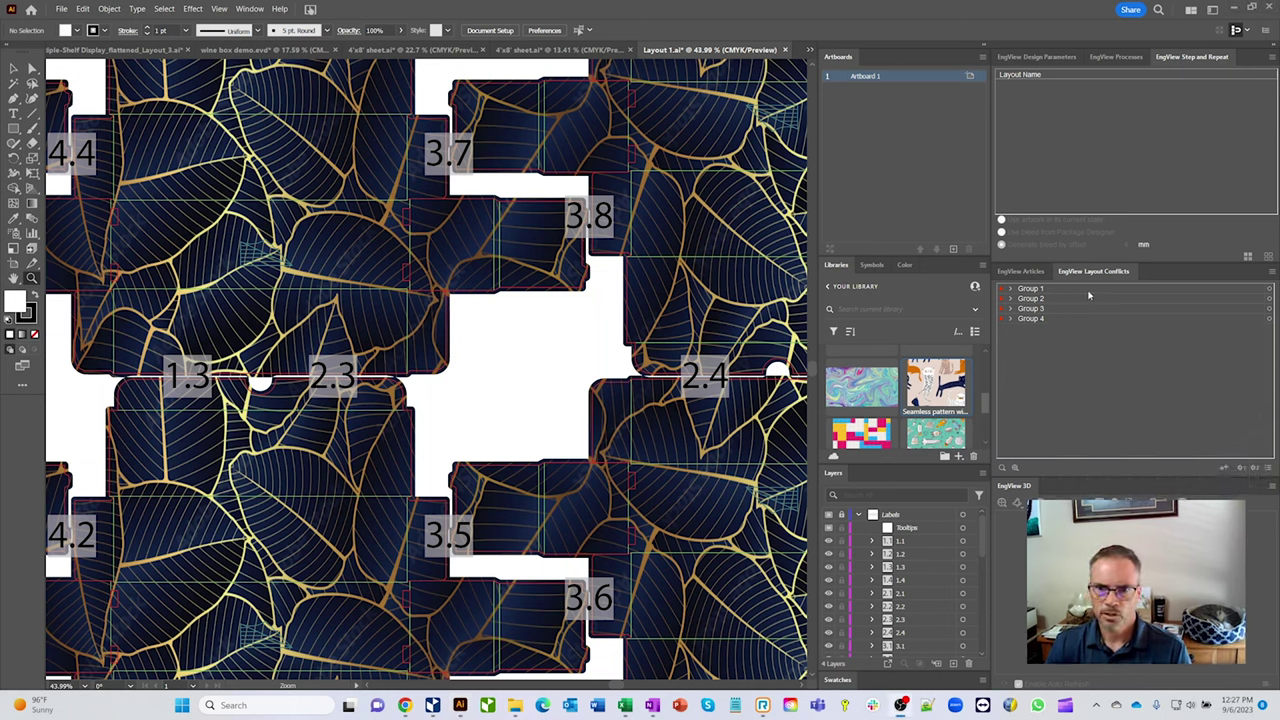
click(1269, 289)
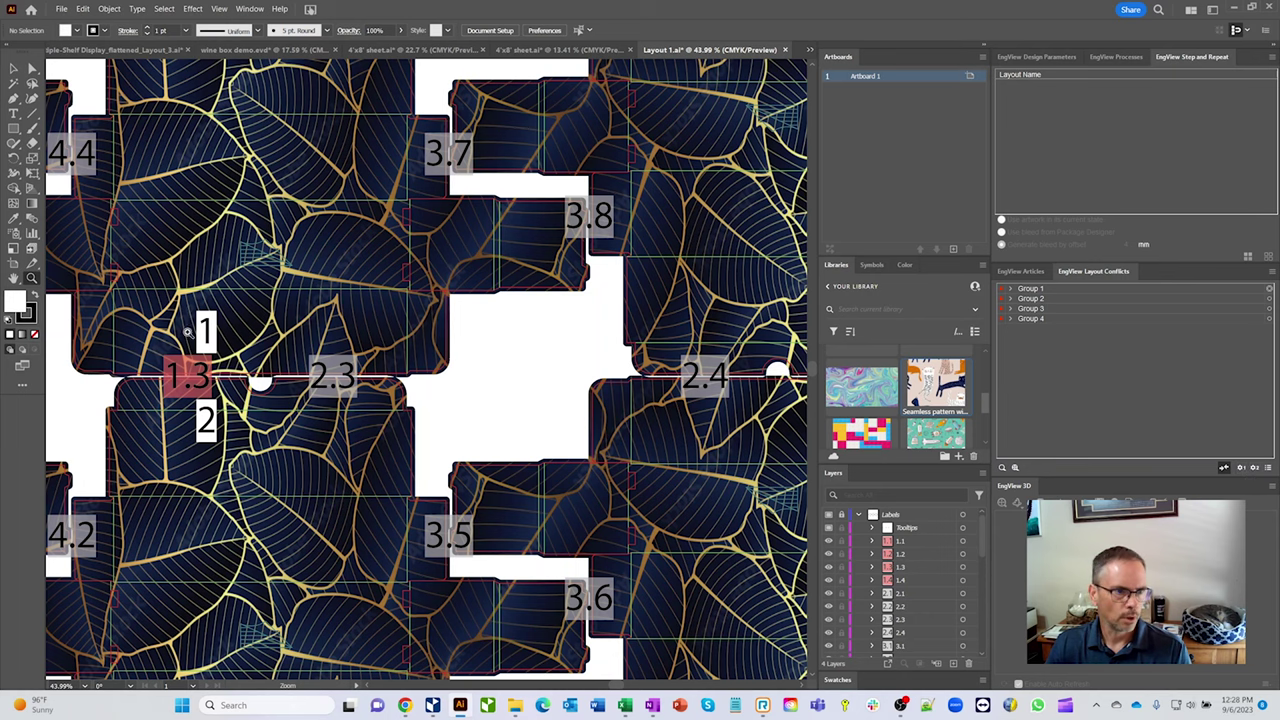
alt+scroll(173, 366, up, 5)
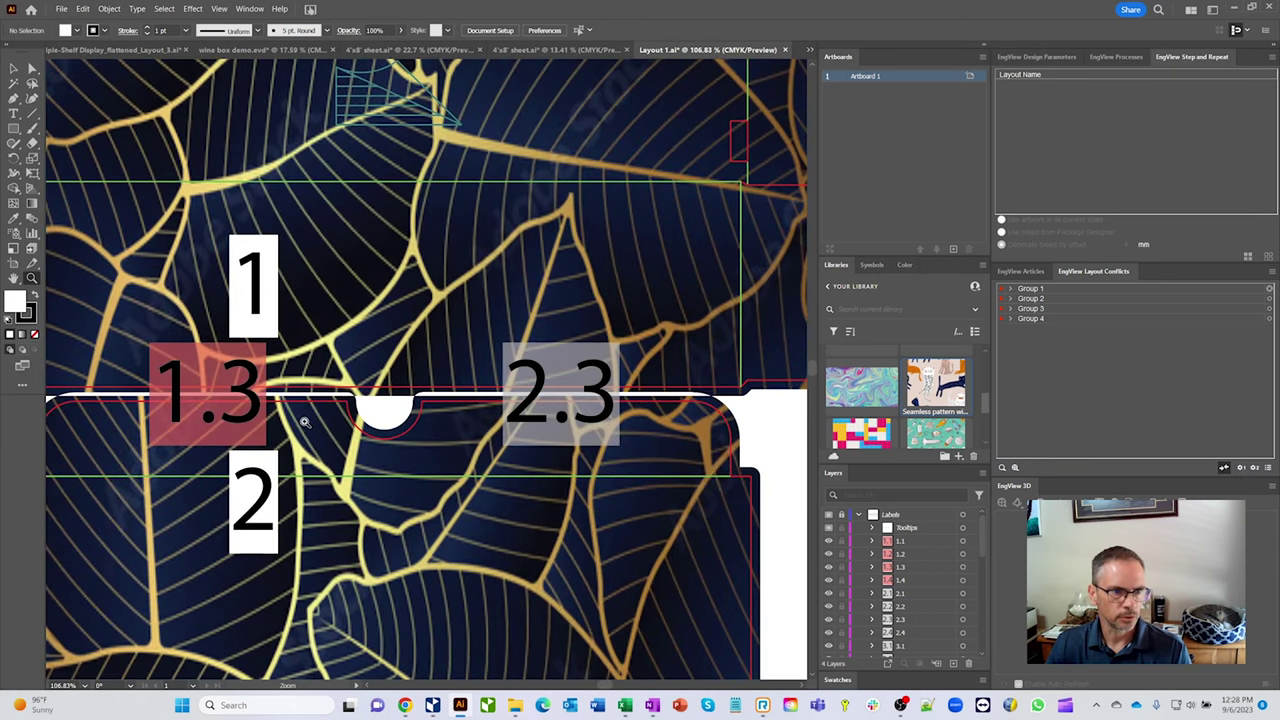
click(1224, 467)
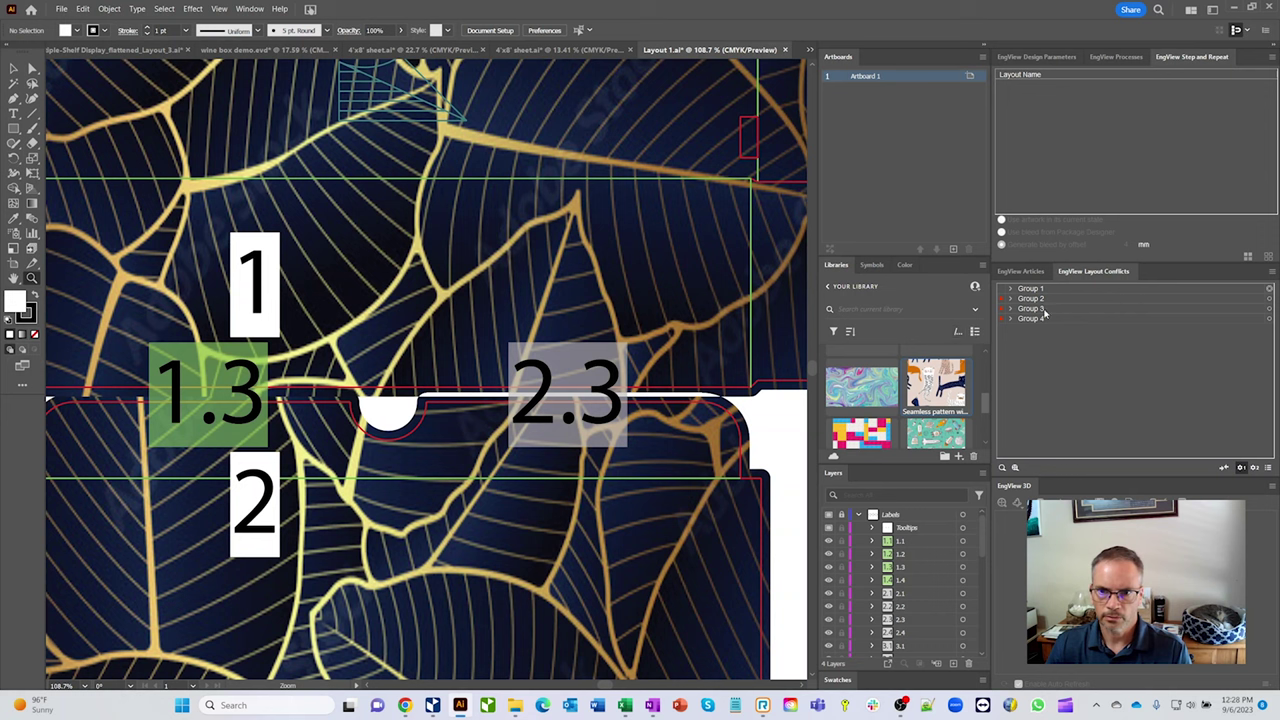
Step: Resolve the Group 2 bleed overlap with resolution 2 and inspect the artwork edge around the thumb notch
click(1268, 299)
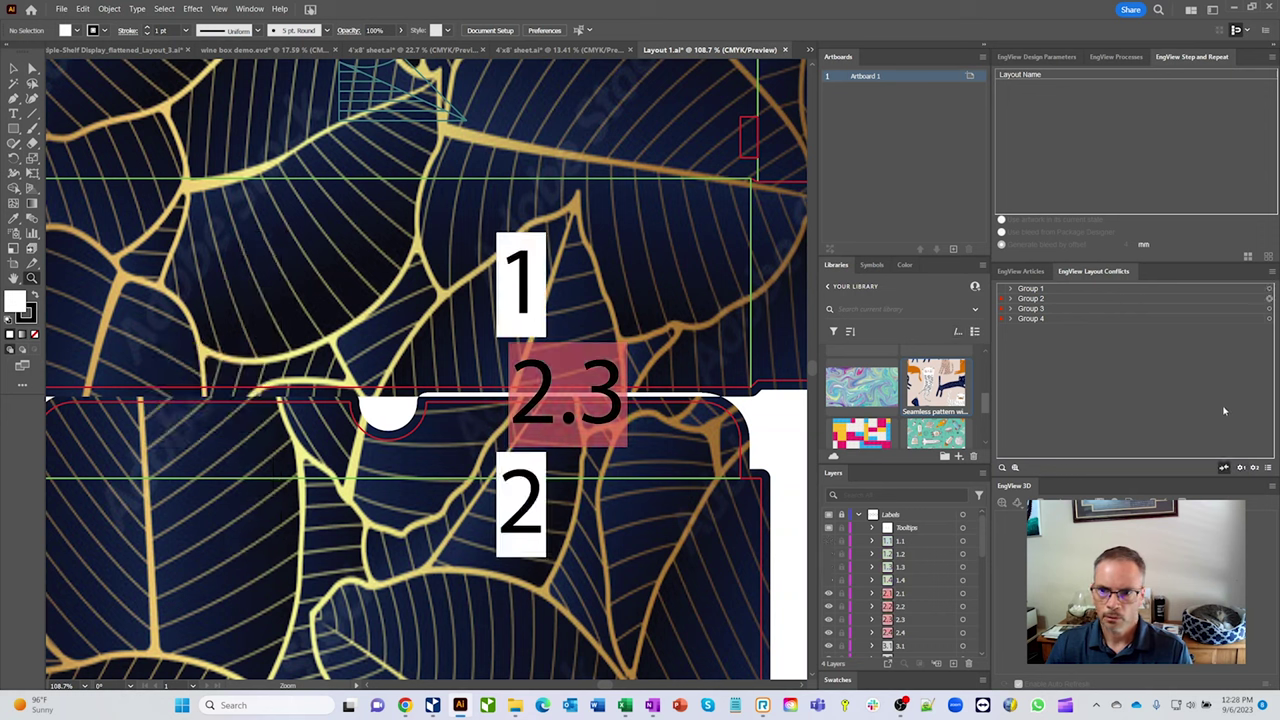
click(1244, 467)
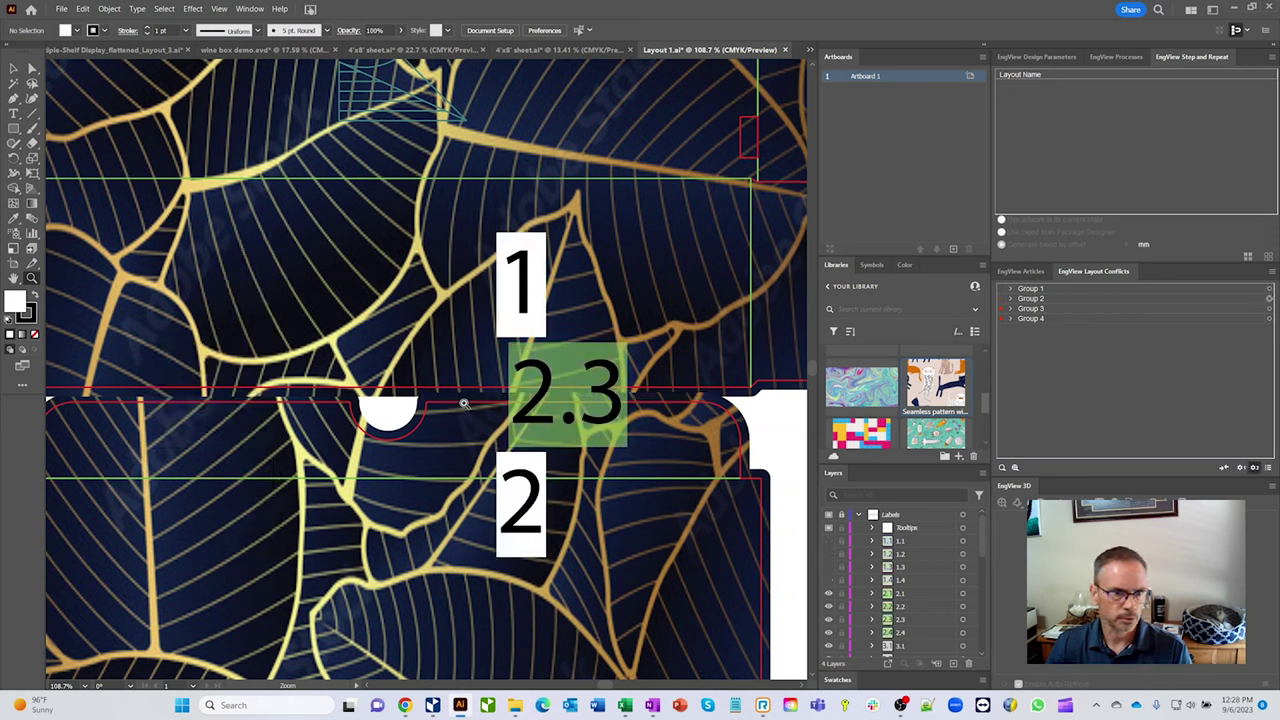
drag(464, 393, 600, 441)
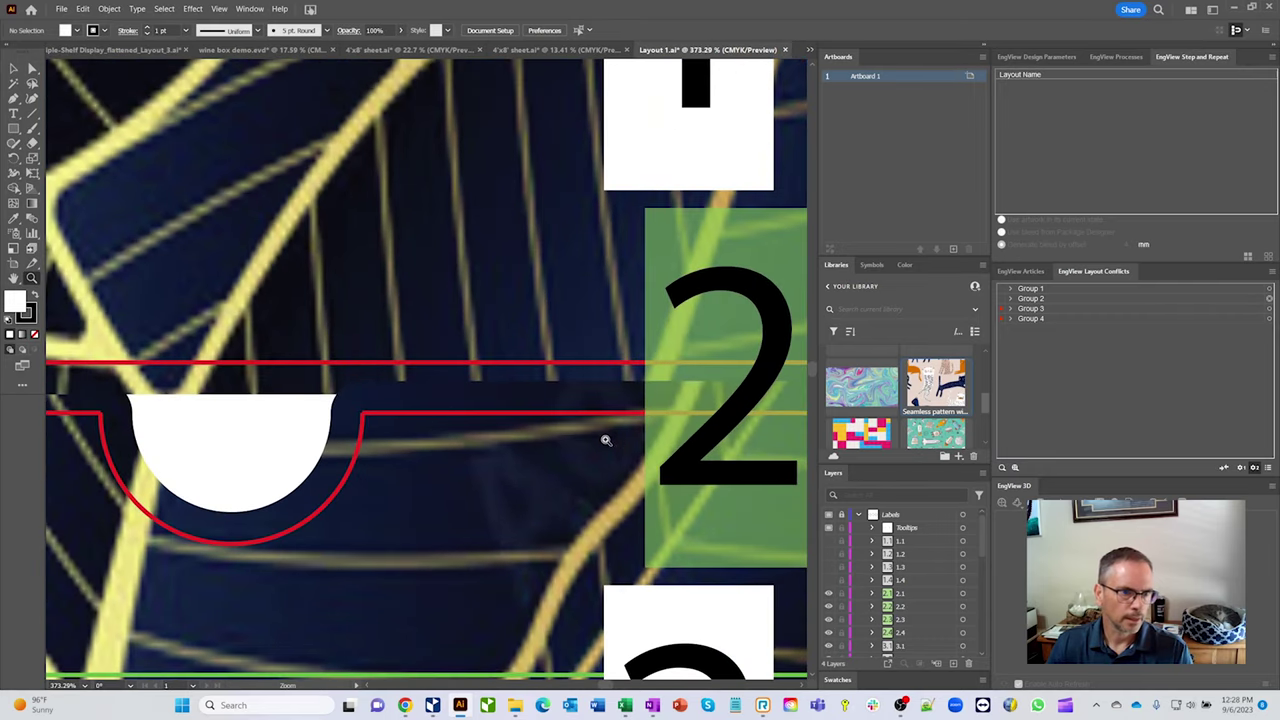
drag(357, 377, 401, 372)
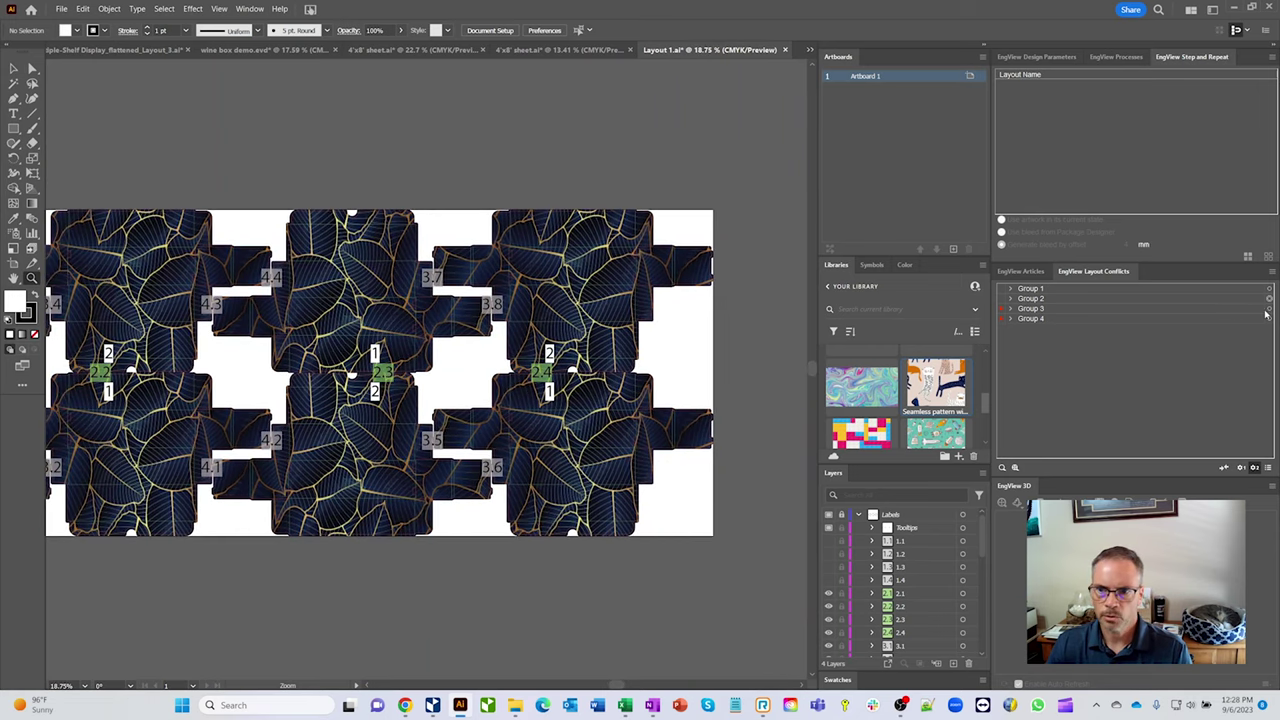
Step: Resolve the Group 3 and Group 4 bleed overlaps with resolution 1
click(1269, 309)
click(1225, 467)
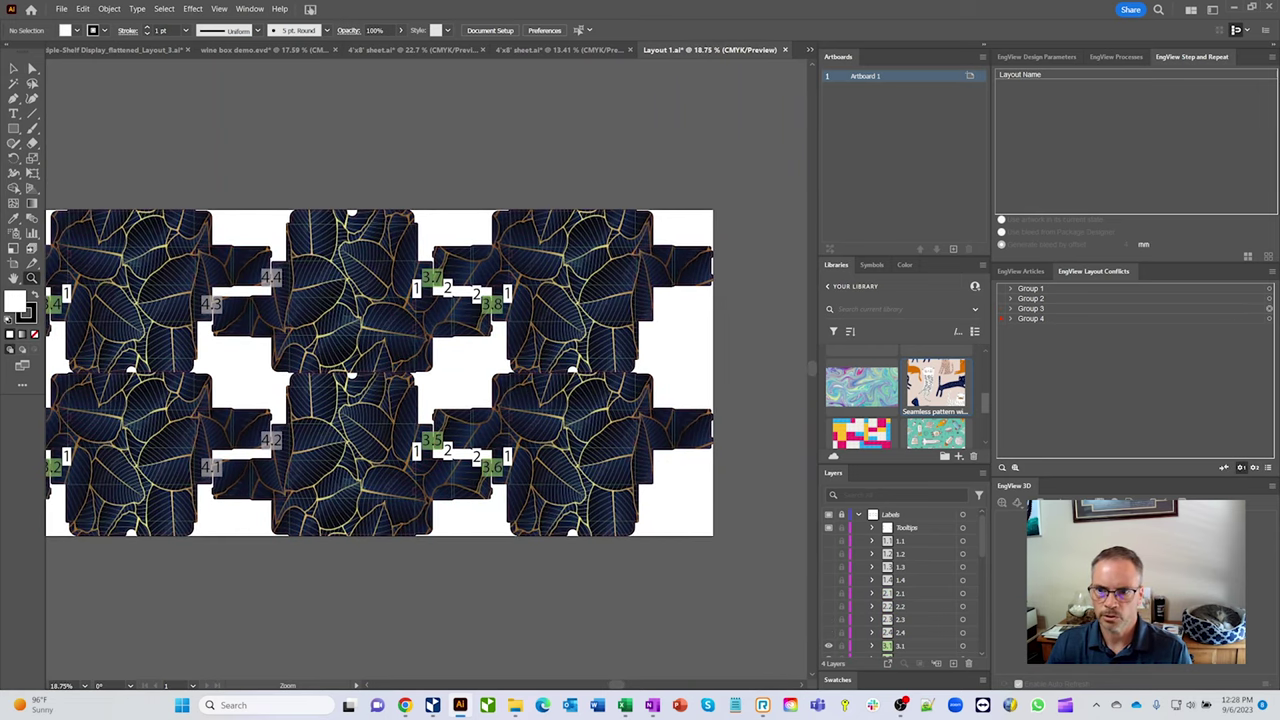
click(1269, 319)
click(1240, 467)
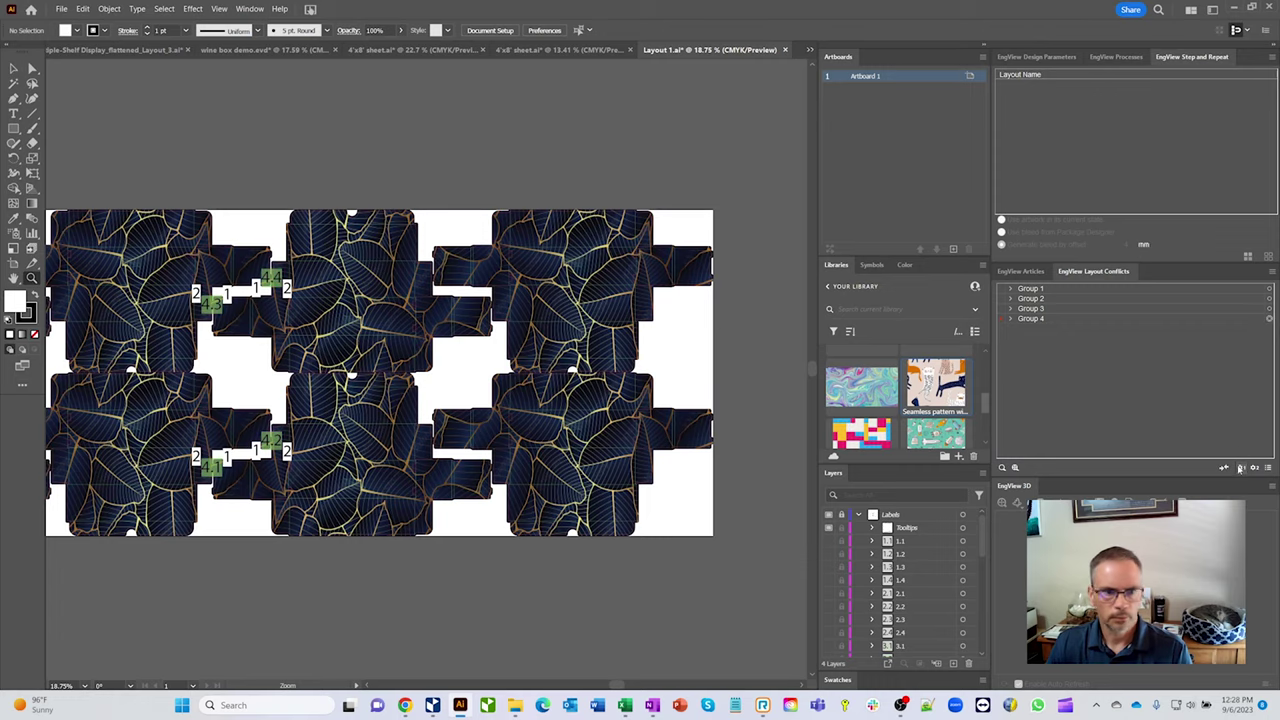
Step: Examine the artwork at conflict 4.4 and across the whole Layout 1 sheet
alt+scroll(383, 373, up, 2)
alt+scroll(211, 230, up, 12)
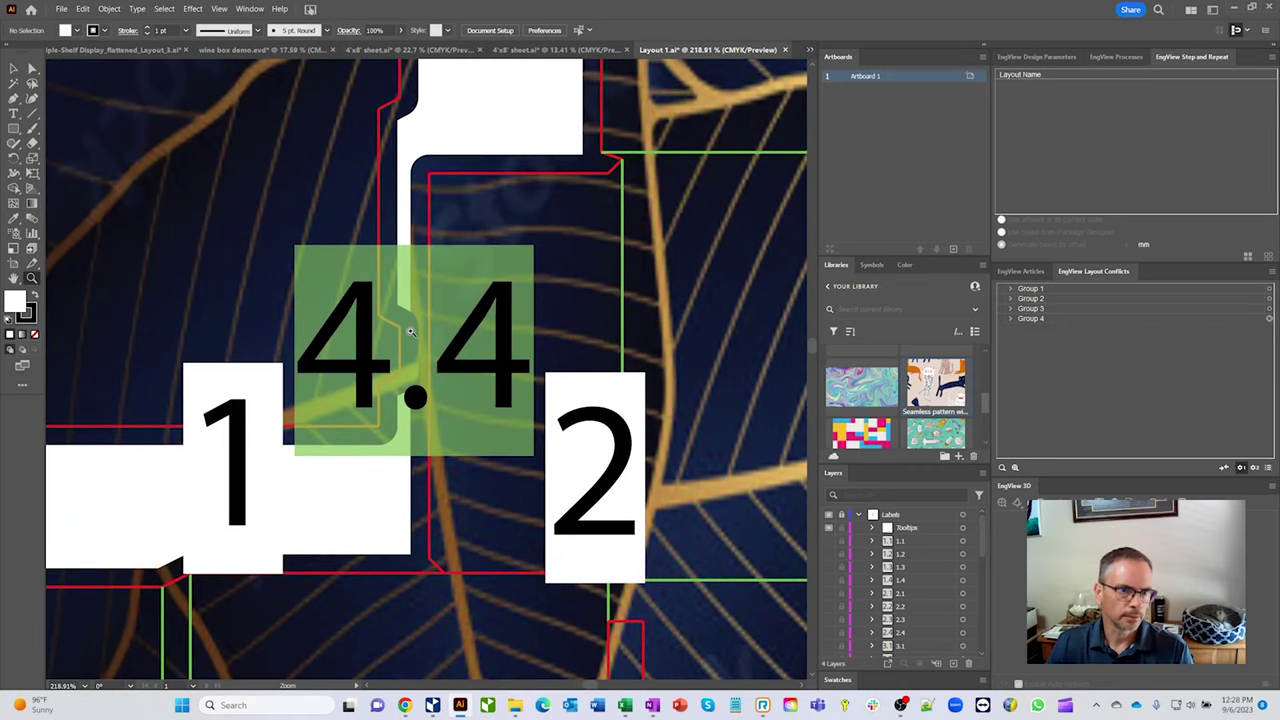
alt+scroll(461, 349, down, 8)
alt+scroll(551, 353, down, 7)
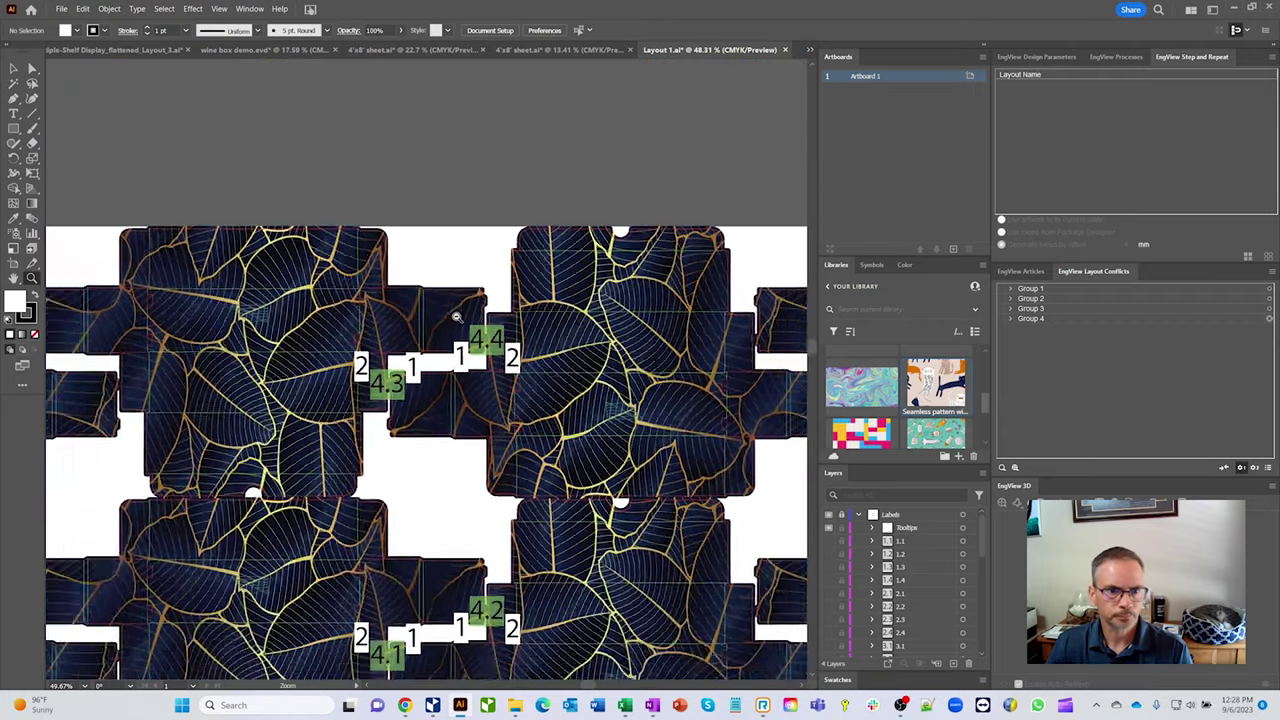
alt+scroll(551, 353, up, 1)
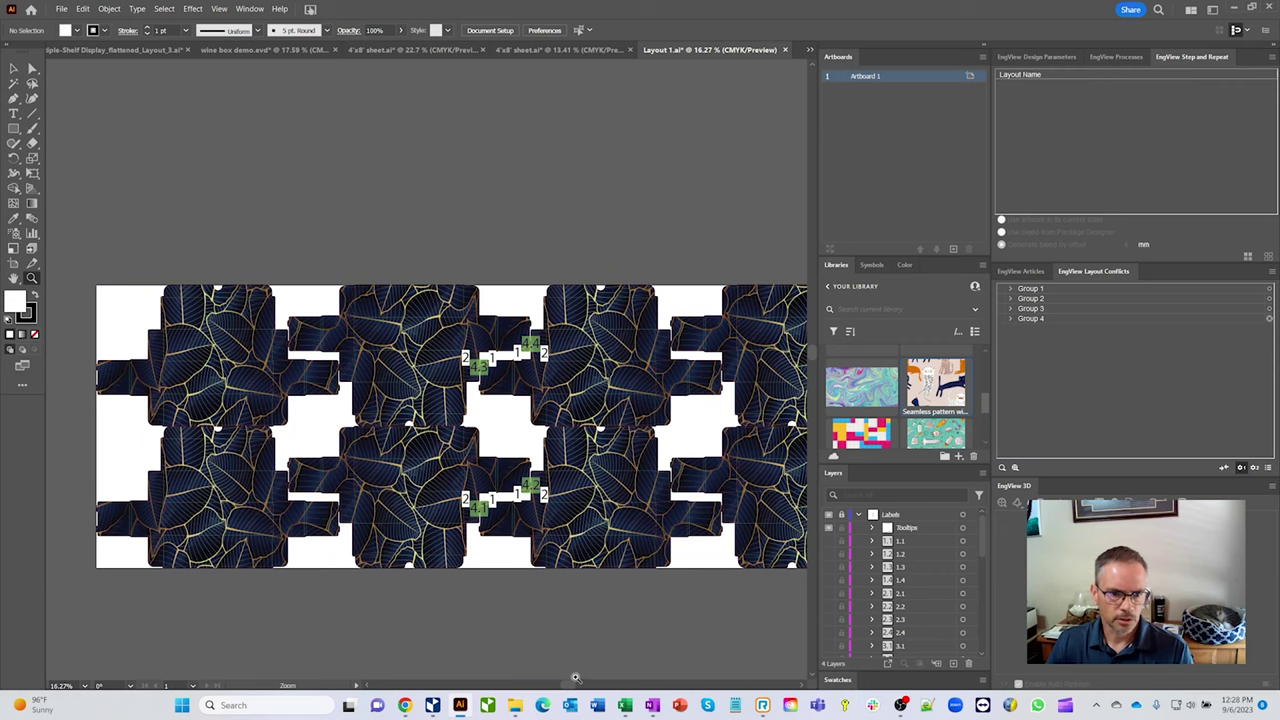
drag(569, 684, 597, 688)
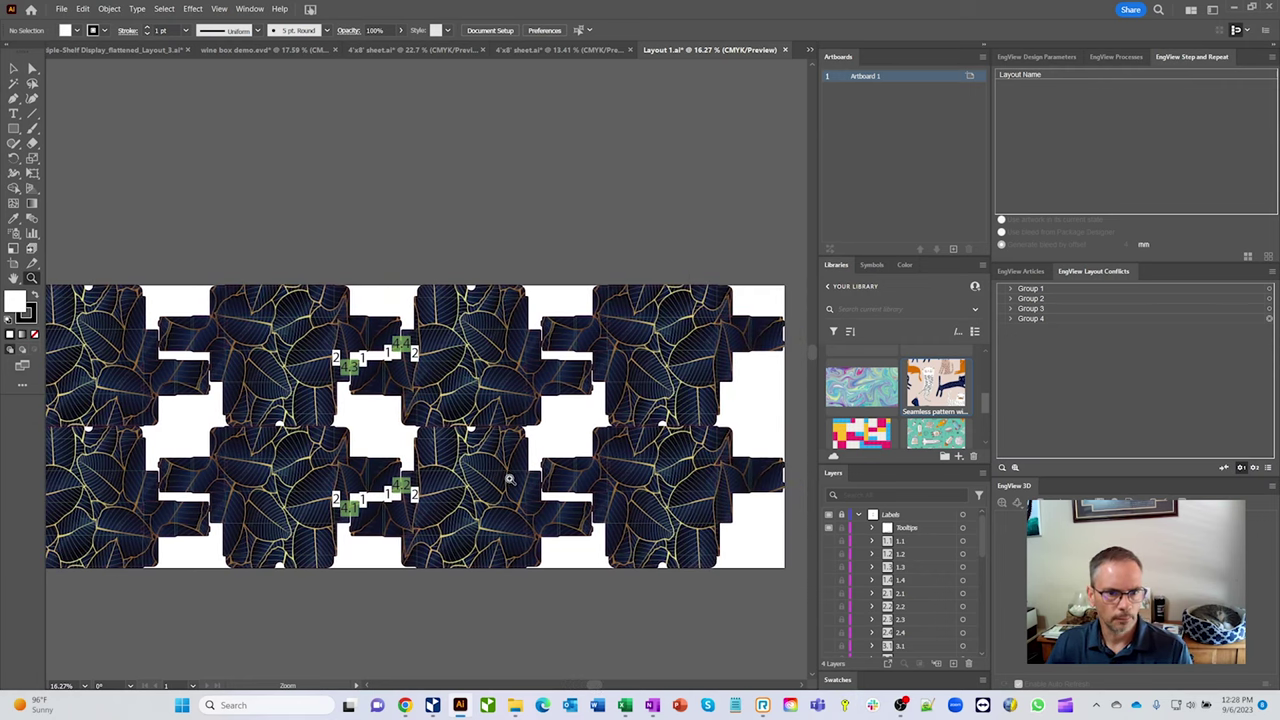
mouse_move(509, 480)
mouse_down()
mouse_move(520, 482)
mouse_move(488, 483)
mouse_move(505, 488)
mouse_up()
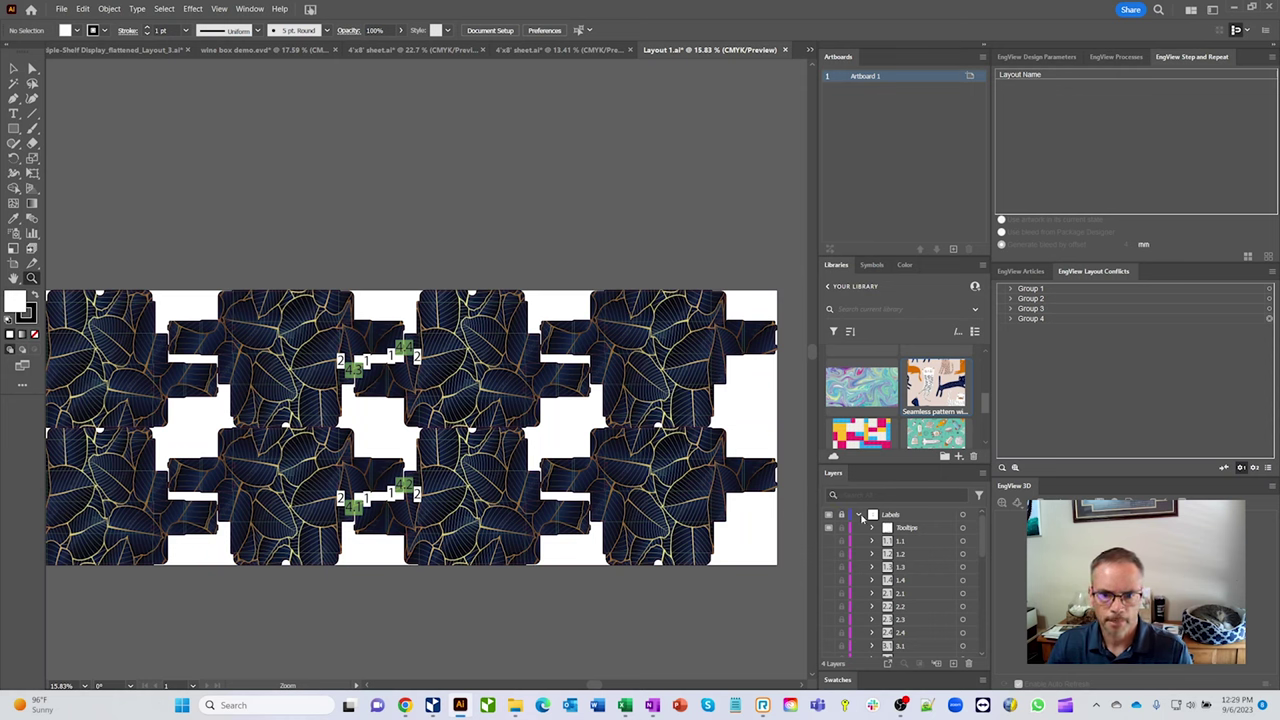
Step: Hide the Conflicts layer and collapse the Labels and Conflicts layers
click(860, 516)
scroll(983, 564, down, 1)
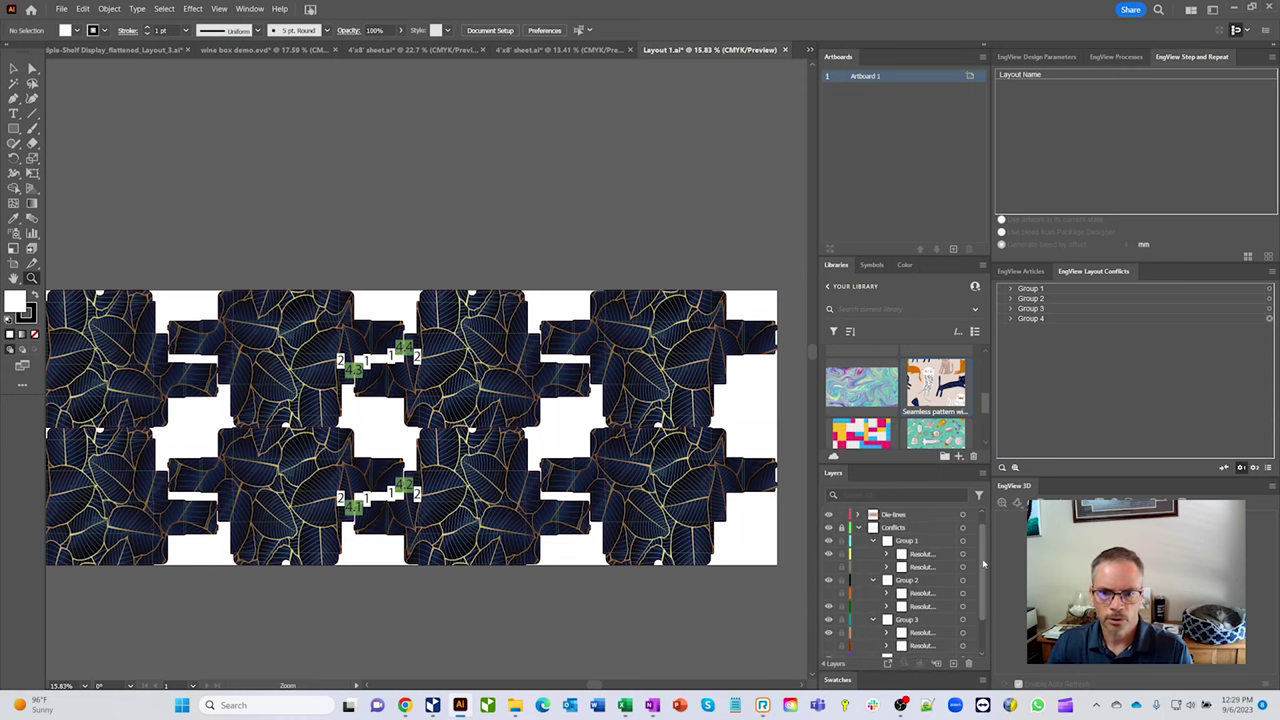
scroll(983, 564, up, 1)
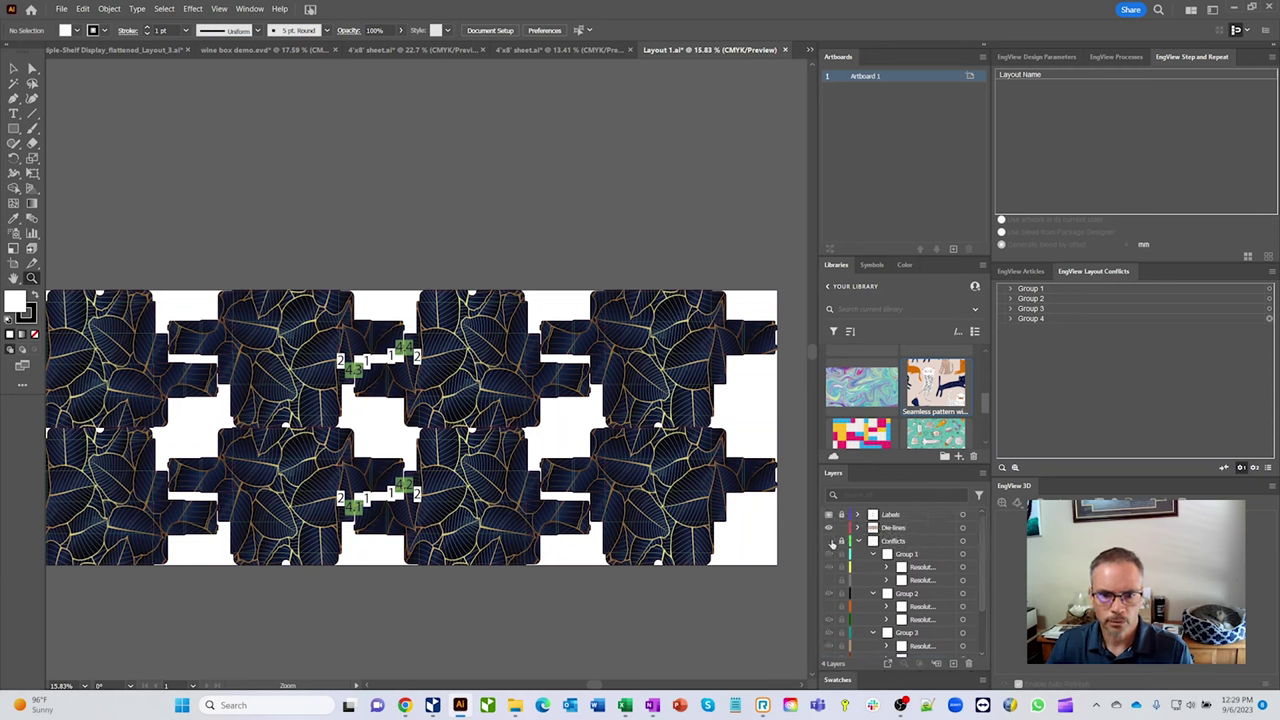
scroll(983, 570, down, 1)
scroll(983, 570, down, 1)
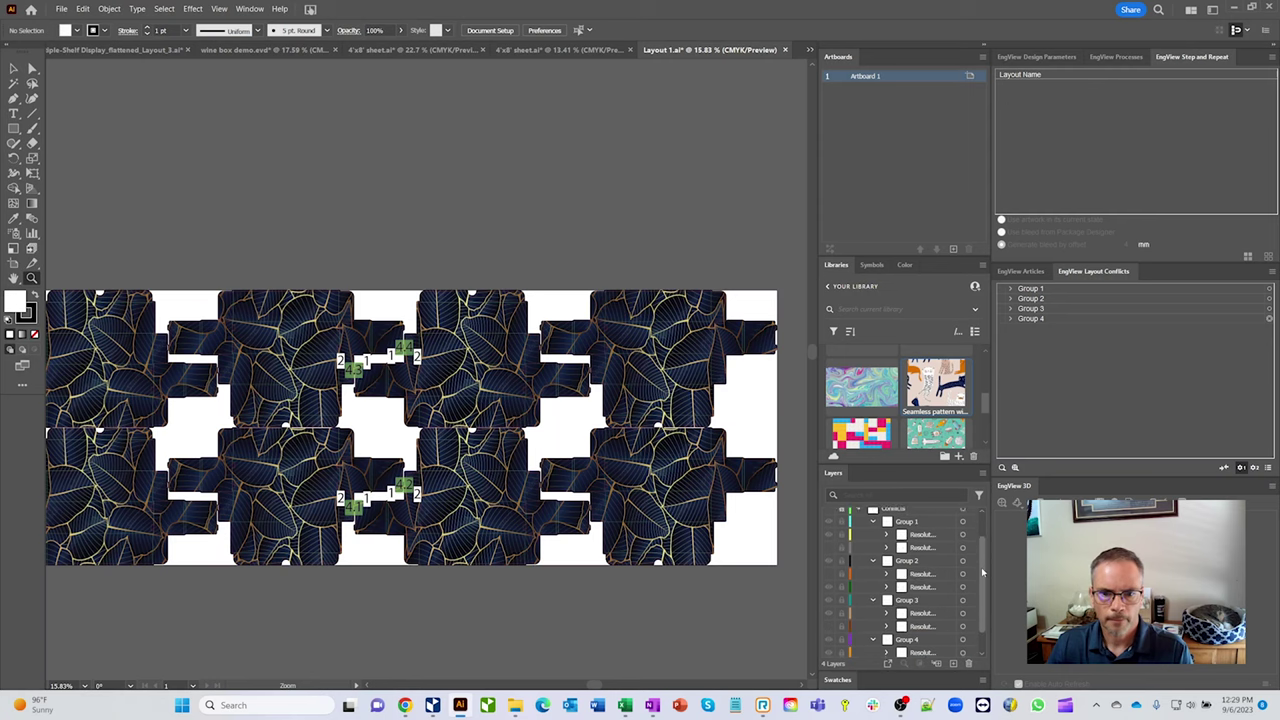
click(858, 516)
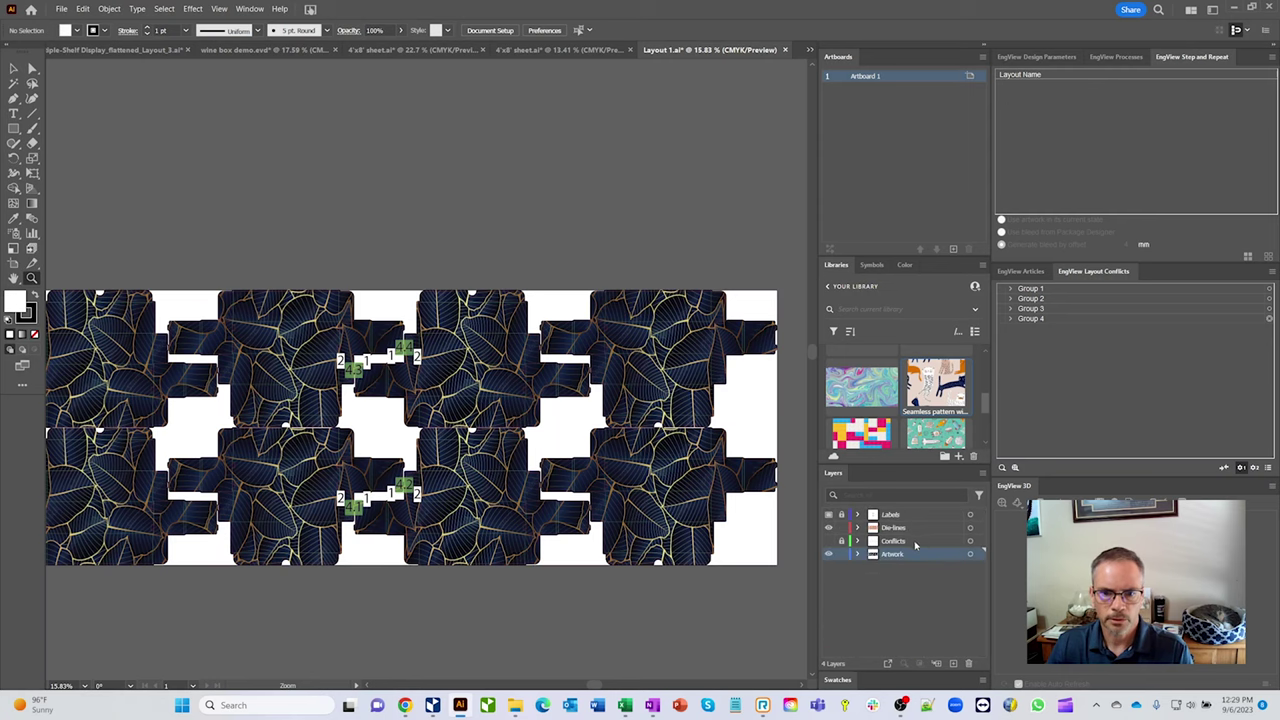
Step: Unlock the Conflicts layer and compare the sheet with the Artwork and Die-lines layers shown and hidden
click(829, 554)
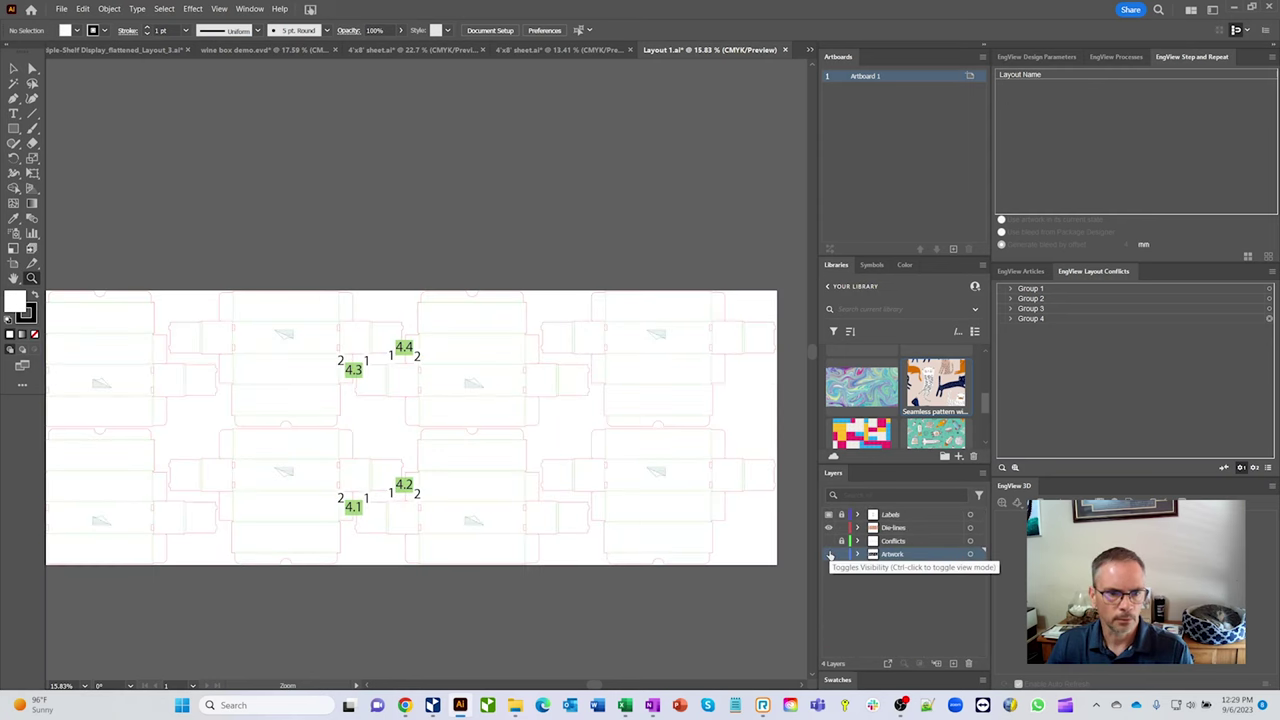
click(828, 528)
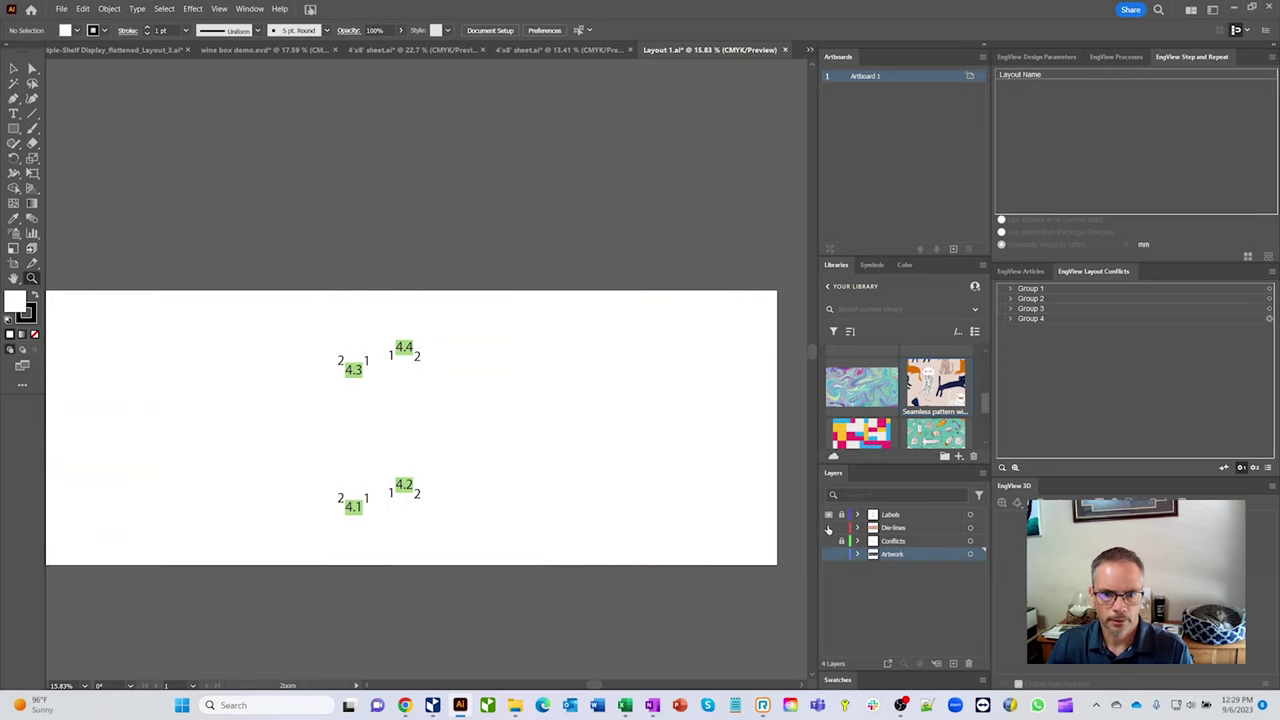
click(828, 528)
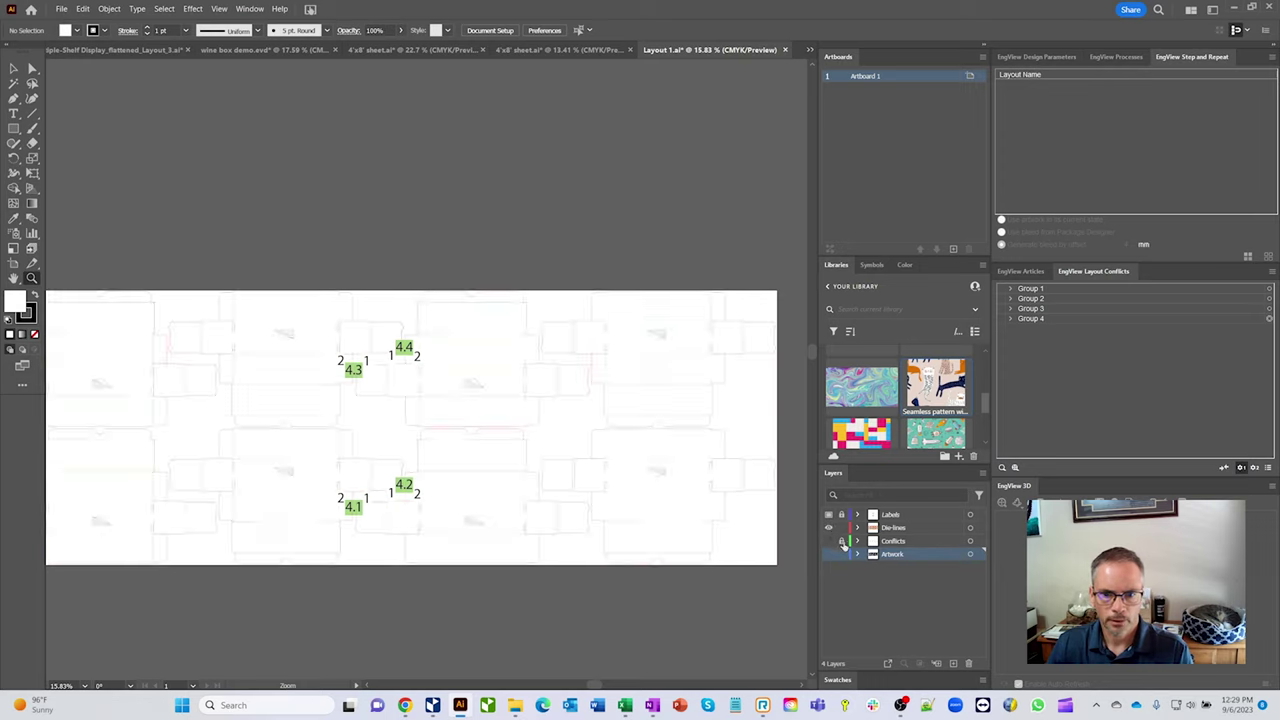
click(828, 554)
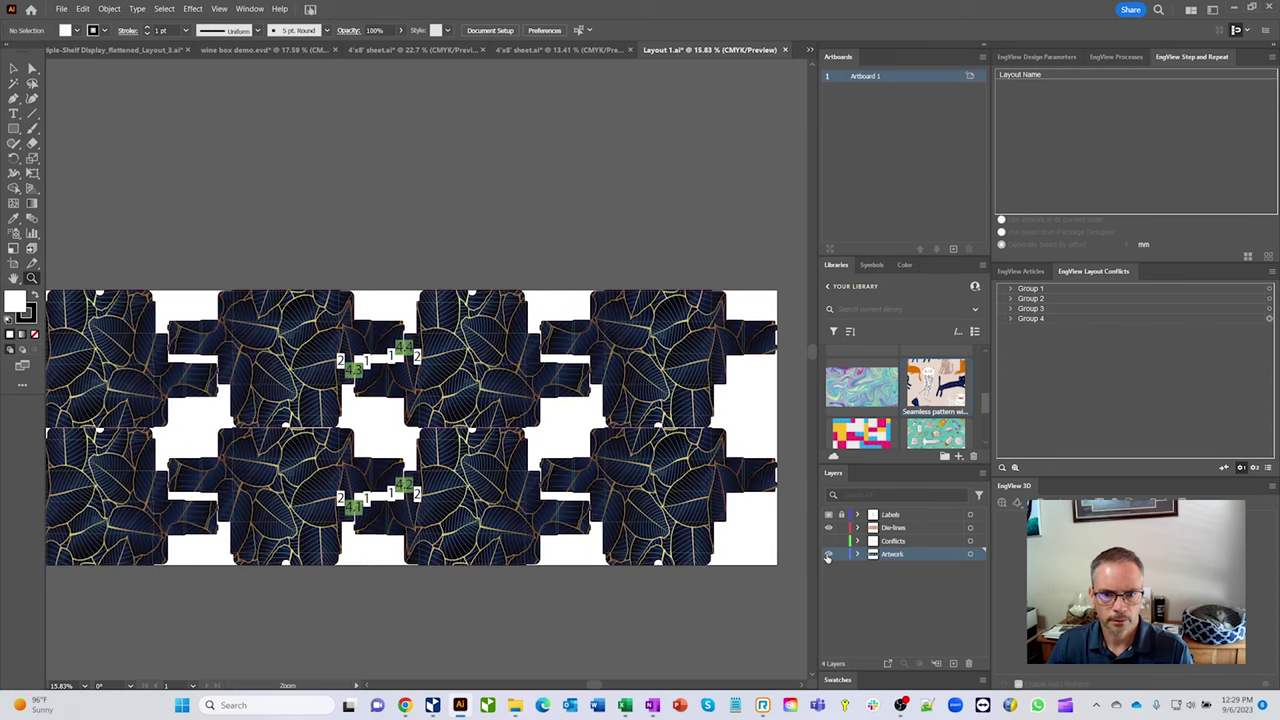
click(828, 554)
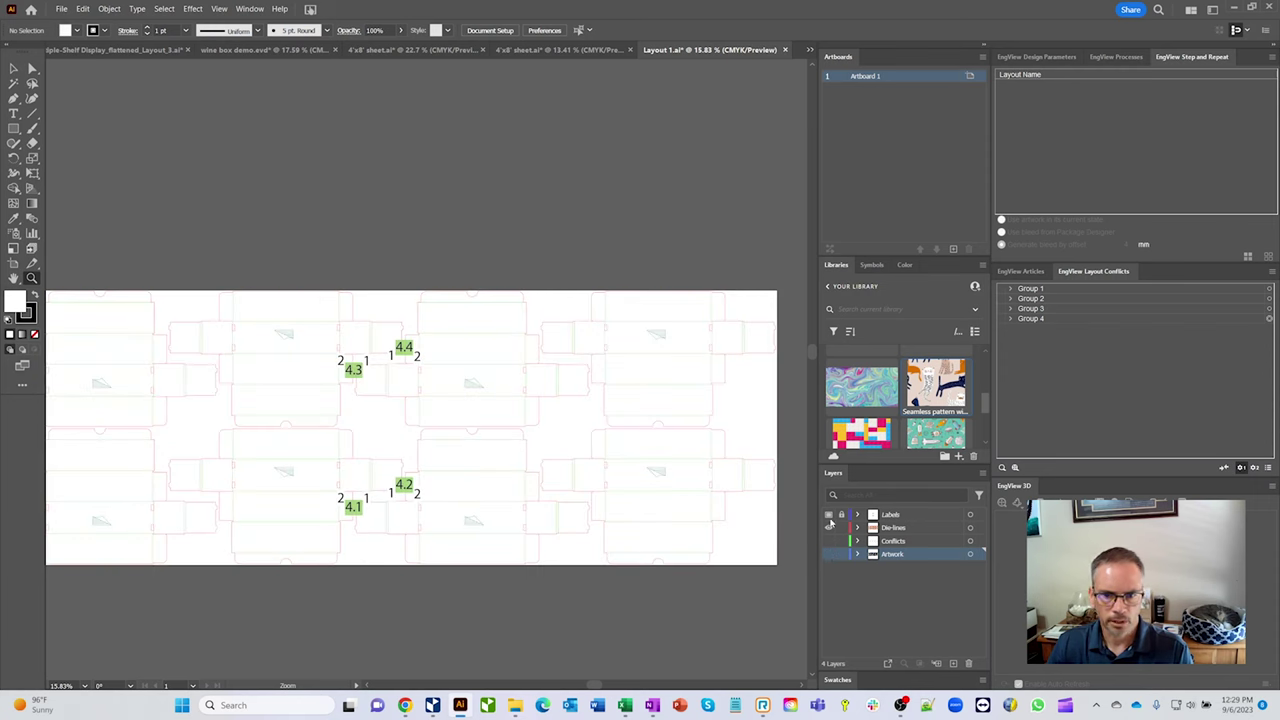
Step: Show the Conflicts layer, check its patches with and without the Artwork layer, and hide the Die-lines layer
click(828, 554)
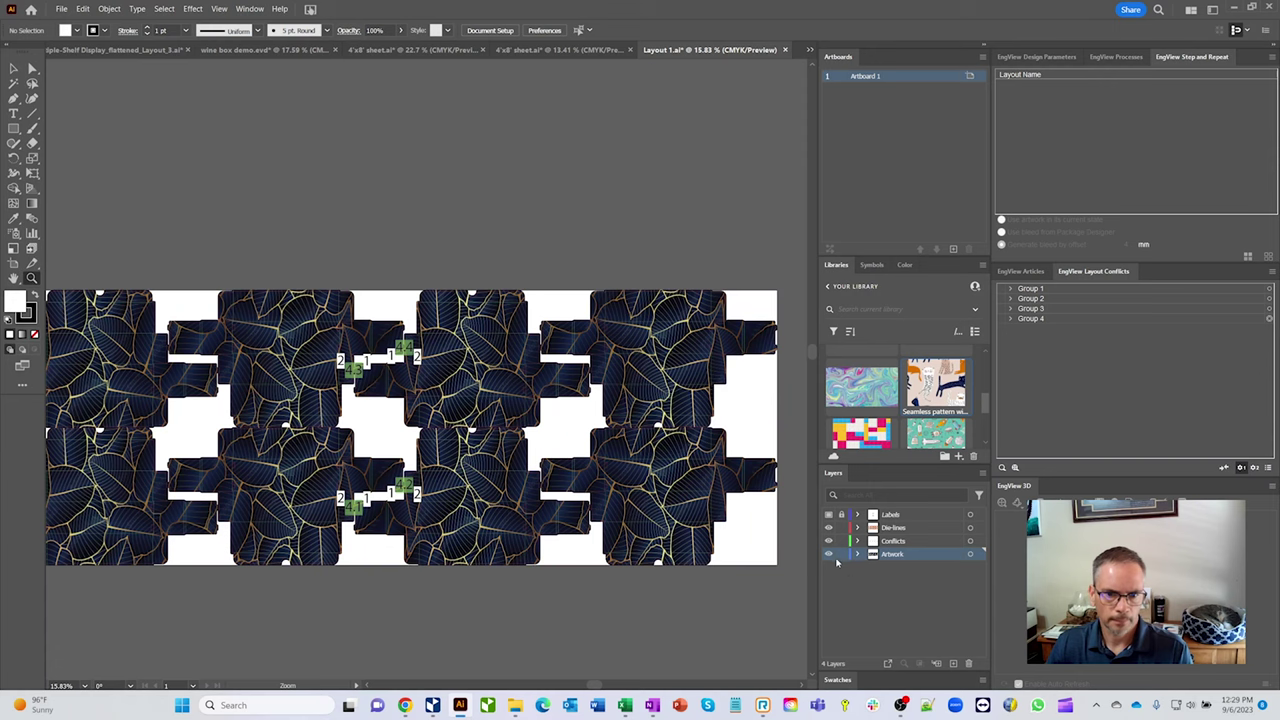
click(828, 554)
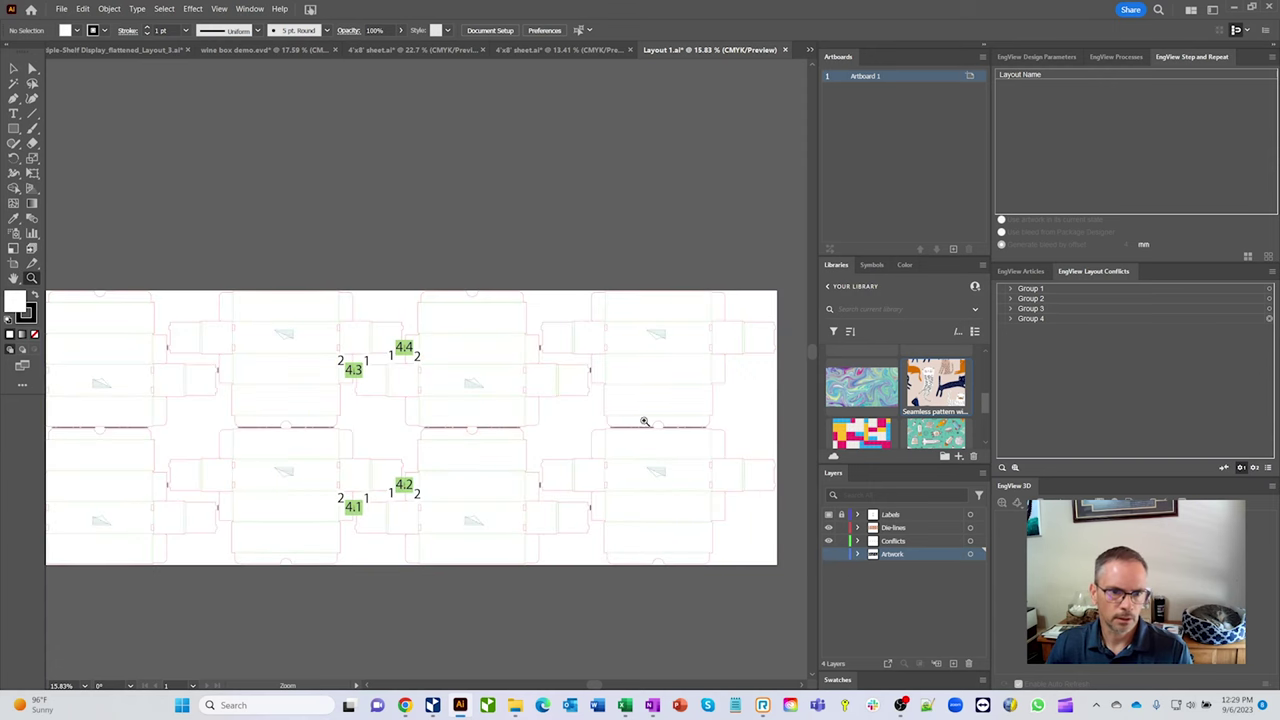
click(828, 554)
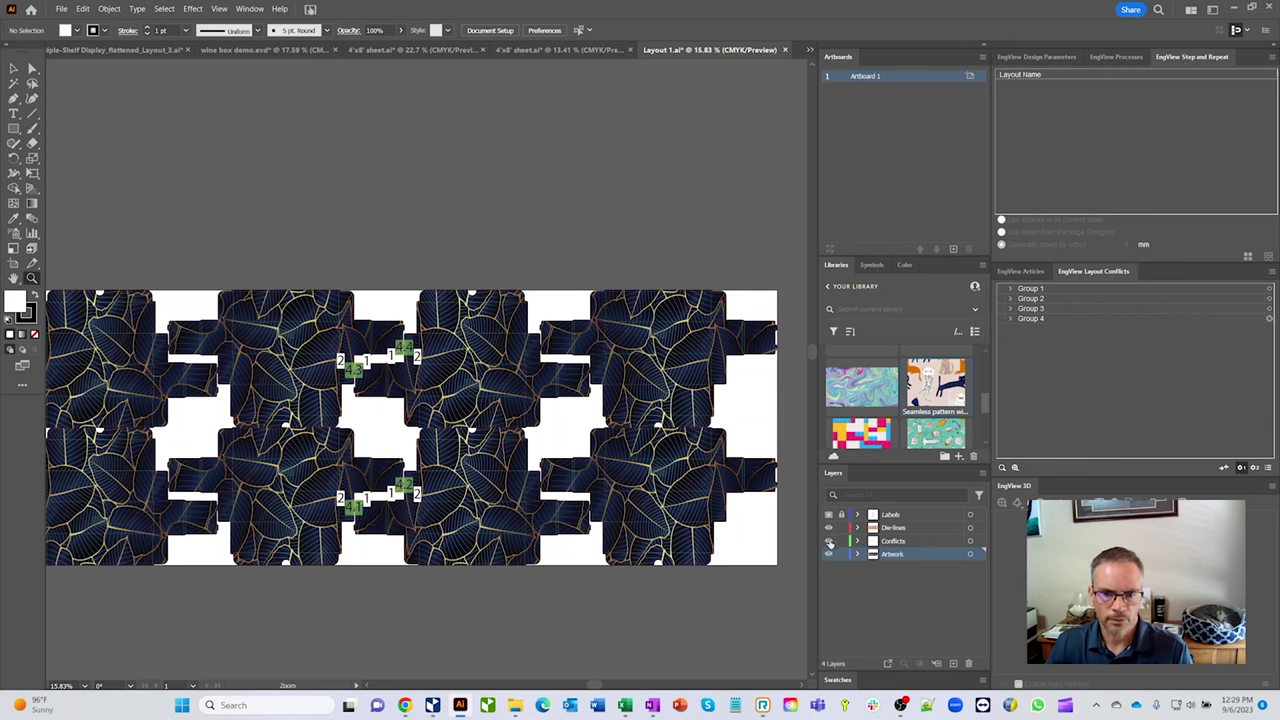
click(828, 528)
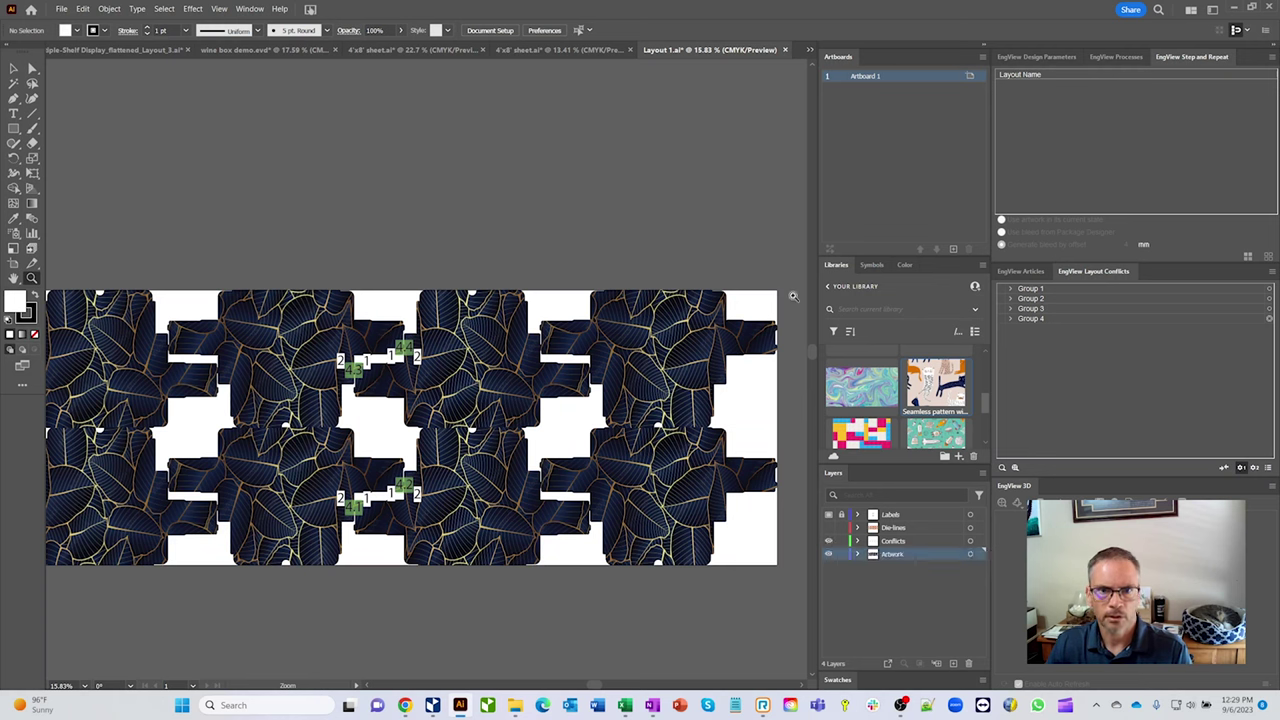
Step: Close the Layout 1 document without saving and bring up the 4'x8' sheet with the cat-pattern artwork
click(785, 50)
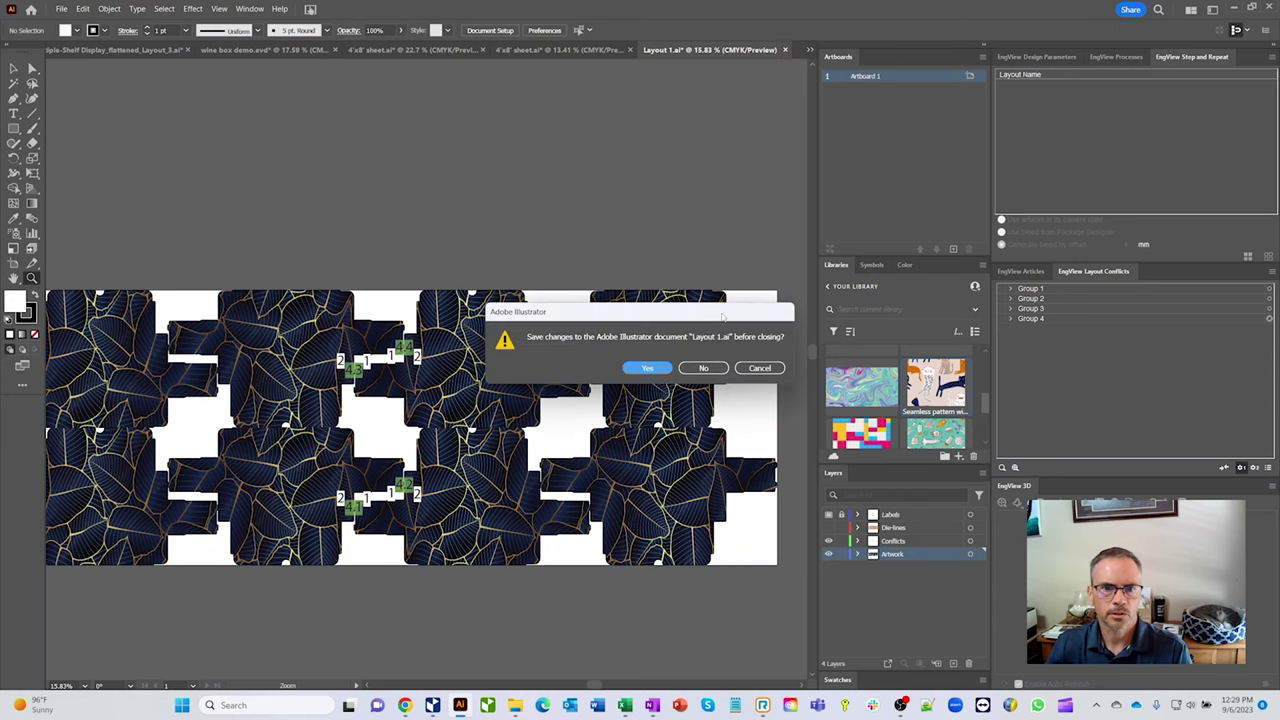
click(704, 368)
click(712, 50)
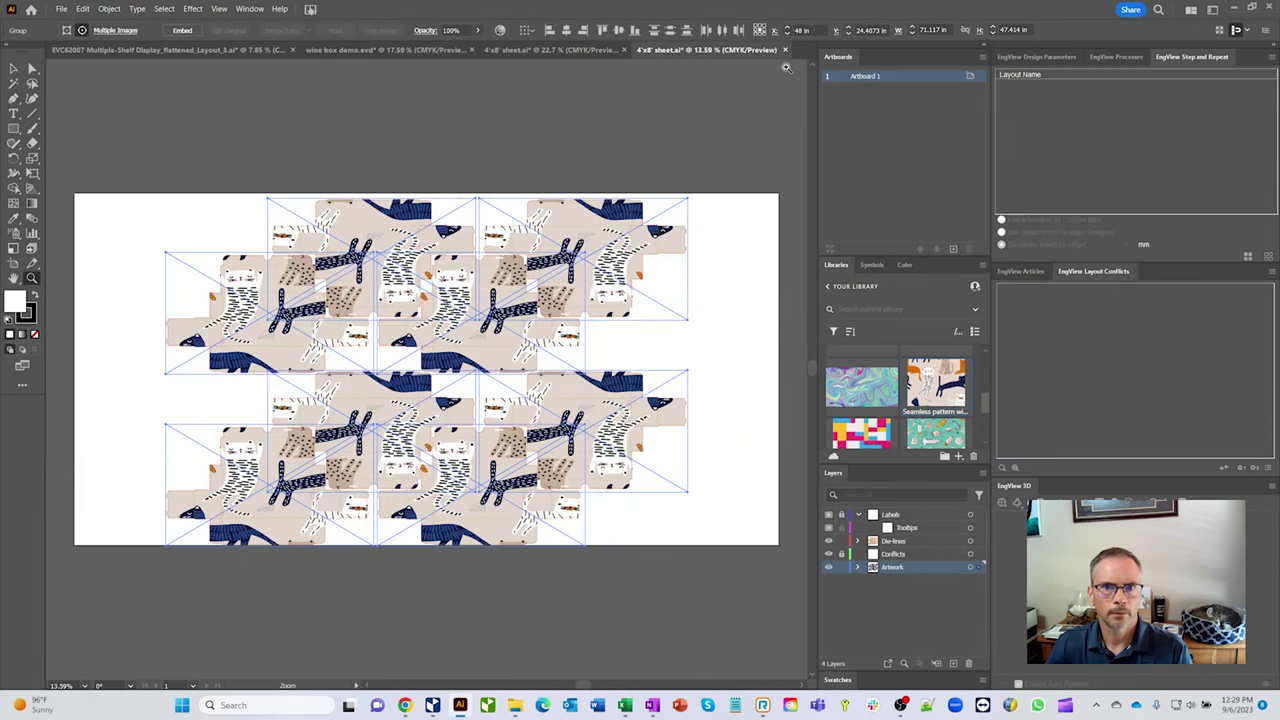
Step: Close both remaining 4'x8' sheet documents, the cat-pattern one and the leaf-and-marble one, without saving changes
click(786, 50)
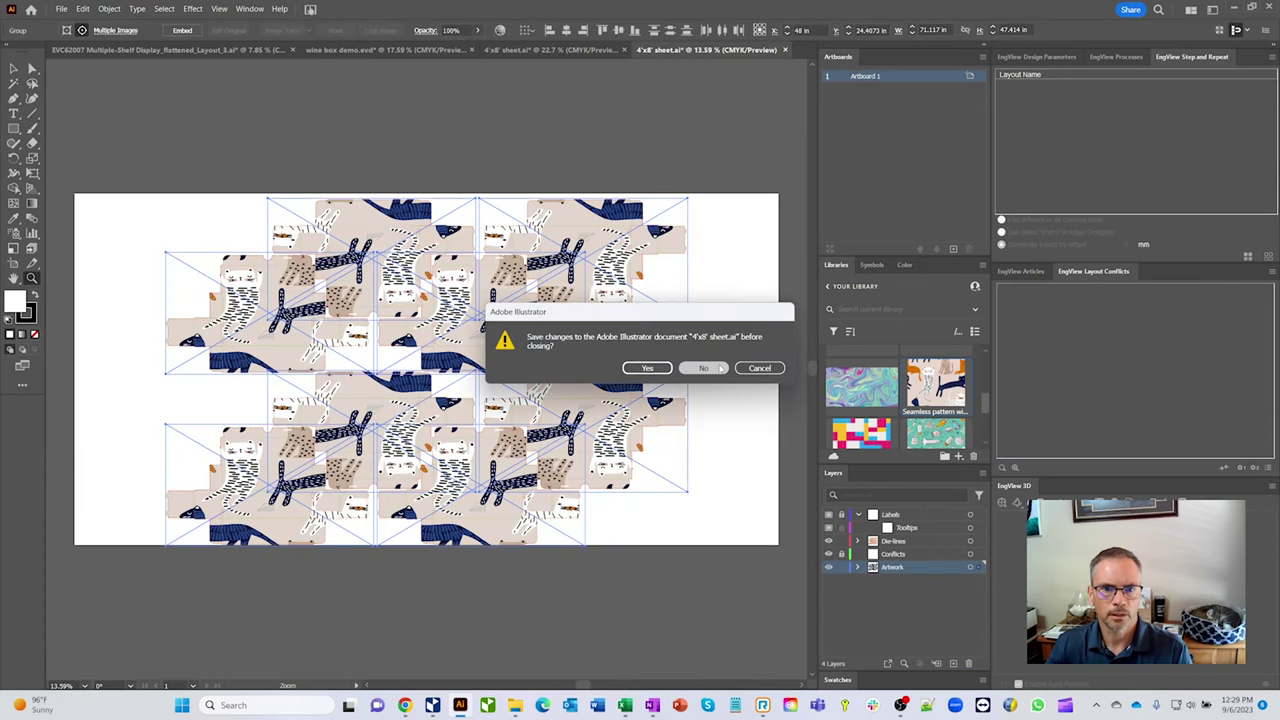
click(704, 368)
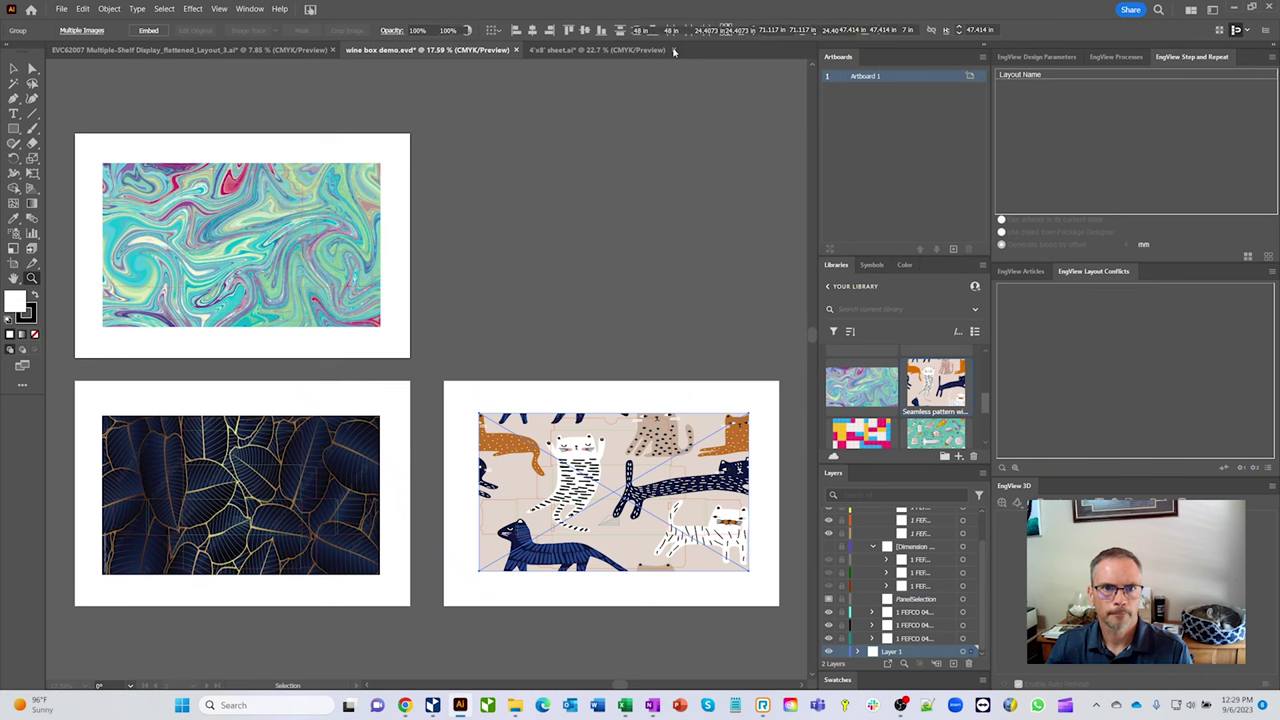
click(650, 50)
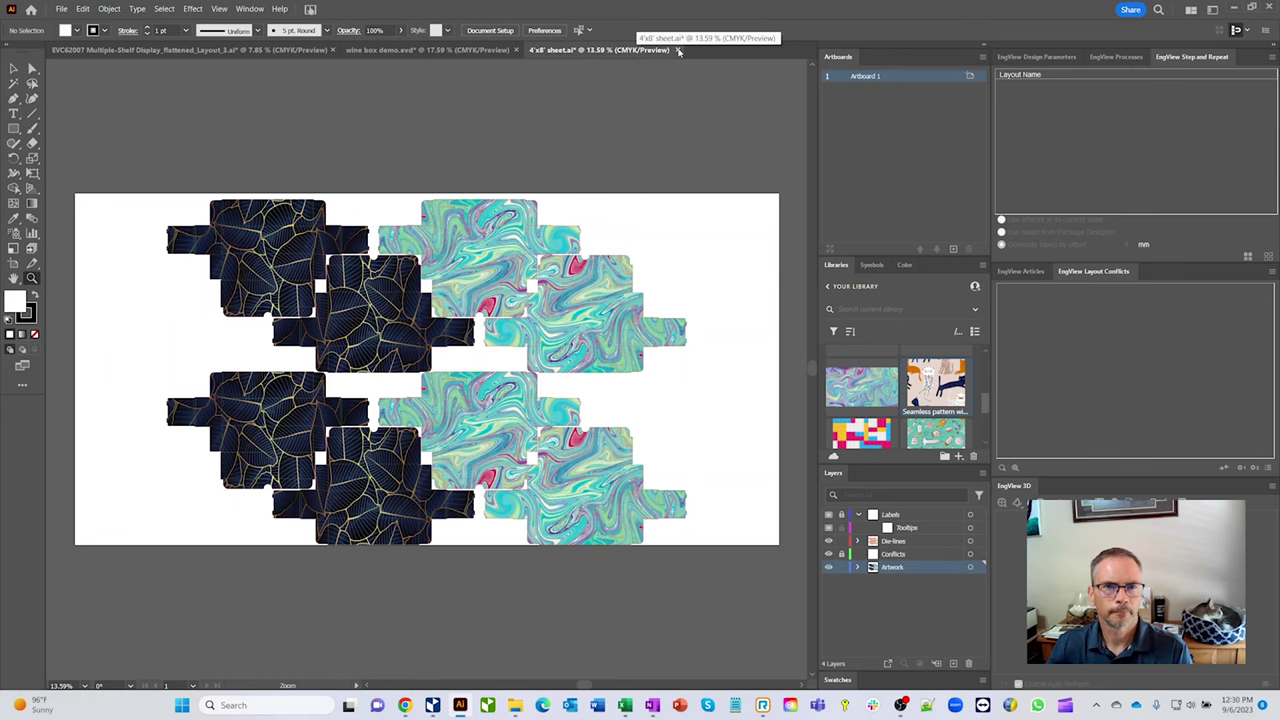
click(678, 50)
click(705, 368)
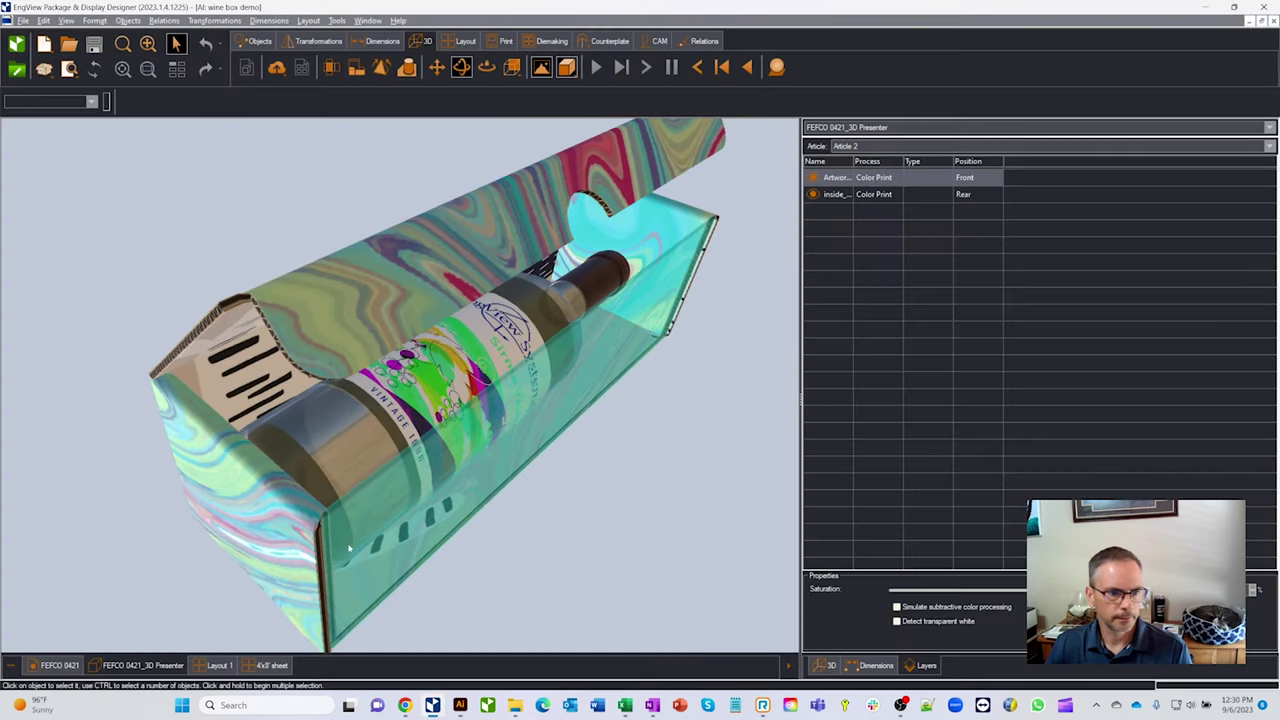
Step: Switch to EngView's 4'x8' sheet and place Fiducial.evb marks, two in the nest's lower-left gap and one beside its lower-right edge
click(266, 665)
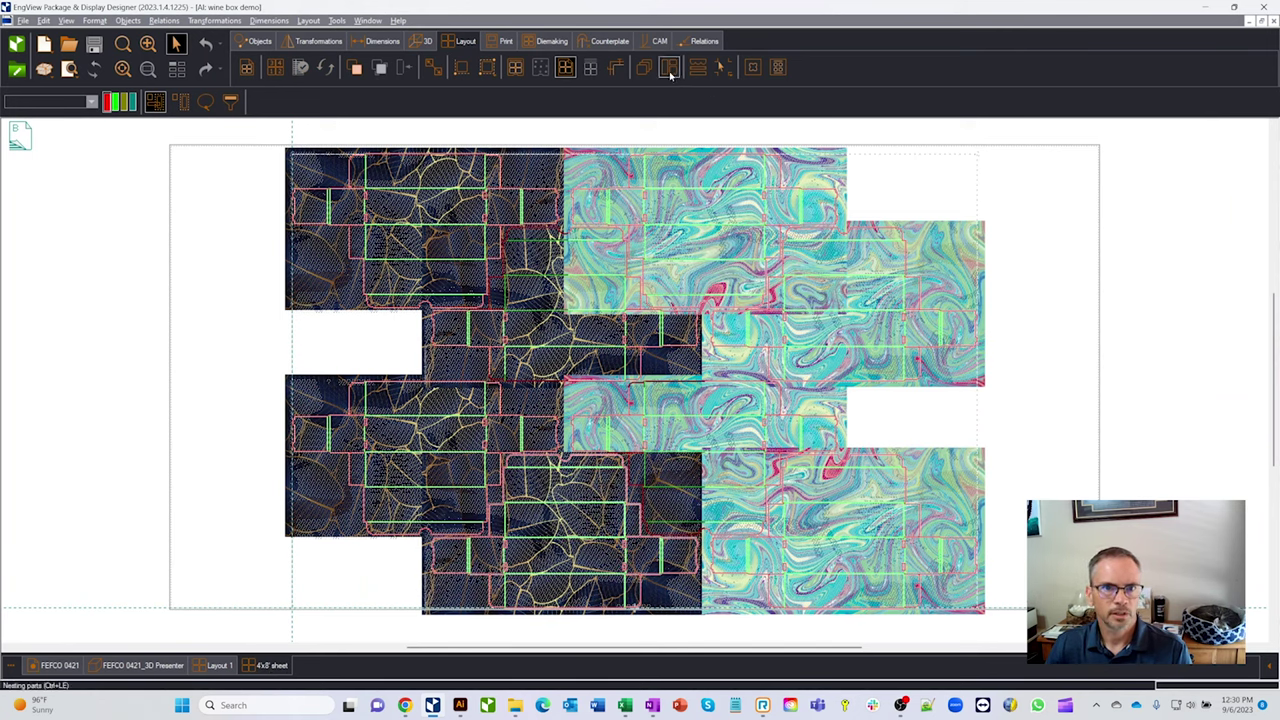
click(704, 67)
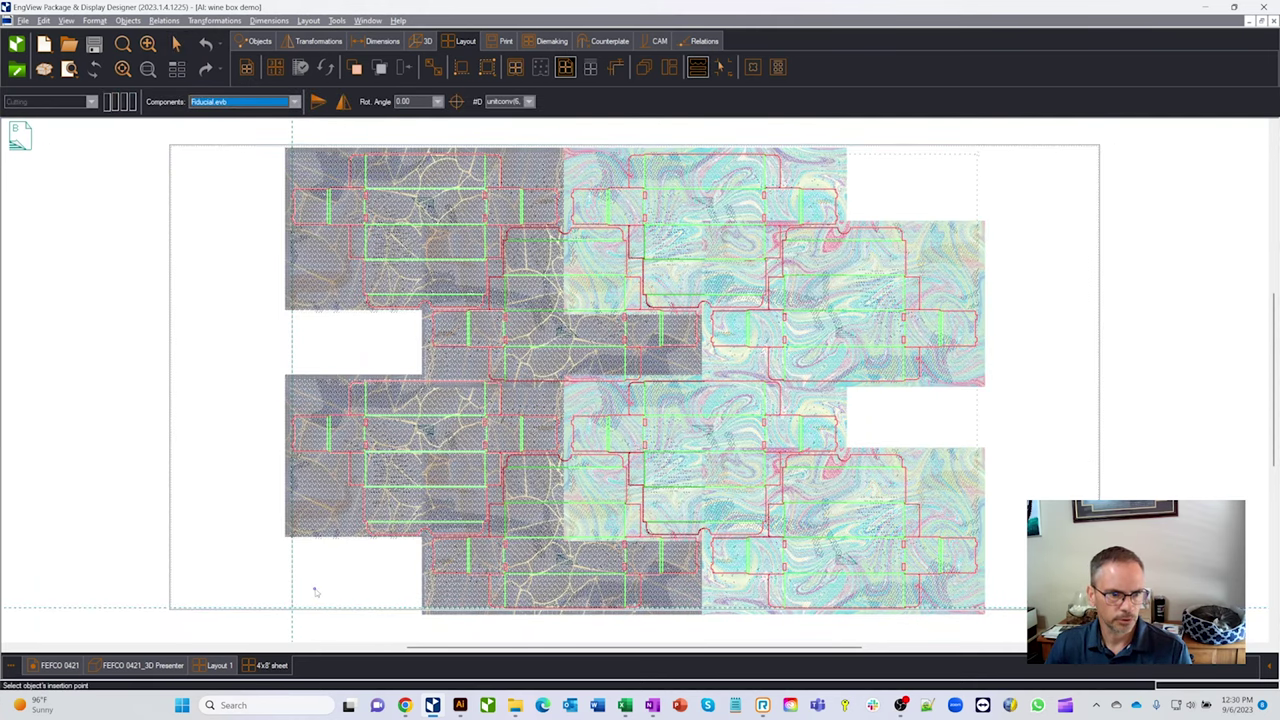
scroll(322, 575, up, 2)
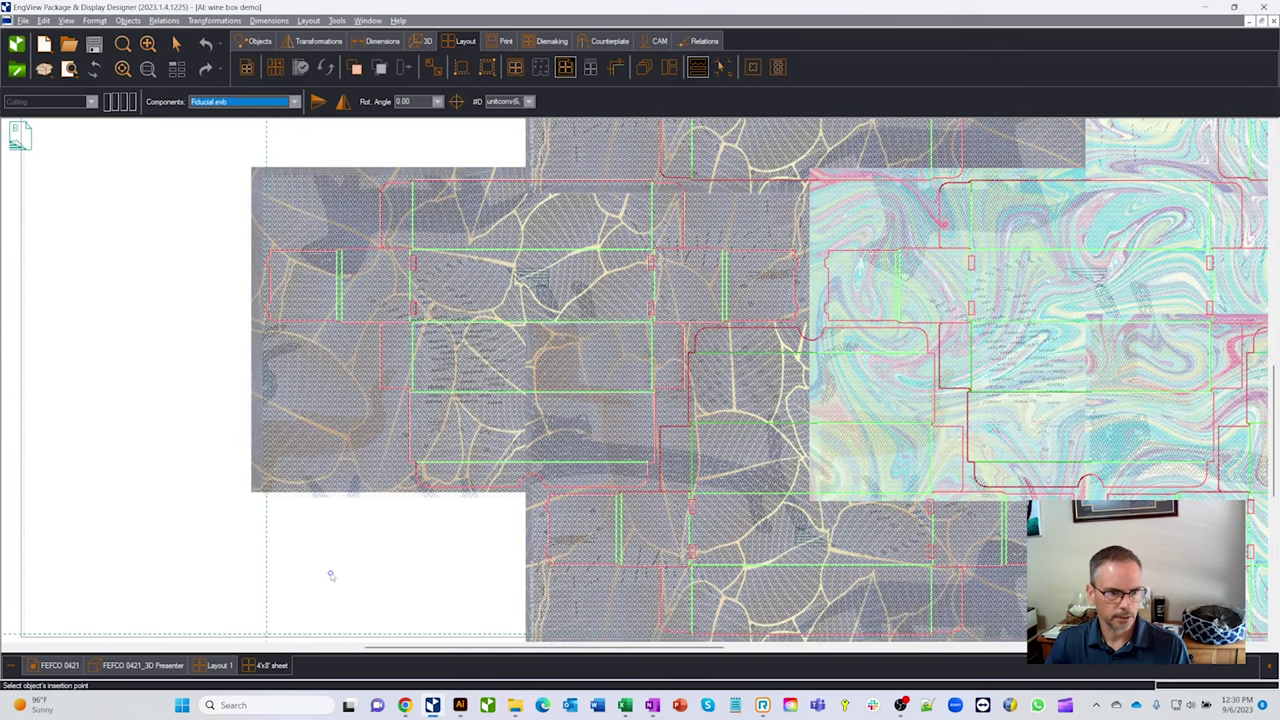
click(328, 572)
scroll(461, 577, down, 3)
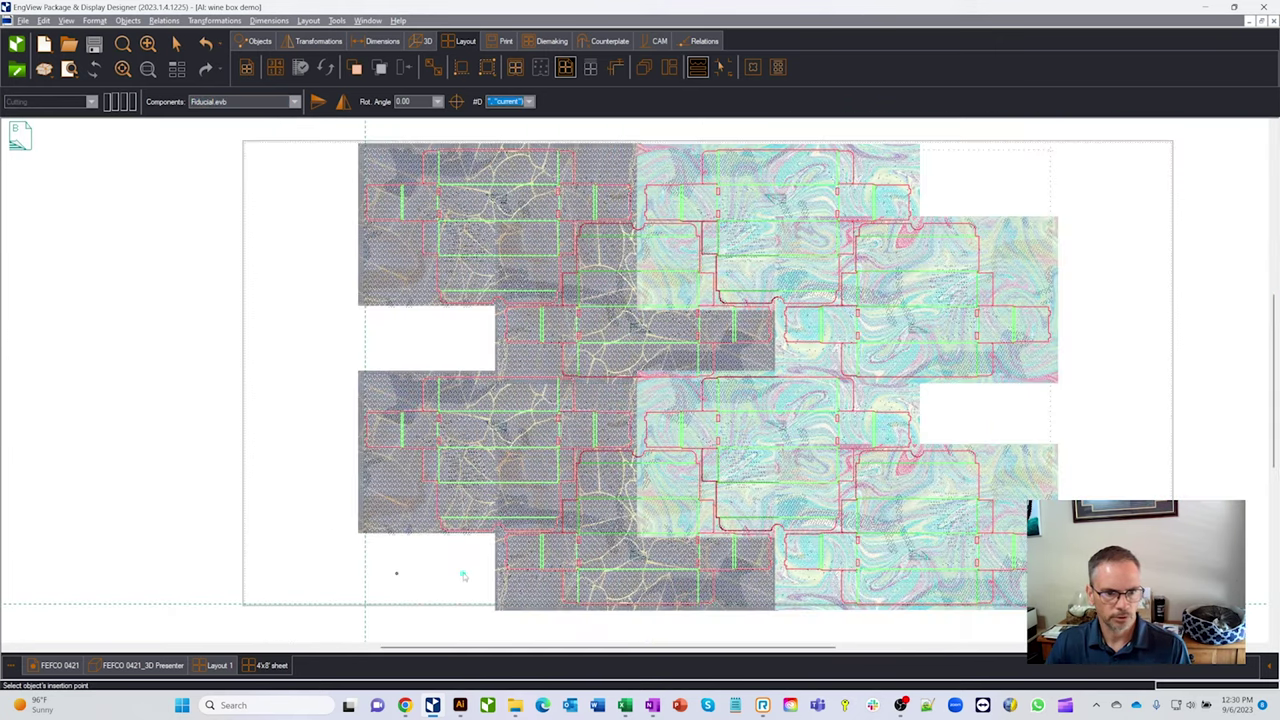
scroll(105, 568, up, 3)
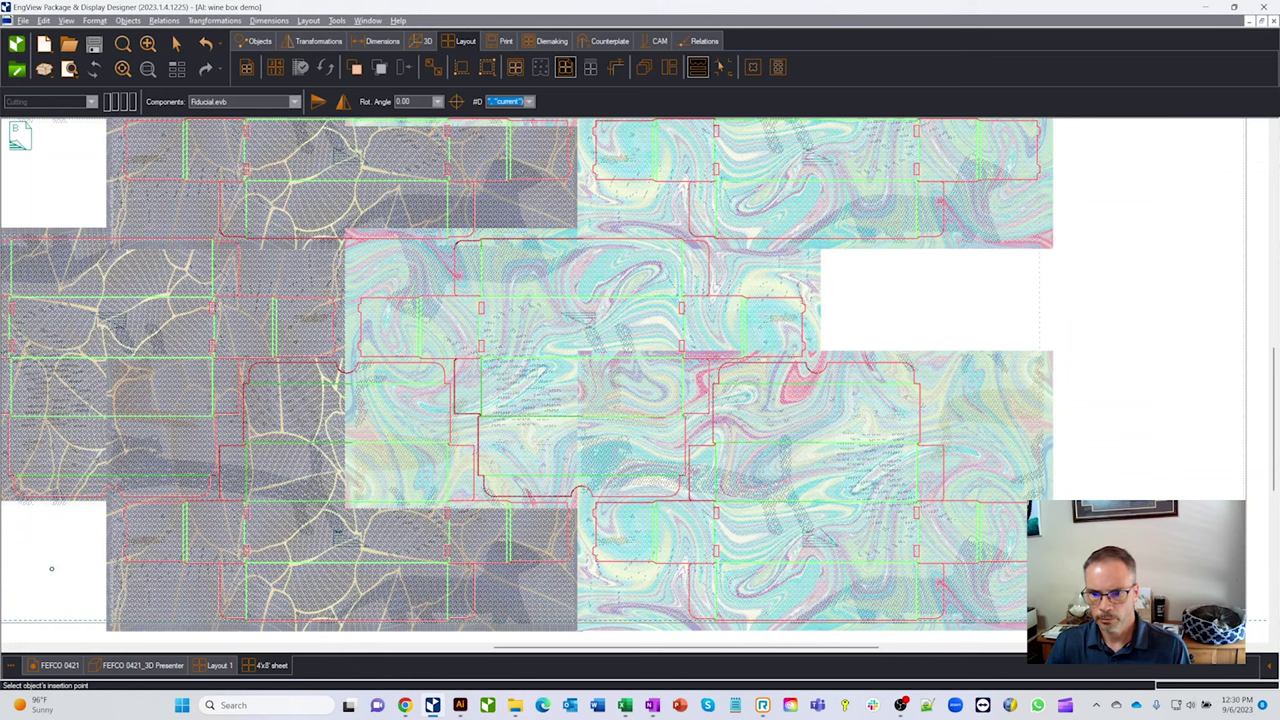
scroll(1080, 365, down, 3)
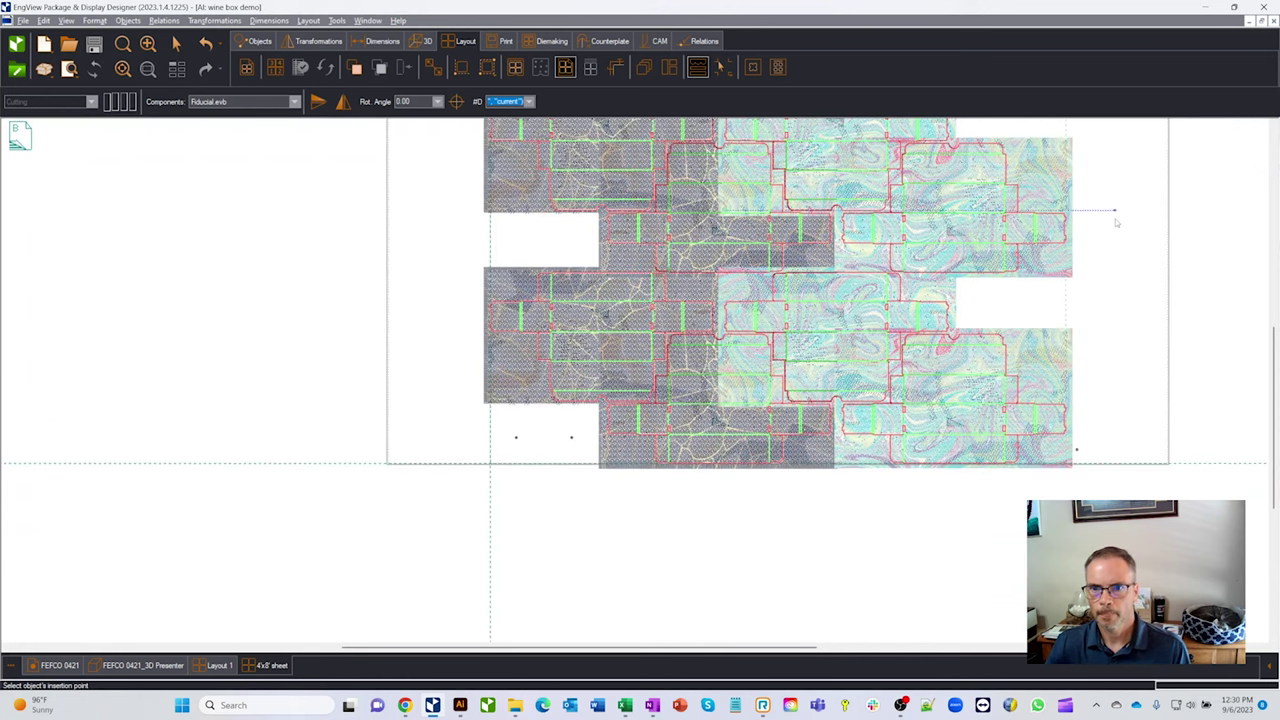
Step: Place further Fiducial.evb marks in the nest's empty upper-right gap and just above its upper-left corner
scroll(1020, 230, up, 3)
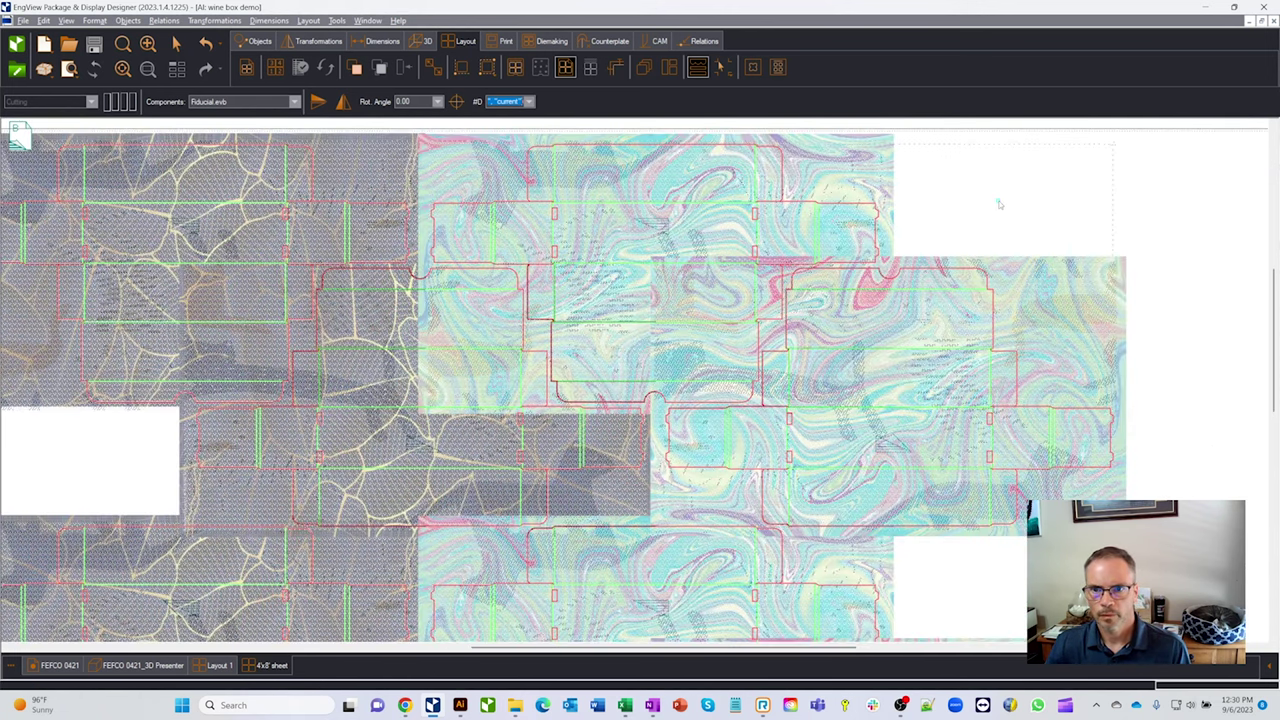
scroll(997, 200, down, 3)
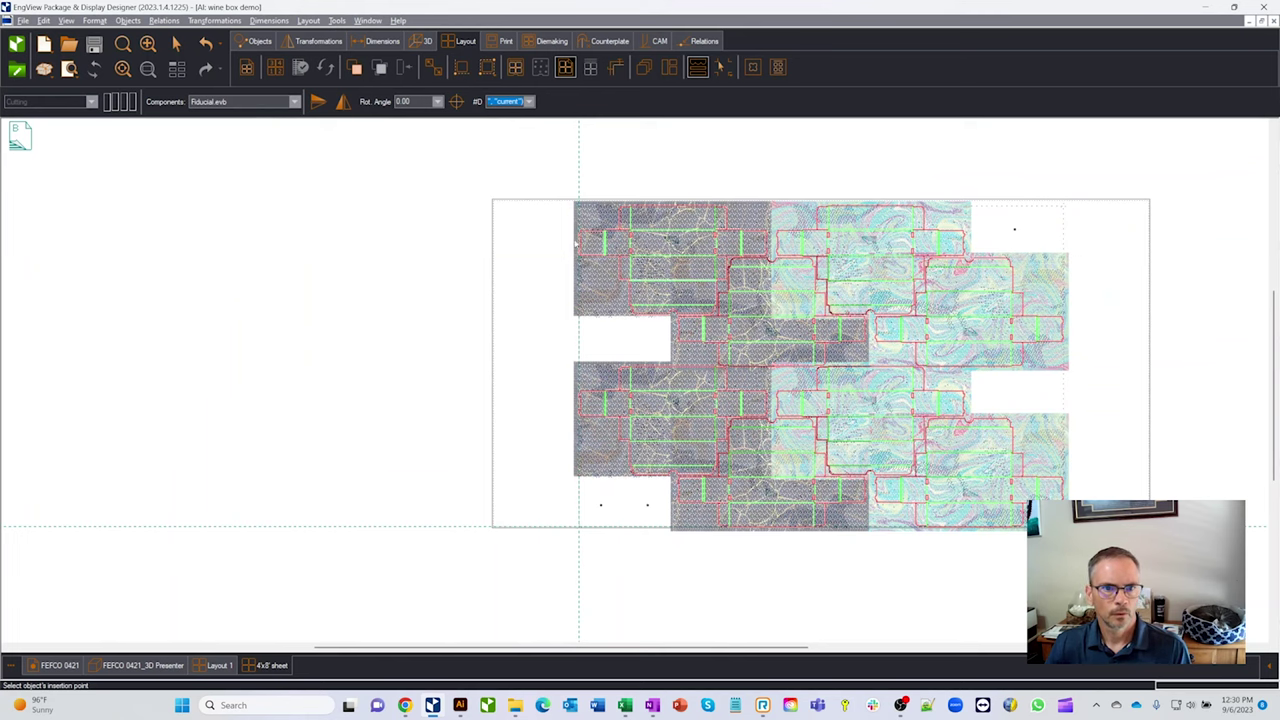
scroll(577, 205, up, 3)
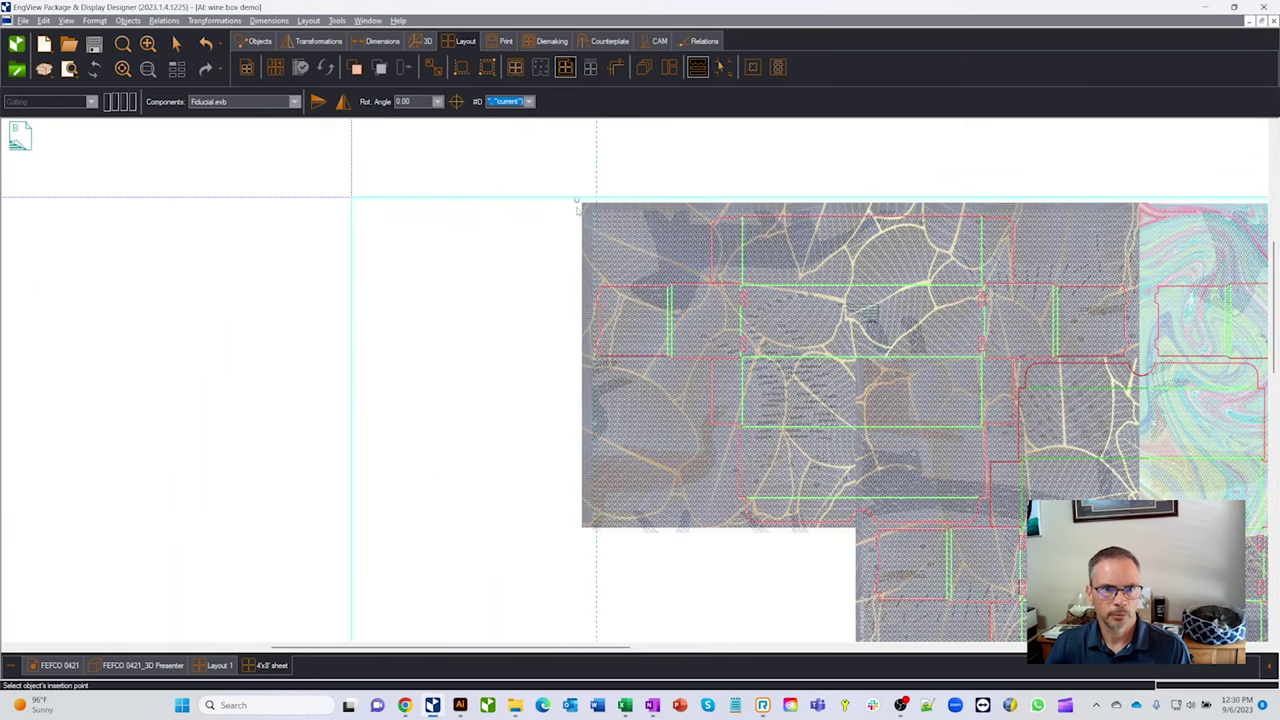
scroll(577, 205, up, 3)
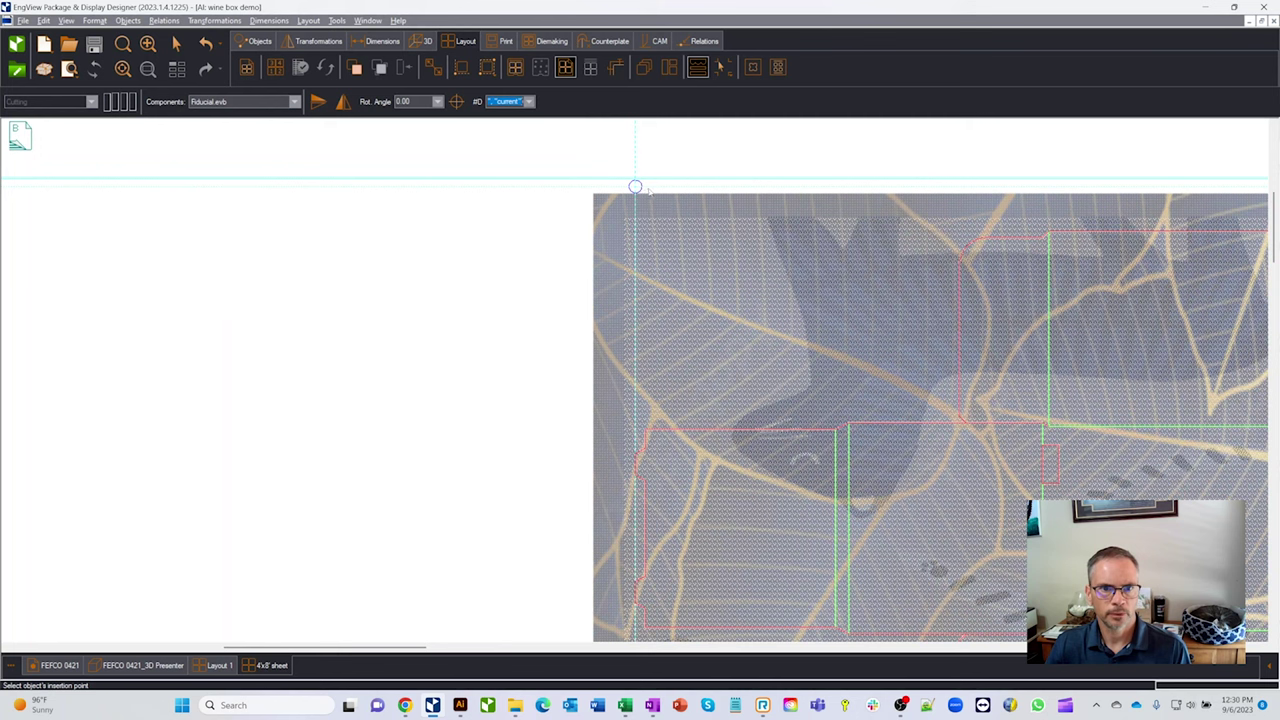
scroll(469, 246, down, 3)
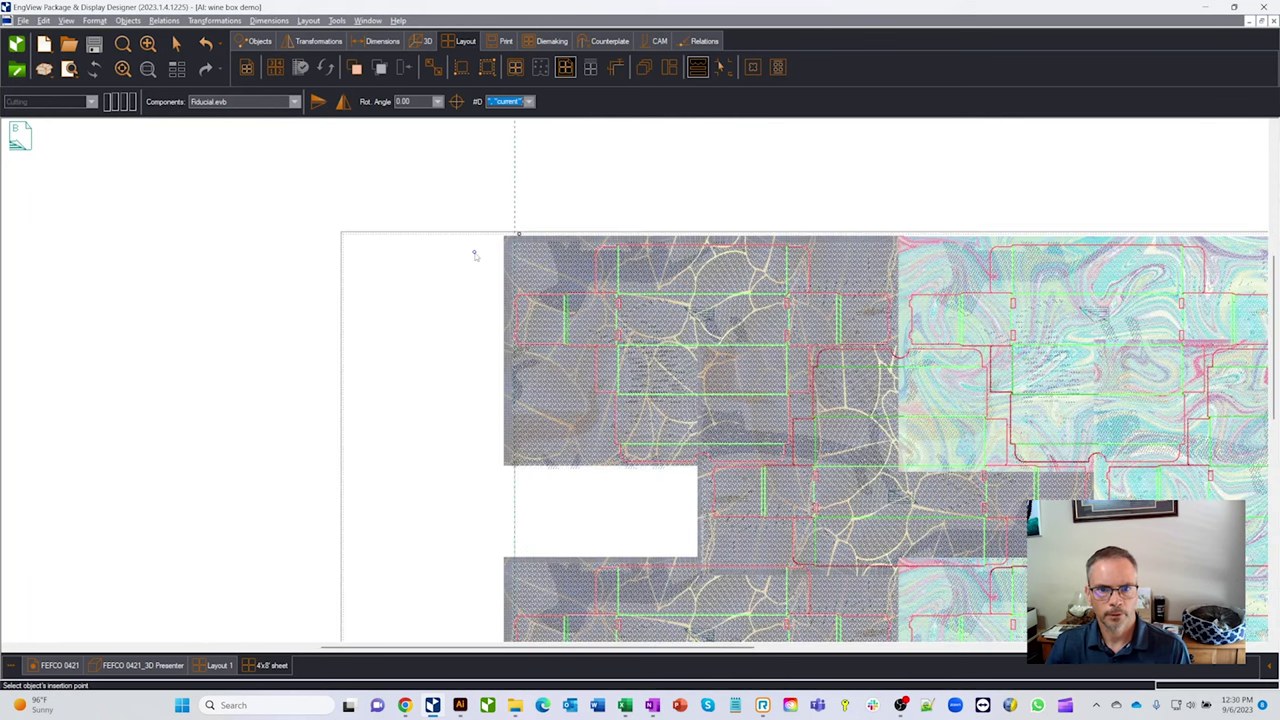
scroll(475, 255, down, 5)
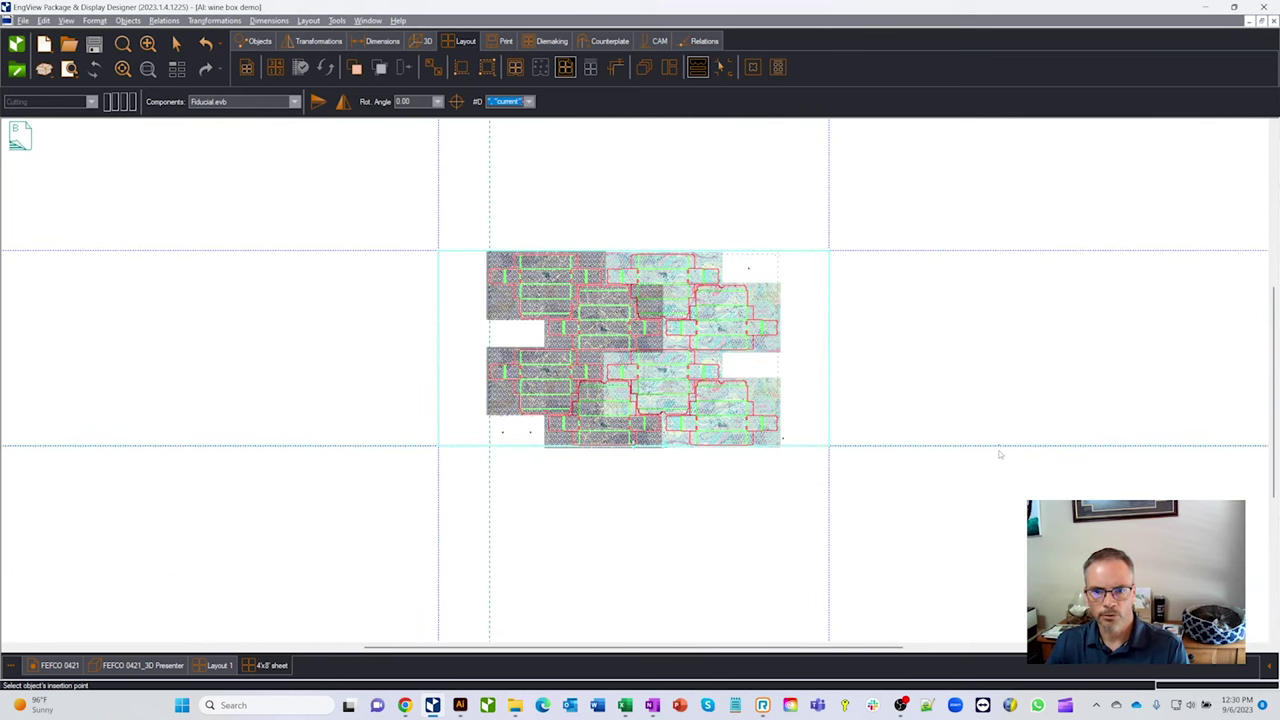